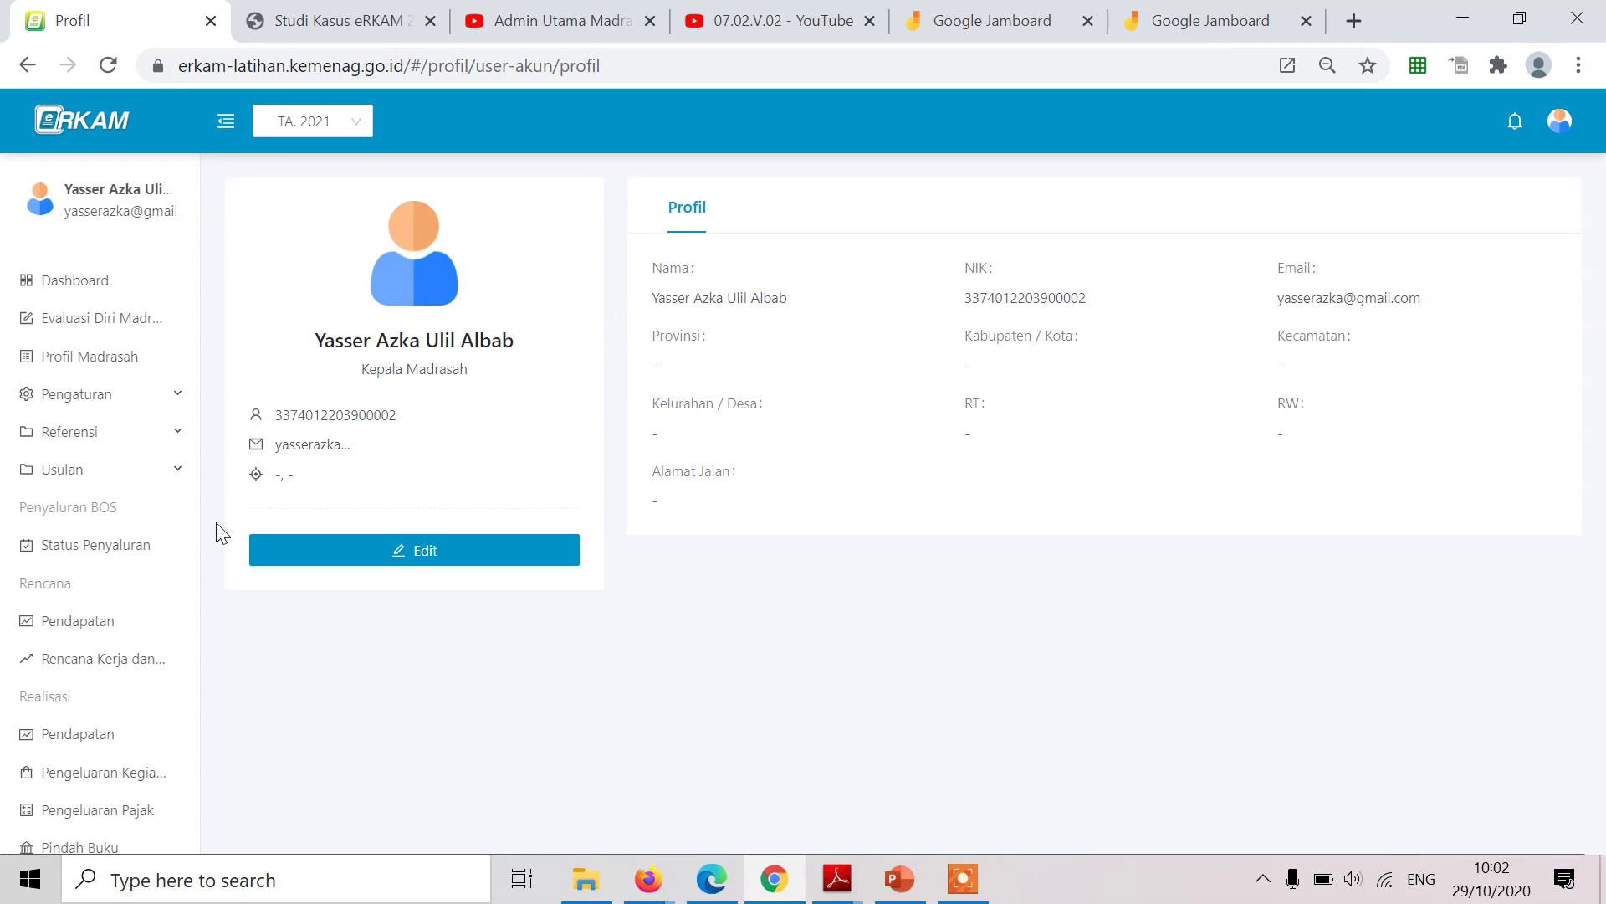
Review the planned income entries for BOS Semester 1 and 2 and the Penetapan deadline notice in Rencana Pendapatan.
left_click(107, 625)
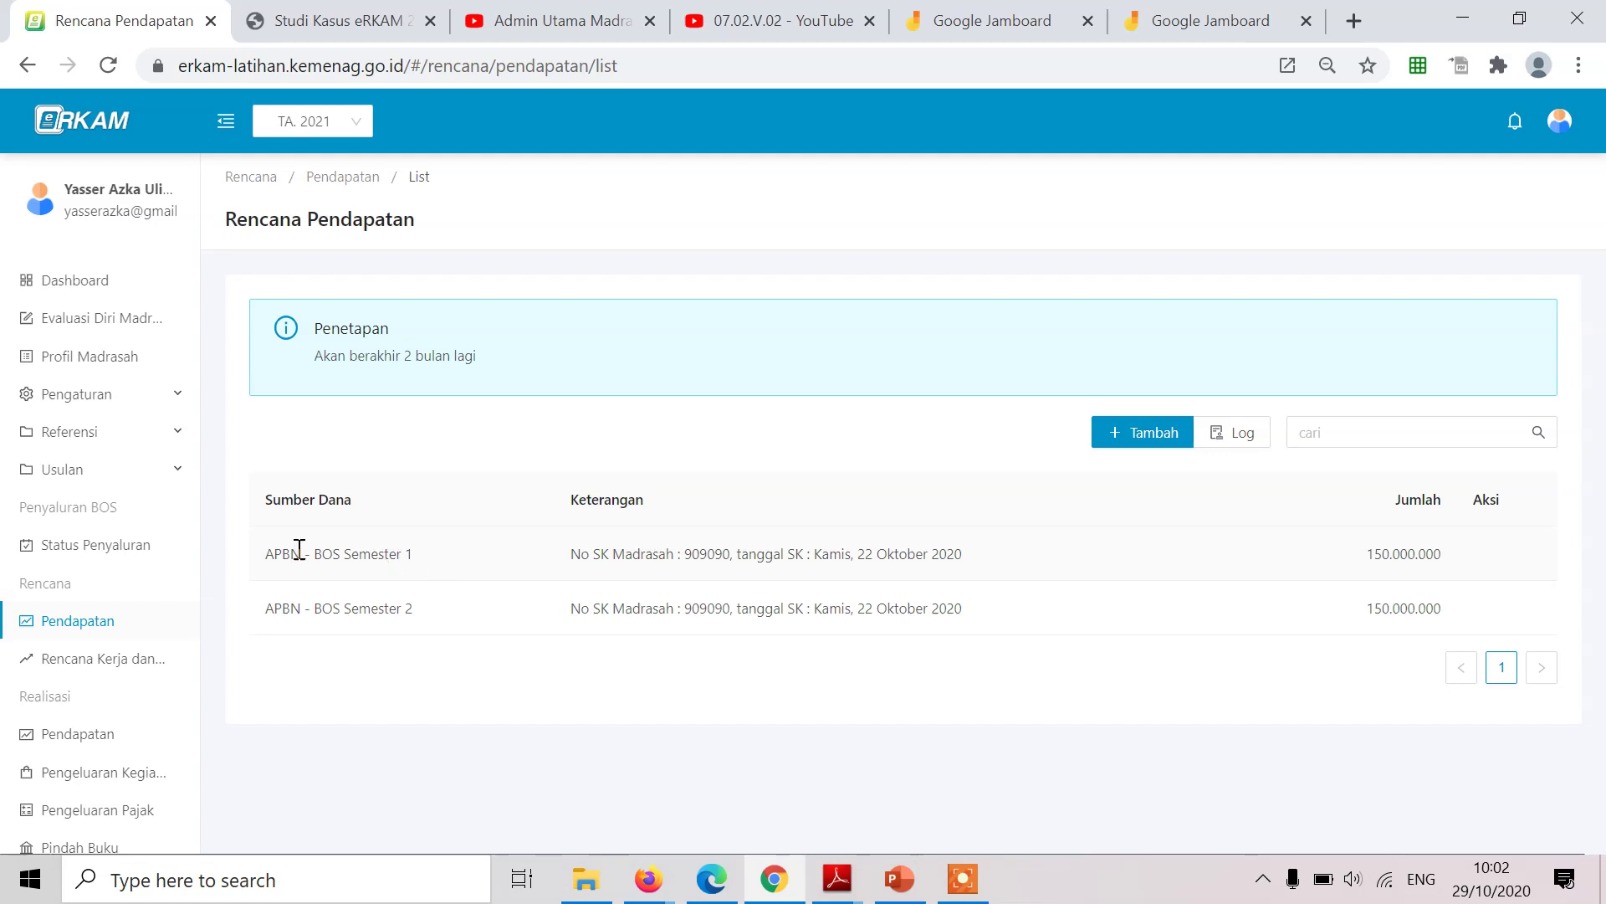
left_click_drag(262, 567, 1466, 617)
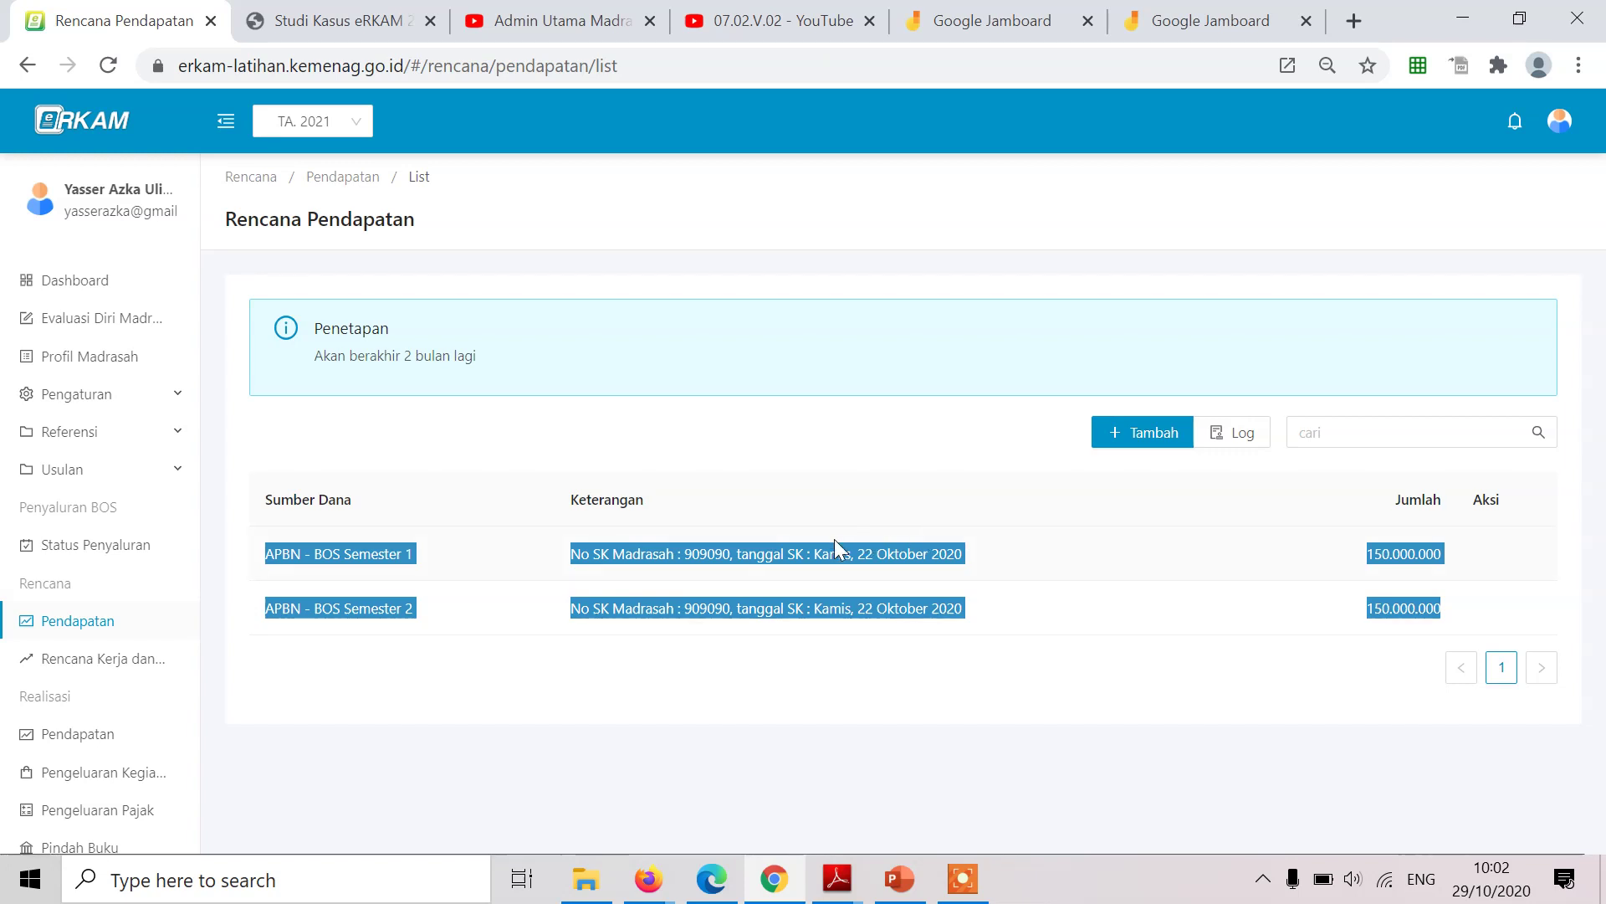
left_click(740, 544)
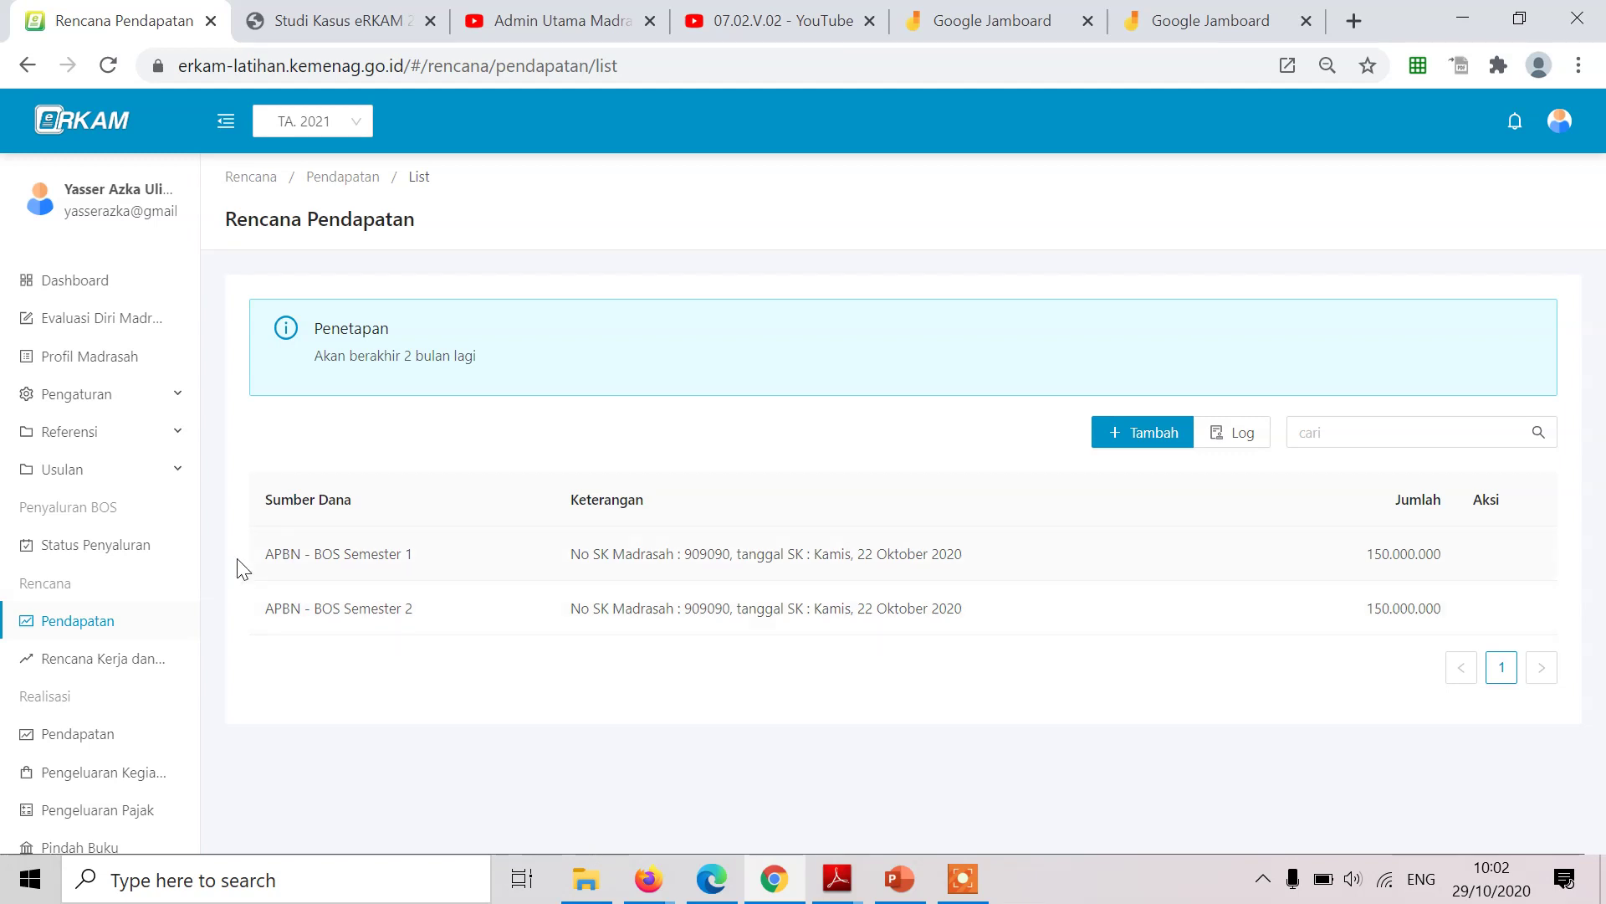
left_click_drag(258, 575, 1017, 604)
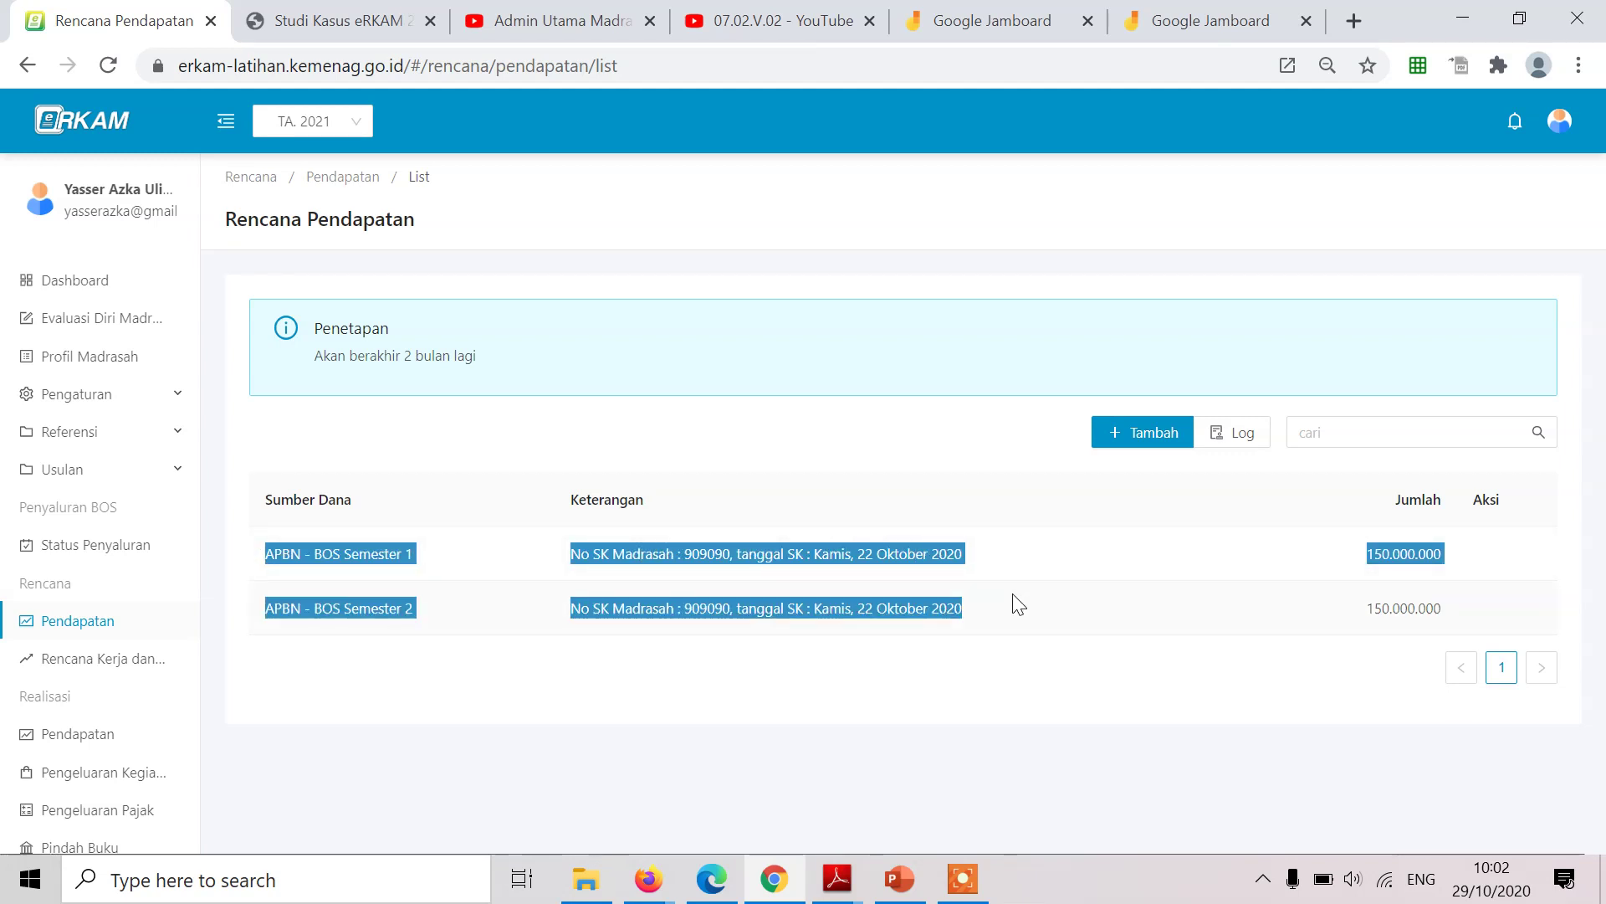
left_click(1017, 605)
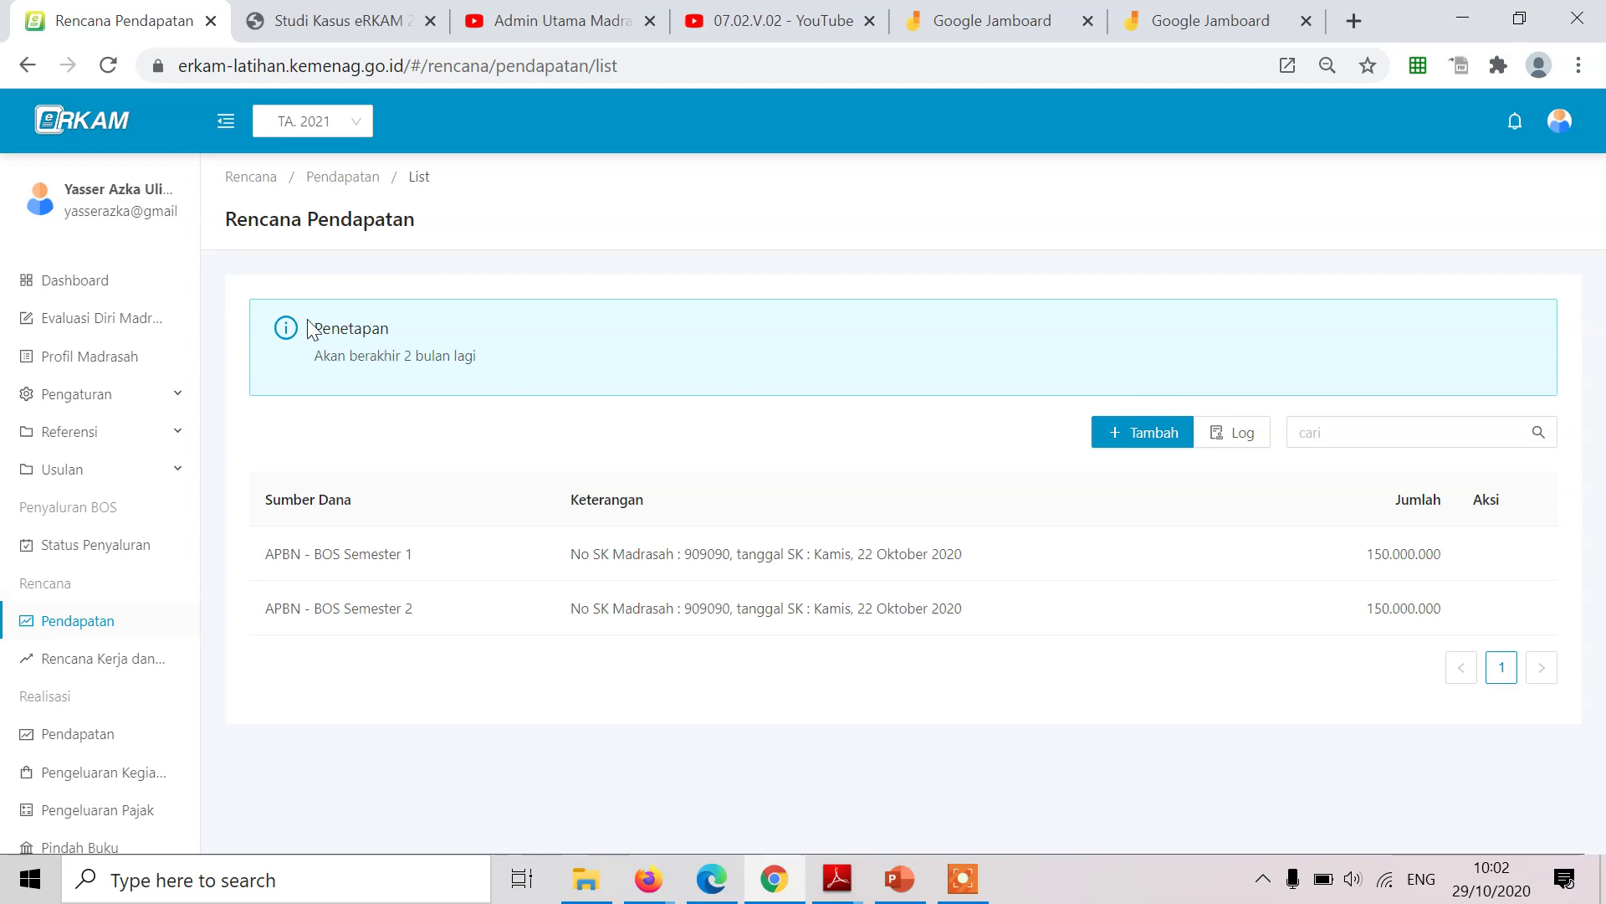
left_click_drag(316, 330, 491, 361)
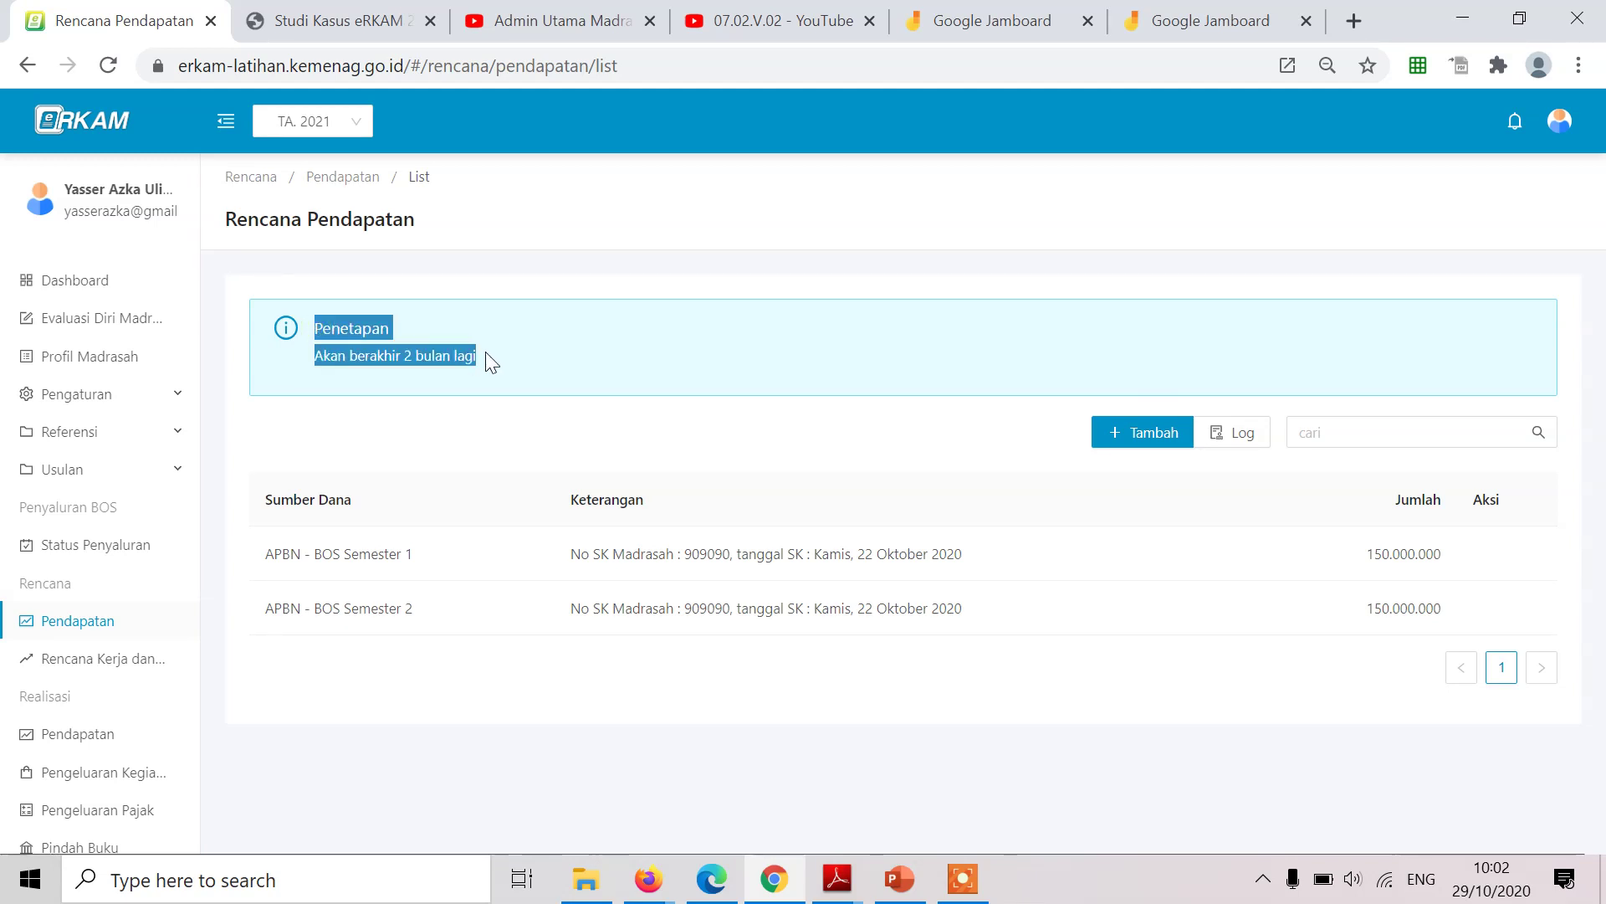
left_click(487, 359)
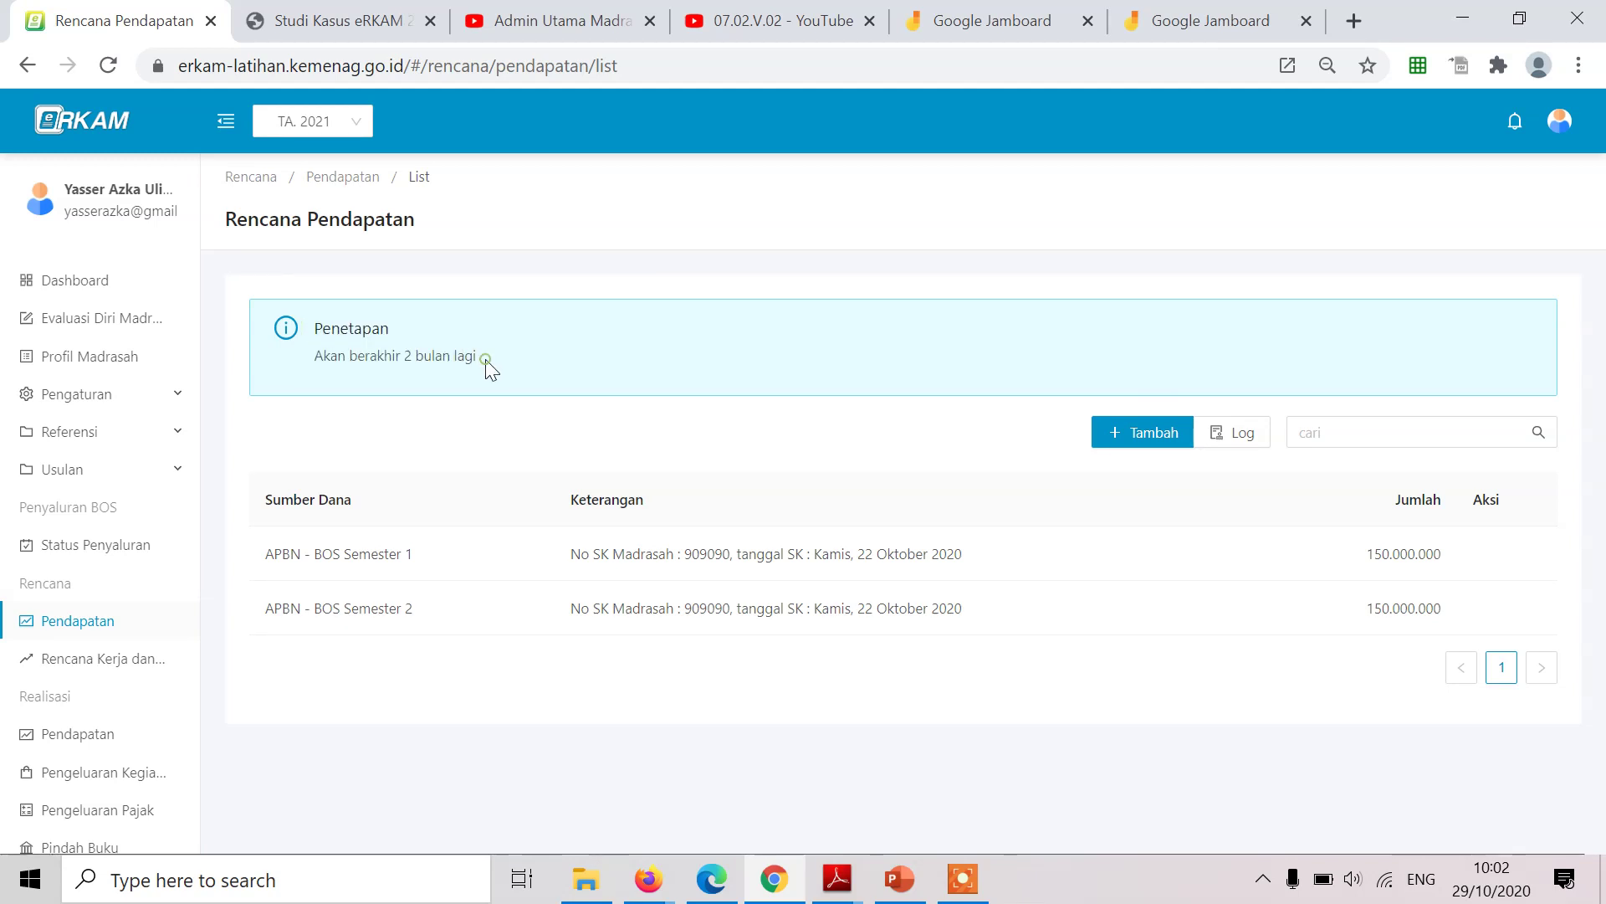
left_click_drag(485, 359, 321, 334)
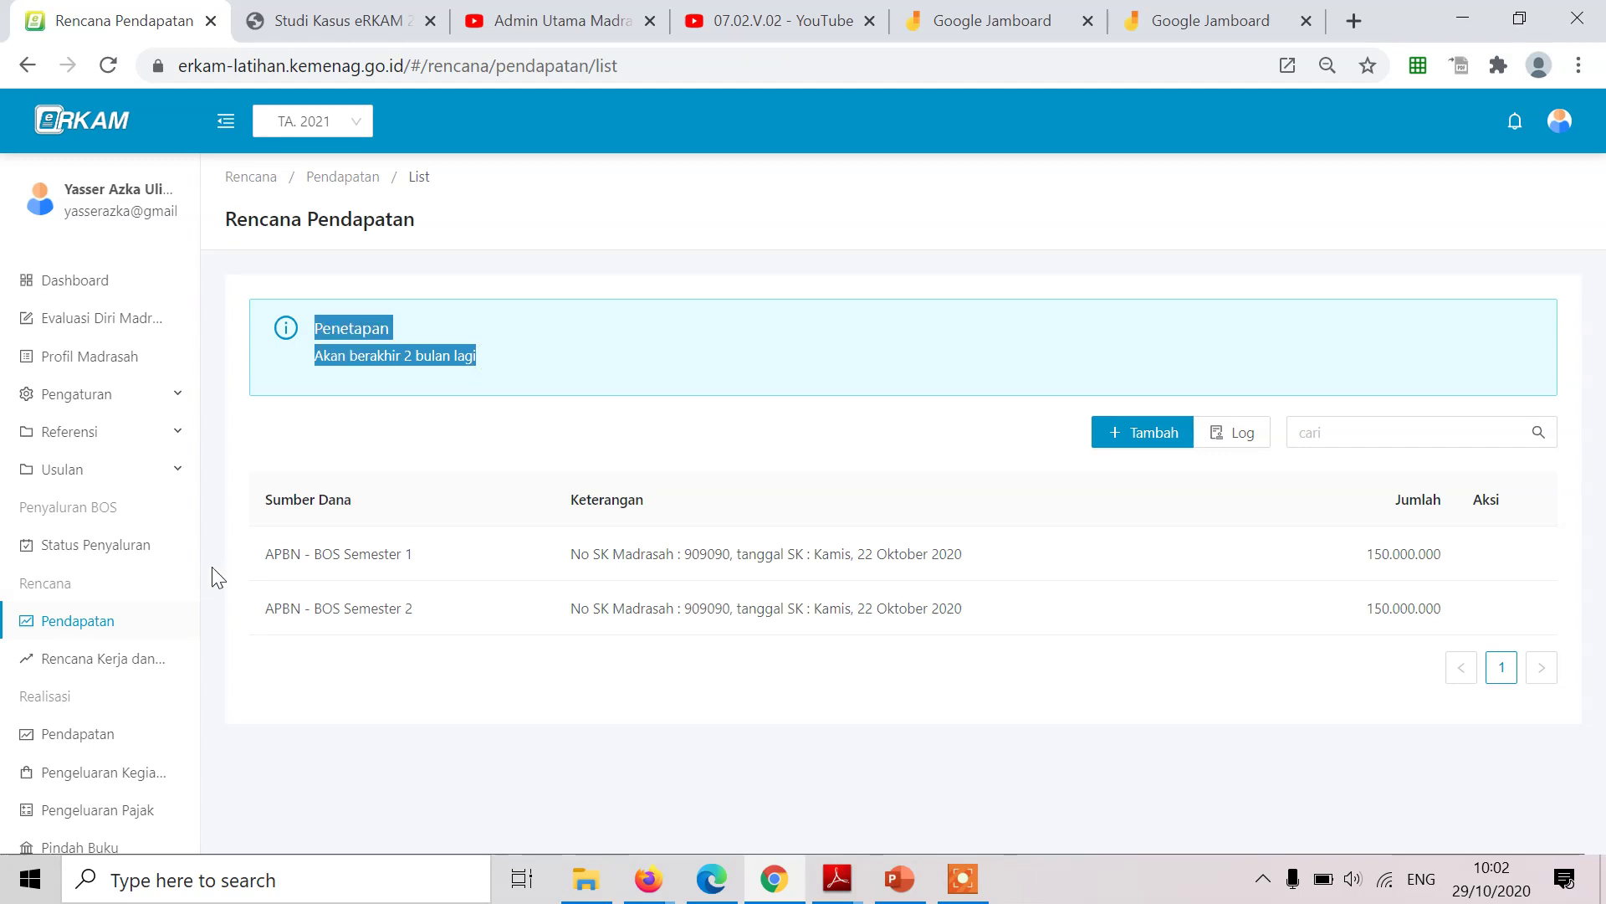
Start a new activity plan under Rencana Kerja dan Anggaran and consult the Studi Kasus eRKAM 2020 PDF.
left_click(131, 661)
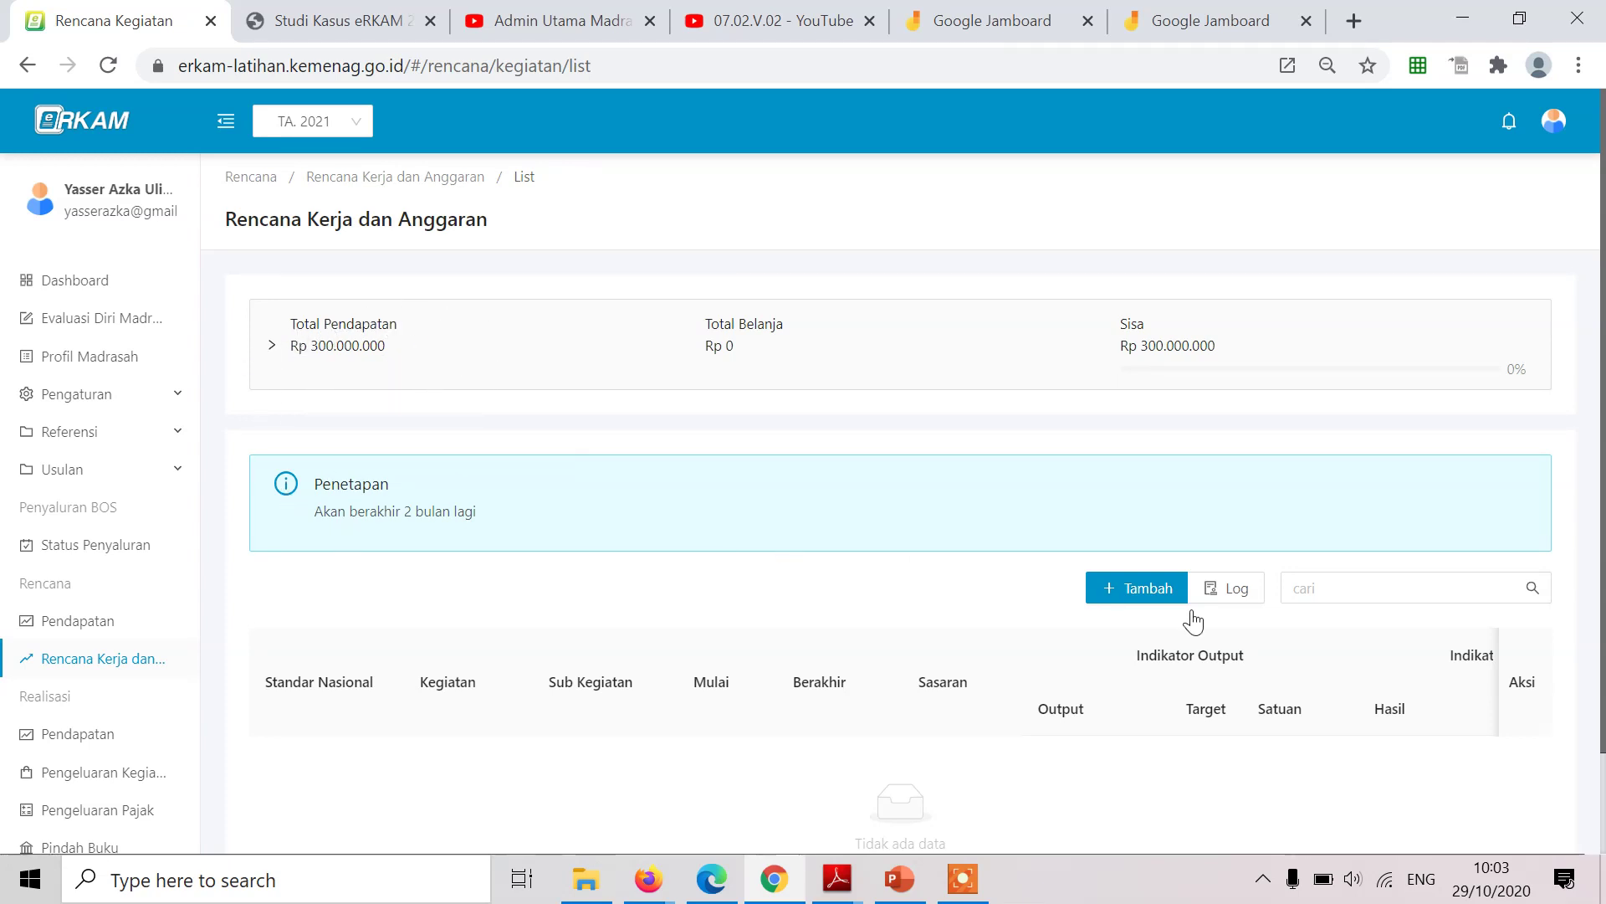
left_click(1140, 595)
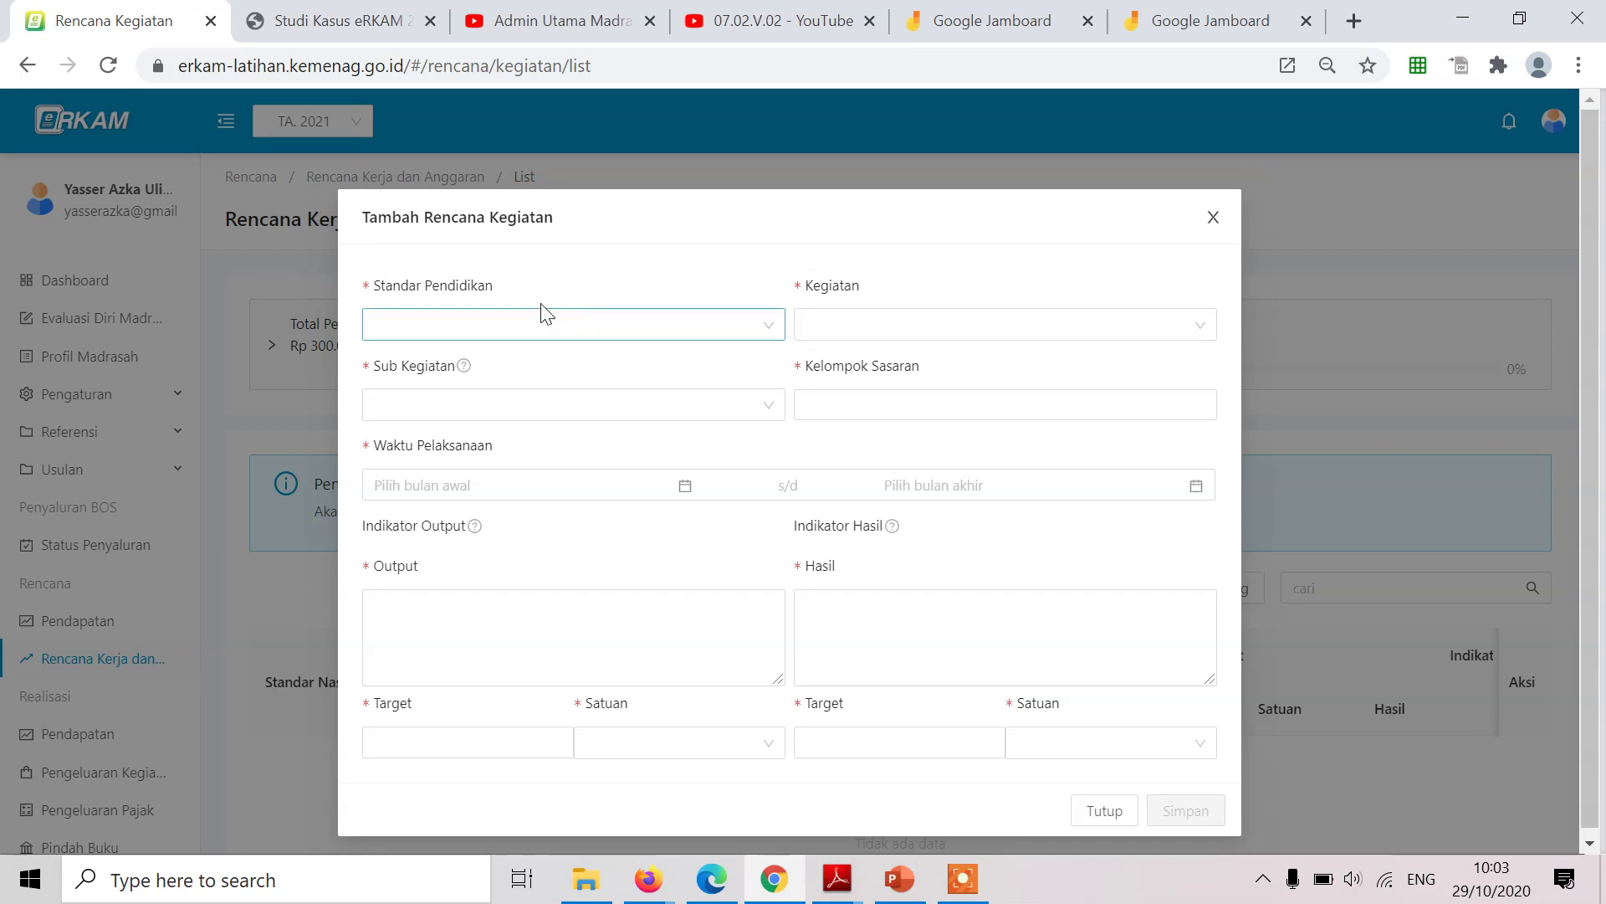
left_click(370, 27)
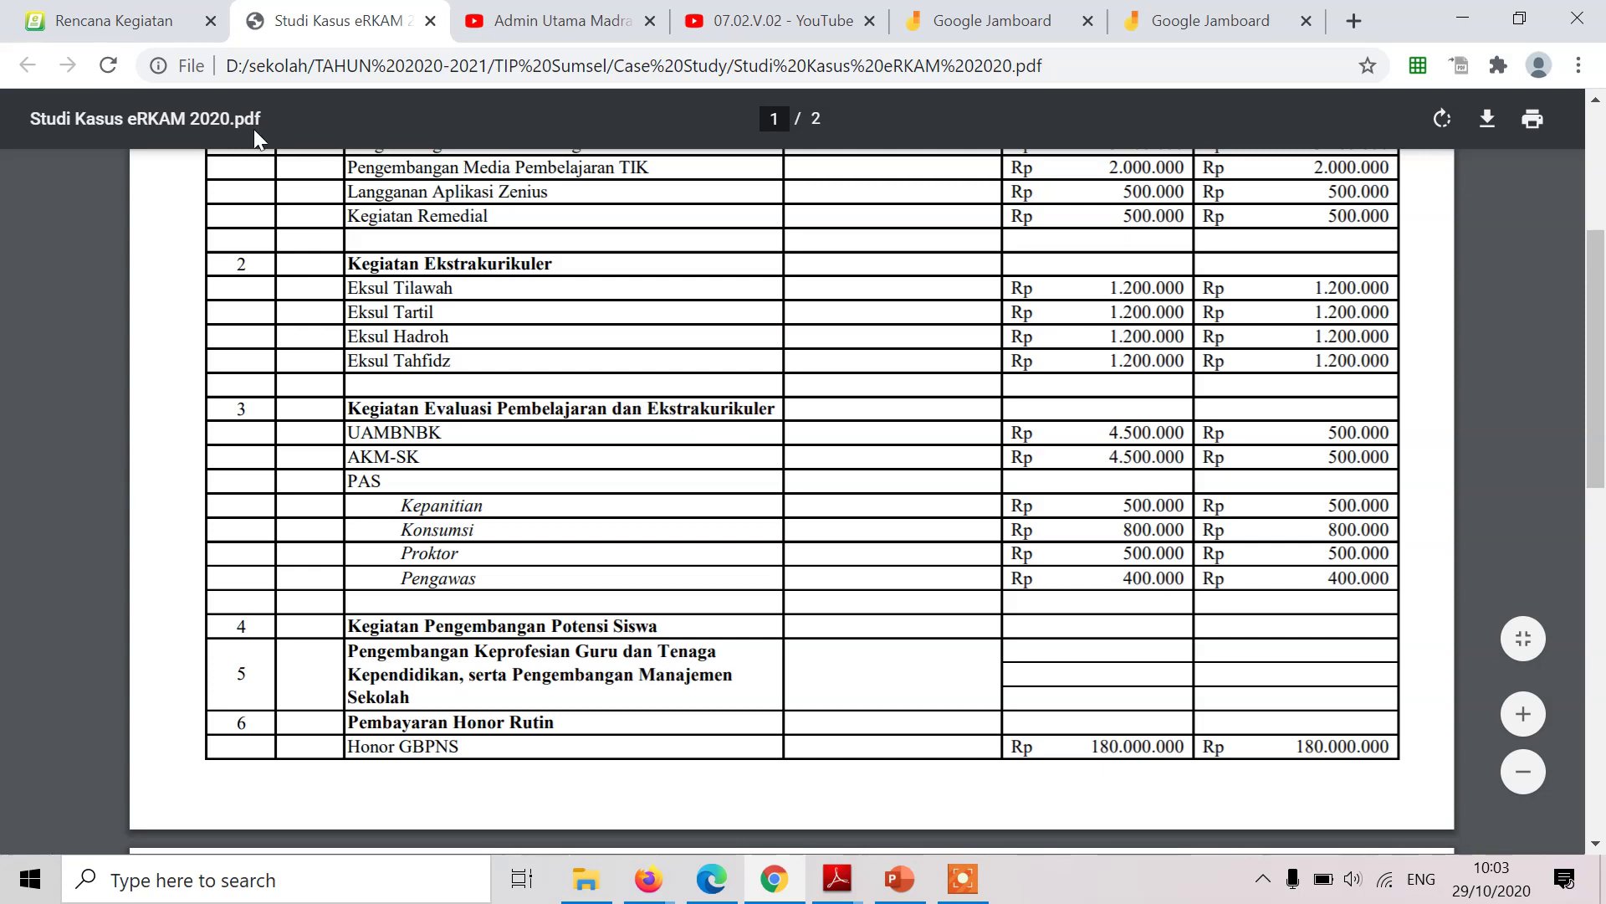
left_click(109, 21)
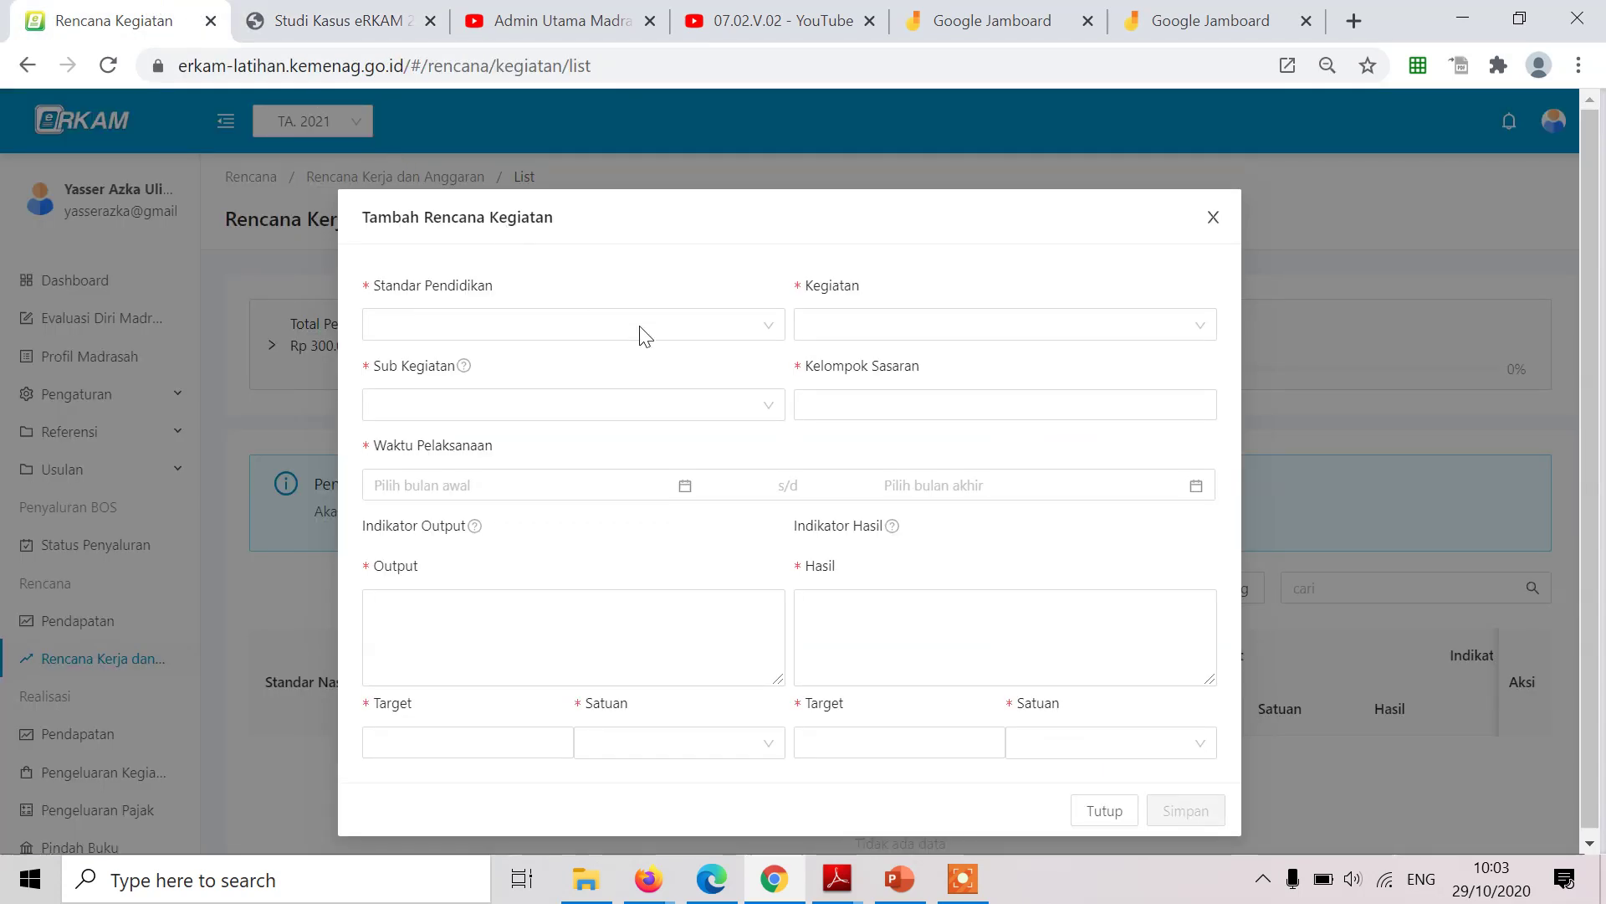
Set the Standar Pendidikan to 8 PENGEMBANGAN STANDAR PENILAIAN, consulting the case study's activity list for the PAS item.
left_click(705, 329)
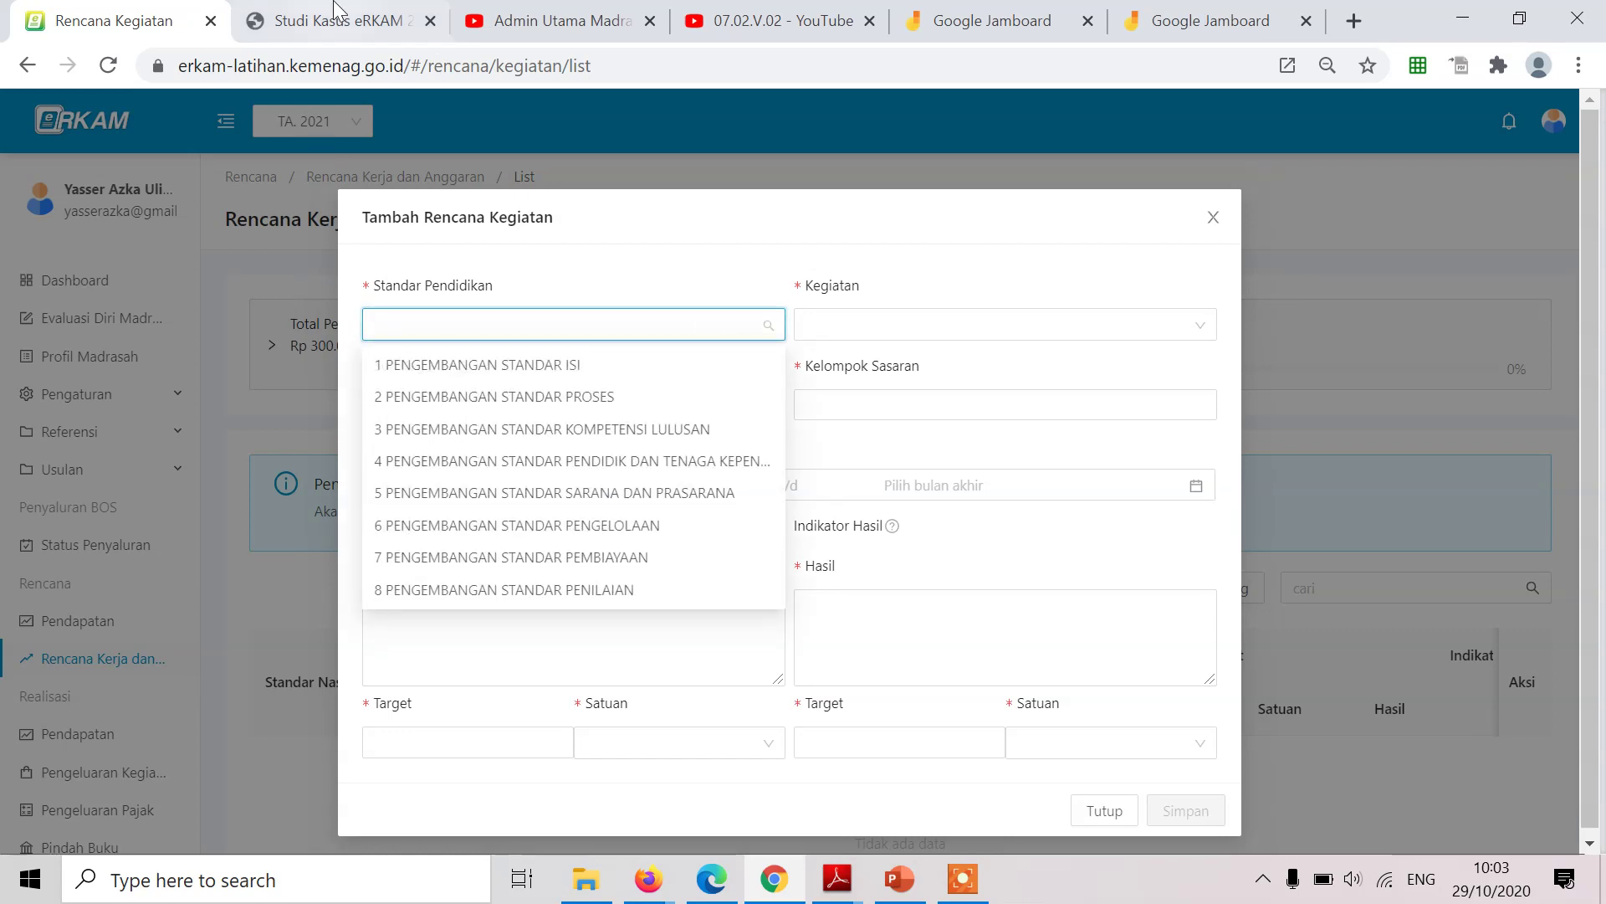
left_click(338, 20)
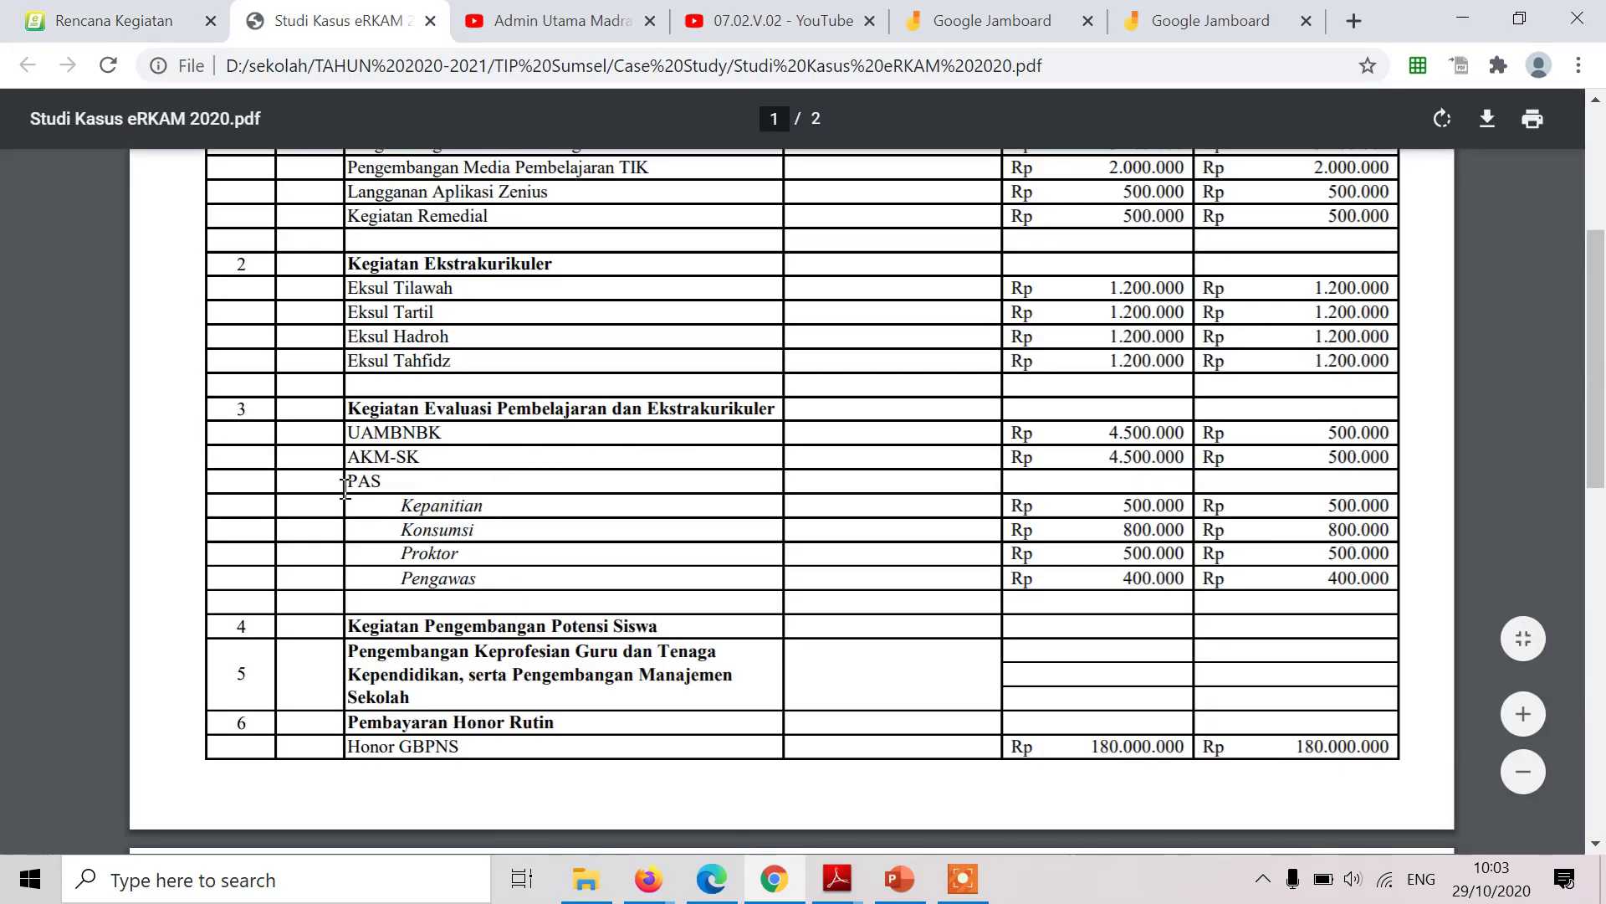
left_click(154, 18)
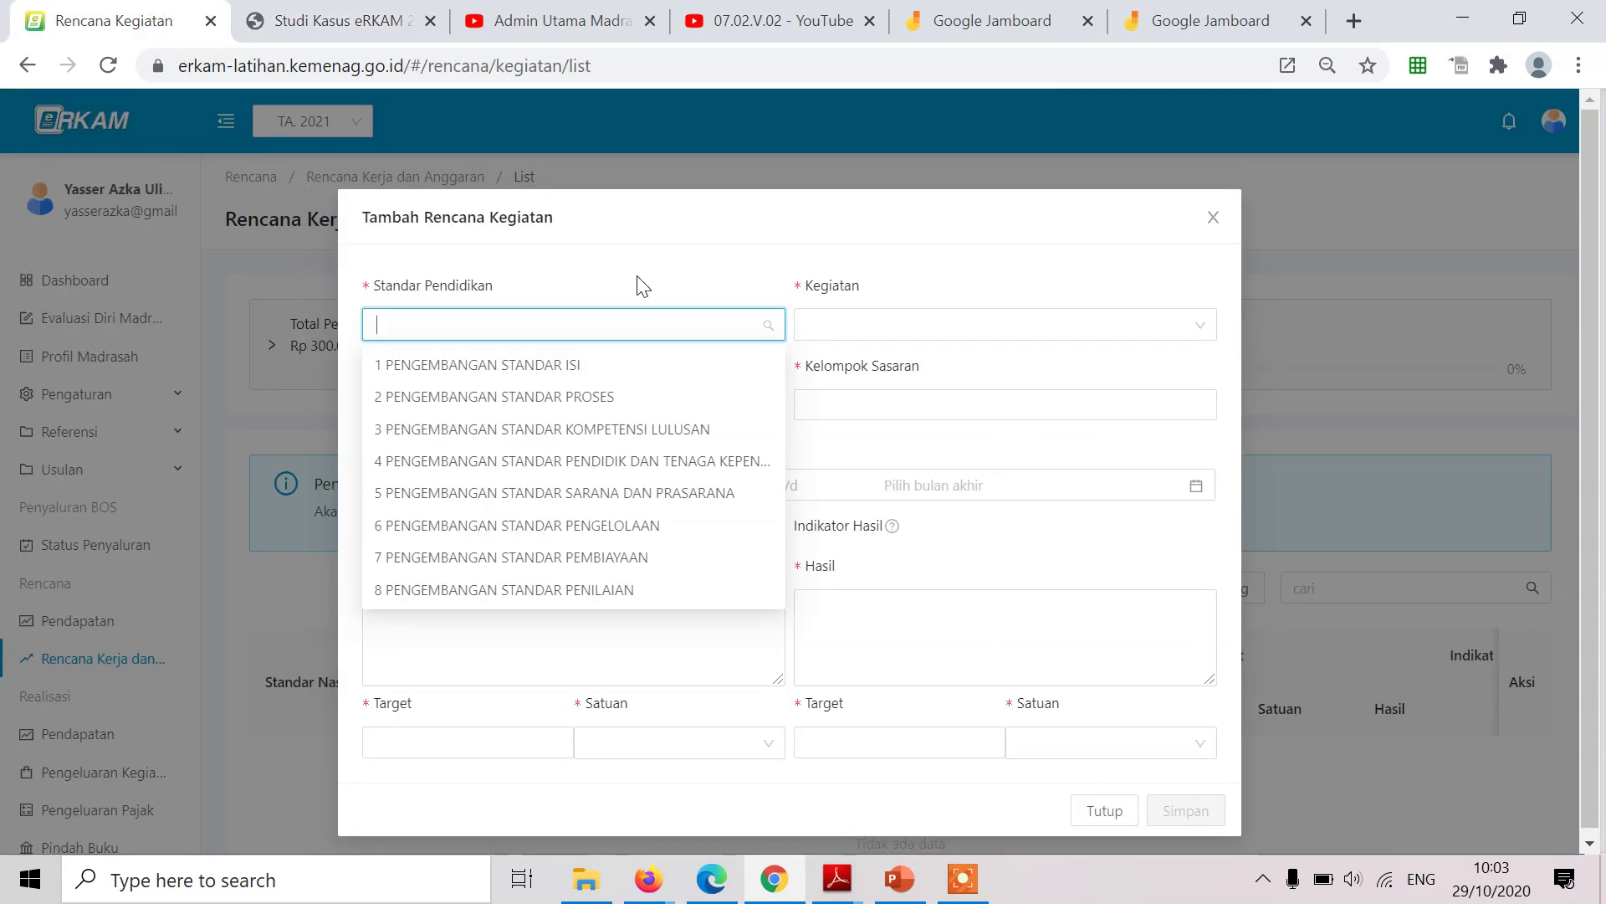
left_click(630, 591)
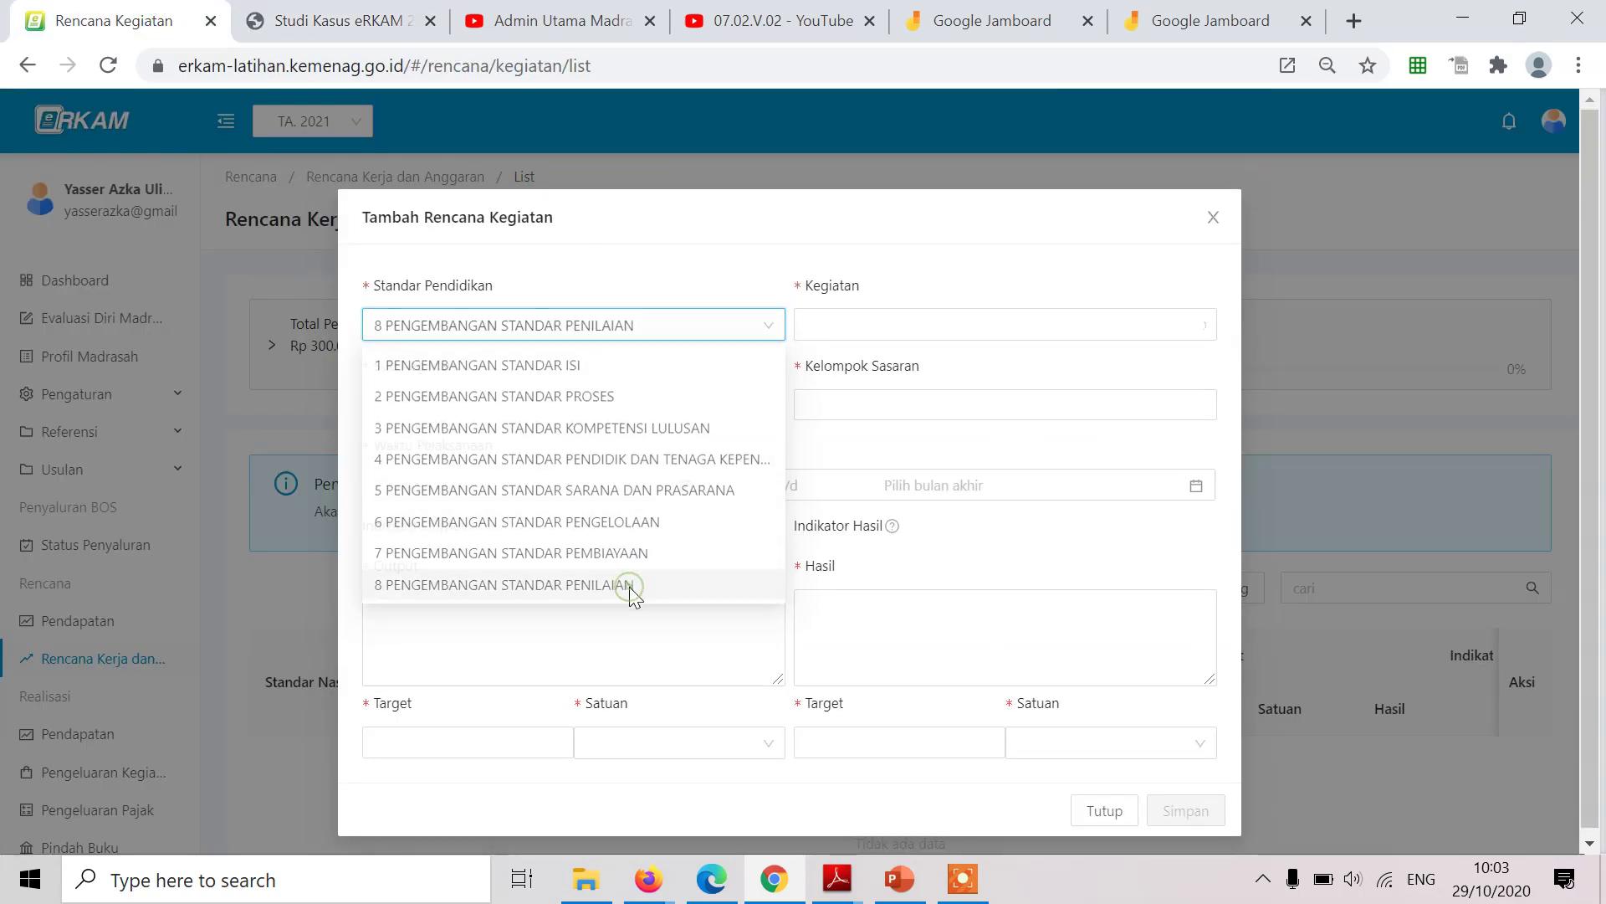
left_click(687, 335)
left_click(685, 334)
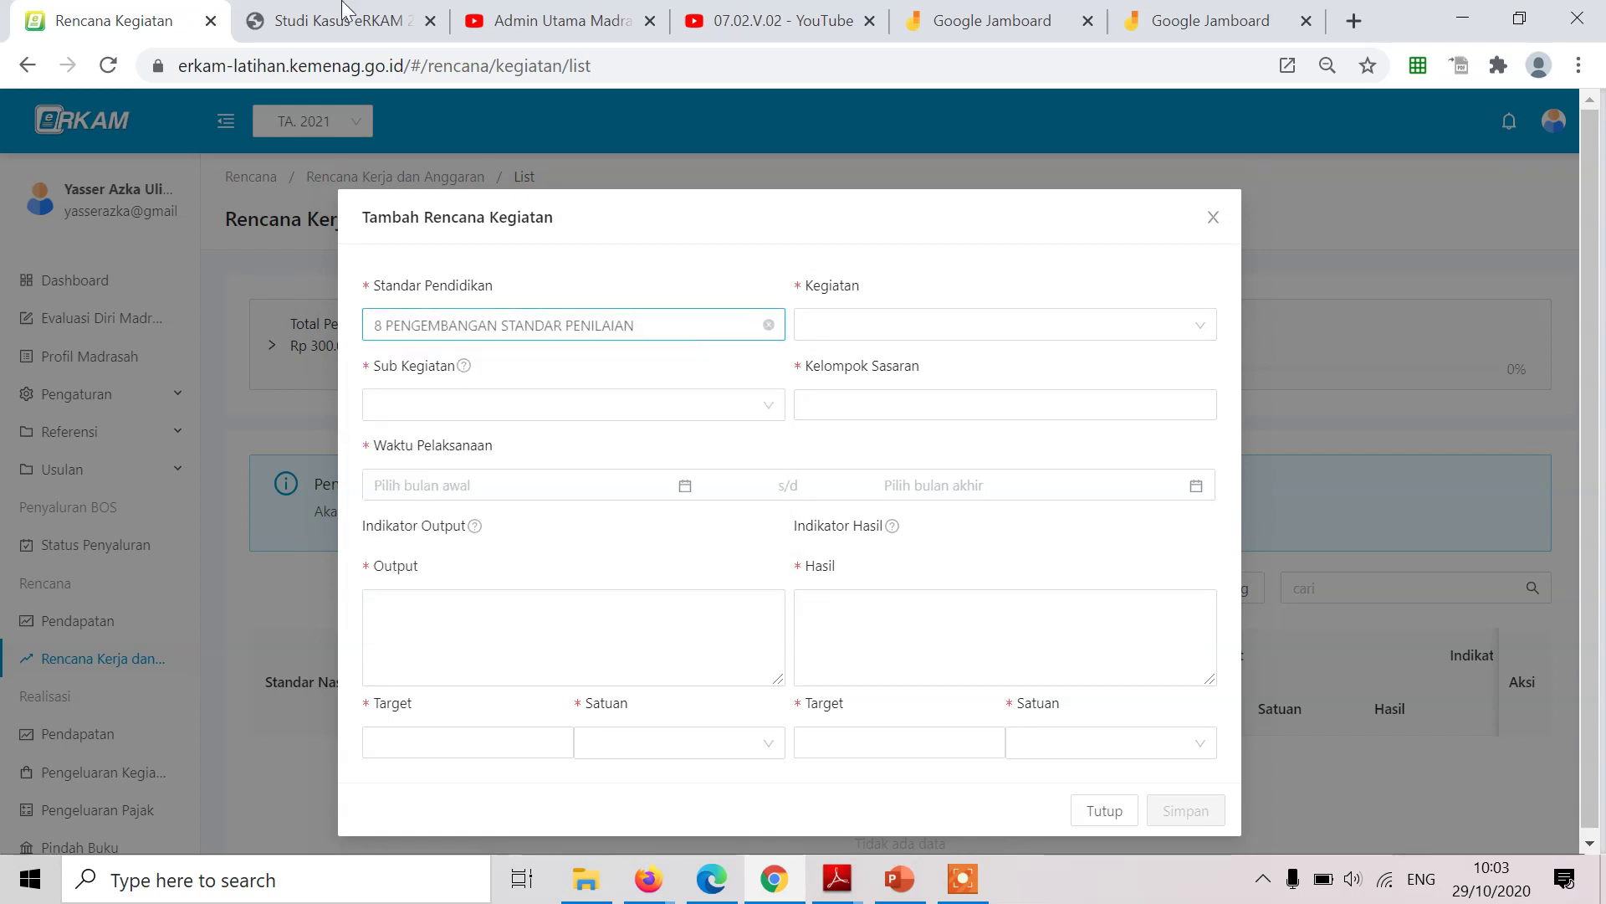
Compare the activities in the case study PDF with the available Standar Pendidikan options.
left_click(335, 20)
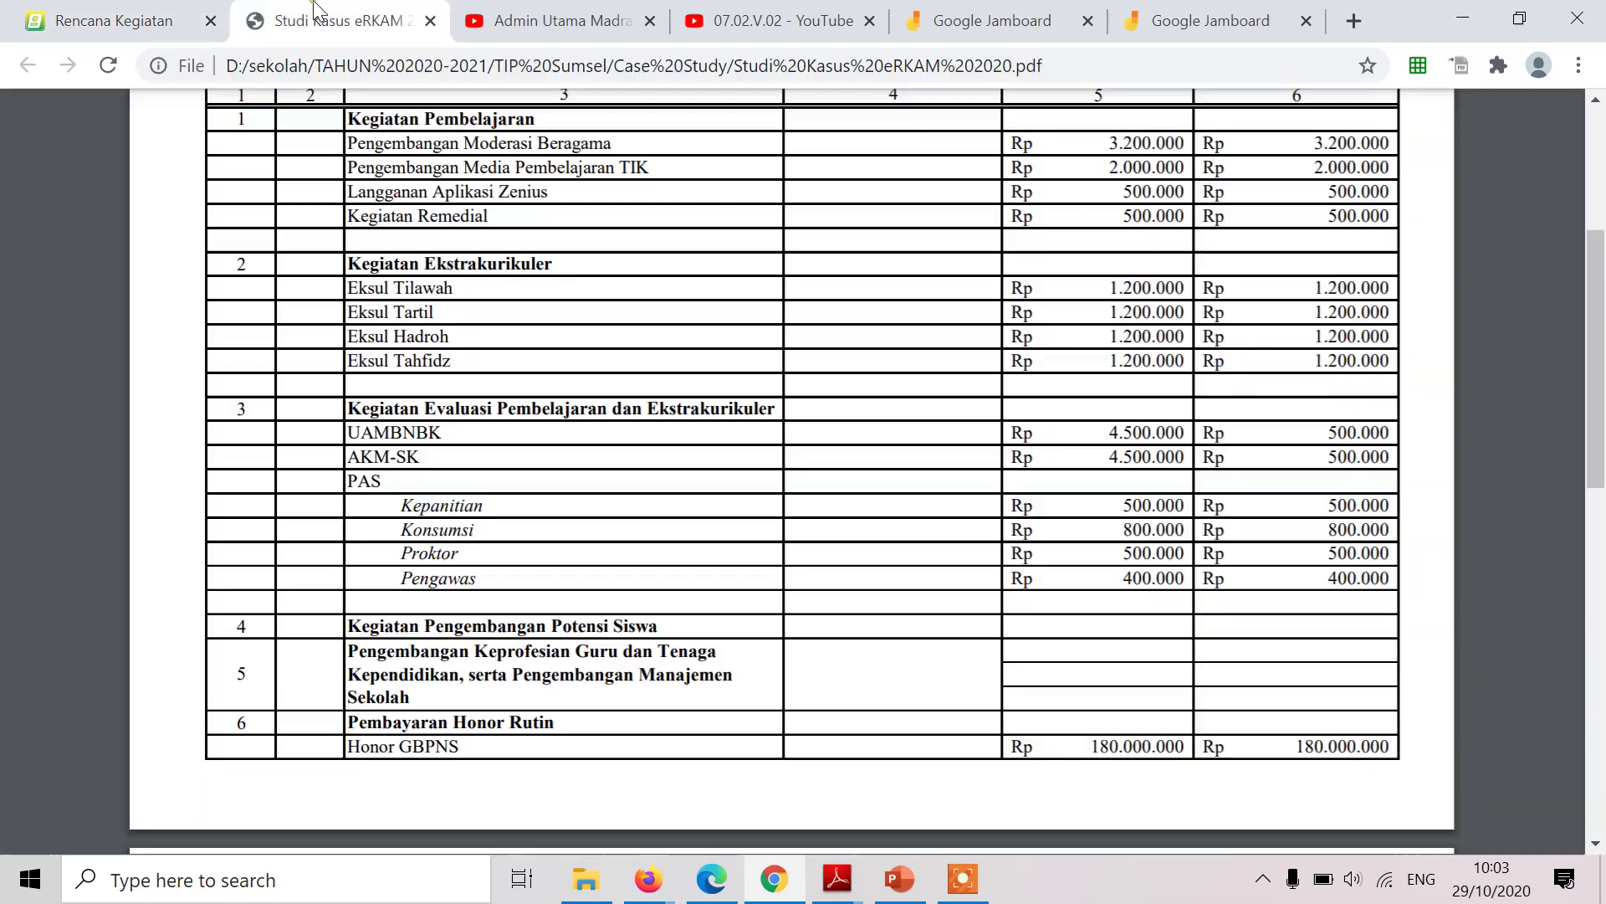
left_click(109, 20)
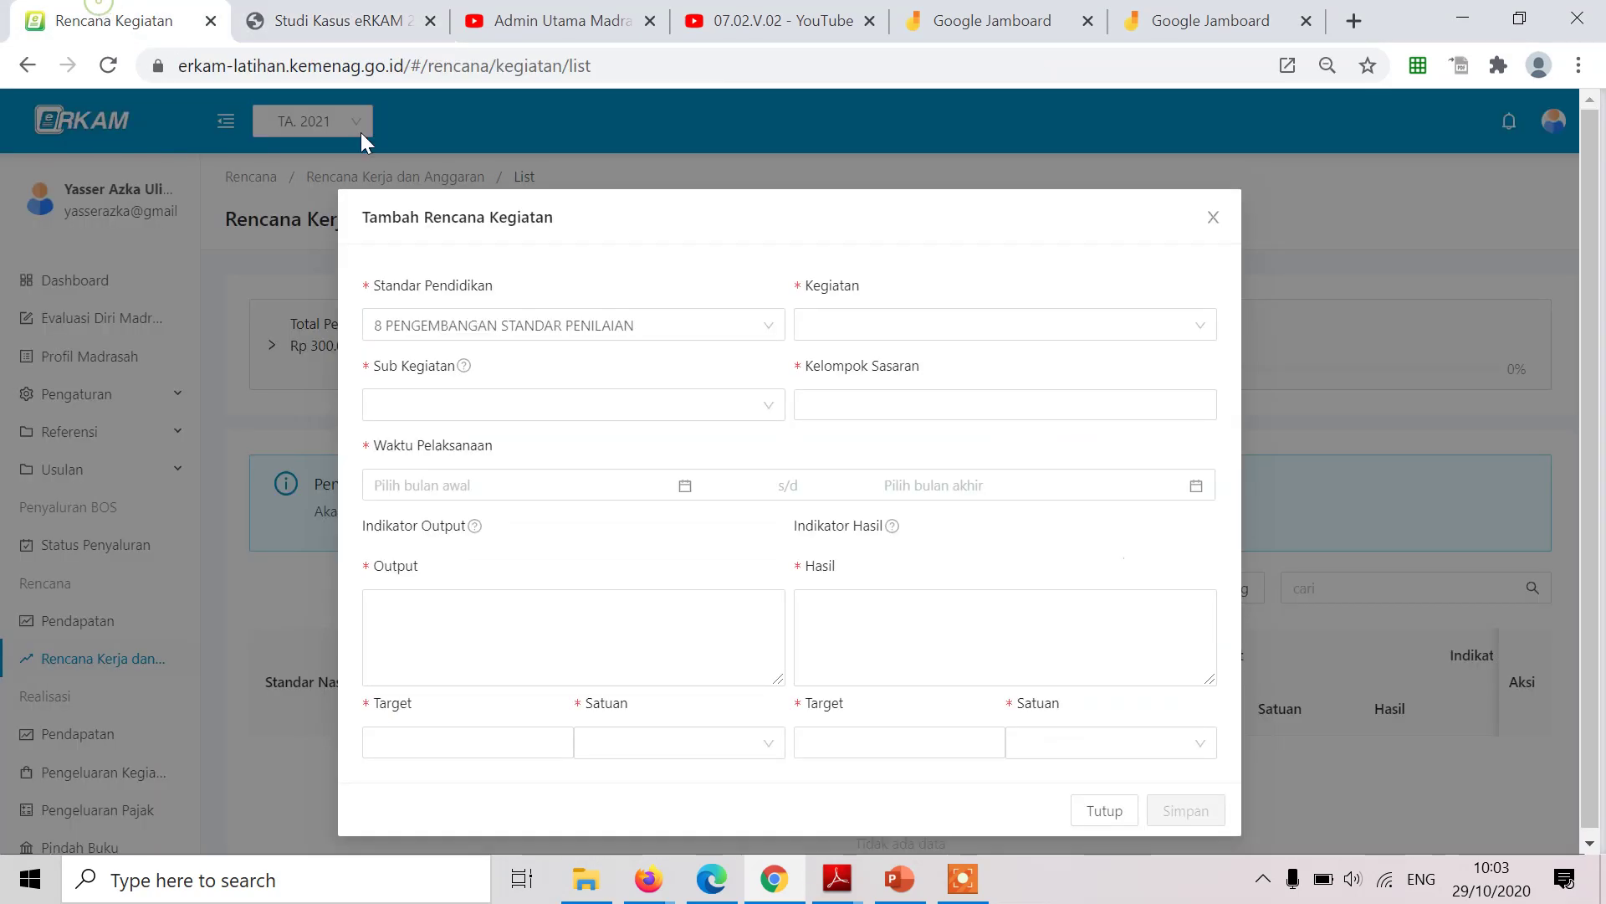
left_click(303, 12)
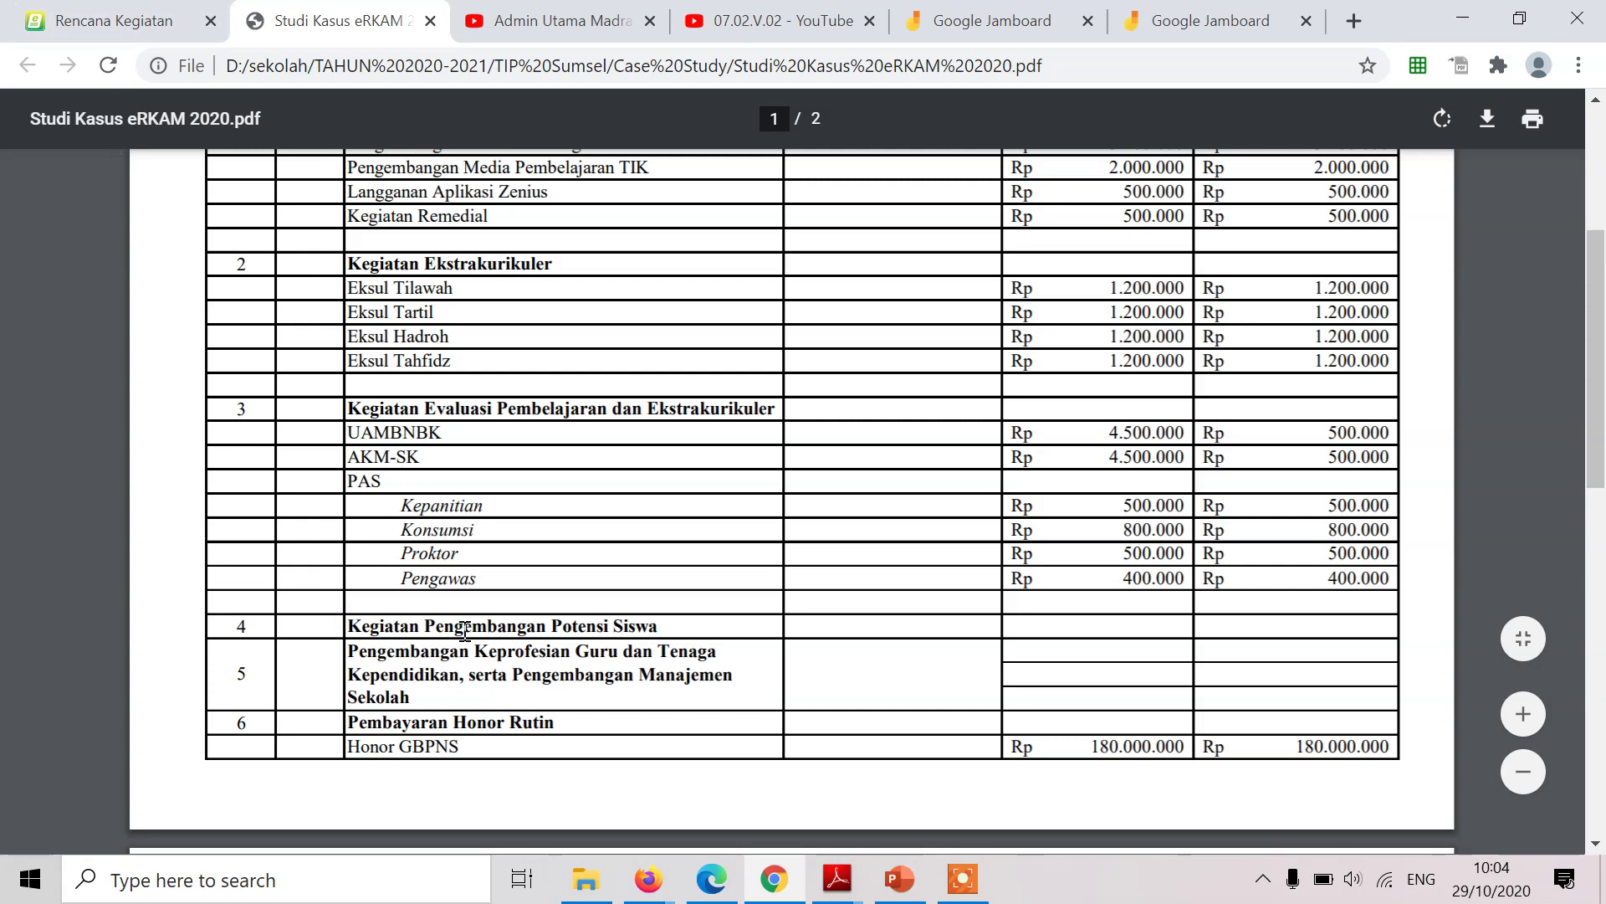
left_click(96, 25)
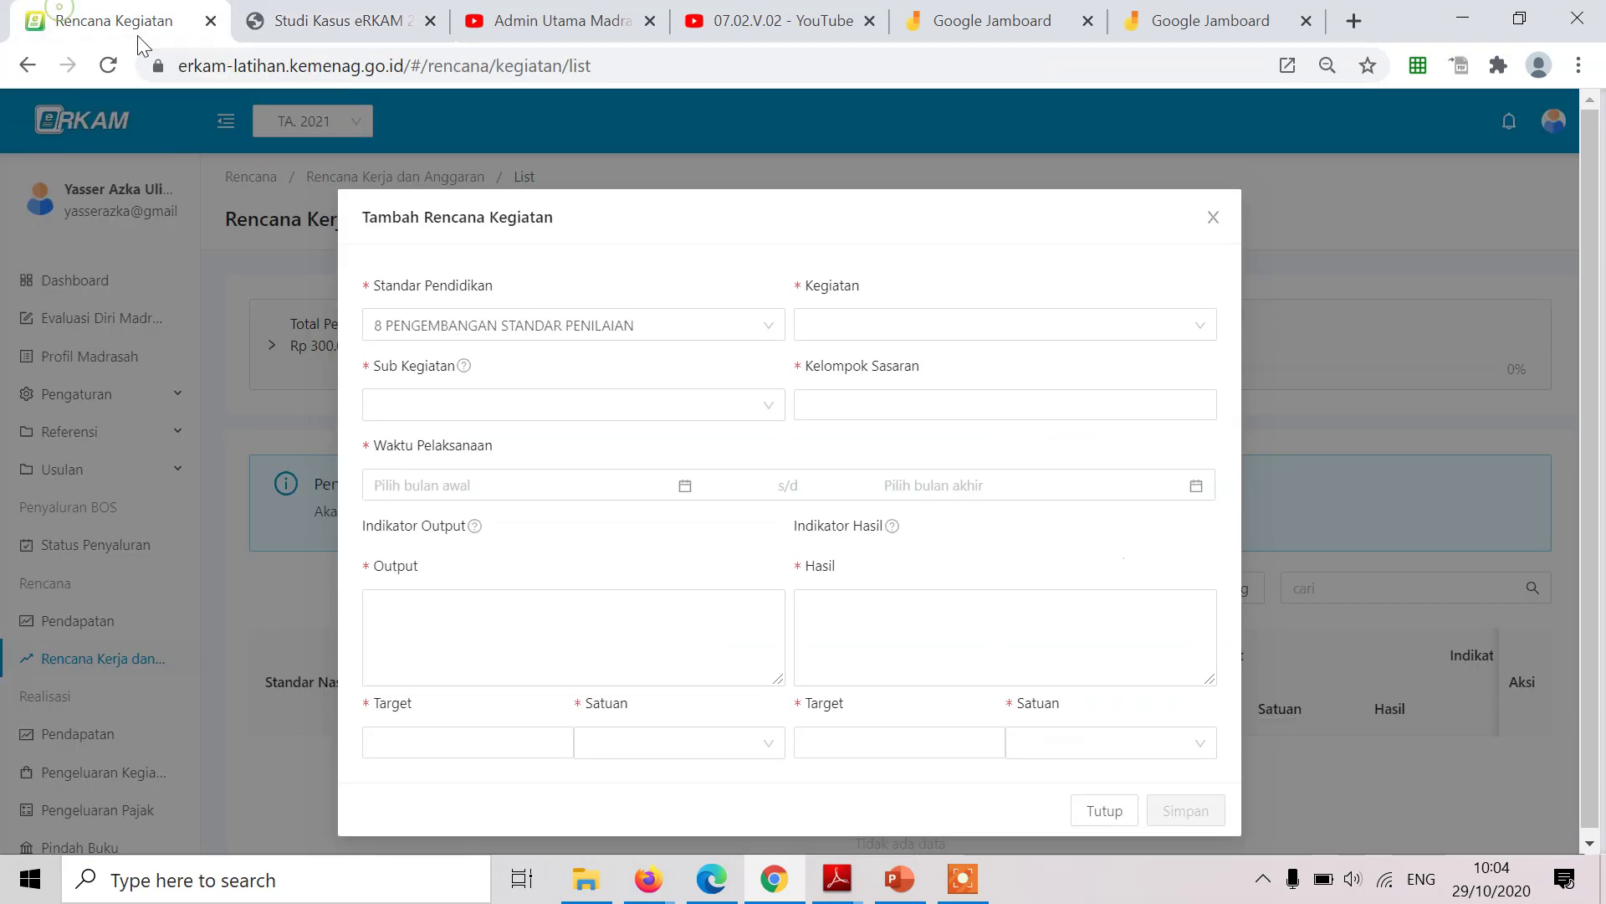
left_click(707, 335)
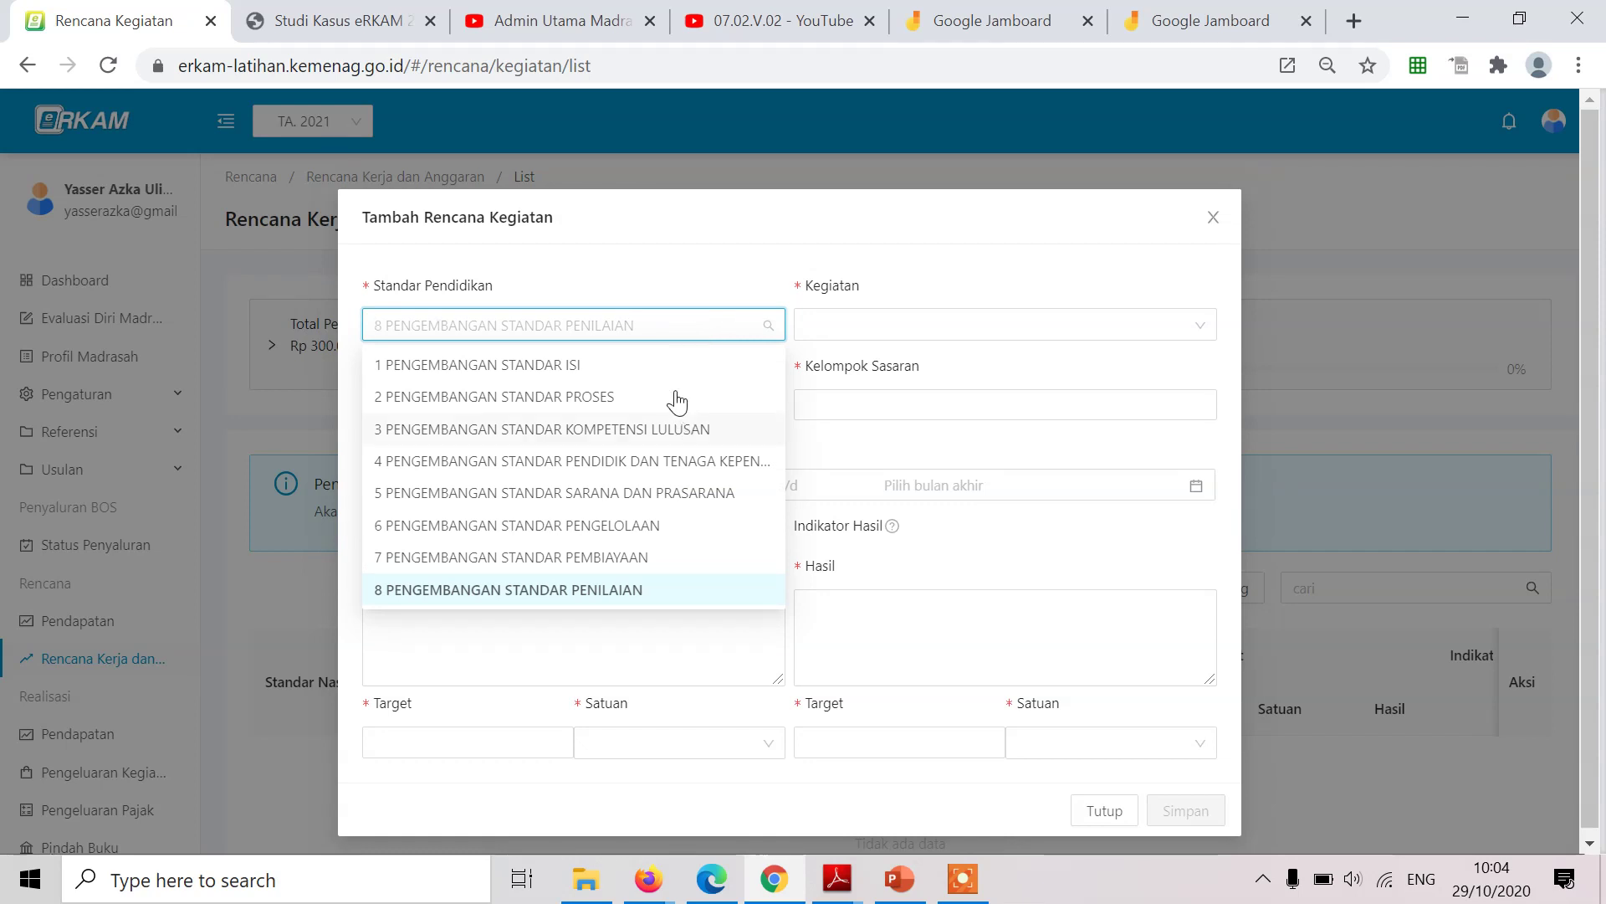
left_click(657, 292)
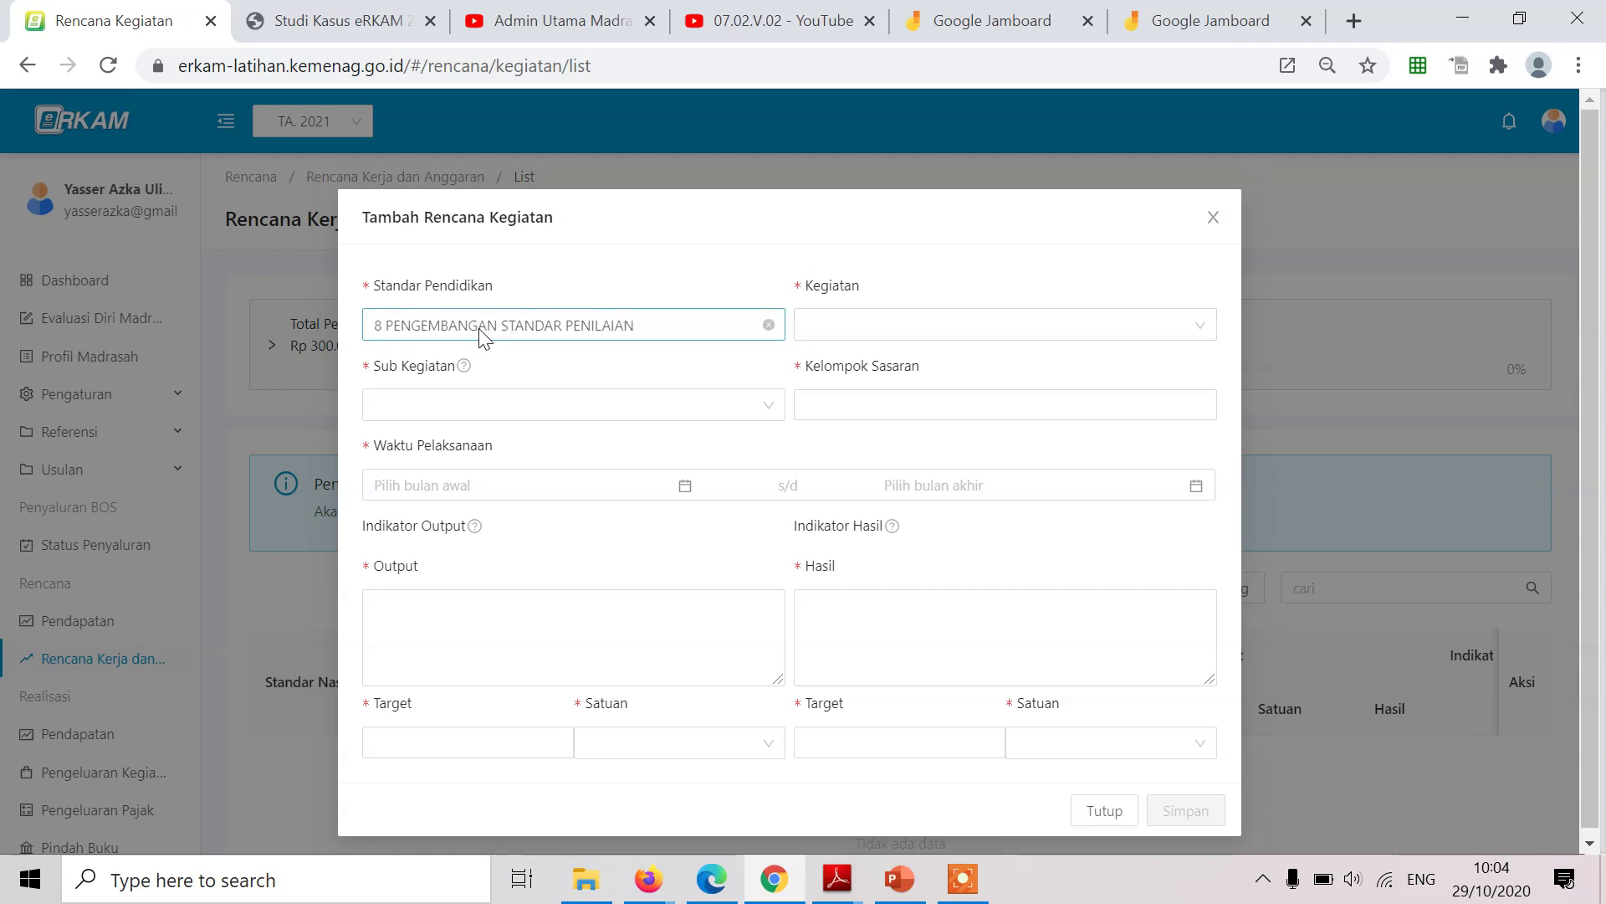
Set Kegiatan to 26 Pelaksanaan Penilaian Ulangan dan Ujian and Sub Kegiatan to 8.26.3 Pelaksanaan Penilaian Ulangan Akhir Semester.
left_click(941, 326)
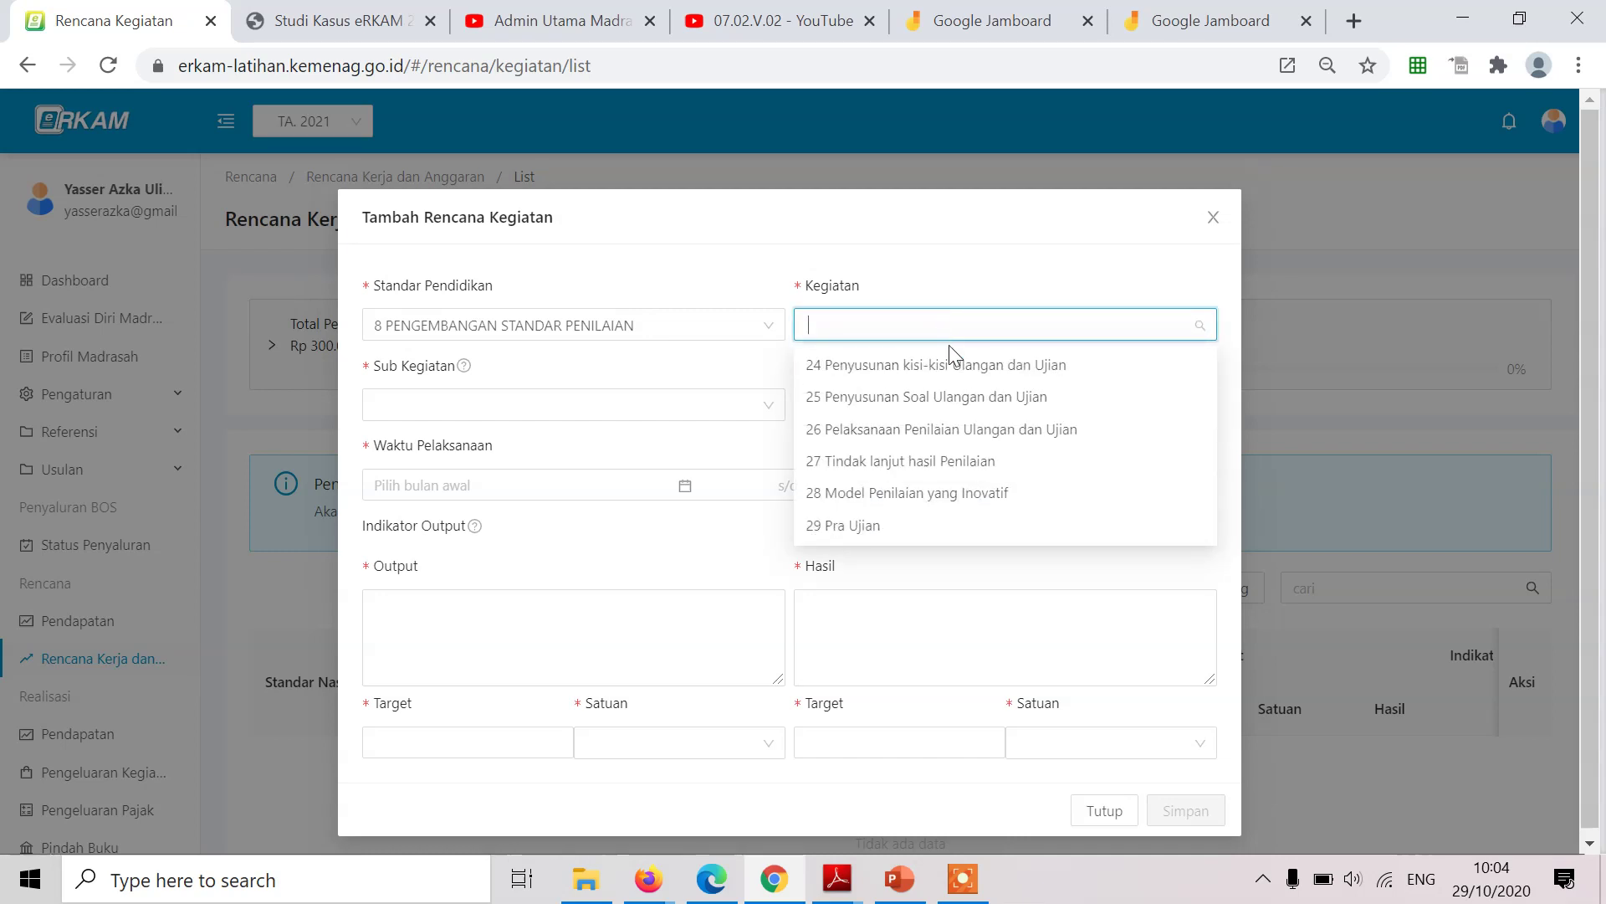
left_click(1057, 430)
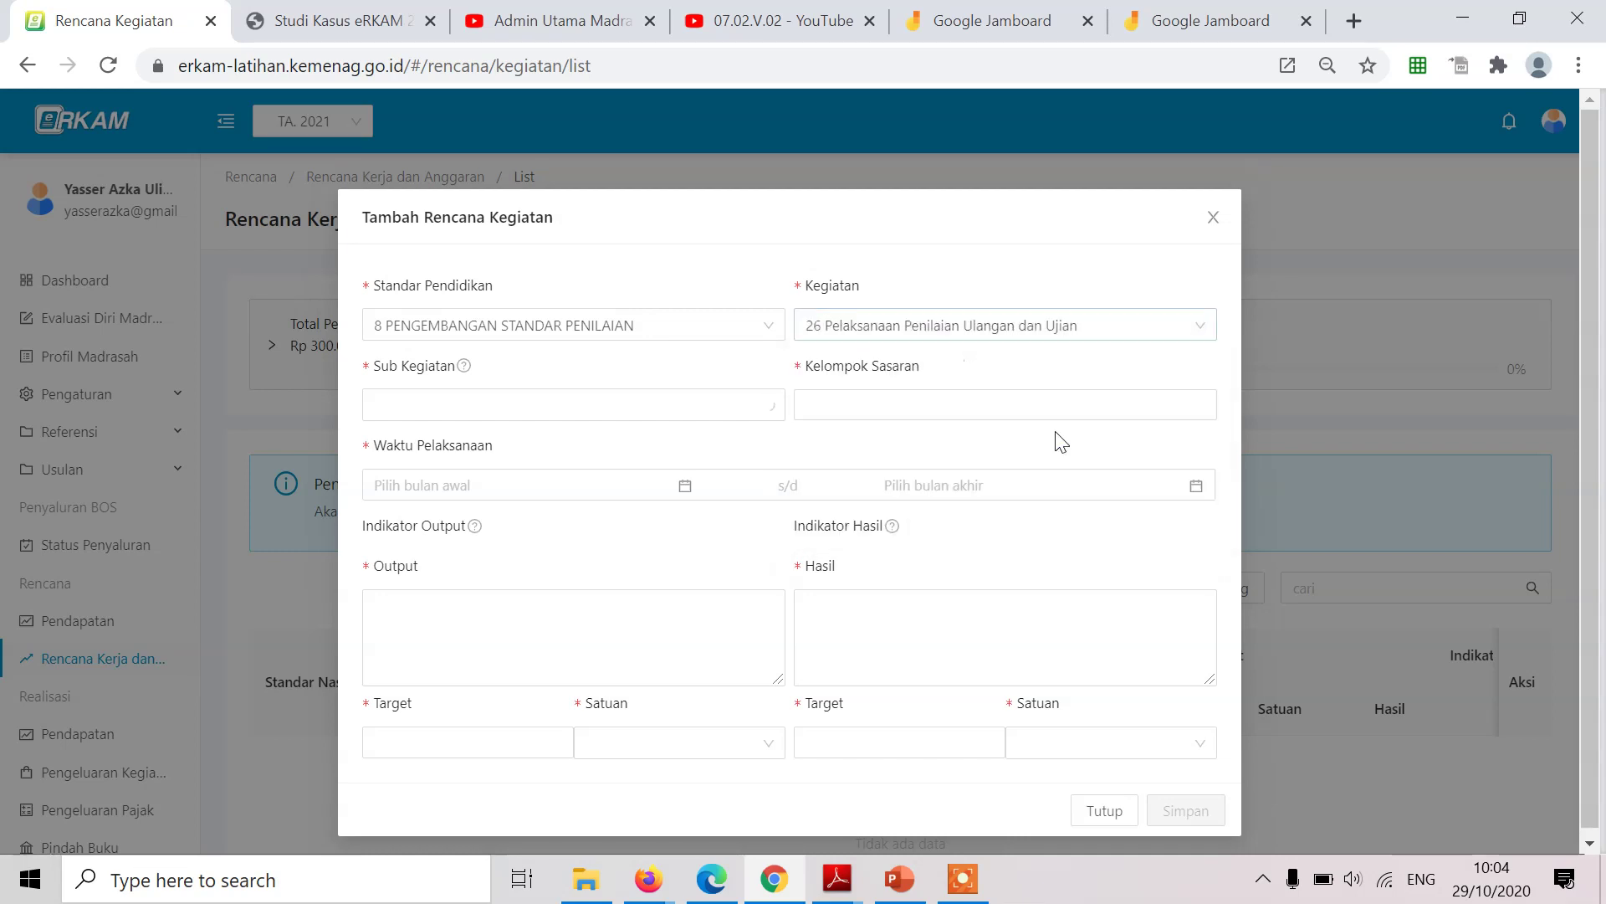
left_click(725, 409)
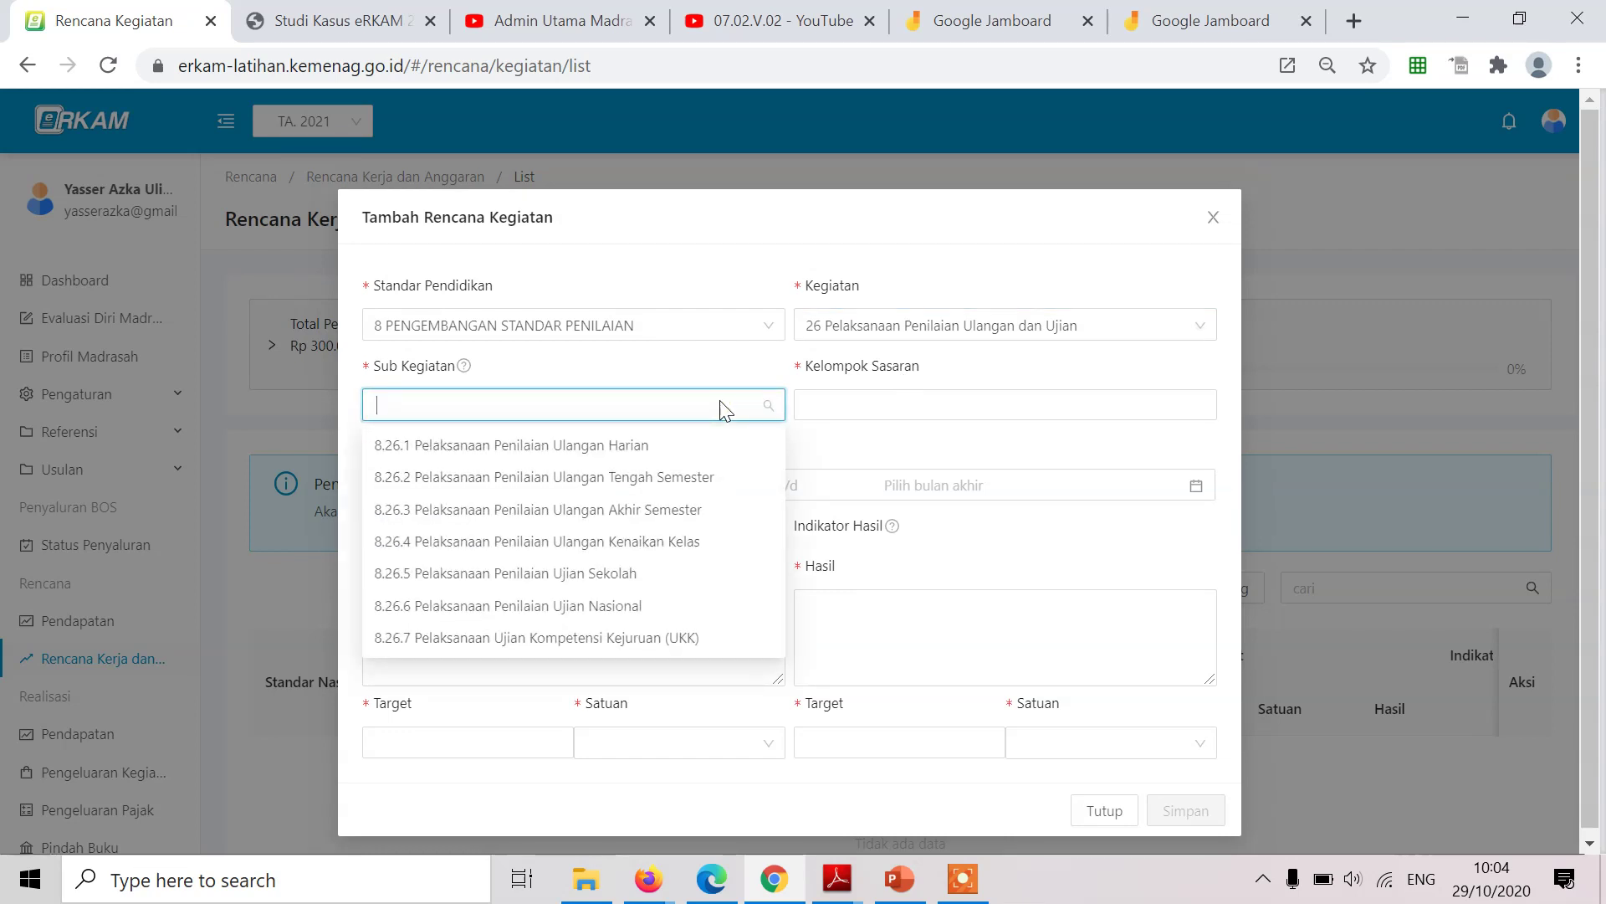
left_click(707, 510)
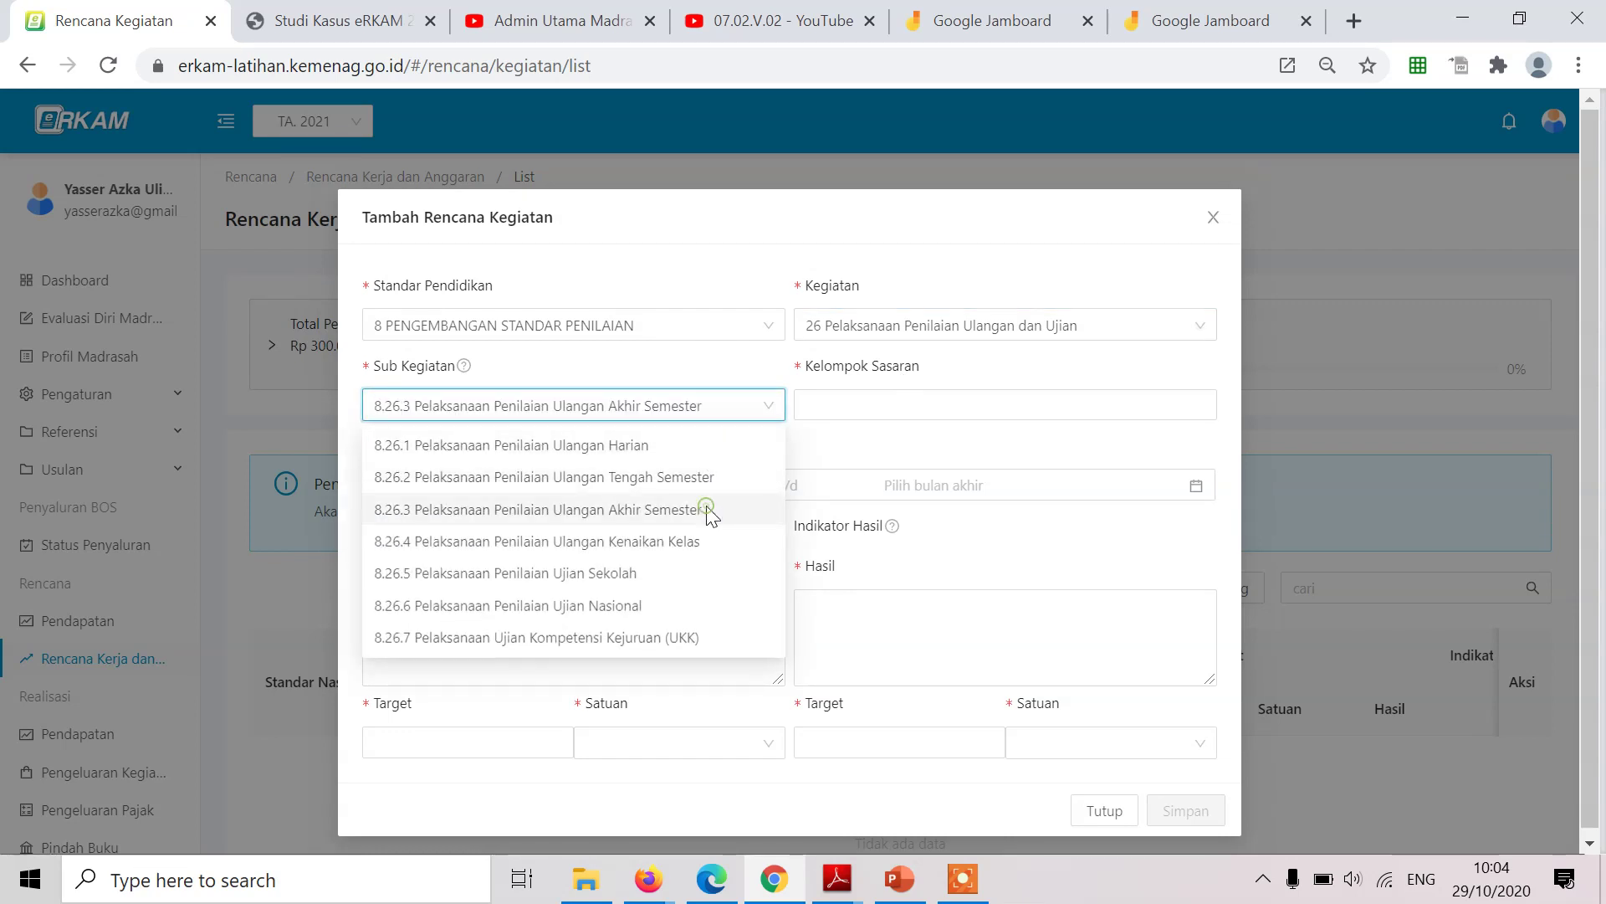
Add Madrasah, Siswa and Guru as the Kelompok Sasaran of the activity plan.
left_click(927, 414)
left_click(862, 450)
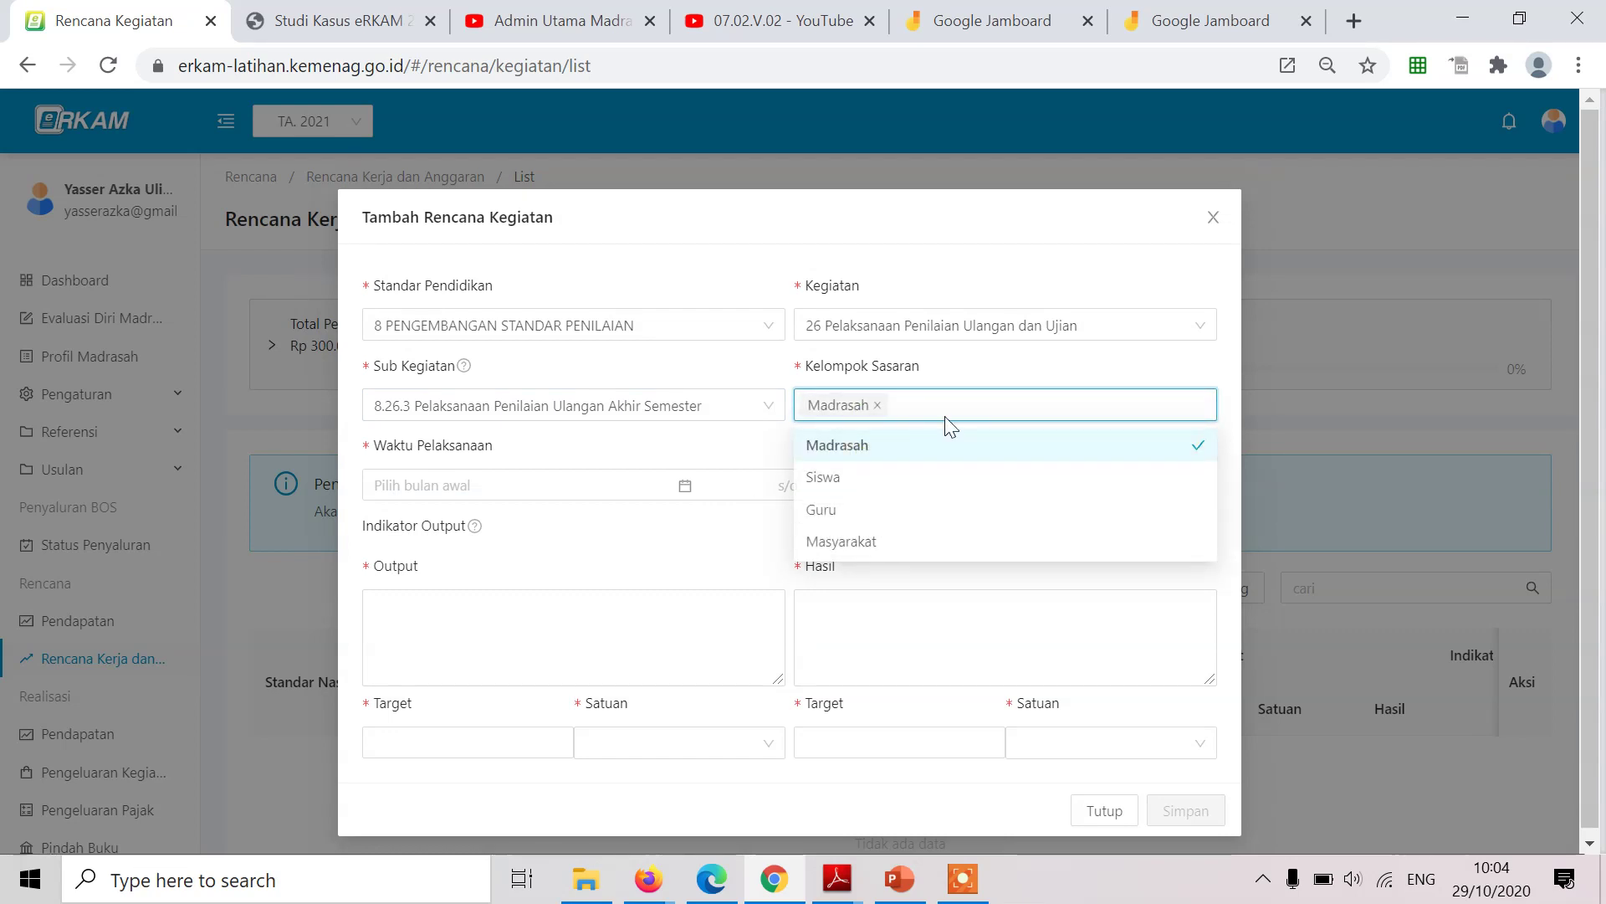
left_click(881, 480)
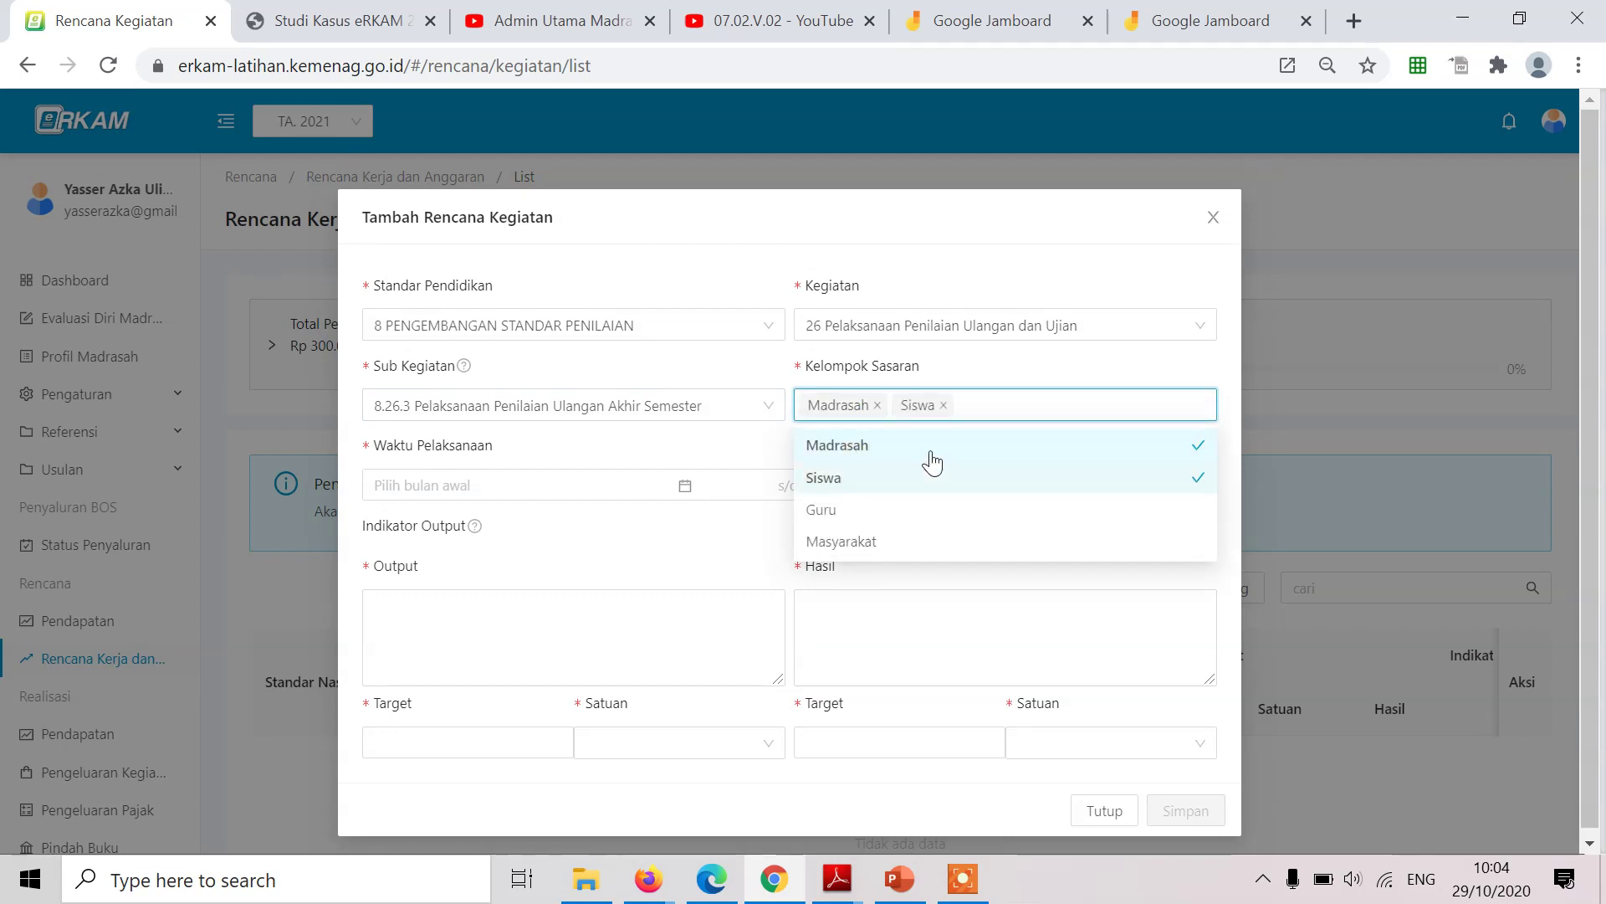
left_click(922, 511)
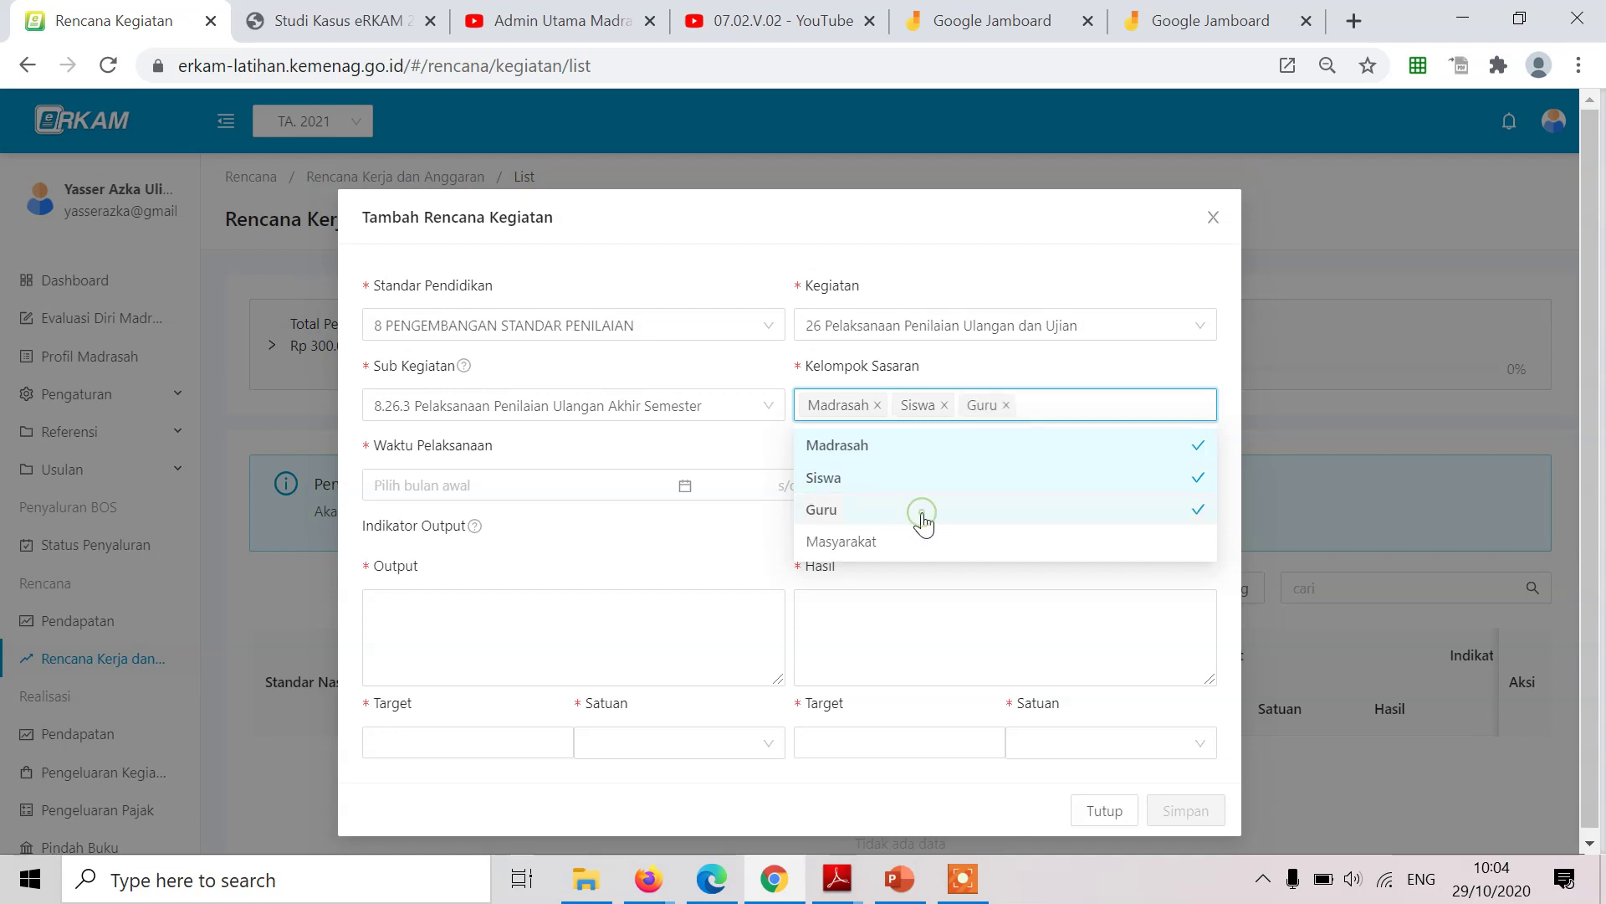
left_click(1004, 536)
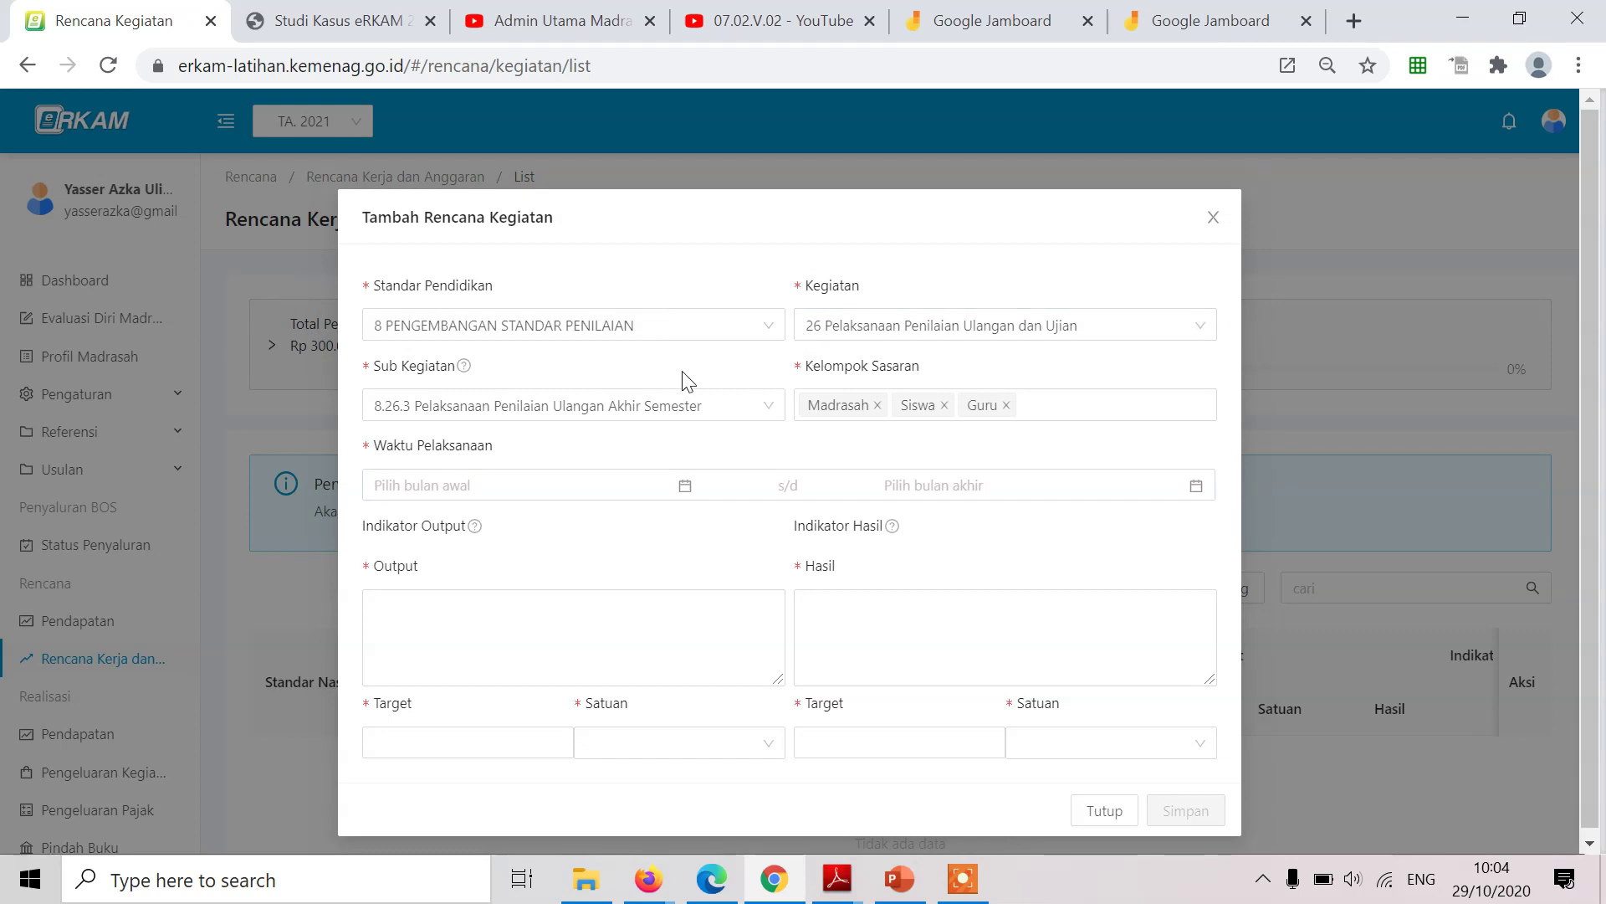
Set the Waktu Pelaksanaan to start and end in June 2021.
left_click(567, 487)
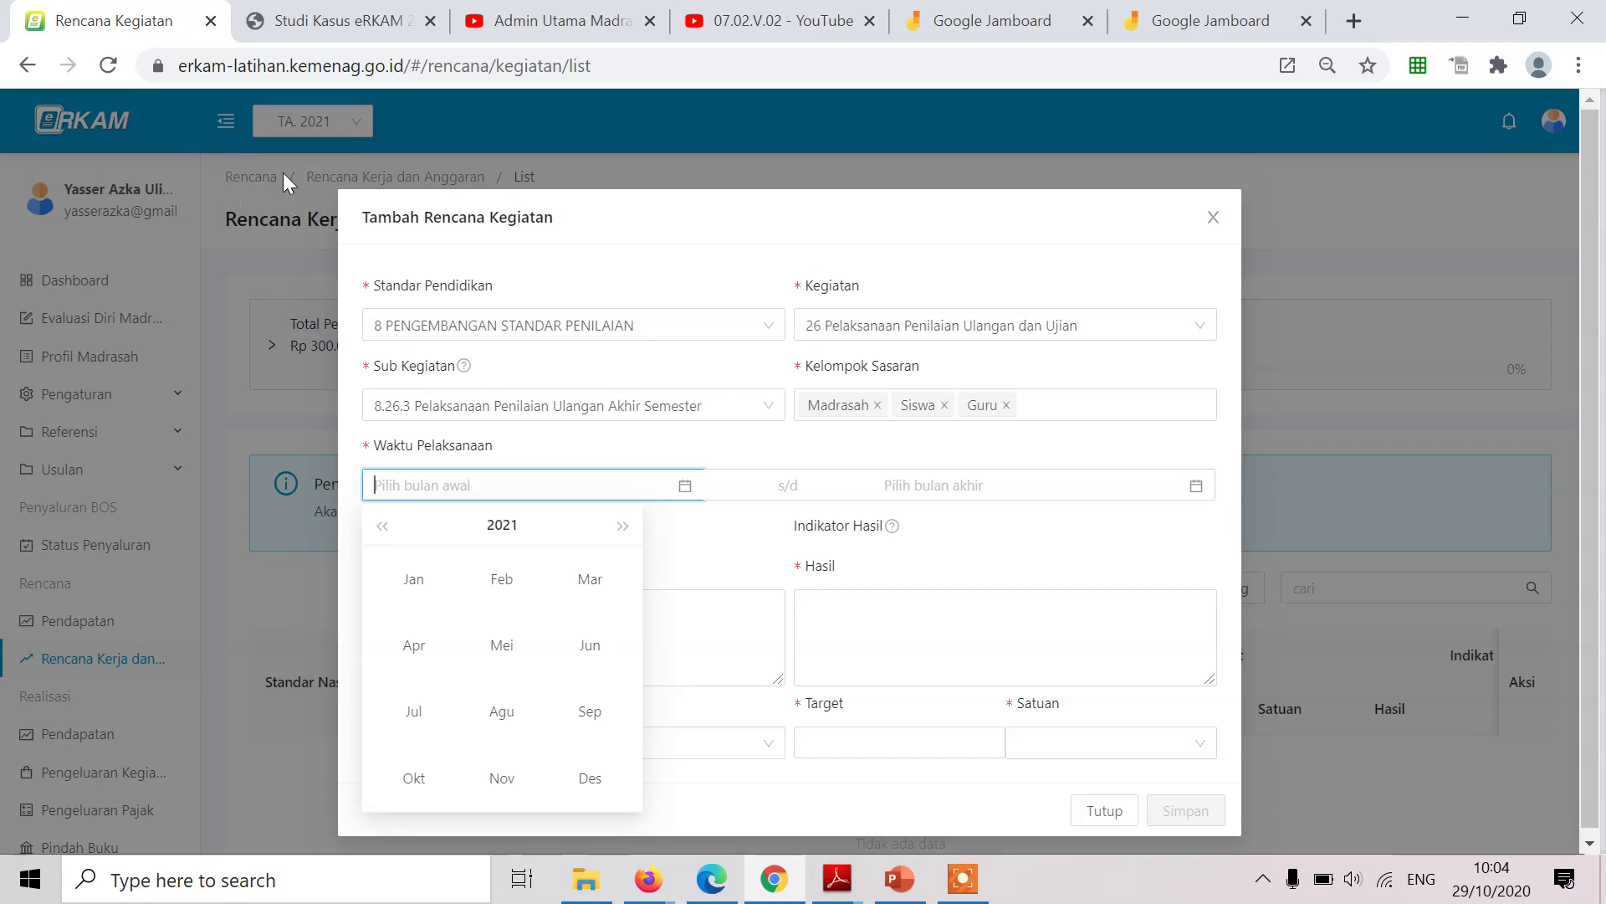
left_click(593, 648)
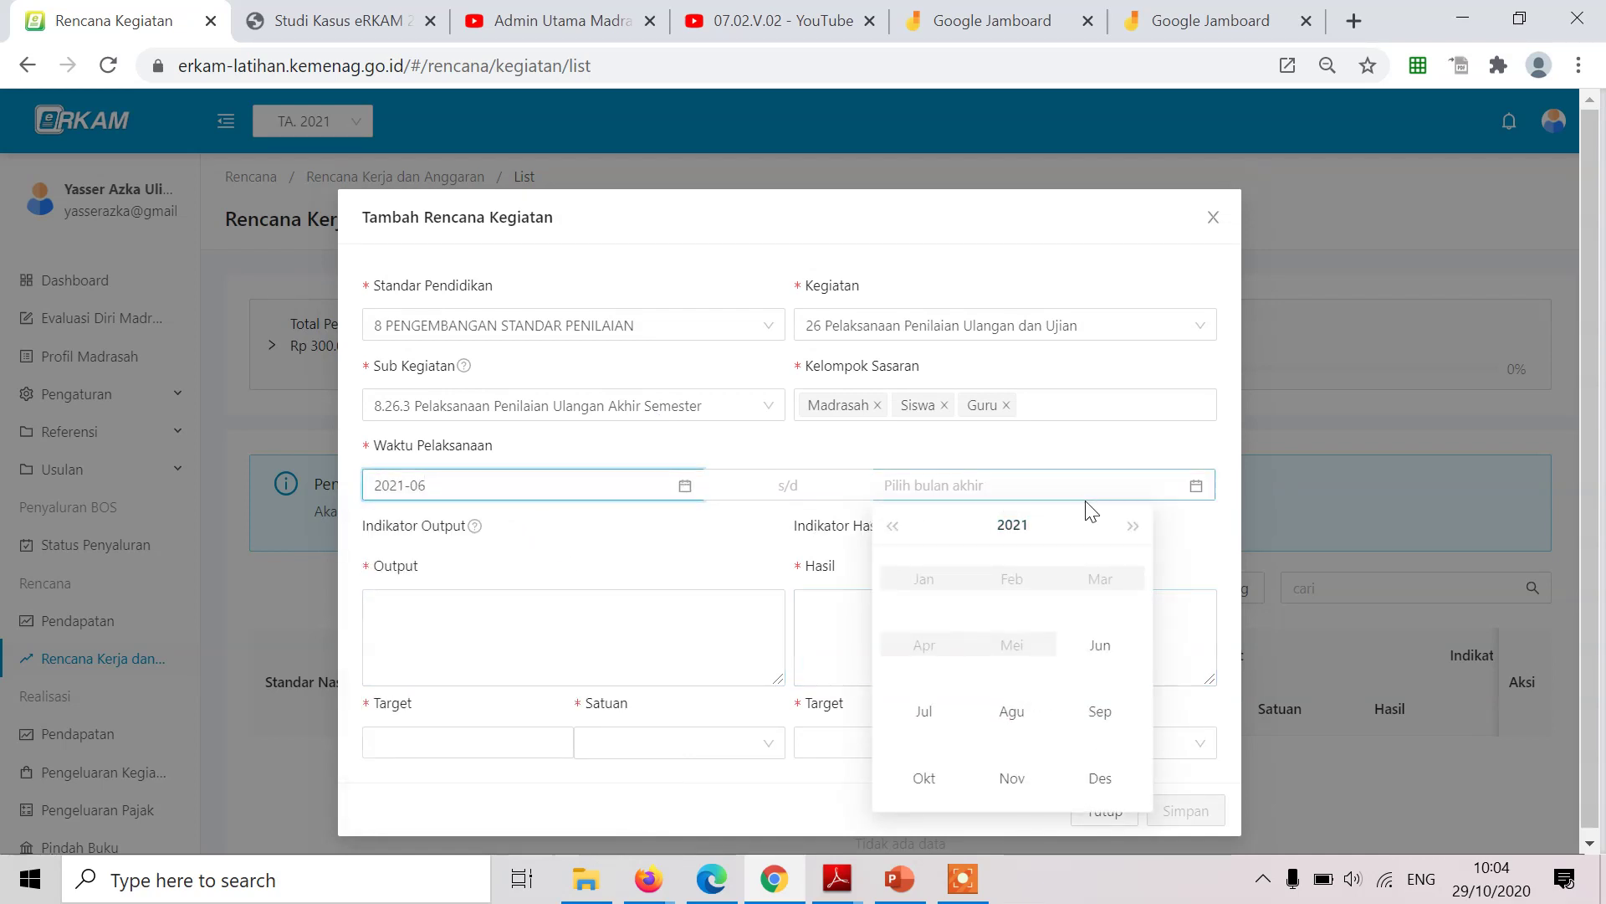
left_click(1105, 649)
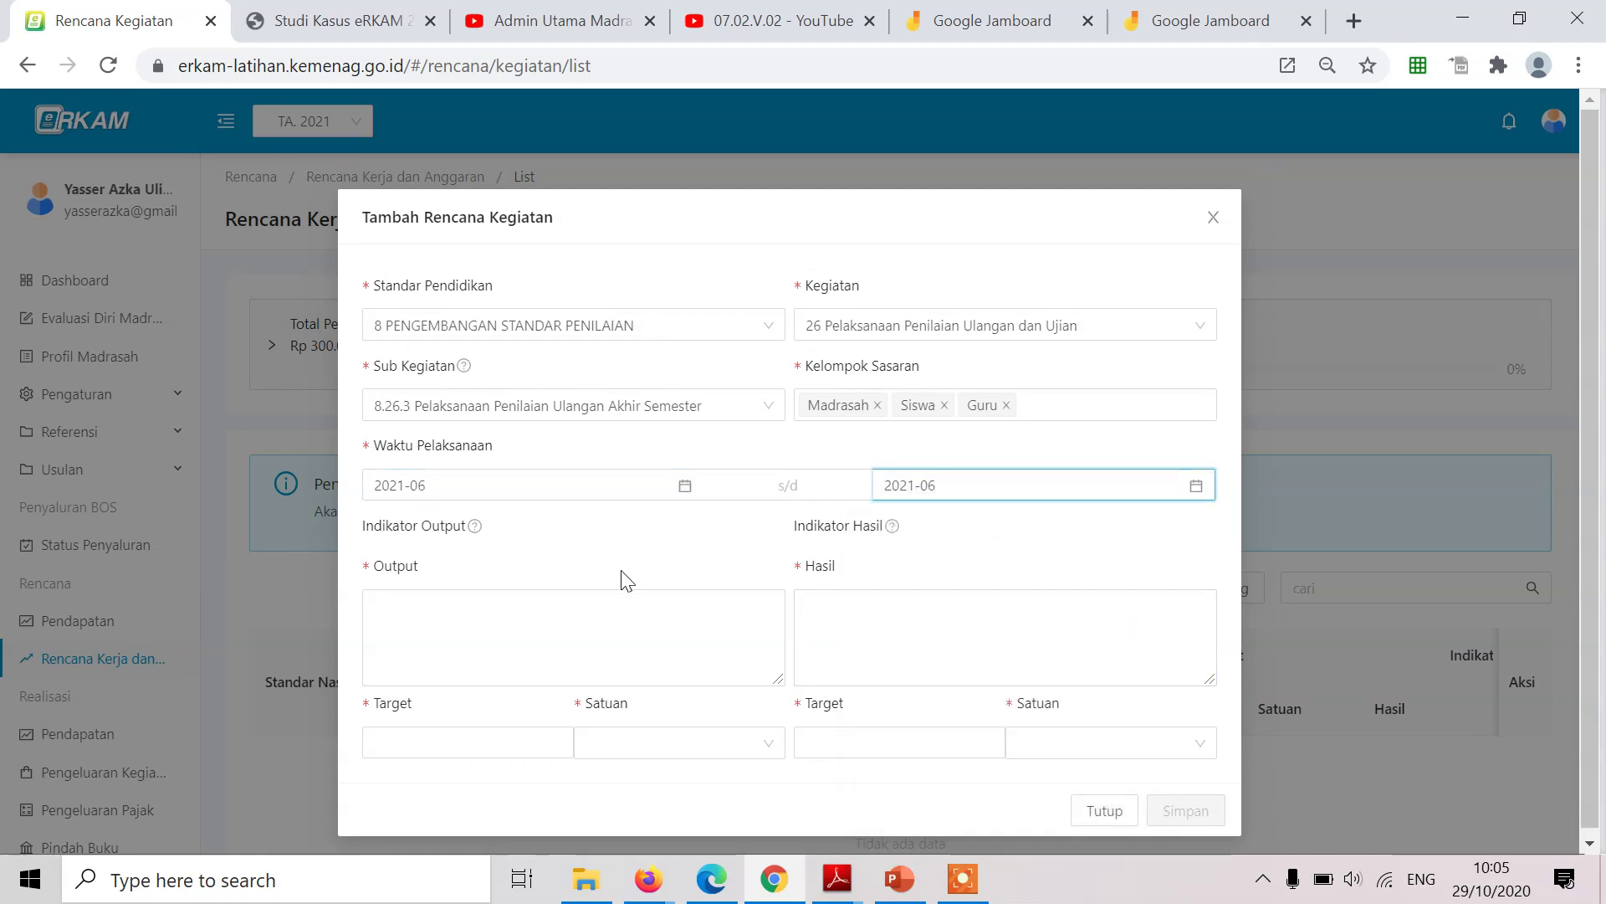
Read the help explanations for Indikator Output and Indikator Hasil in the activity plan form.
left_click(512, 633)
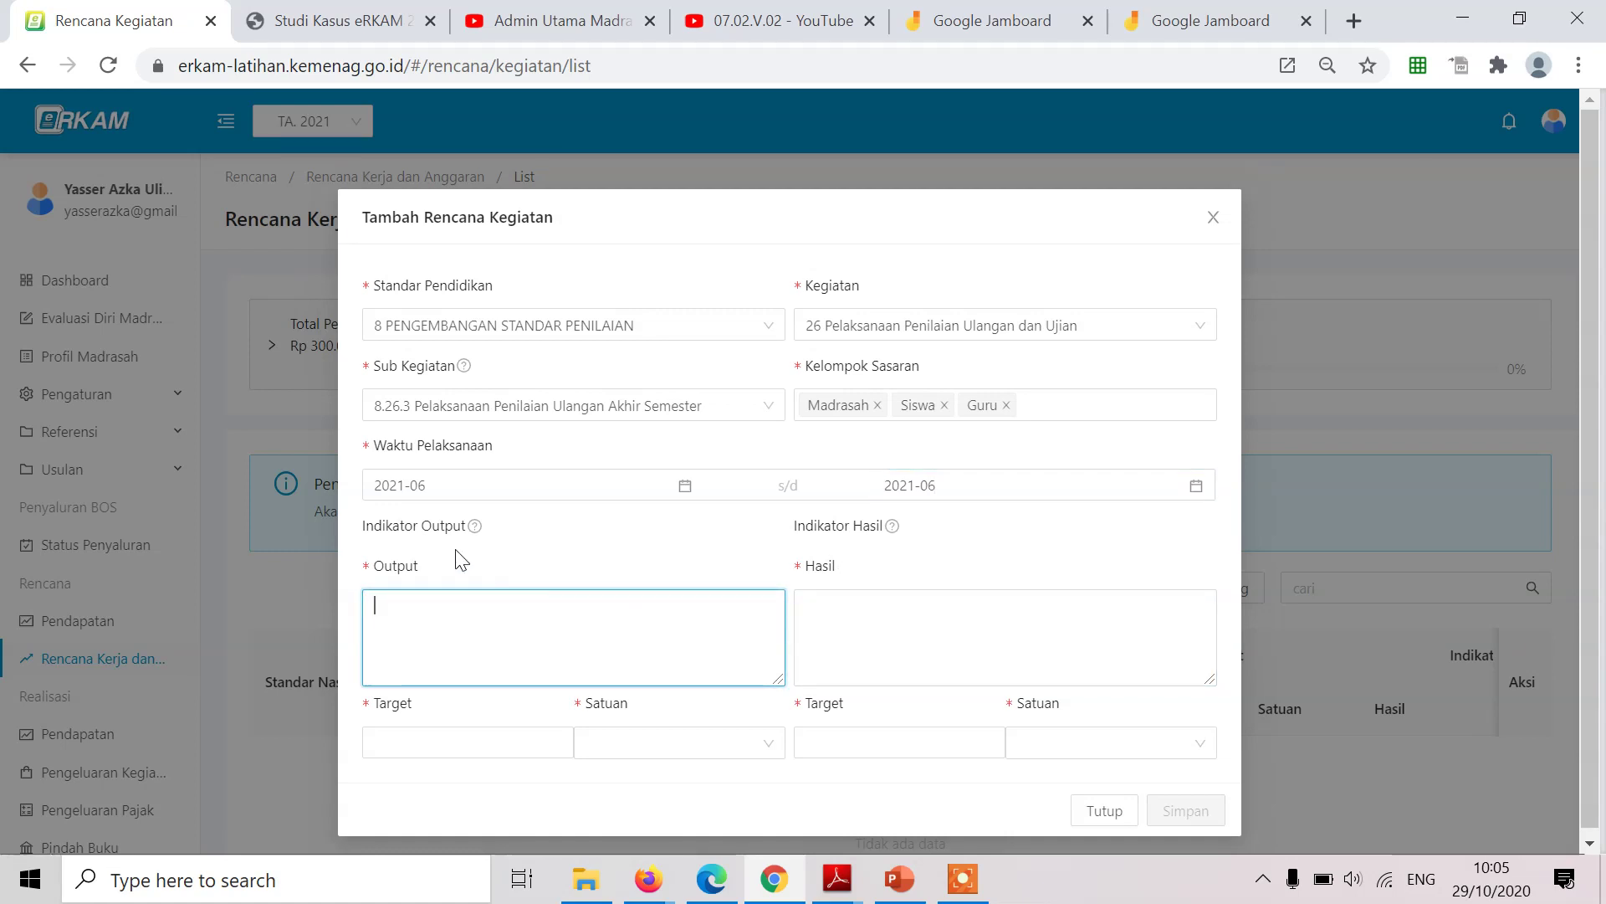
mouse_move(476, 530)
mouse_move(895, 530)
mouse_move(475, 529)
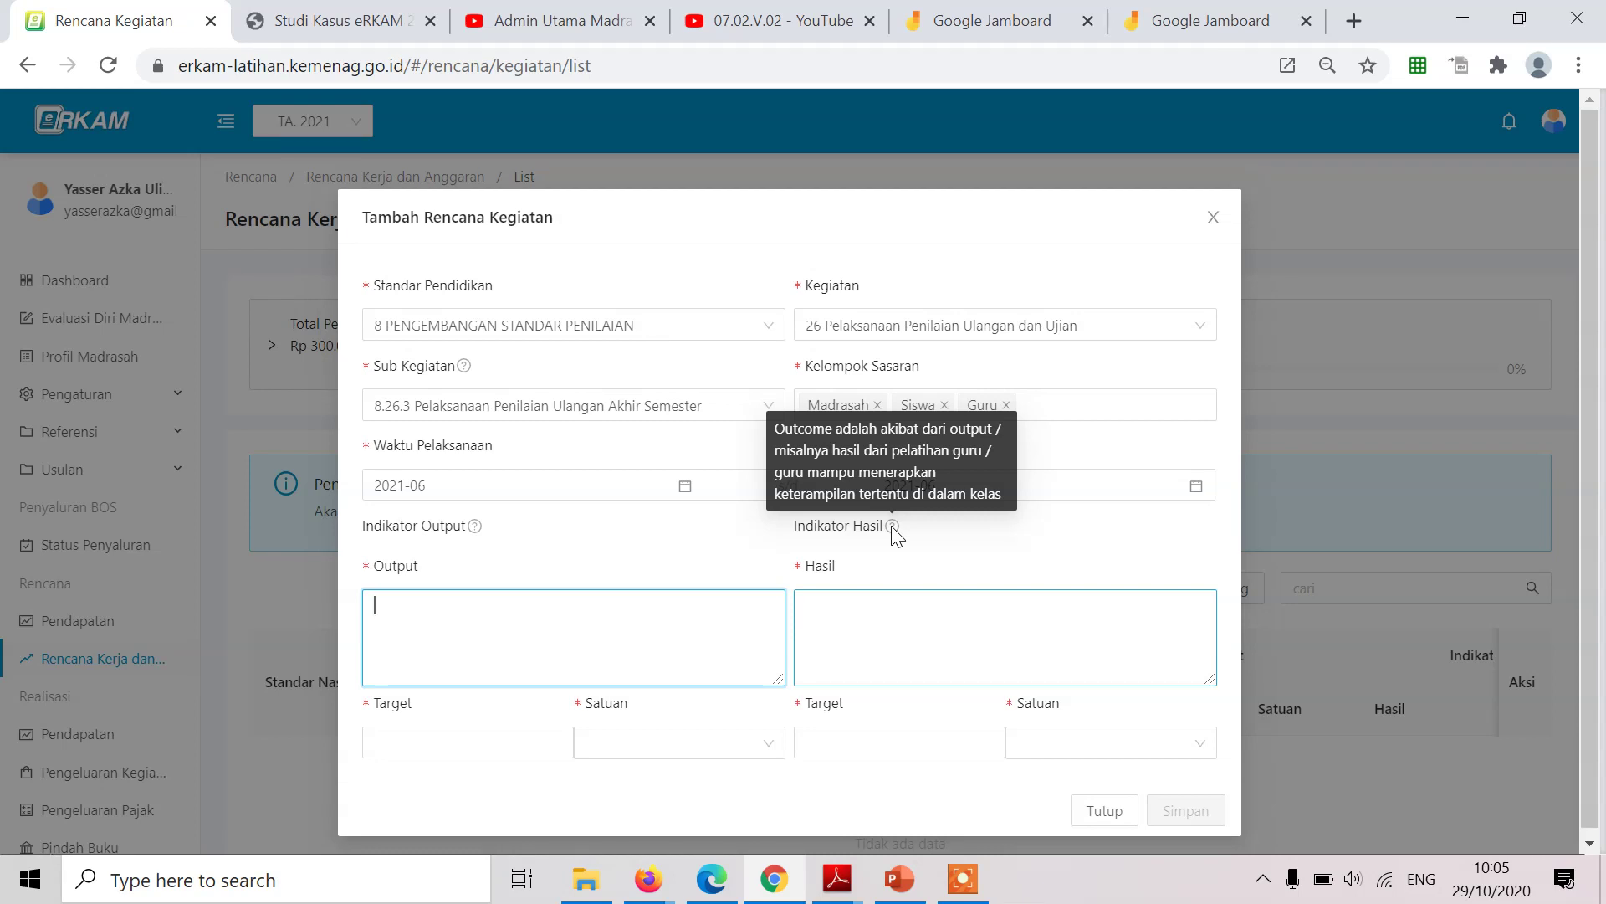
left_click(454, 566)
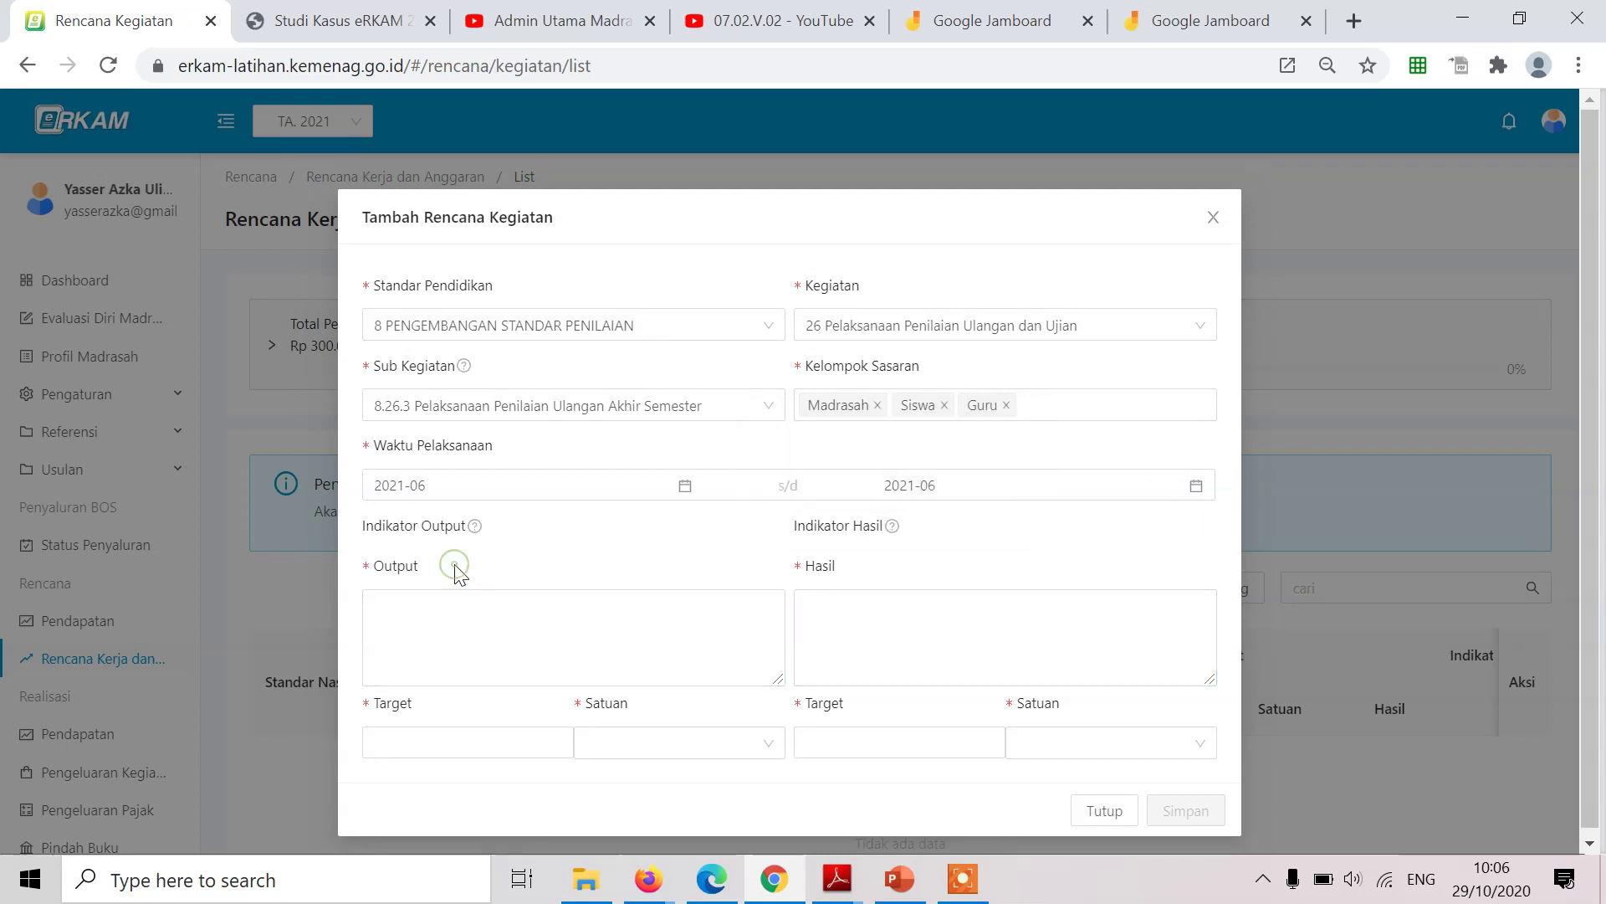
left_click(475, 527)
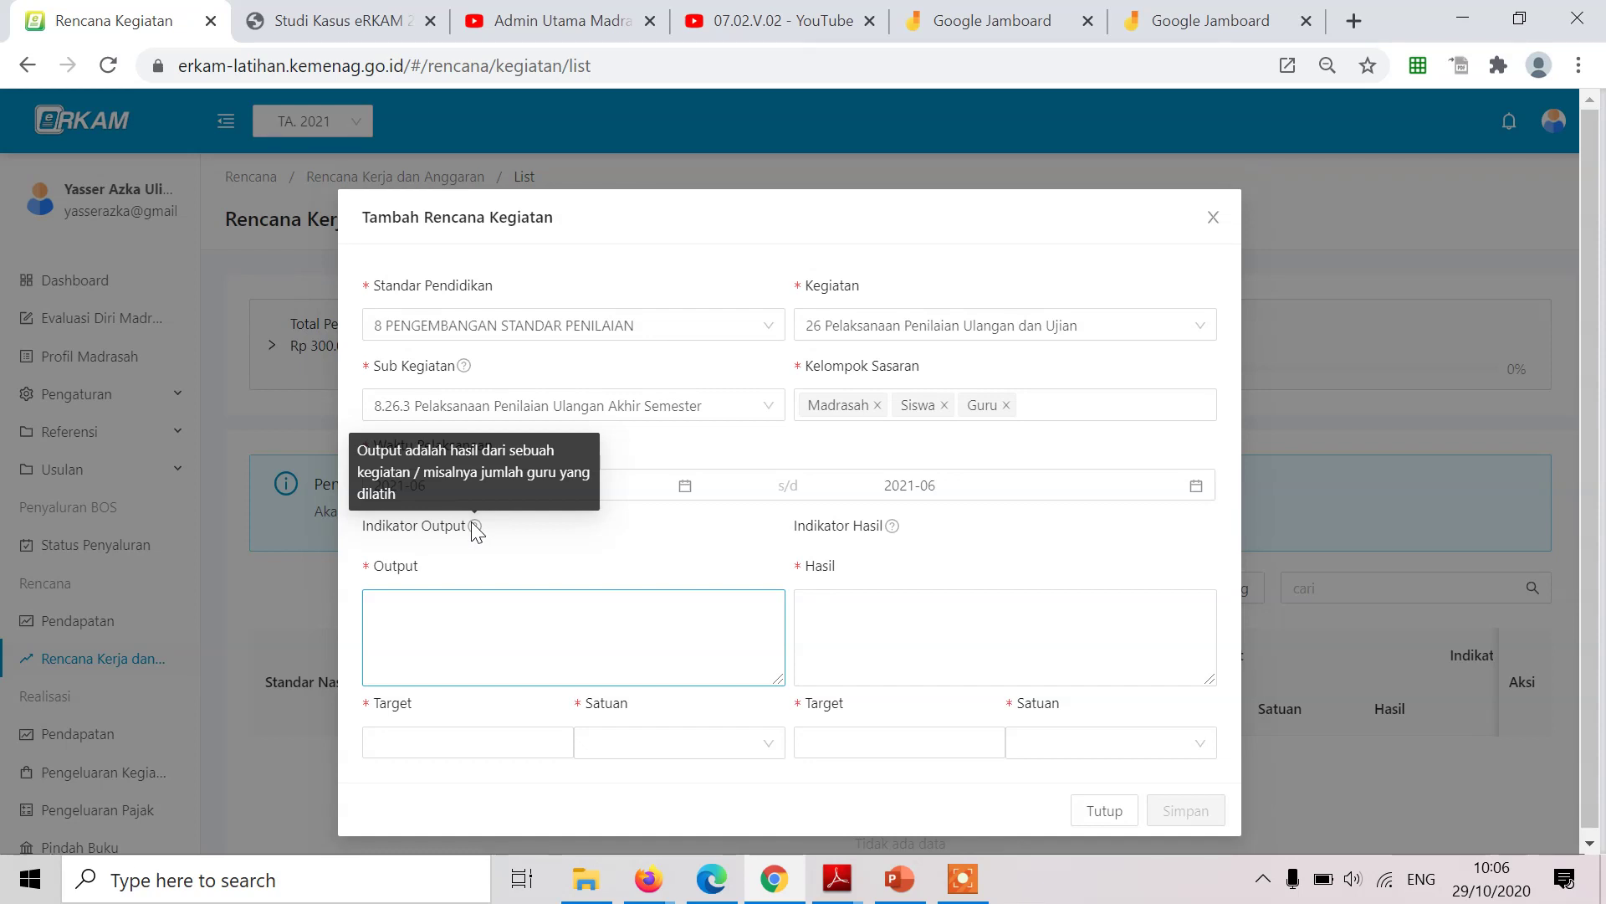
left_click(529, 557)
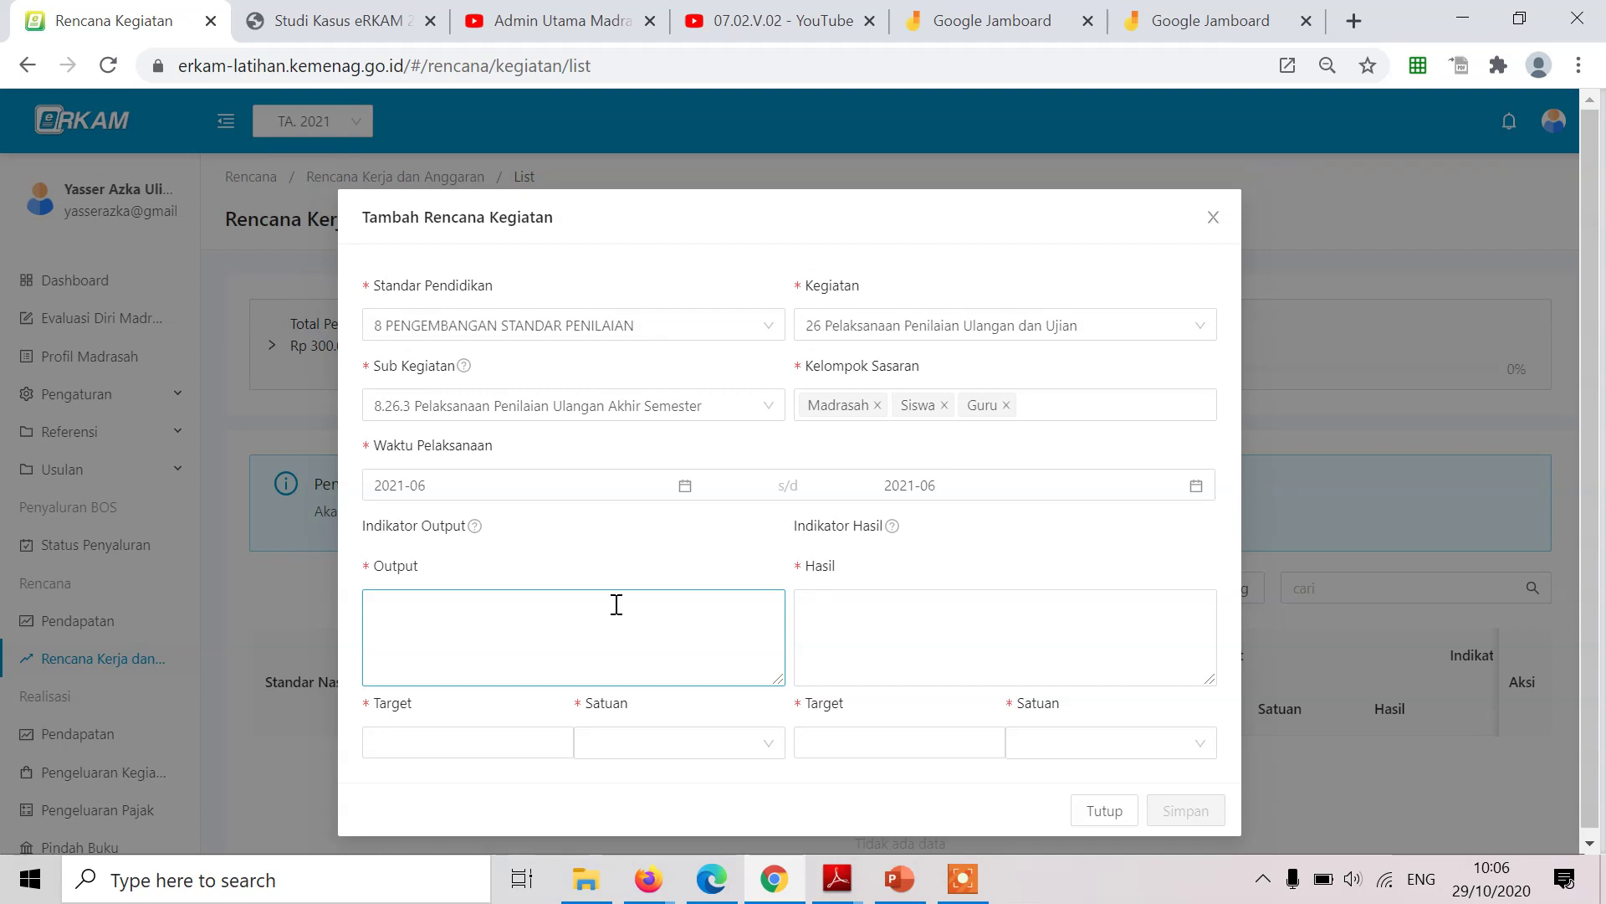
Fill in the Indikator Output with "Siswa mengikuti PAS" and a target of 200 siswa.
left_click(543, 638)
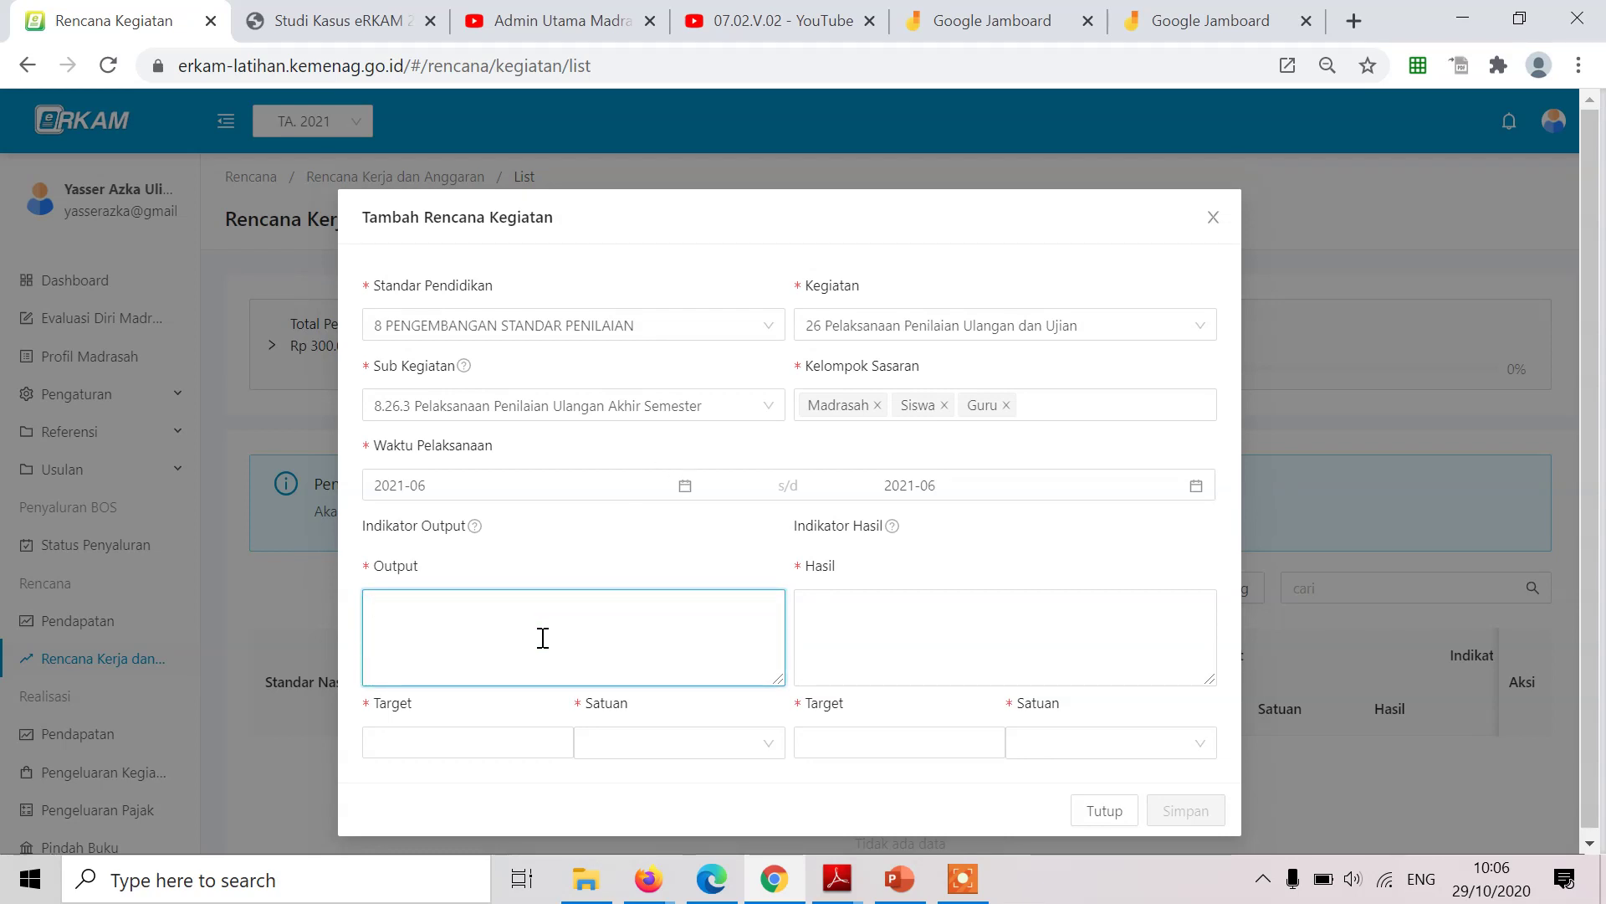
type("Siswa mengikuti PAS")
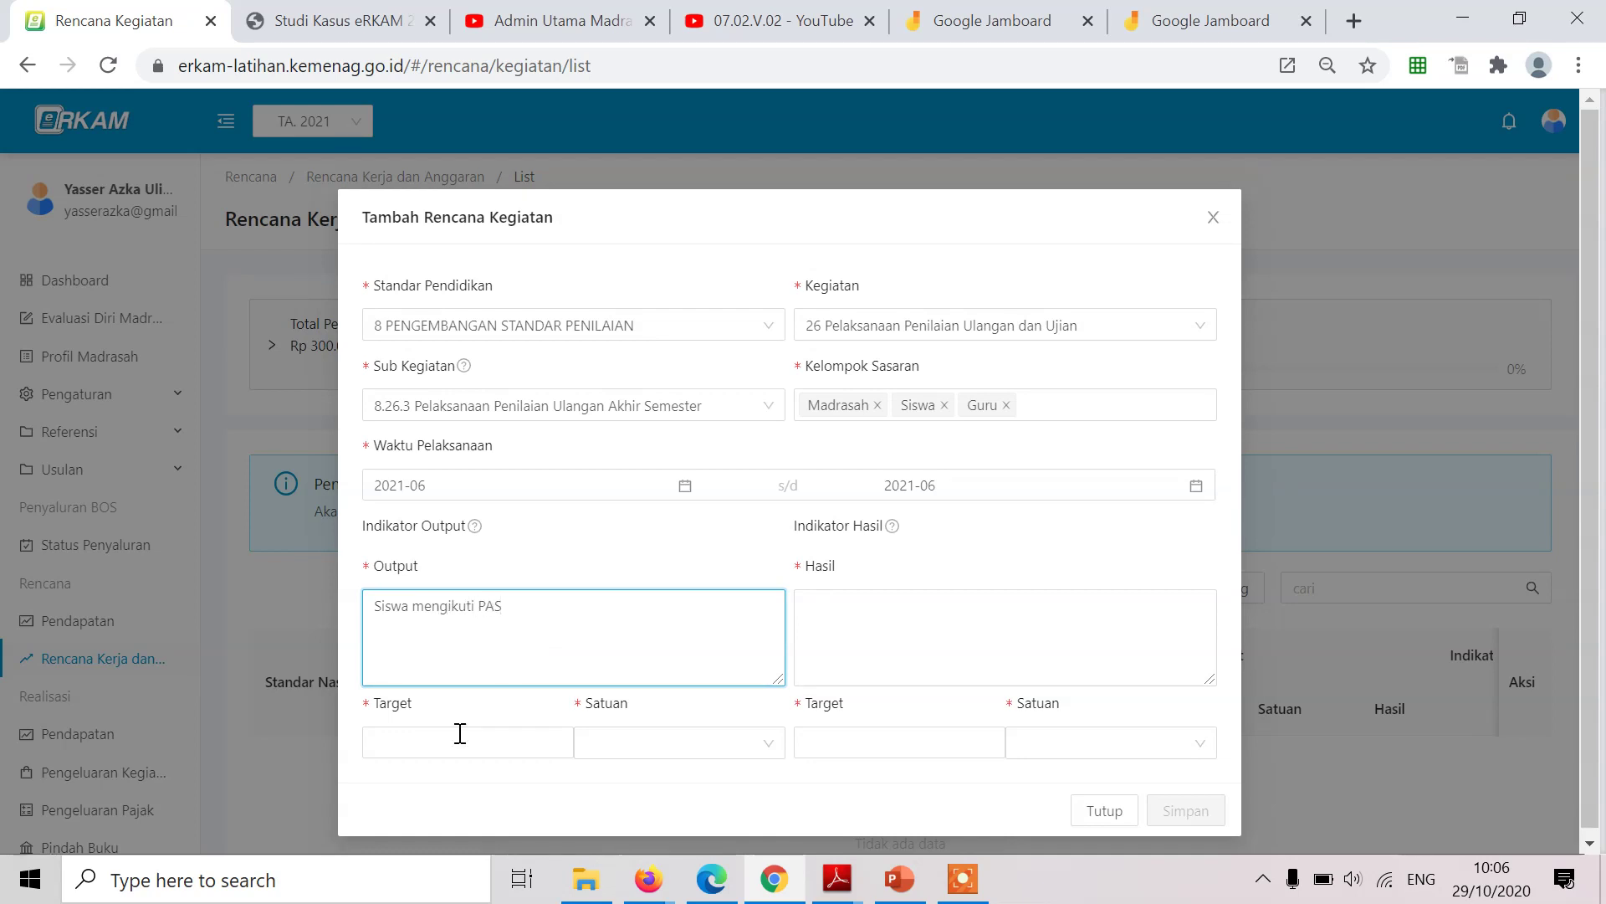
left_click(459, 733)
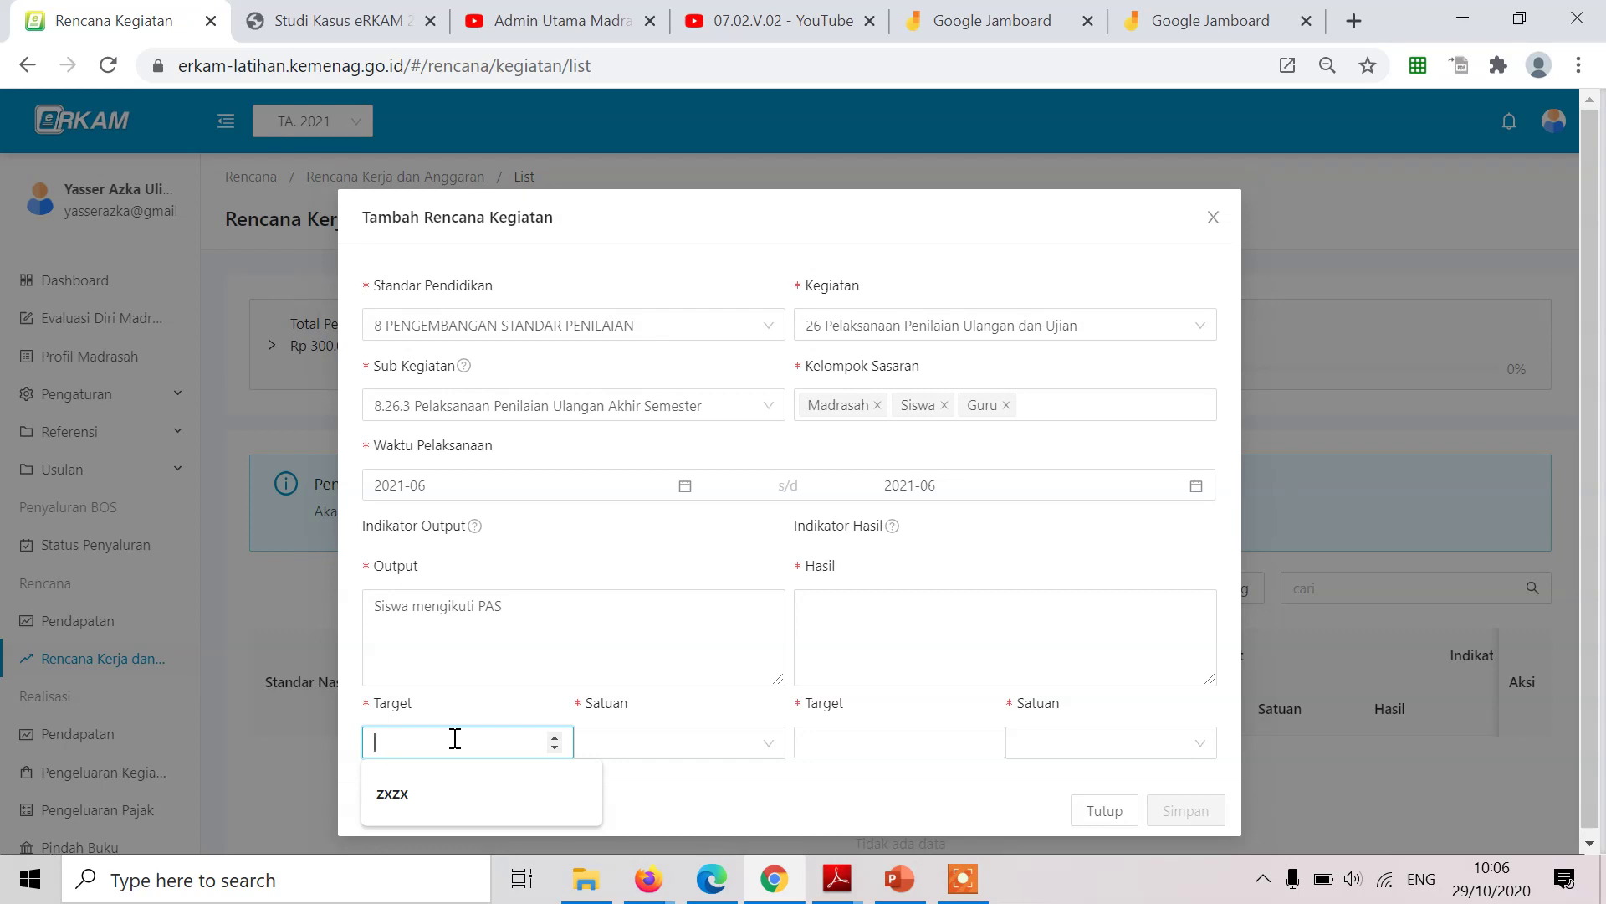
type("200")
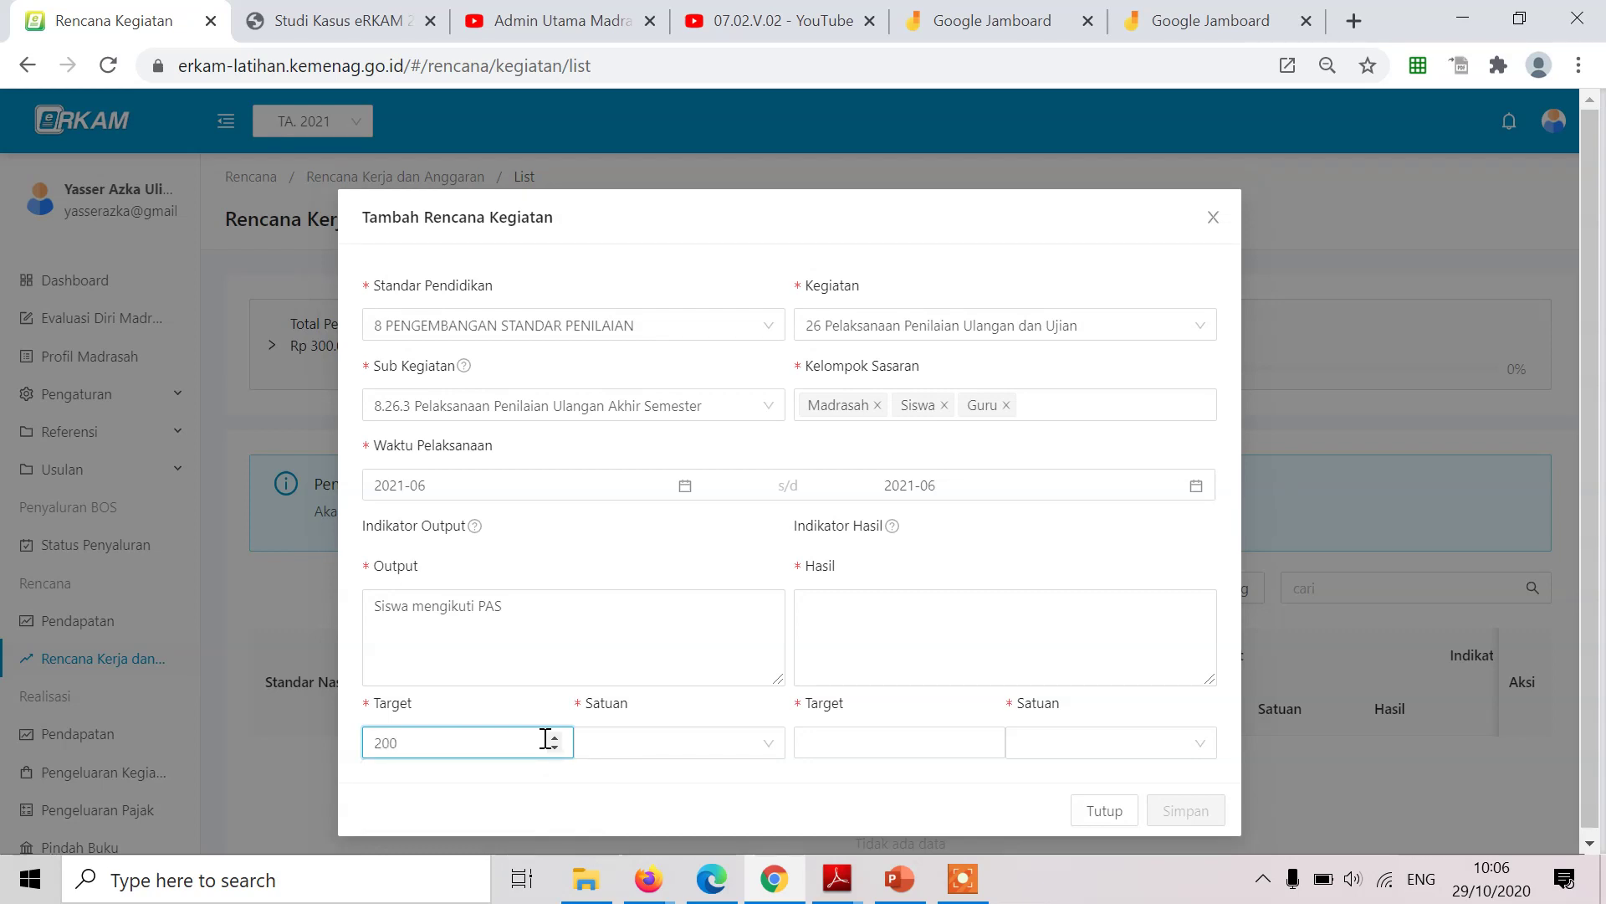
left_click(627, 744)
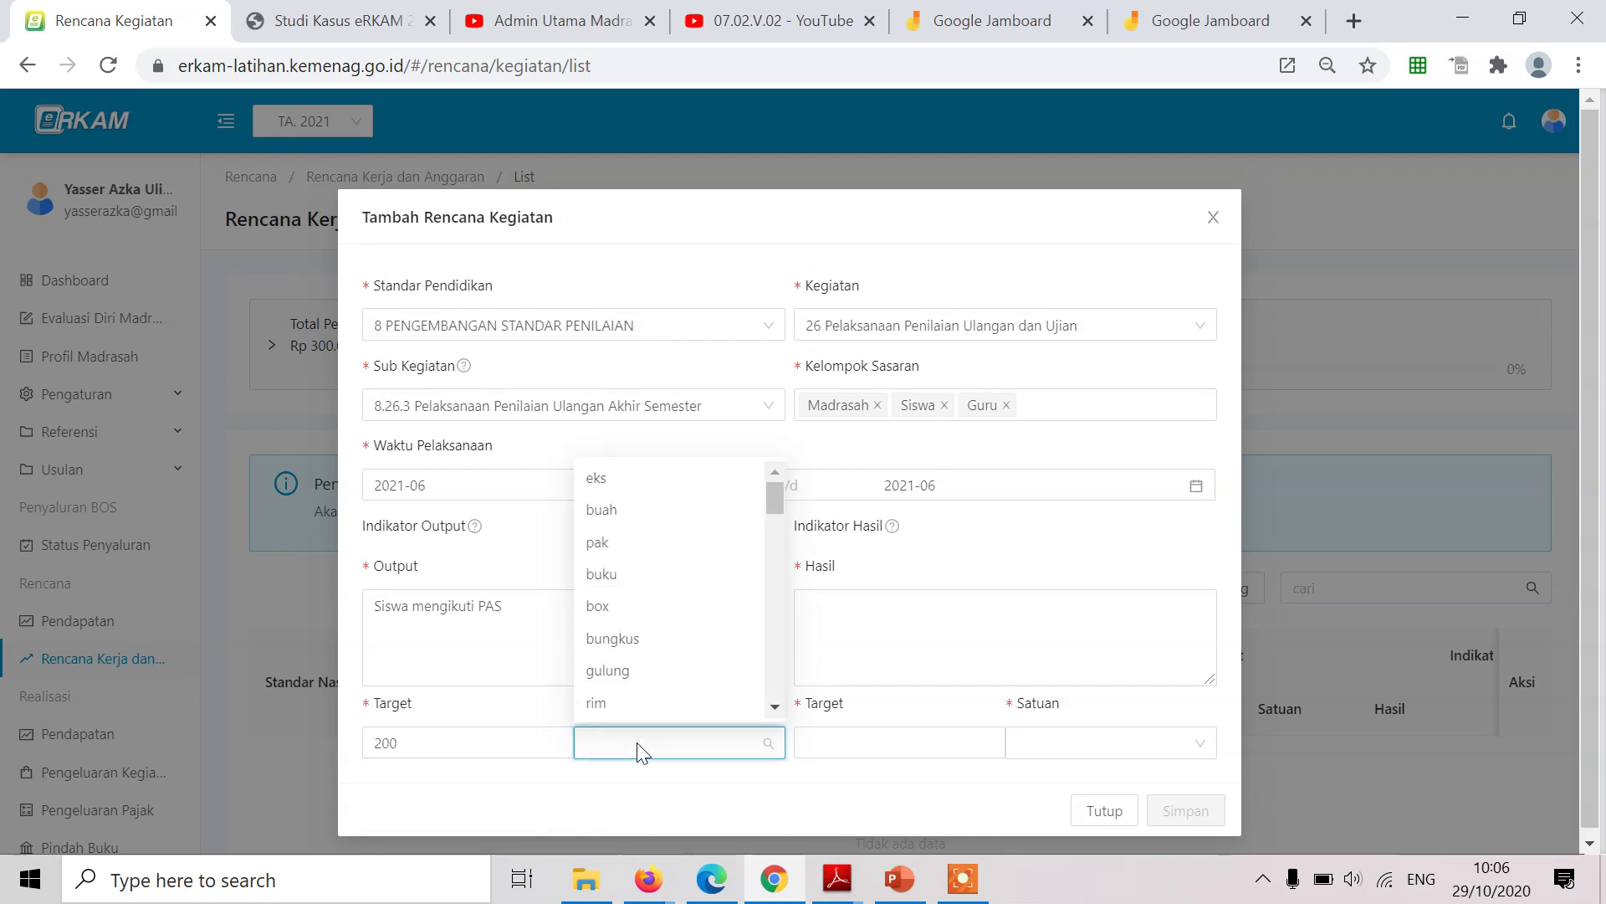
type("sis")
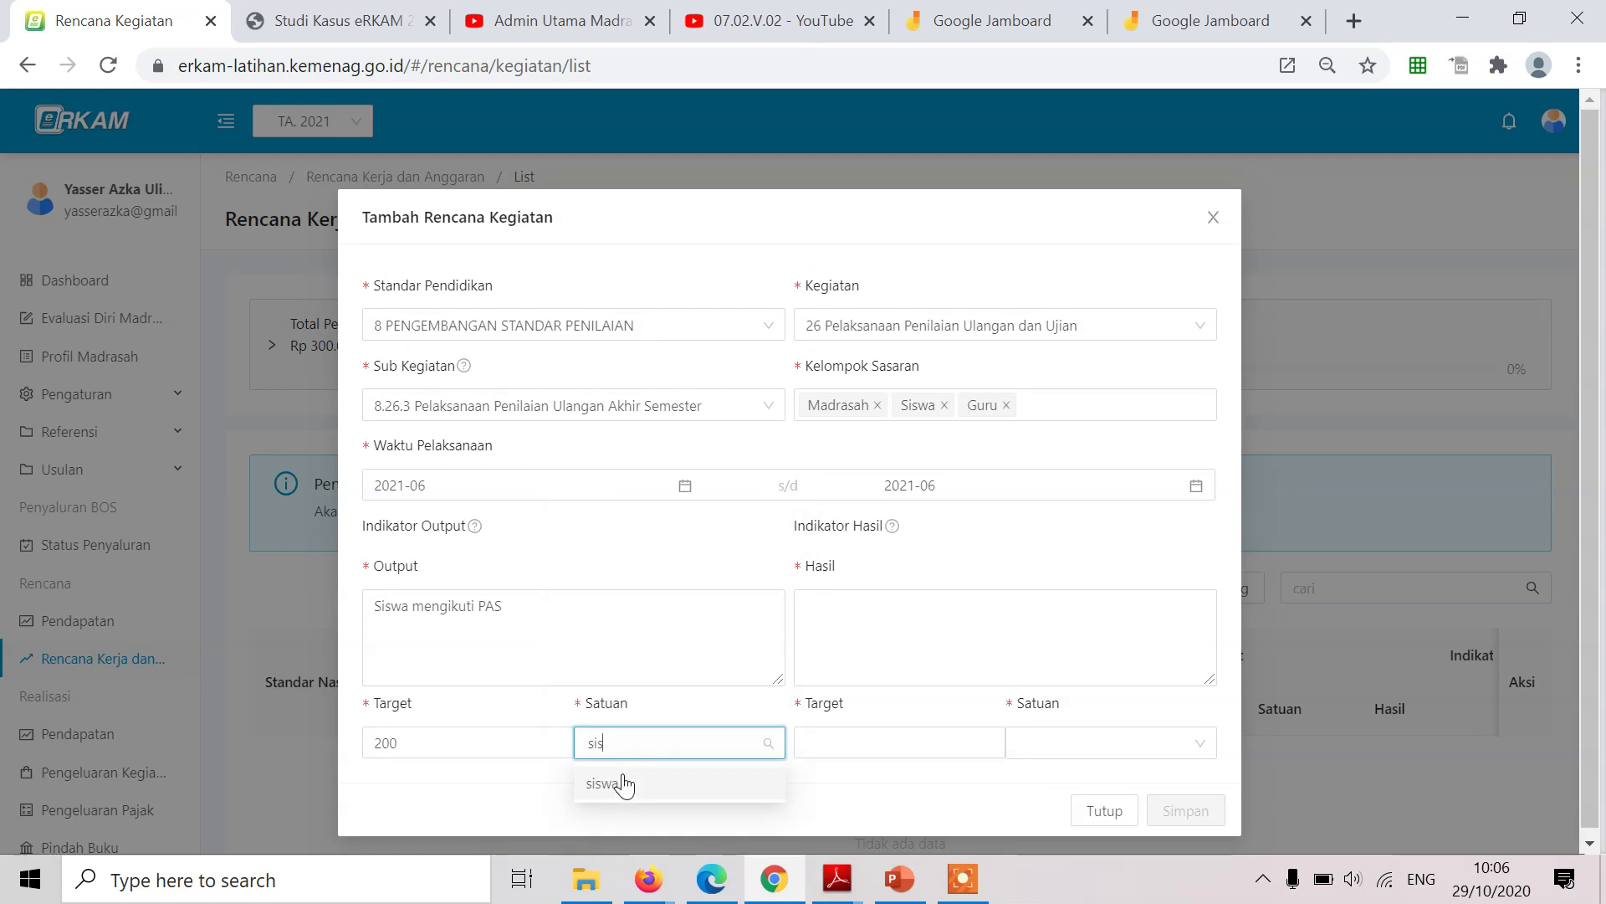
left_click(620, 781)
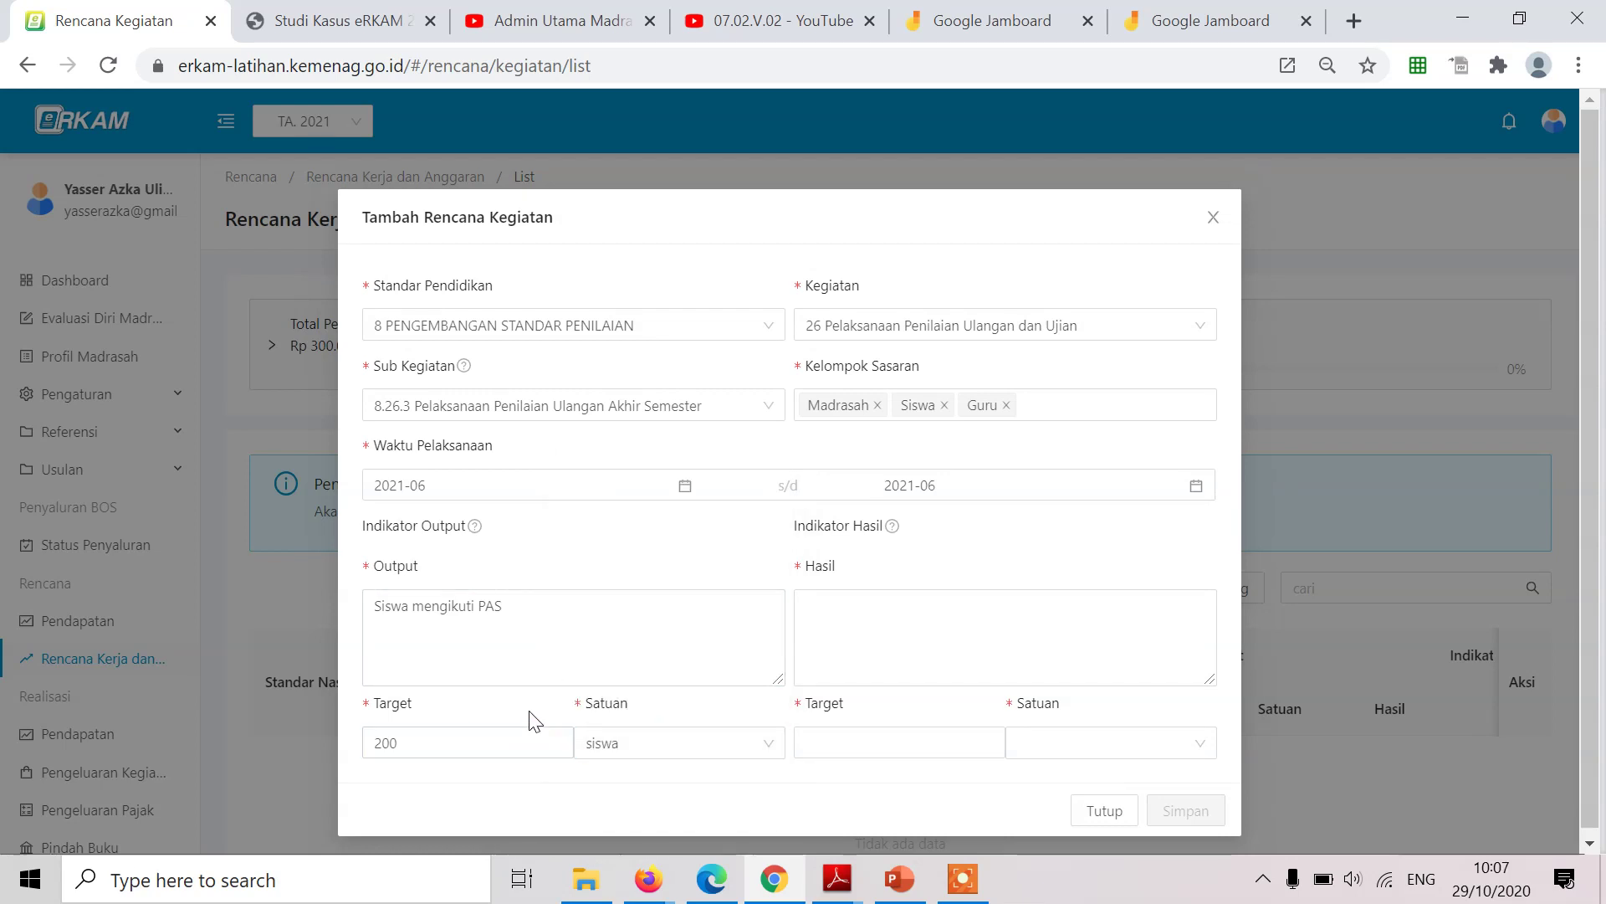
Enter "Tersedianya Penilaian Siswa" and, on a second line, "Nilai meningkat" as the Hasil of the activity plan.
left_click(802, 649)
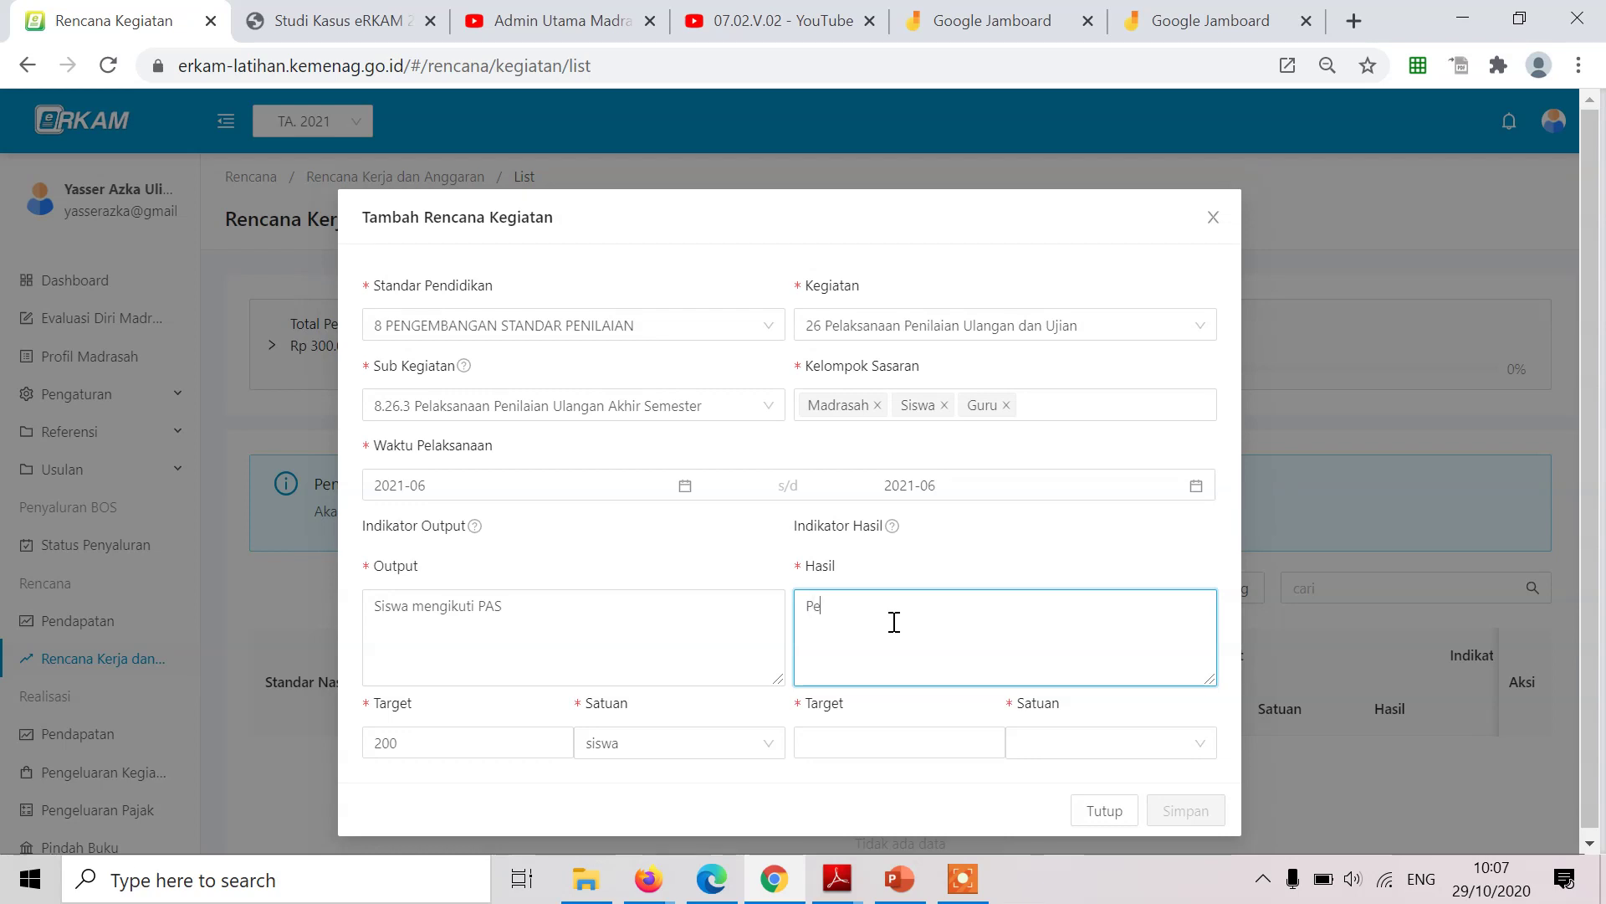
key("BackSpace")
key("BackSpace")
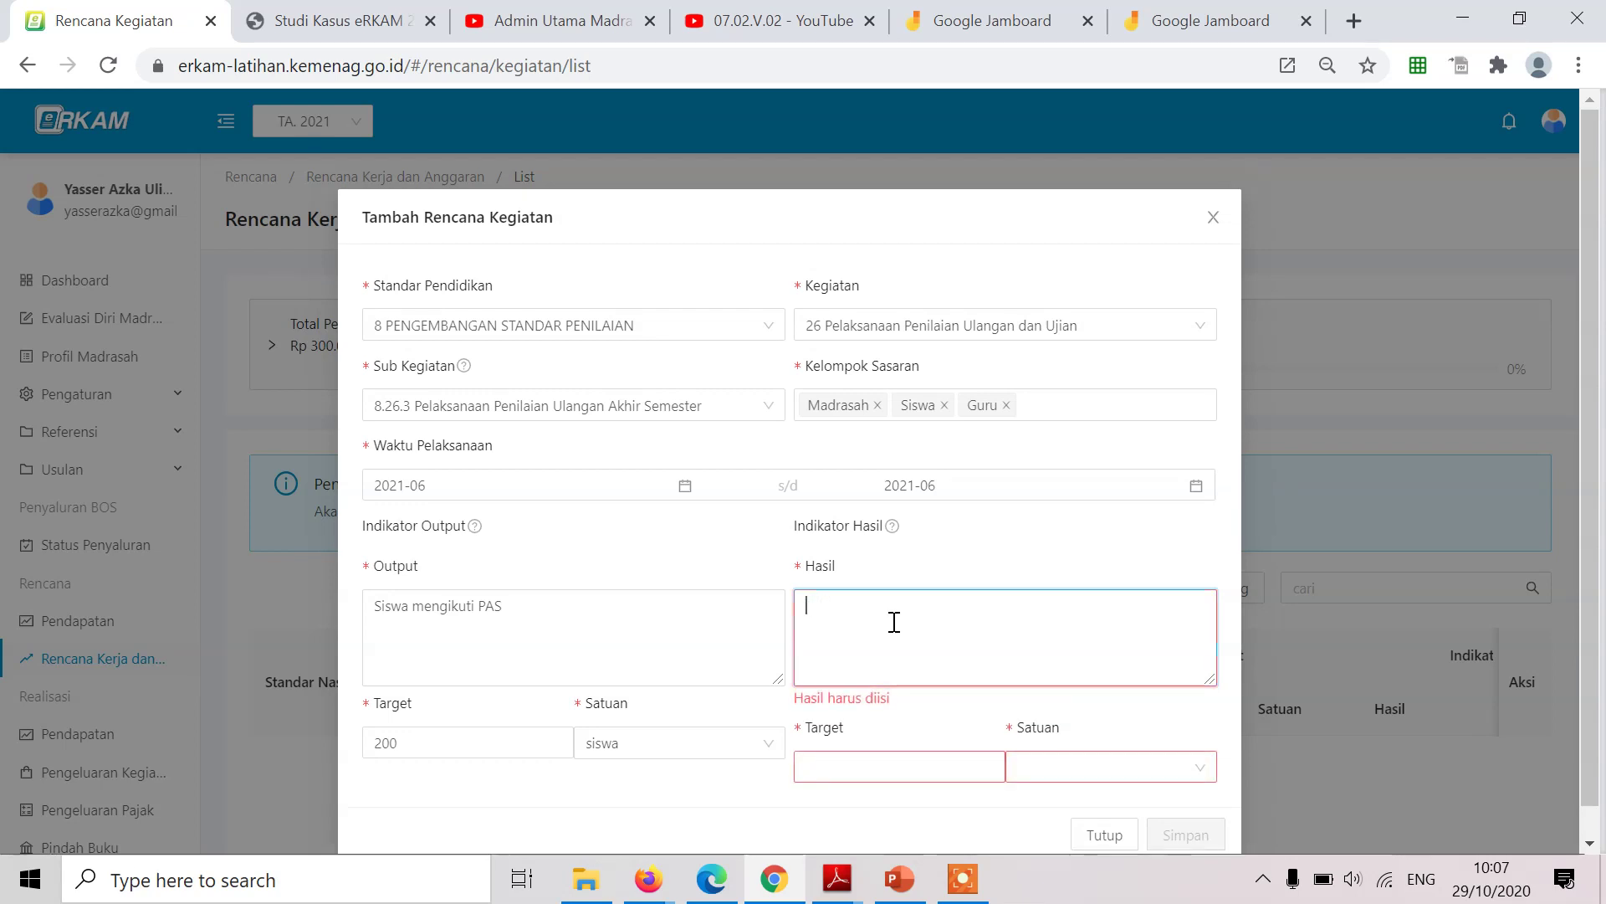
type("Tersedianya ")
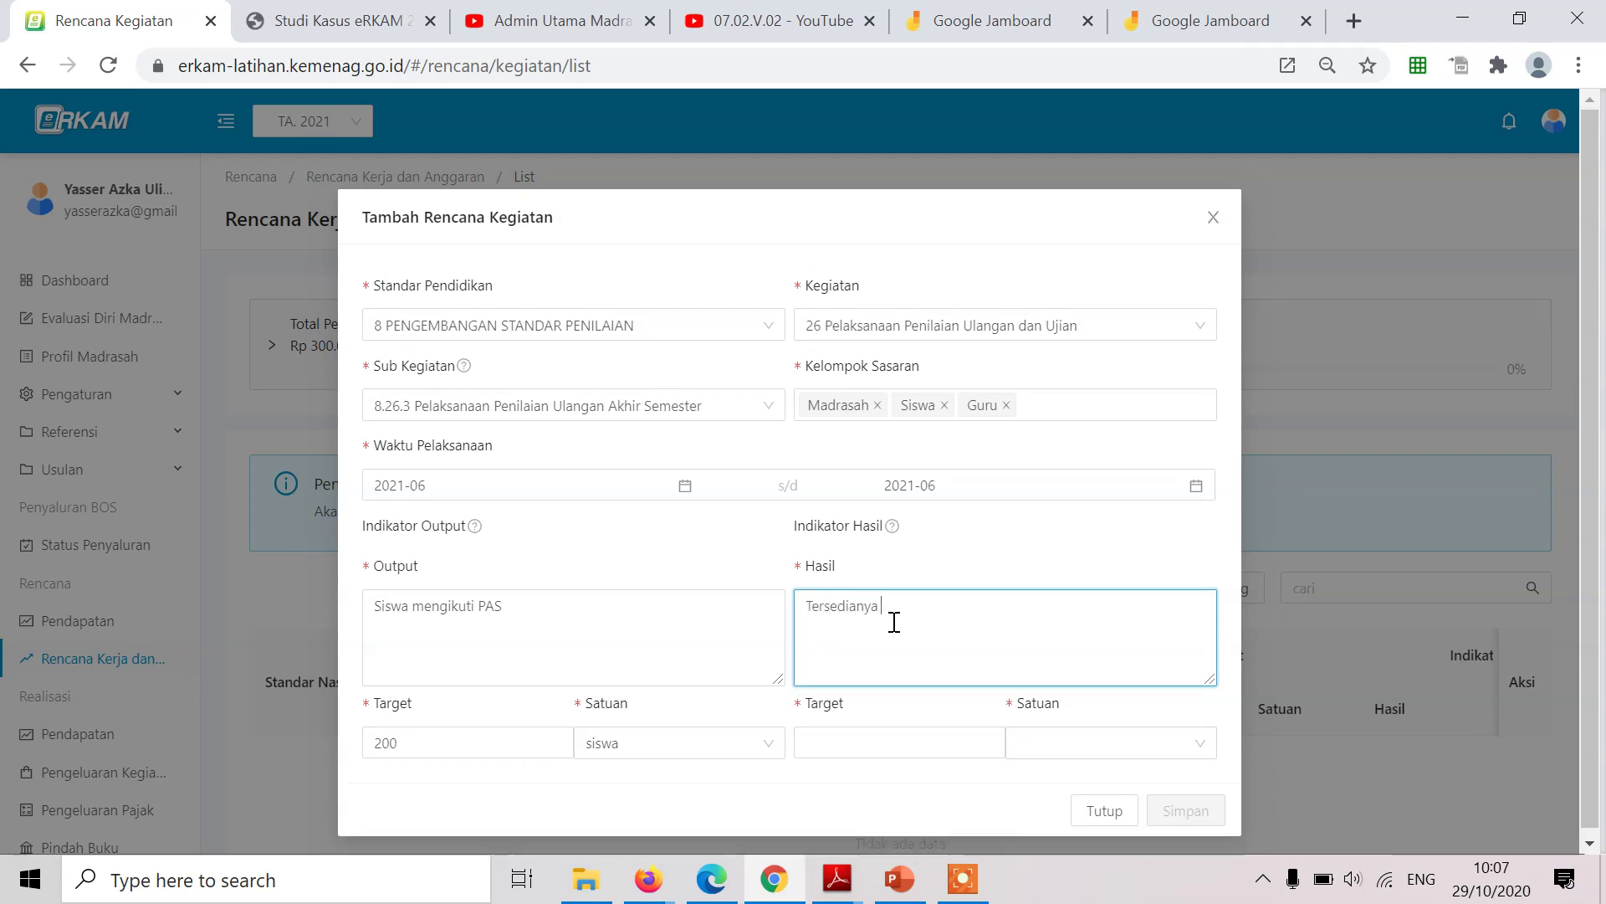
type("Penilaian Siswa")
key("Return")
type("Nilai meningkat")
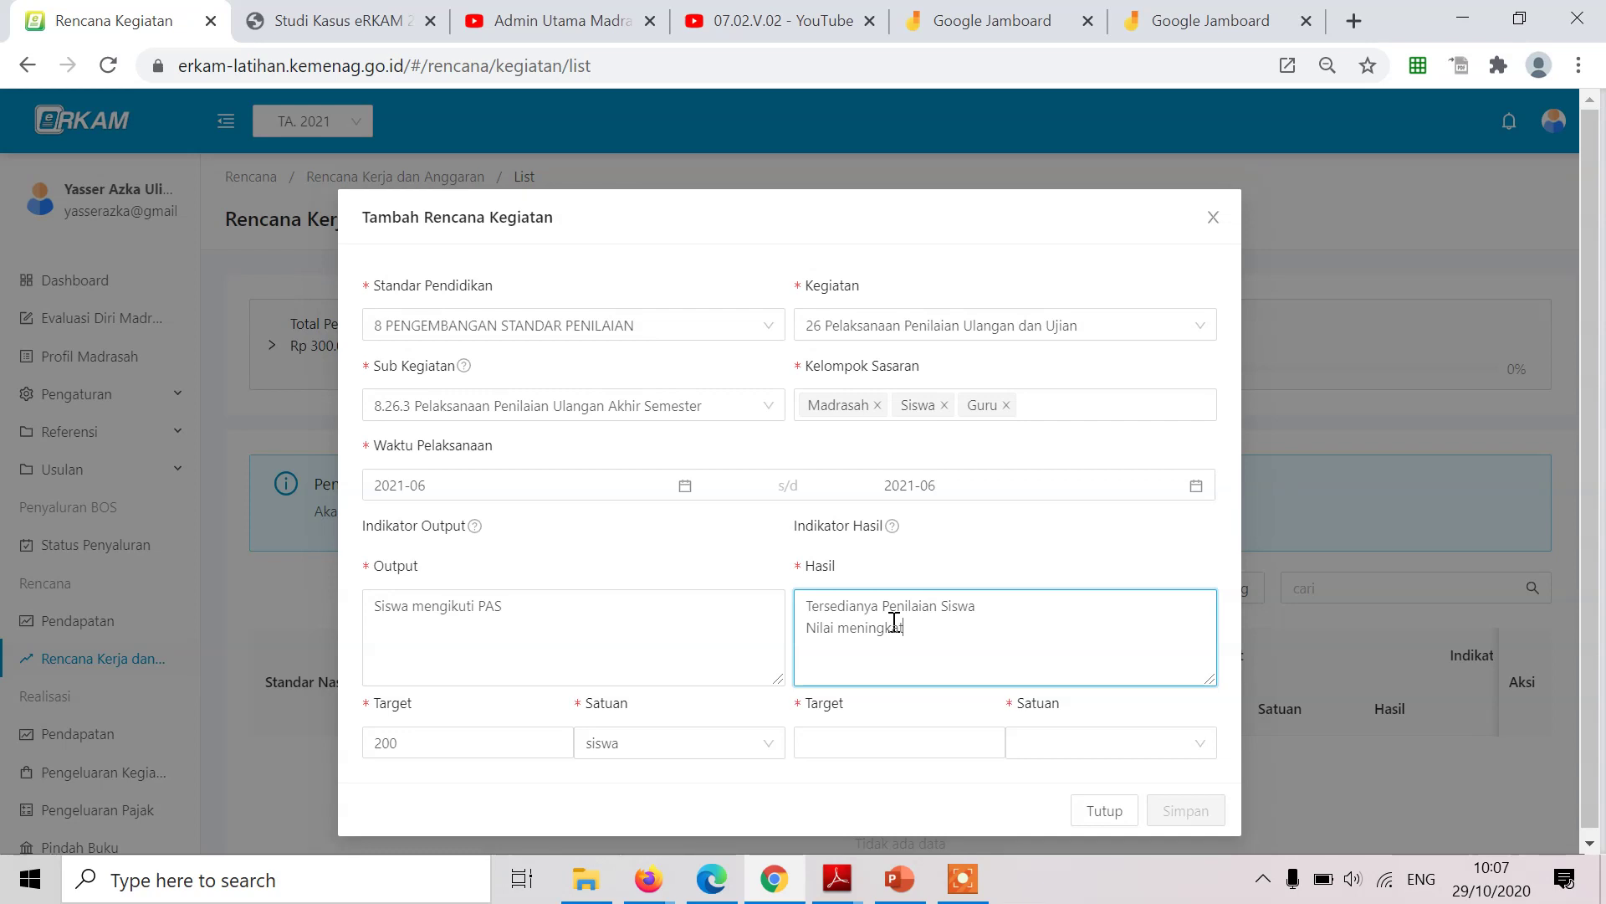
Set the Indikator Hasil target to 20 with % as its Satuan.
left_click(858, 733)
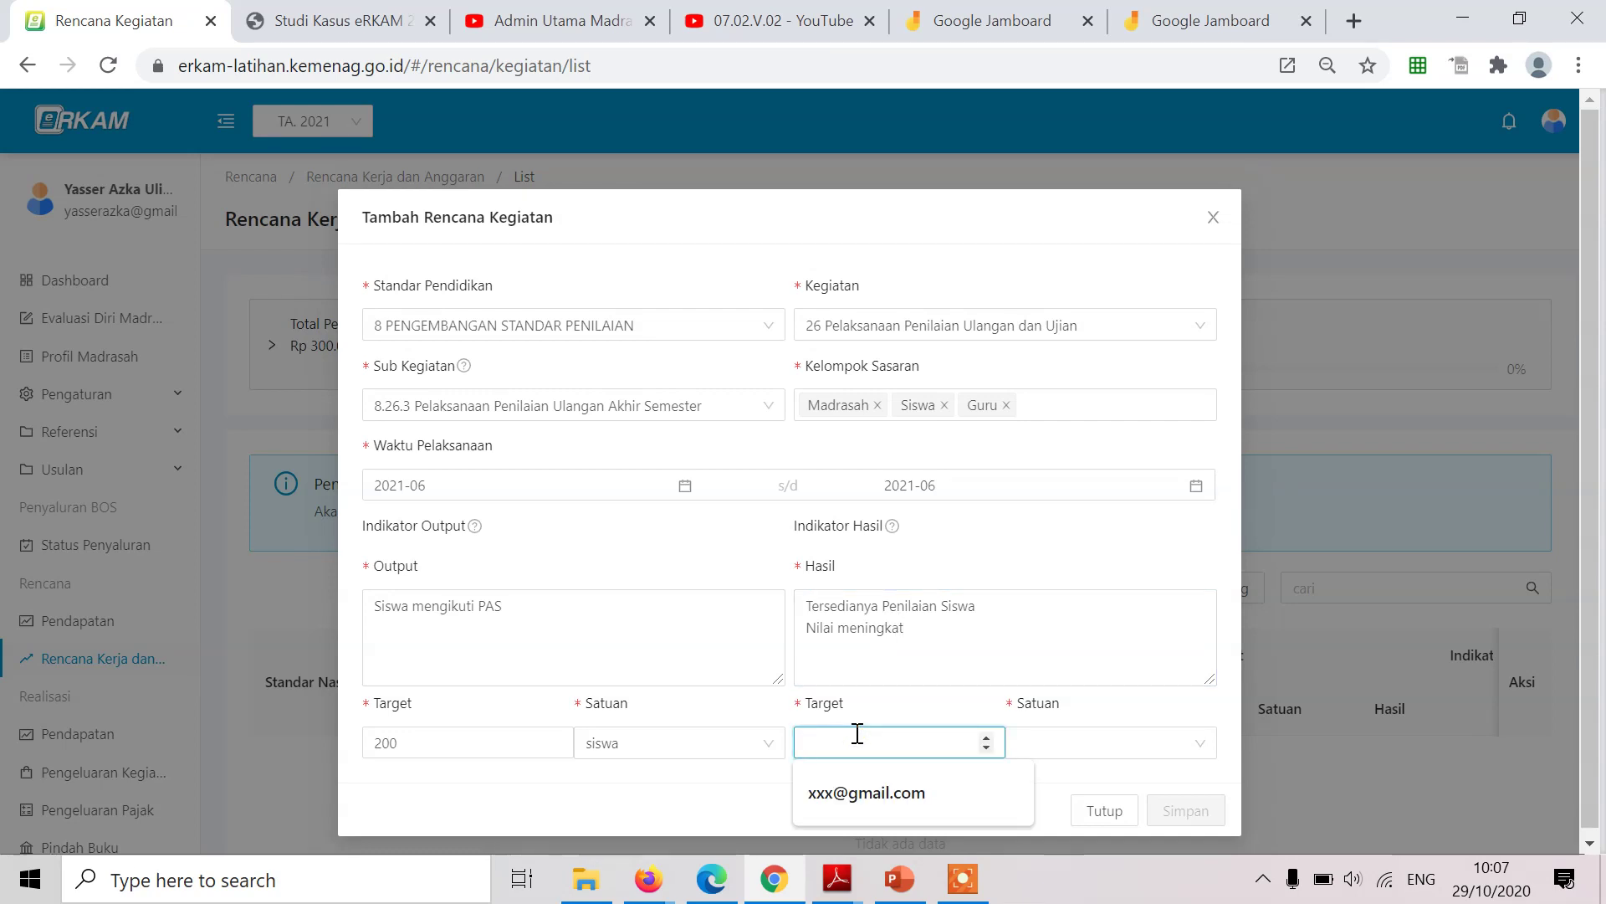
type("10")
key("BackSpace")
type("20")
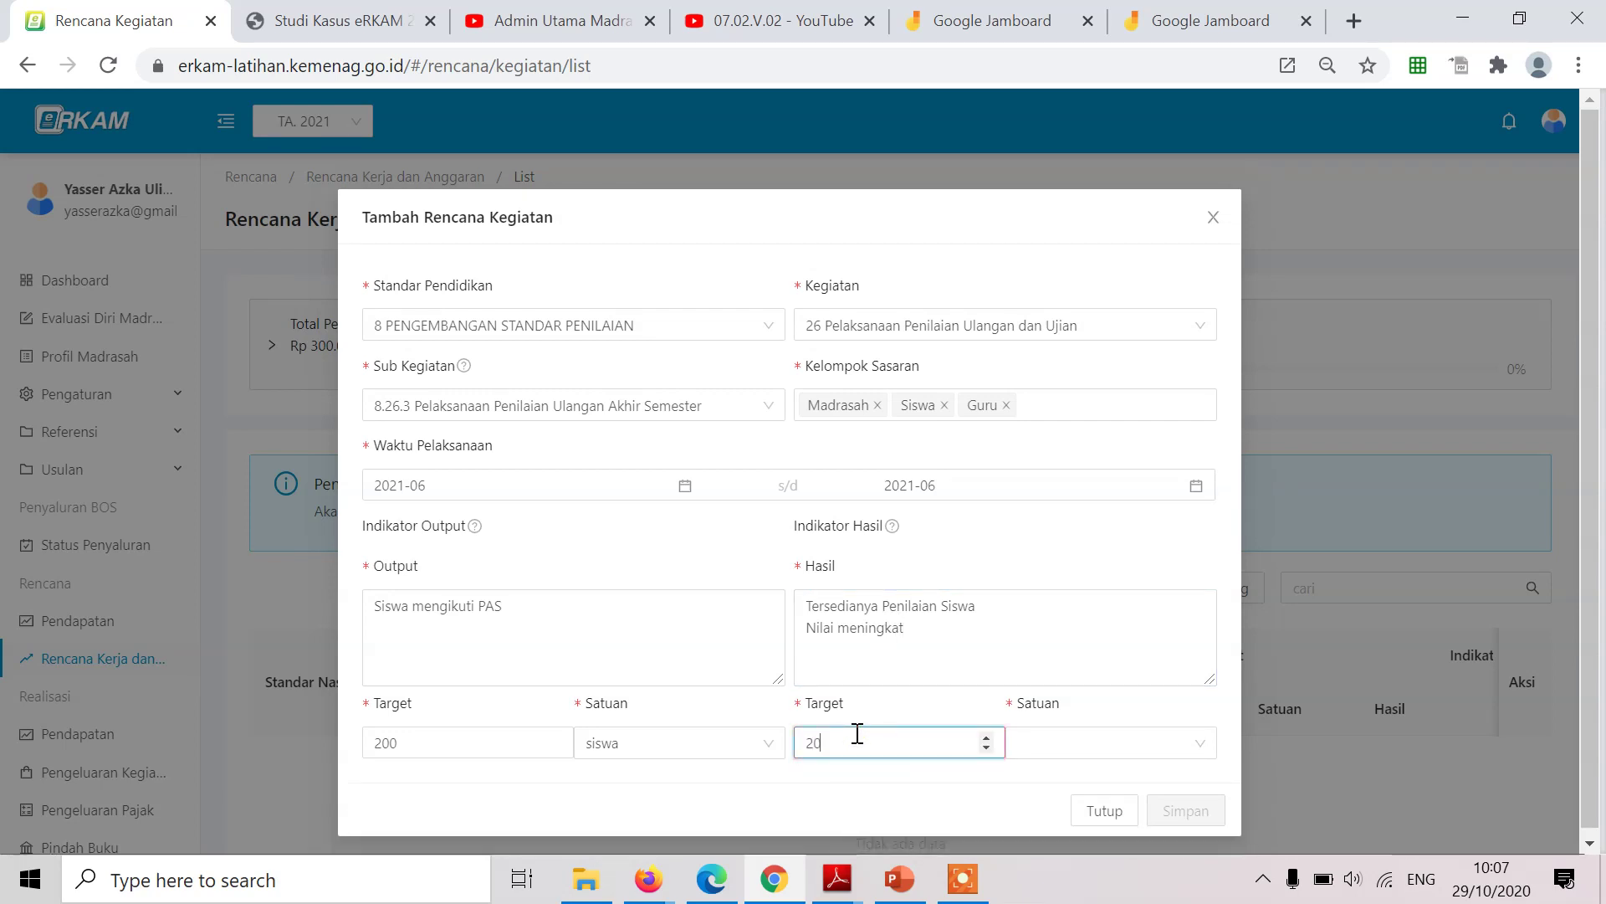
left_click(1103, 741)
type("per")
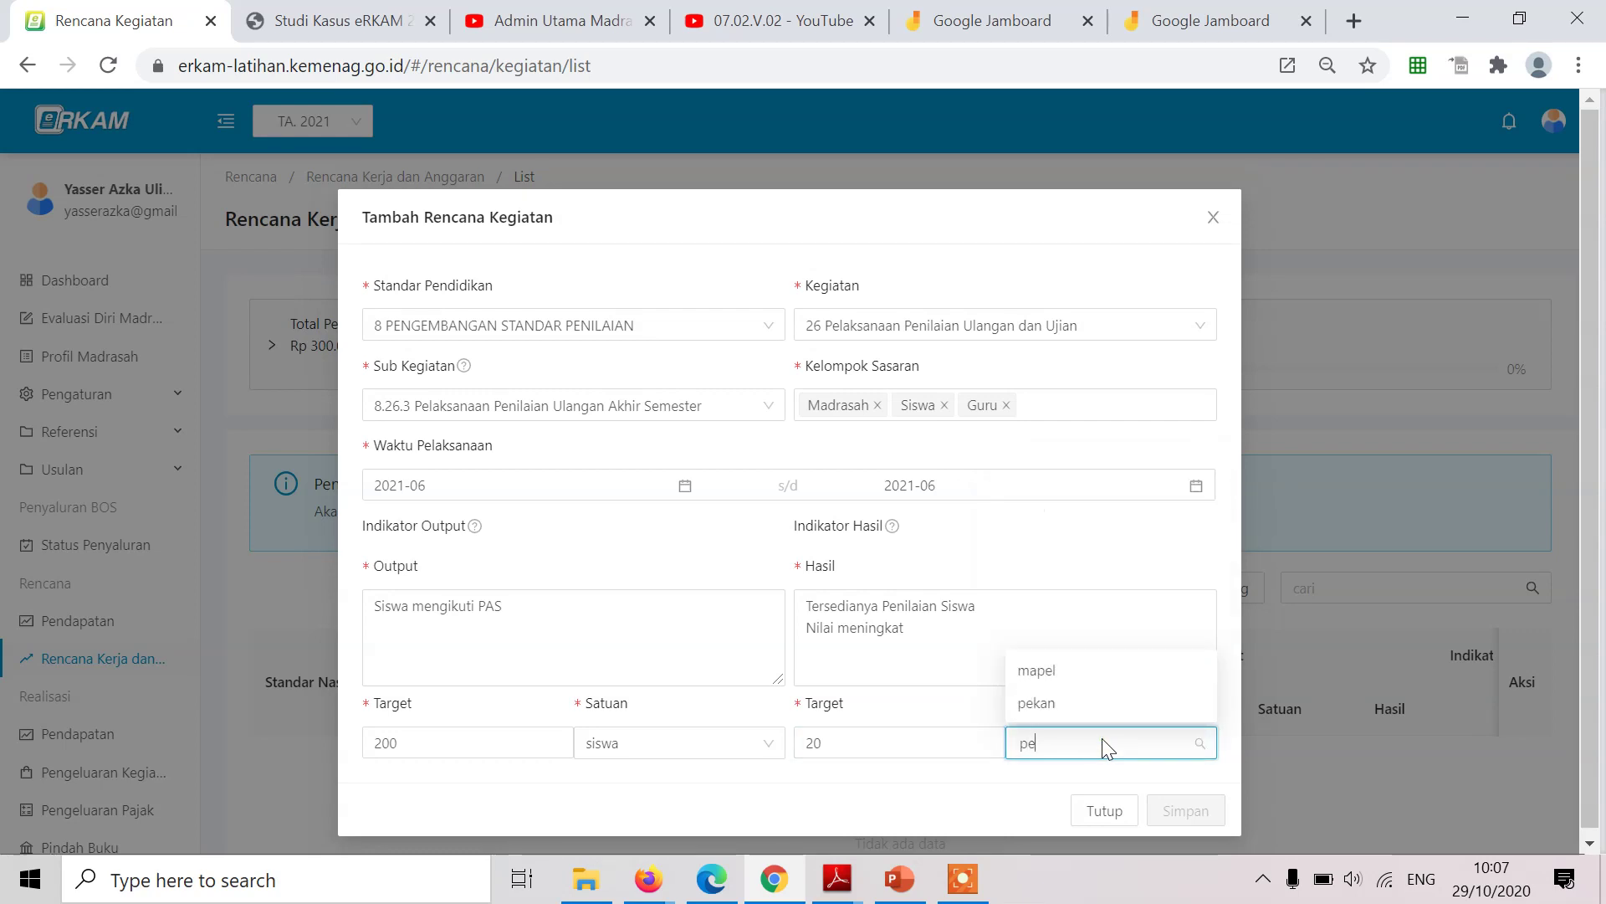
key("BackSpace")
key("BackSpace")
key("BackSpace")
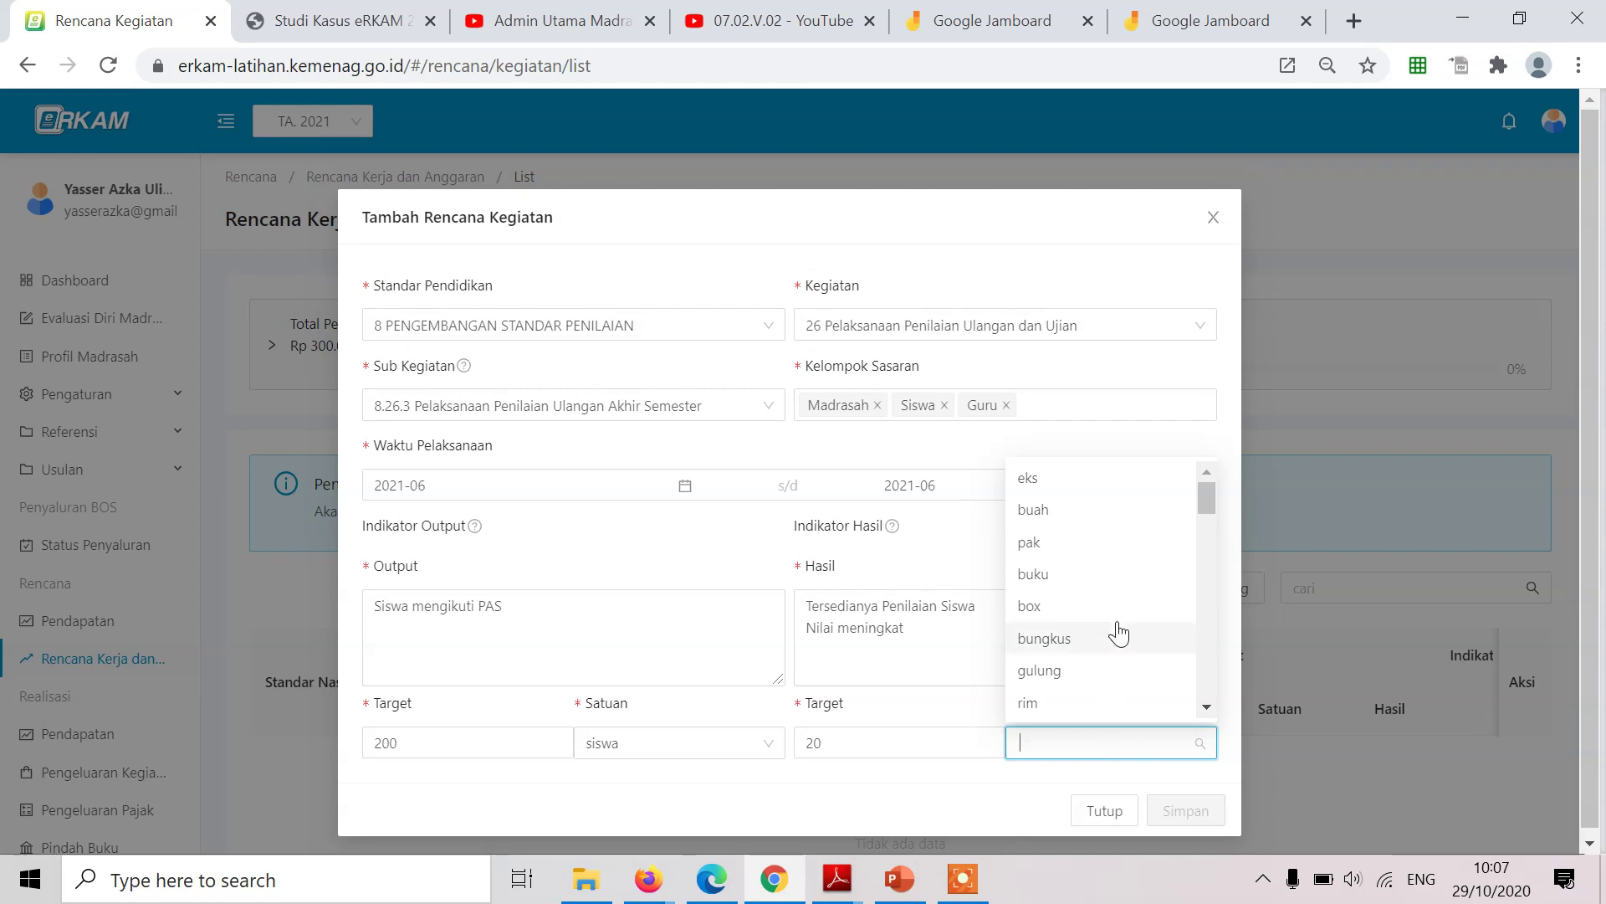
scroll(1116, 634, "down", 3)
scroll(1118, 634, "down", 10)
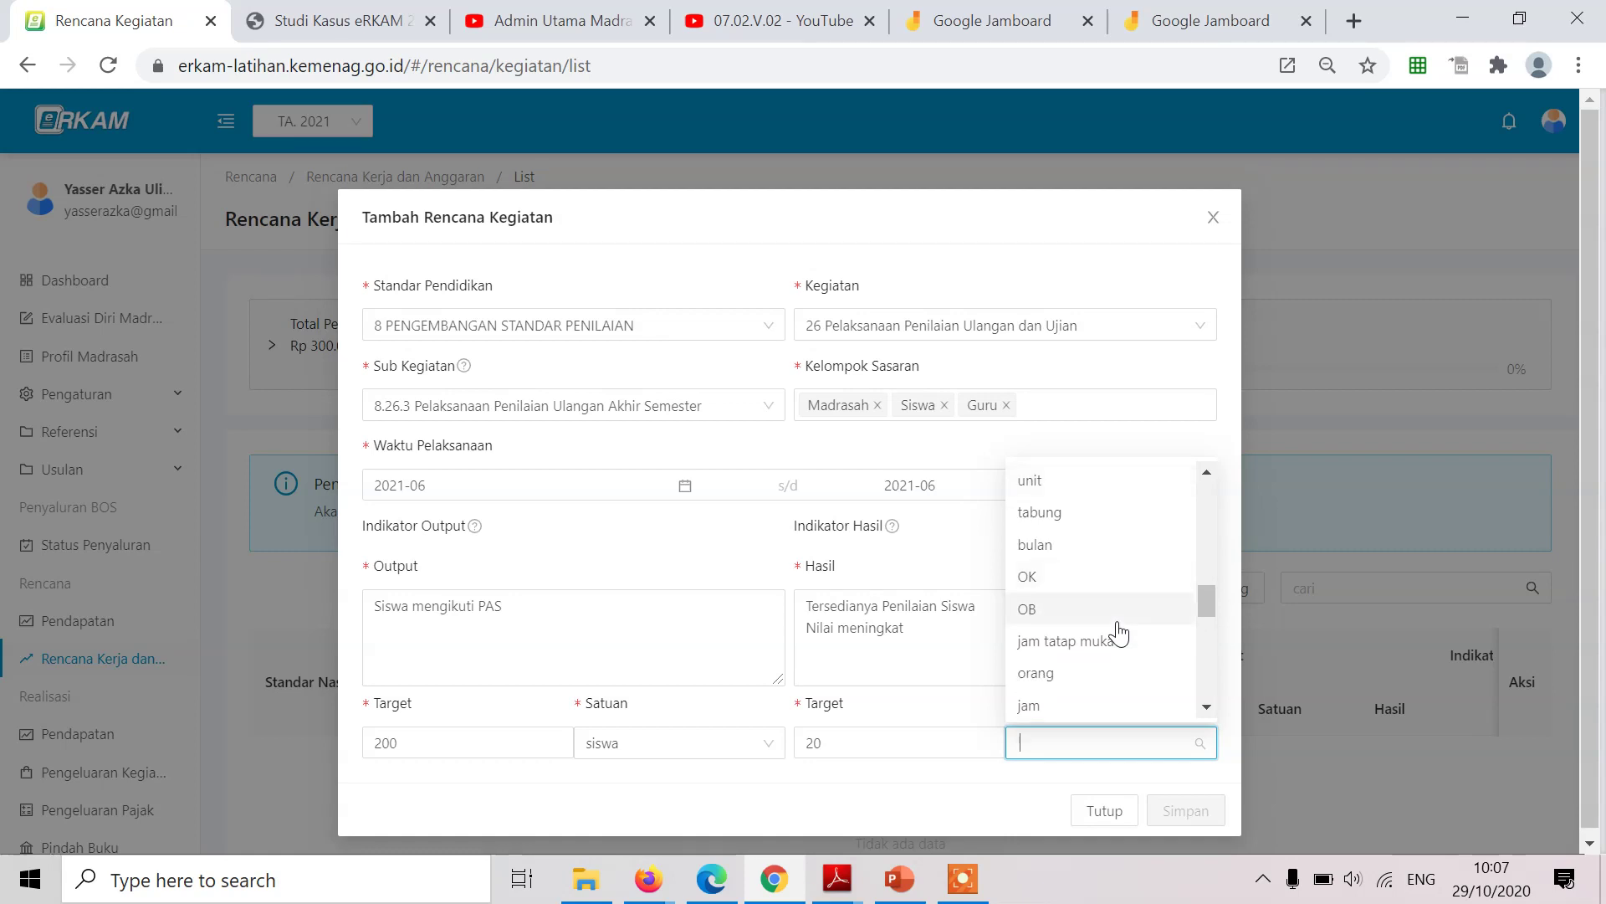
scroll(1118, 633, "up", 3)
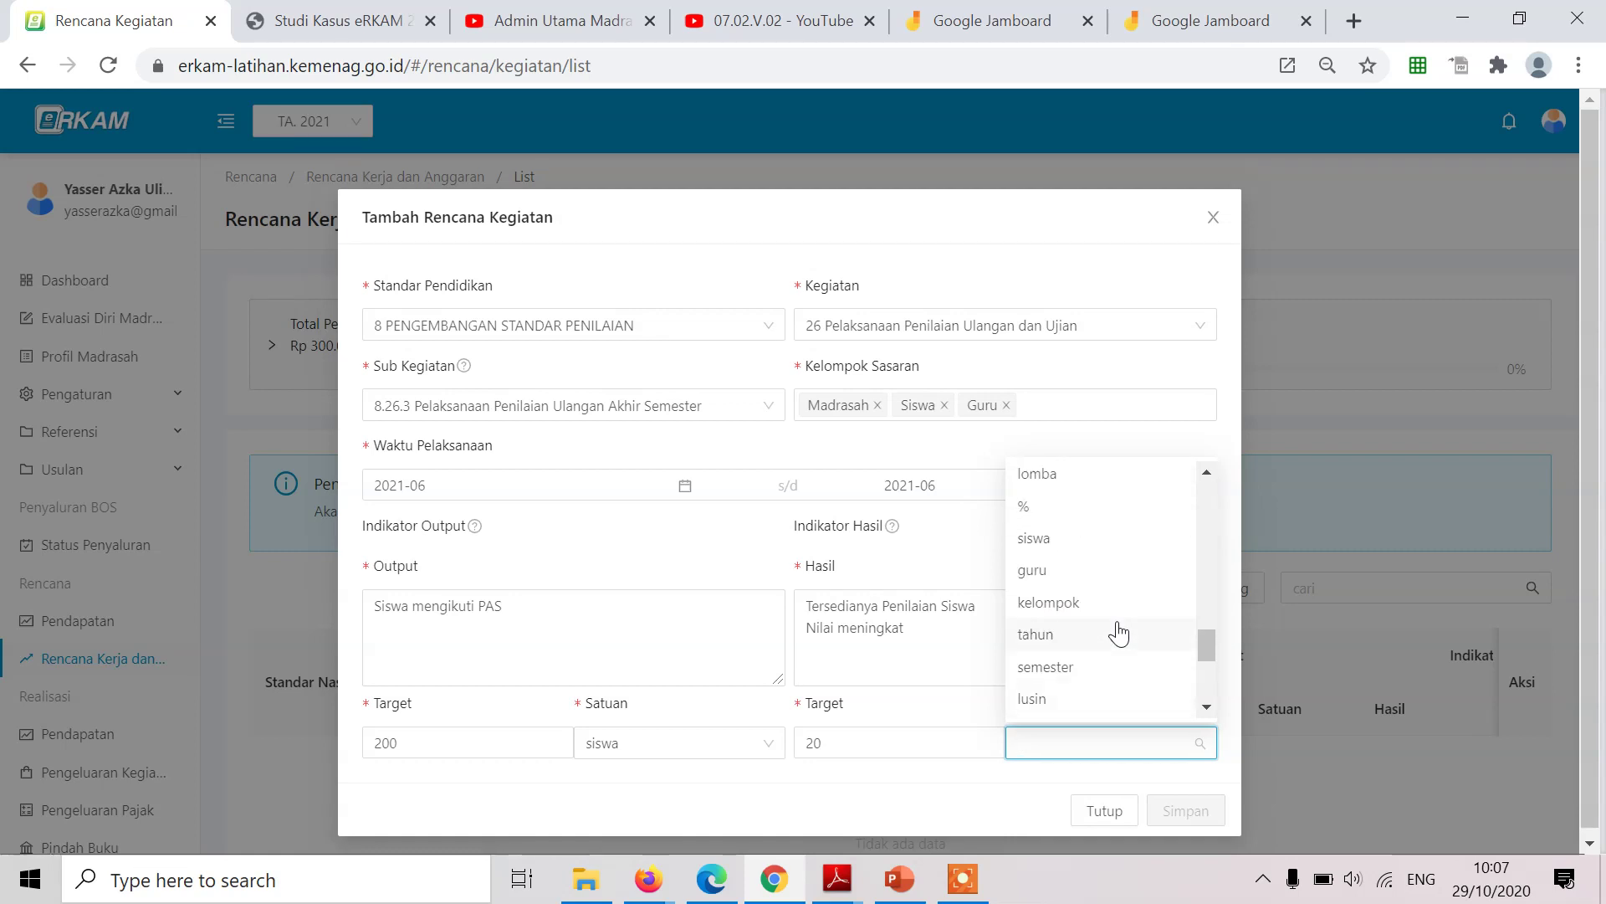
left_click(1037, 509)
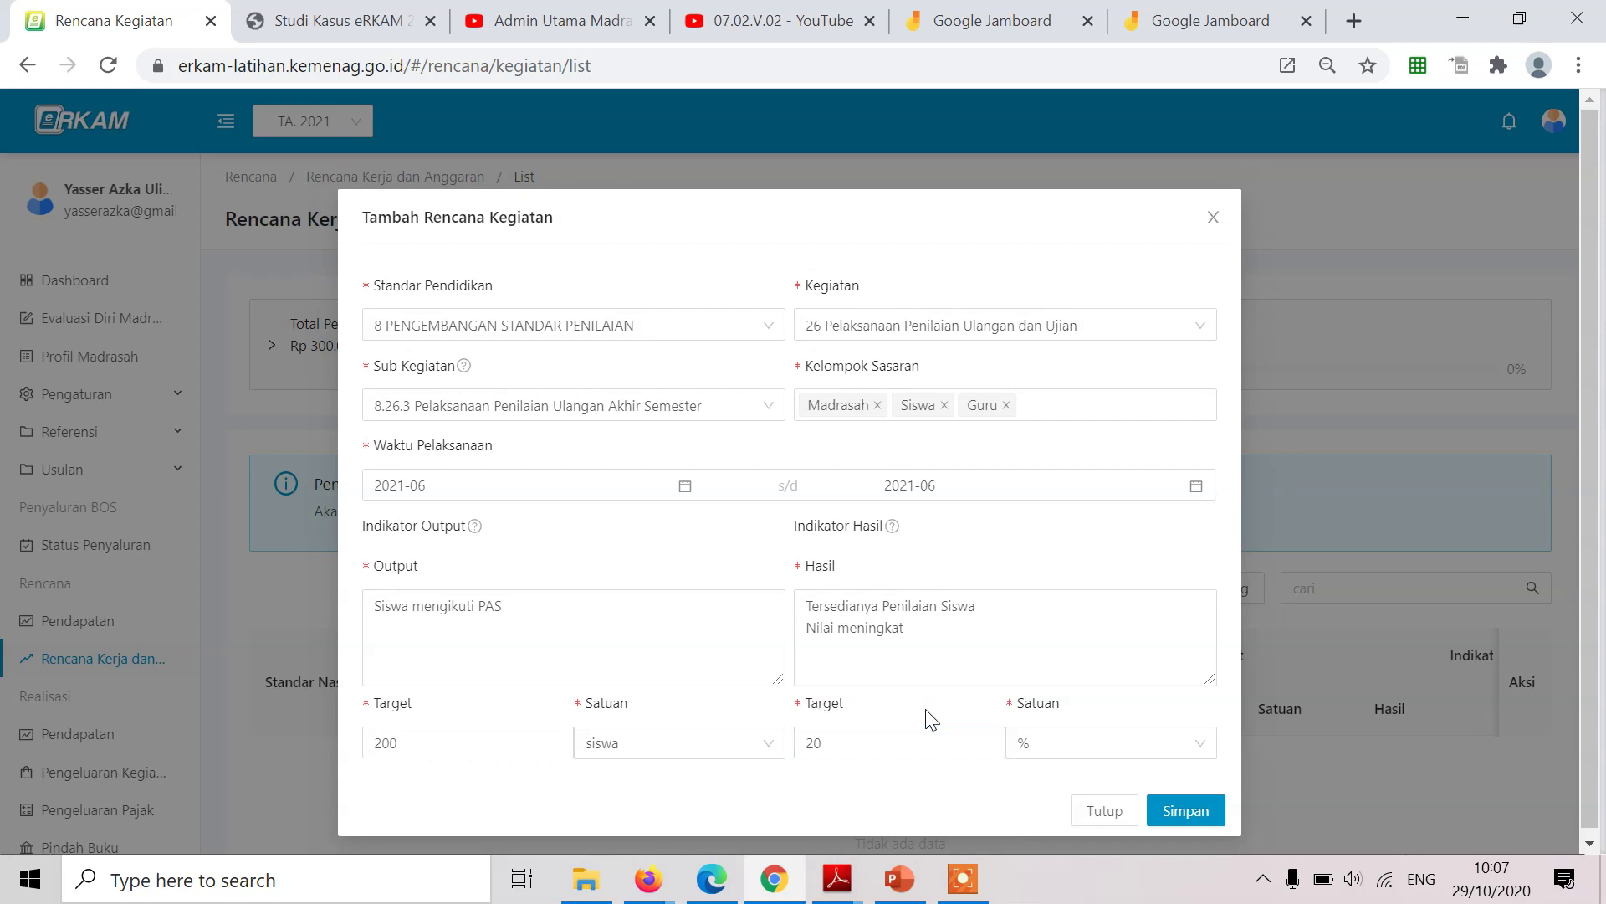
Insert "Rata-Rata" before "Nilai meningkat" in the Hasil text and save the activity plan.
left_click(830, 671)
left_click(763, 667)
left_click(886, 628)
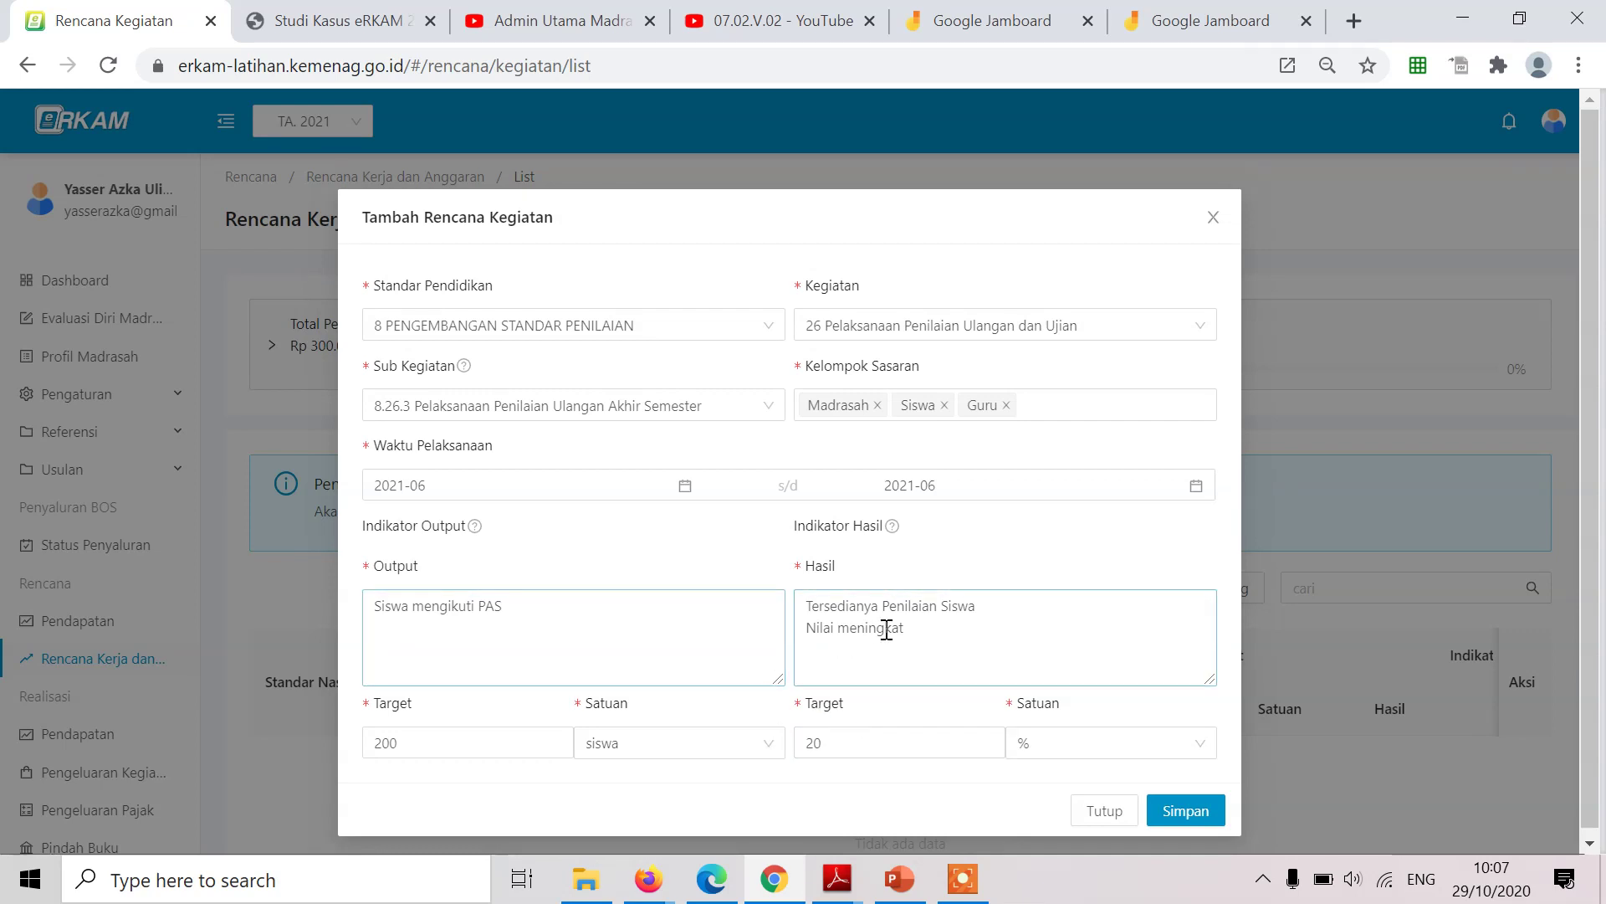
left_click(805, 628)
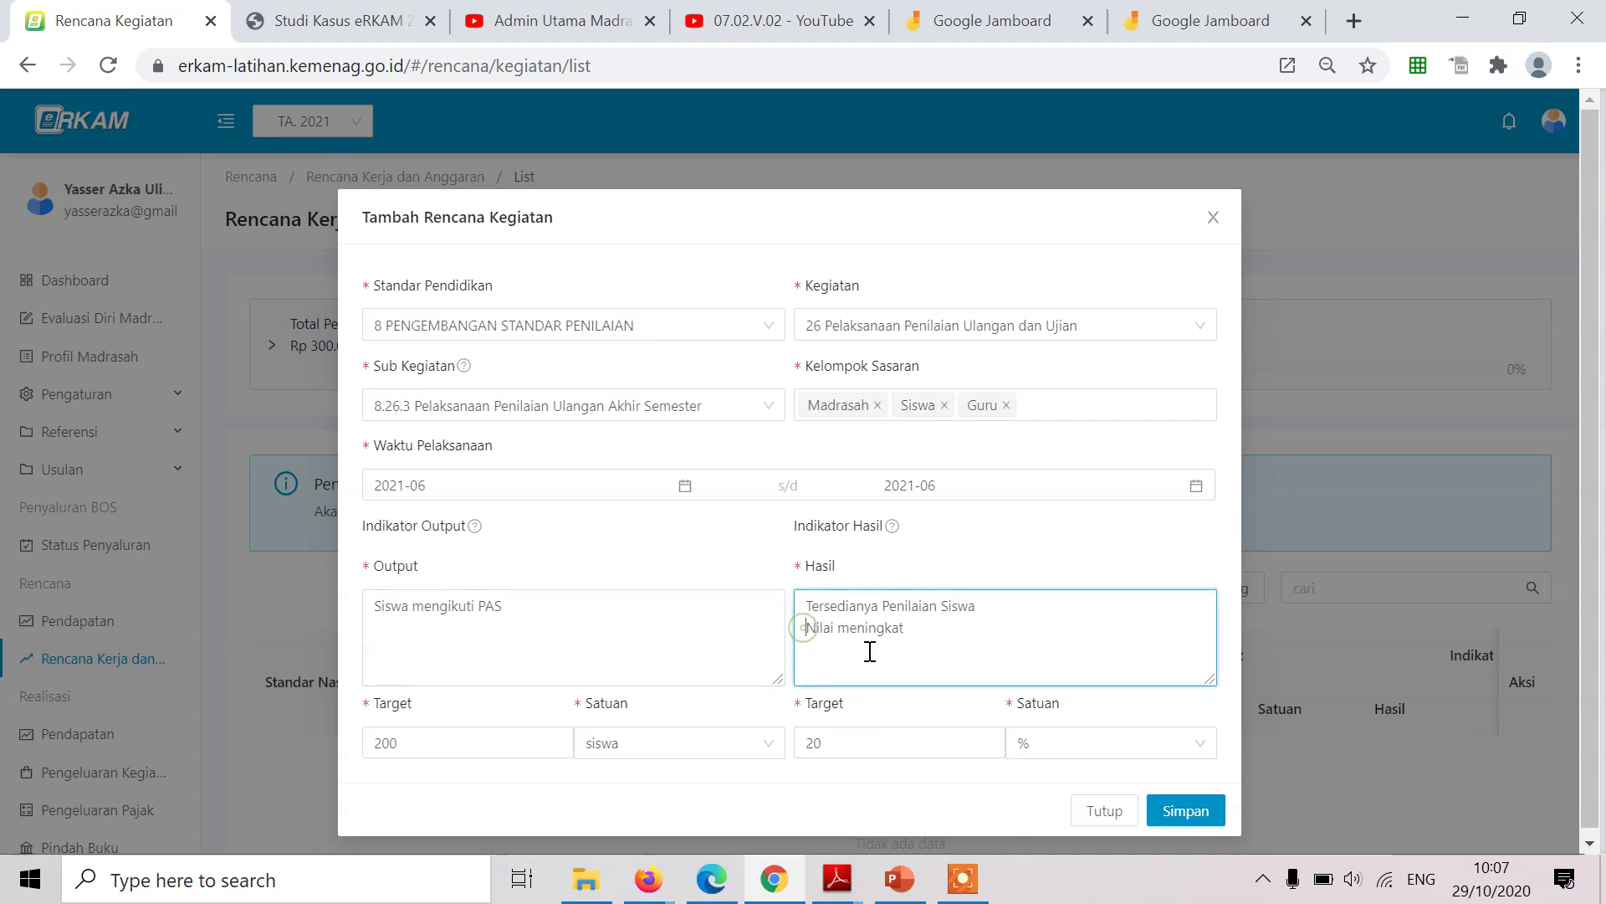
type("Rata-Rata")
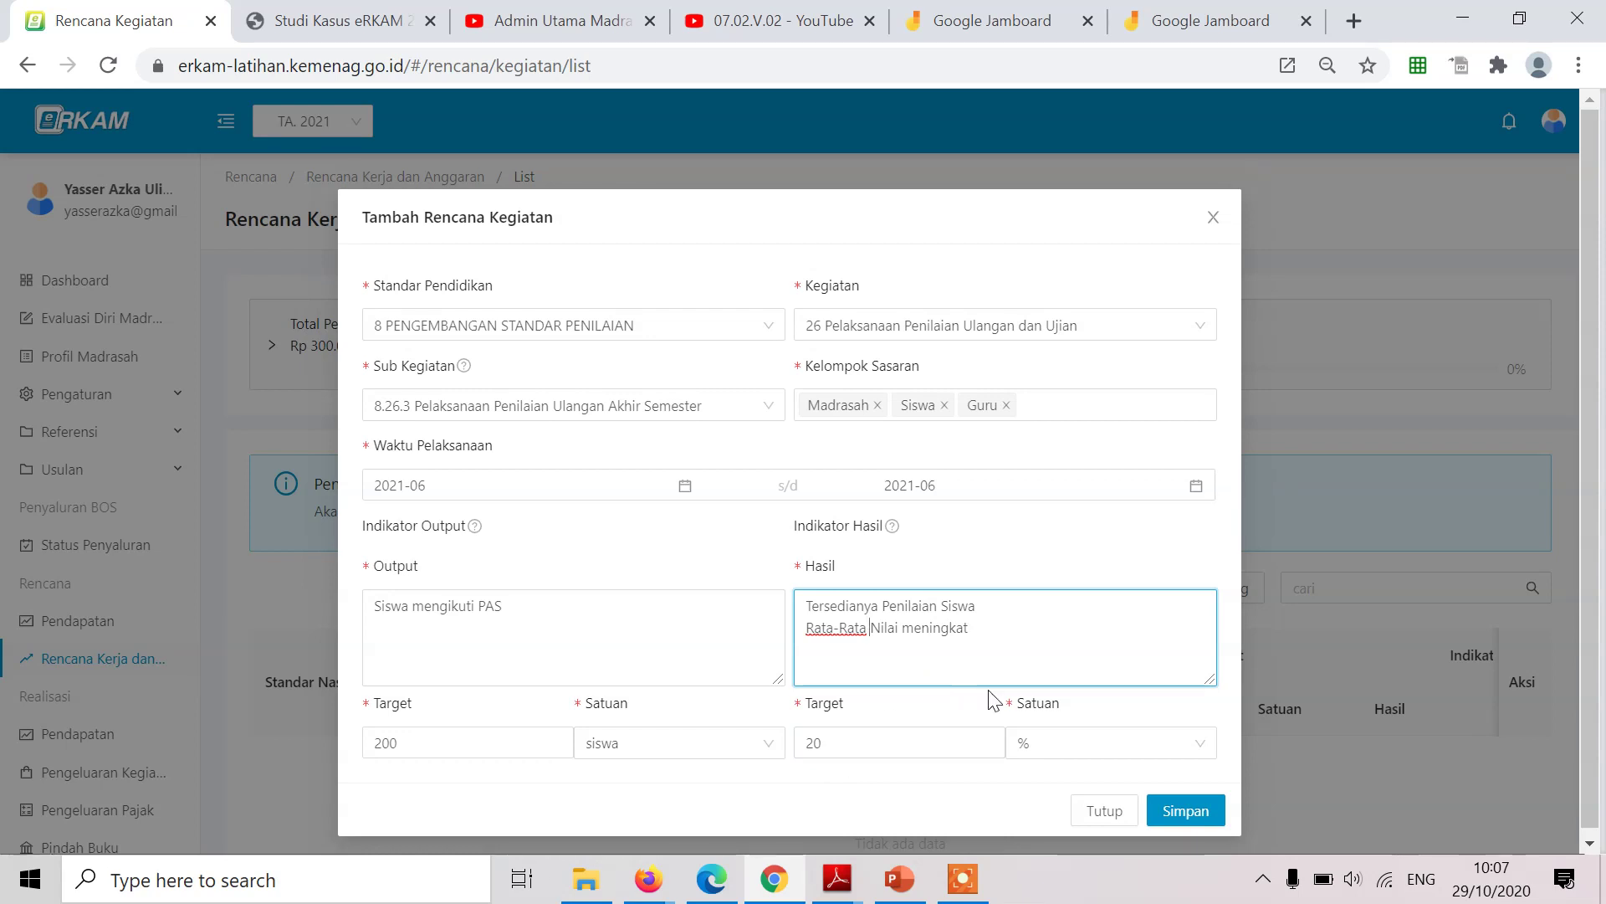
left_click(1206, 812)
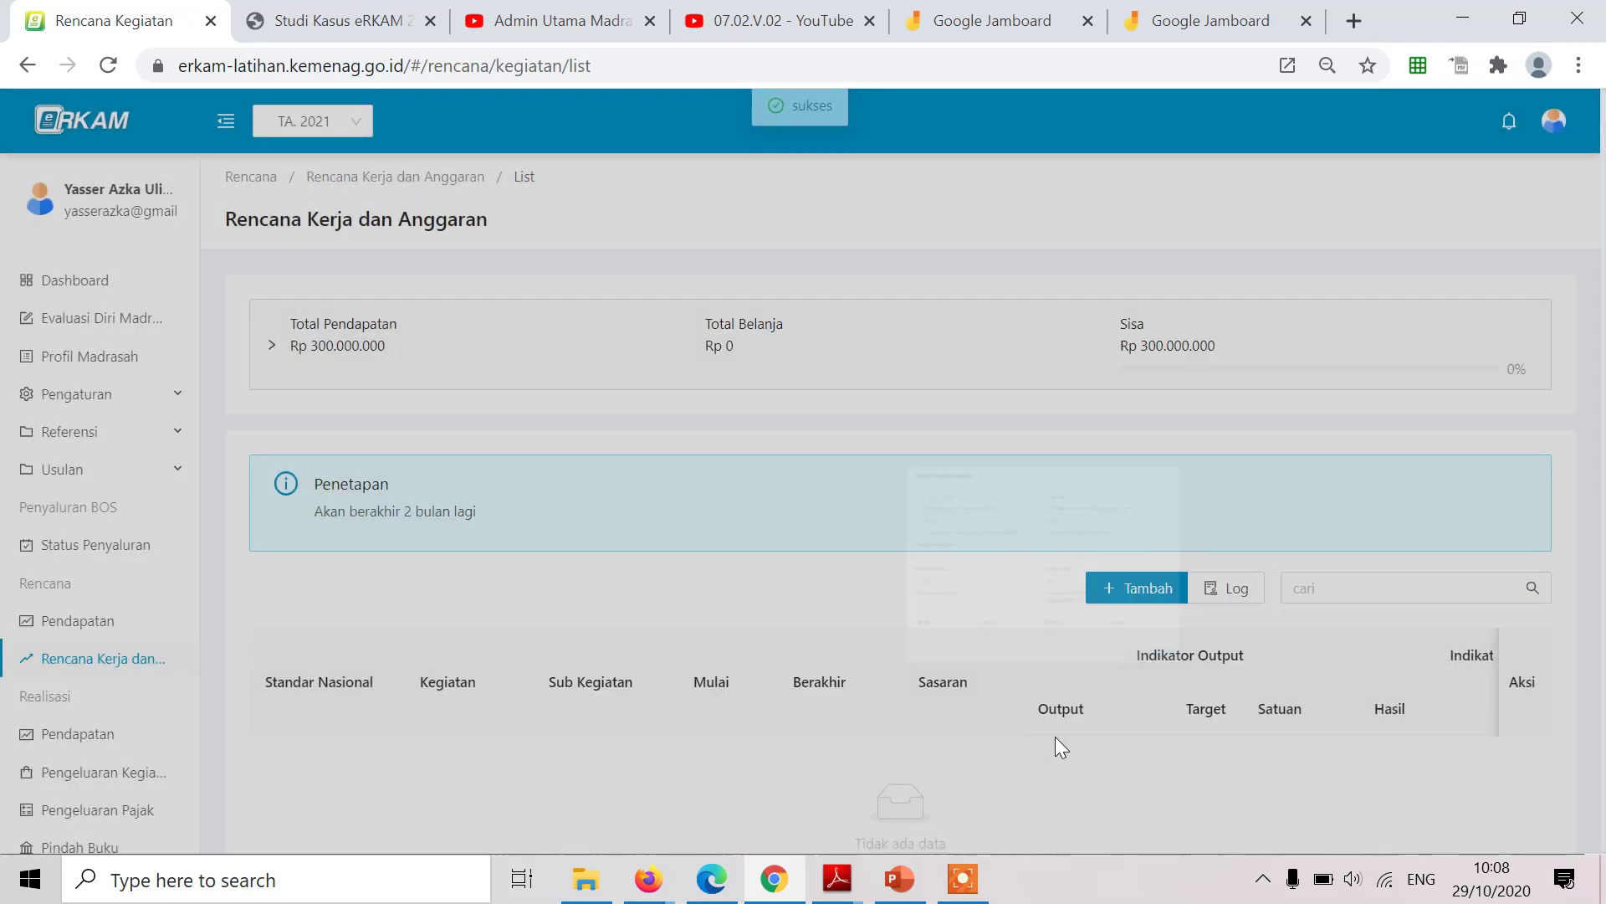
Review the saved activity plan and the budget summary, and compare them with the activities in the case study PDF.
scroll(790, 645, "down", 2)
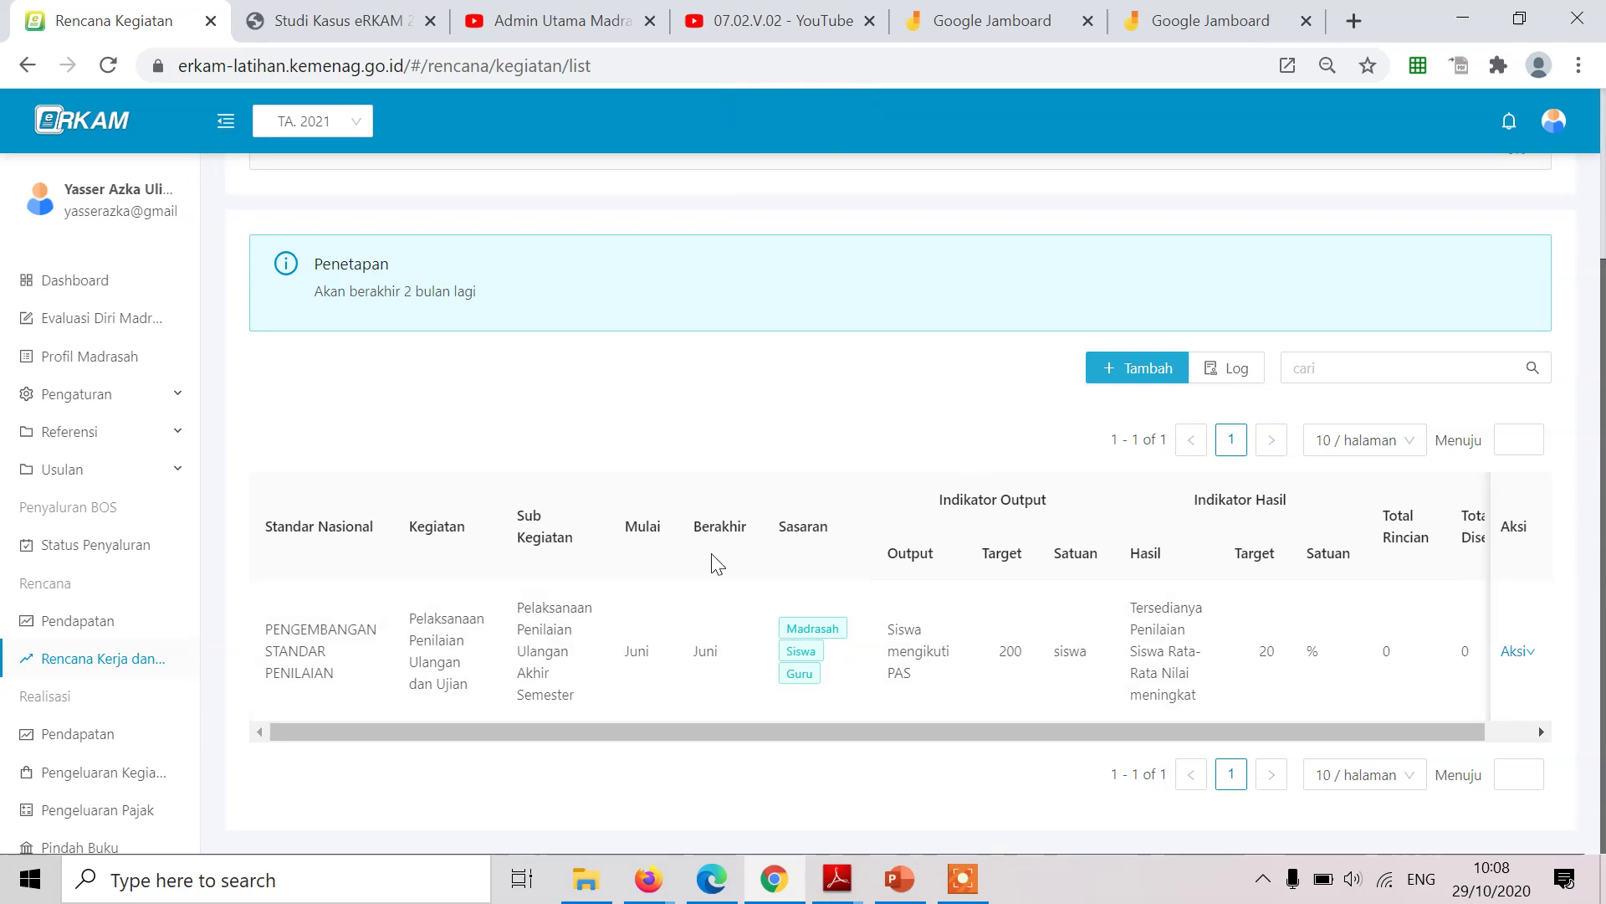
left_click(249, 12)
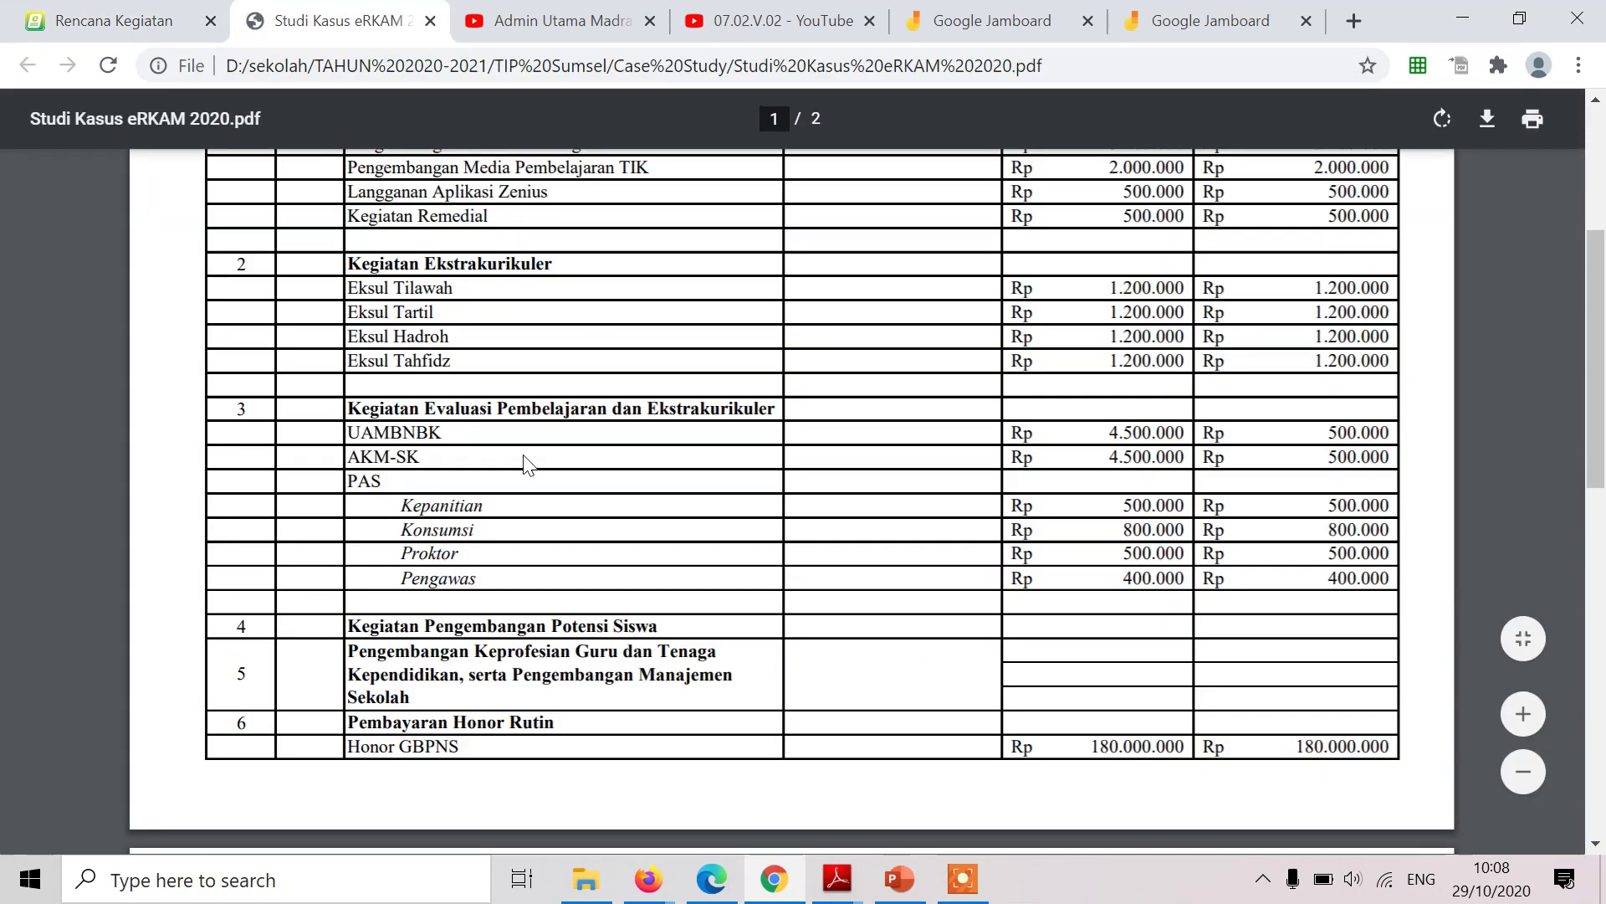
scroll(502, 201, "up", 1)
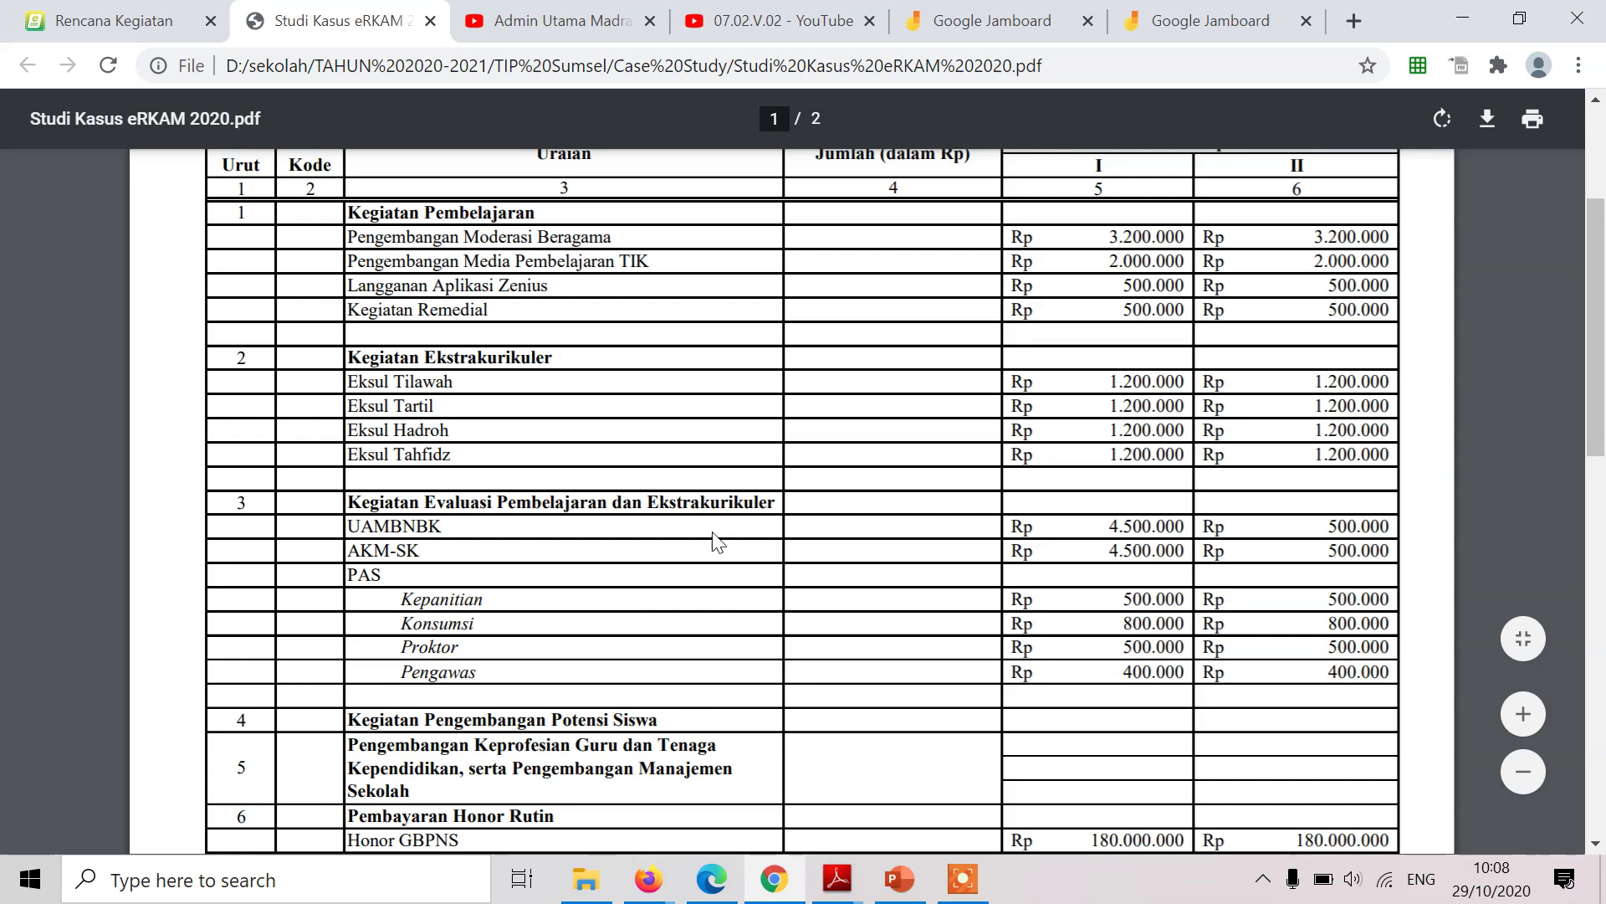
left_click(73, 11)
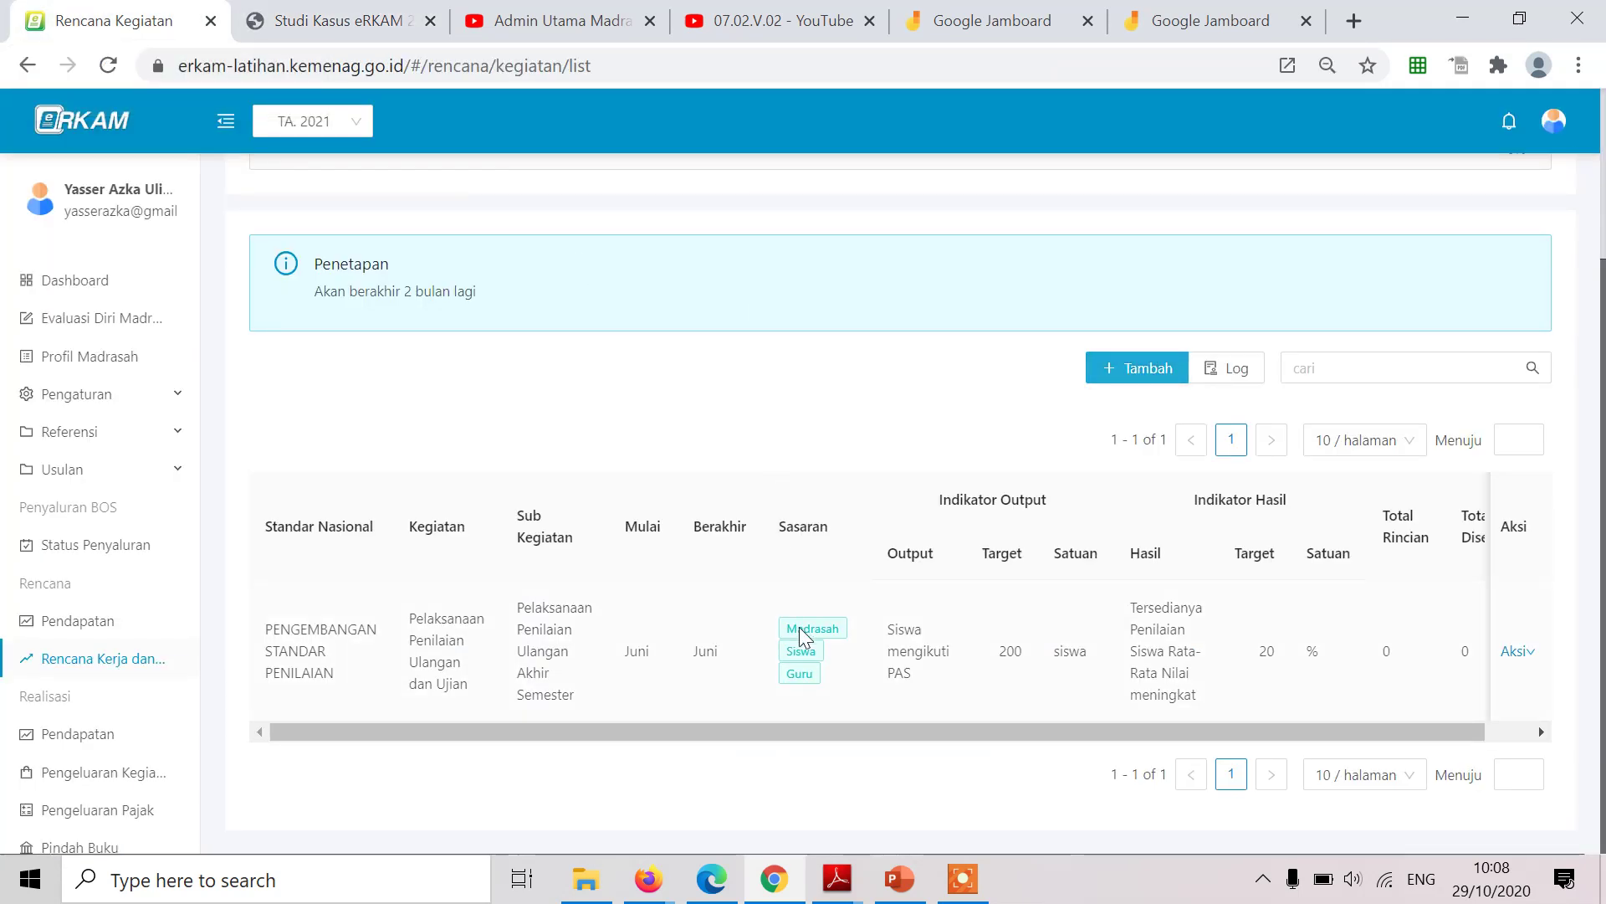
scroll(810, 644, "up", 2)
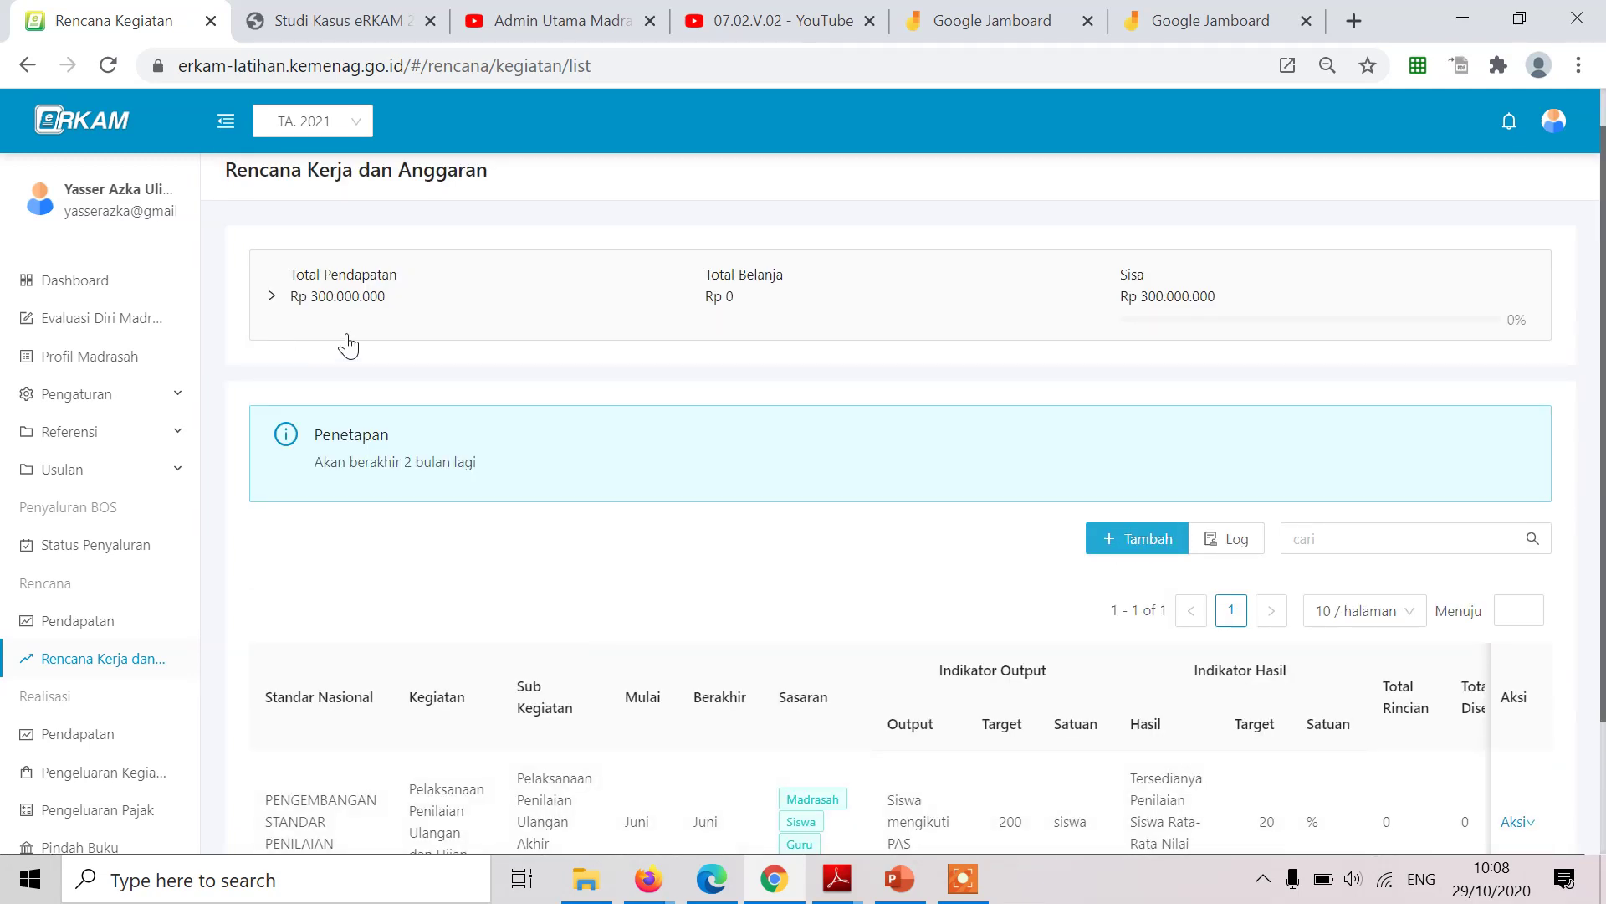
scroll(510, 589, "down", 2)
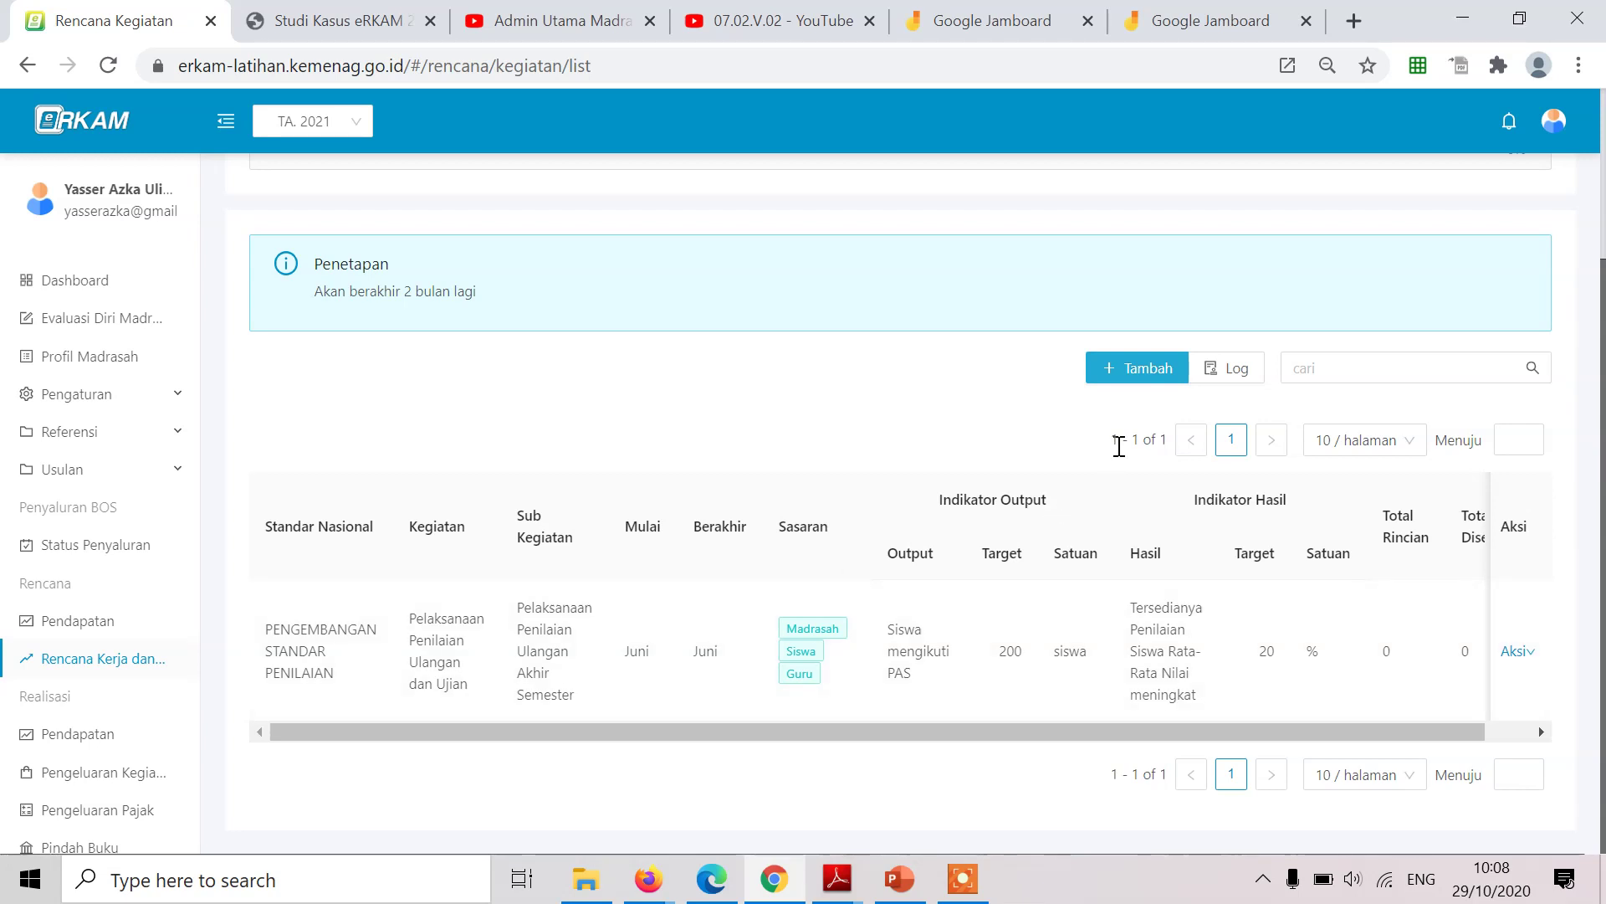
scroll(1042, 407, "up", 1)
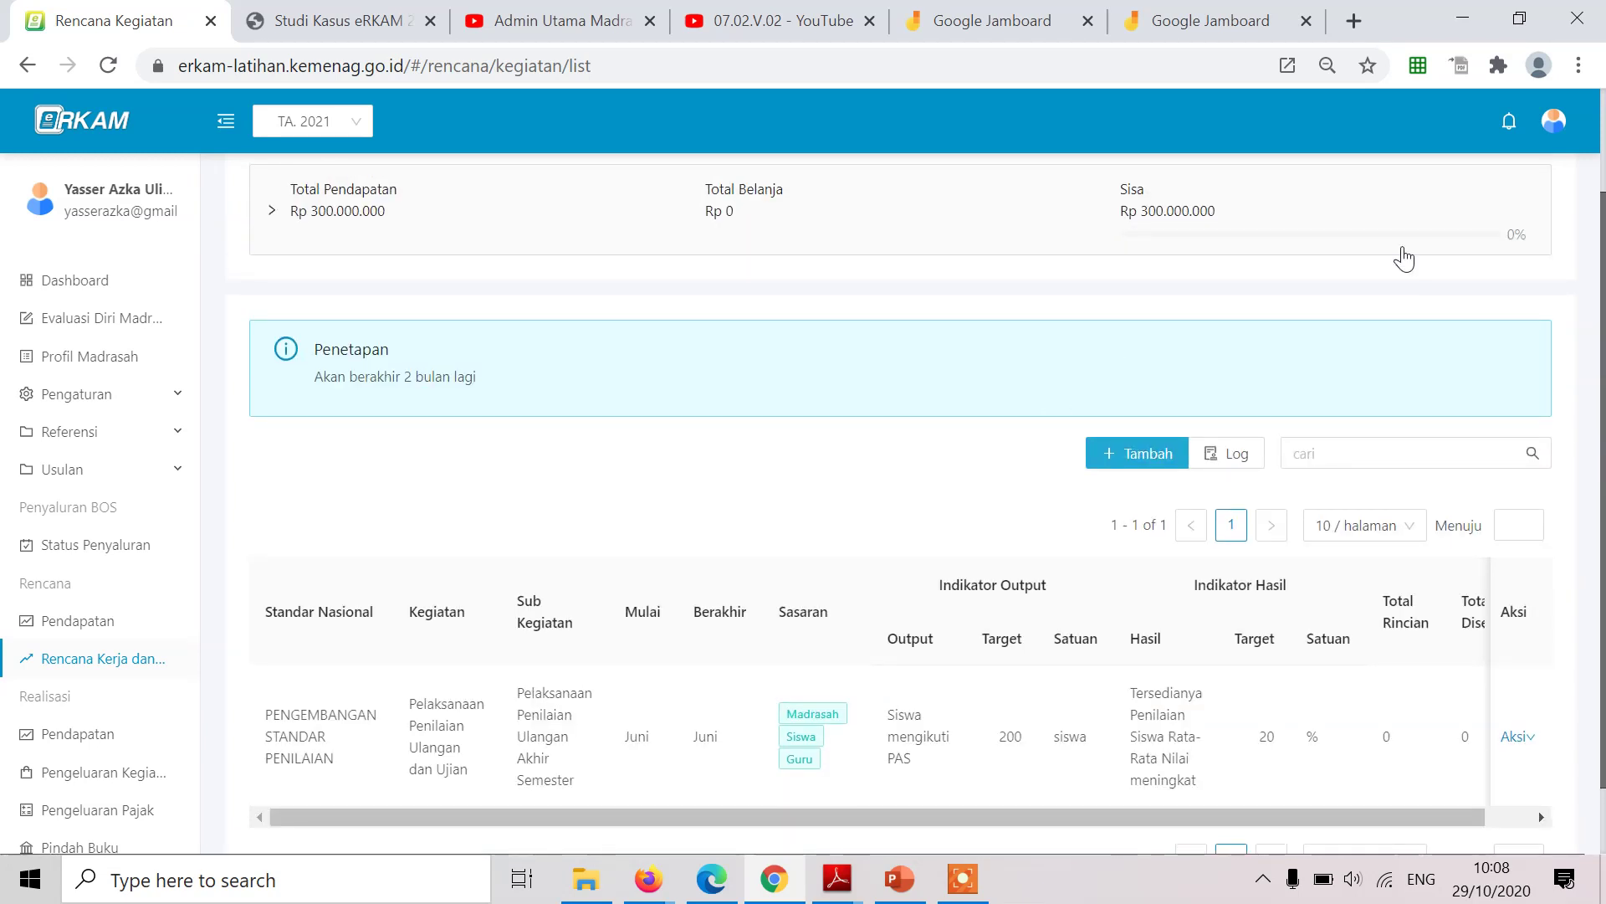
Switch the account role to Bendahara Madrasah for MAKS Muara Enim 000.
left_click(1557, 125)
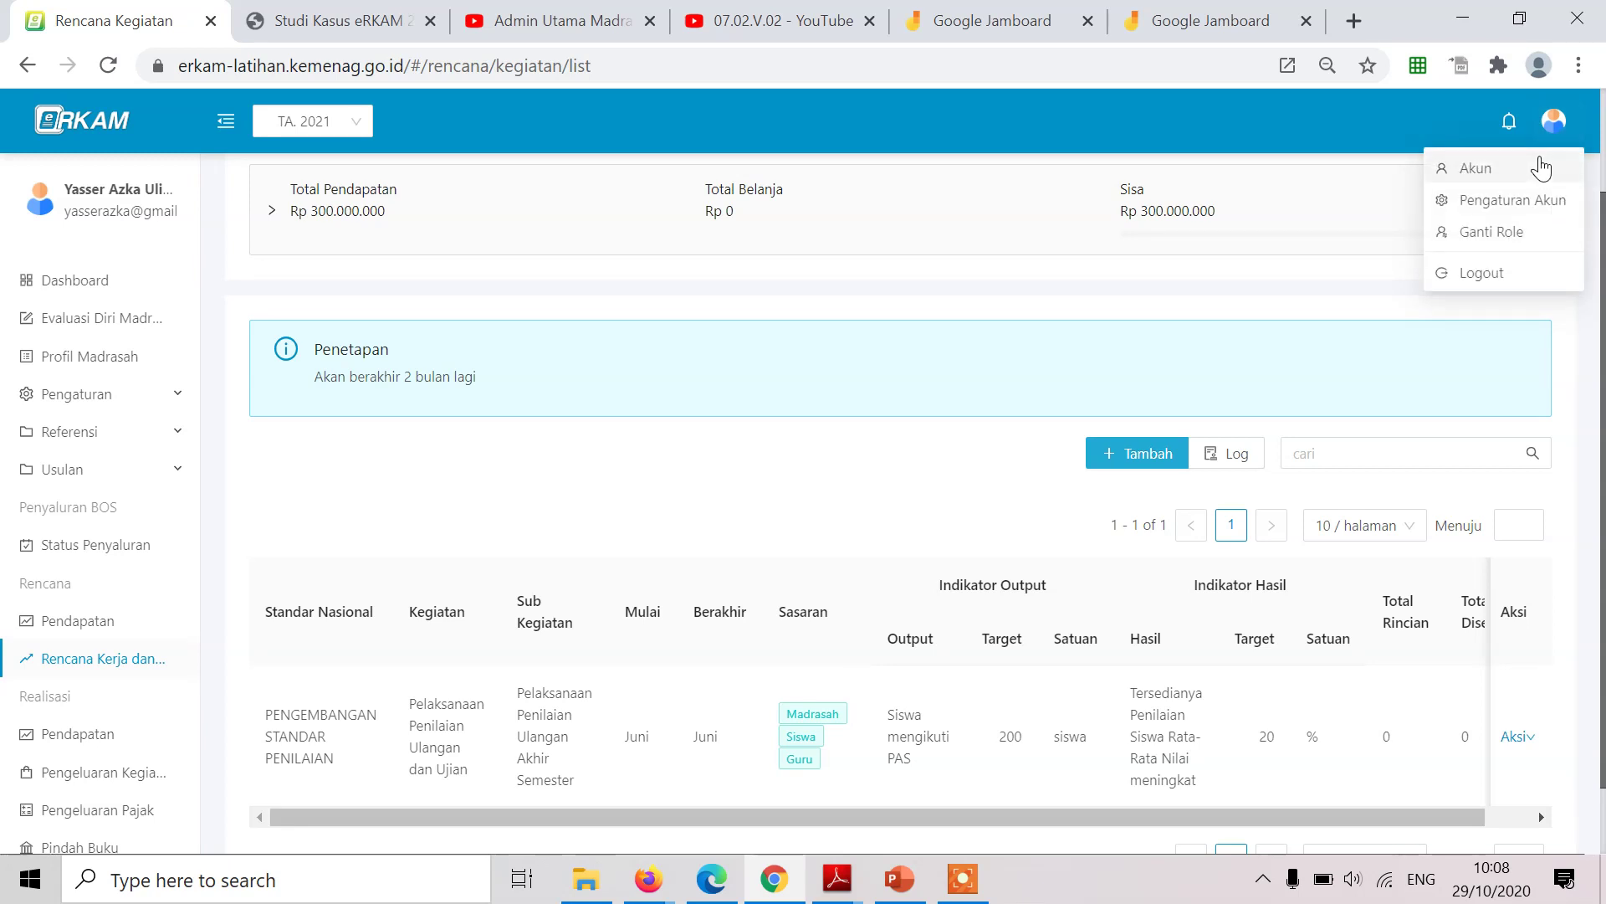
left_click(1500, 239)
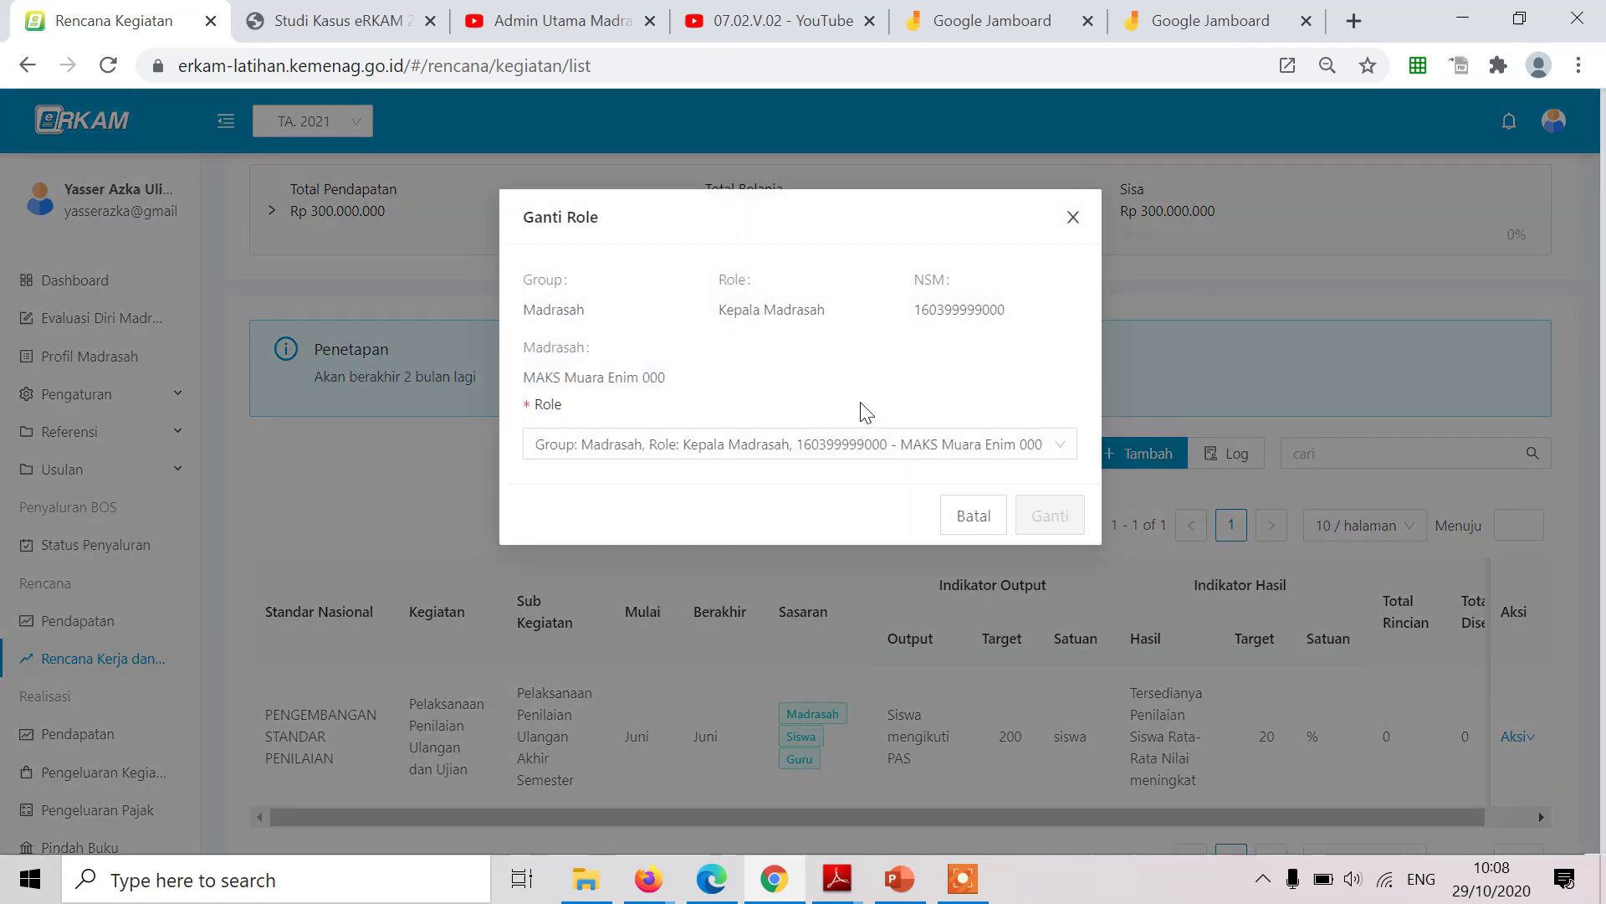
left_click(825, 441)
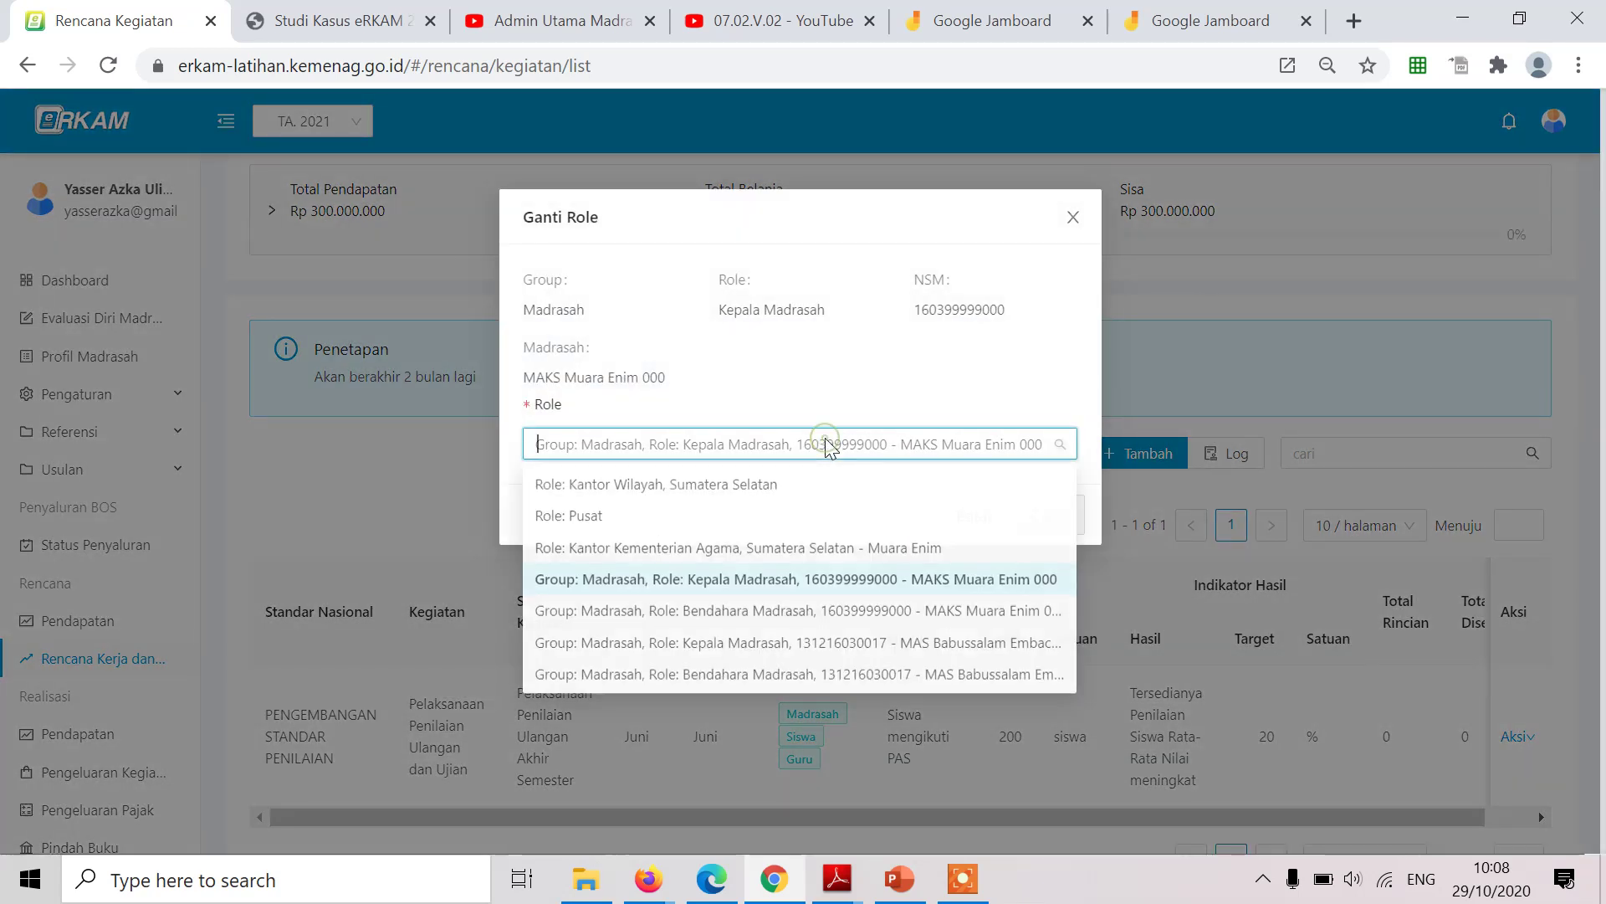
left_click(765, 609)
left_click(1058, 513)
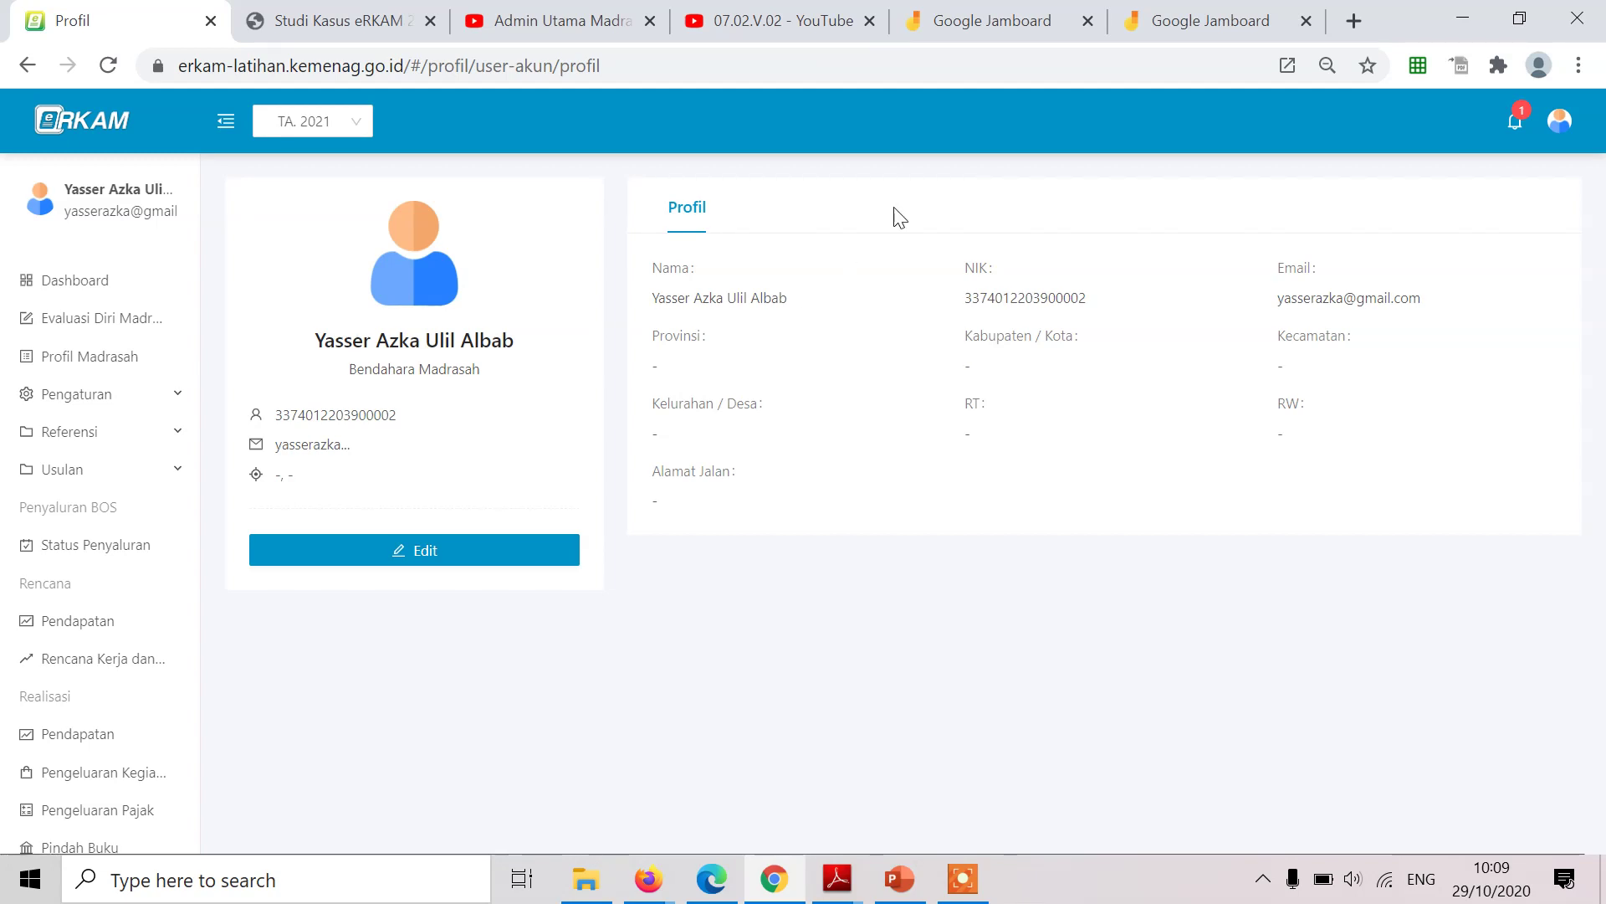
Check the approval notification and start a new Rincian entry for the end-of-semester assessment activity in Rencana Kerja dan Anggaran.
left_click(1500, 127)
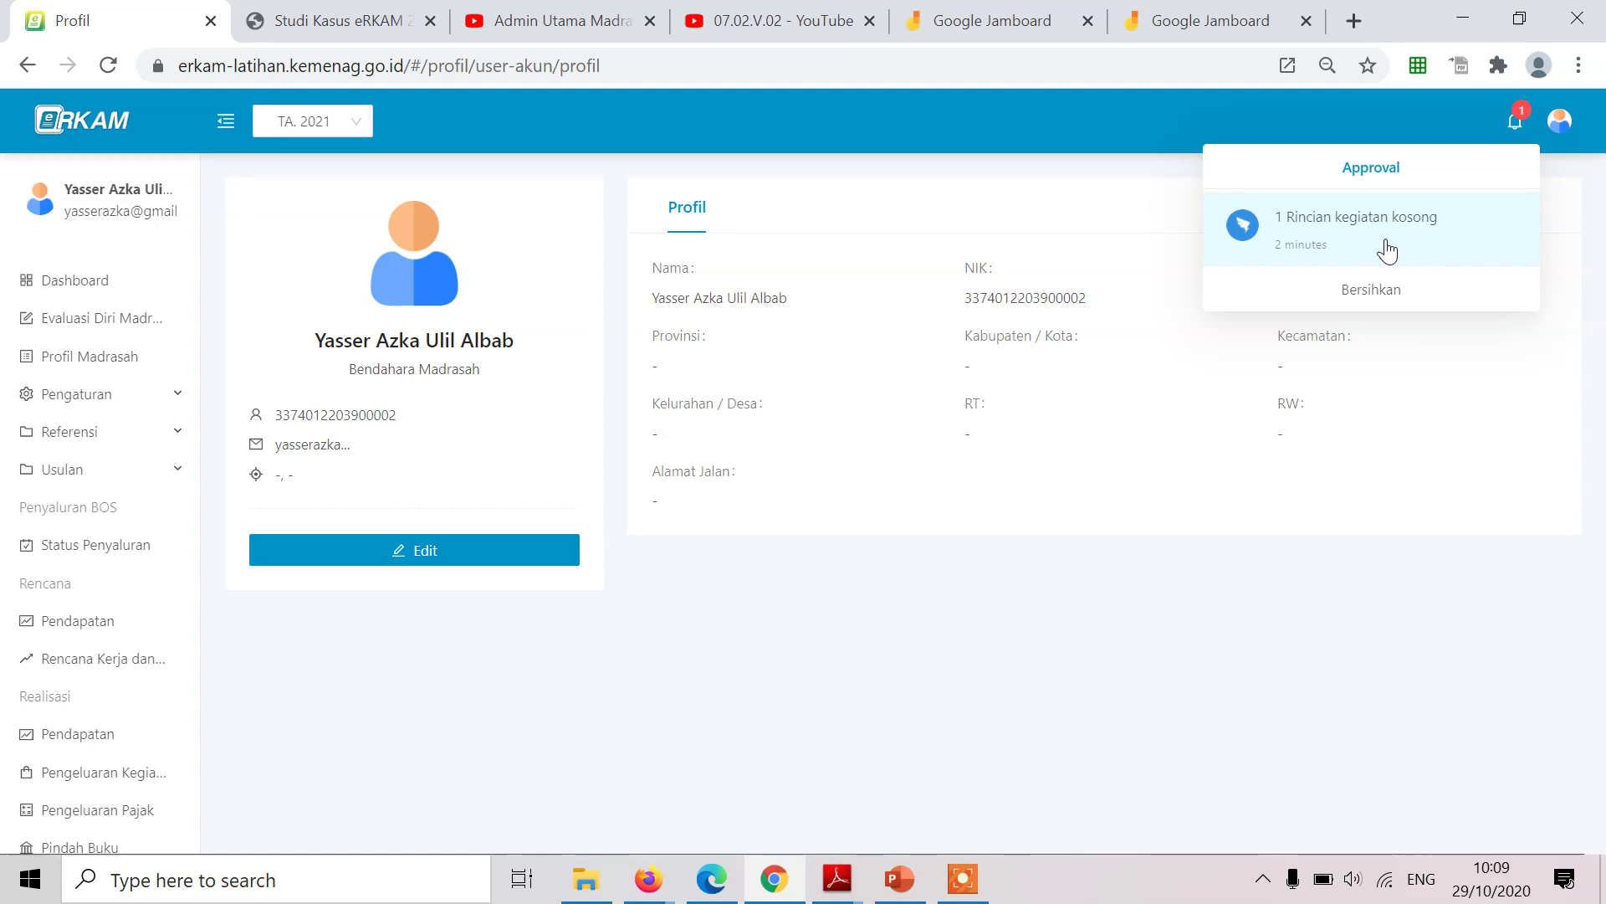
left_click(124, 660)
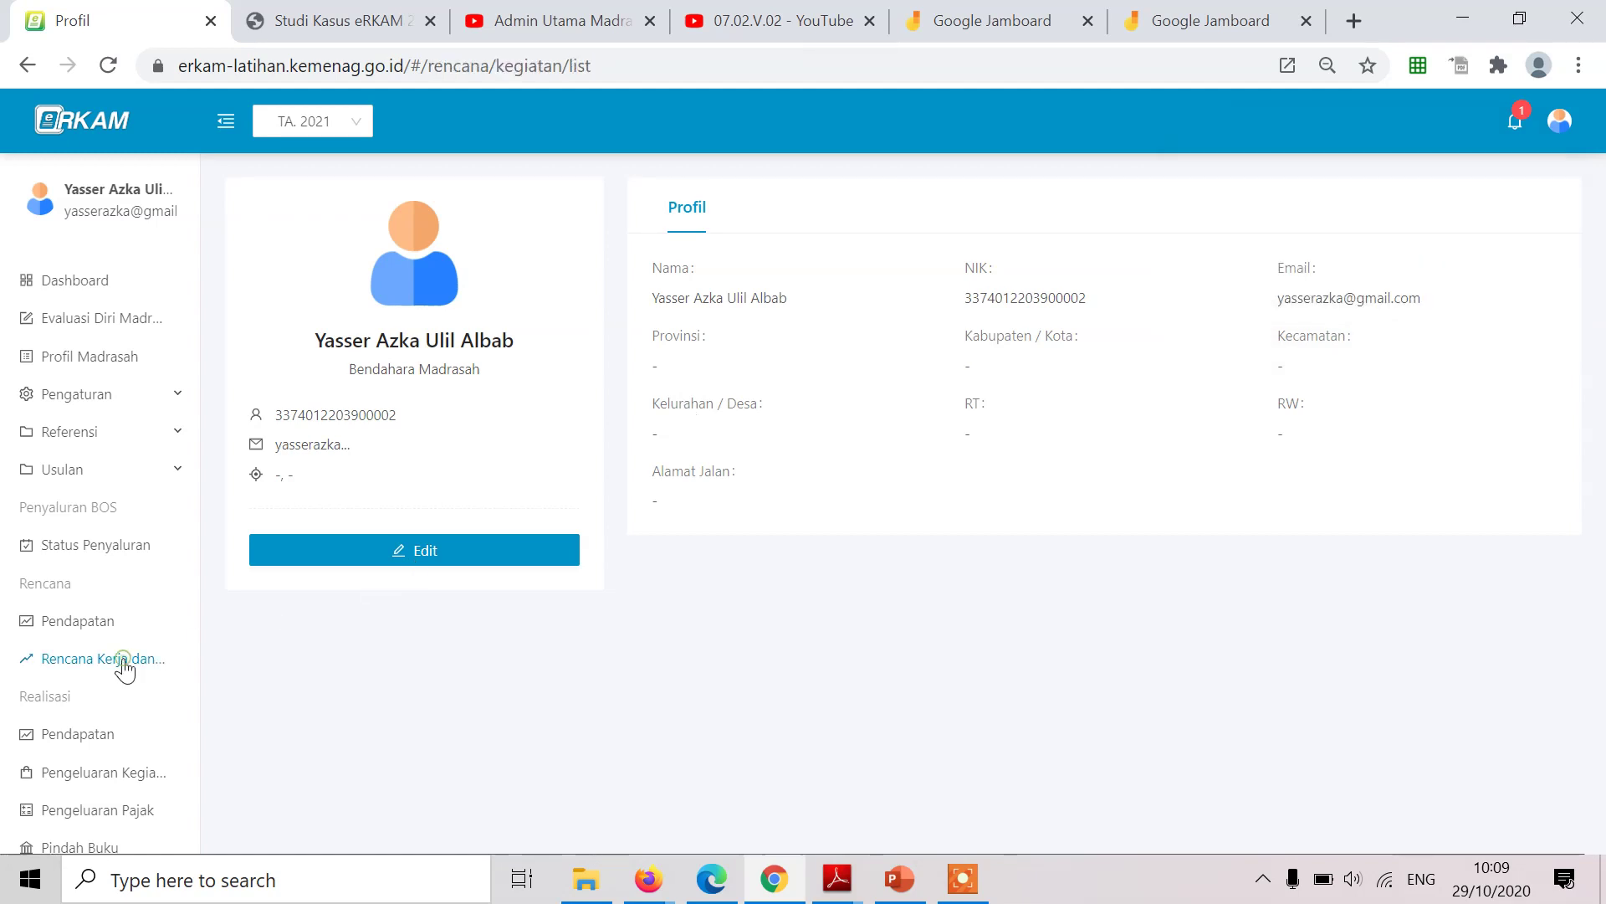
scroll(745, 681, "down", 3)
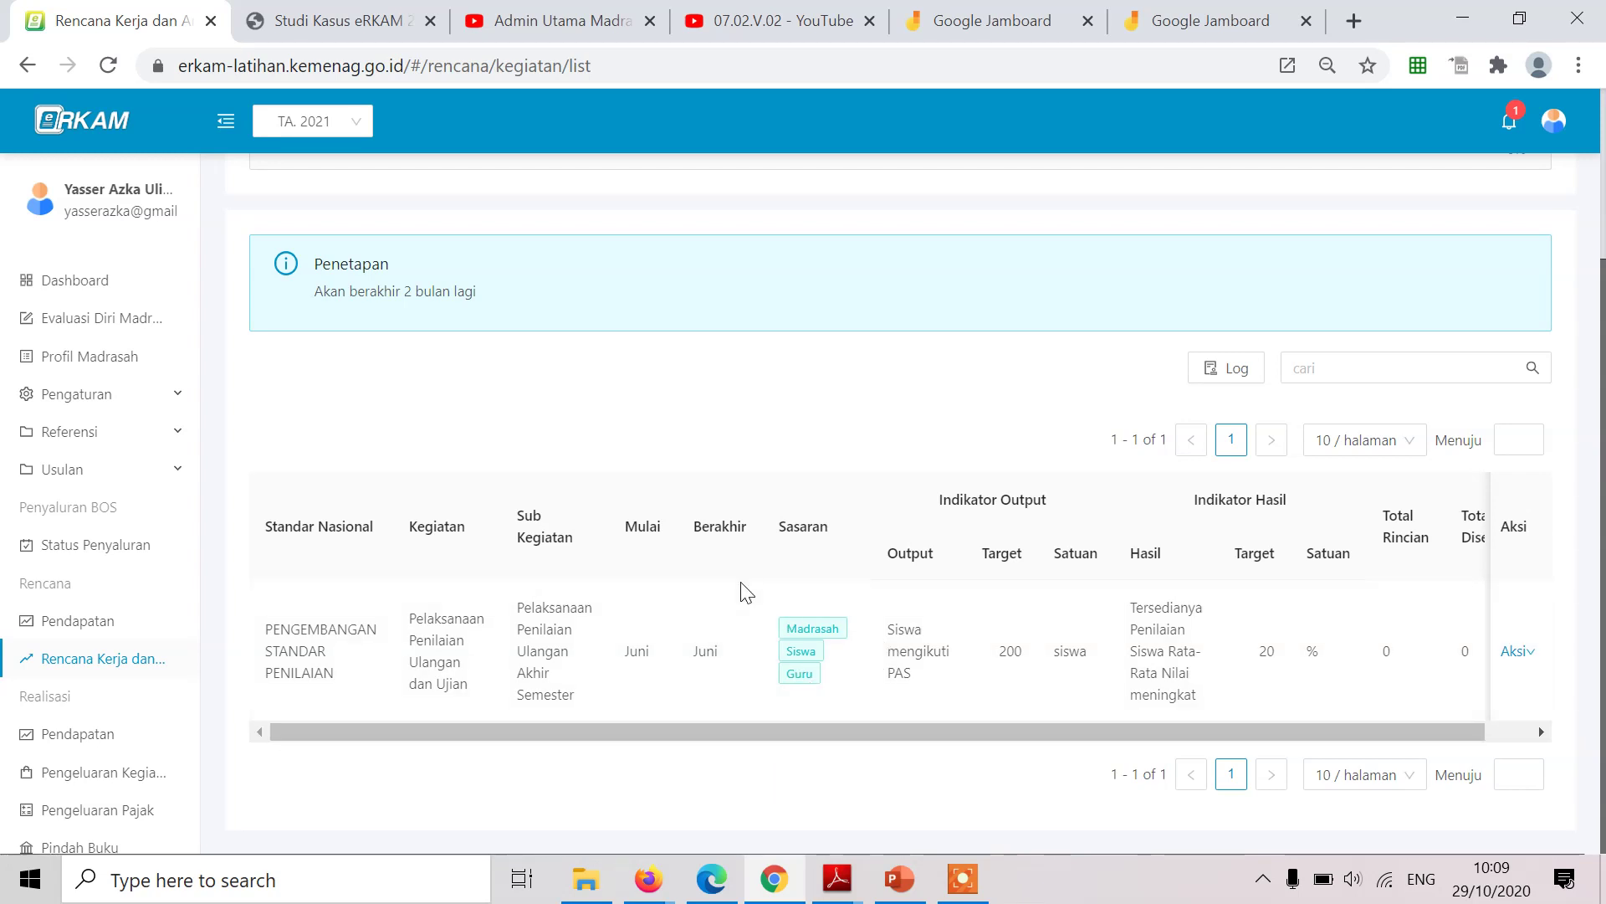
left_click(1524, 652)
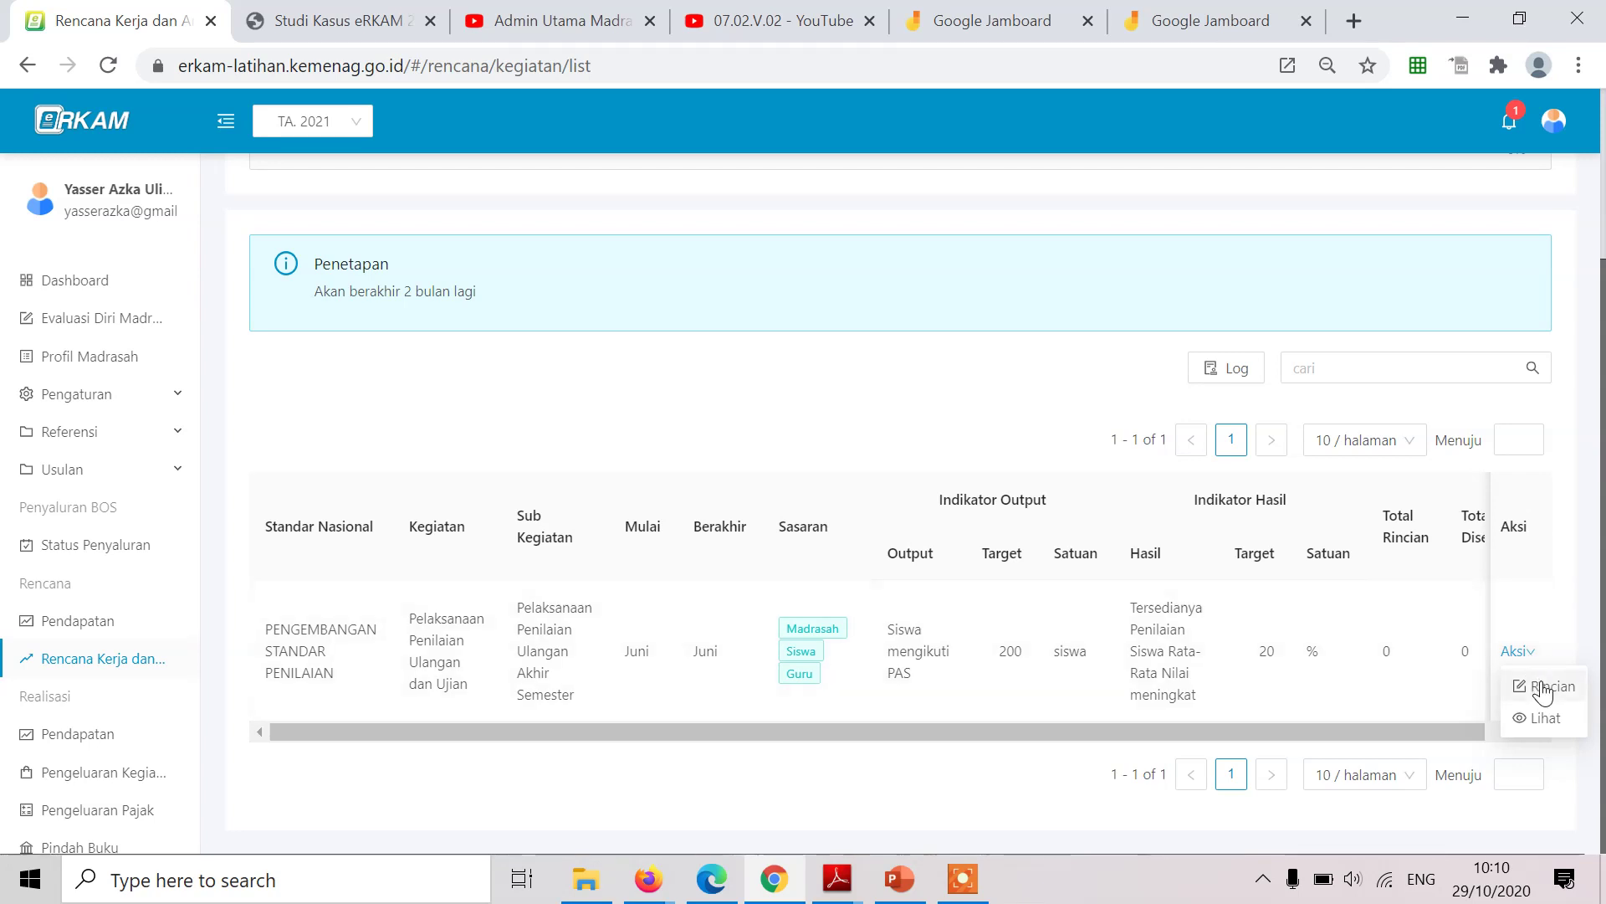
left_click(1544, 688)
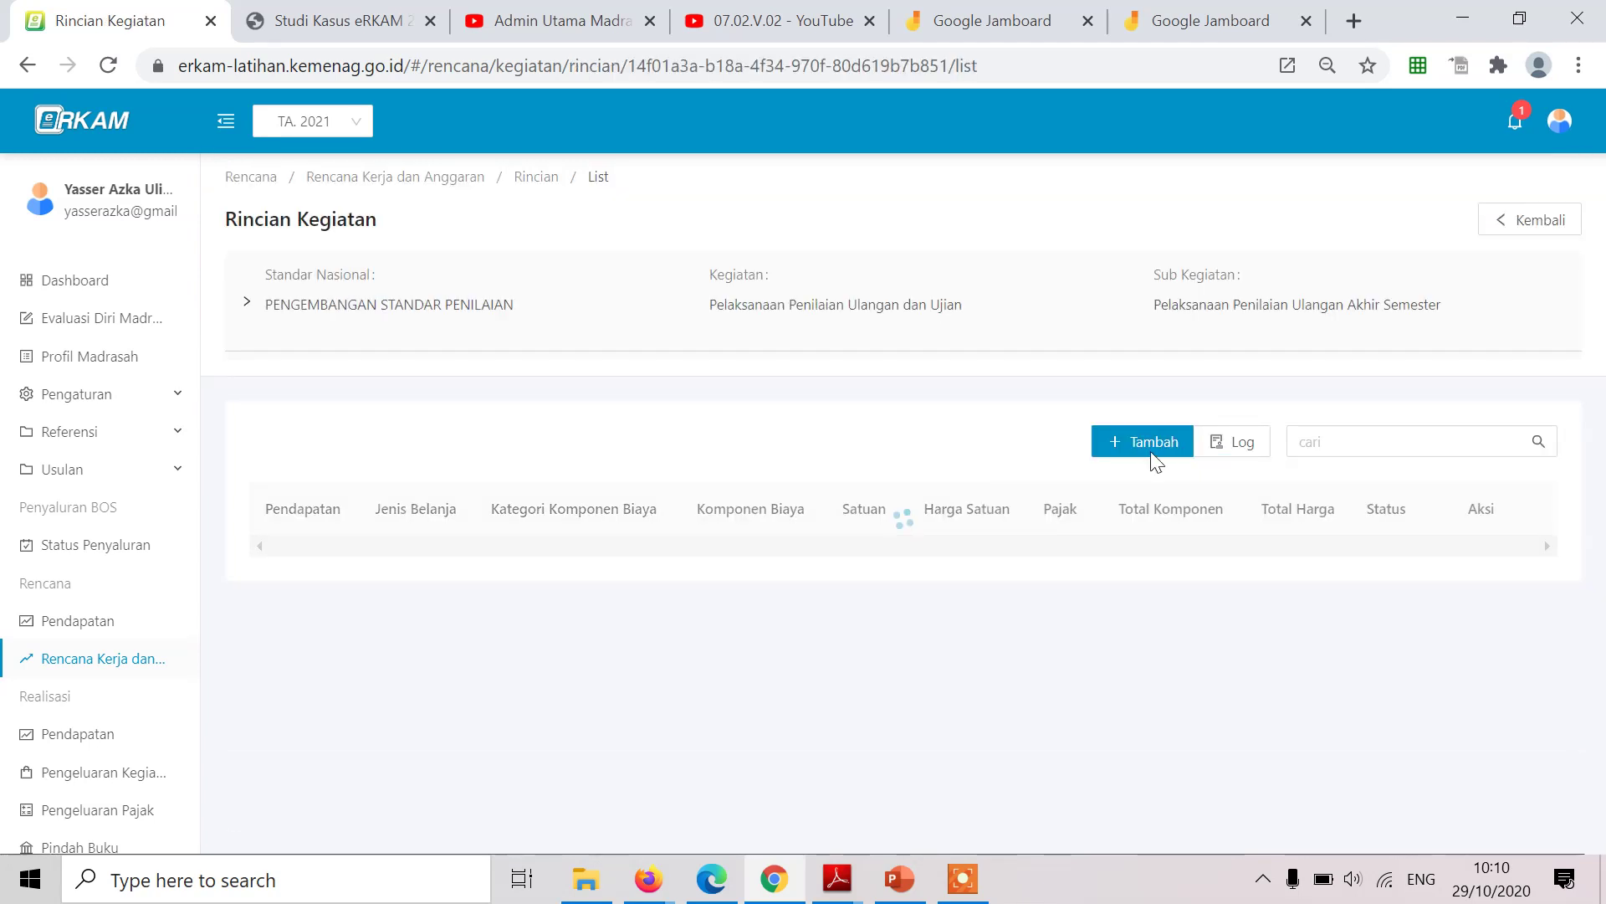
left_click(1127, 445)
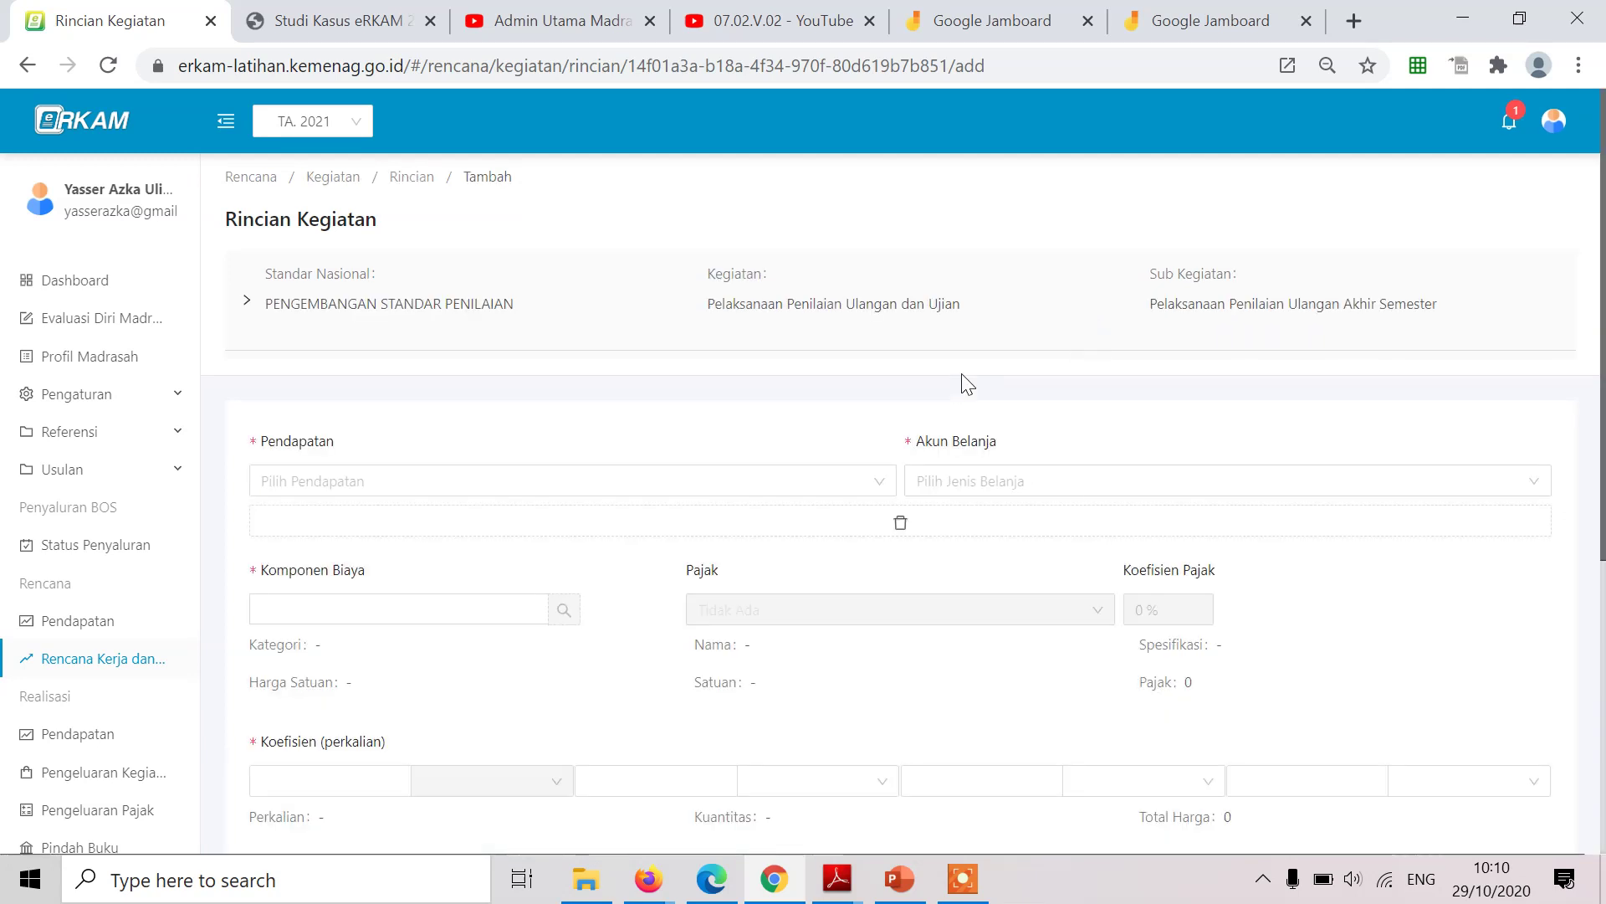
Look over the Rincian Kegiatan form and set its Pendapatan to APBN - BOS Semester 1.
scroll(778, 548, "down", 3)
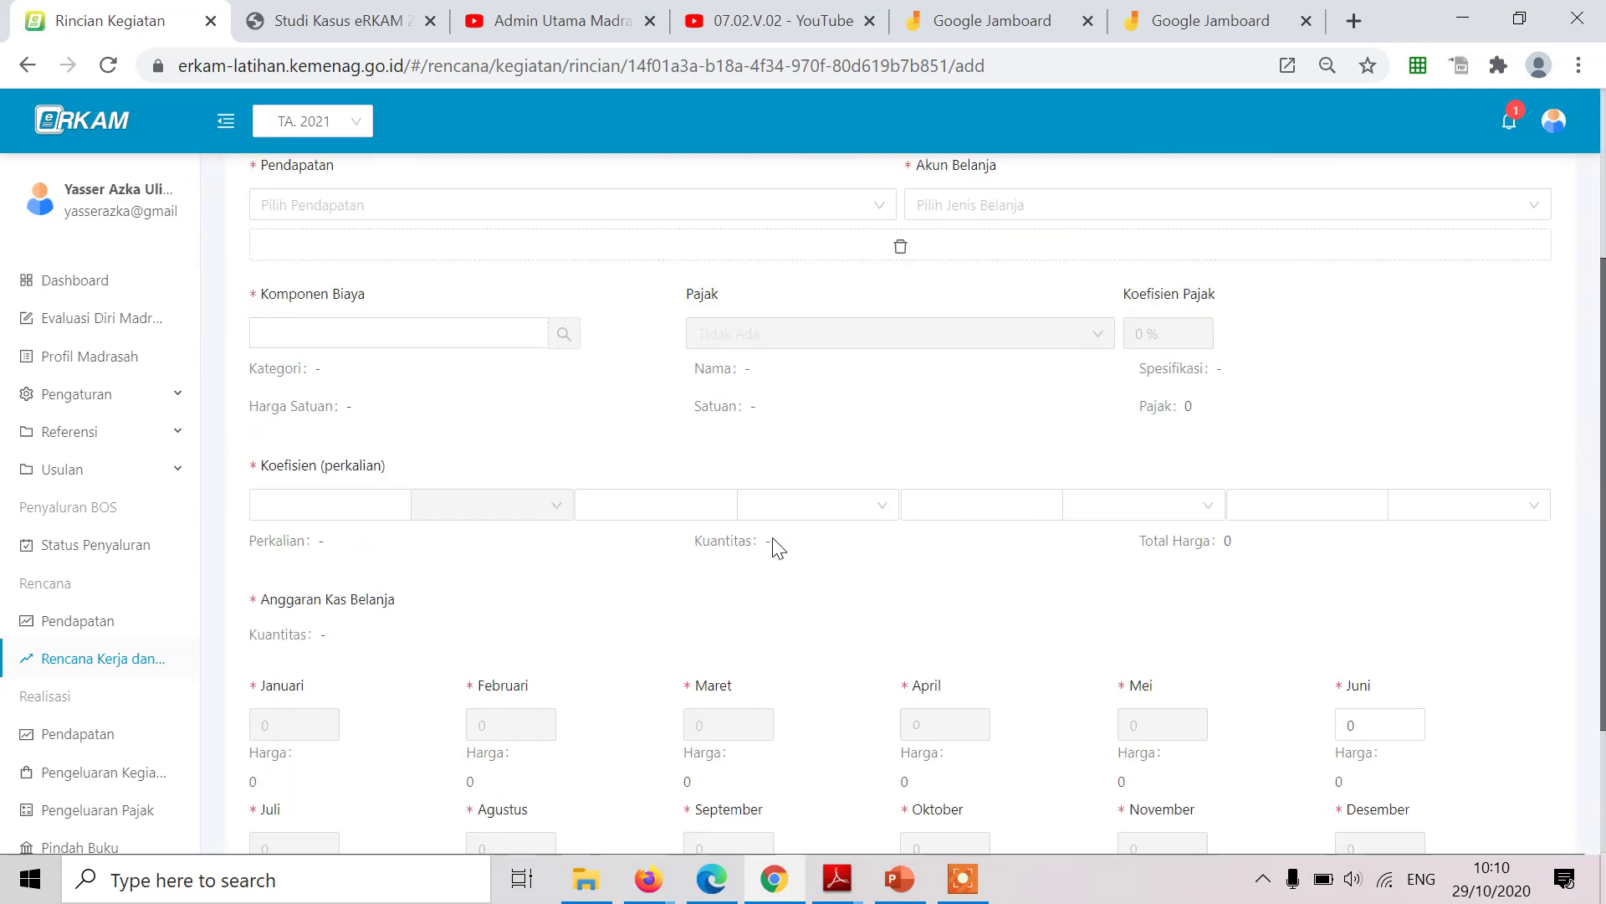
scroll(774, 548, "up", 2)
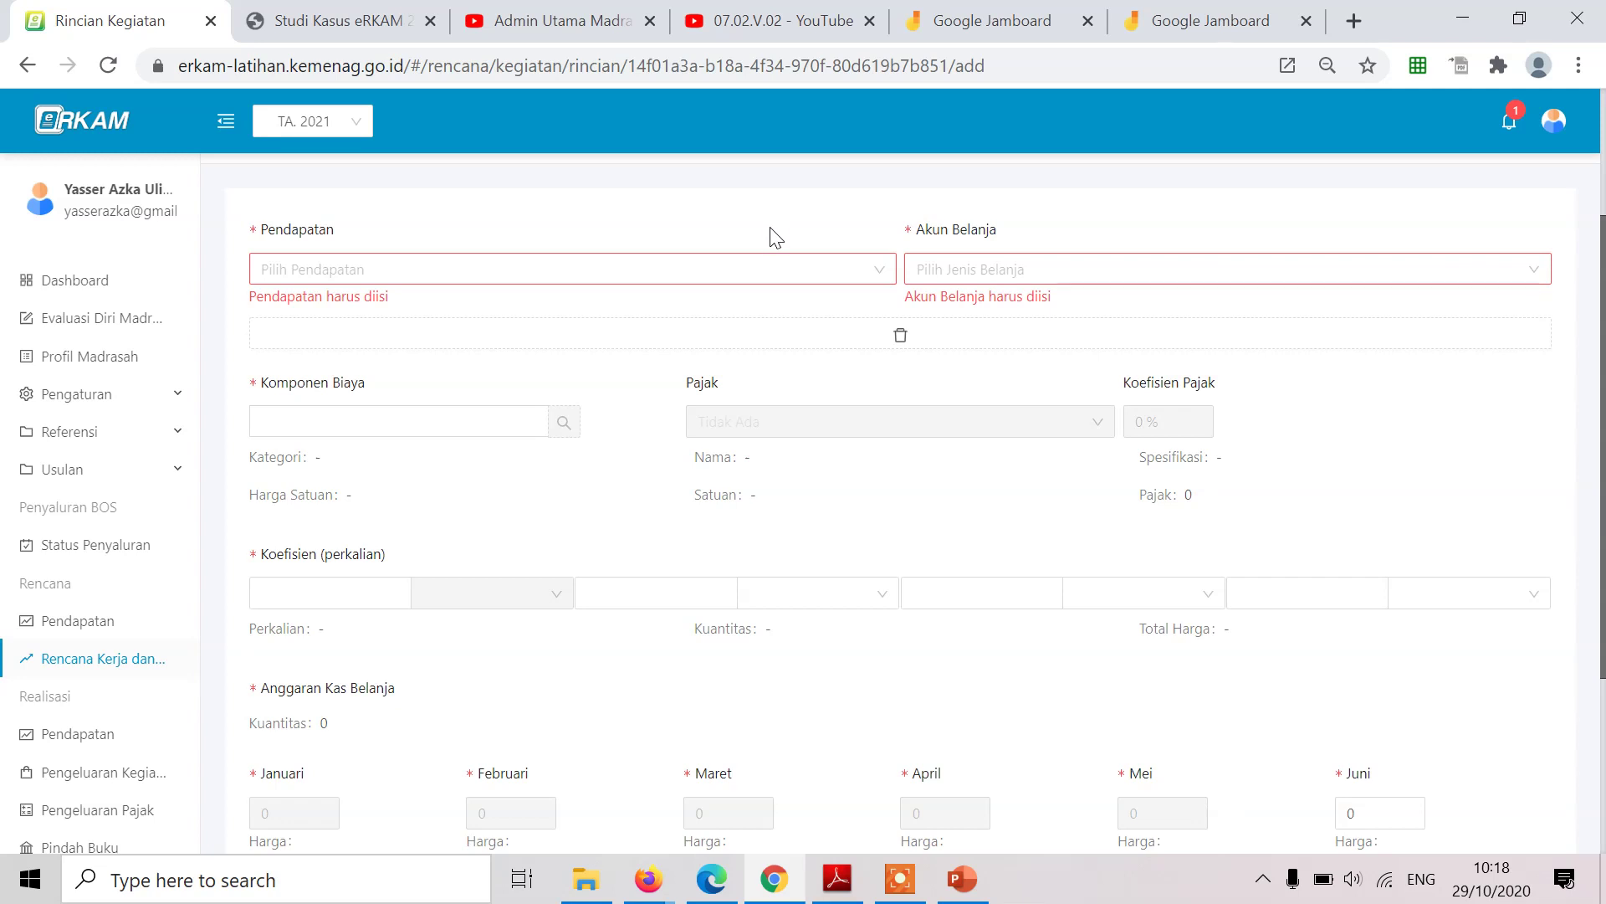
left_click(783, 279)
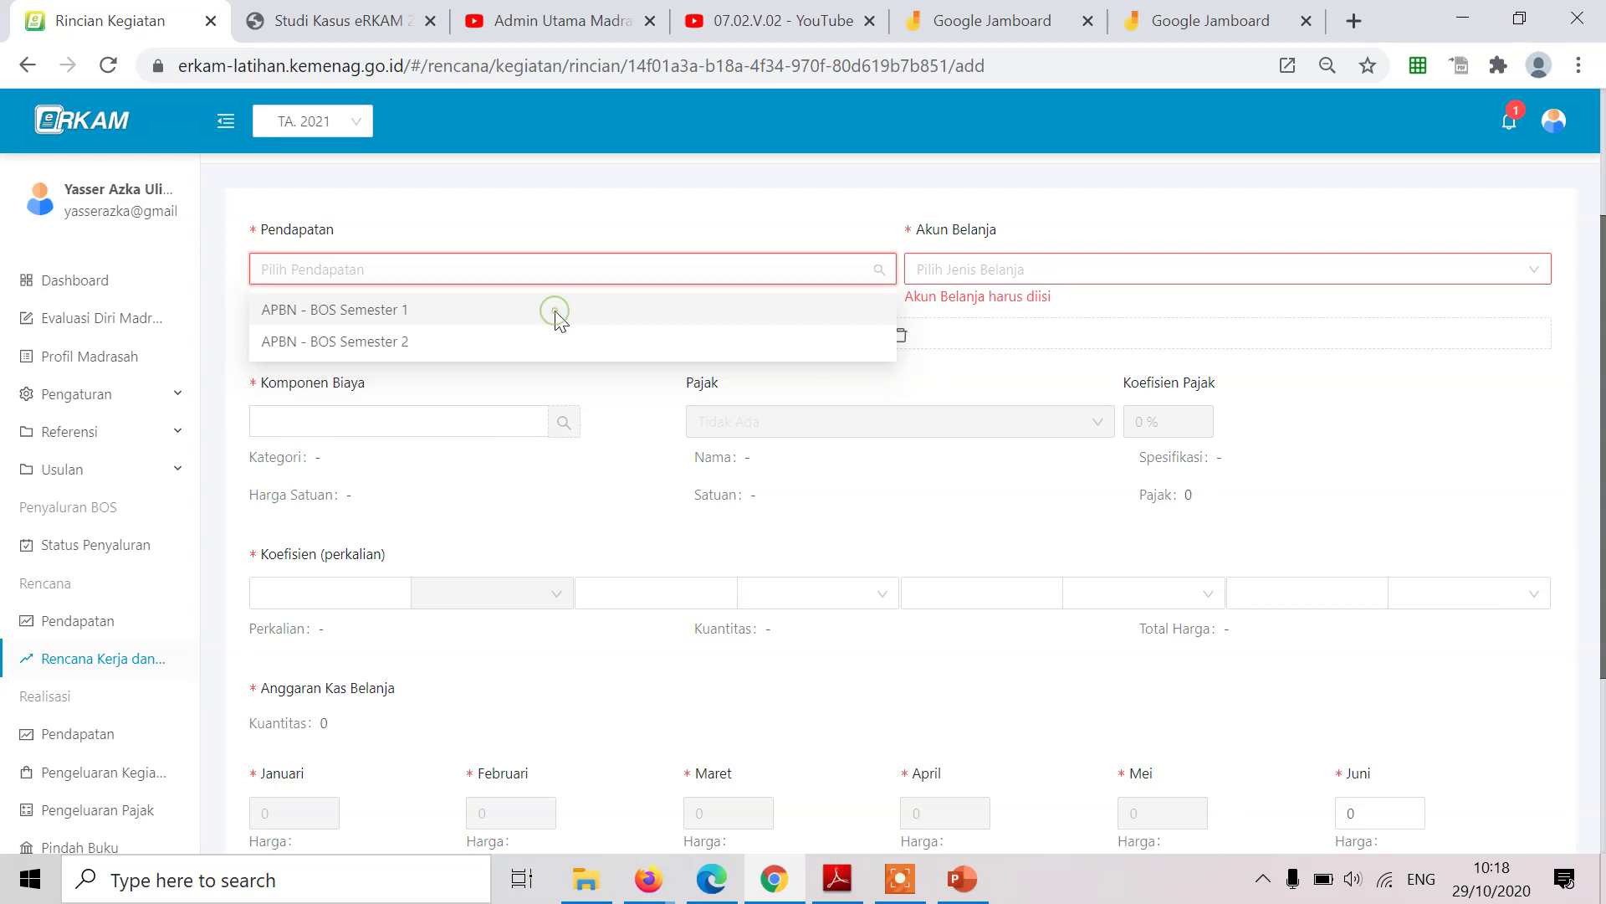
left_click(556, 311)
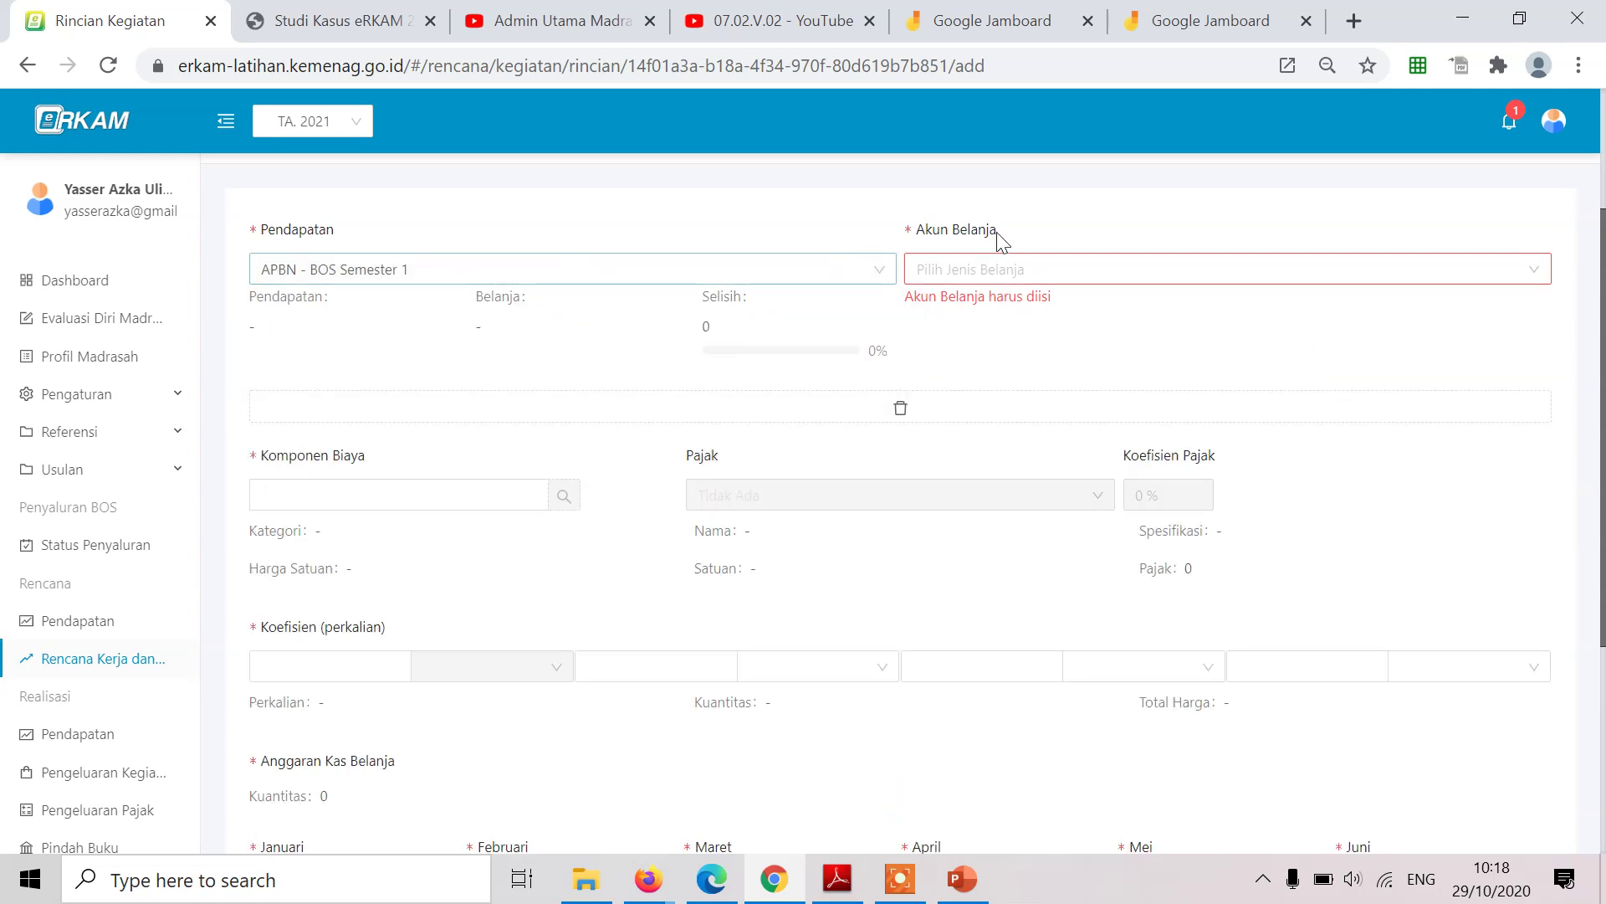
Check the evaluation activity account codes in the Juknis BOS PDF and set Akun Belanja to 521213 - Belanja Honor Output Kegiatan.
left_click(1056, 280)
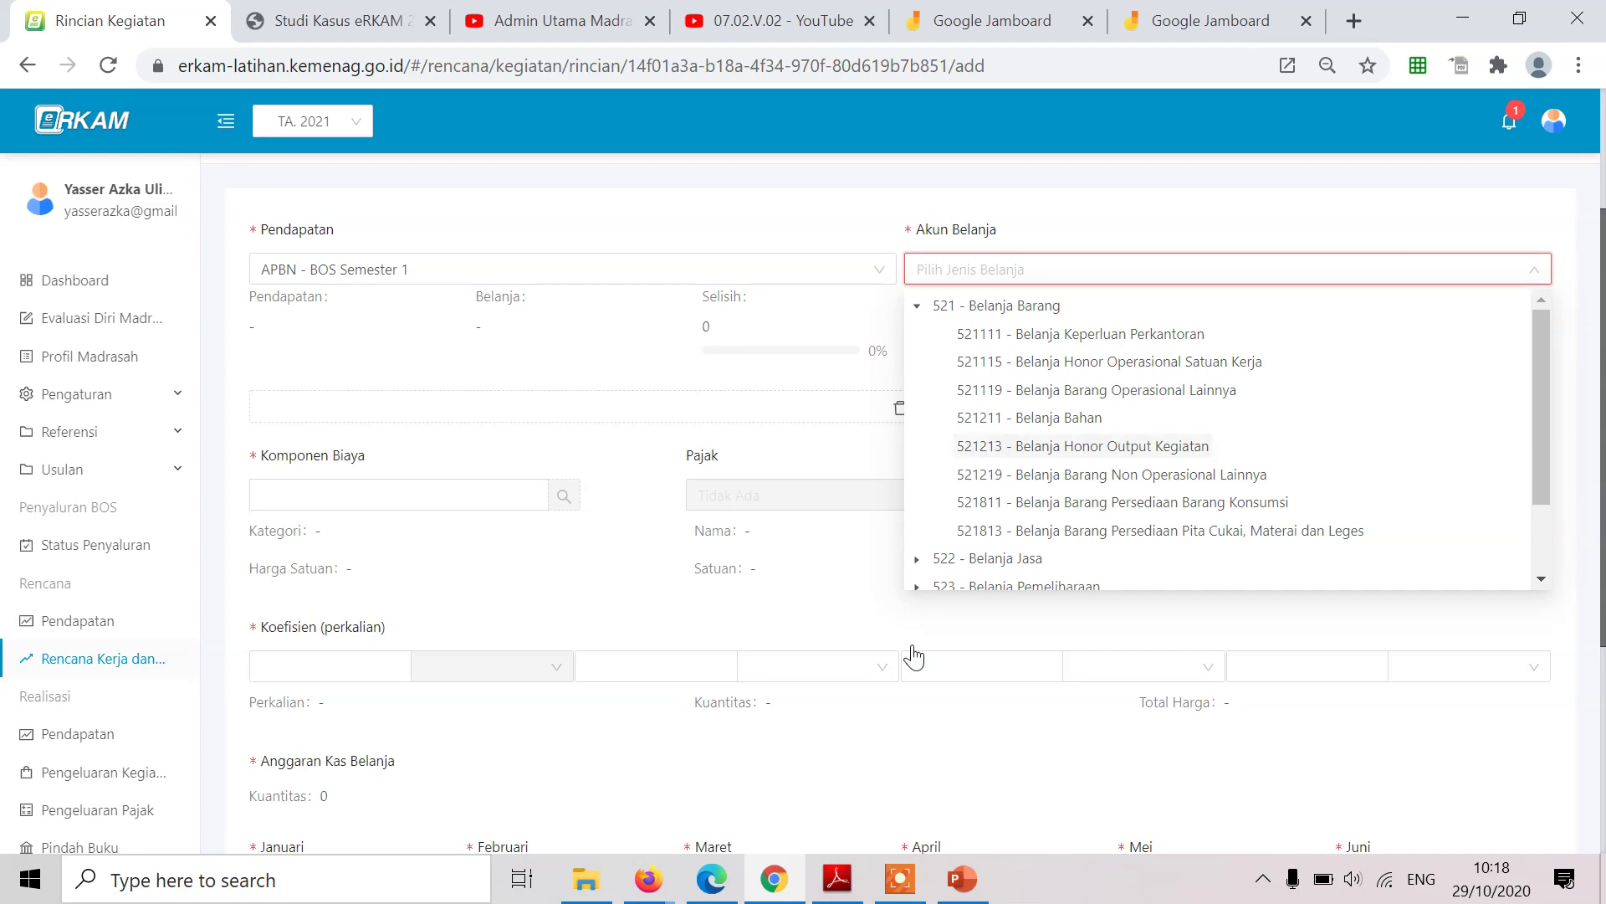
left_click(843, 880)
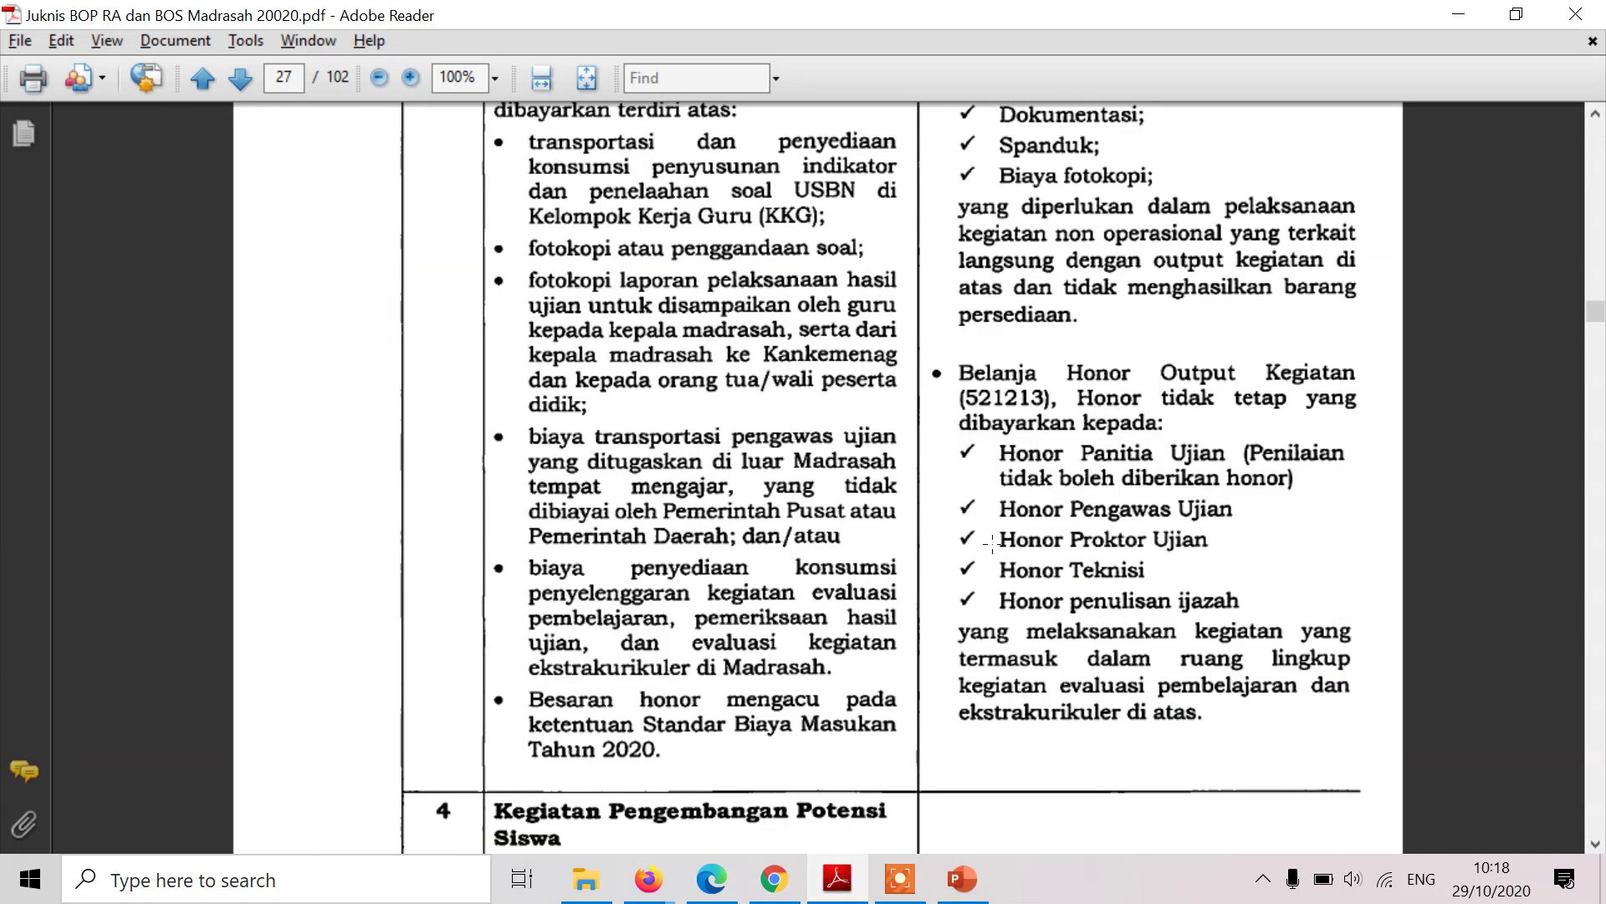
scroll(992, 544, "up", 10)
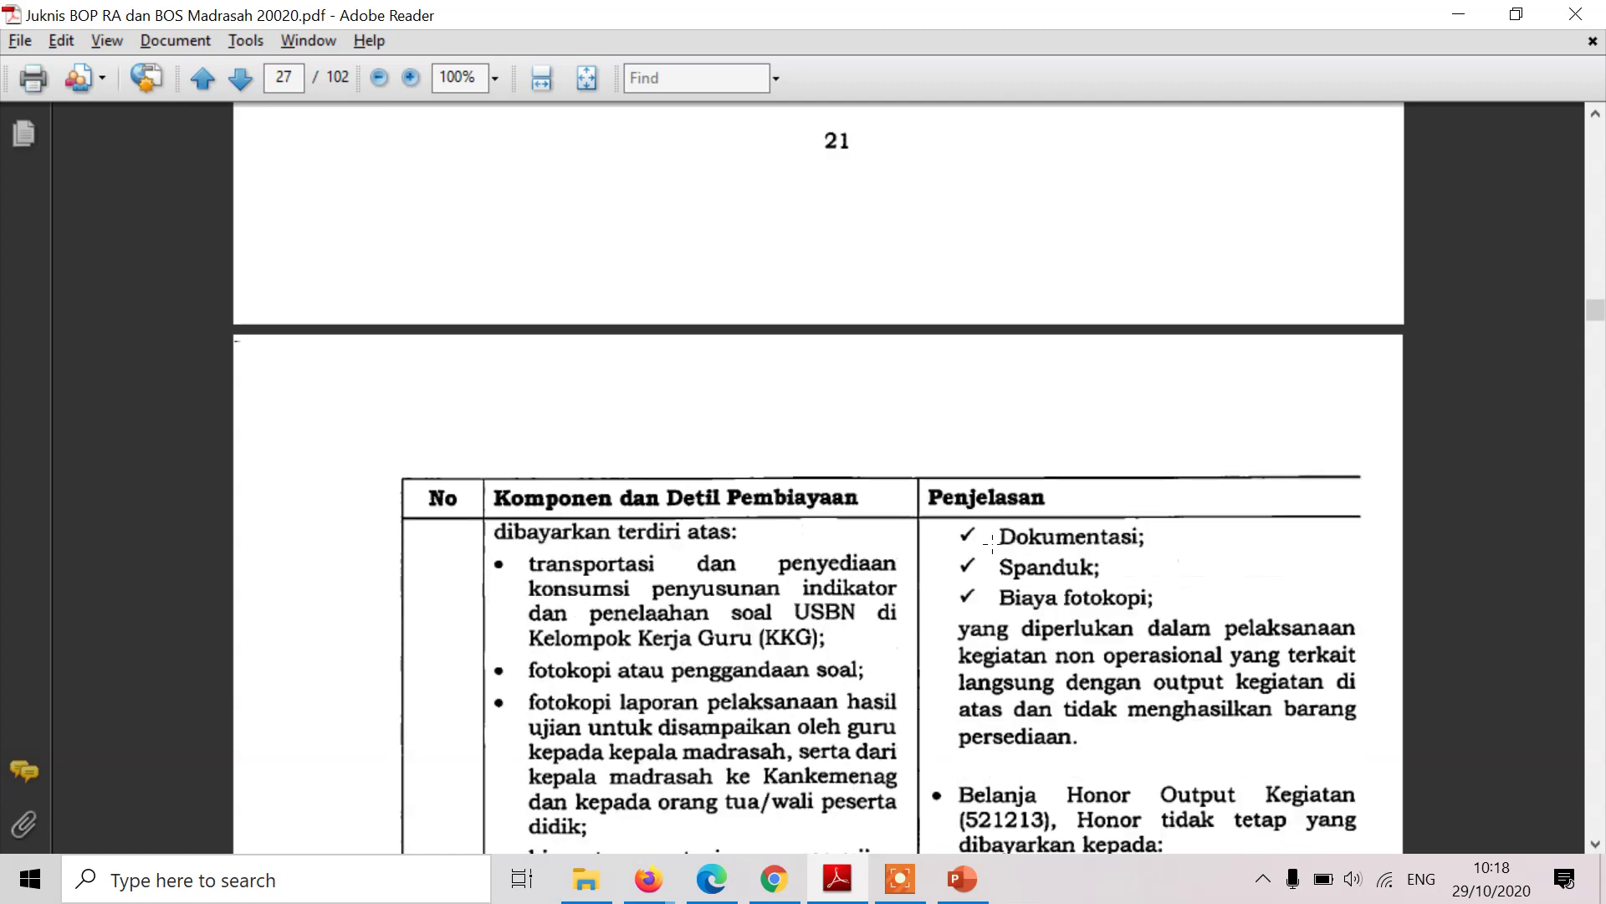
scroll(992, 544, "up", 3)
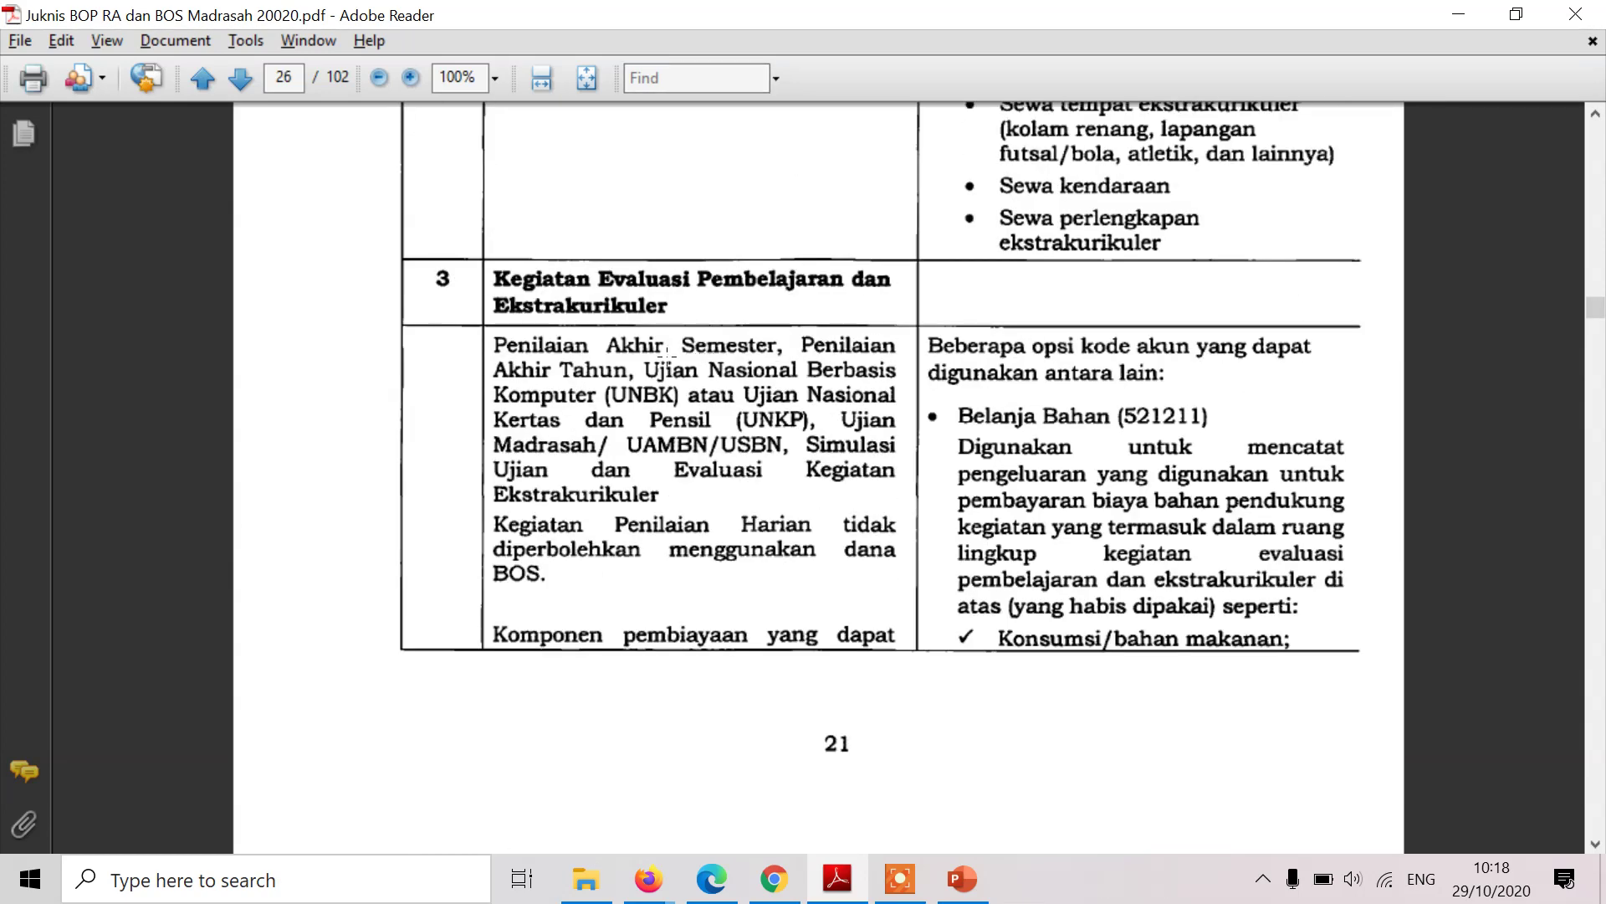
scroll(667, 352, "down", 2)
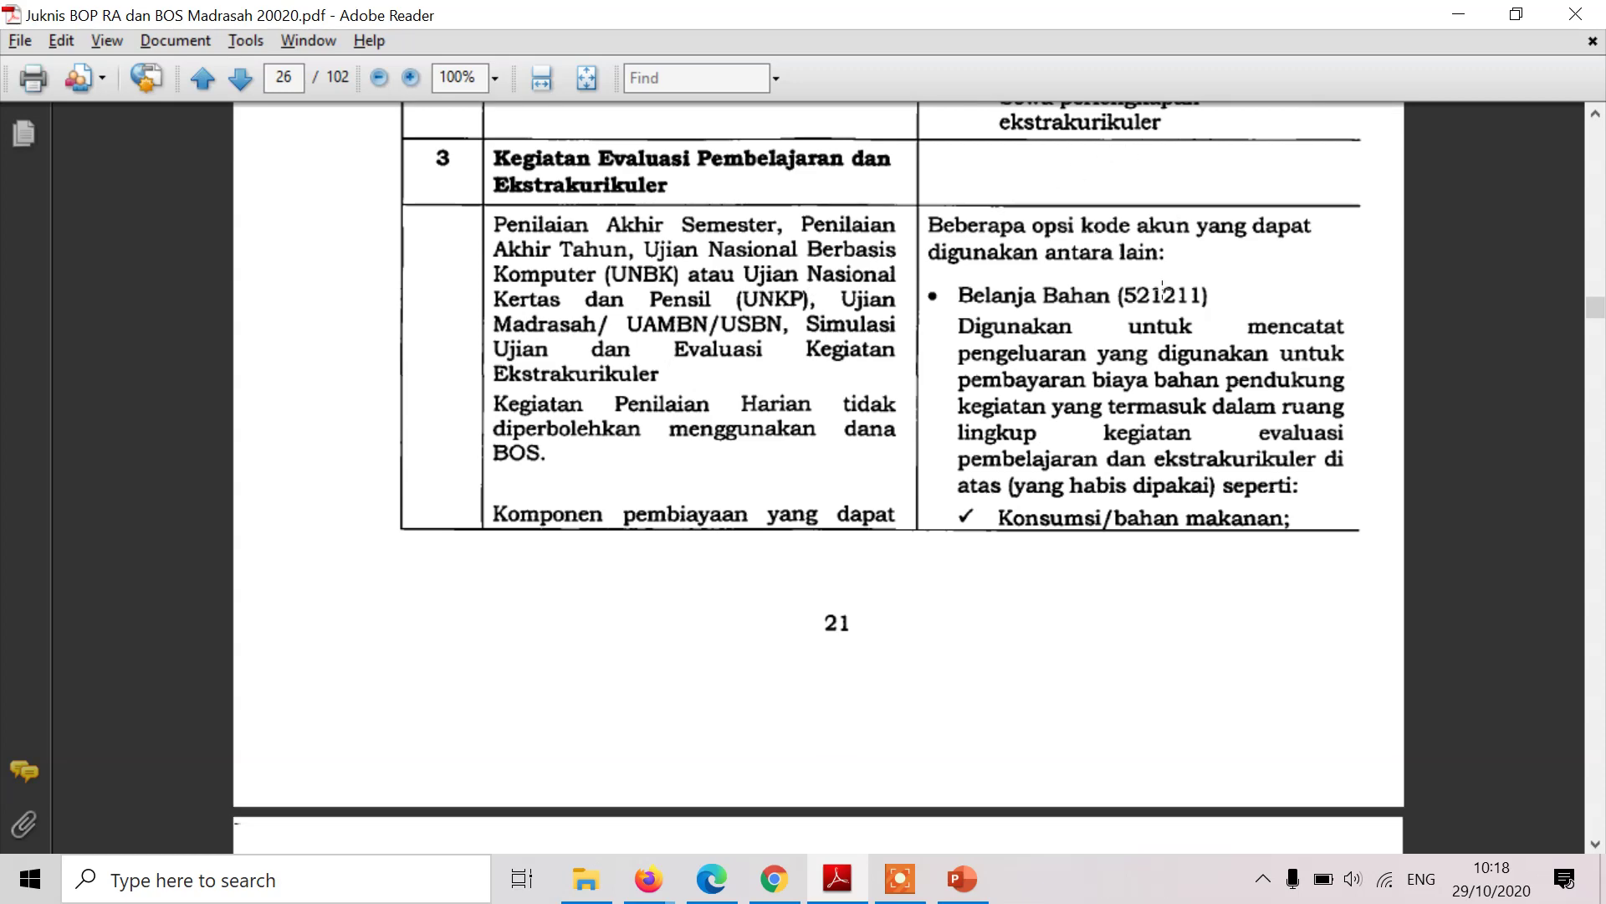
scroll(1162, 293, "down", 14)
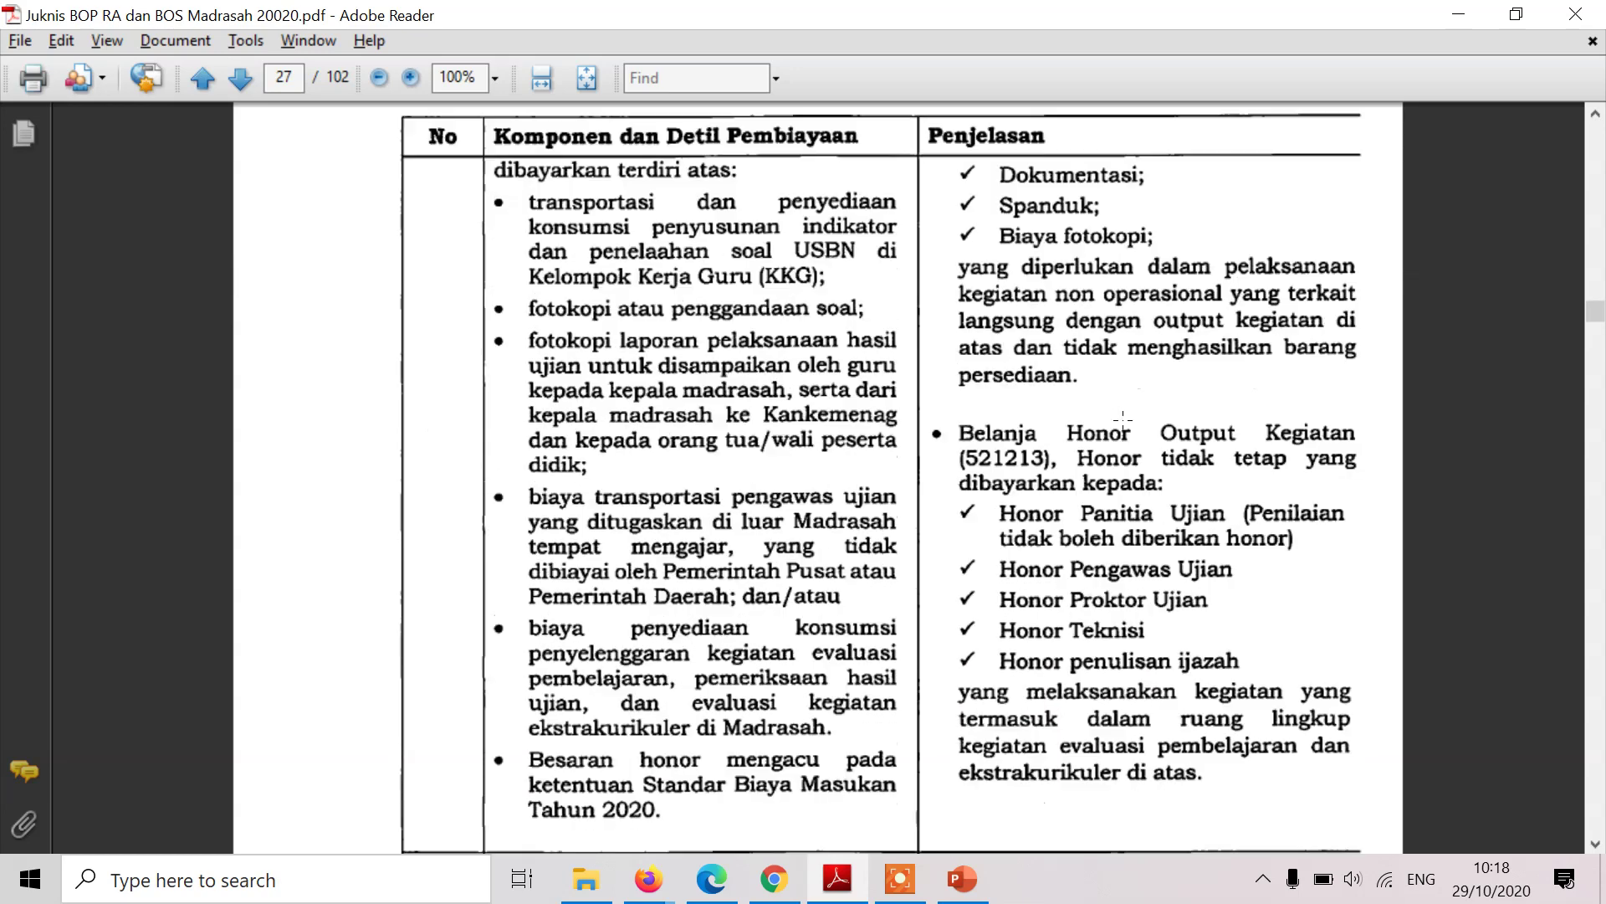
scroll(1123, 416, "down", 1)
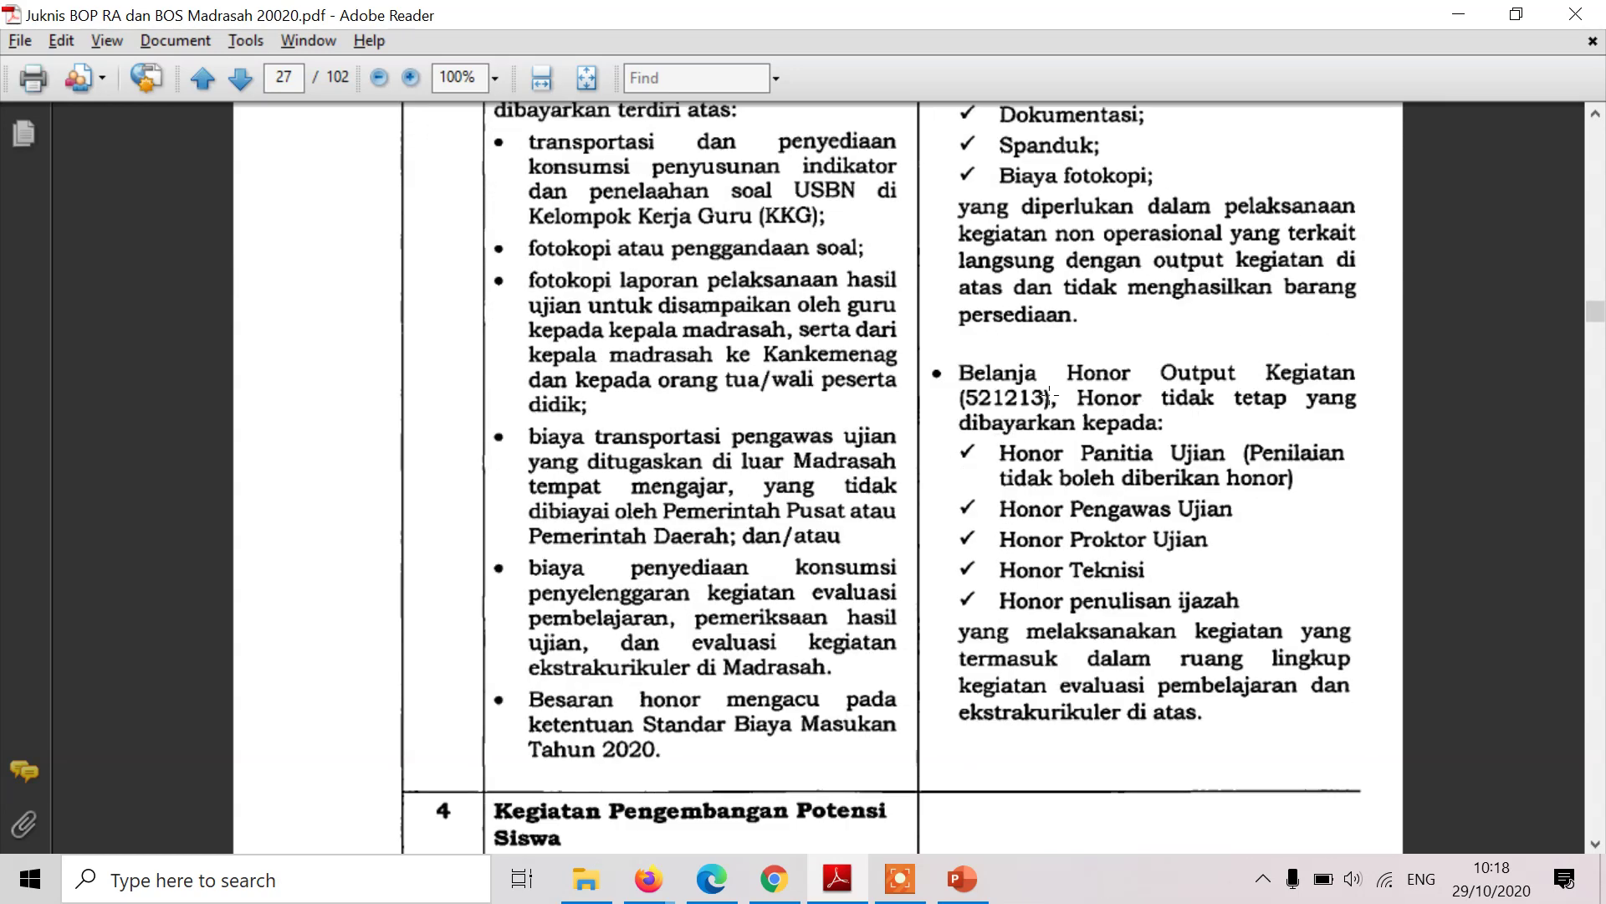
key("alt+Tab")
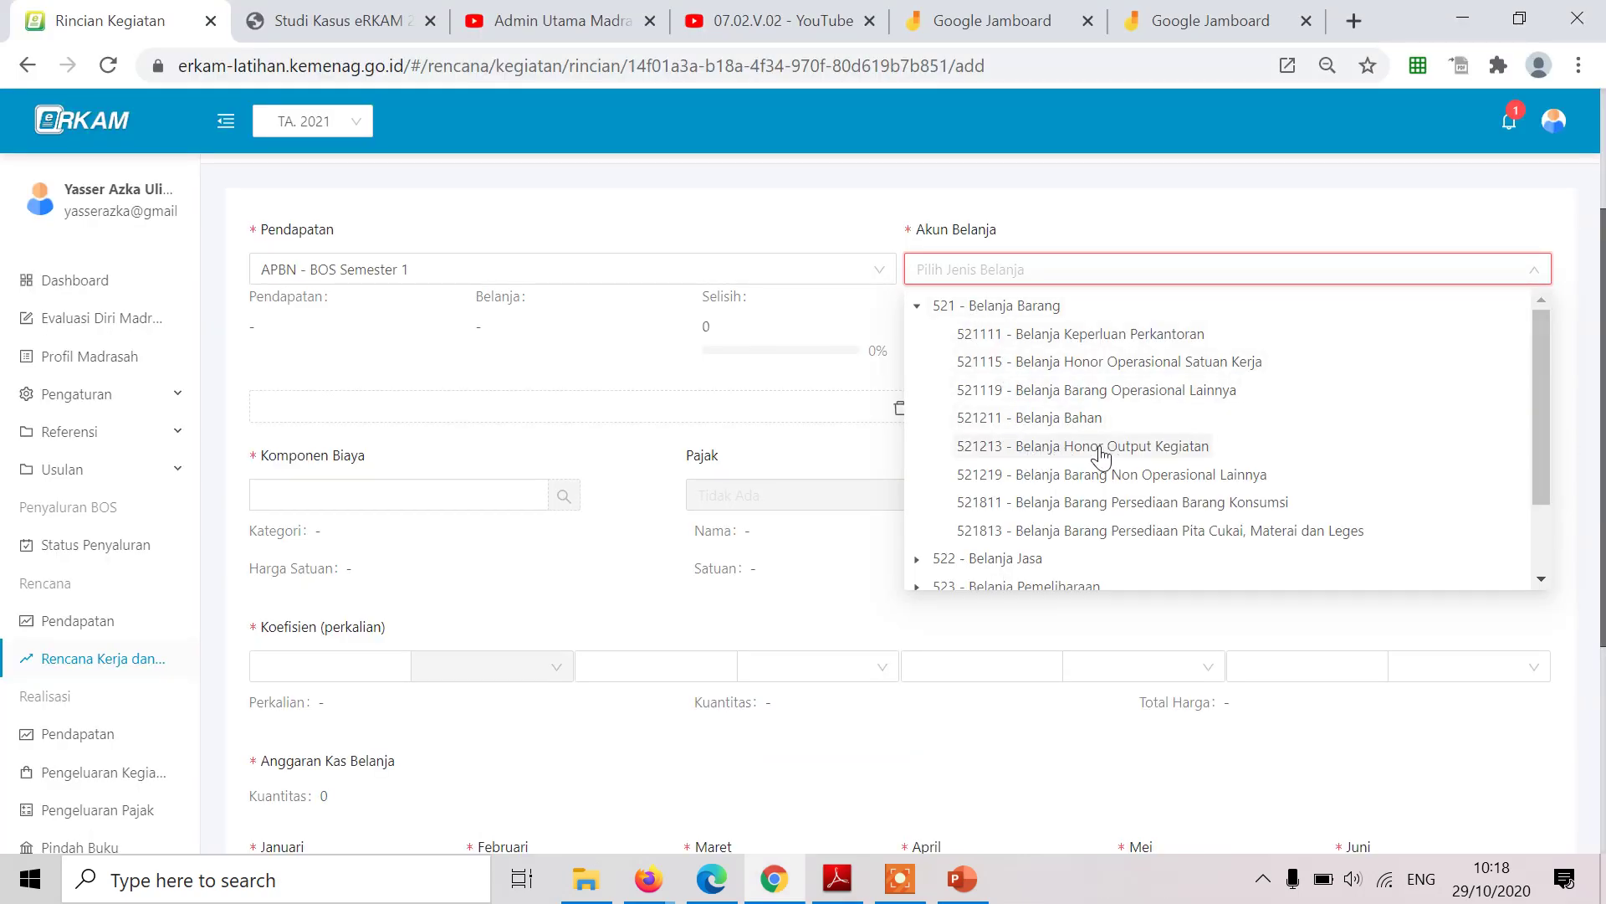
left_click(1133, 450)
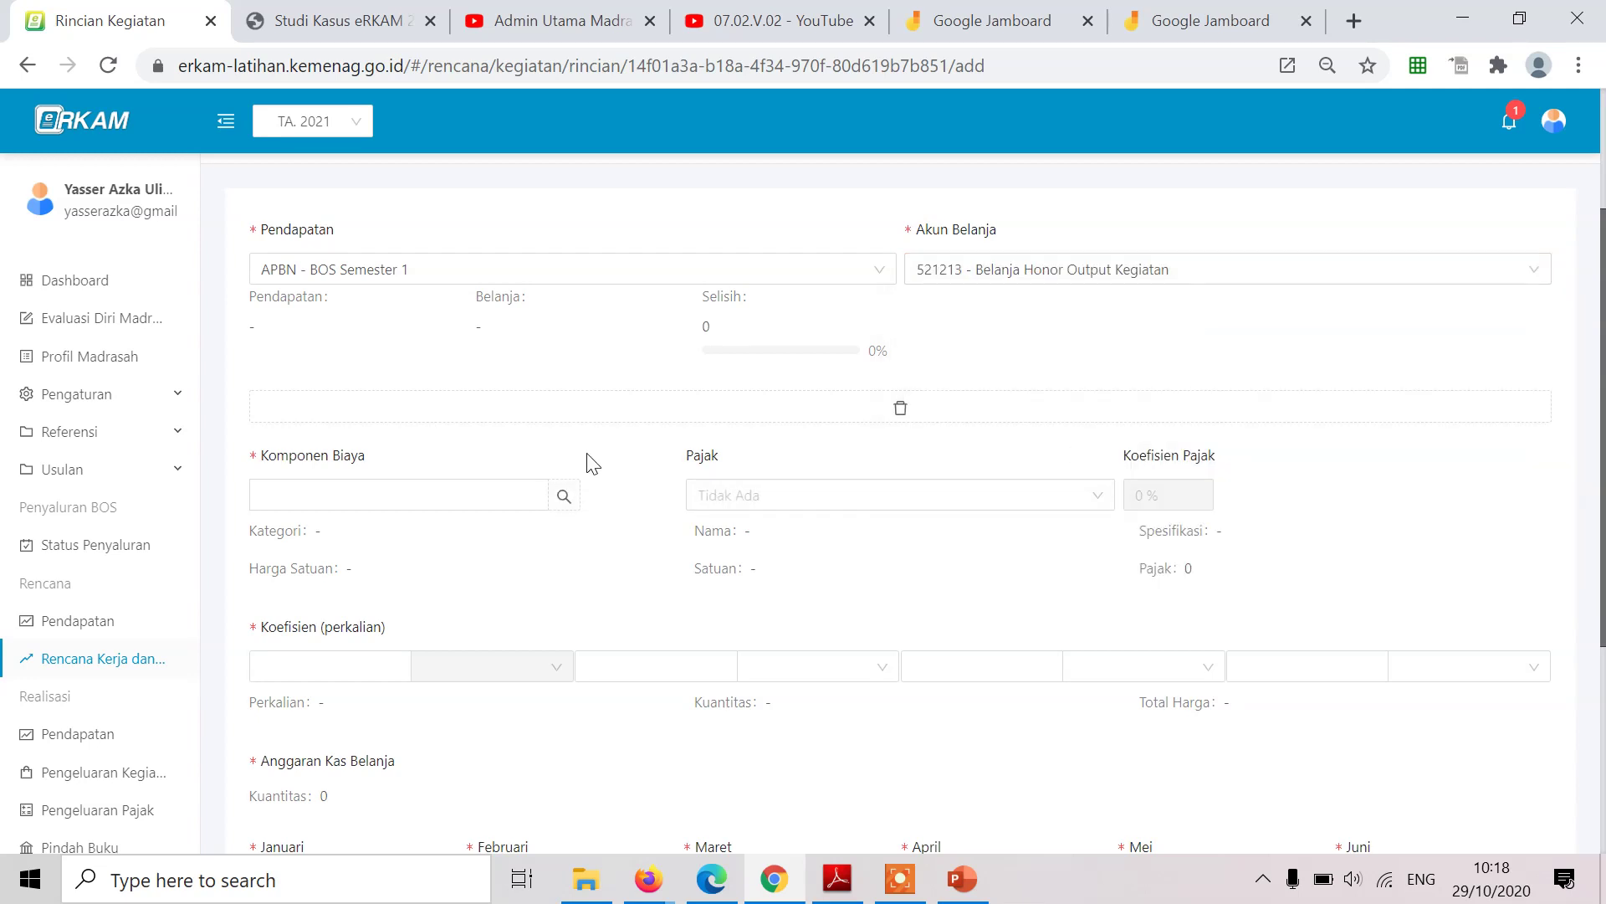
Open the Komponen Biaya list and compare the honor components on both pages with the PAS items in the case study PDF.
scroll(445, 469, "down", 1)
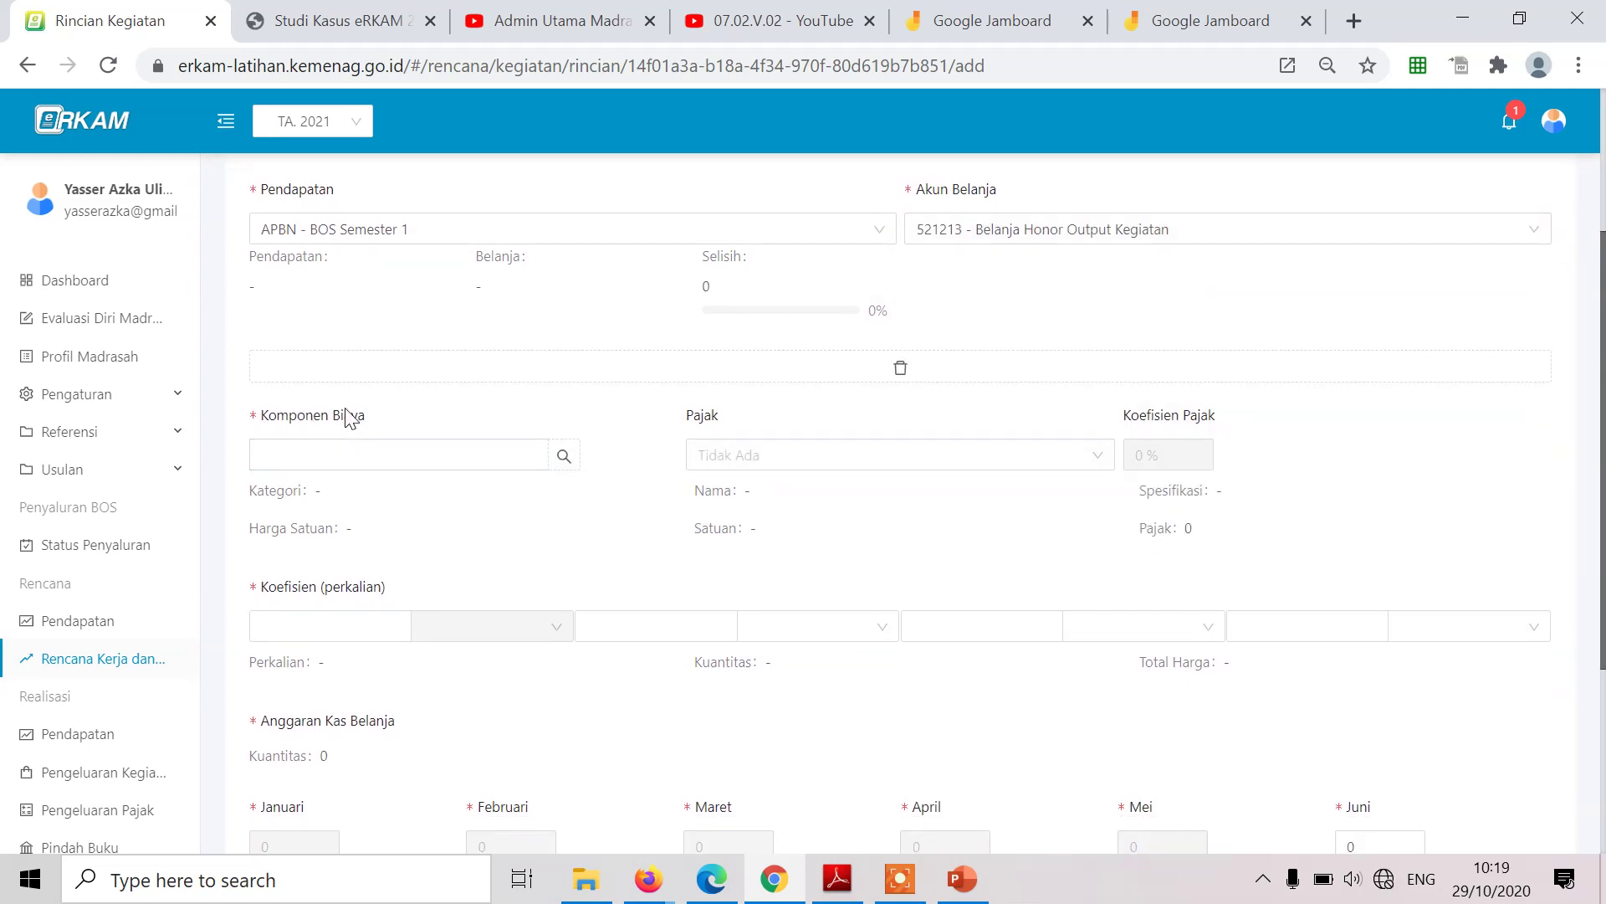
left_click(567, 464)
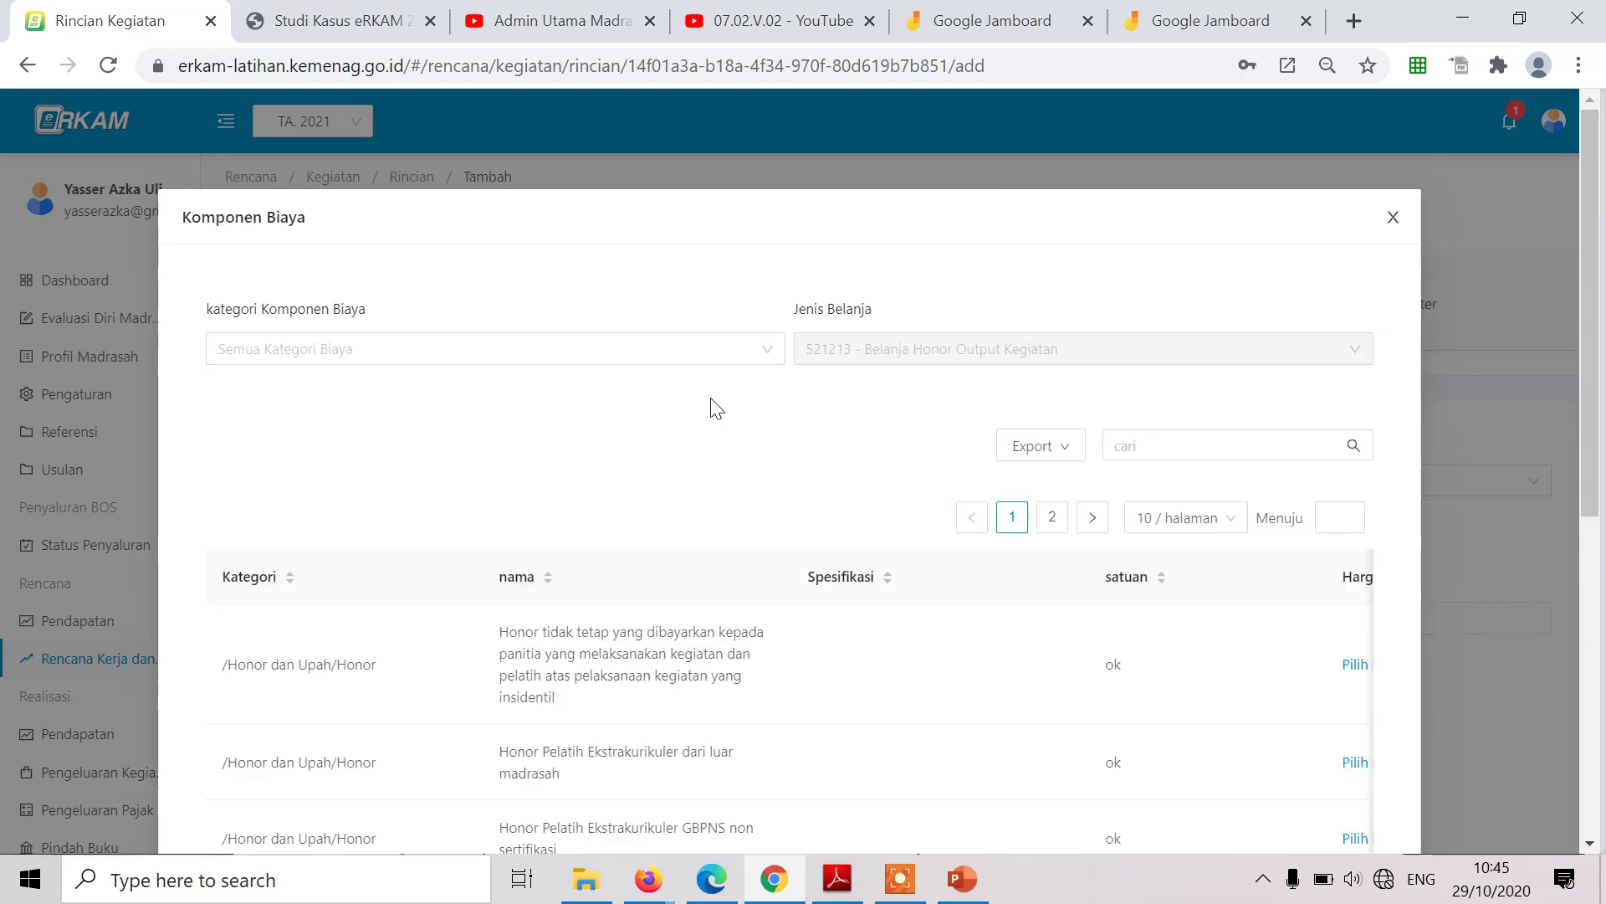
scroll(720, 498, "down", 2)
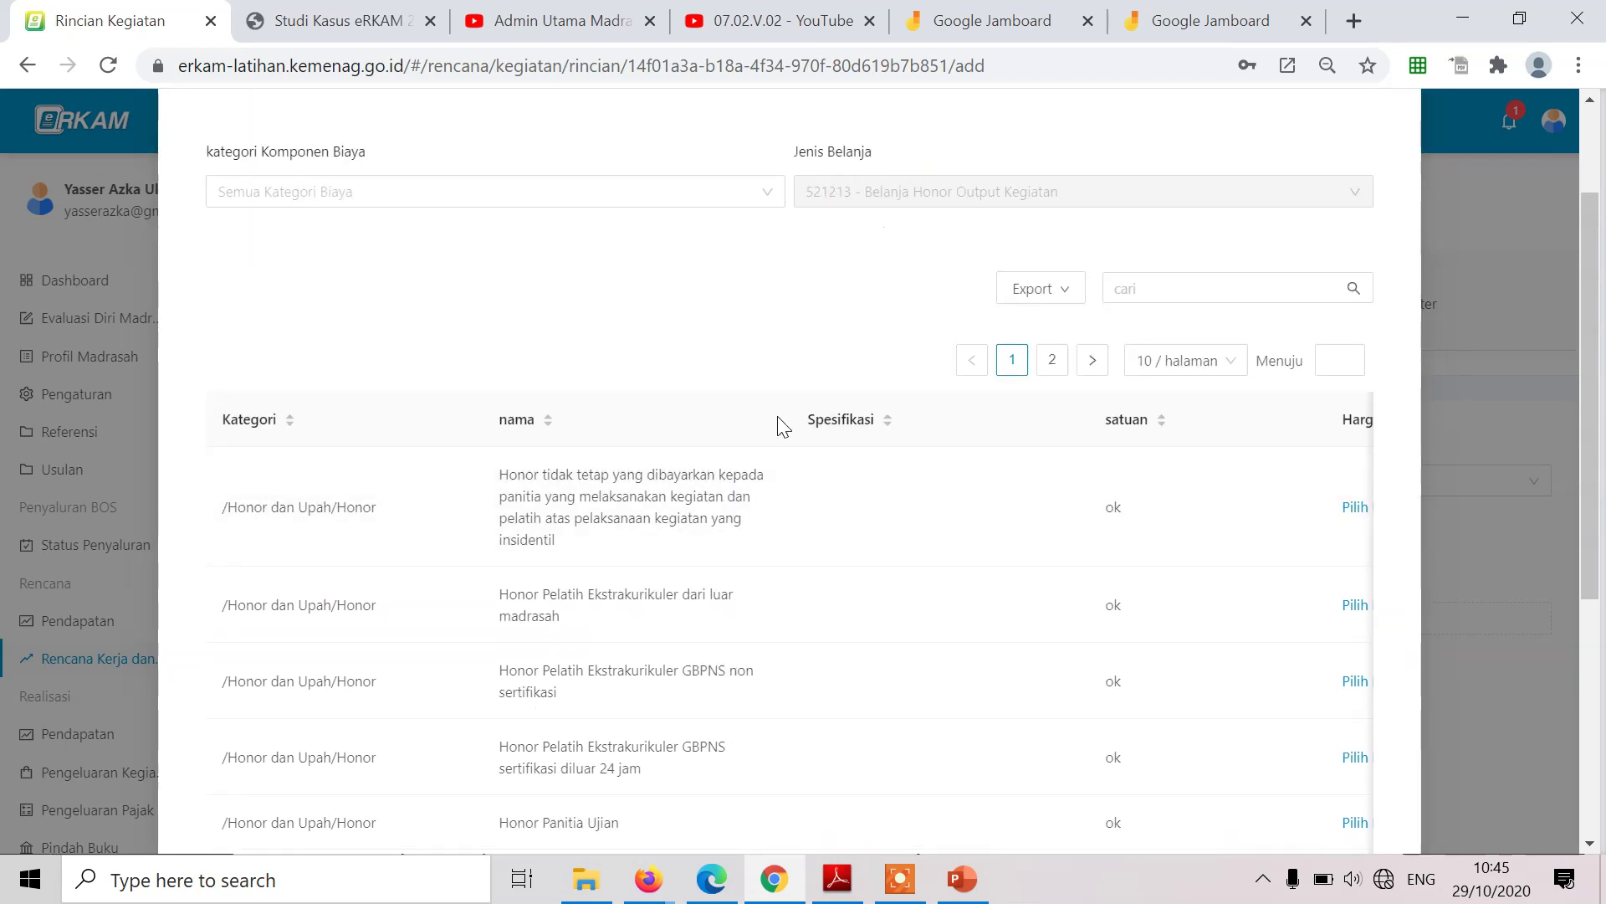
scroll(747, 596, "down", 3)
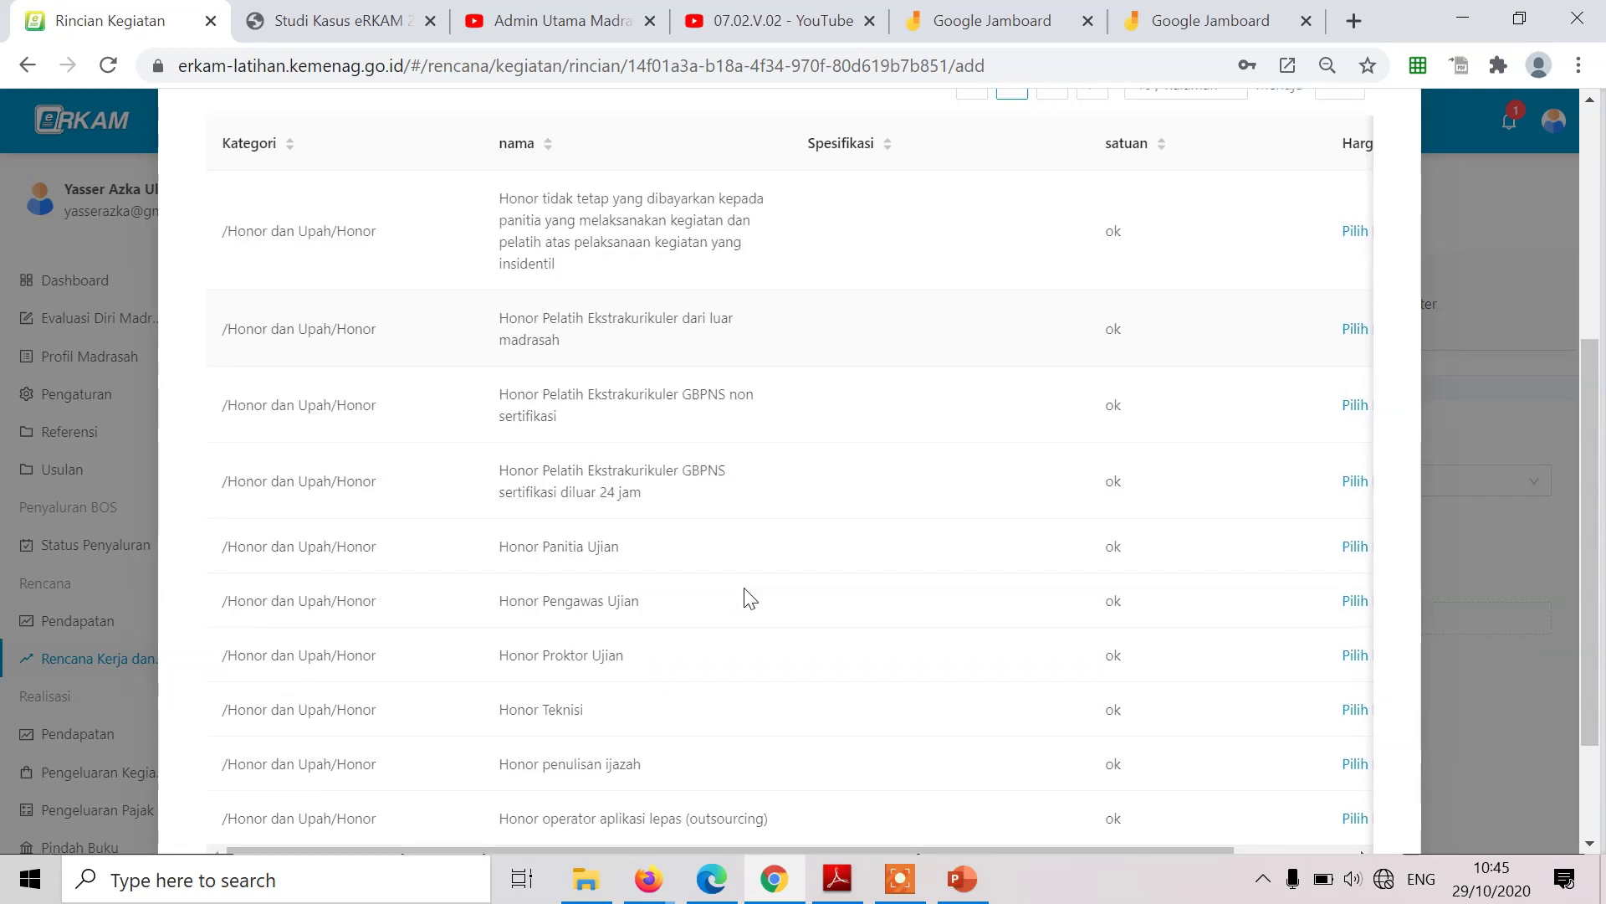
scroll(751, 597, "down", 1)
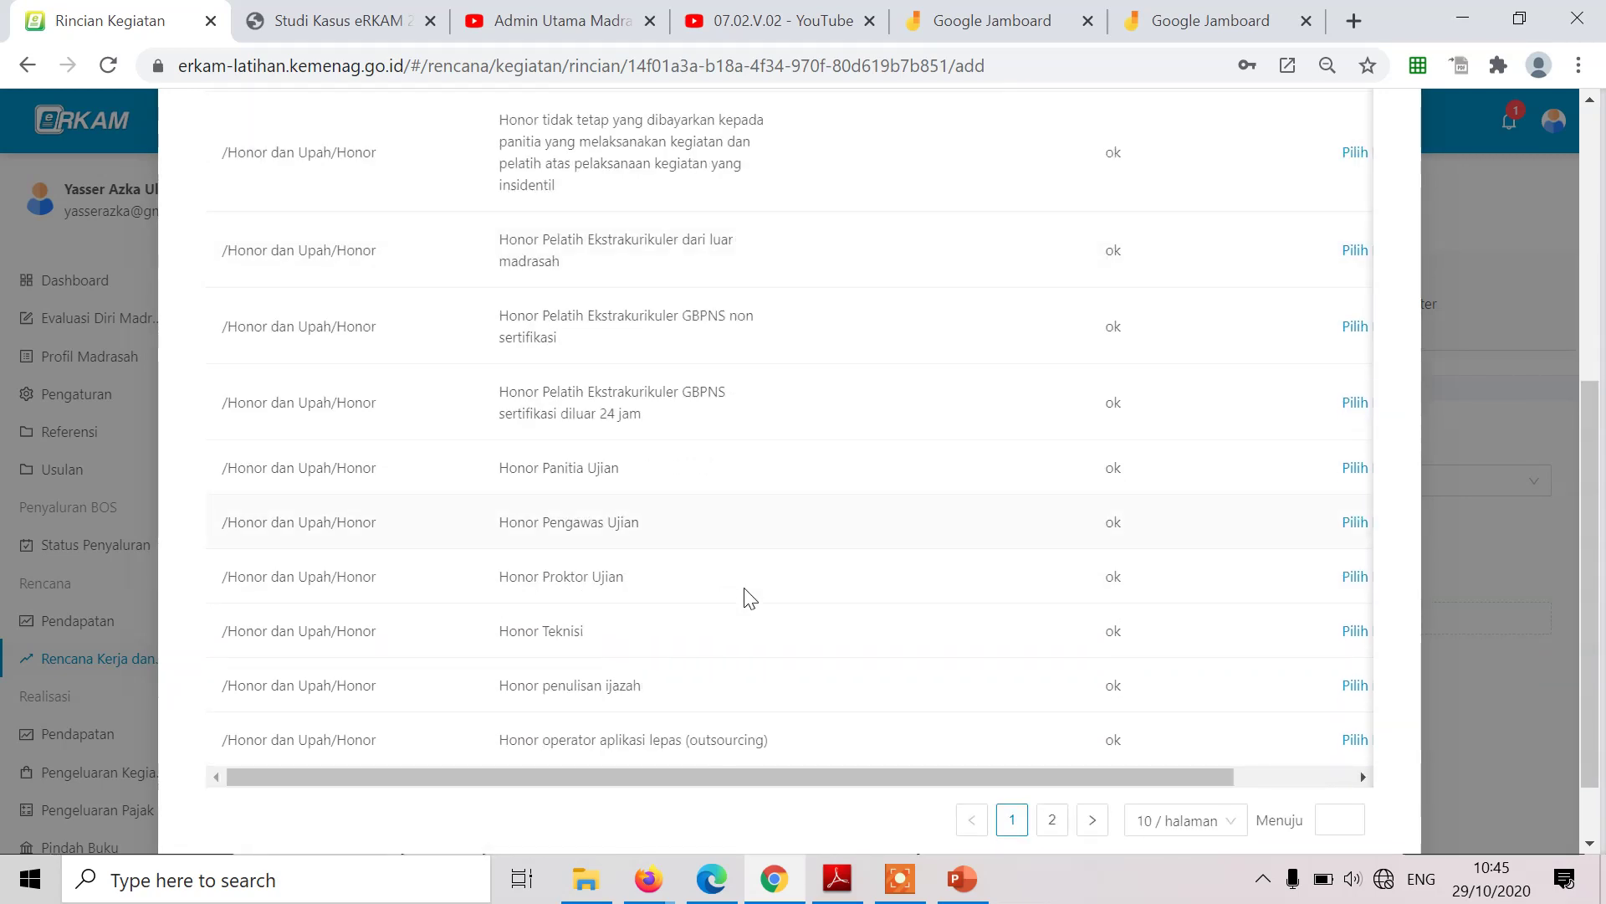
left_click(1055, 820)
left_click(370, 8)
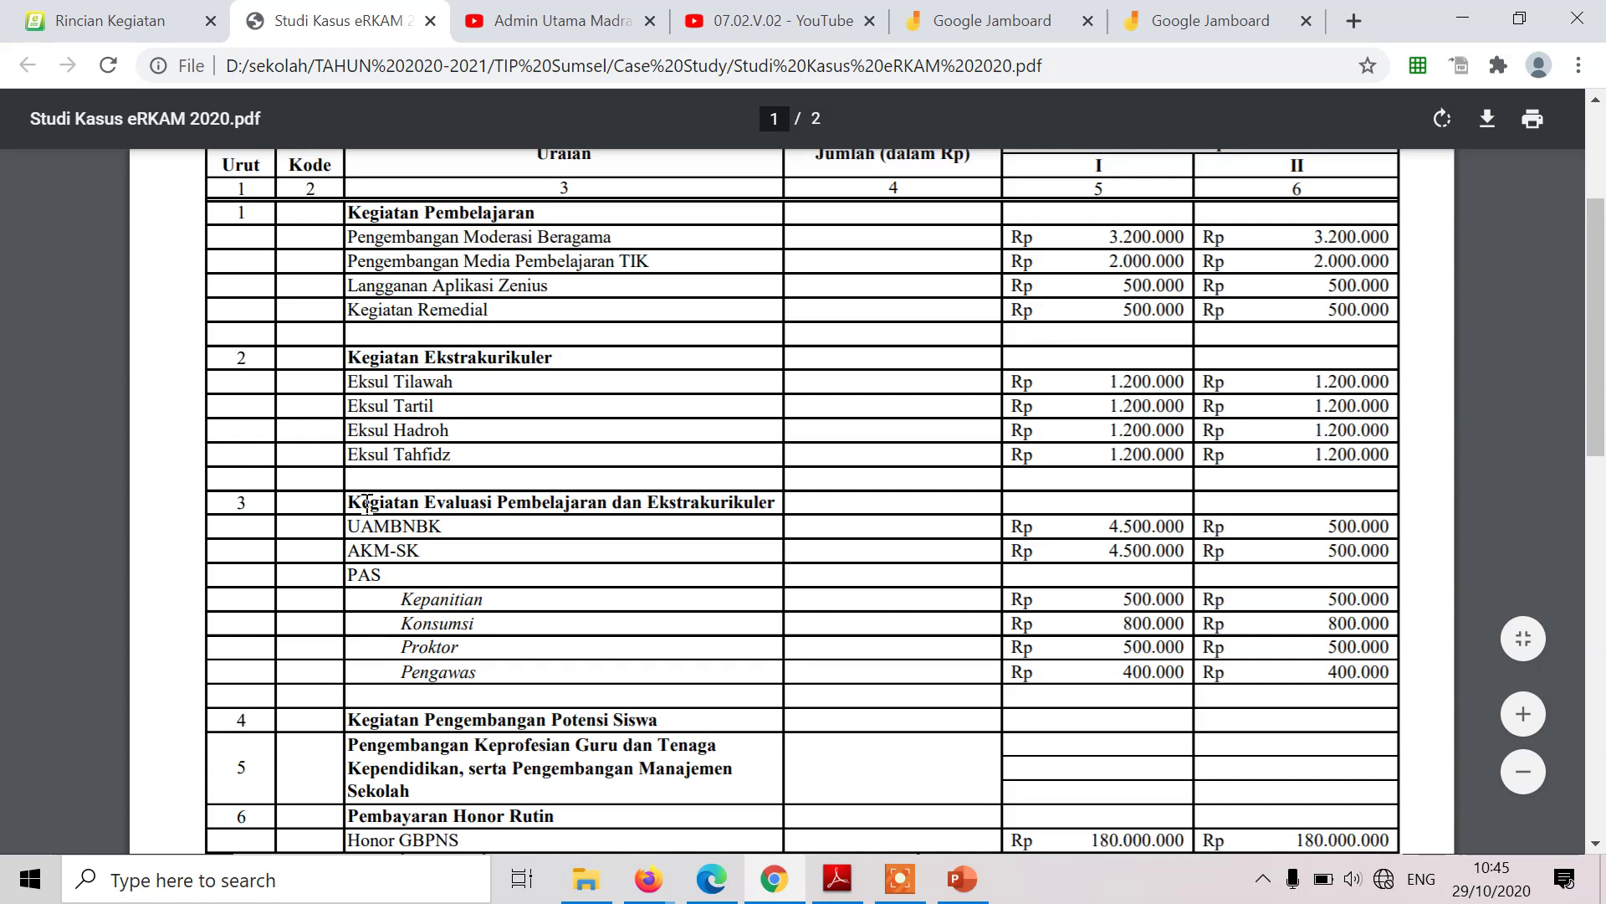
left_click(118, 13)
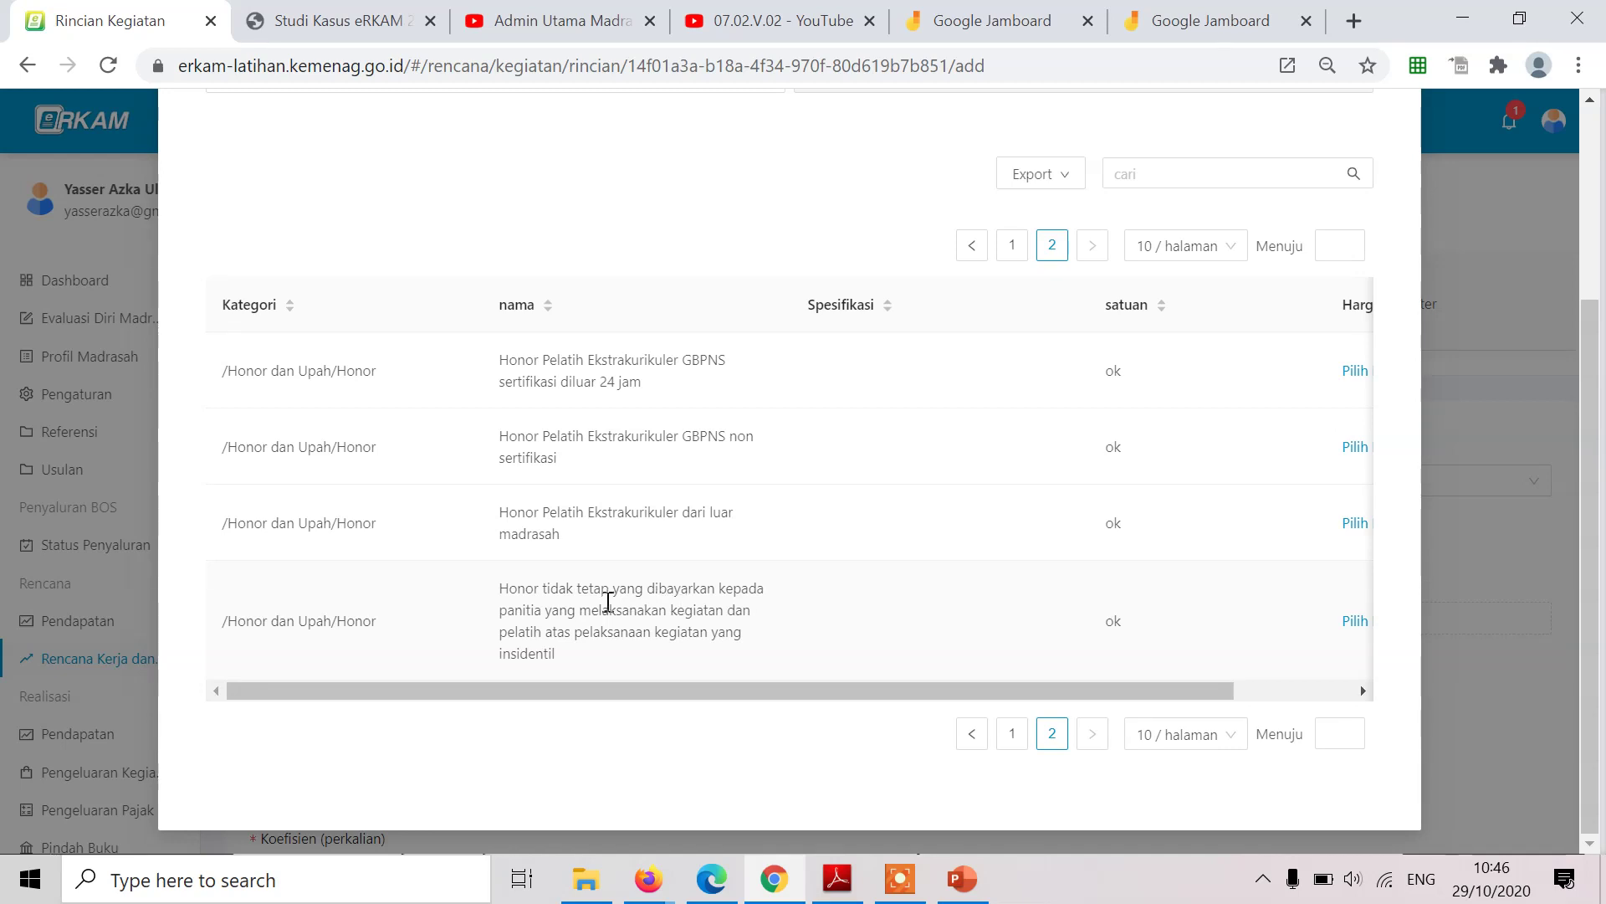
Choose the "Honor tidak tetap yang dibayarkan kepada panitia" component as Komponen Biaya with a custom Harga Satuan of 250000.
left_click_drag(509, 590, 678, 604)
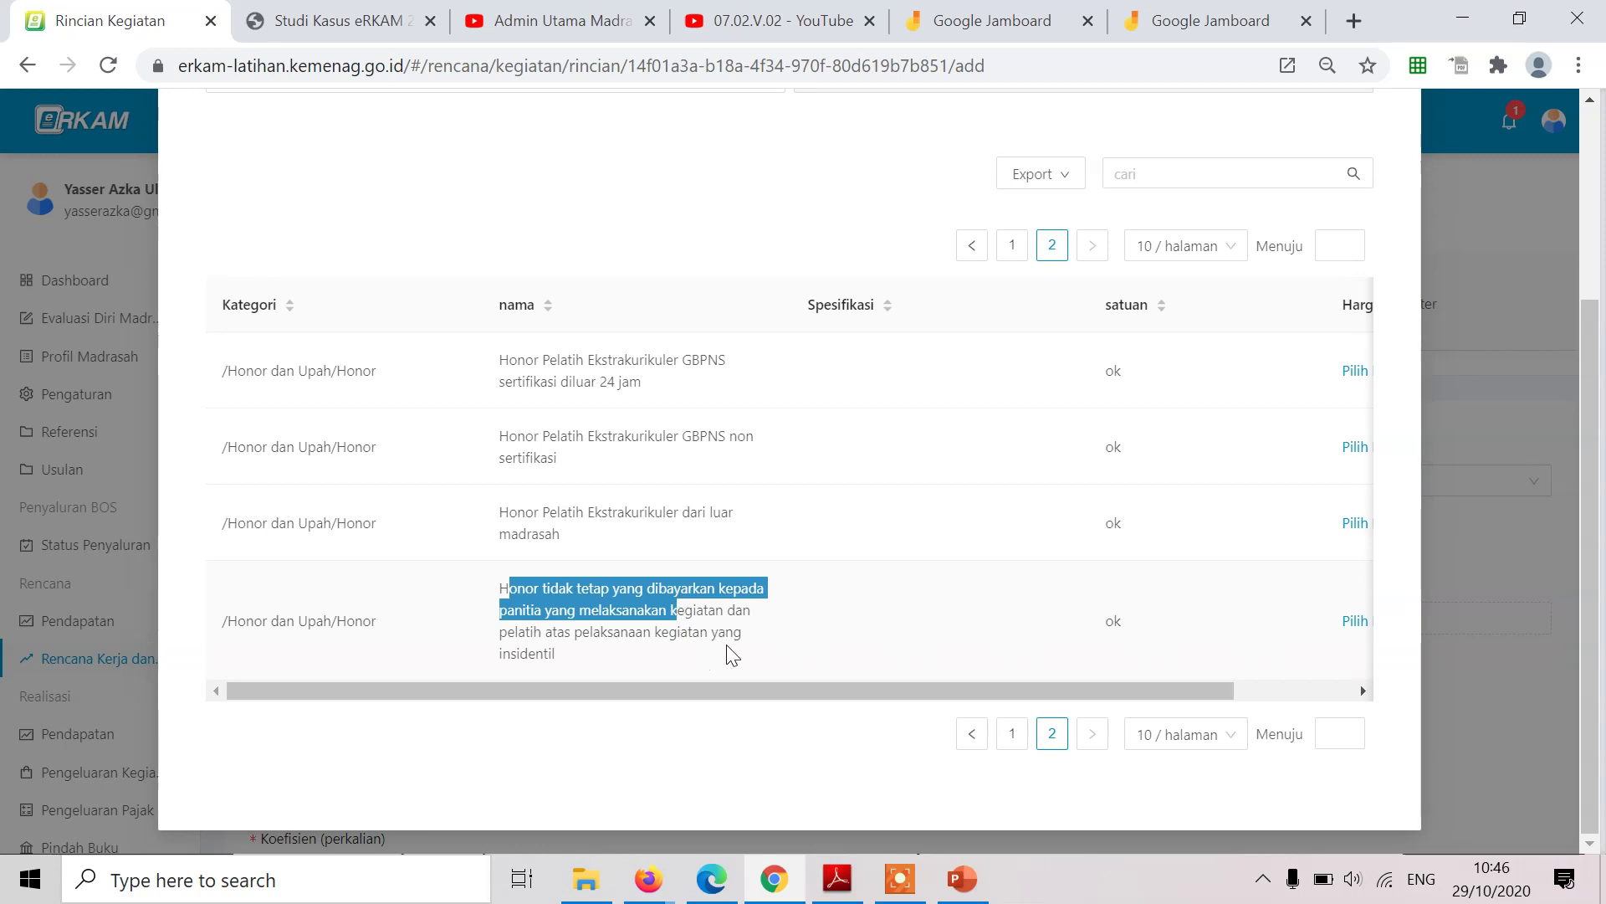
left_click_drag(986, 701, 1152, 692)
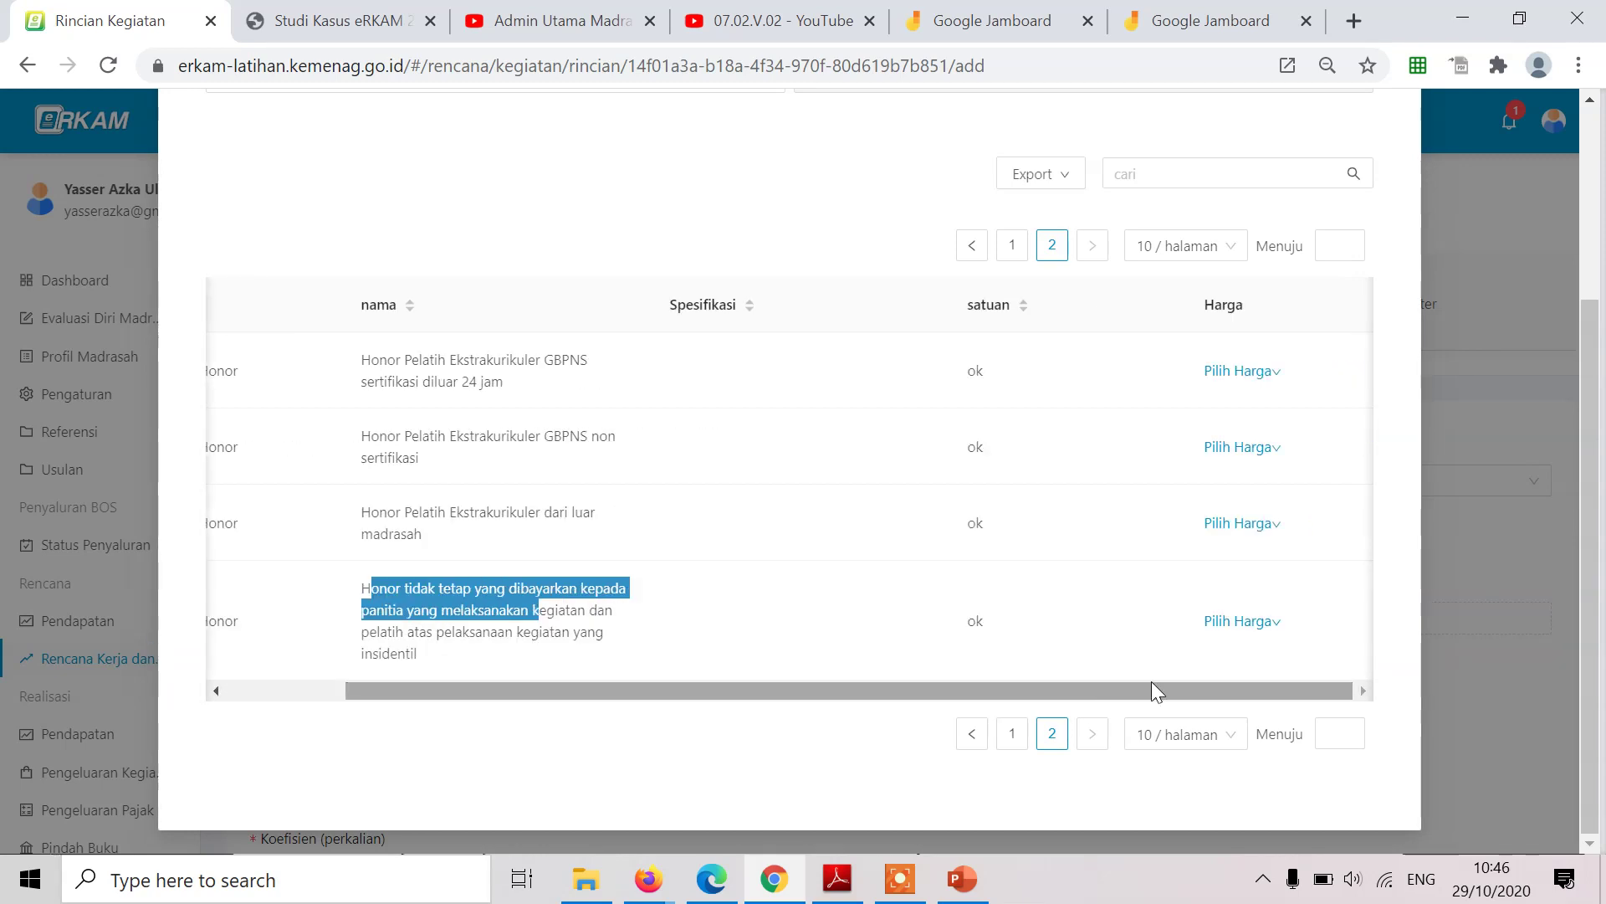
left_click(1276, 640)
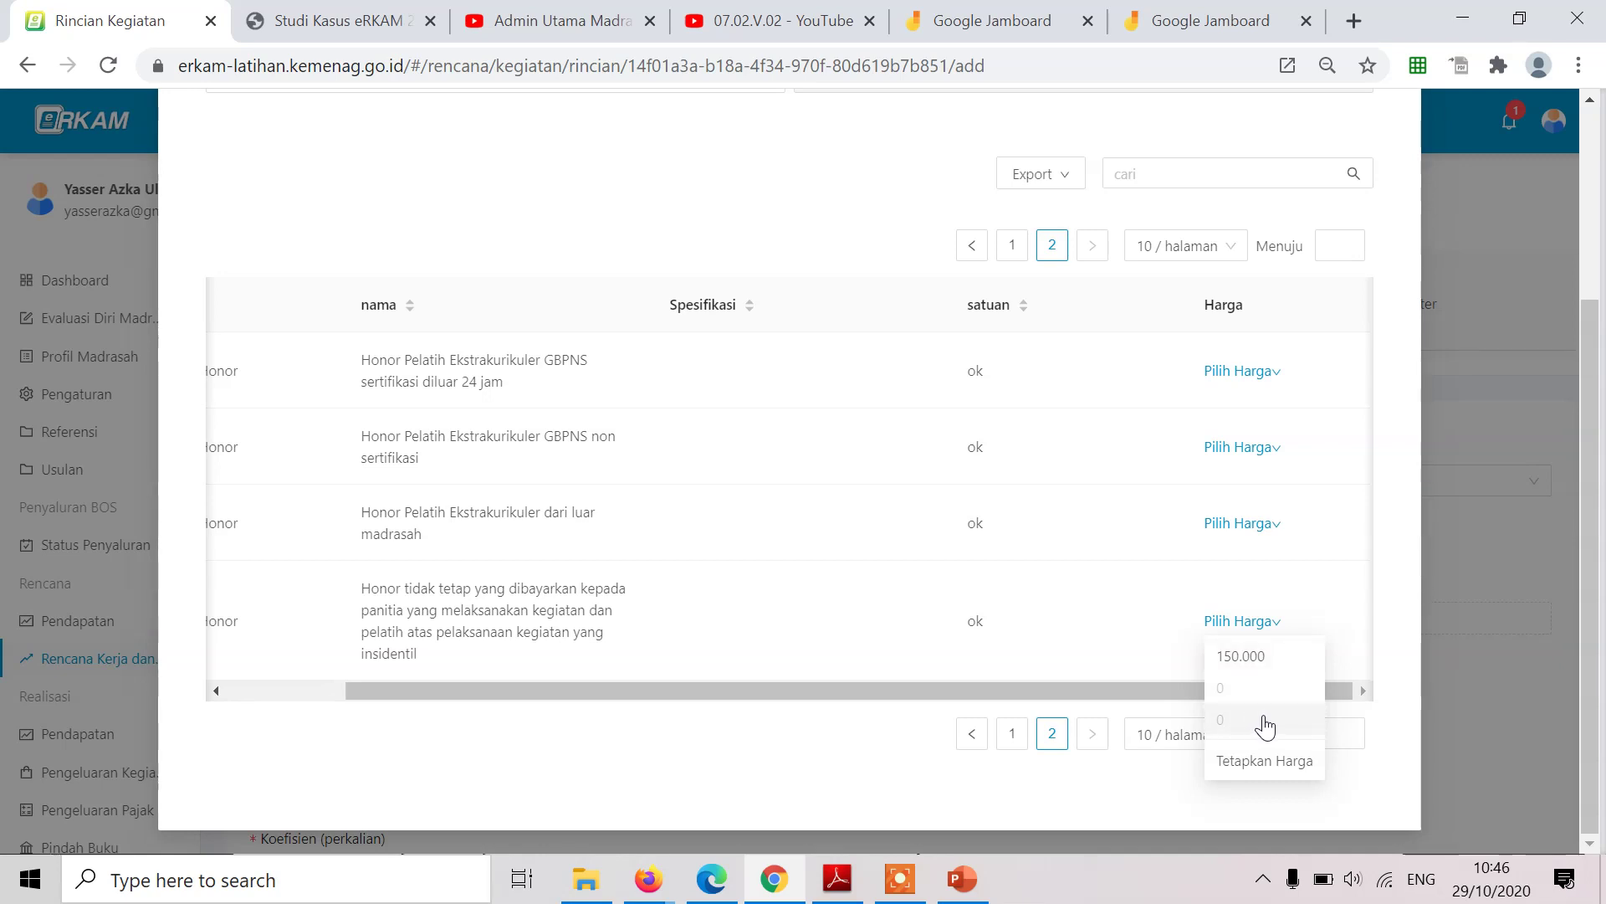
left_click(1288, 761)
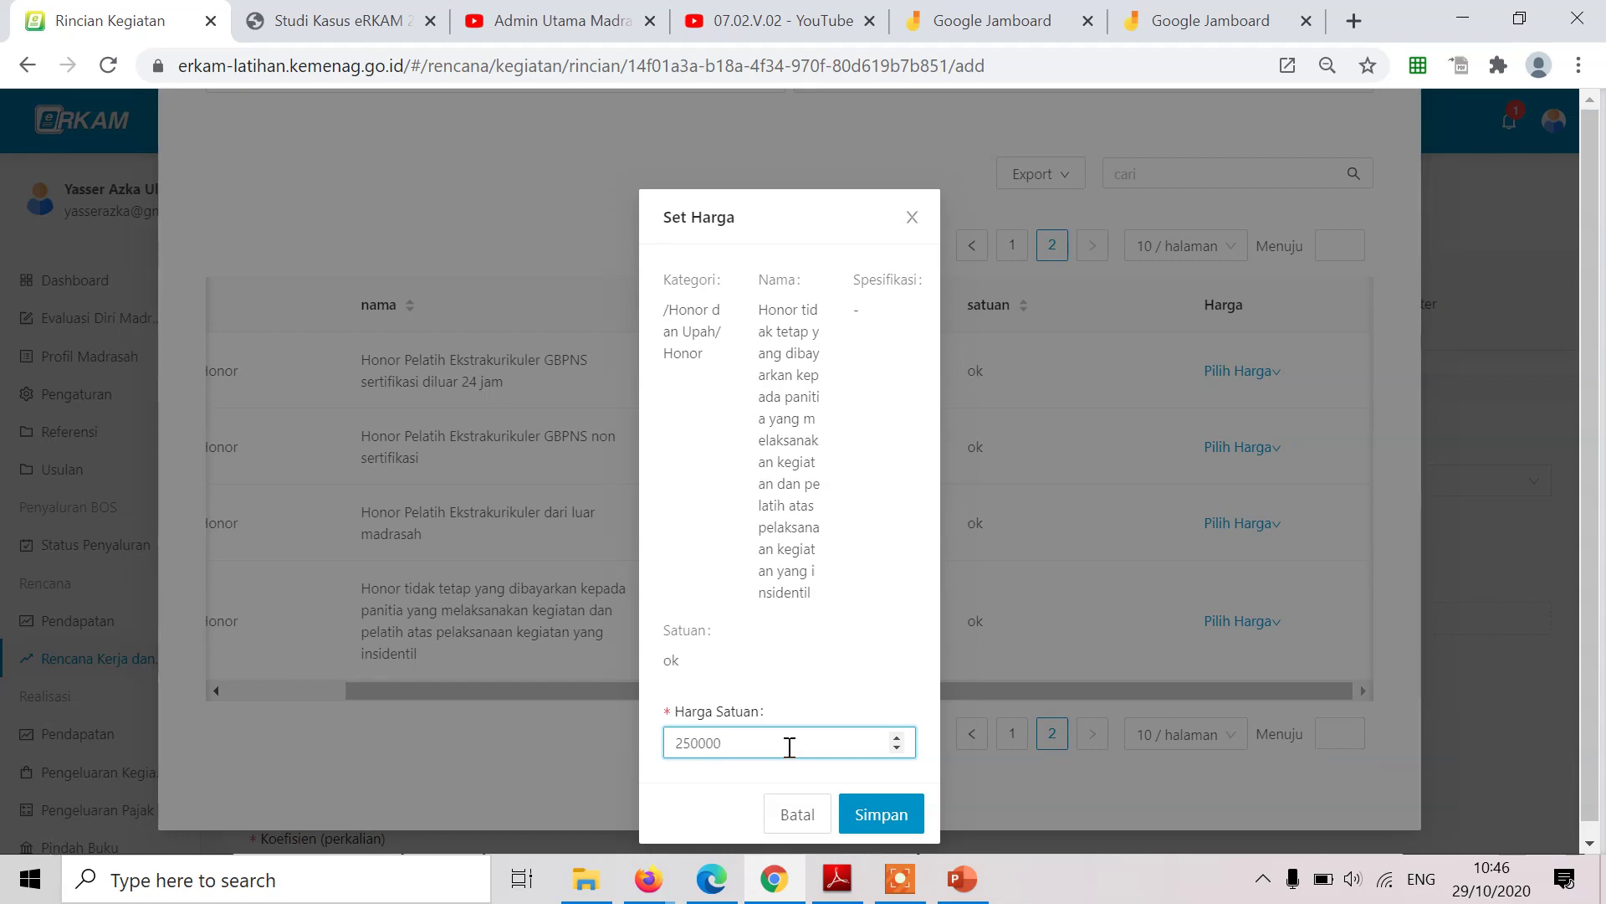
left_click(887, 811)
left_click(985, 663)
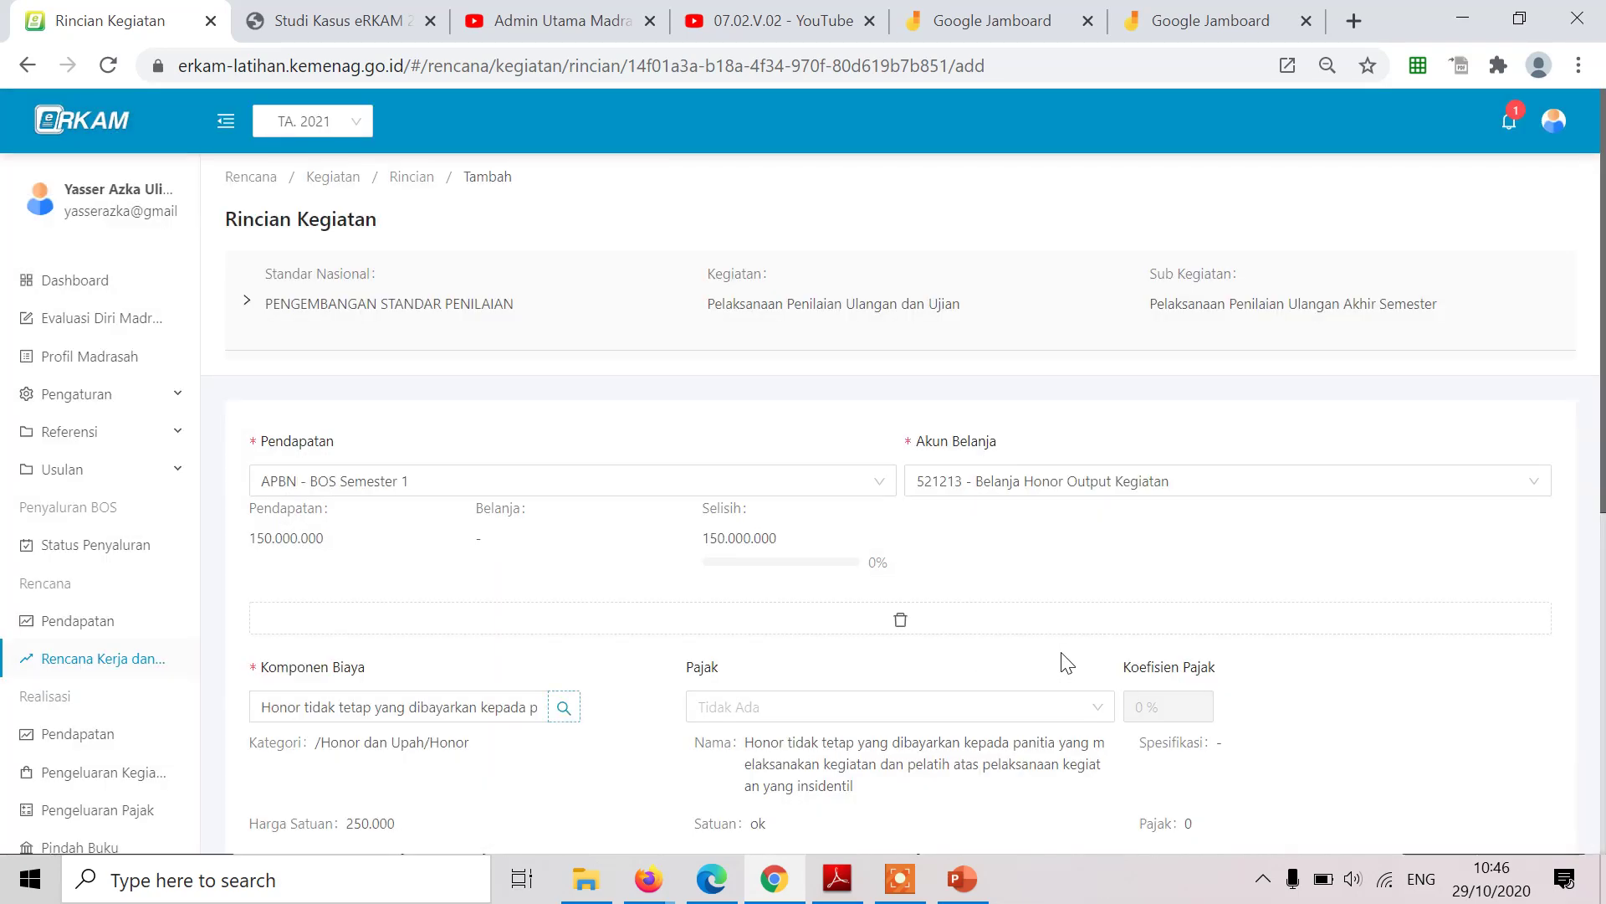
Try PPN as the Pajak of the honor component, and clear the selection again.
scroll(686, 607, "down", 3)
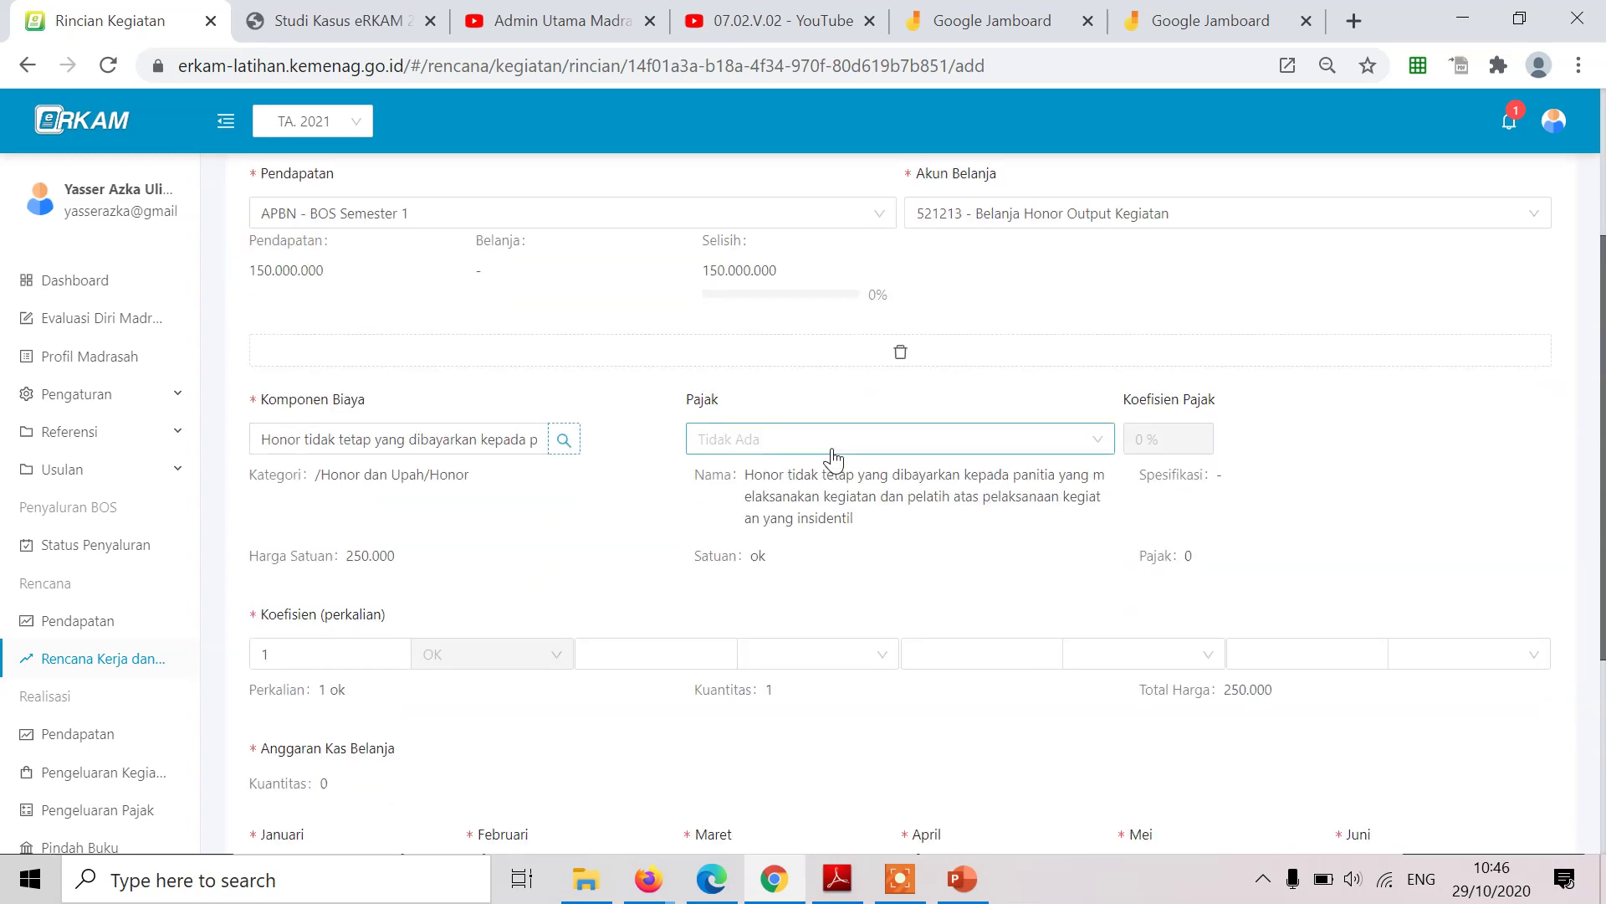
left_click(782, 443)
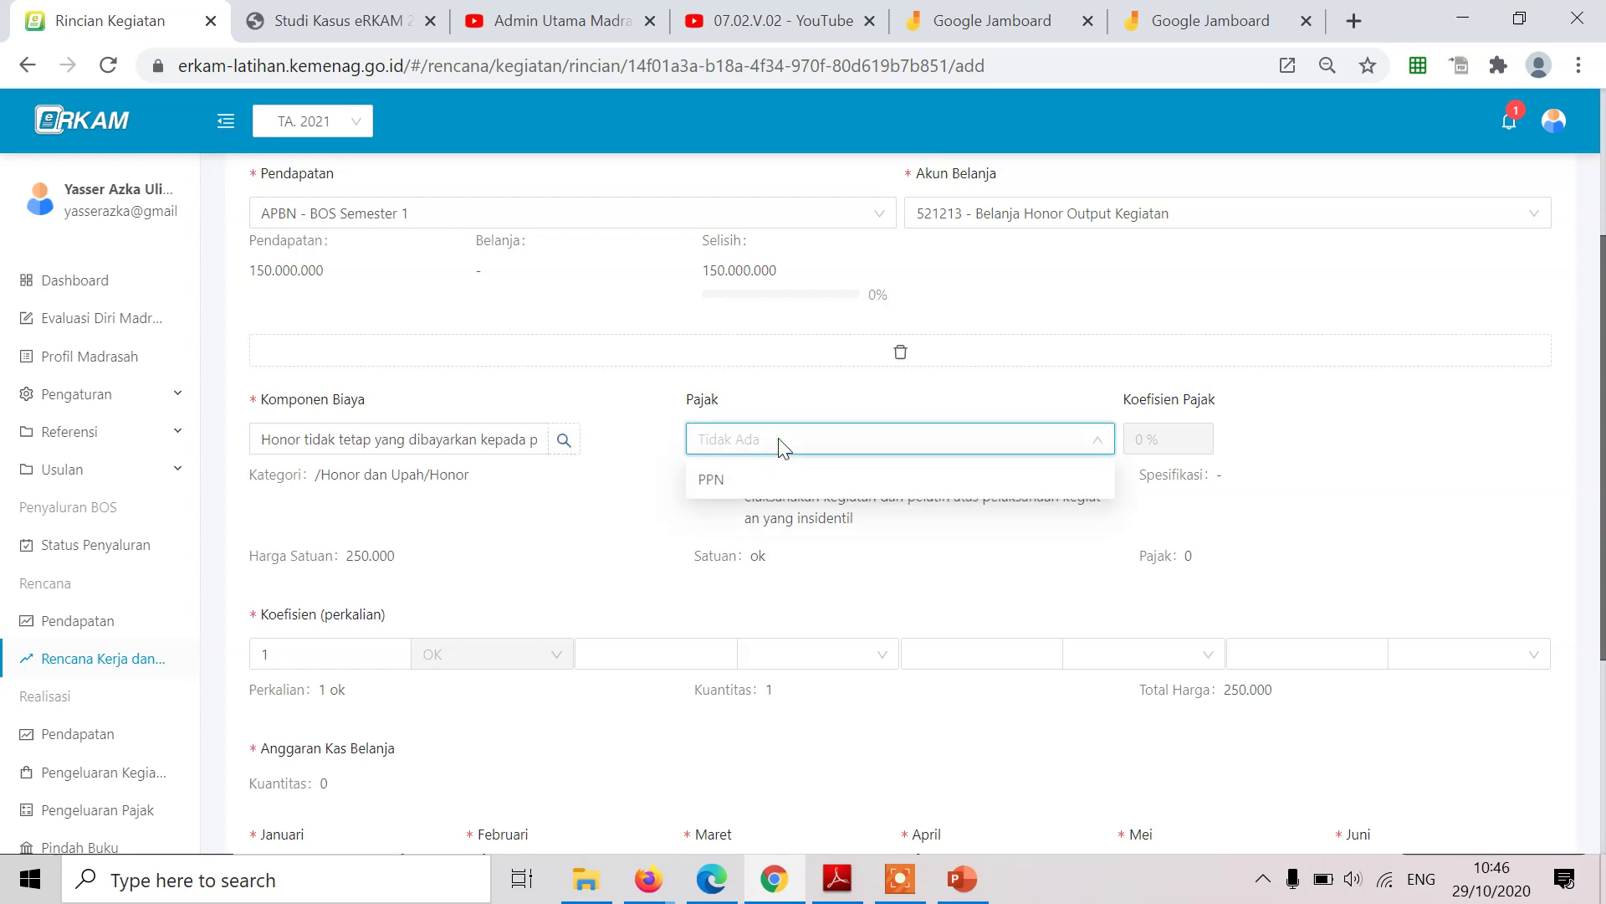
left_click(778, 484)
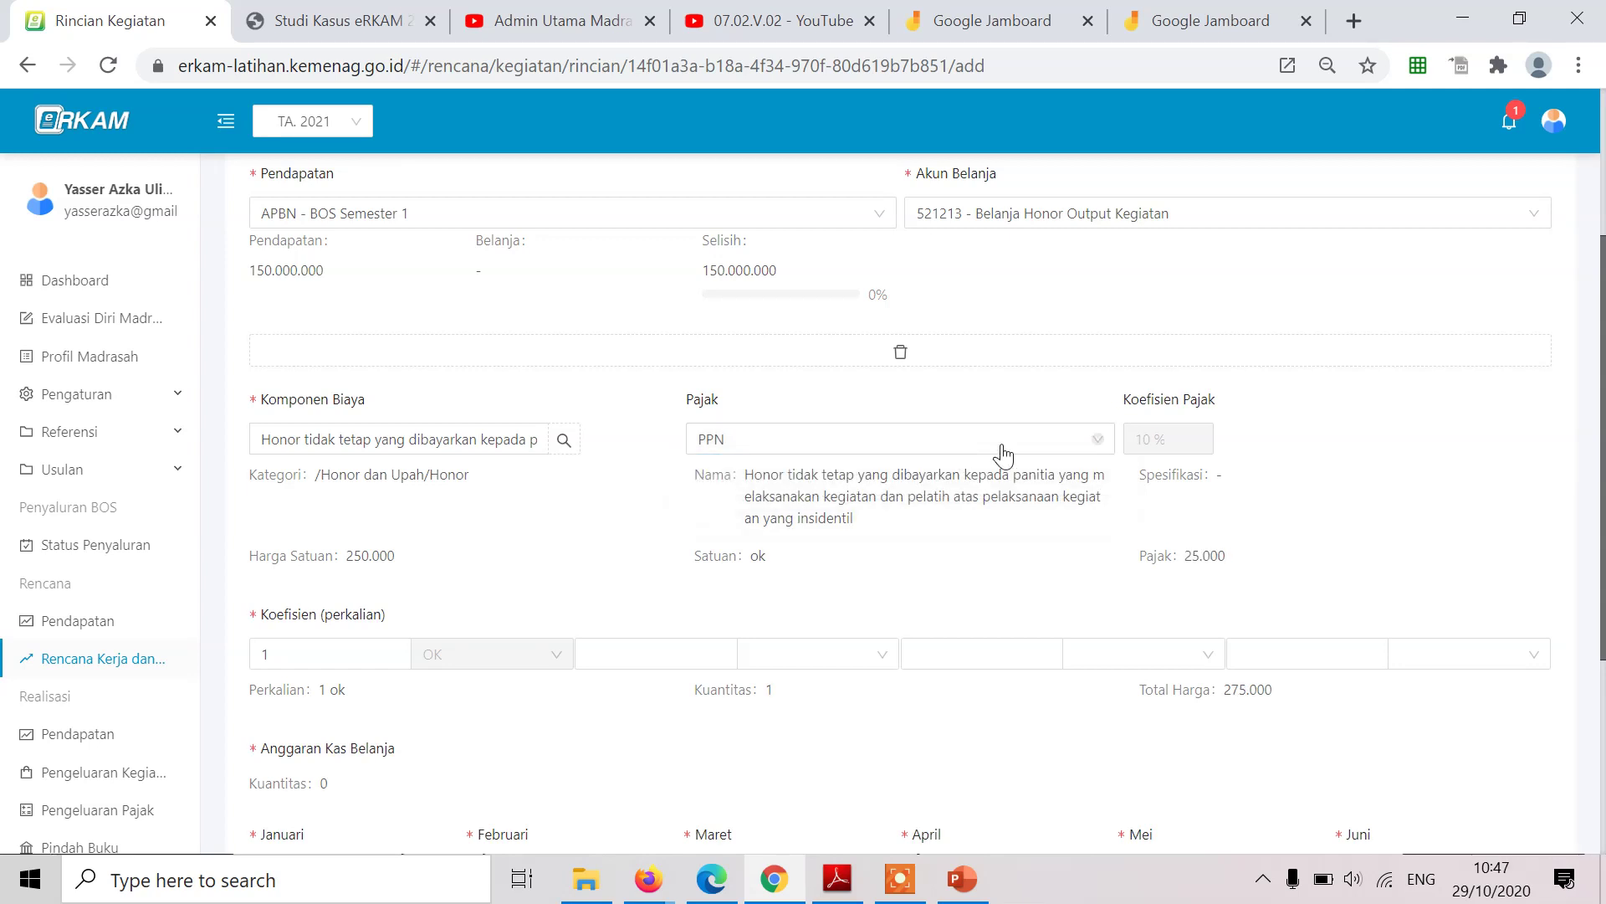
left_click(1096, 439)
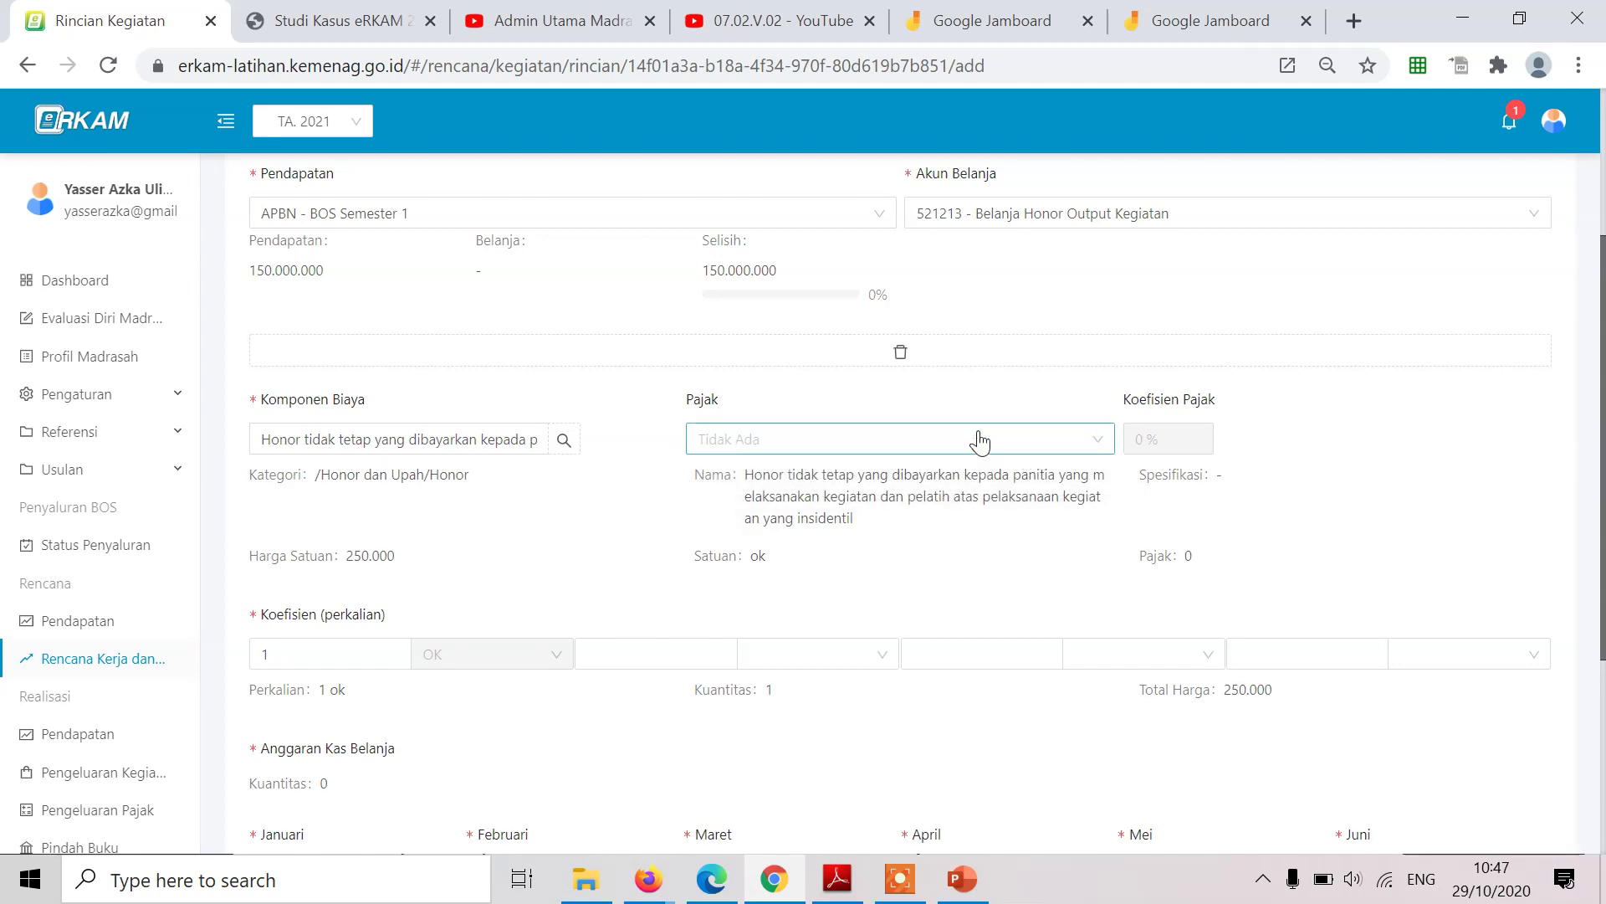
Check the tax obligations on honor payments in the Juknis BOS PDF in Adobe Reader, and return to the Rincian Kegiatan form.
key("alt+Tab")
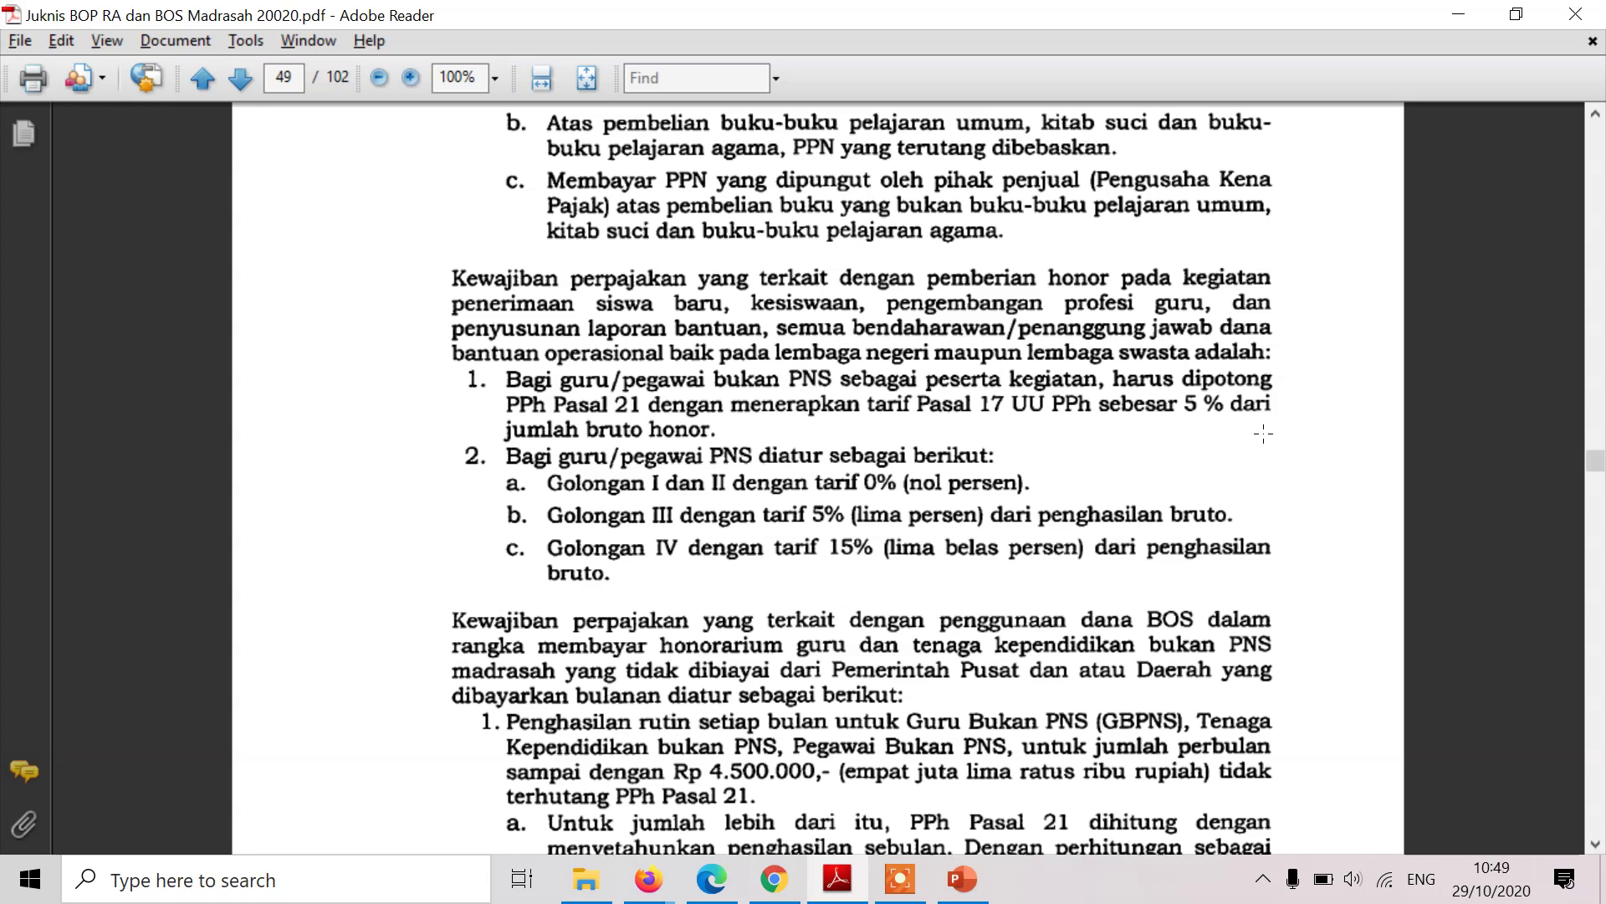
key("alt+Tab")
key("alt+Tab")
key("alt+Tab")
key("alt+Tab")
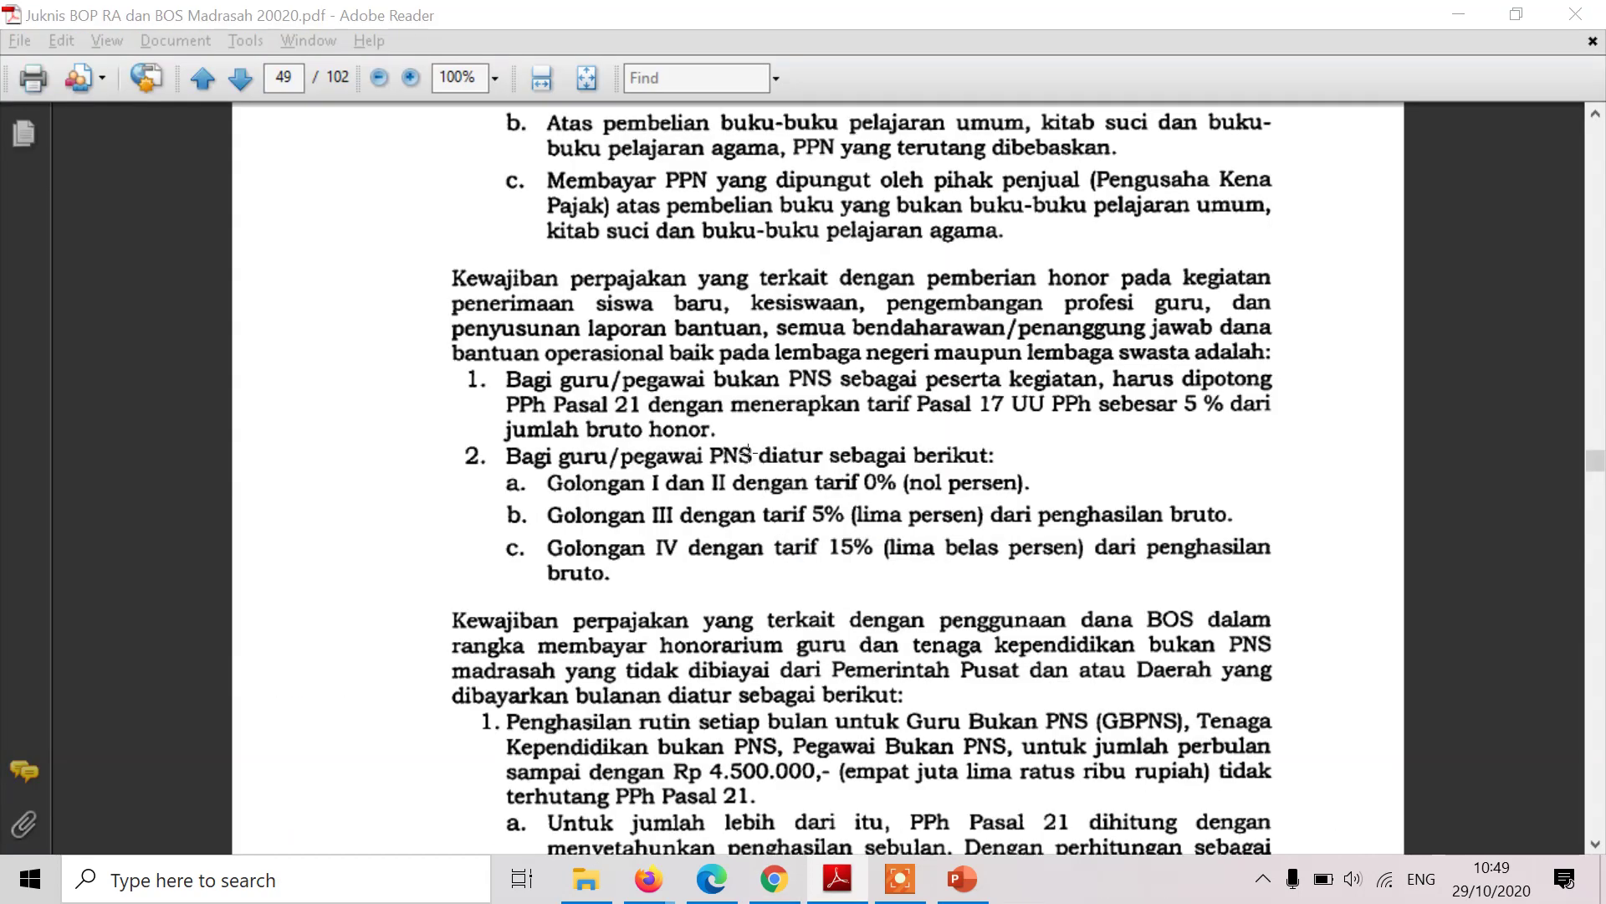
key("alt+Tab")
left_click(758, 431)
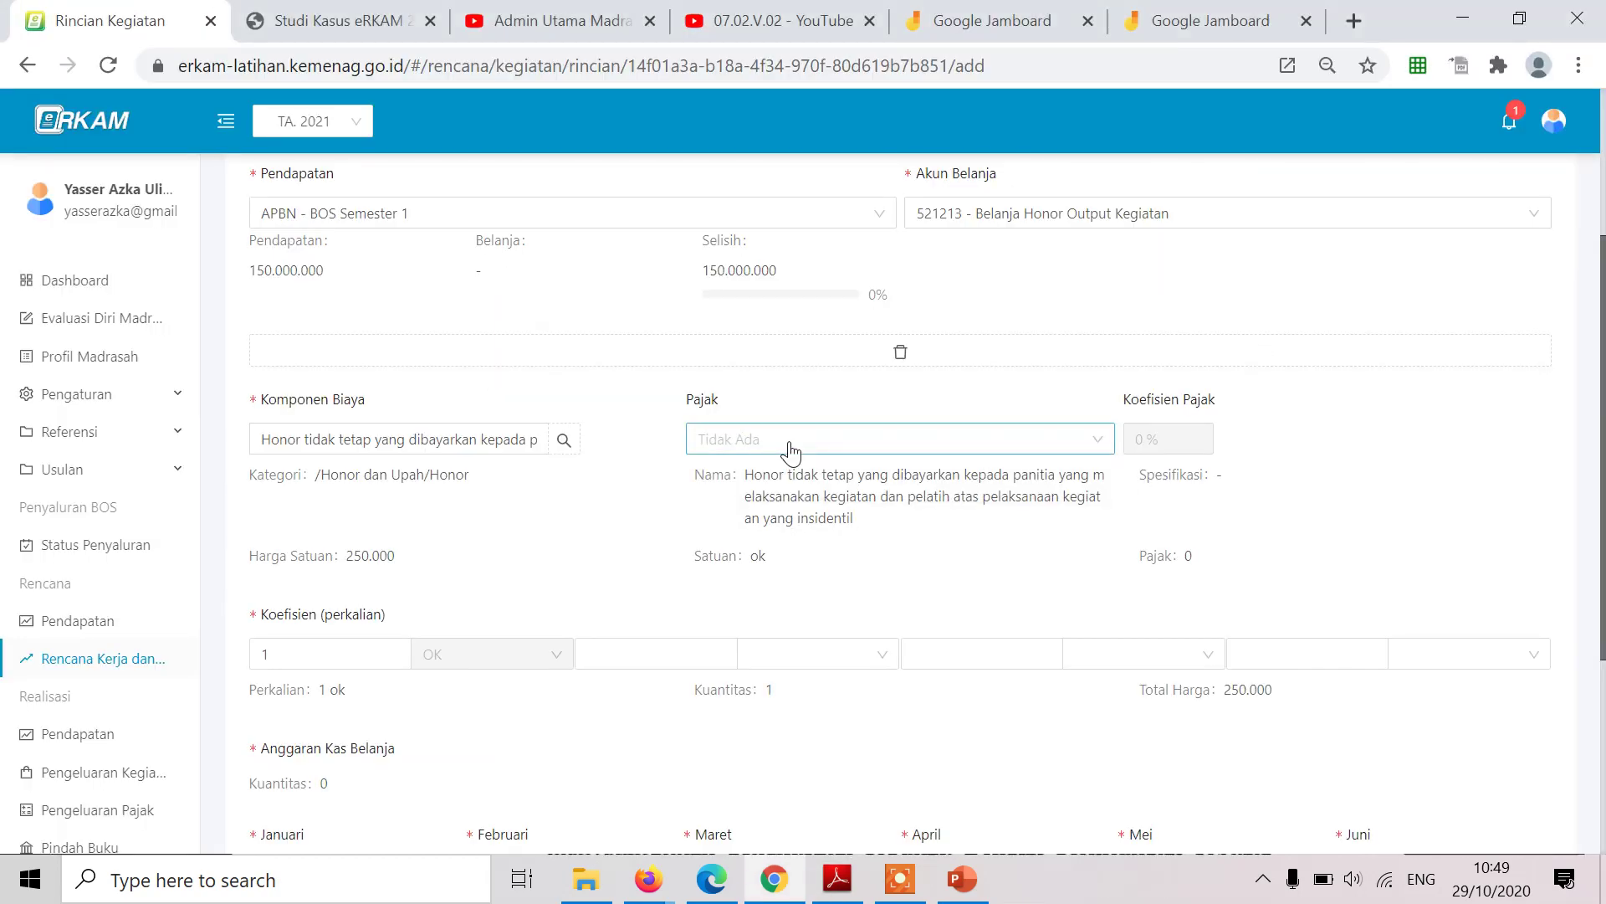
Apply PPN to the honor component twice to check its Koefisien Pajak, and reset Pajak to Tidak Ada each time.
left_click(789, 443)
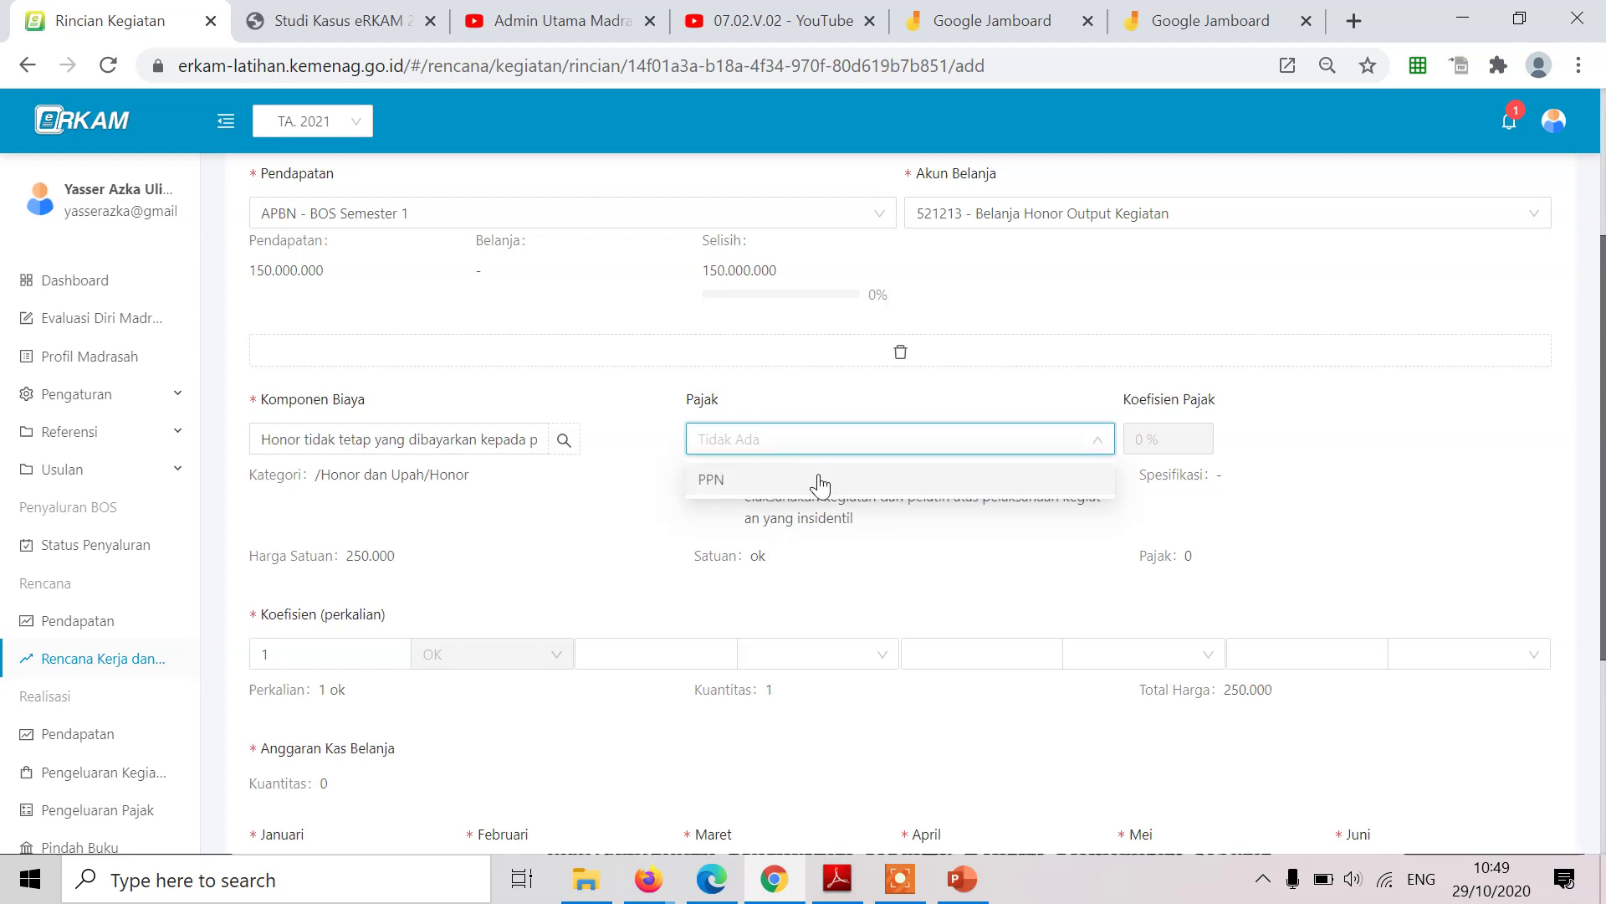
left_click(789, 482)
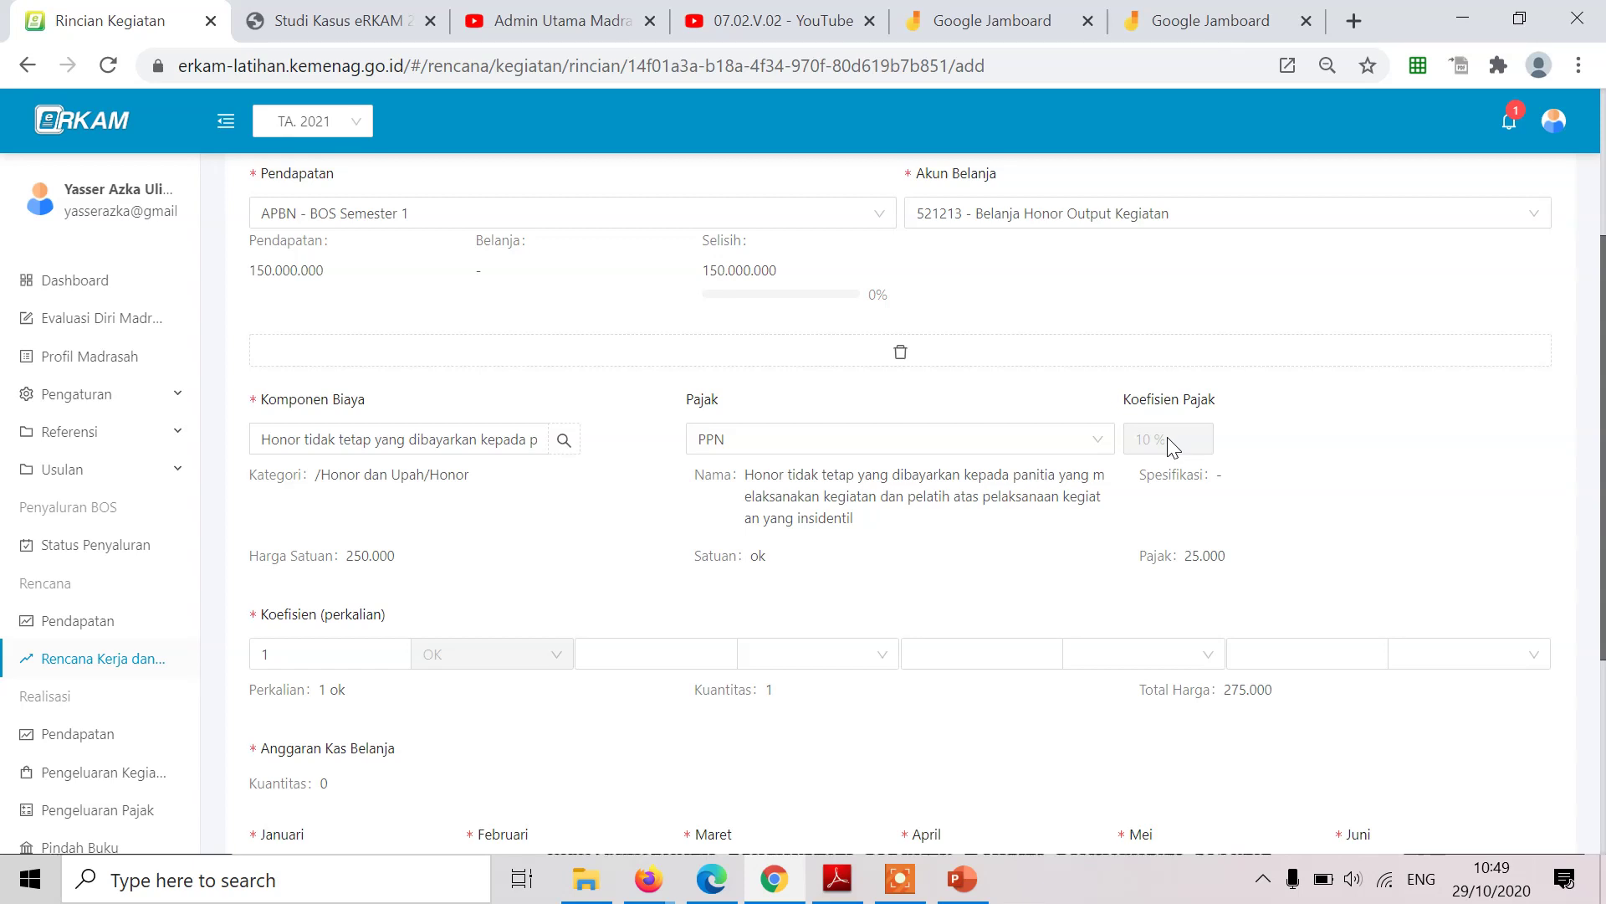
left_click(1096, 441)
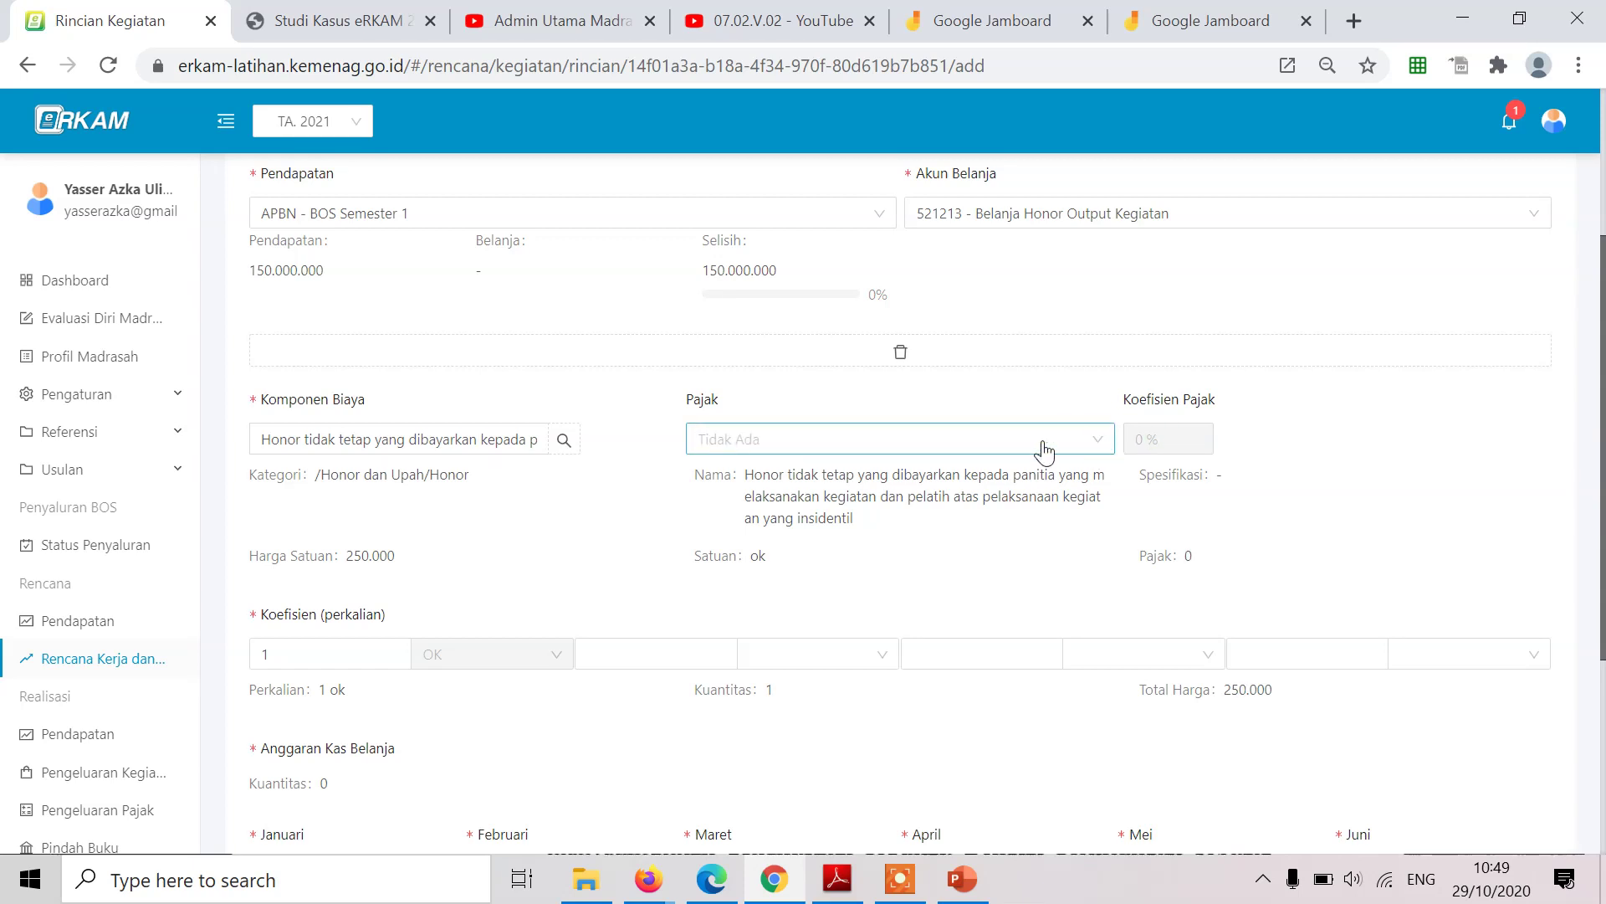
left_click(1019, 443)
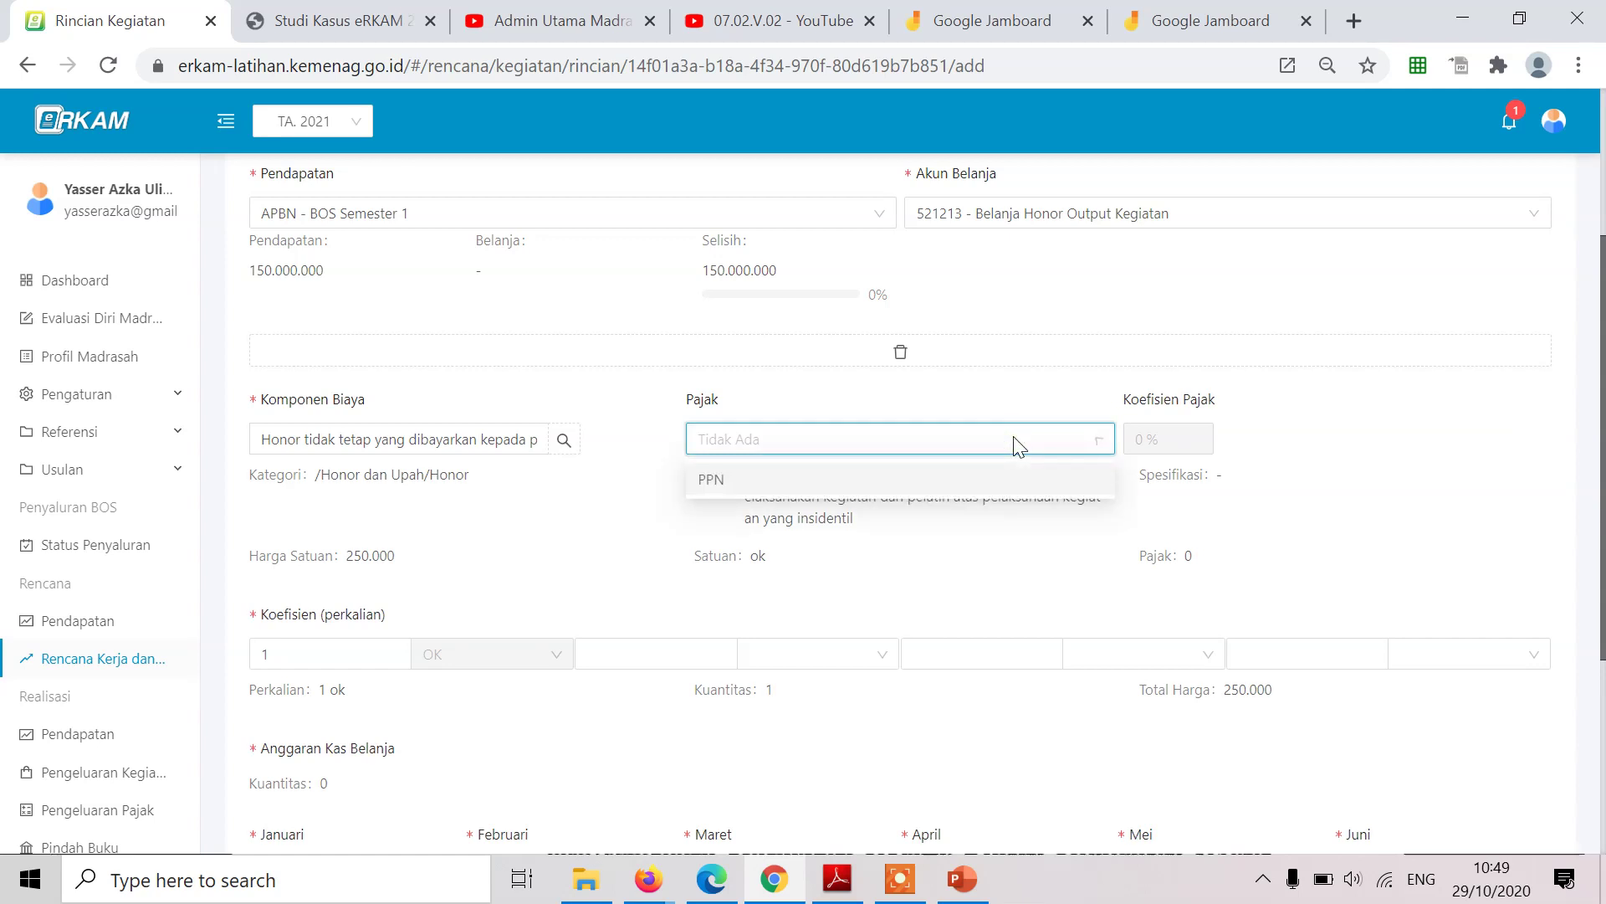
left_click(959, 479)
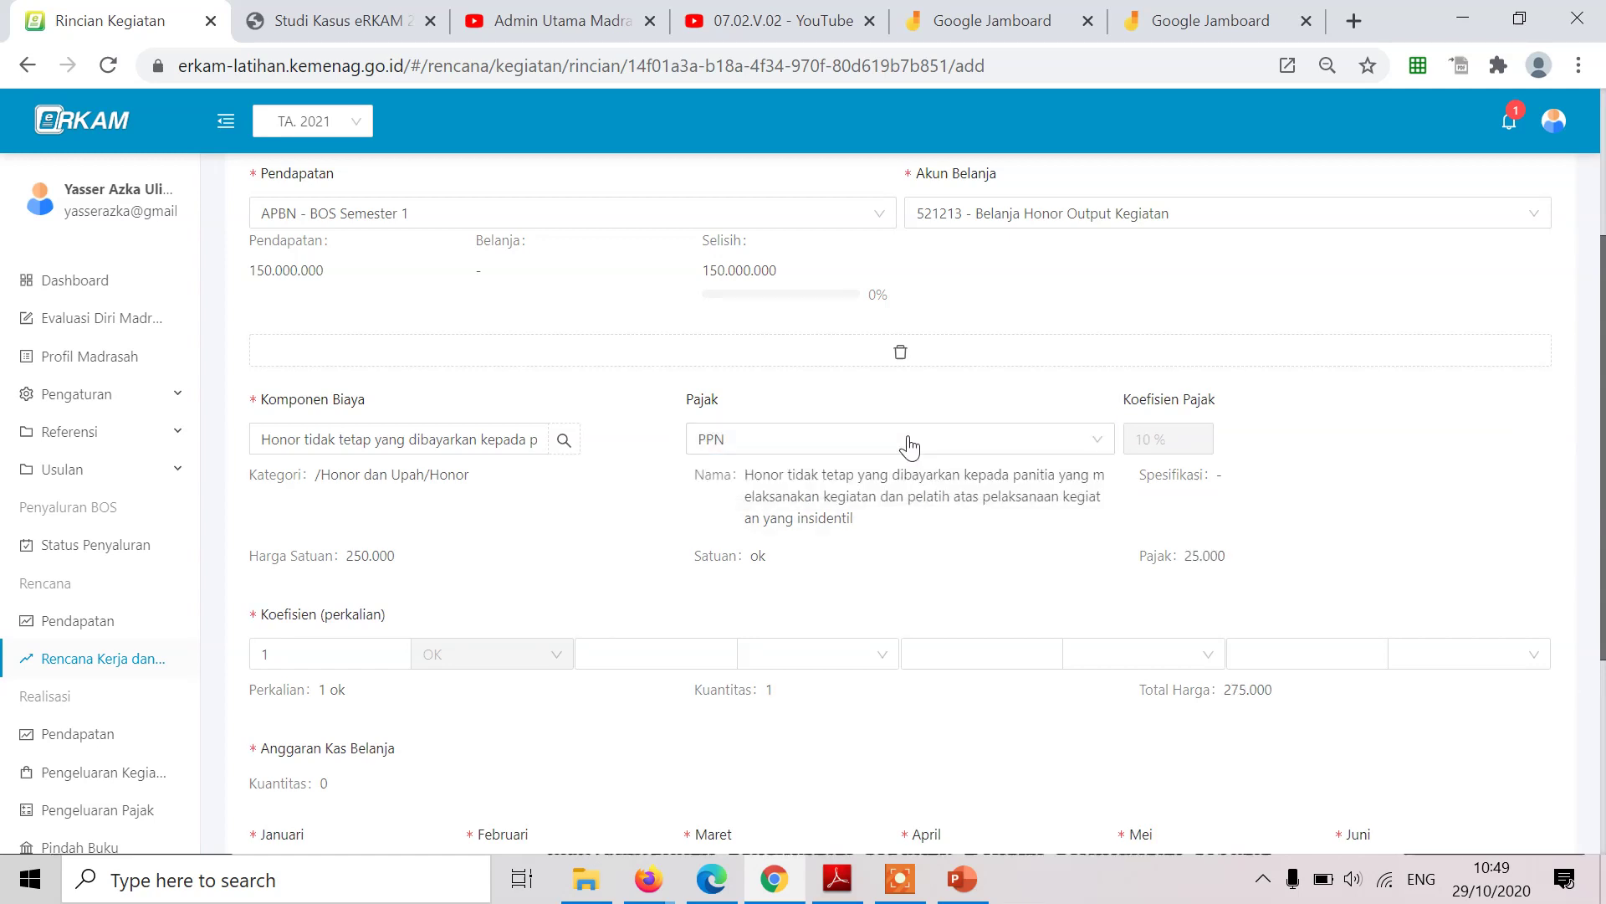
left_click(1100, 443)
Go through the Penjelasan Koefisien Perkalian slide in PowerPoint with its meeting consumption example, and return to the Rincian Kegiatan form.
scroll(584, 505, "down", 2)
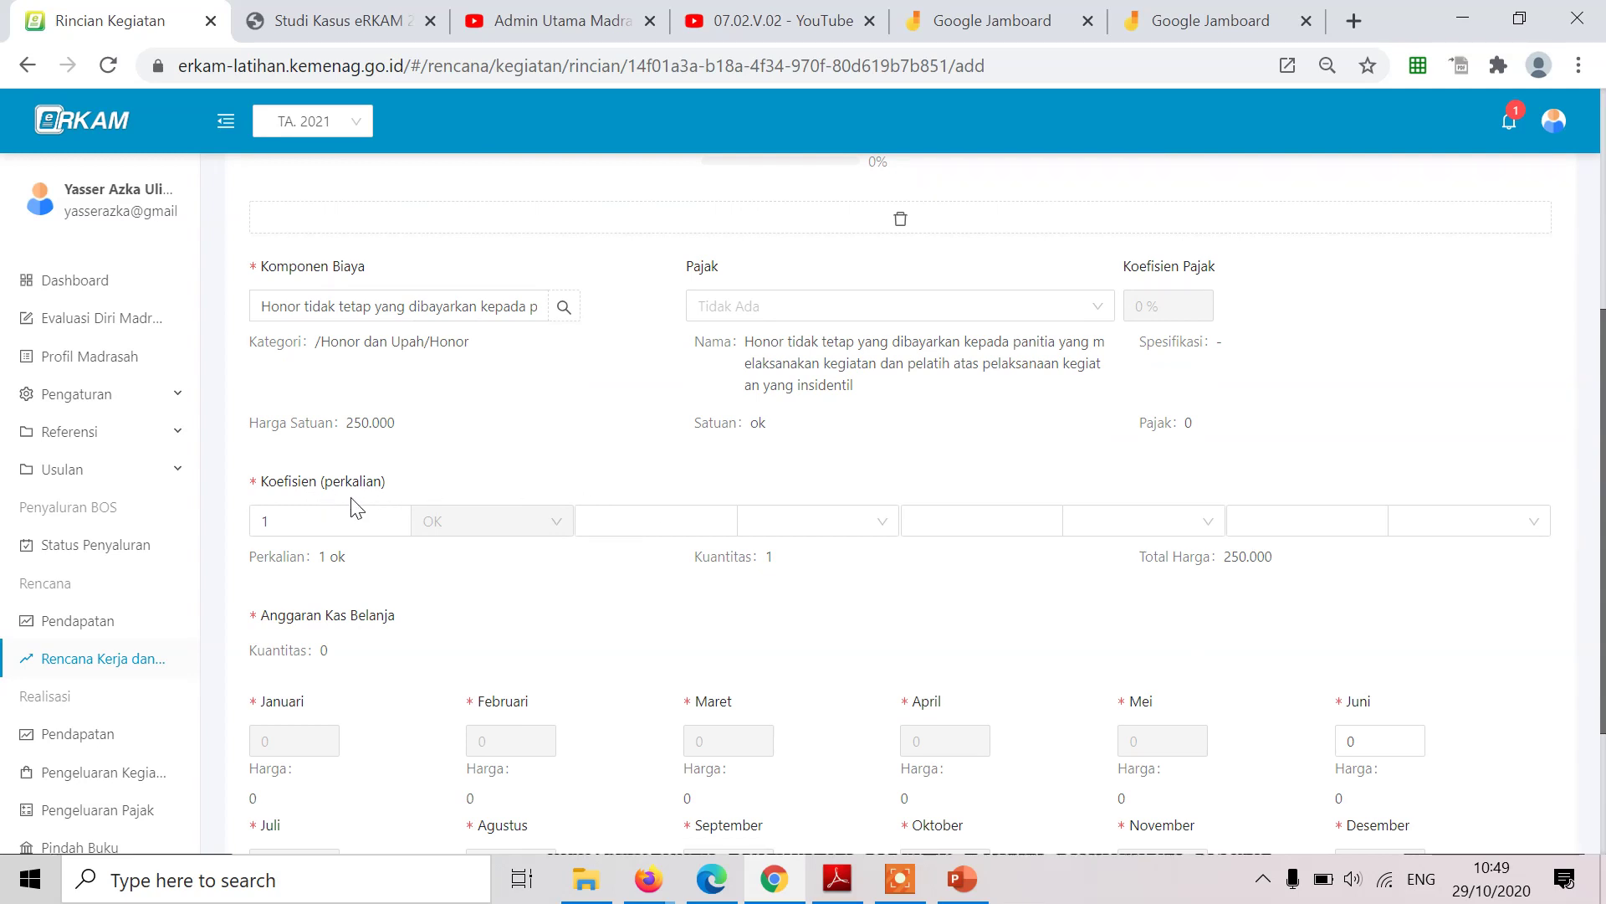
scroll(351, 502, "down", 1)
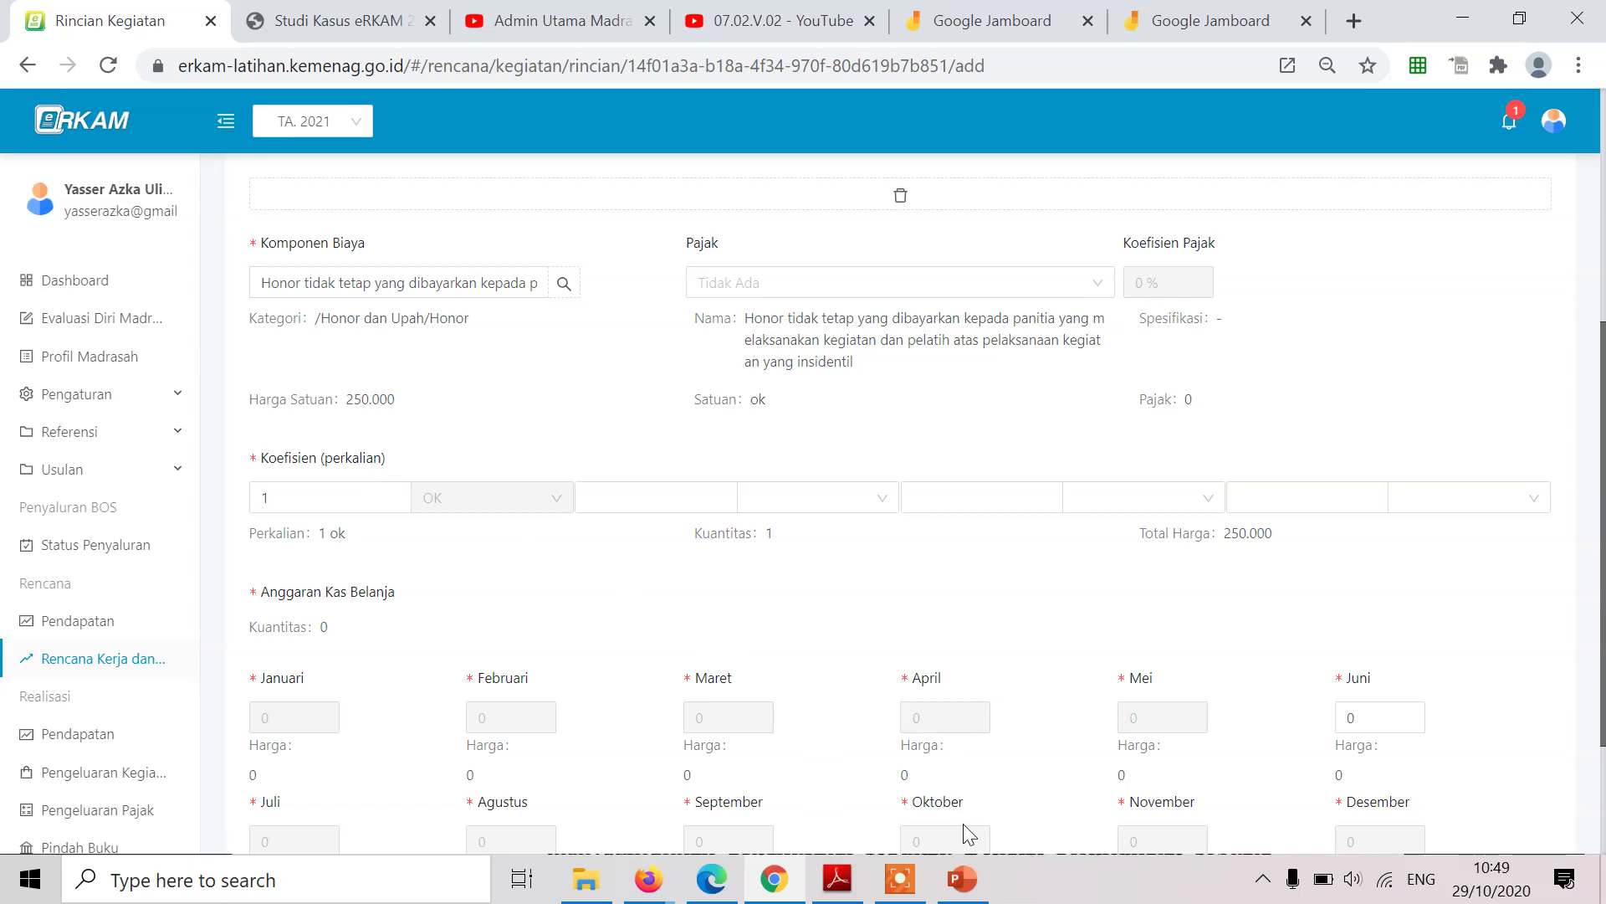
left_click(962, 880)
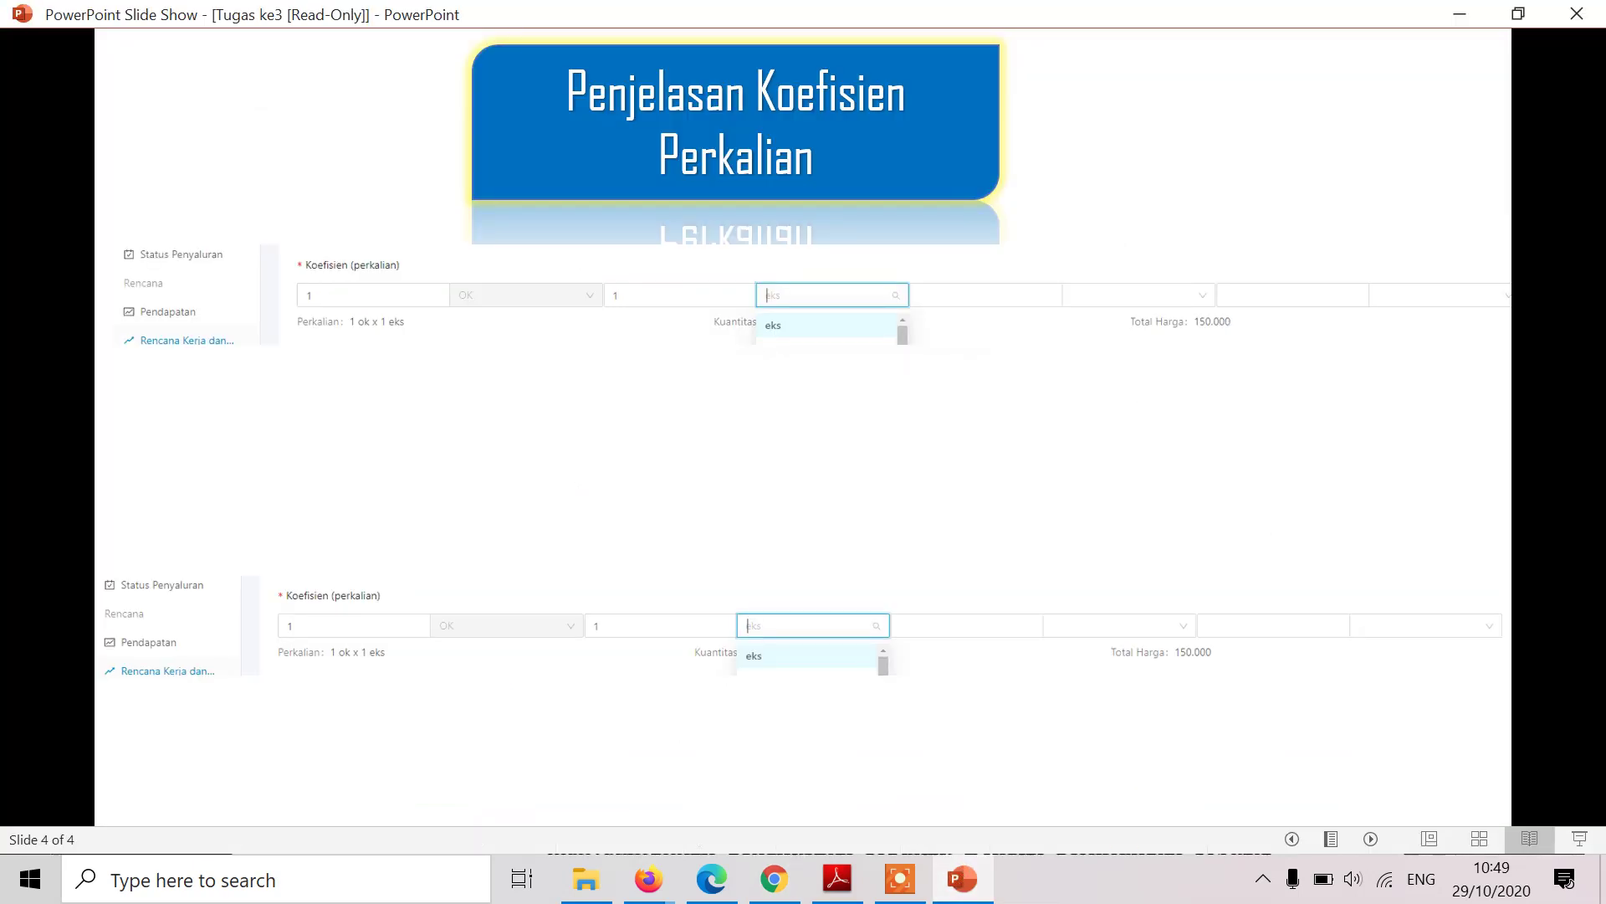
left_click(651, 251)
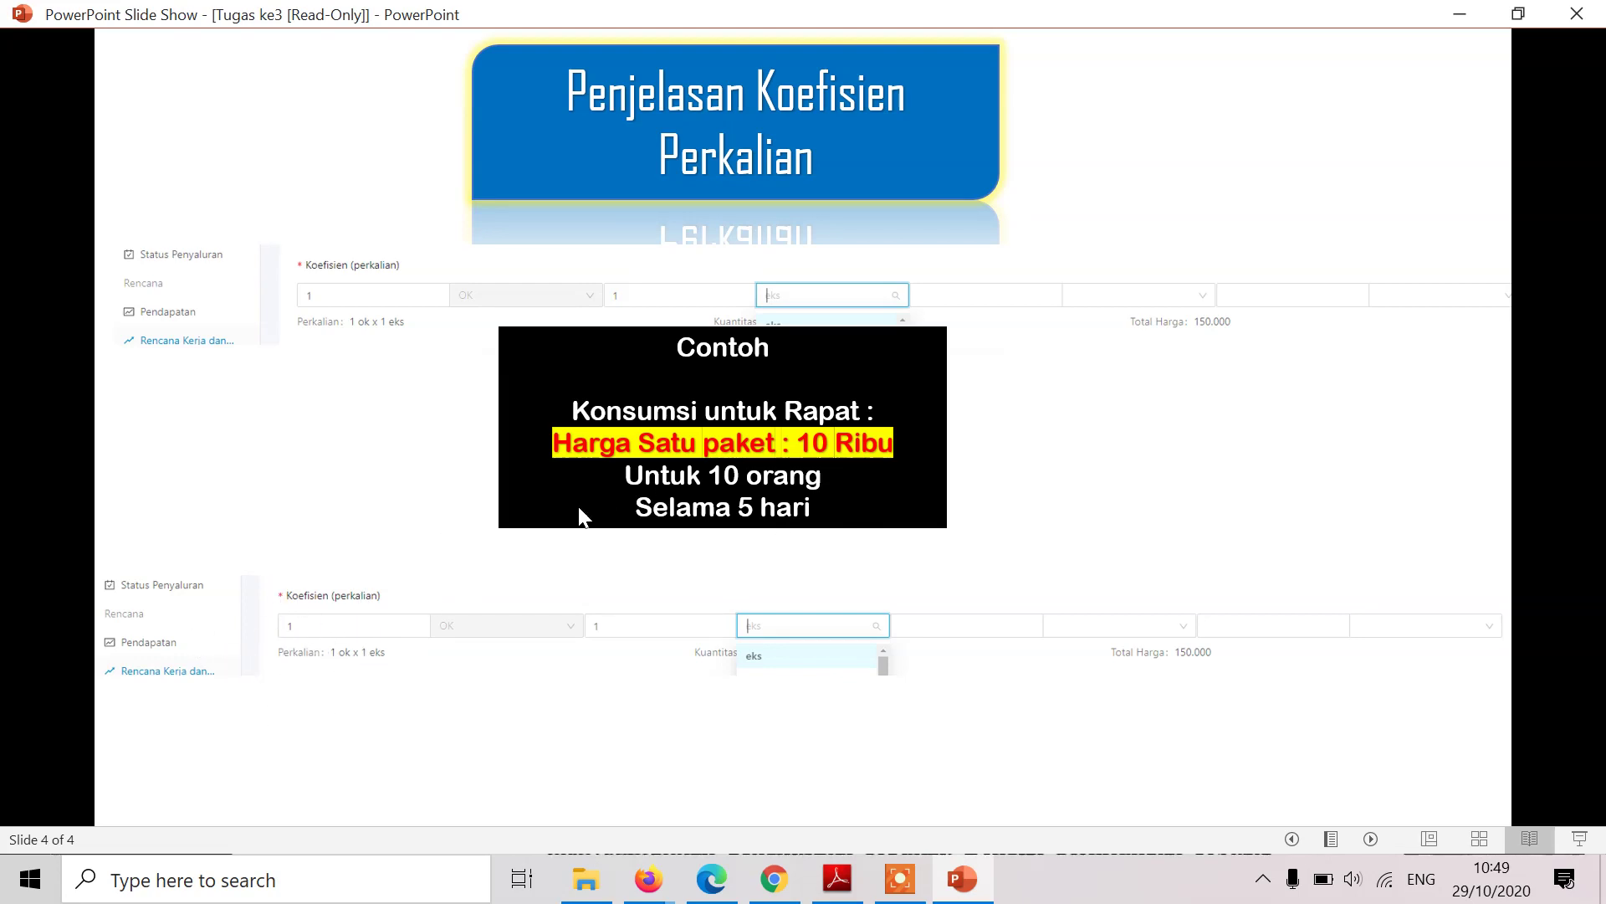
left_click(748, 500)
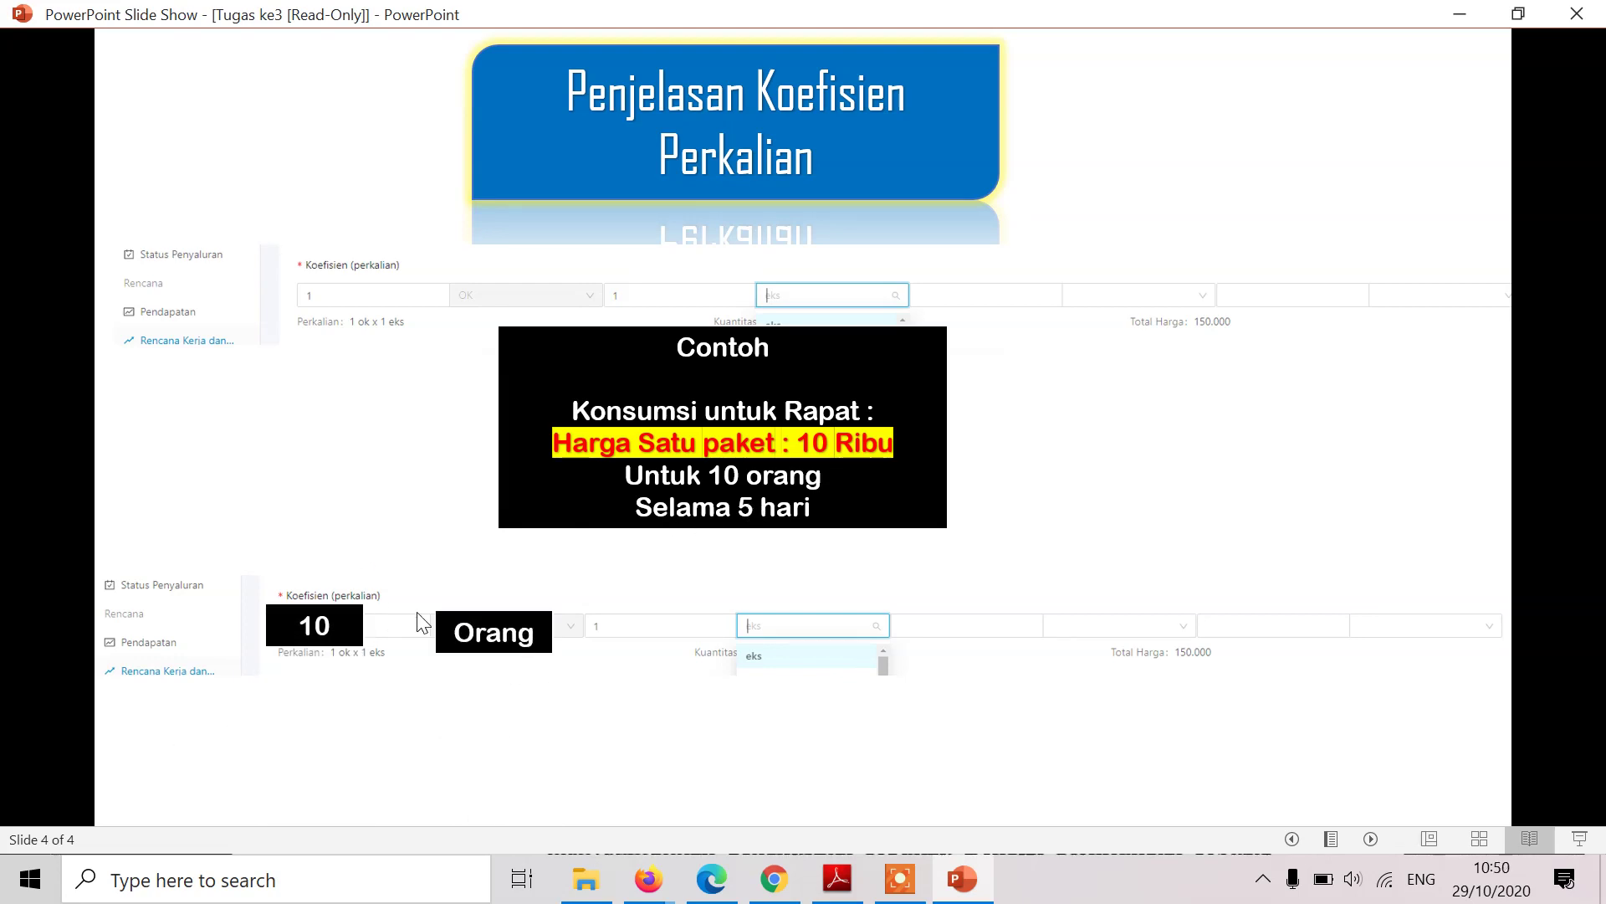
left_click(475, 658)
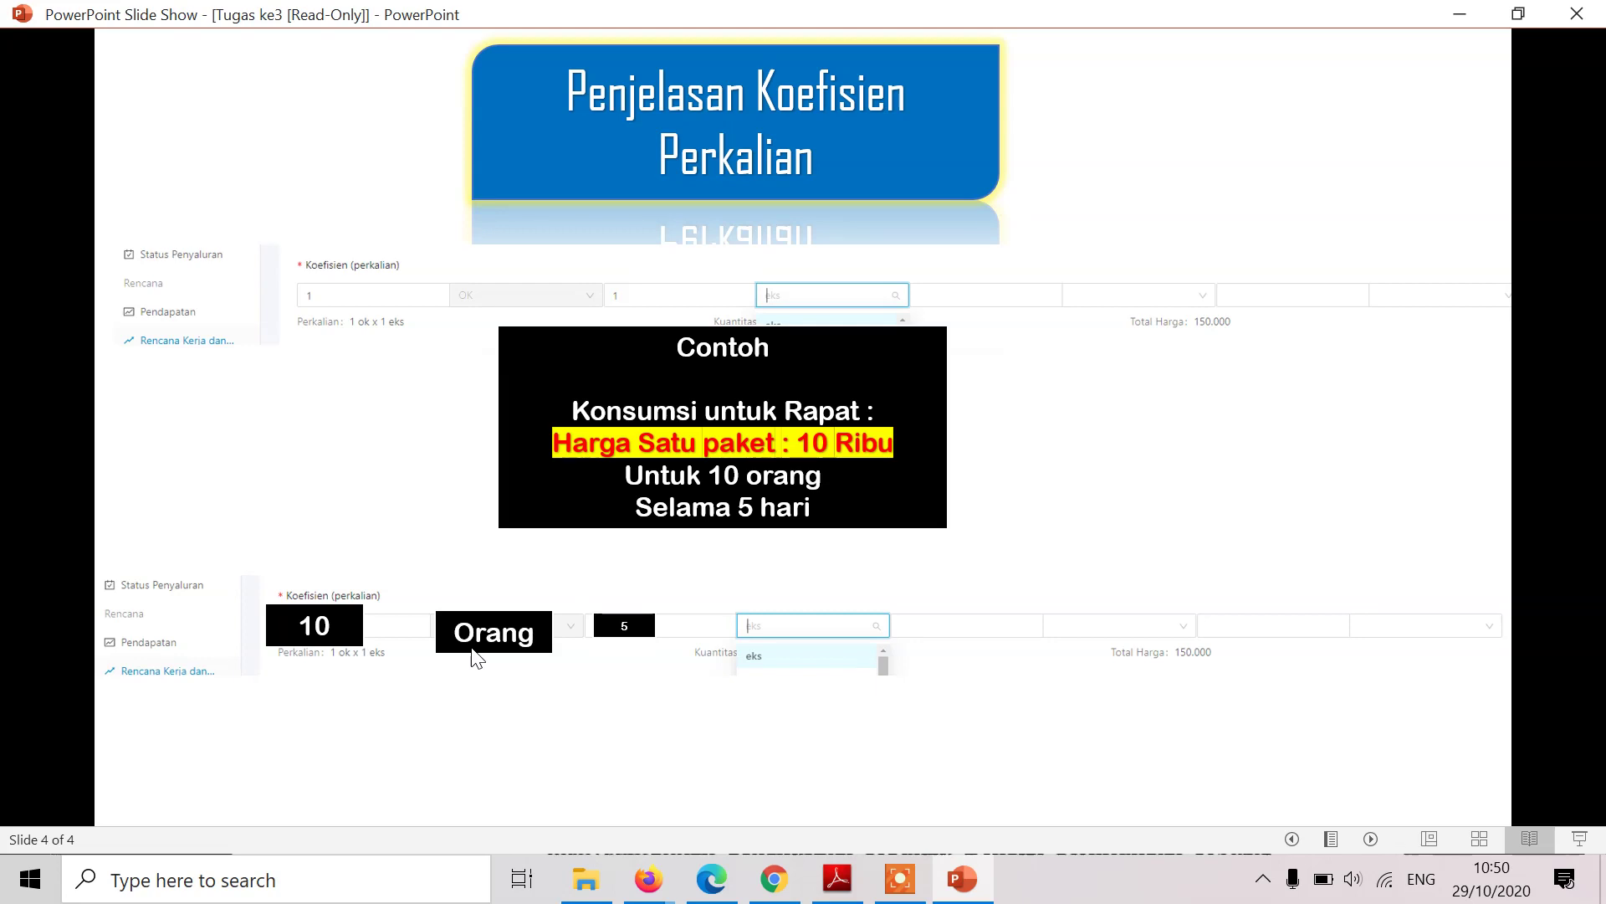
left_click(475, 659)
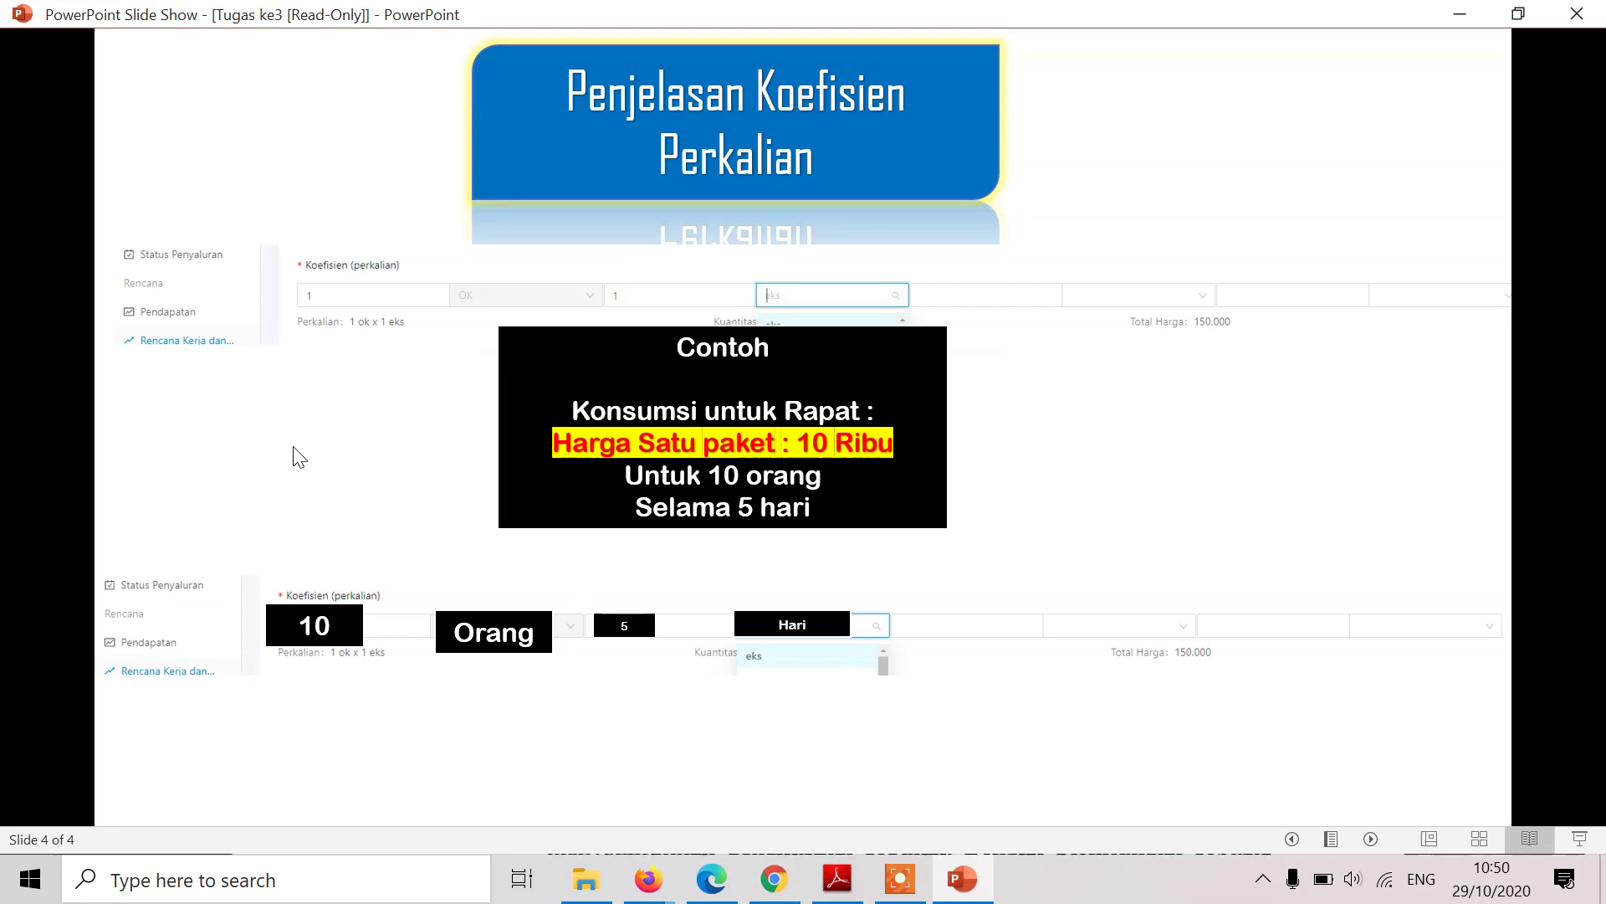
key("alt+Tab")
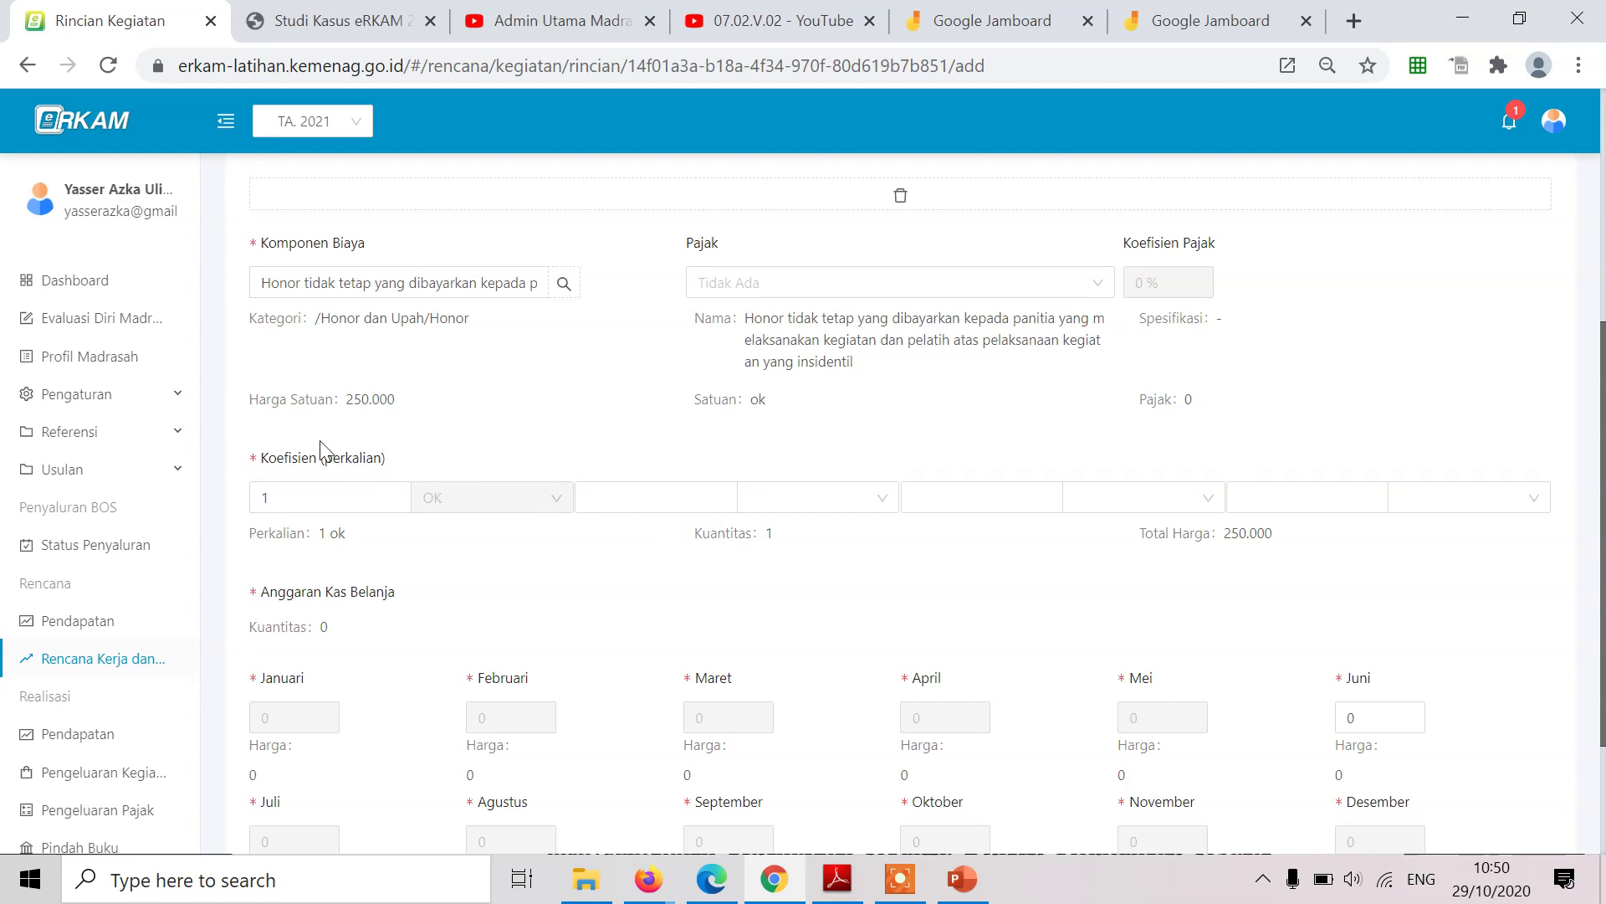
Set the honor component's Koefisien (perkalian) to 4 OK times 1 eks.
left_click(313, 502)
left_click(338, 498)
key("BackSpace")
type("4")
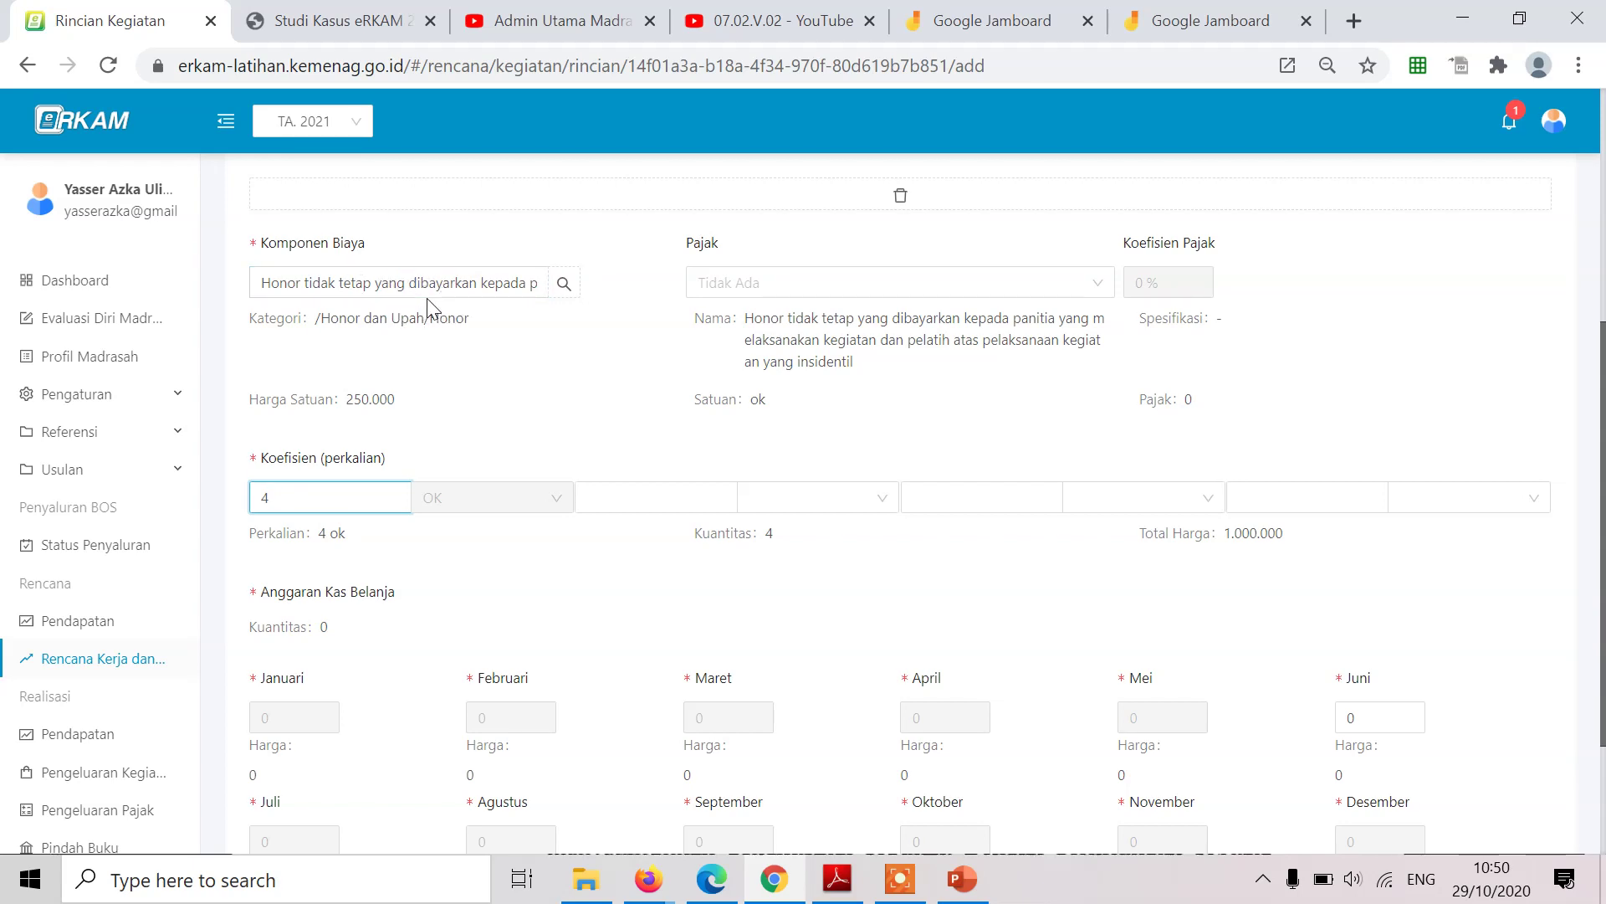
left_click(718, 497)
type("1")
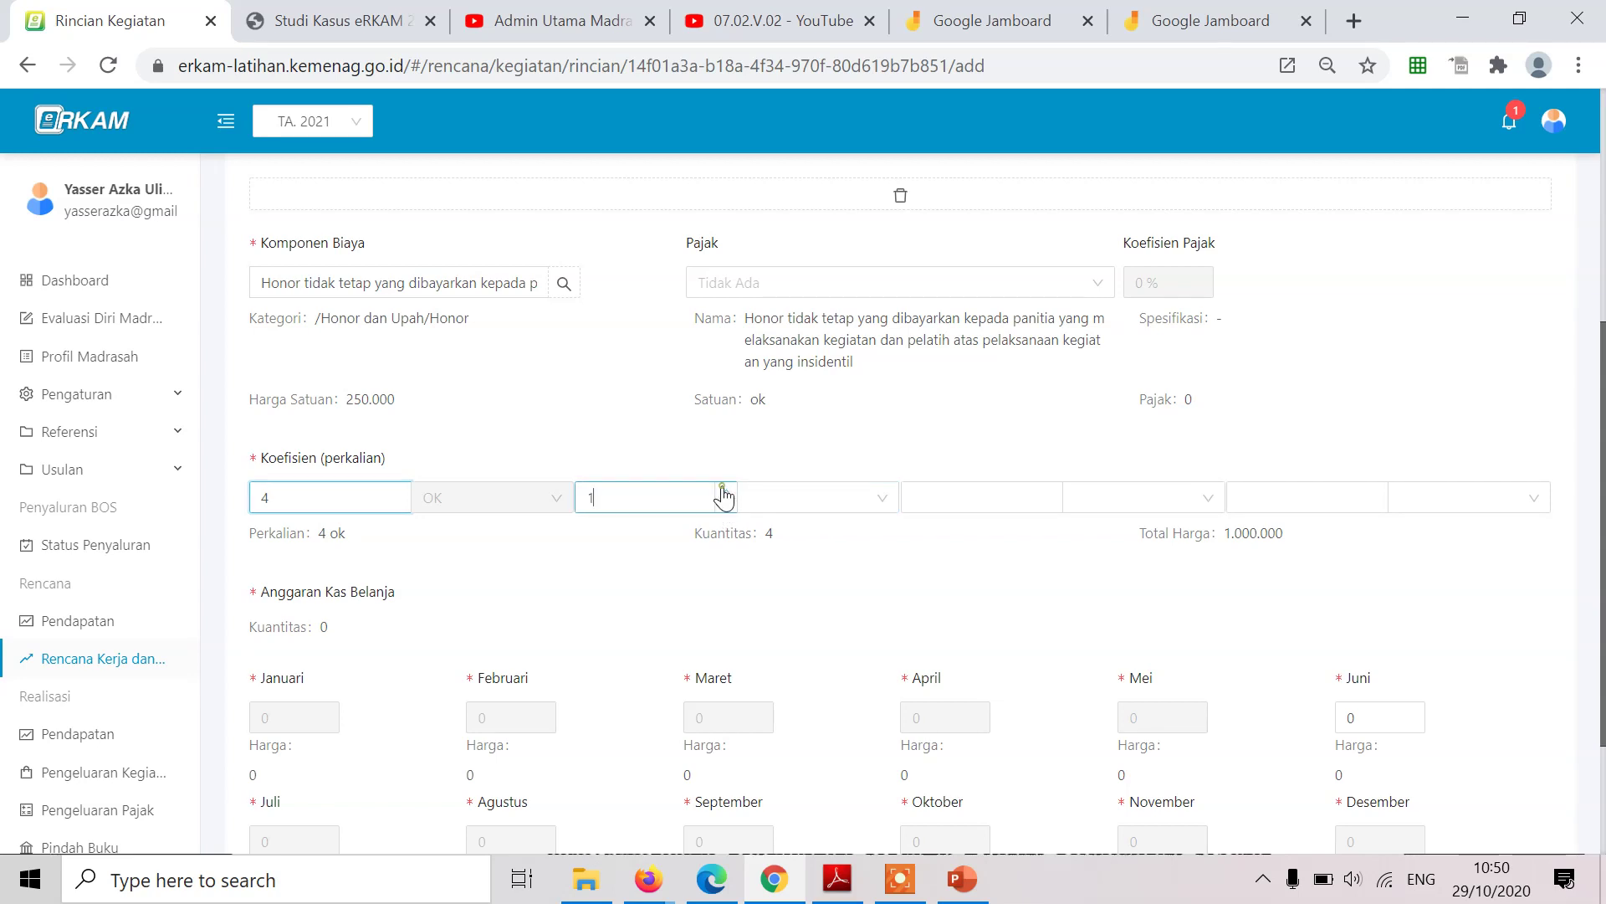
left_click(883, 496)
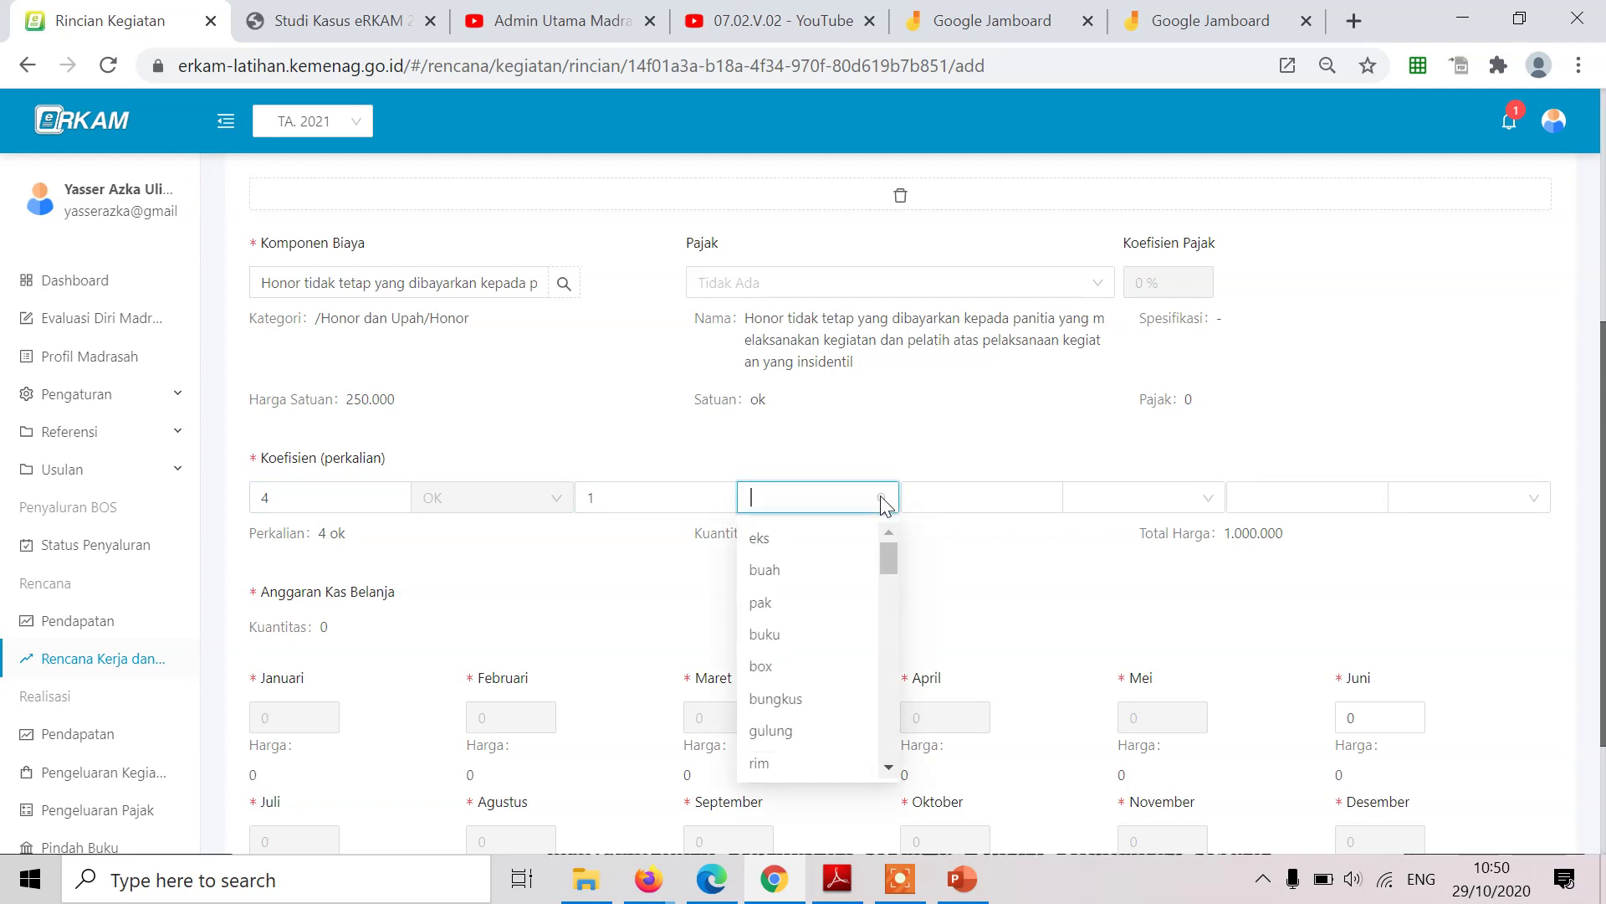
left_click(826, 542)
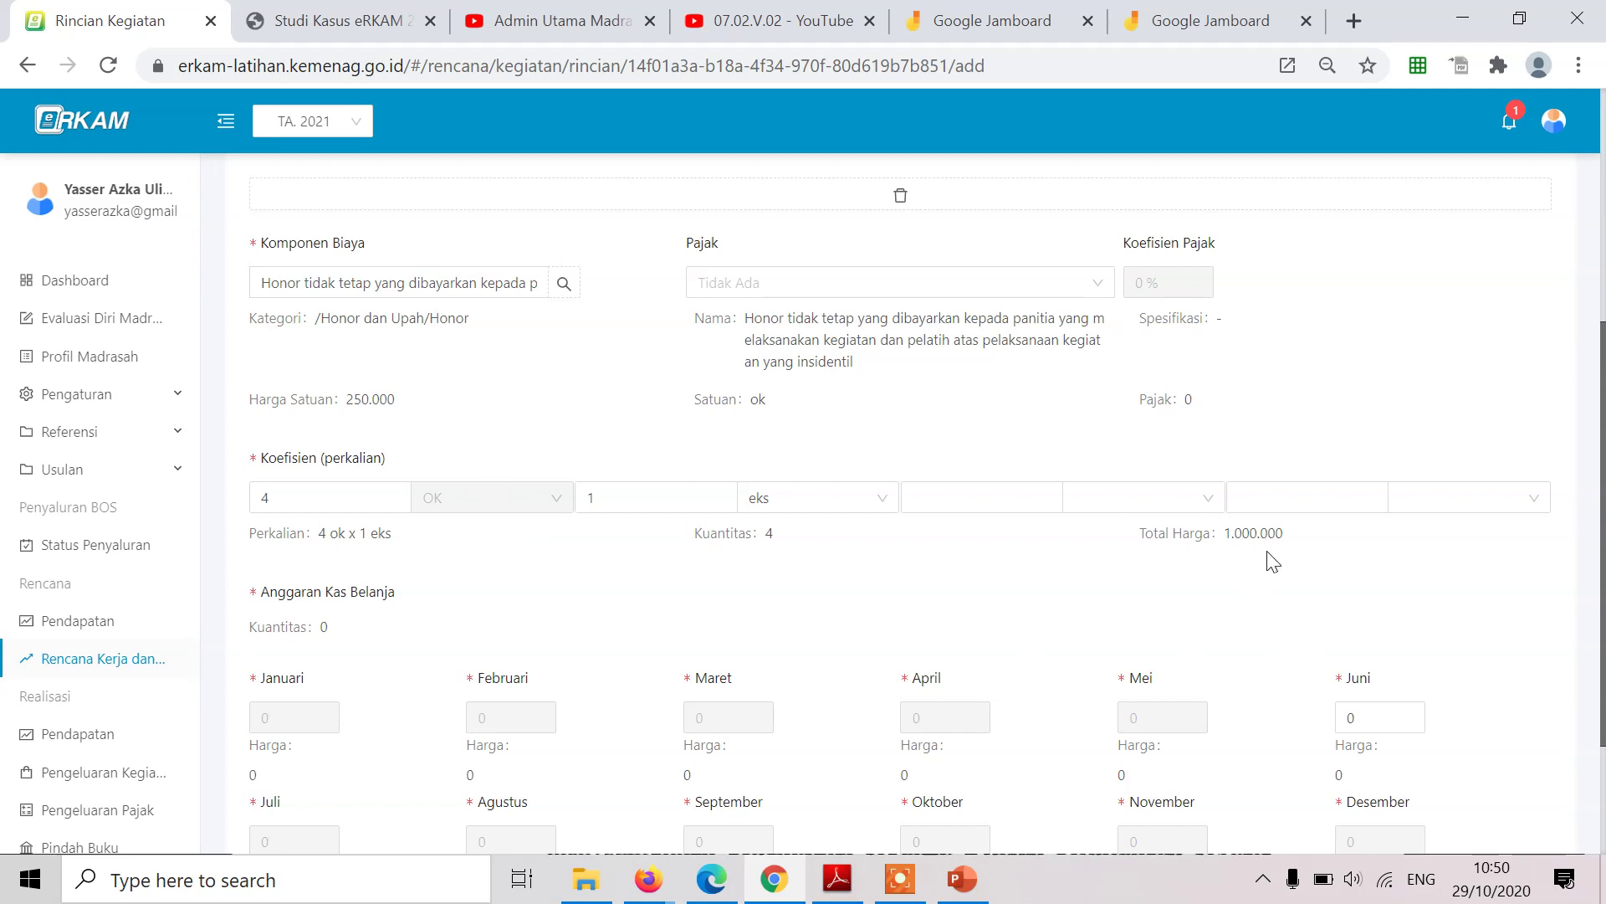
Allocate a quantity of 4 to Juni in the honor component's Anggaran Kas Belanja.
left_click(1373, 722)
scroll(1373, 720, "down", 2)
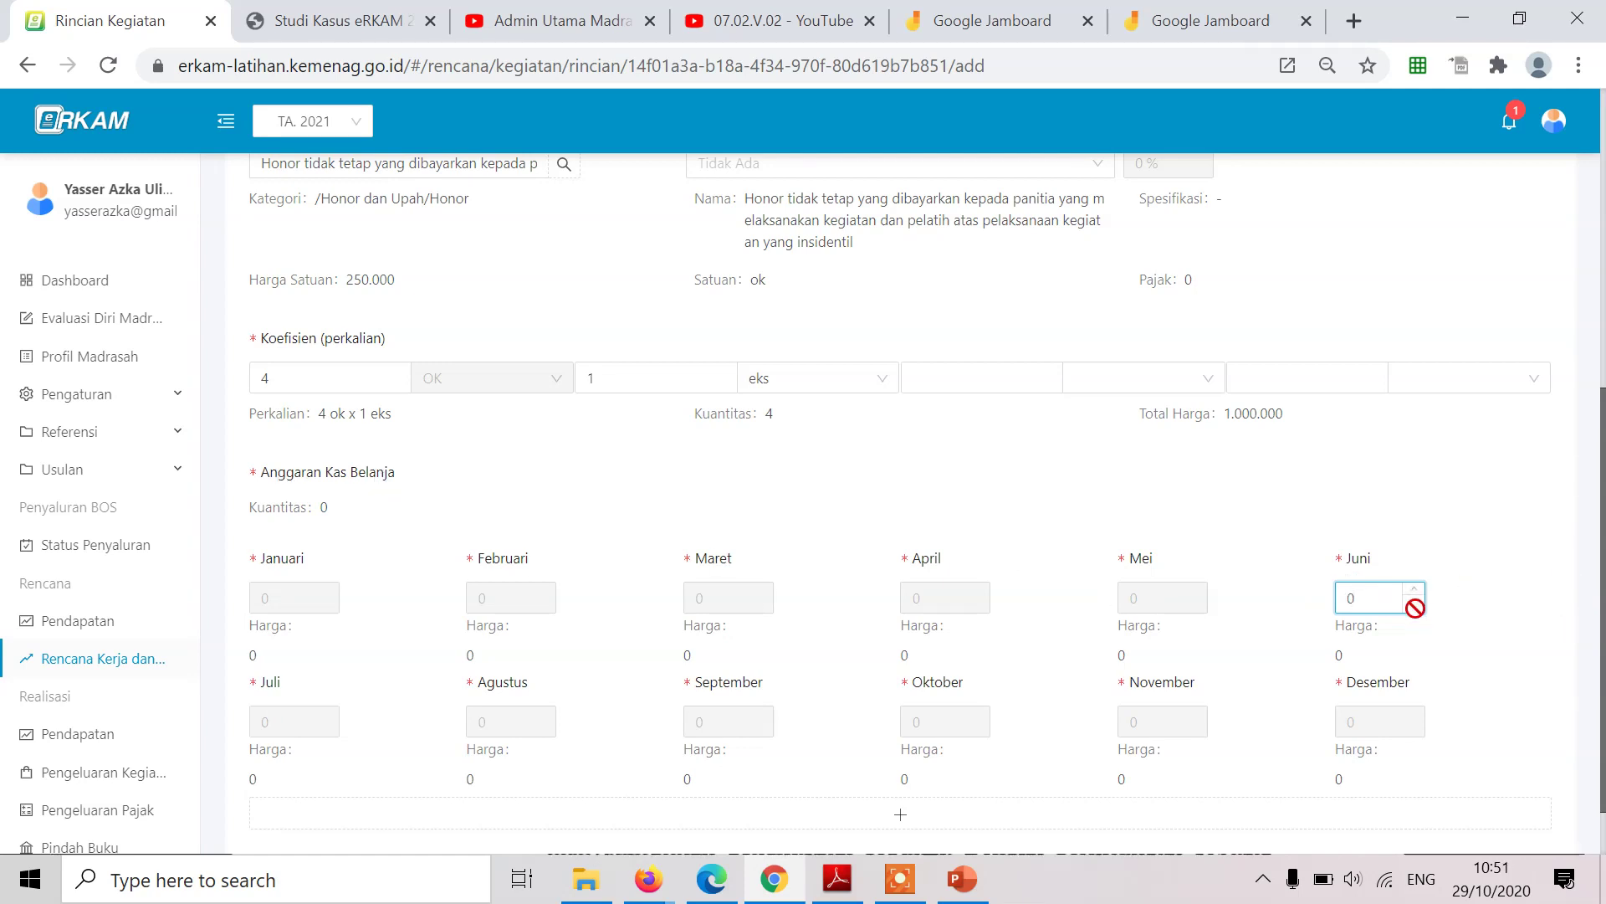
key("BackSpace")
type("4")
key("BackSpace")
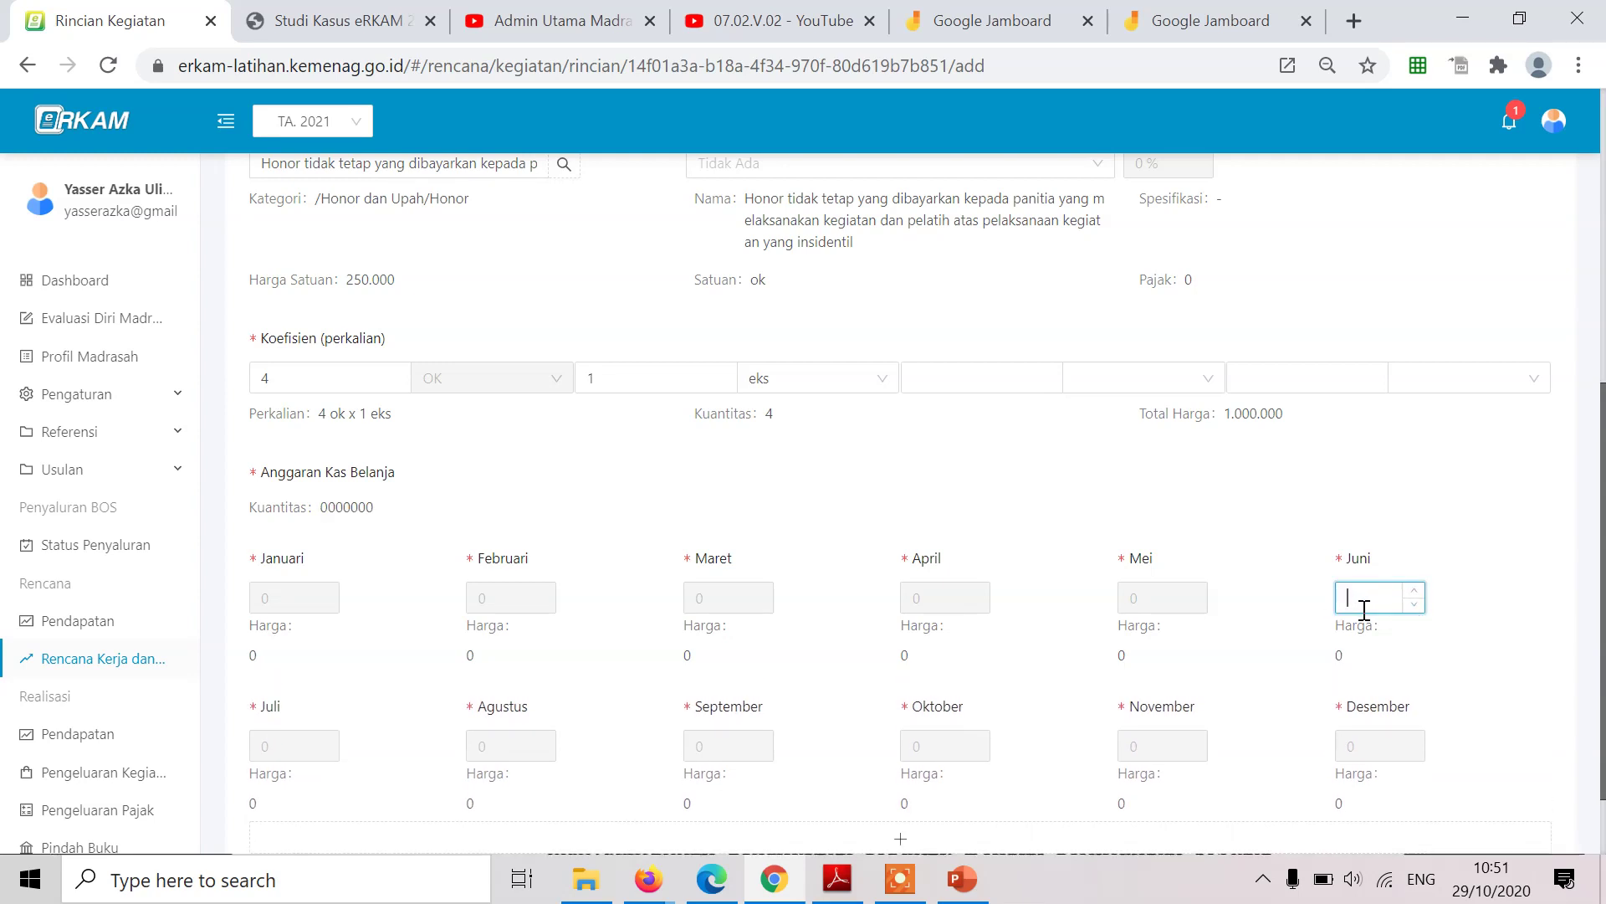
left_click(269, 375)
left_click(1364, 604)
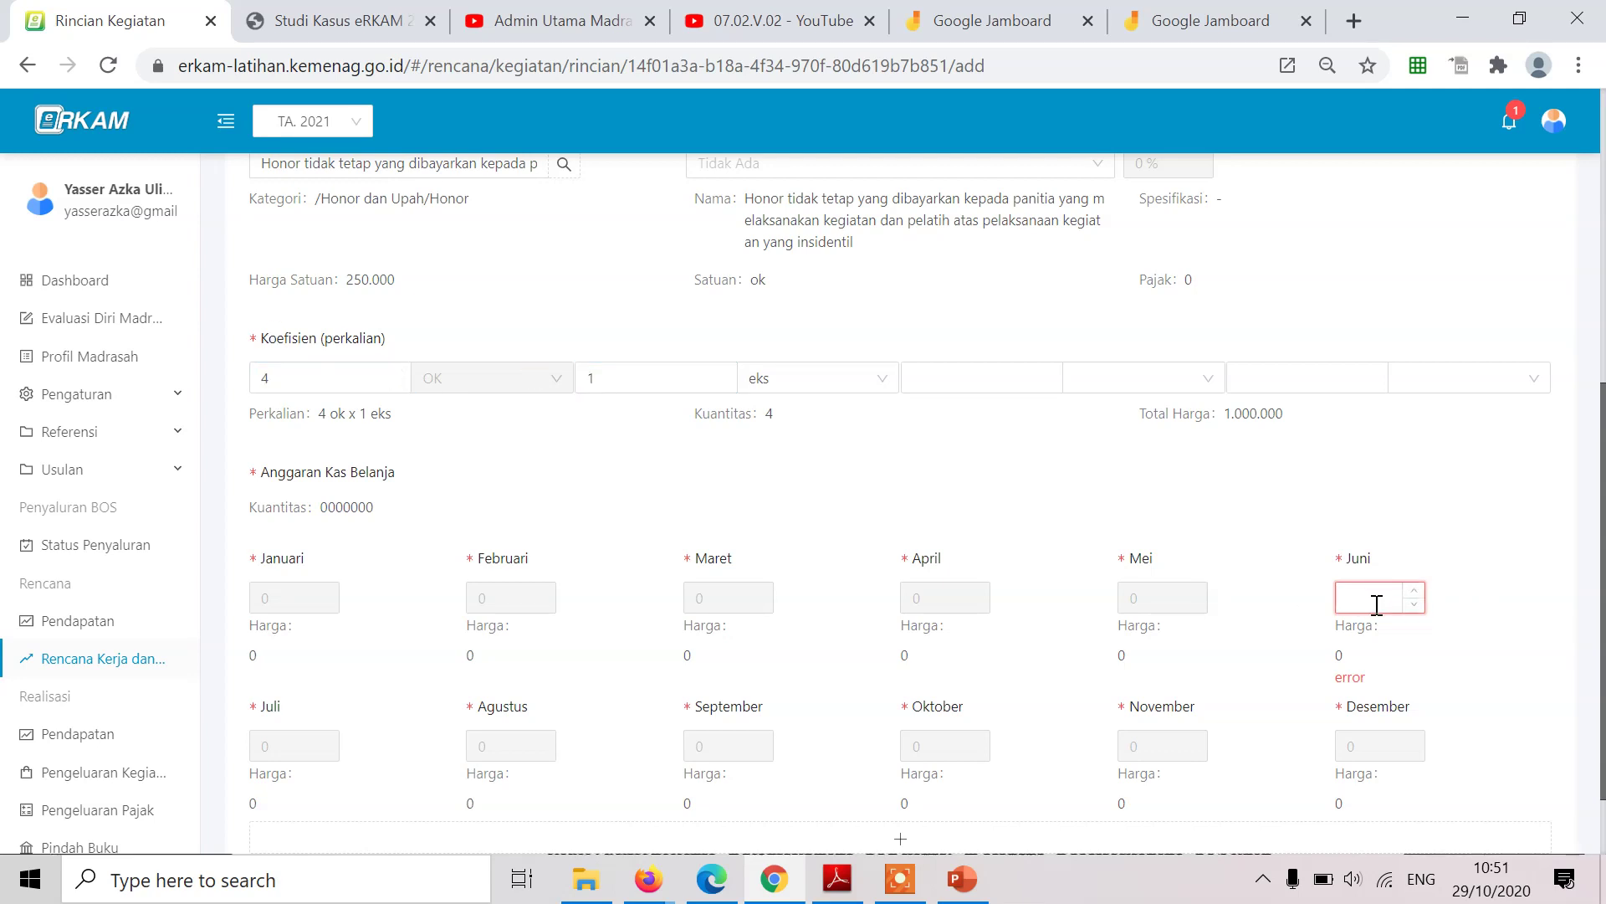
type("4")
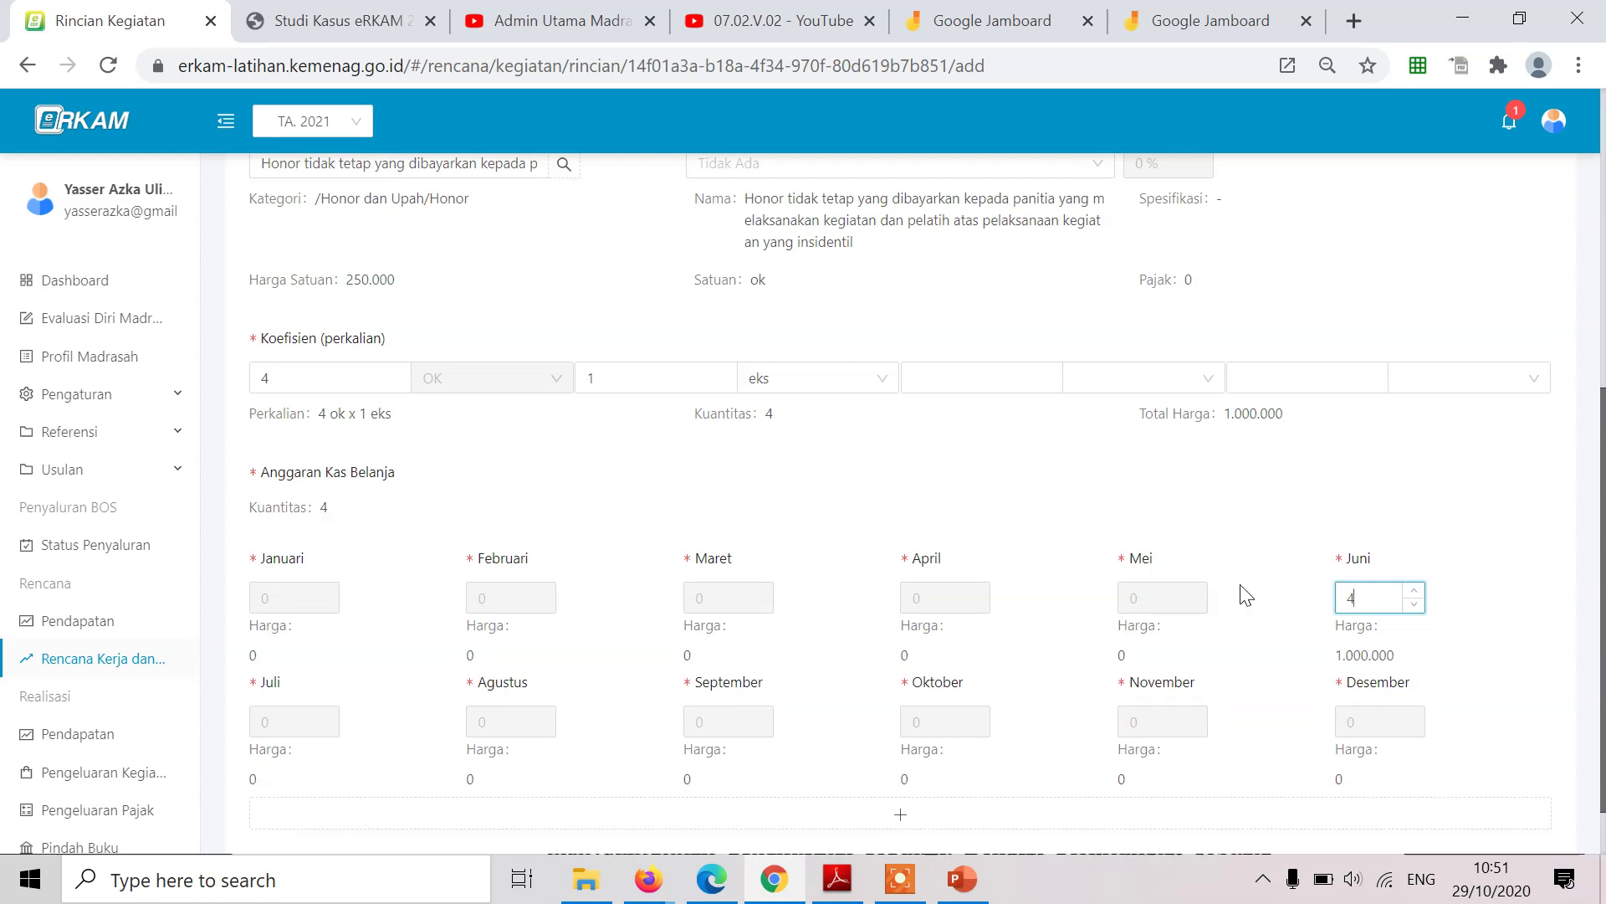
Review the completed honor component entry and add another blank Komponen Biaya section below it.
scroll(1246, 594, "down", 1)
scroll(895, 544, "up", 2)
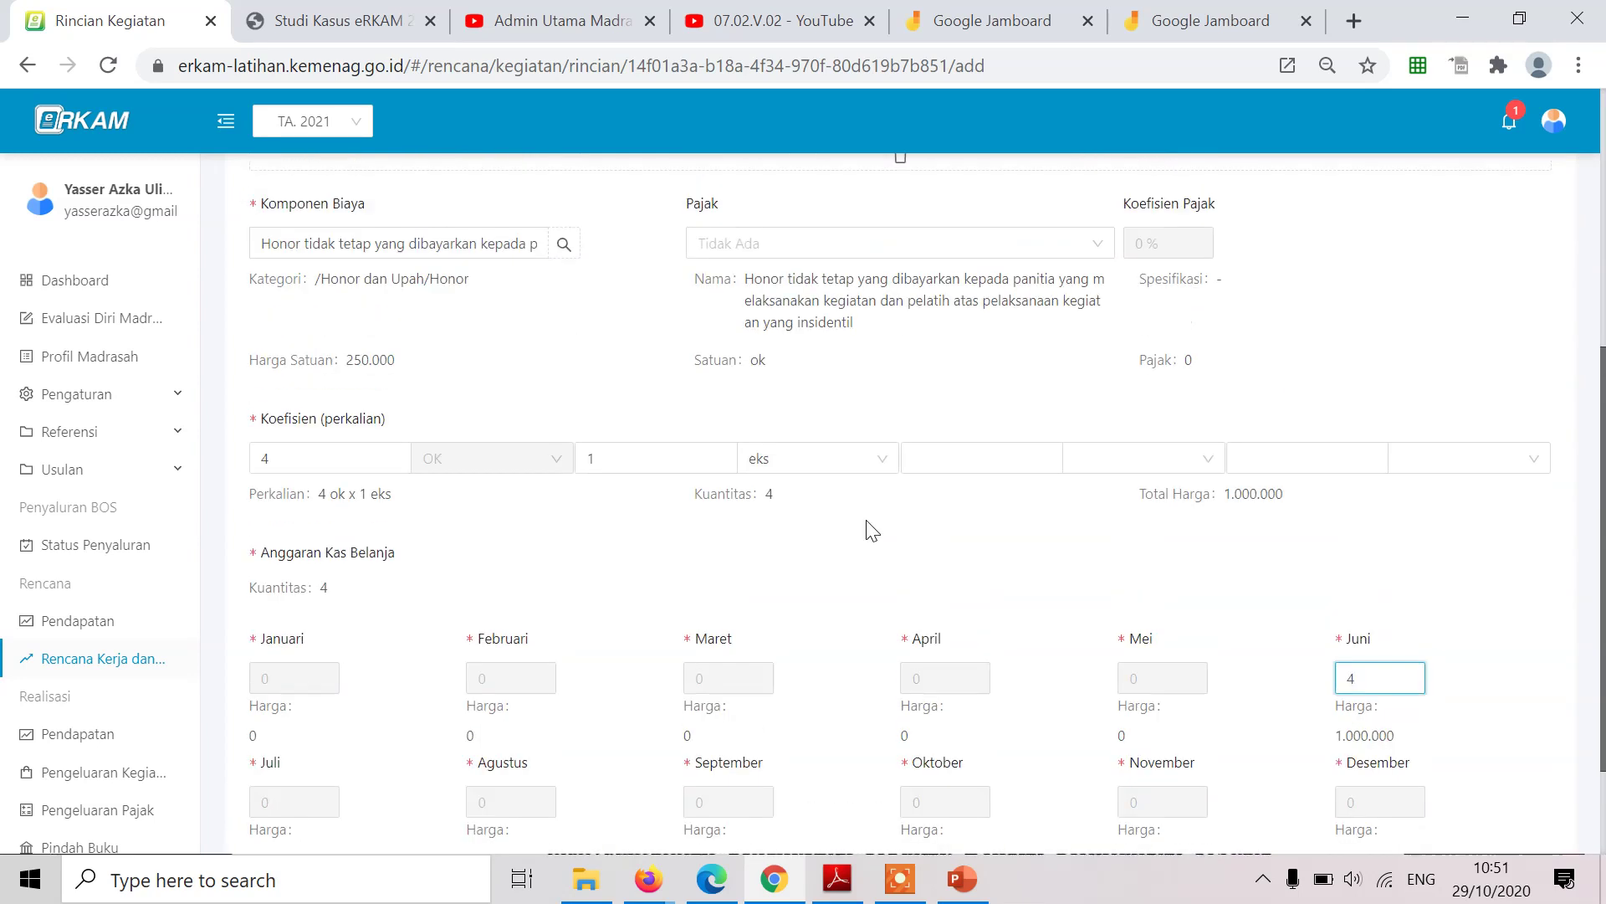
scroll(870, 529, "up", 3)
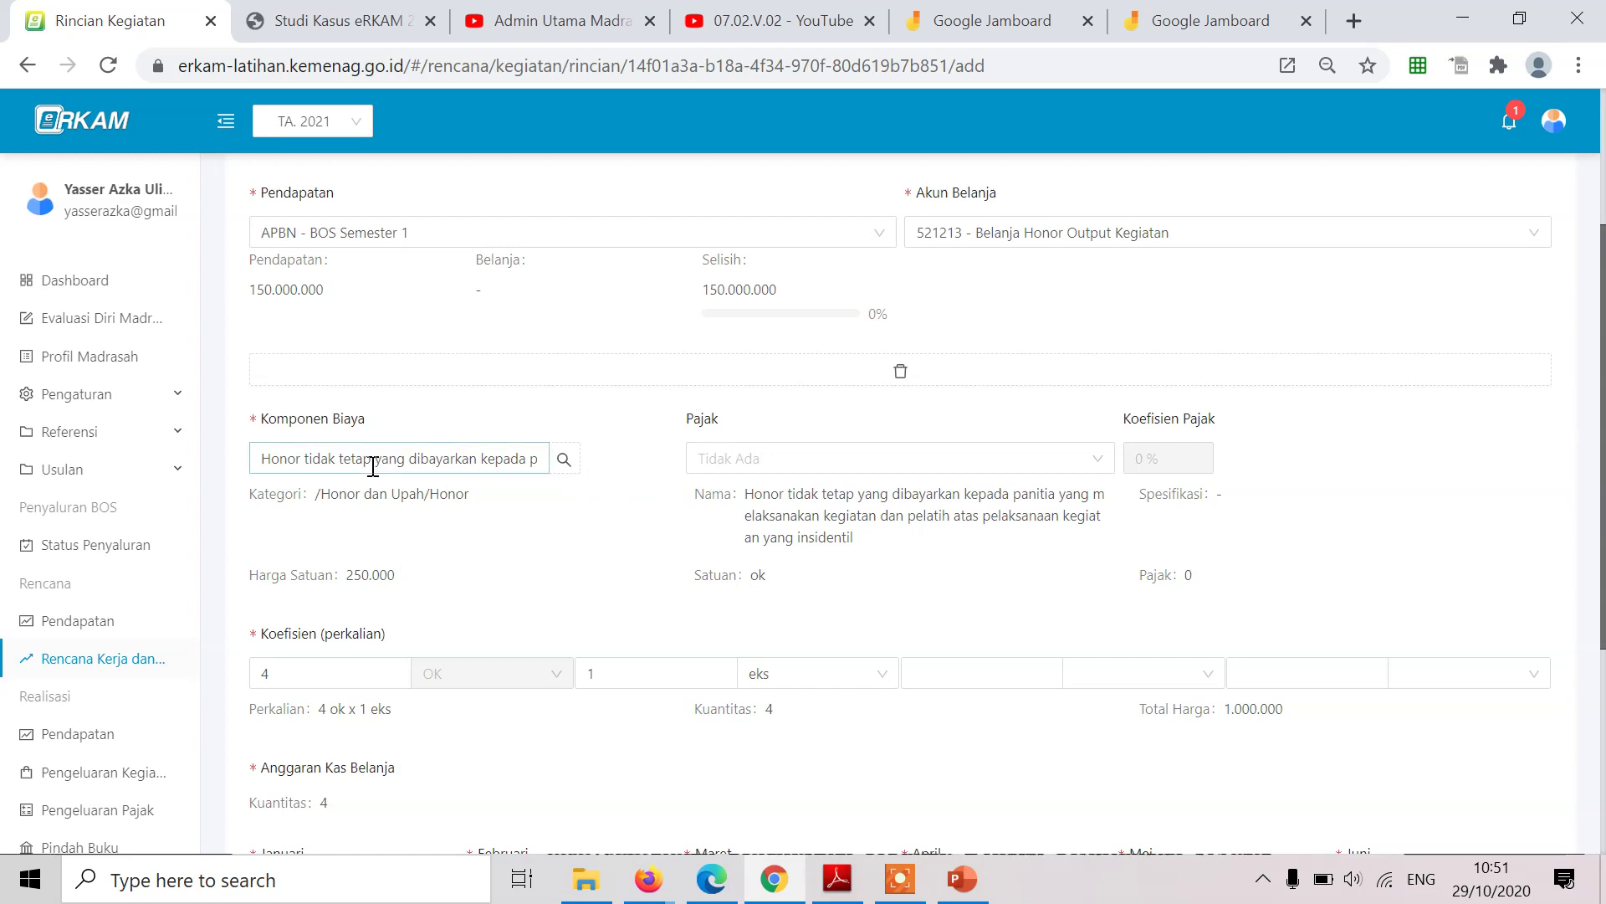
scroll(560, 610, "down", 2)
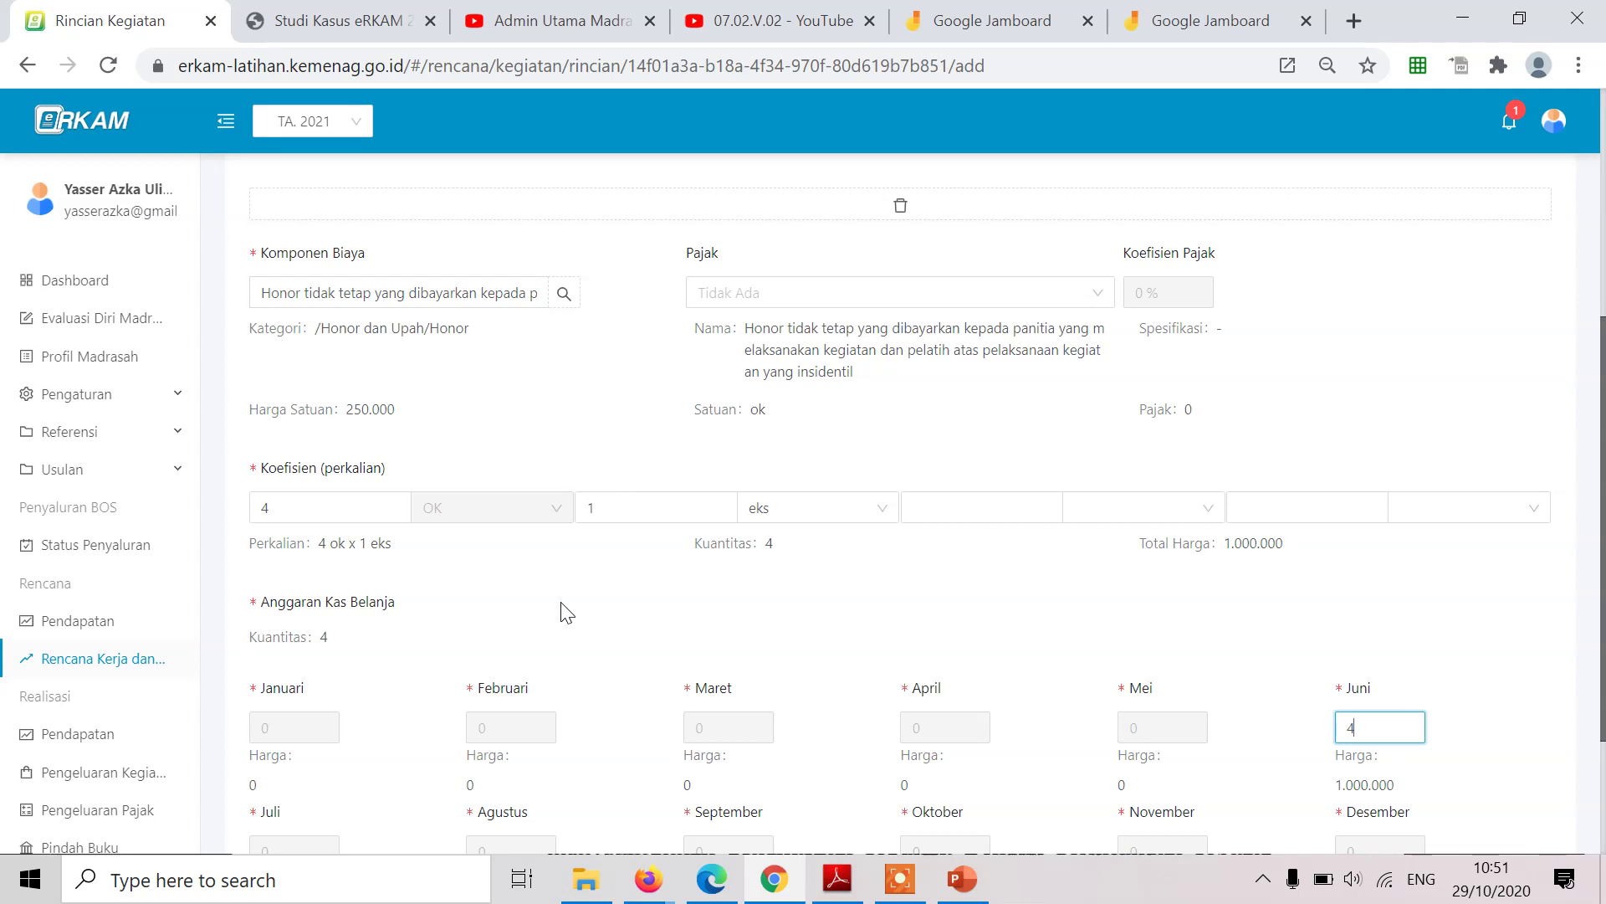
scroll(559, 609, "down", 3)
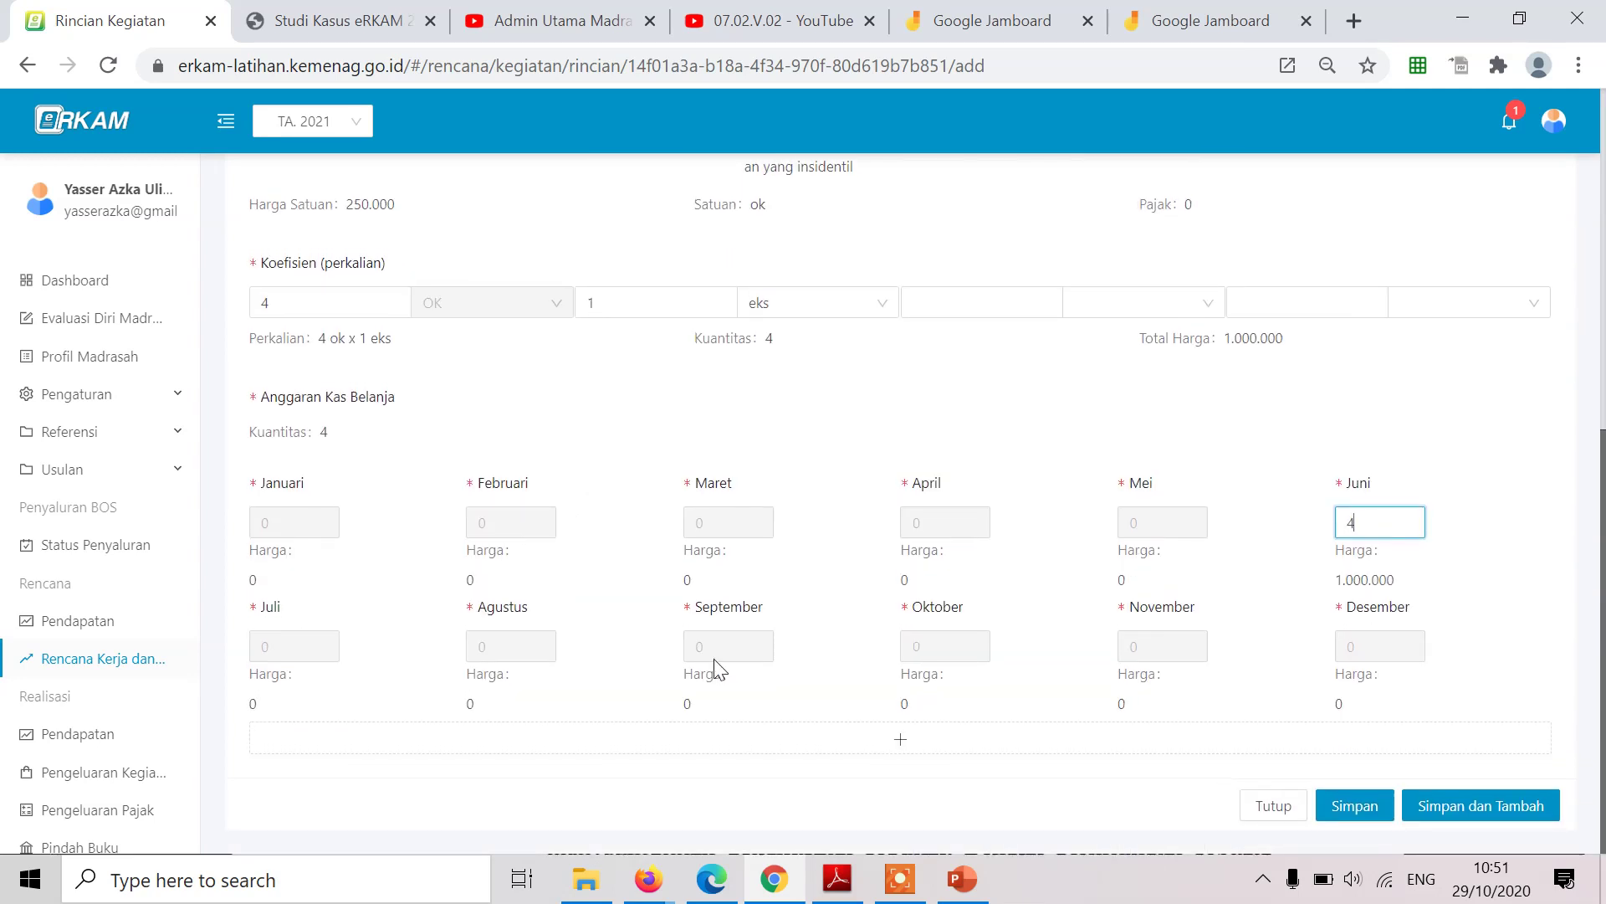
left_click(874, 748)
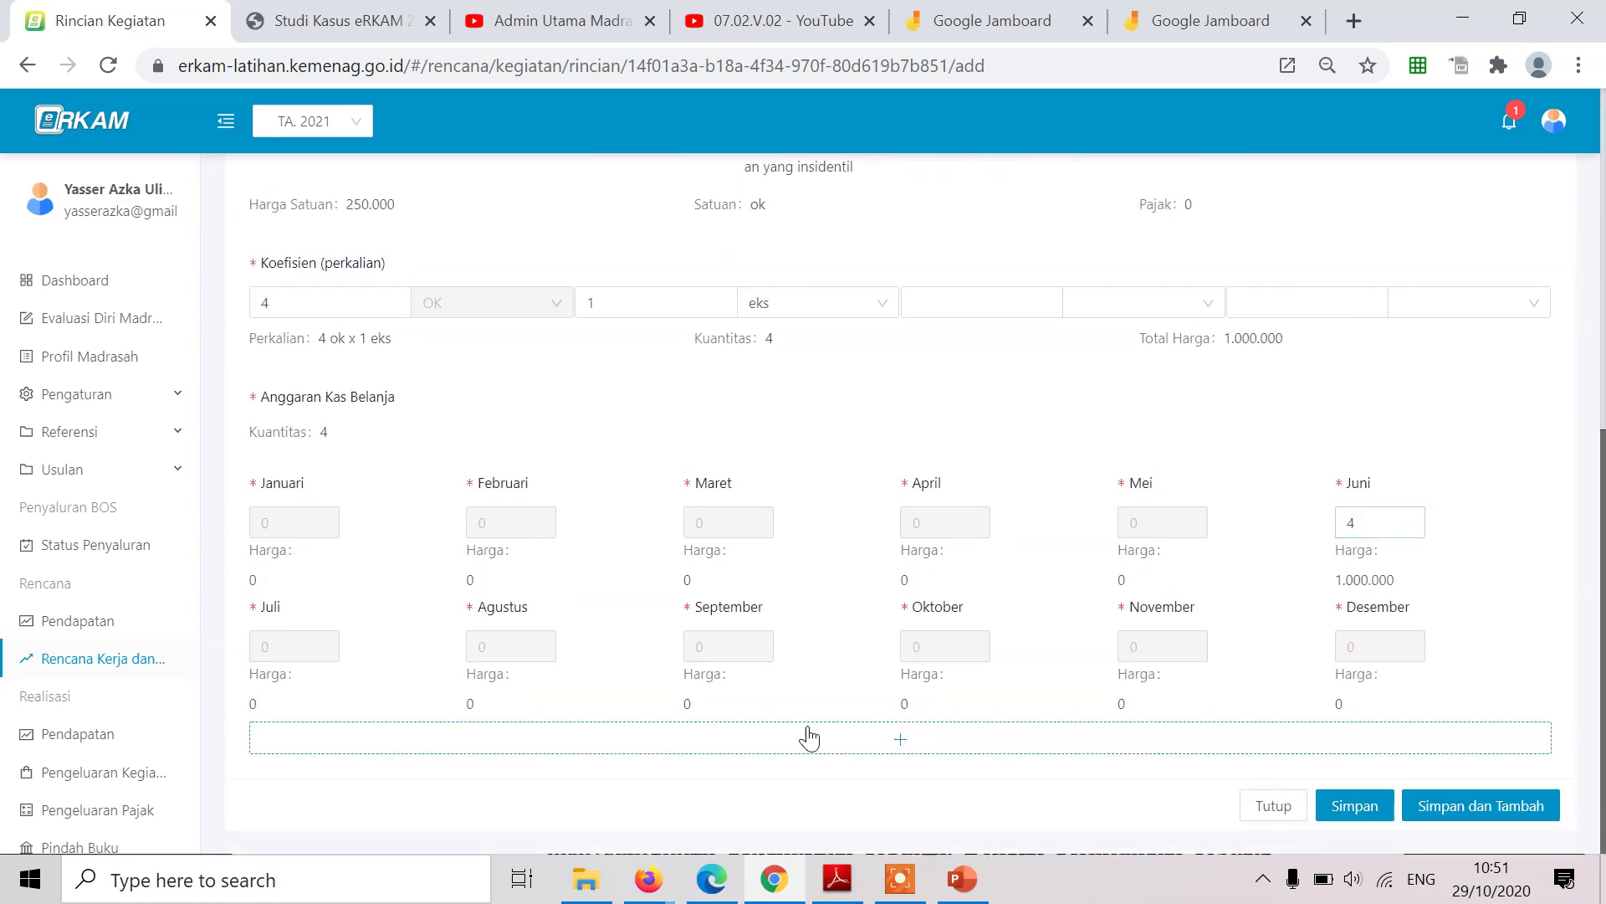
scroll(756, 708, "down", 2)
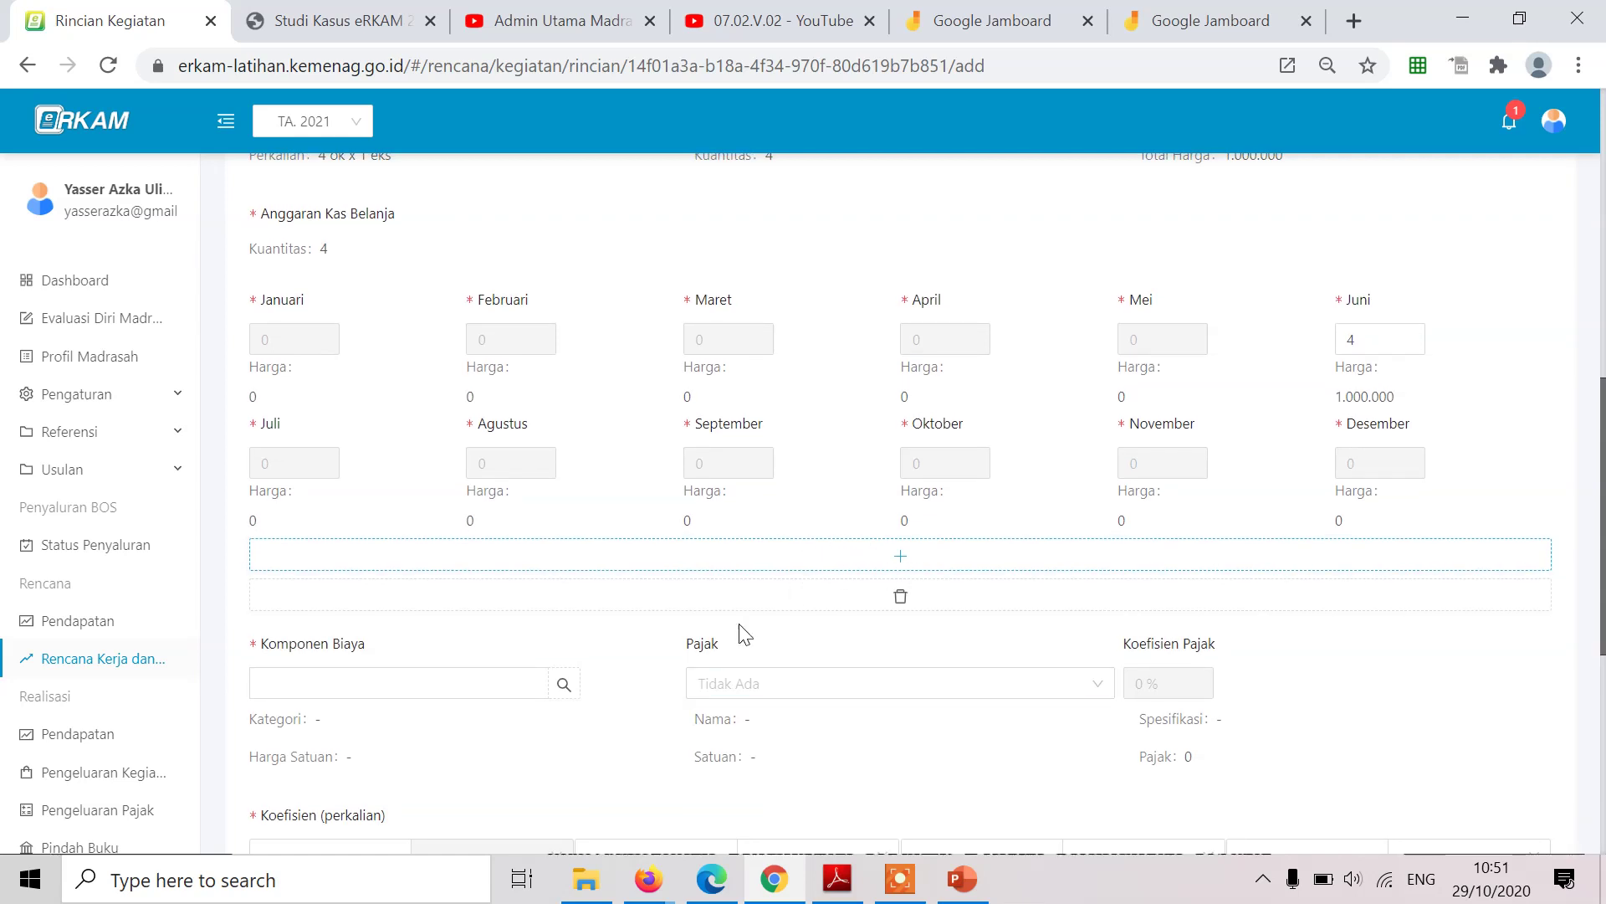
scroll(721, 649, "down", 3)
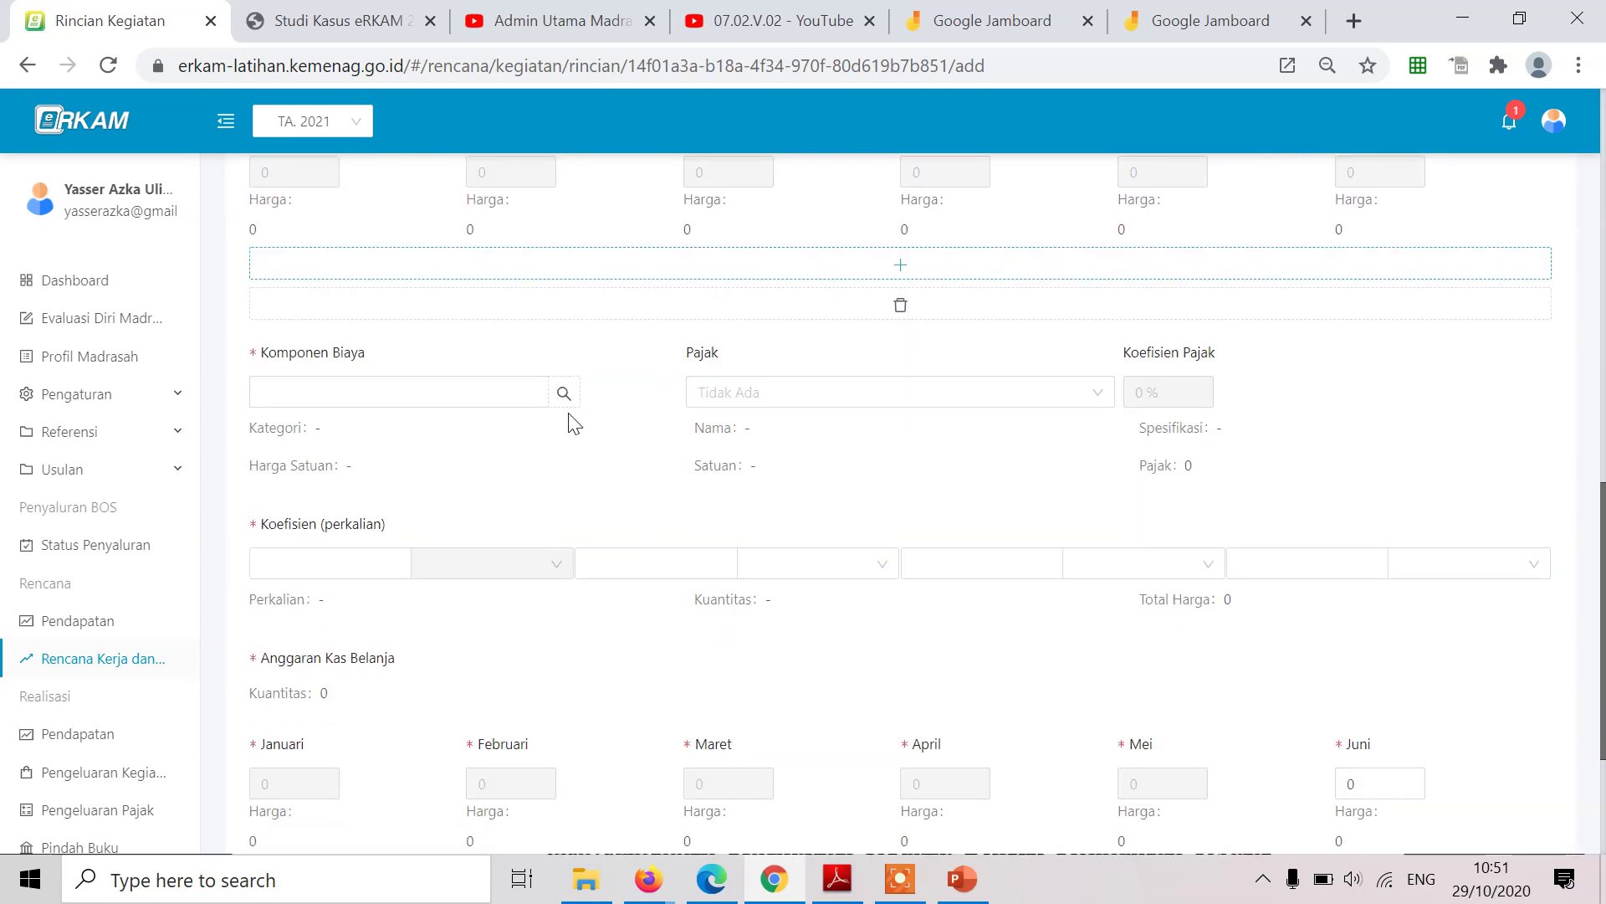
Choose the honor tidak tetap component for committee and trainers in the new Komponen Biaya section, with a Harga Satuan of 400000.
left_click(566, 399)
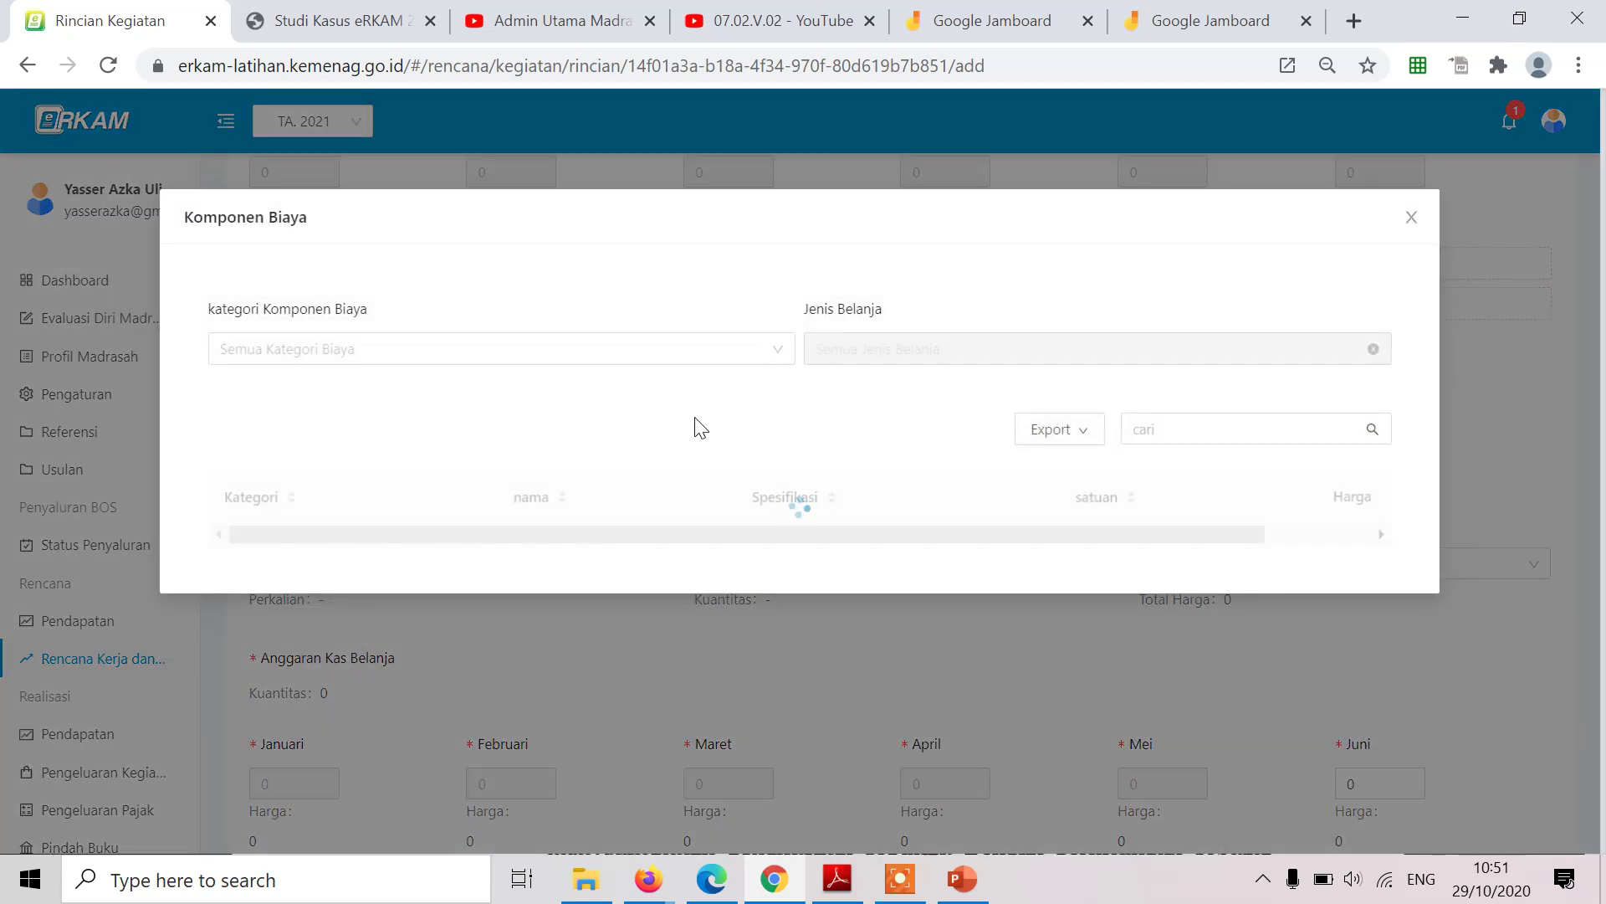
scroll(907, 502, "down", 5)
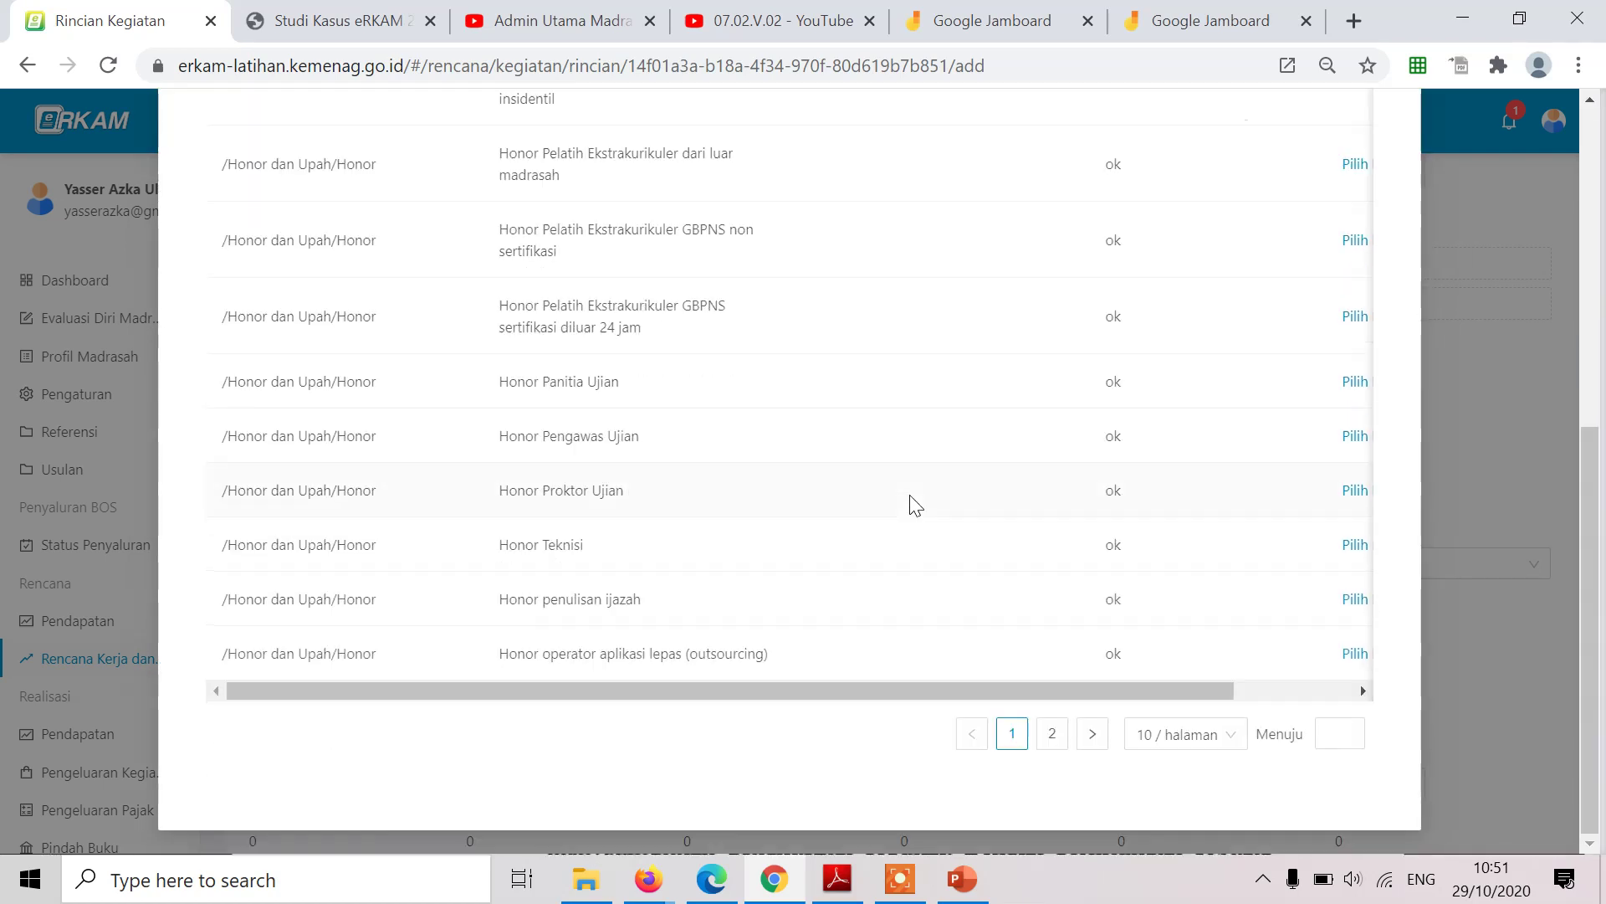
left_click(1057, 743)
left_click(1348, 624)
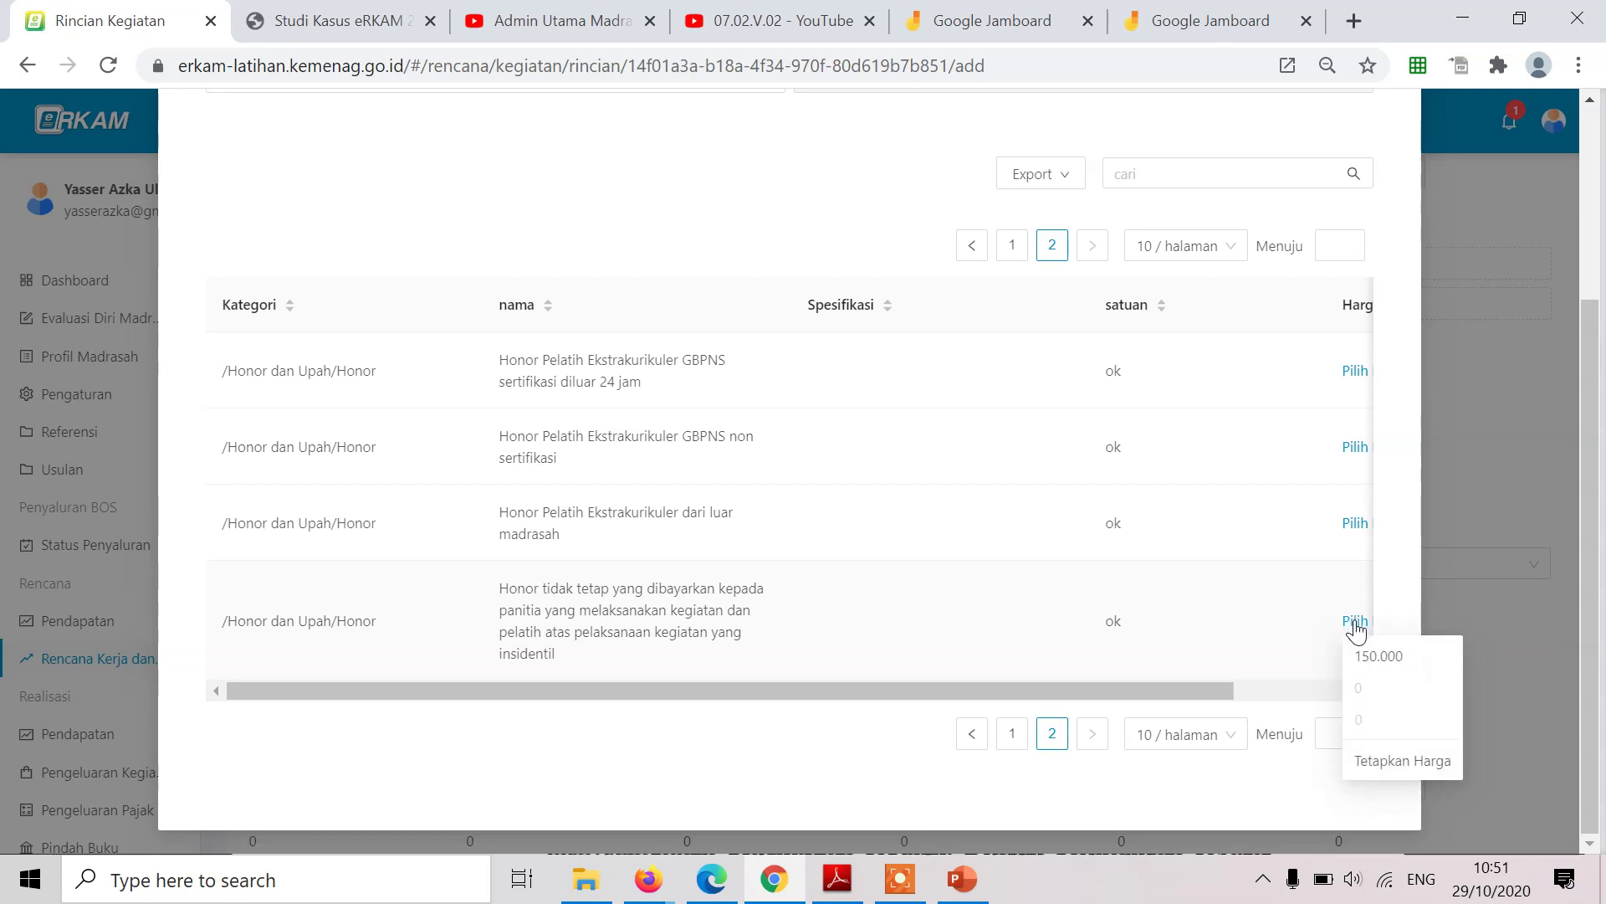
left_click(1391, 762)
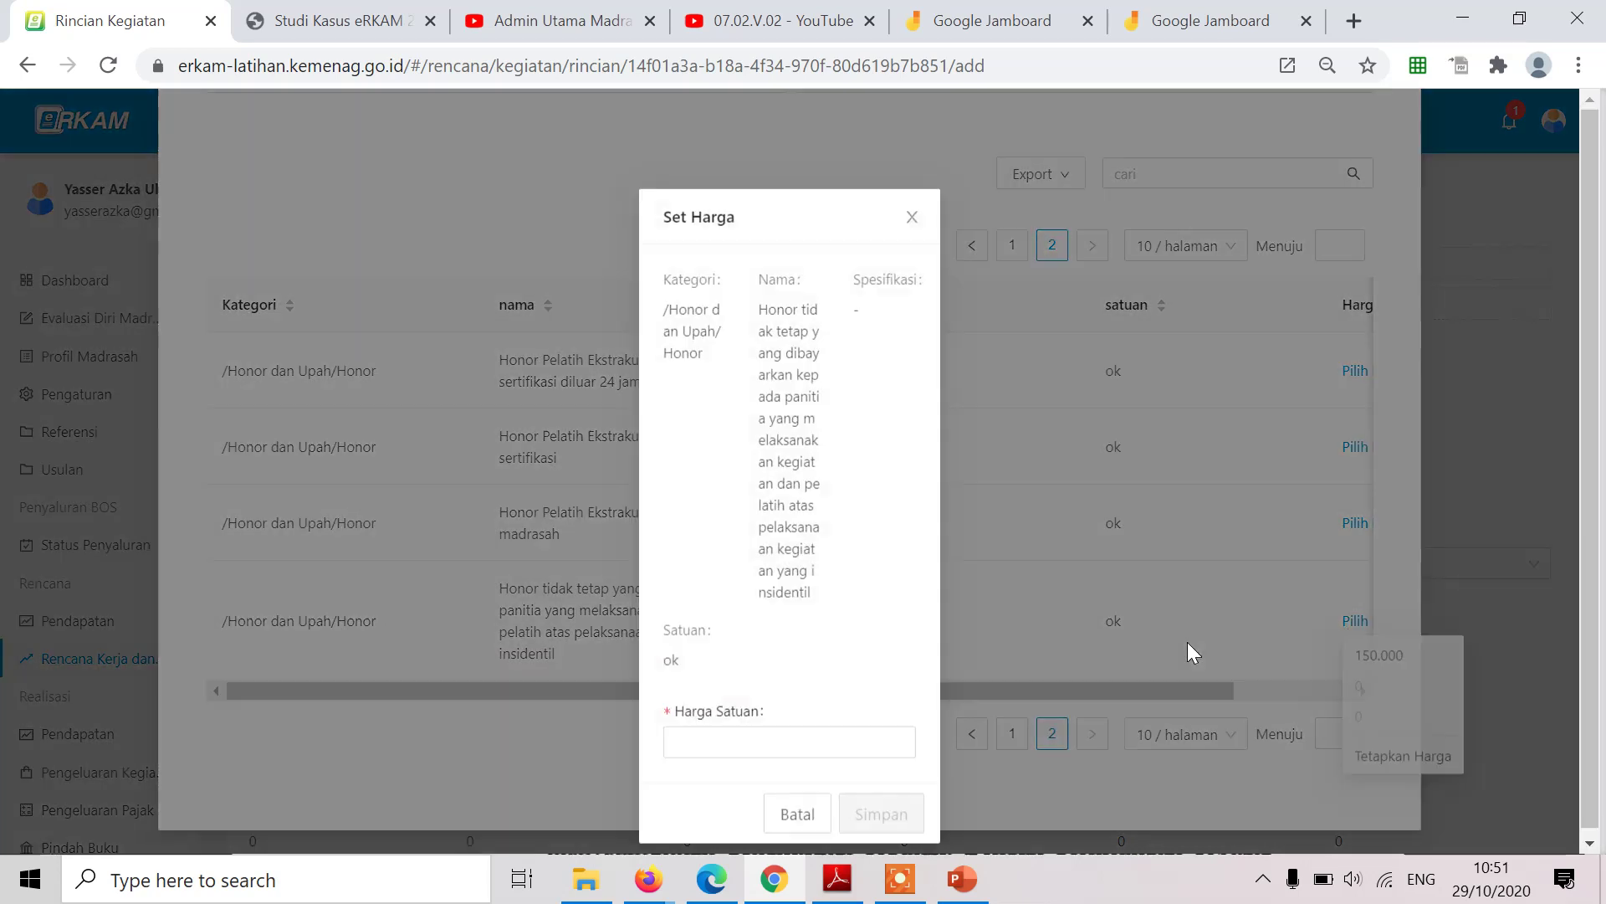
left_click(758, 738)
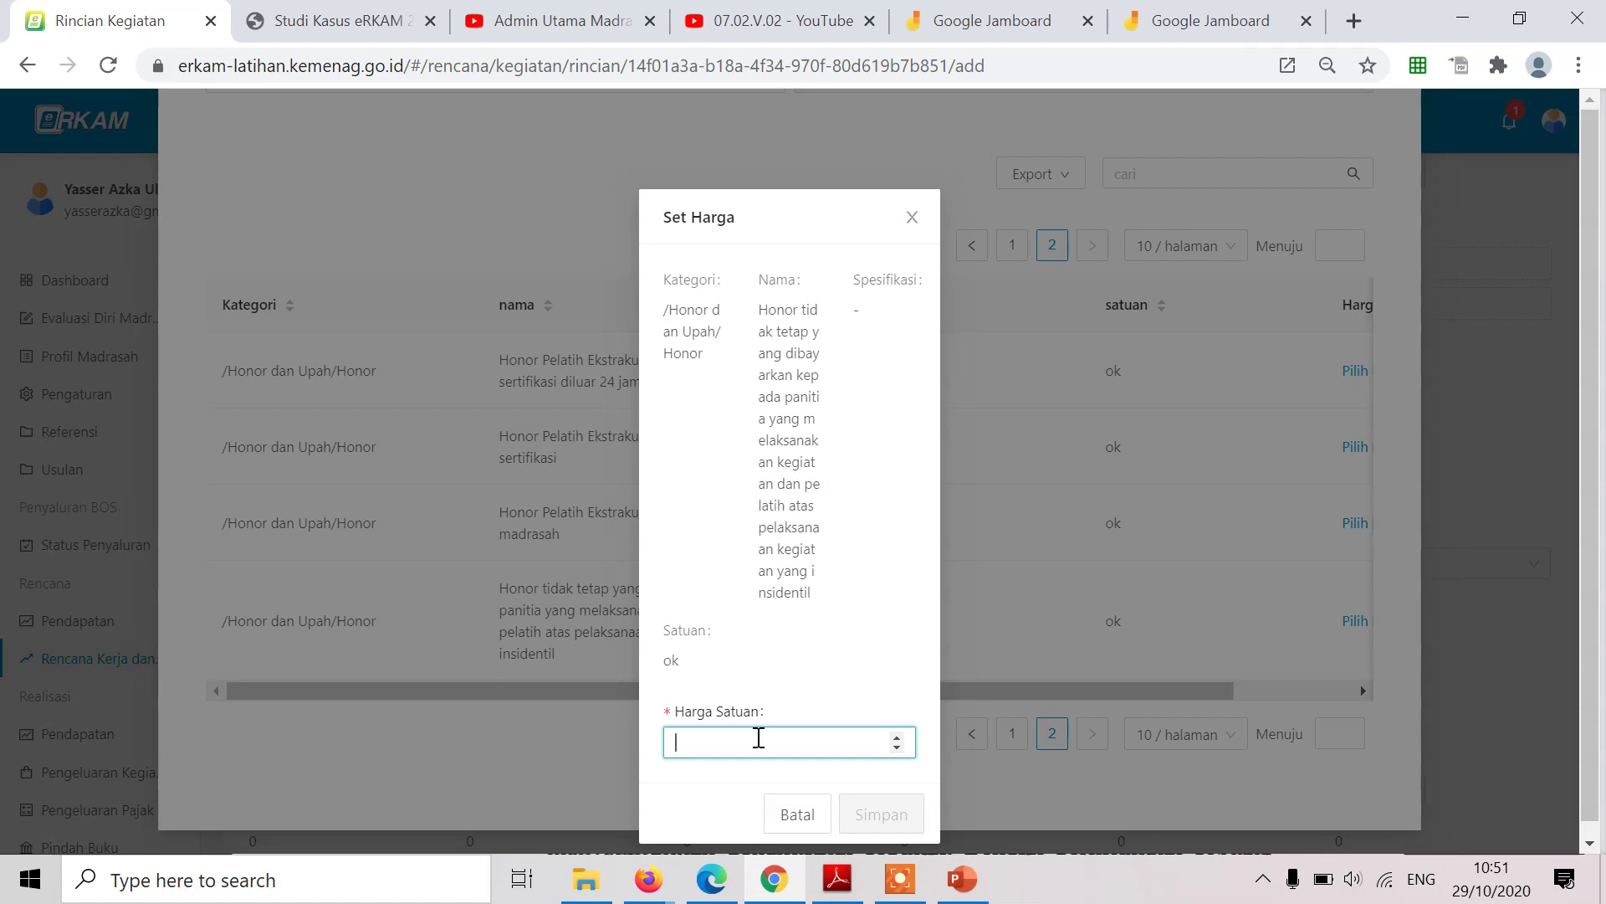
type("400")
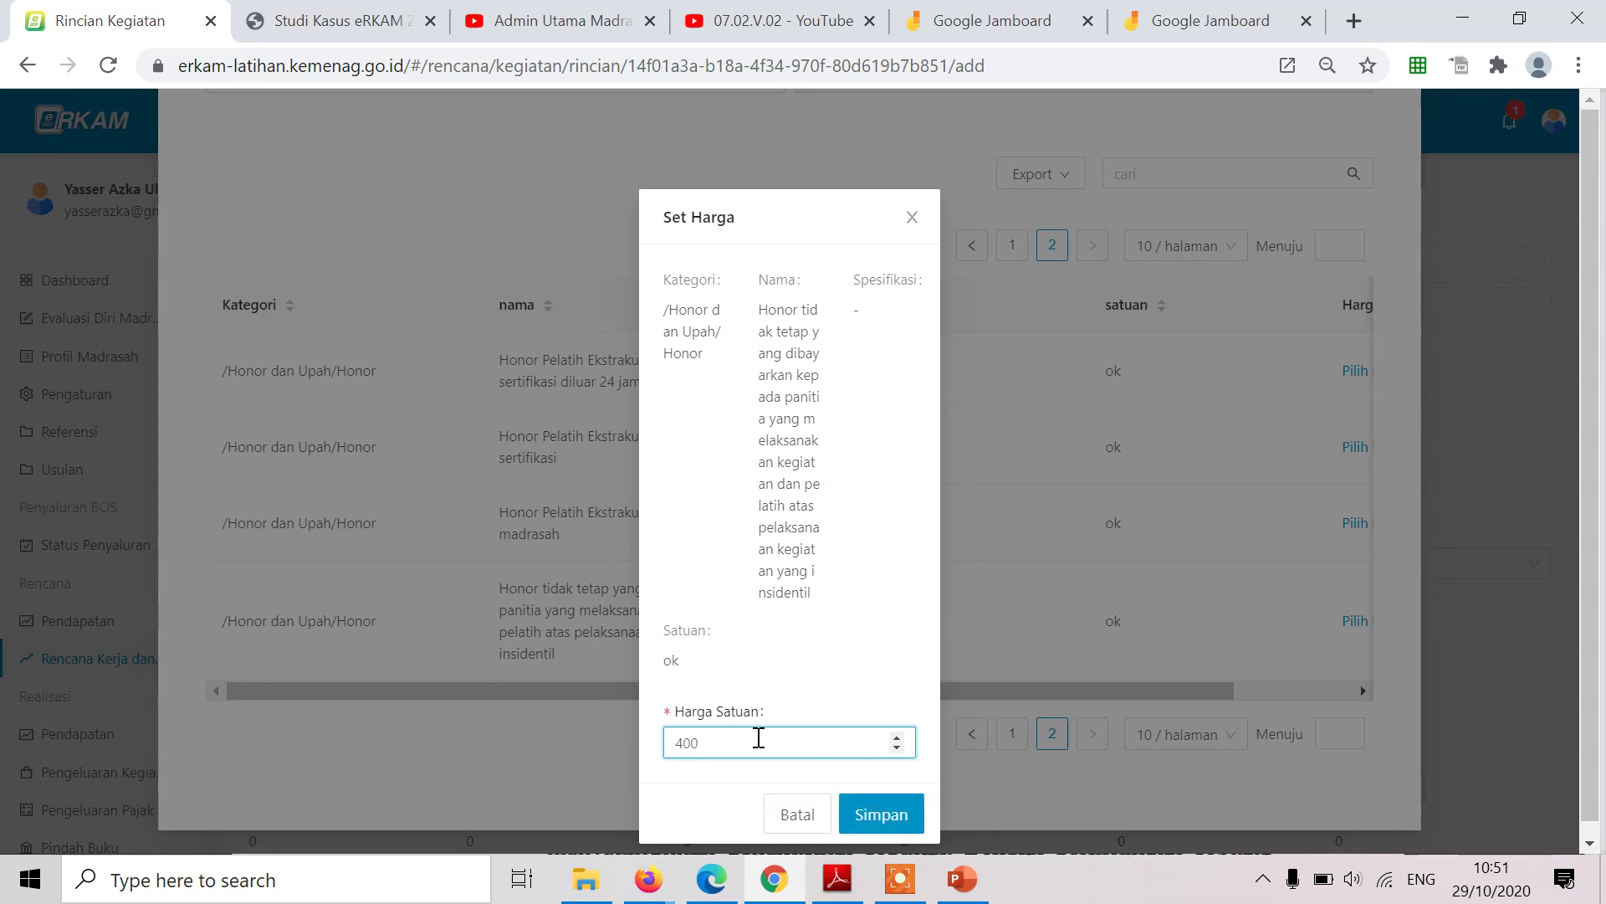
type("000")
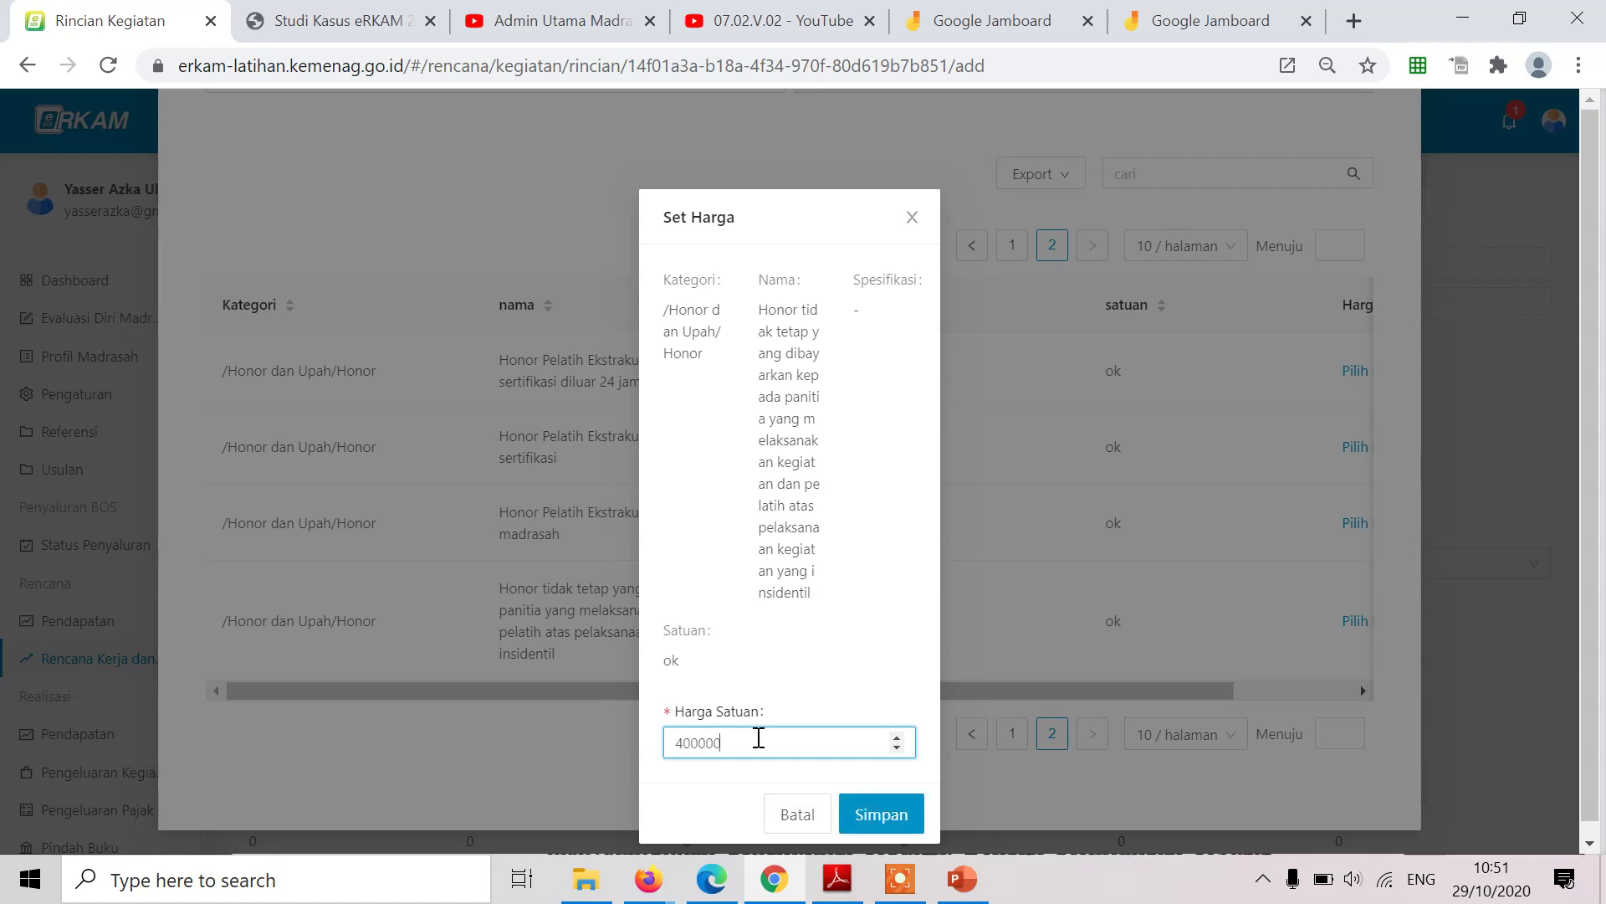
left_click(869, 813)
Set the second honor component's Koefisien (perkalian) to 1 OK times 1 eks.
scroll(870, 633, "down", 2)
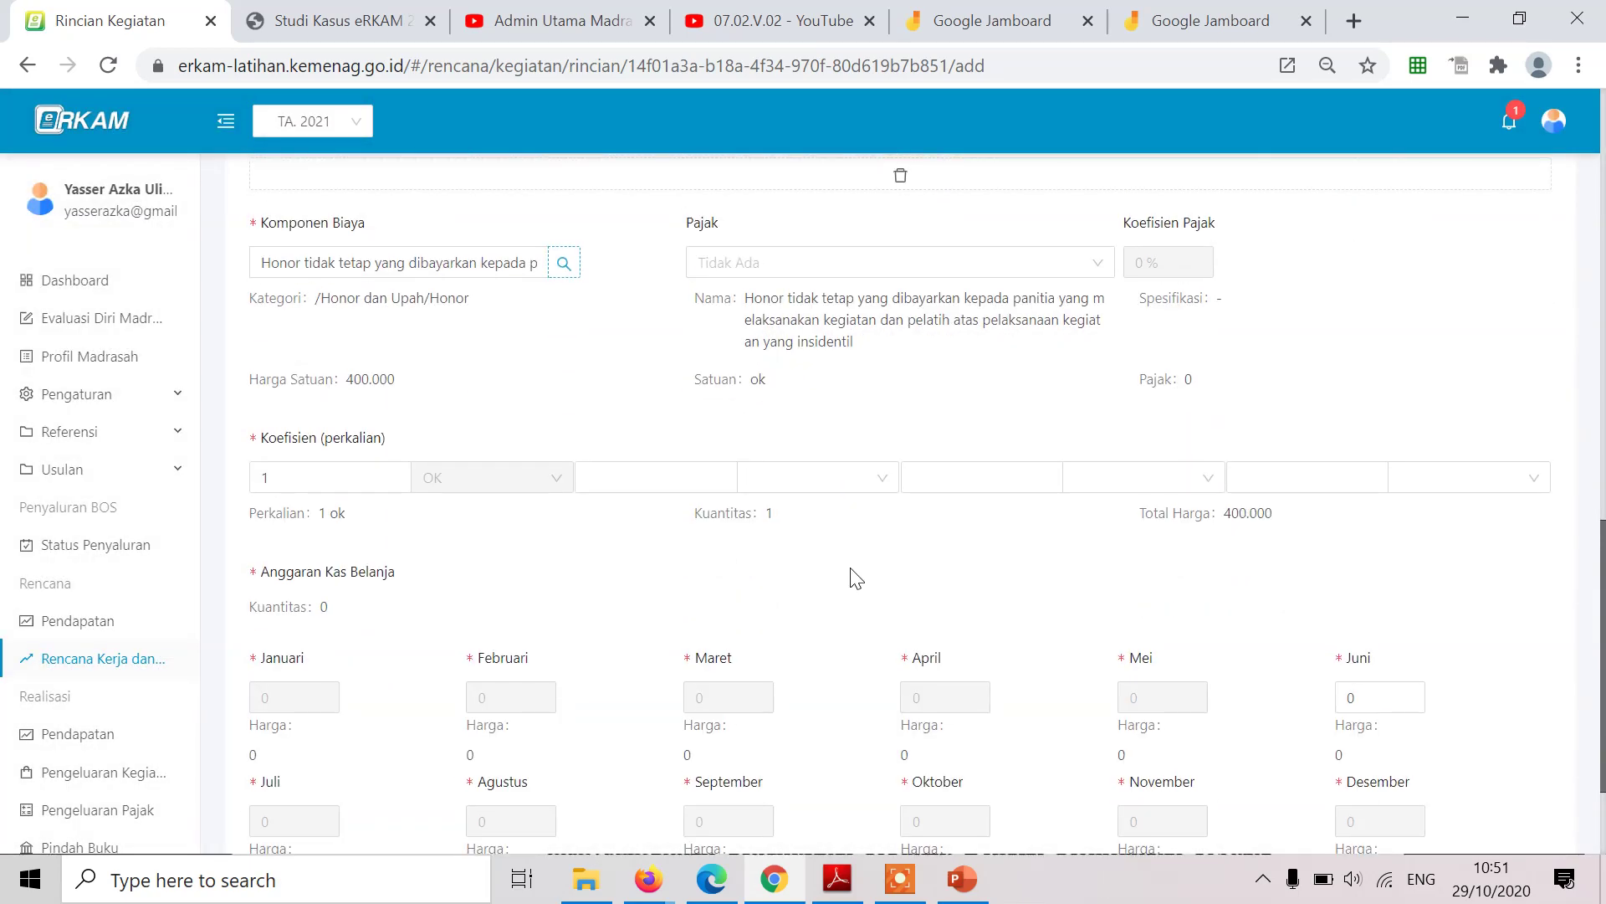
scroll(461, 574, "down", 2)
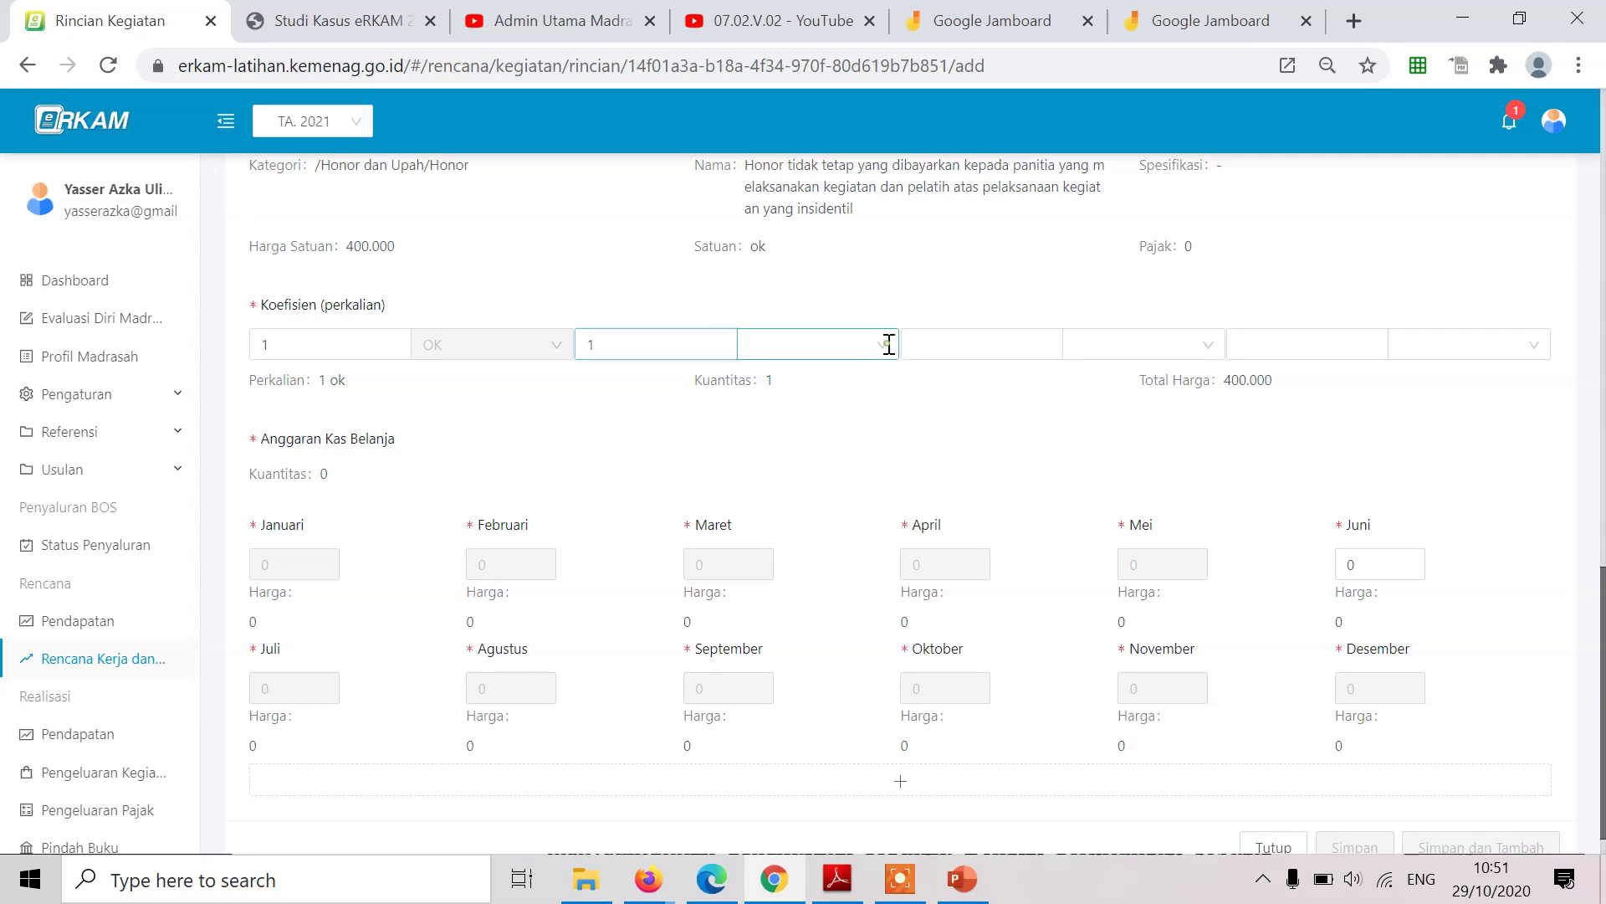
left_click(845, 350)
left_click(777, 384)
scroll(1093, 424, "up", 1)
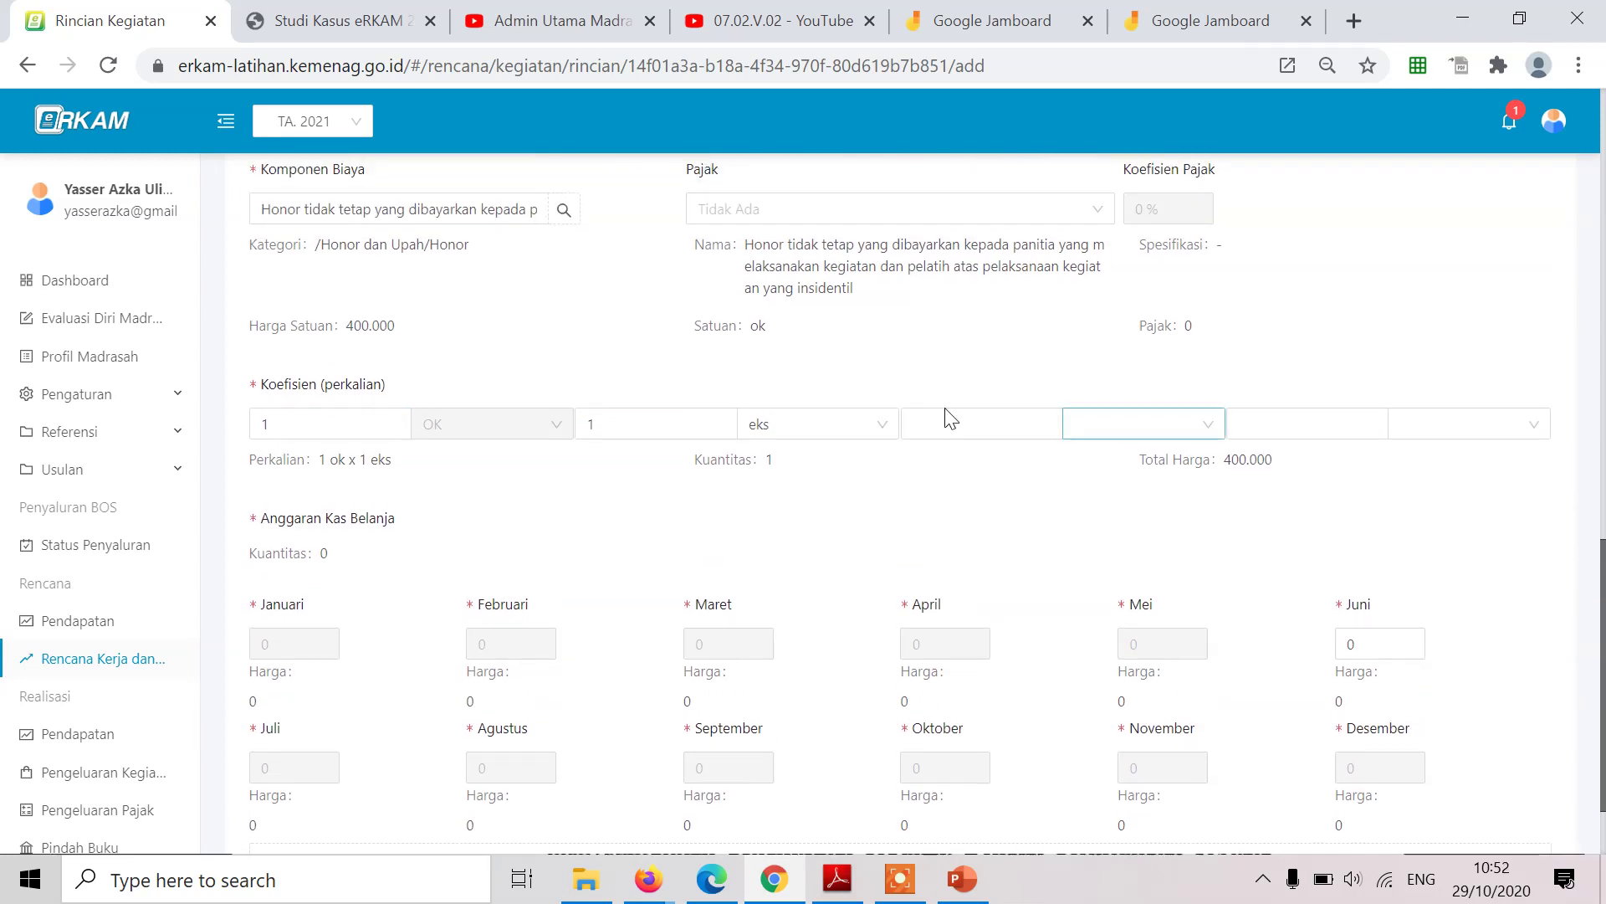
Try to find a different unit matching "ka" for the second coefficient, and choose eks again.
left_click(882, 425)
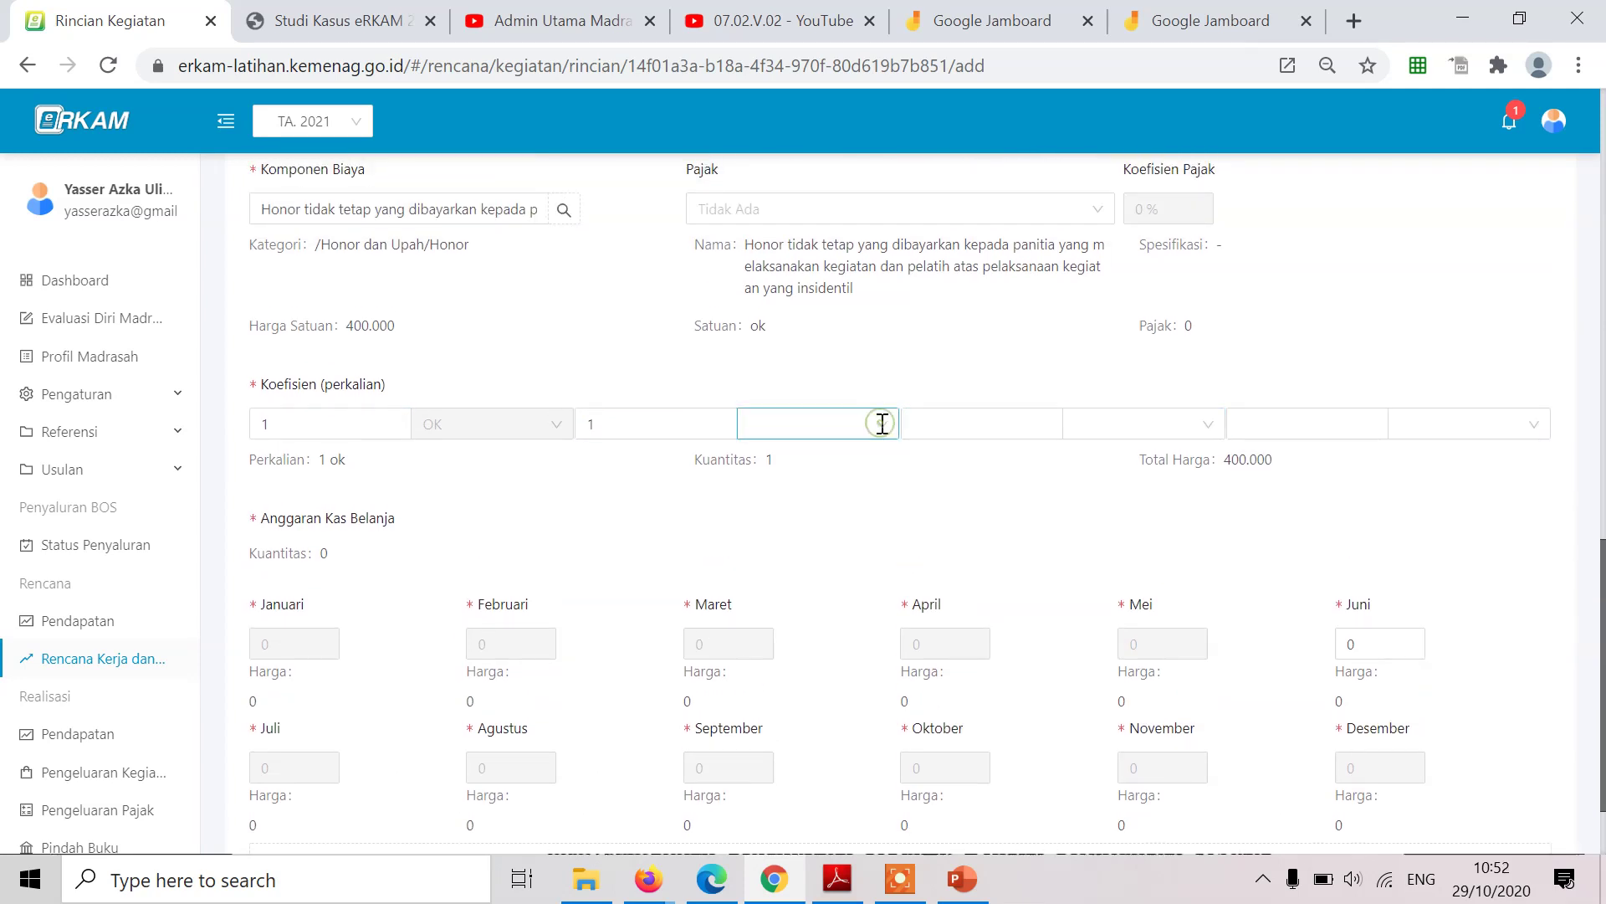
left_click(829, 430)
type("ka")
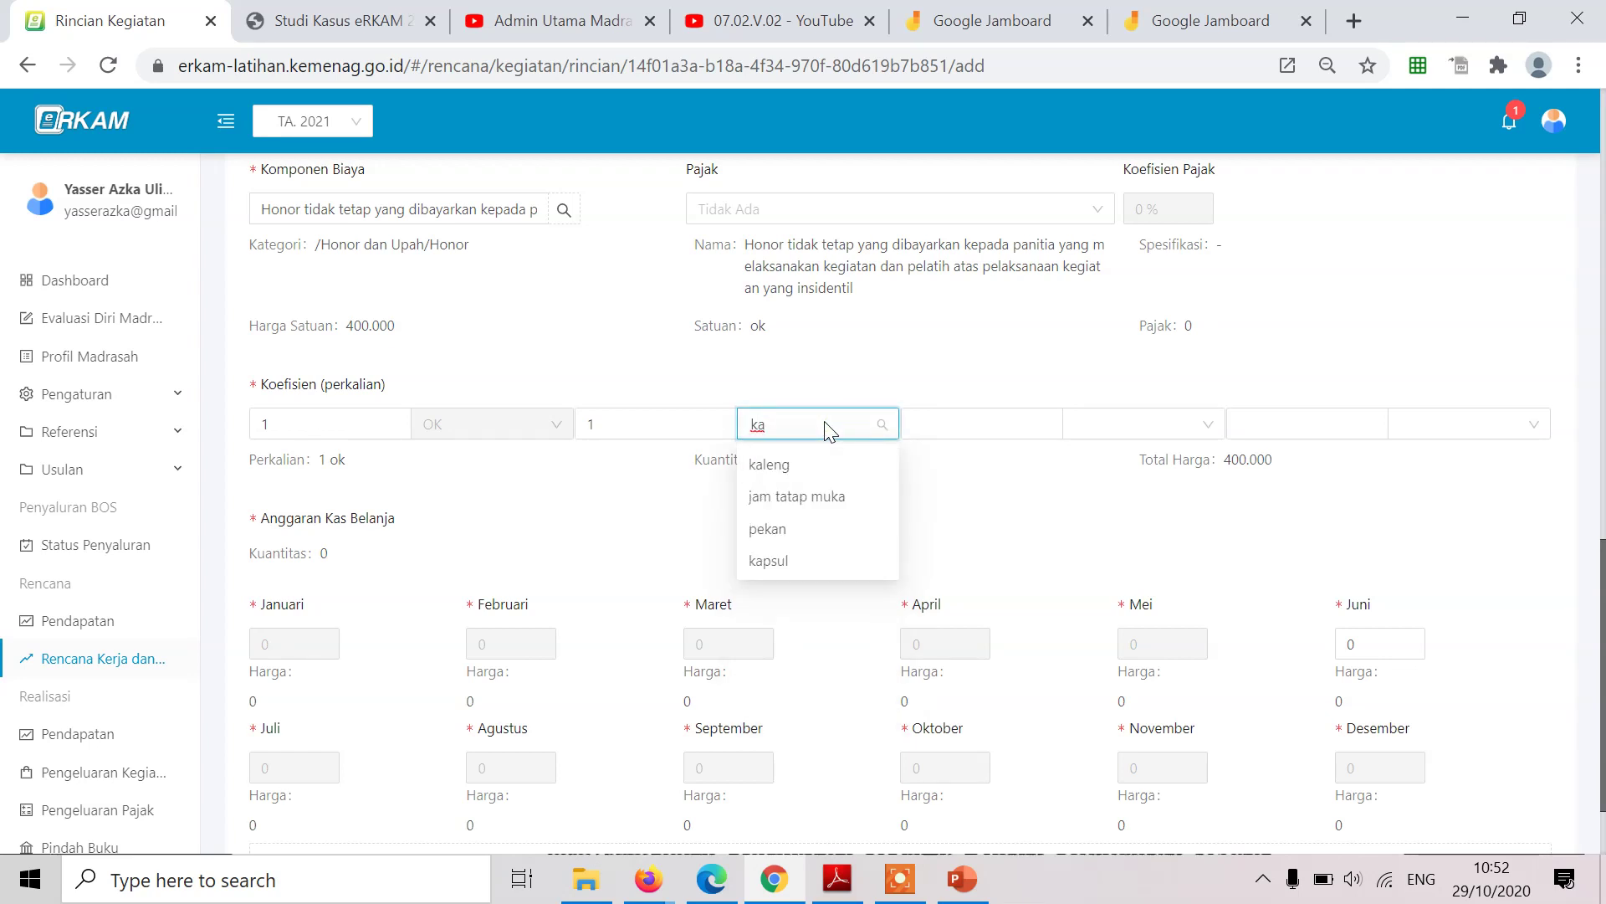
key("BackSpace")
key("BackSpace")
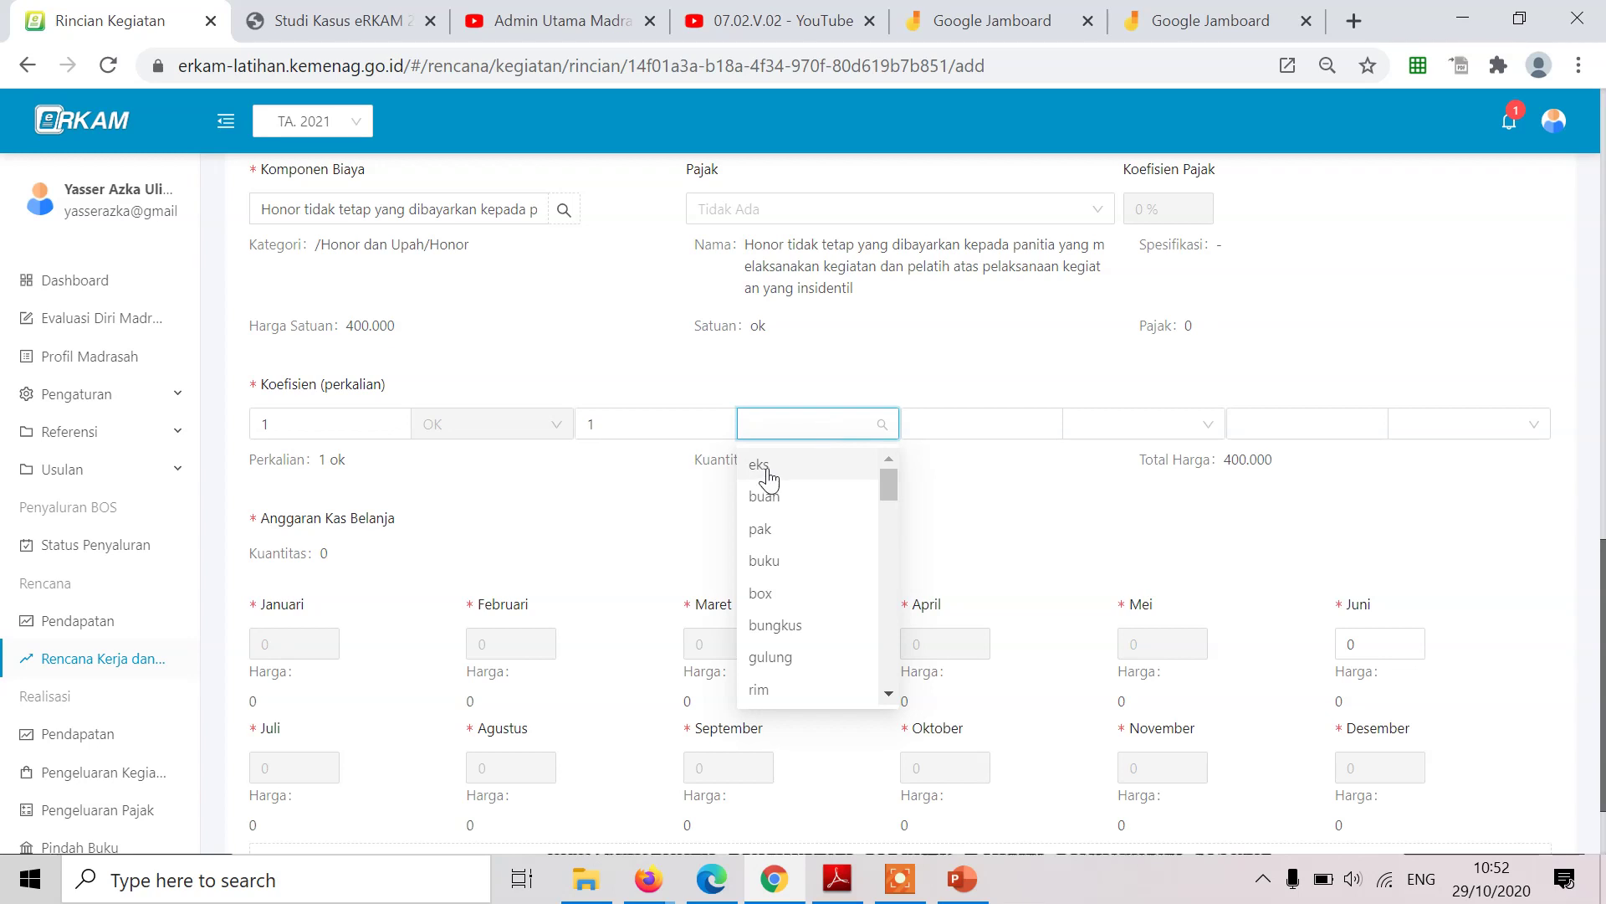
left_click(768, 464)
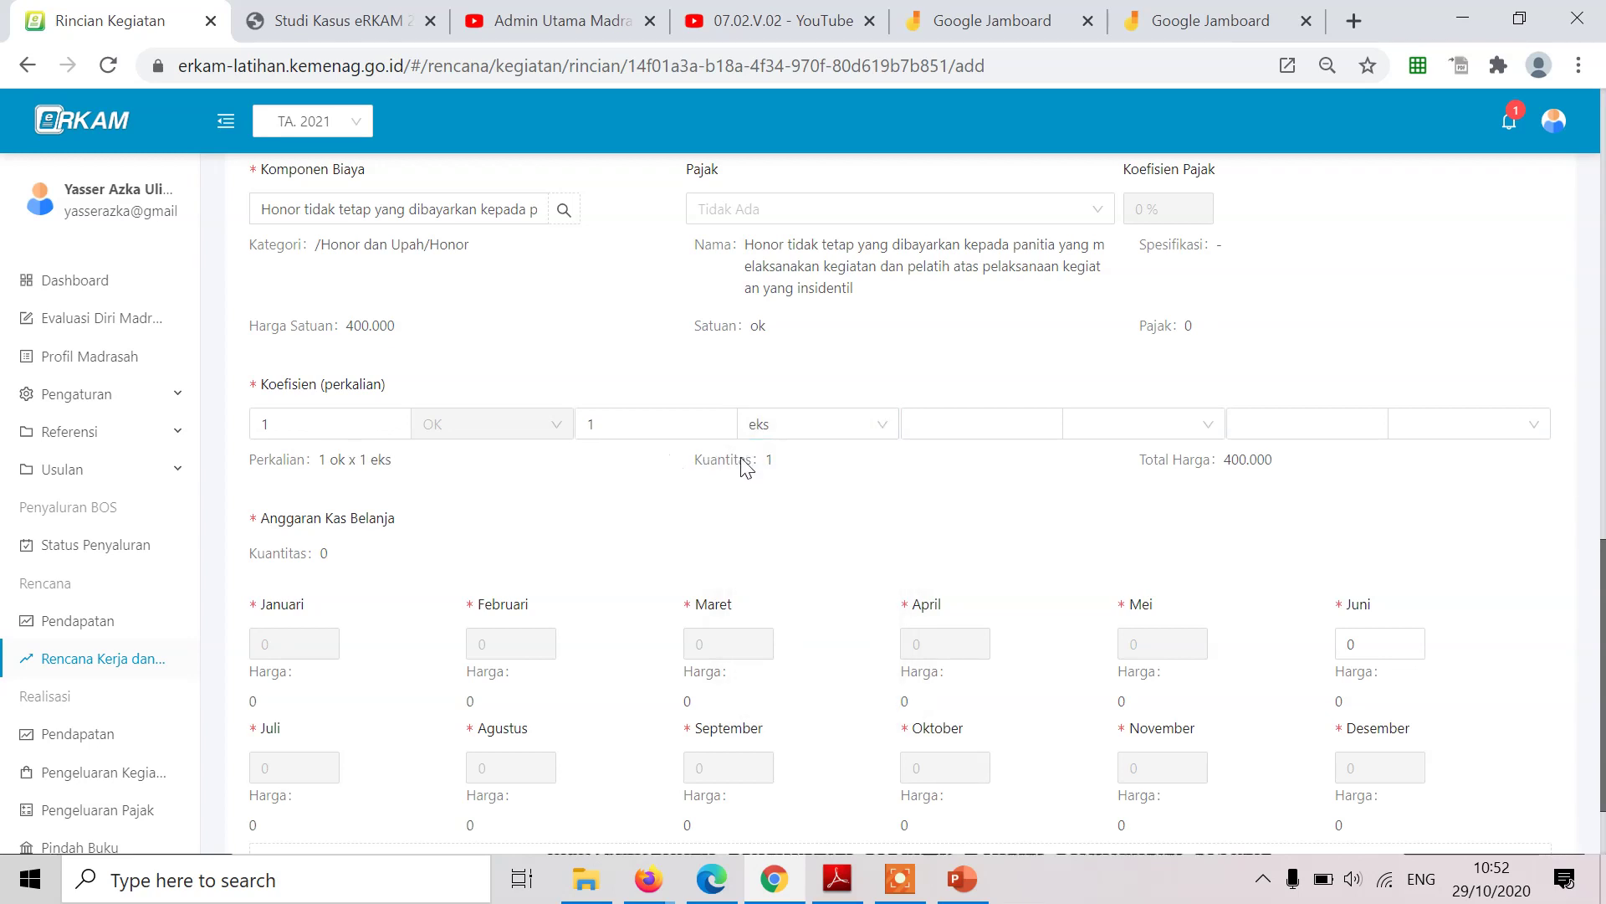
Allocate a quantity of 1 to Juni in the second honor component's Anggaran Kas Belanja and save the activity details.
scroll(792, 477, "down", 2)
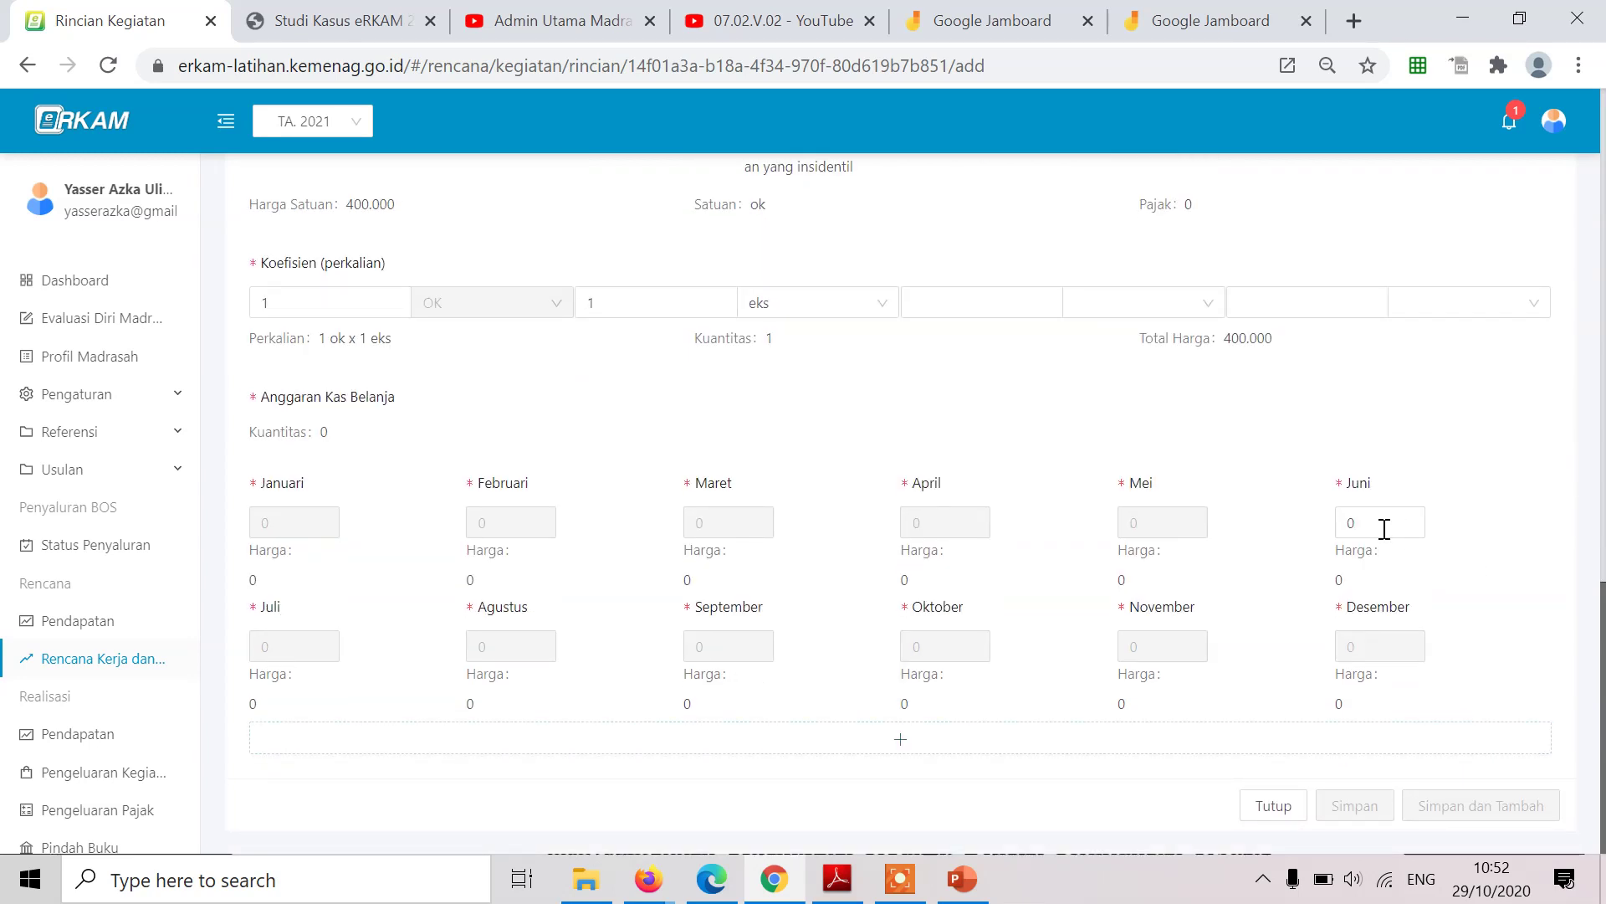
left_click(1366, 530)
type("1")
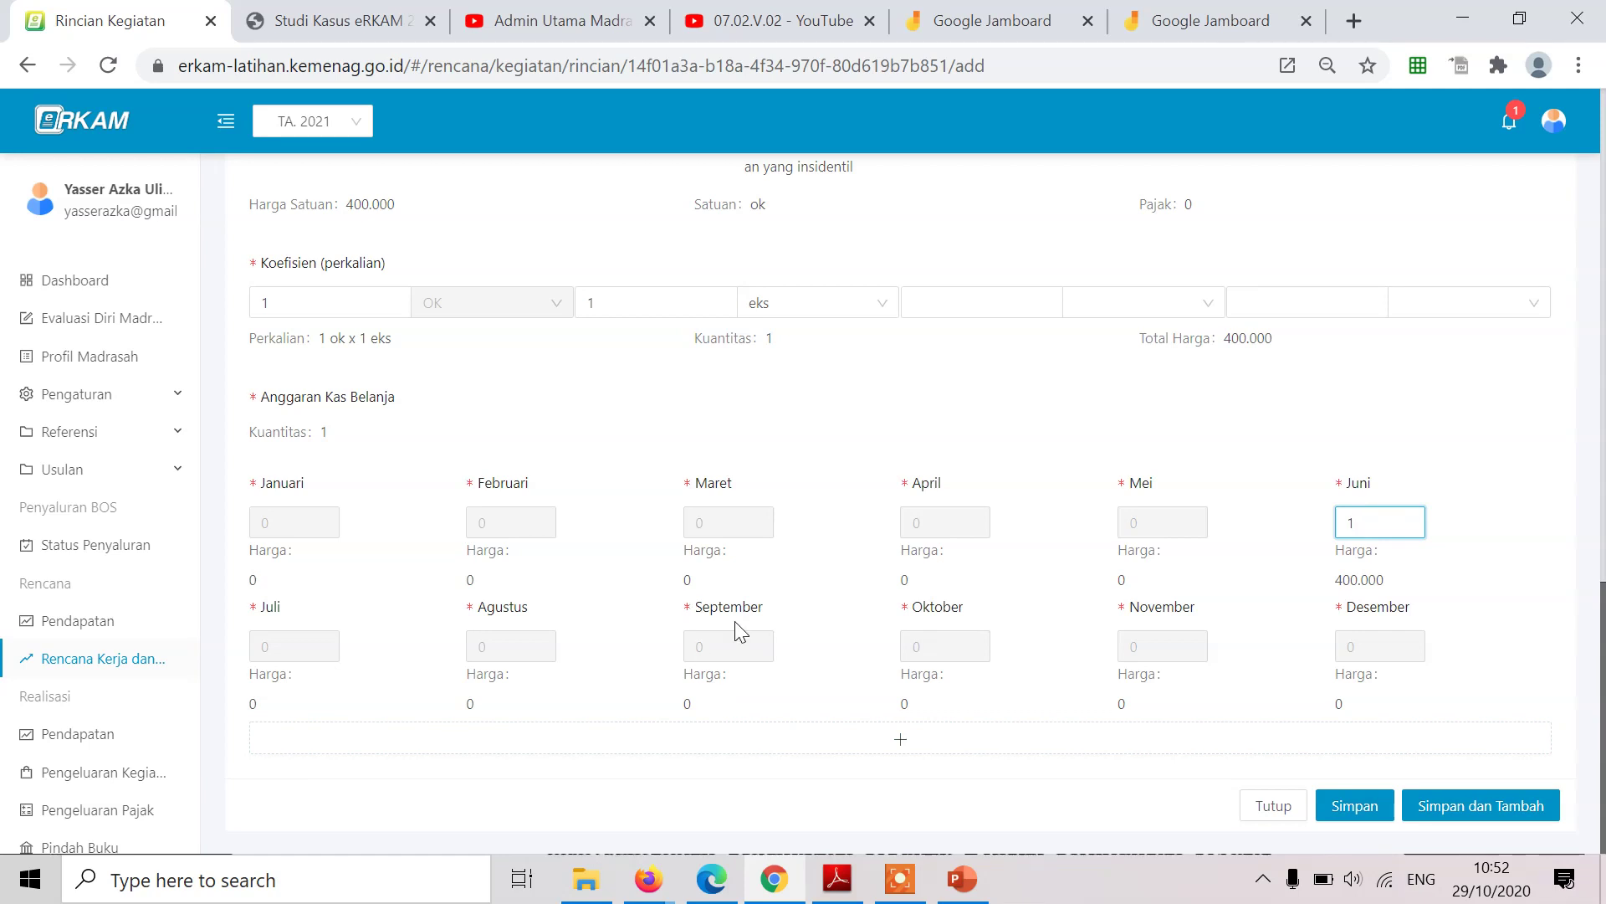
left_click(1359, 807)
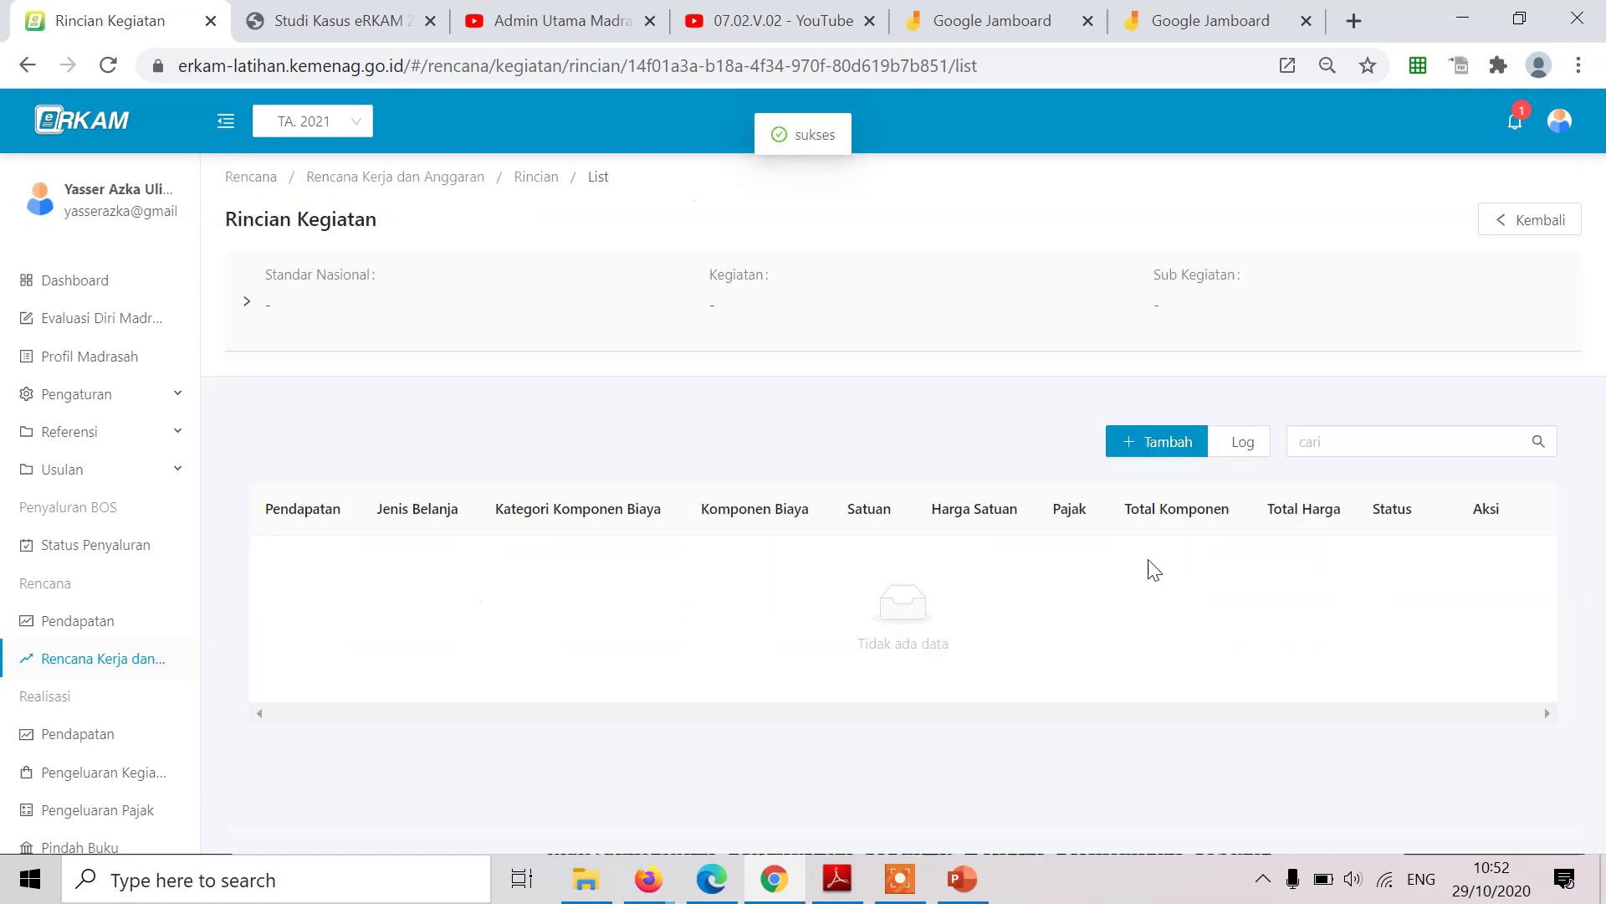
Review the saved honor components in the Rincian Kegiatan list and expand the activity's implementation, target and indicator details.
scroll(1024, 646, "down", 2)
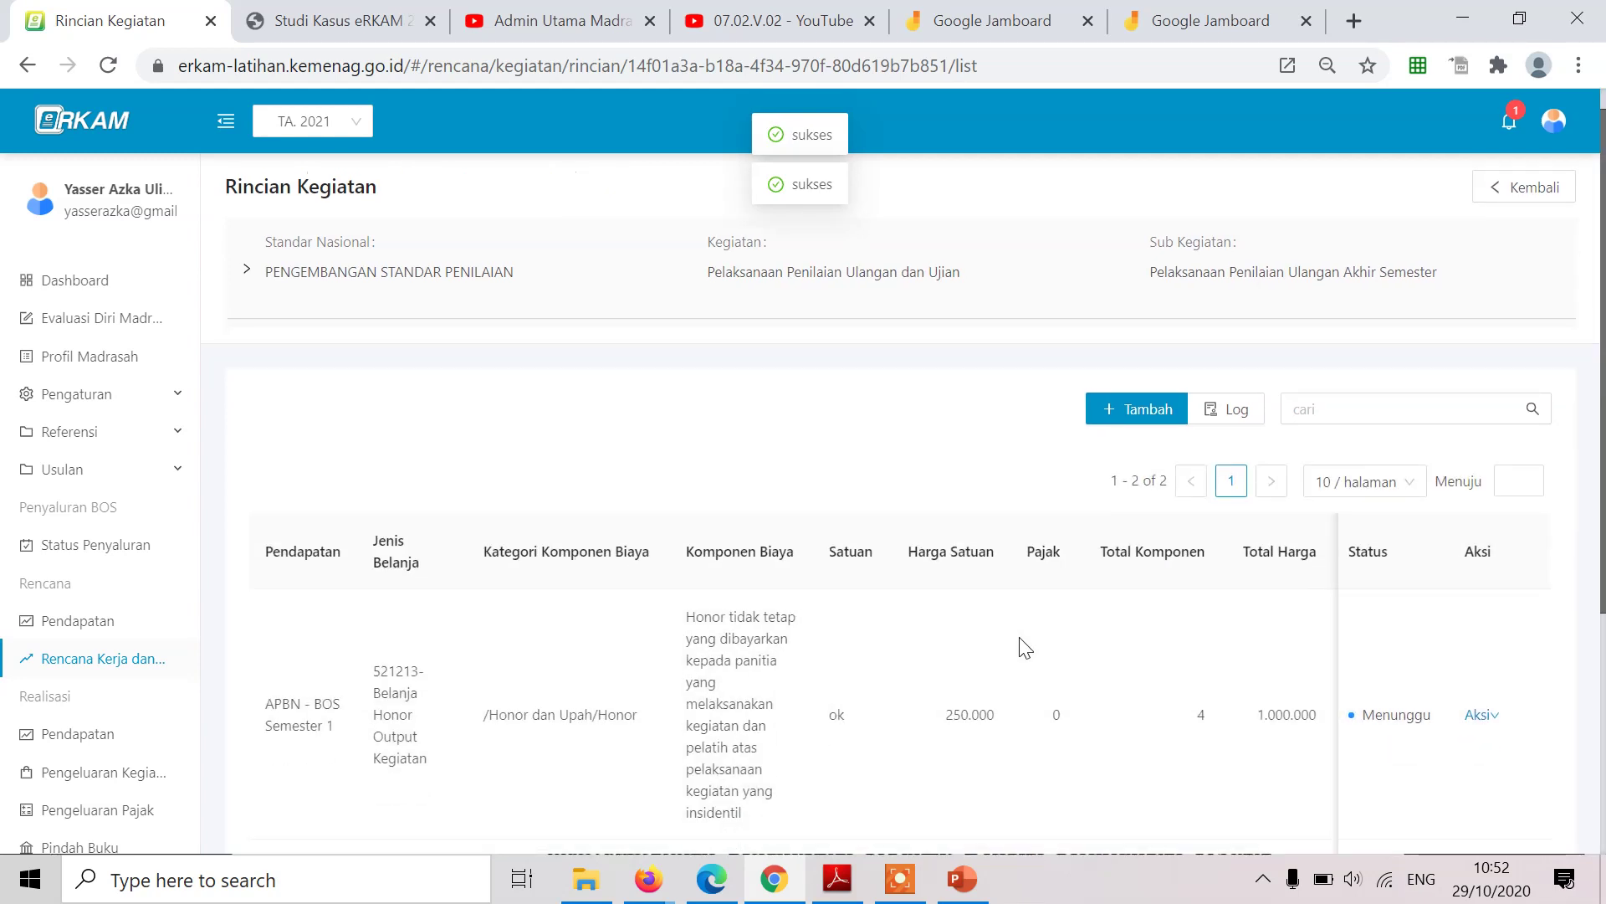
scroll(1024, 646, "down", 2)
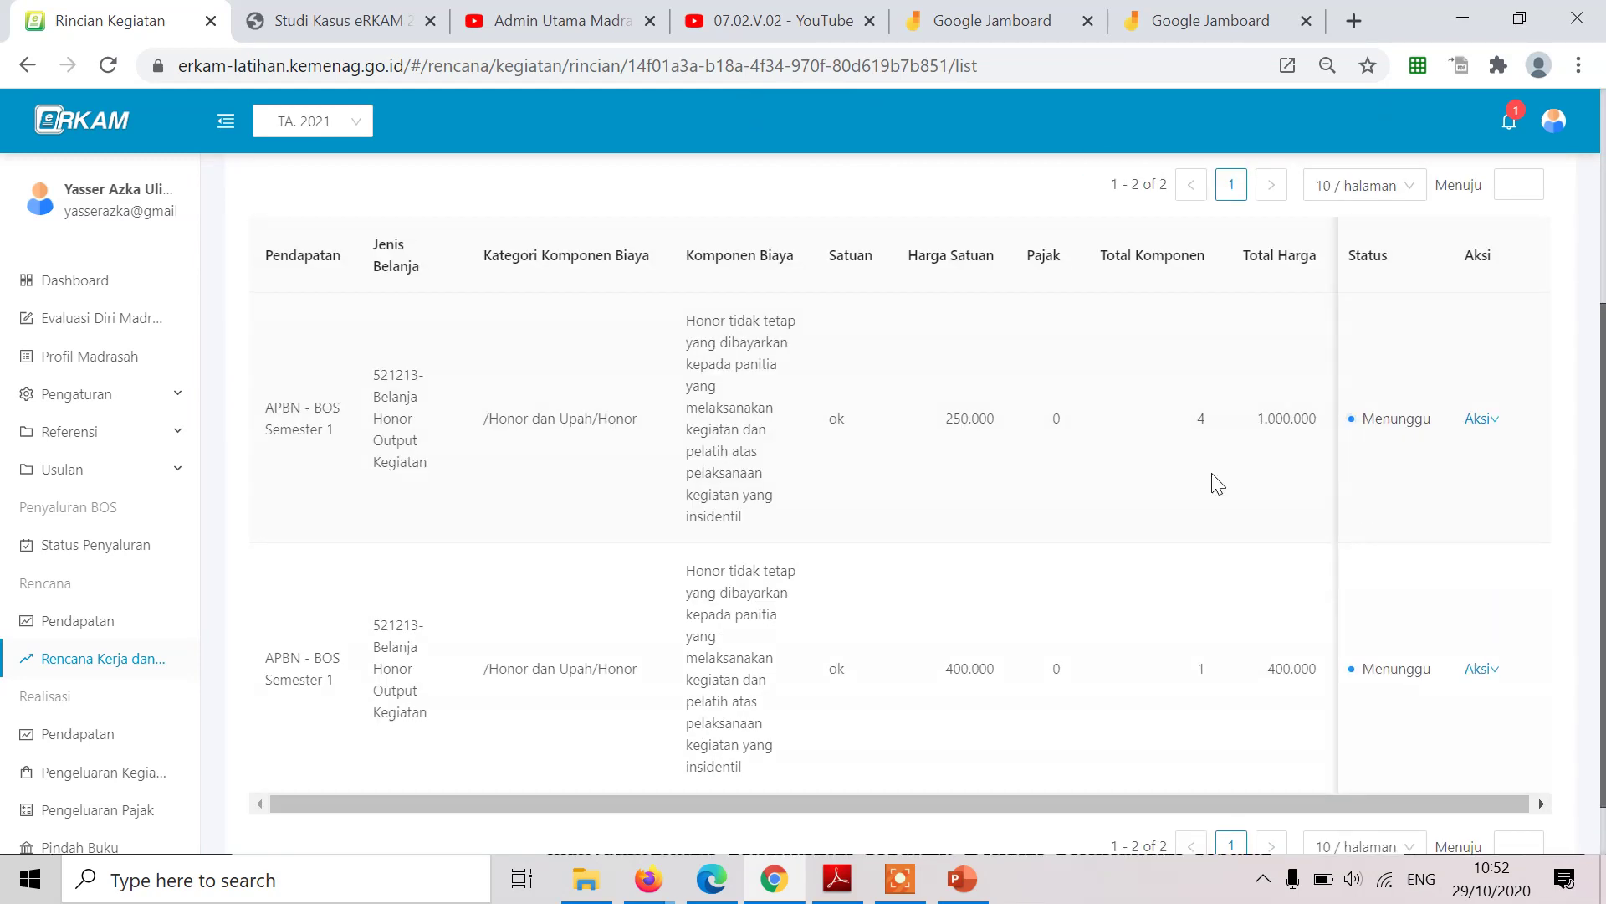
scroll(462, 441, "down", 1)
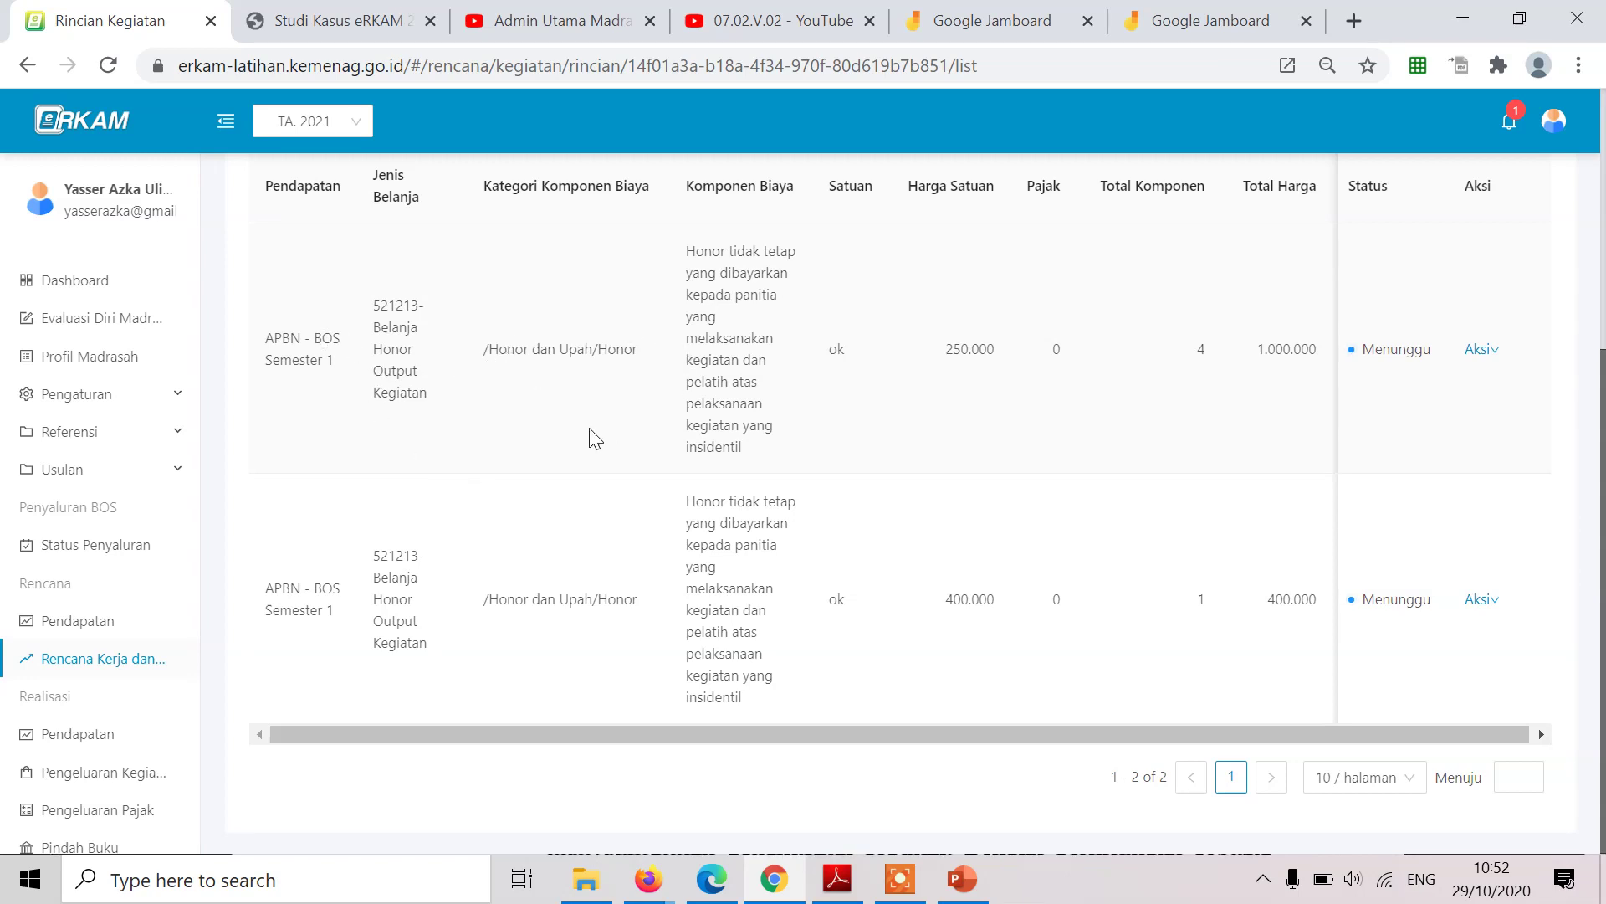
scroll(602, 461, "up", 4)
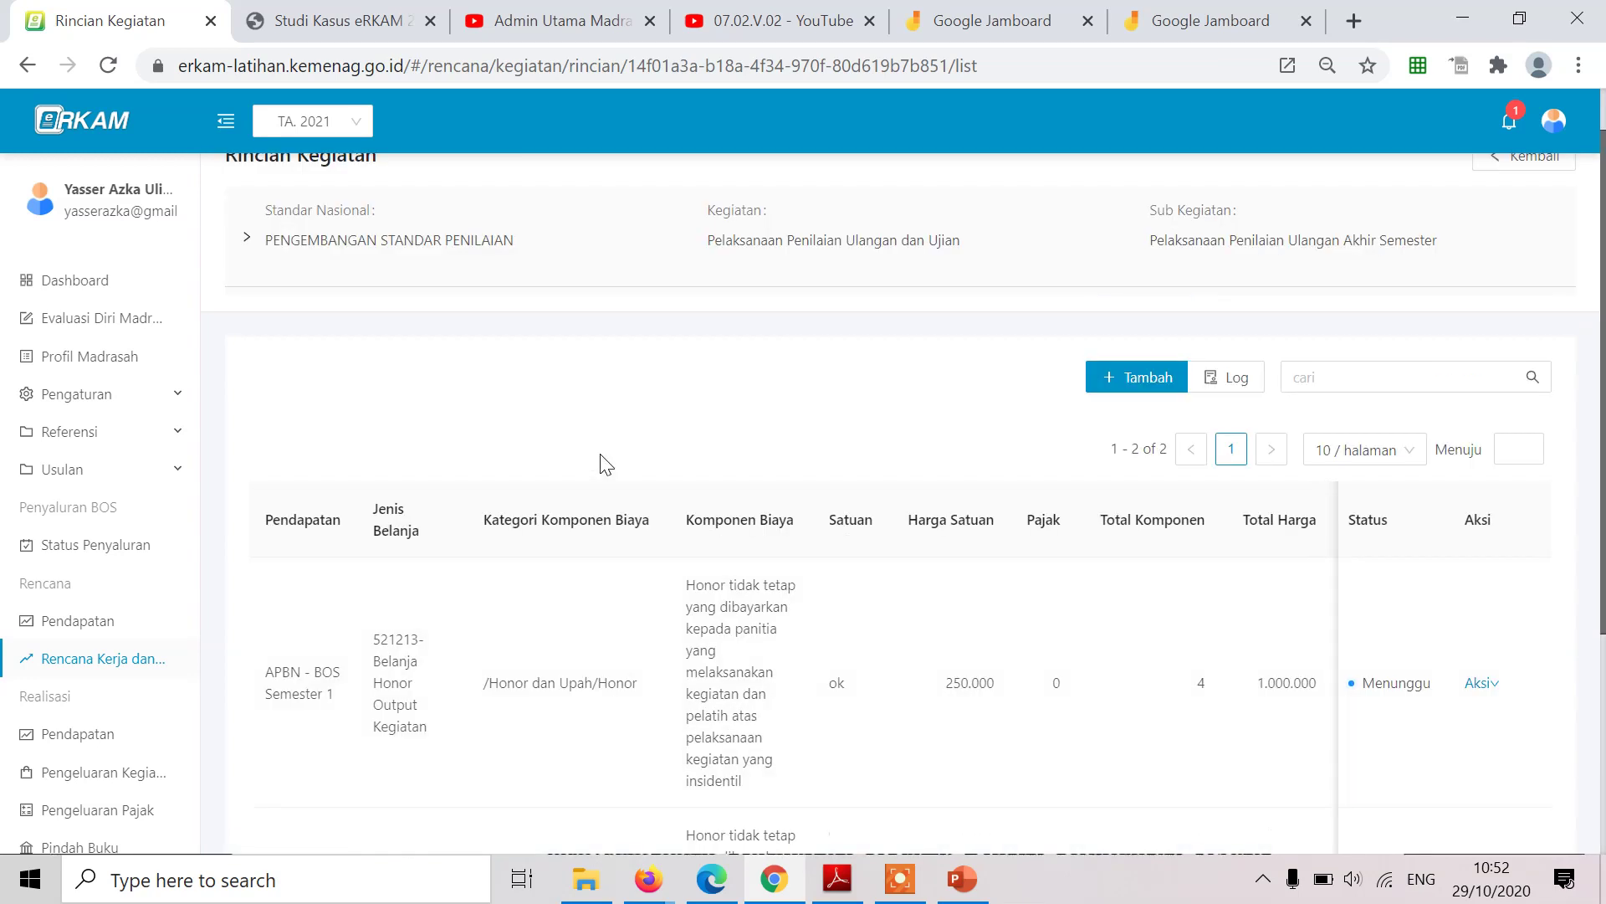
scroll(822, 312, "up", 1)
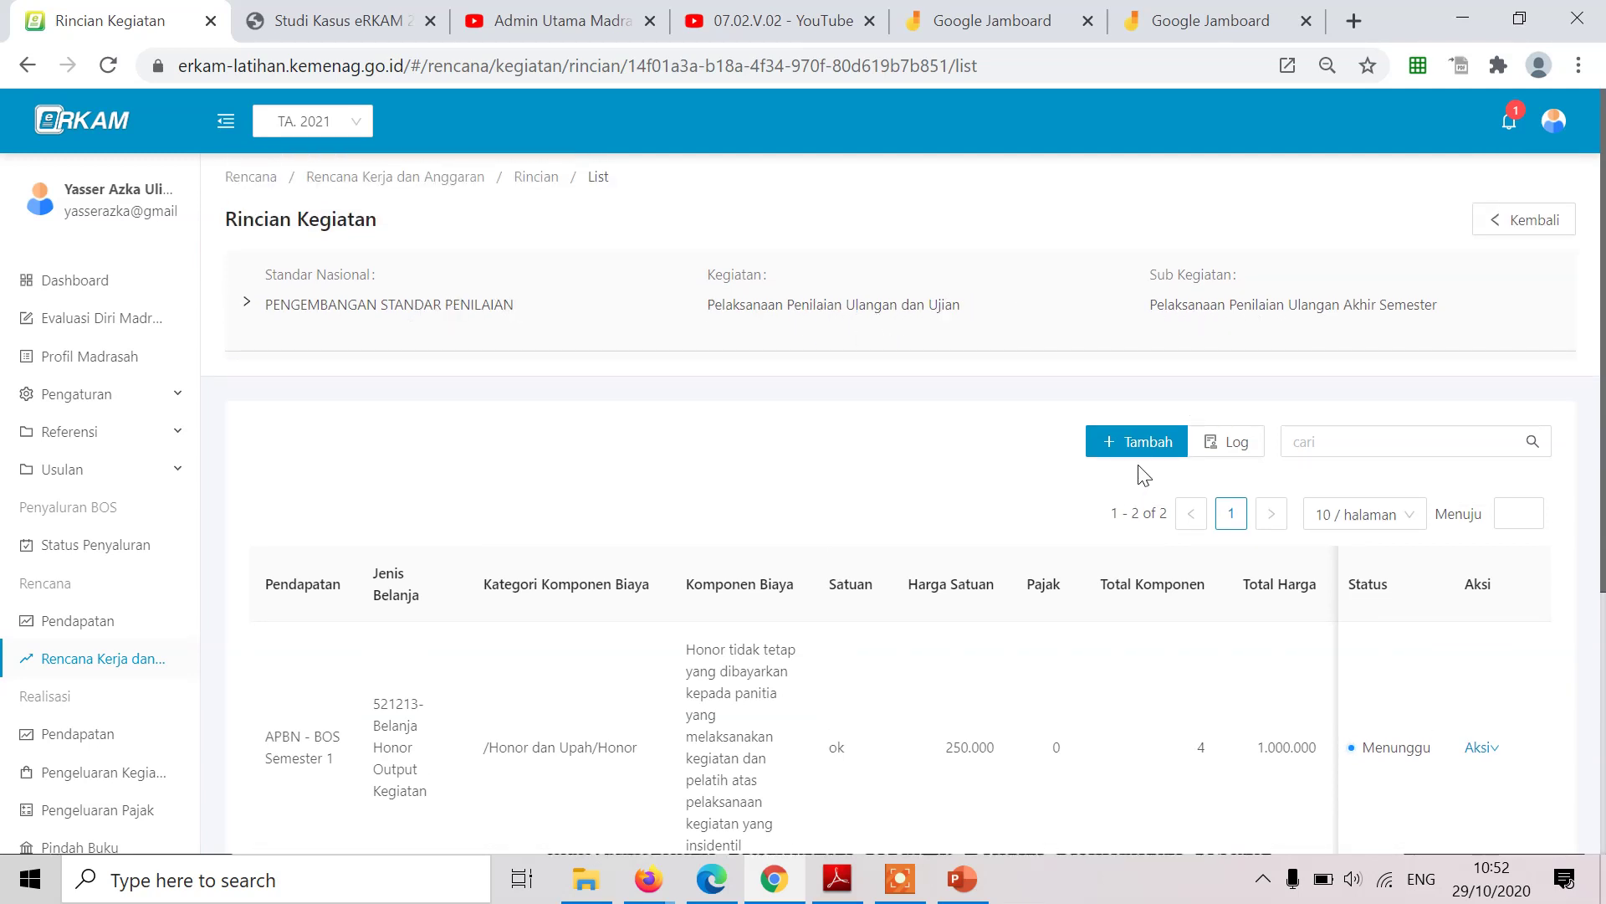
scroll(818, 592, "down", 2)
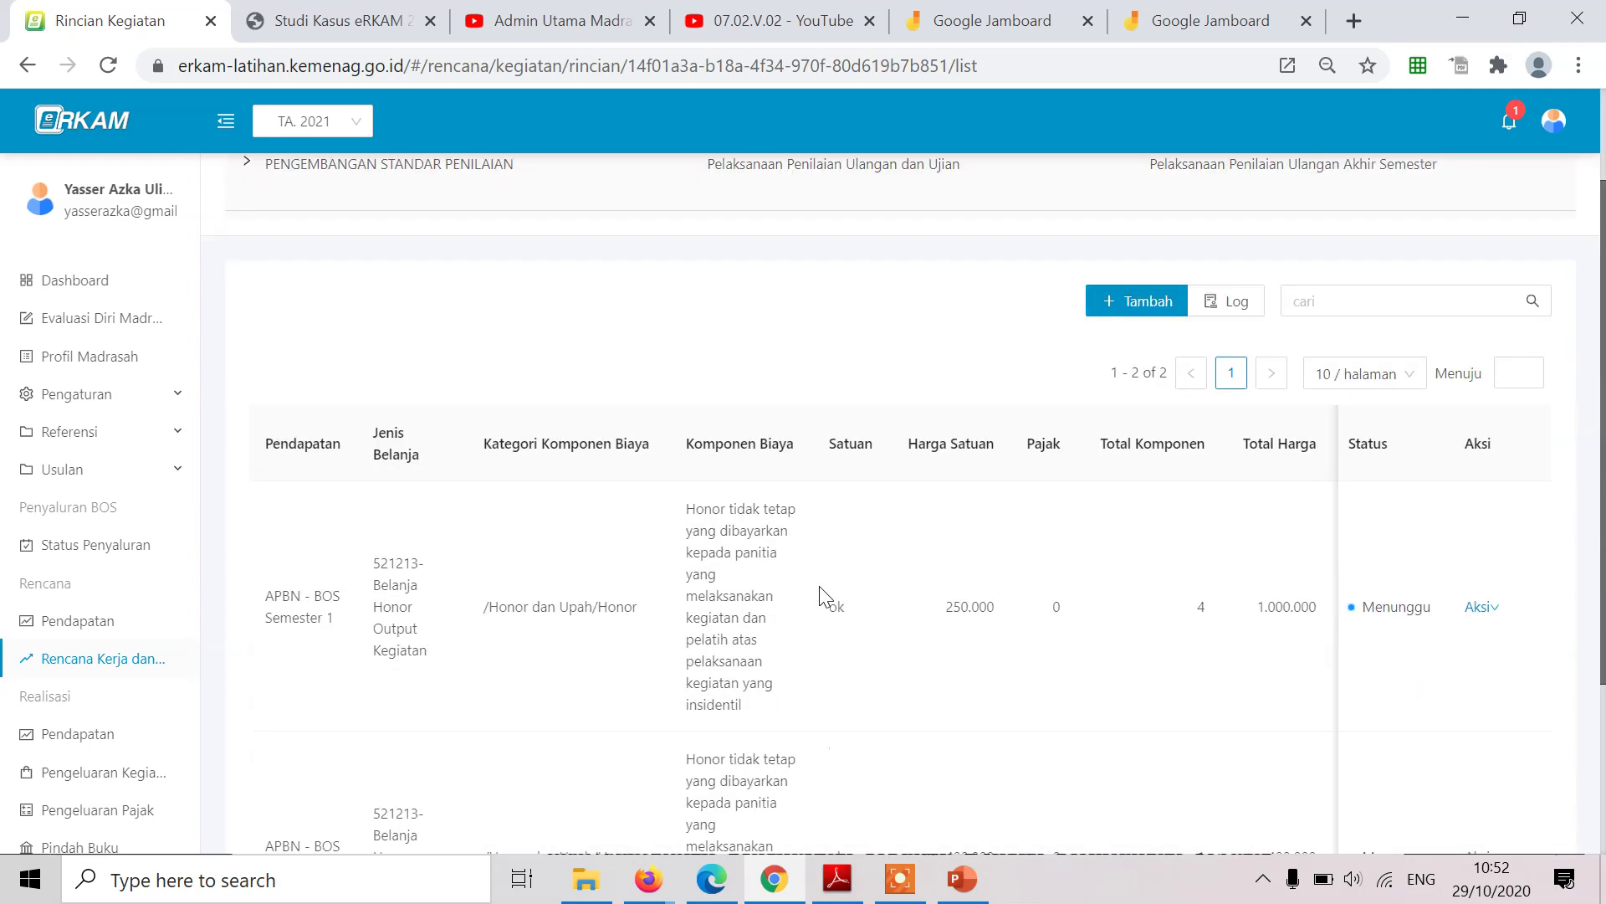
scroll(661, 544, "up", 2)
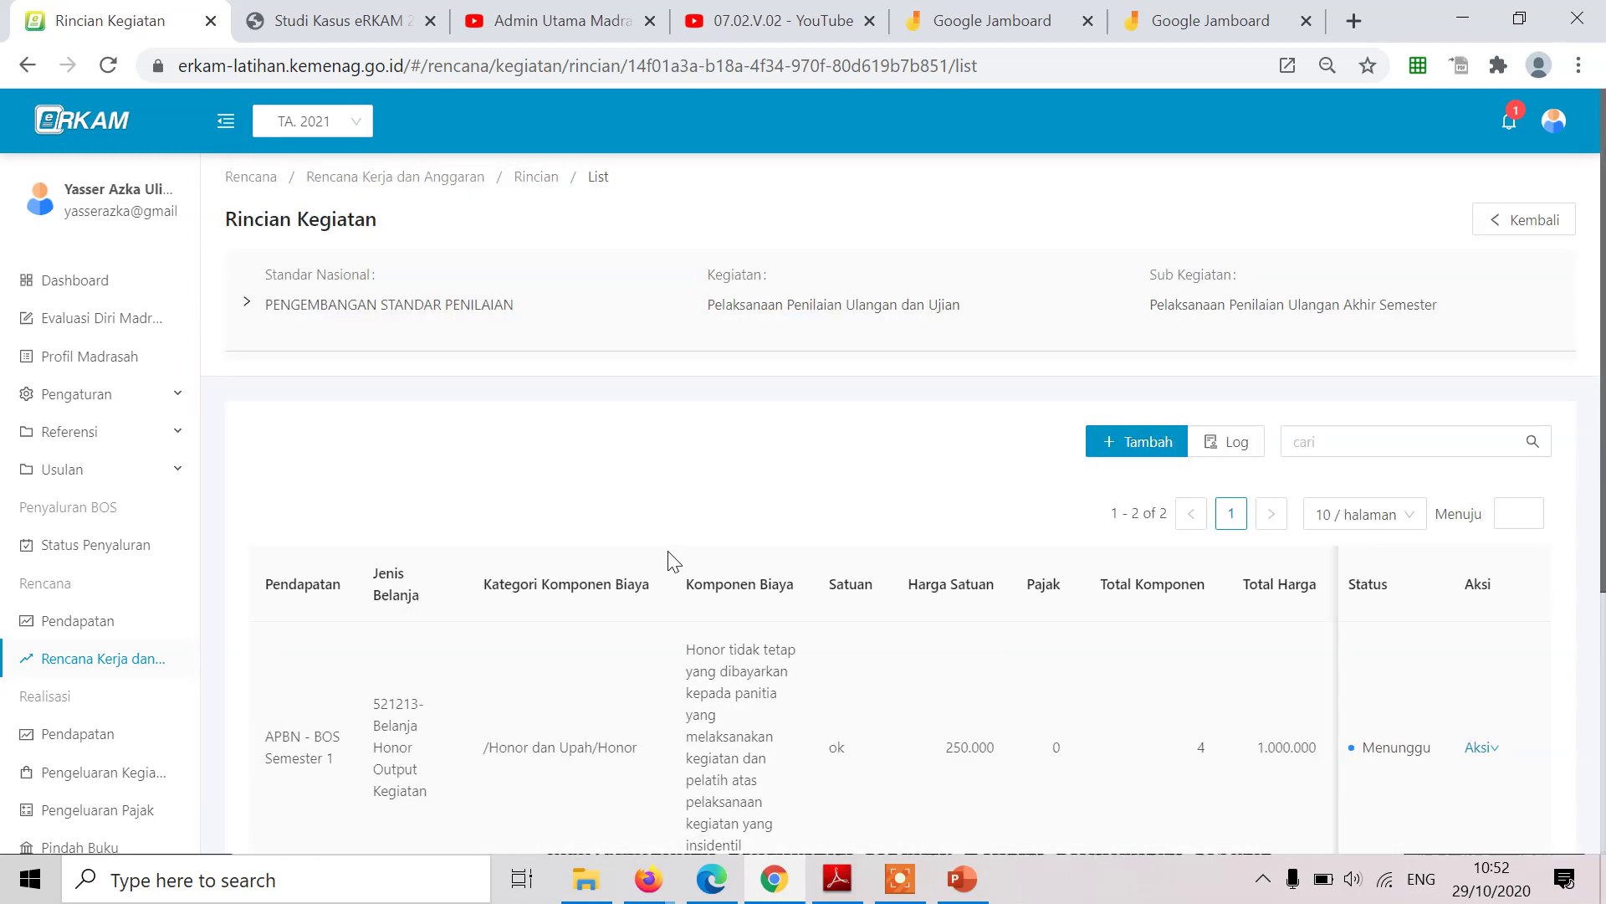
left_click(251, 303)
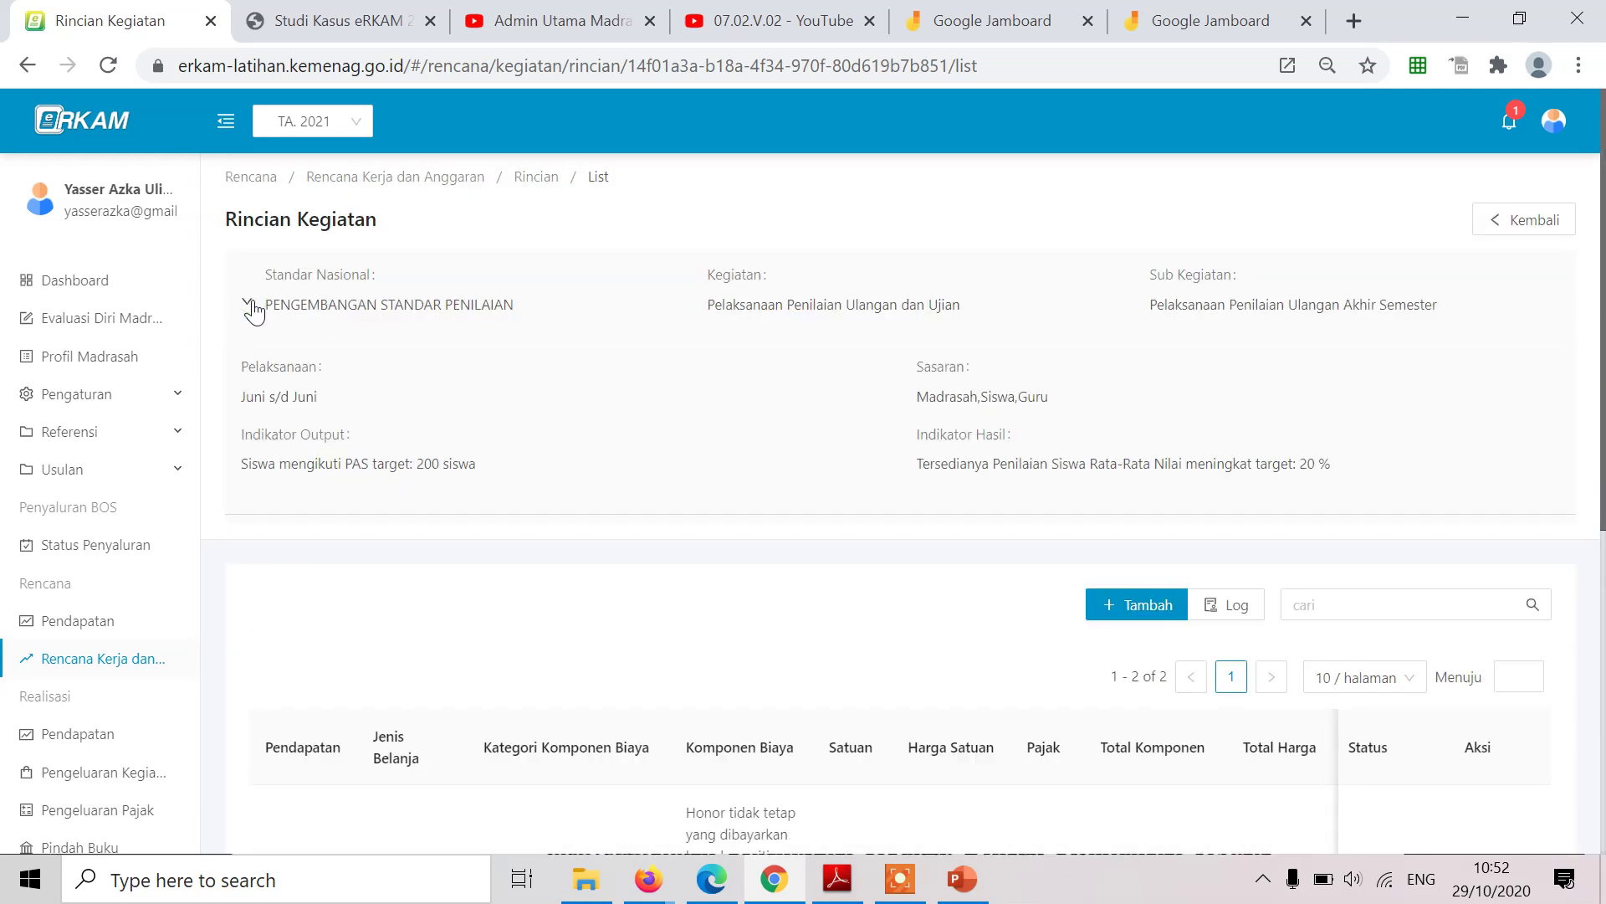
Show the assessment activity in the Rencana Kerja dan Anggaran list and reopen its Rincian.
left_click(60, 674)
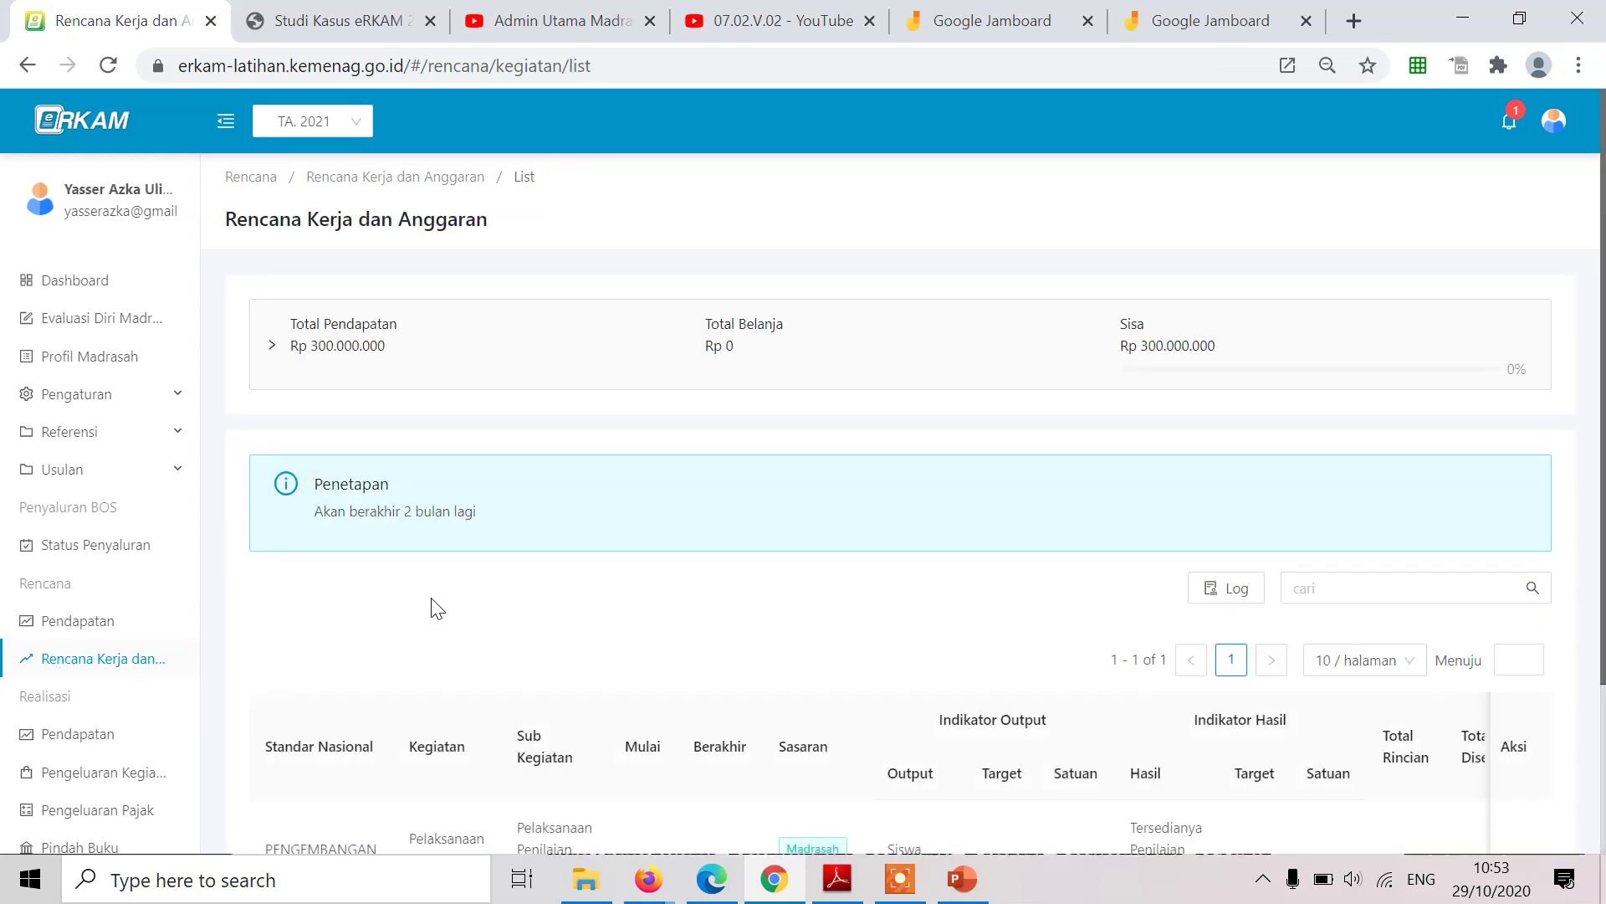
scroll(432, 609, "down", 3)
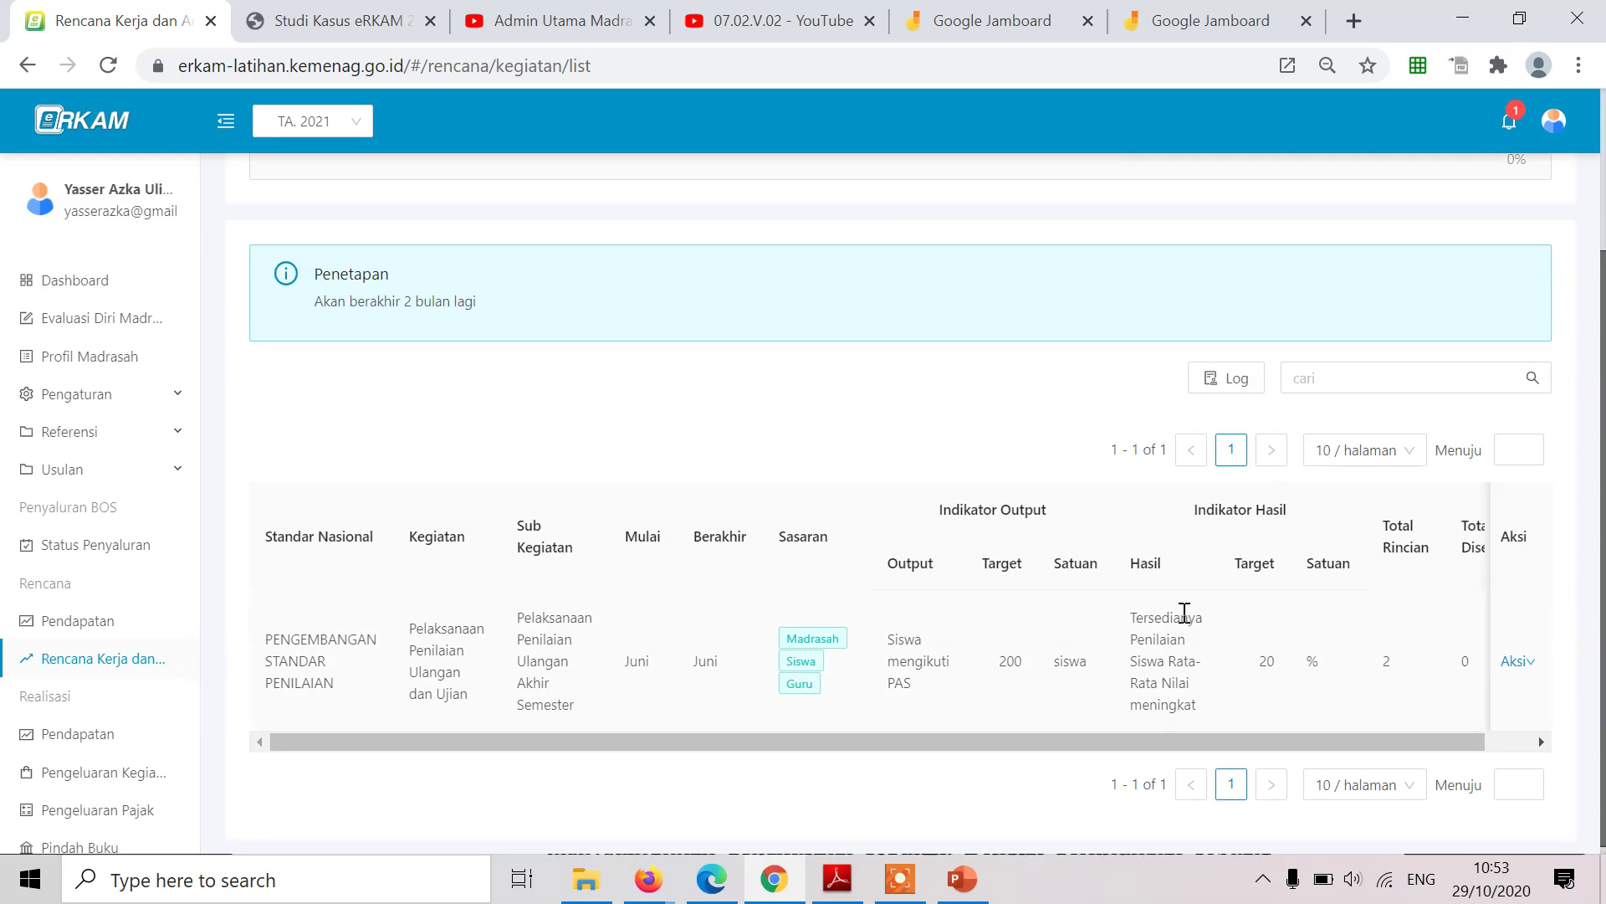
left_click(1518, 662)
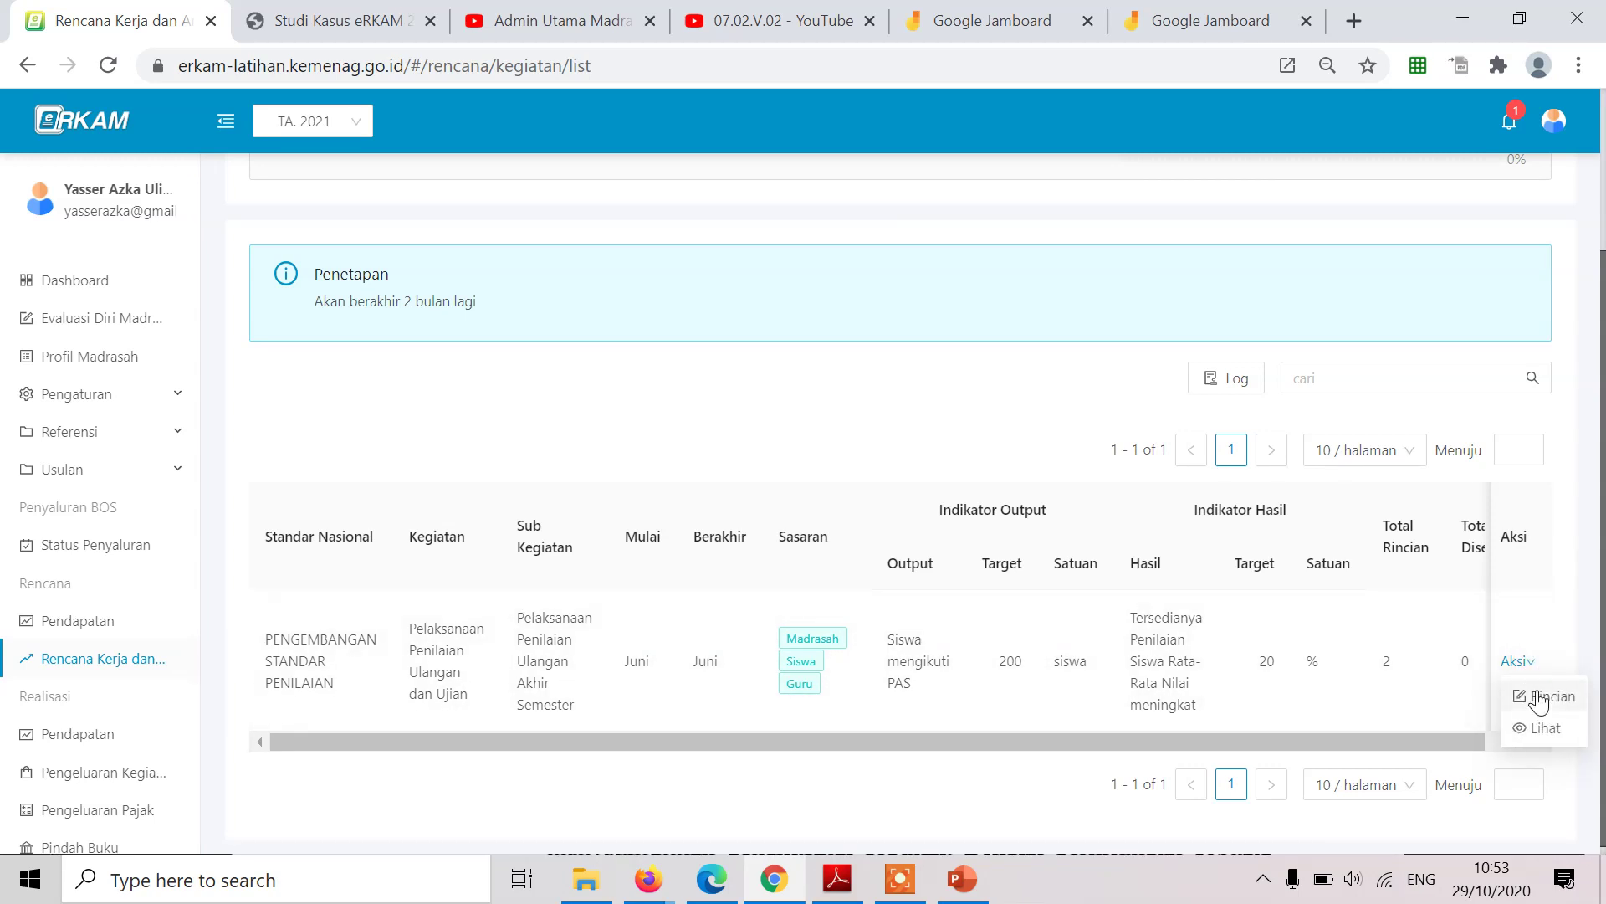
left_click(1531, 696)
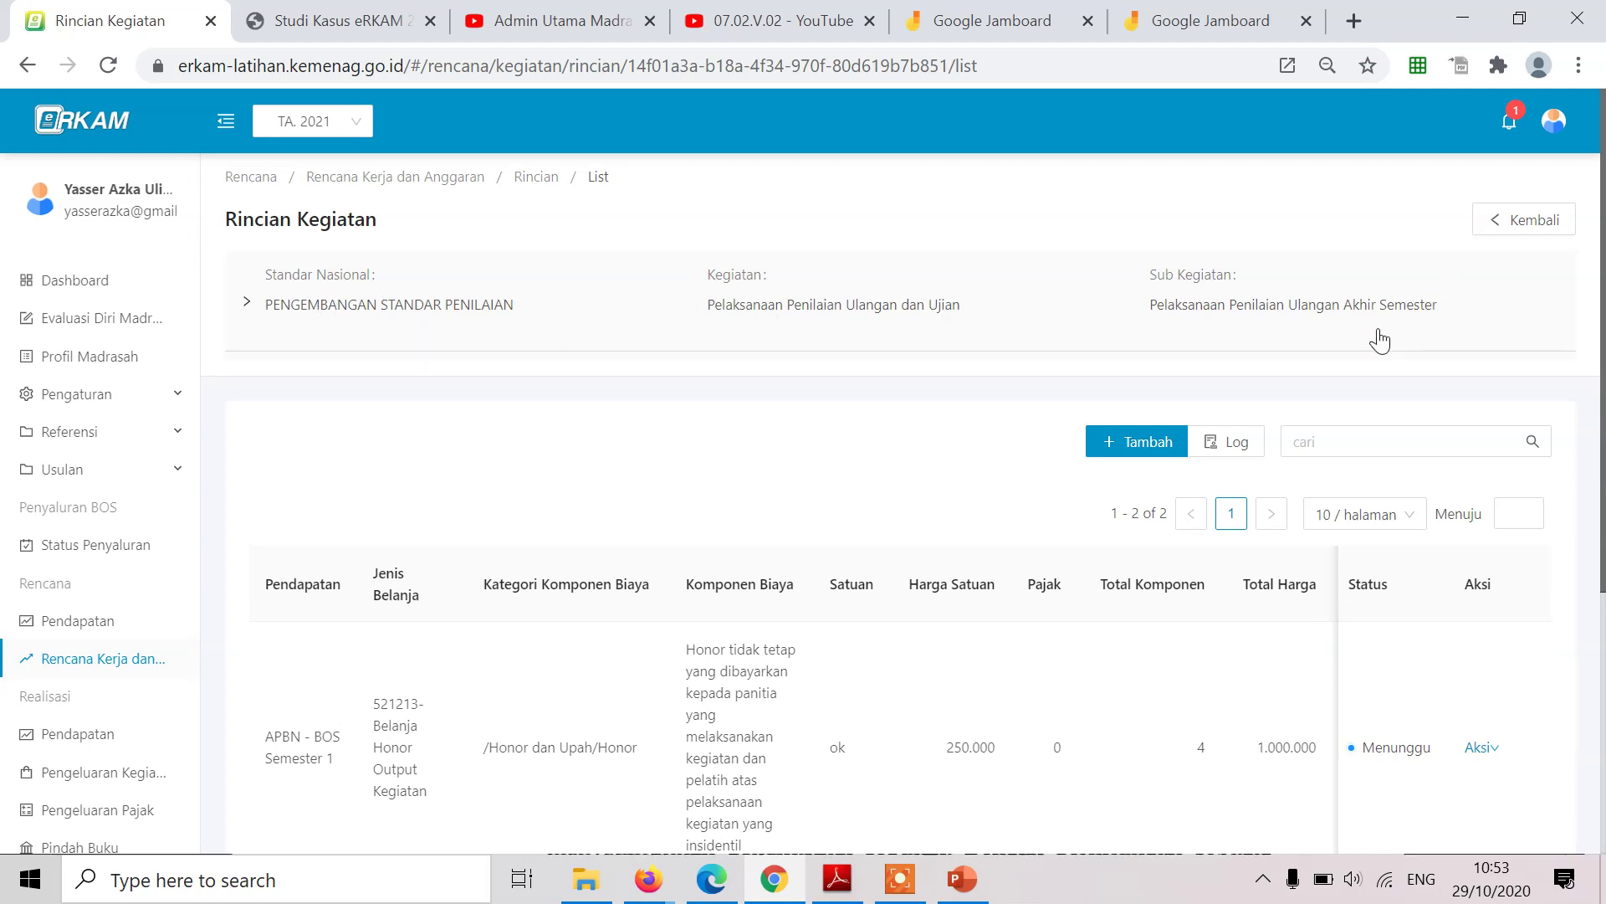
Check the PAS cost items in the Studi Kasus eRKAM 2020 PDF, highlighting Kepanitian, and return to the Rincian Kegiatan list.
left_click(385, 13)
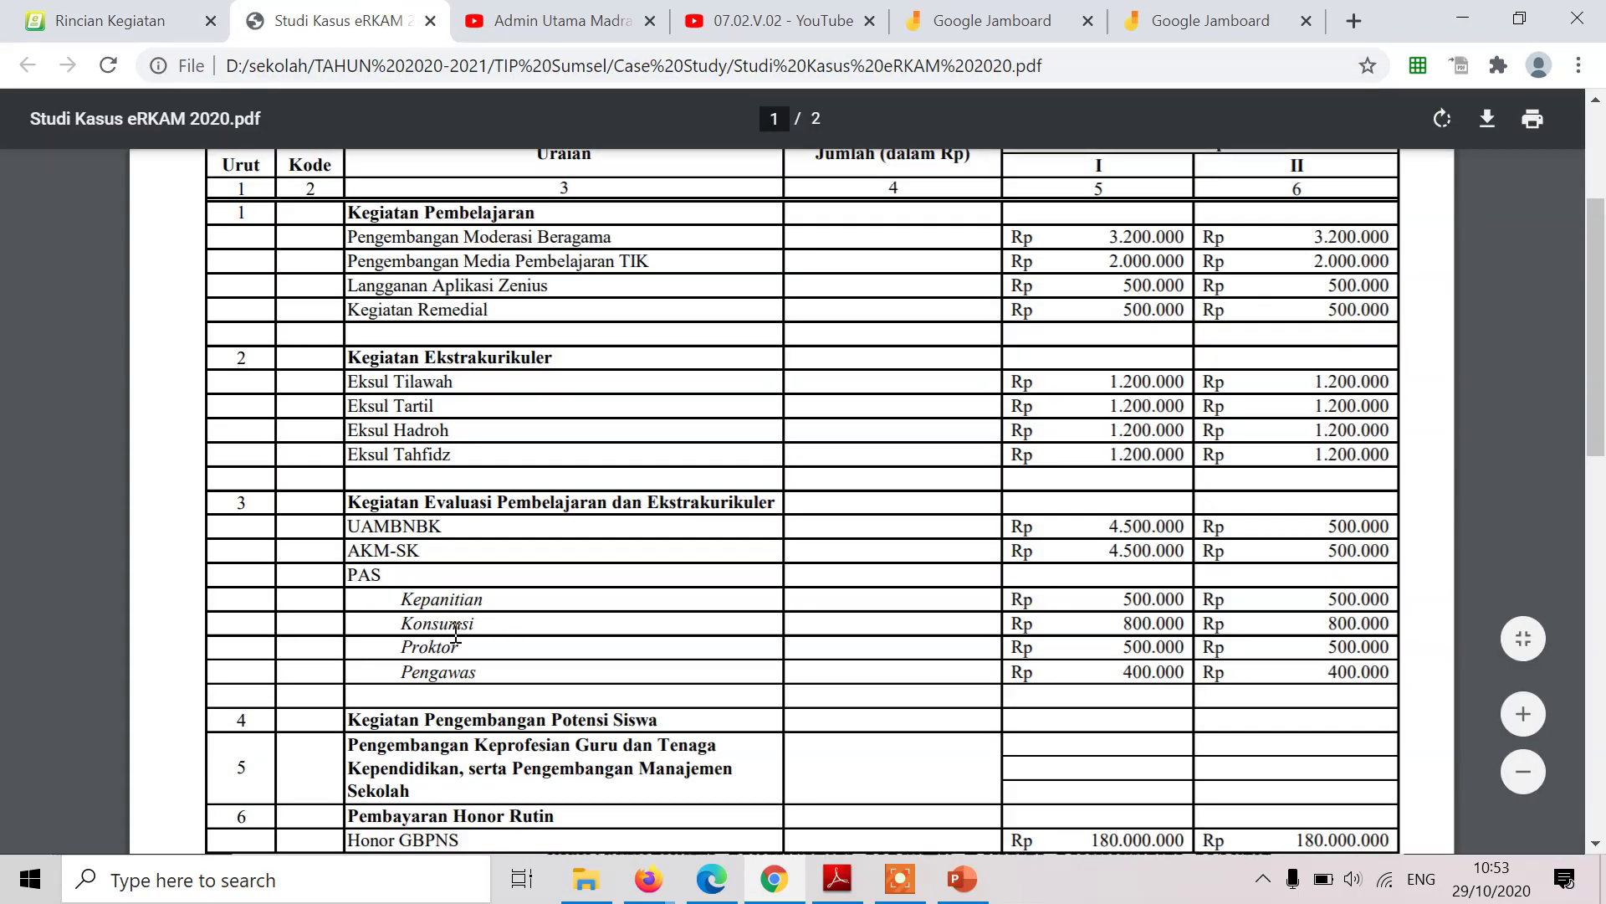
left_click_drag(405, 597, 869, 601)
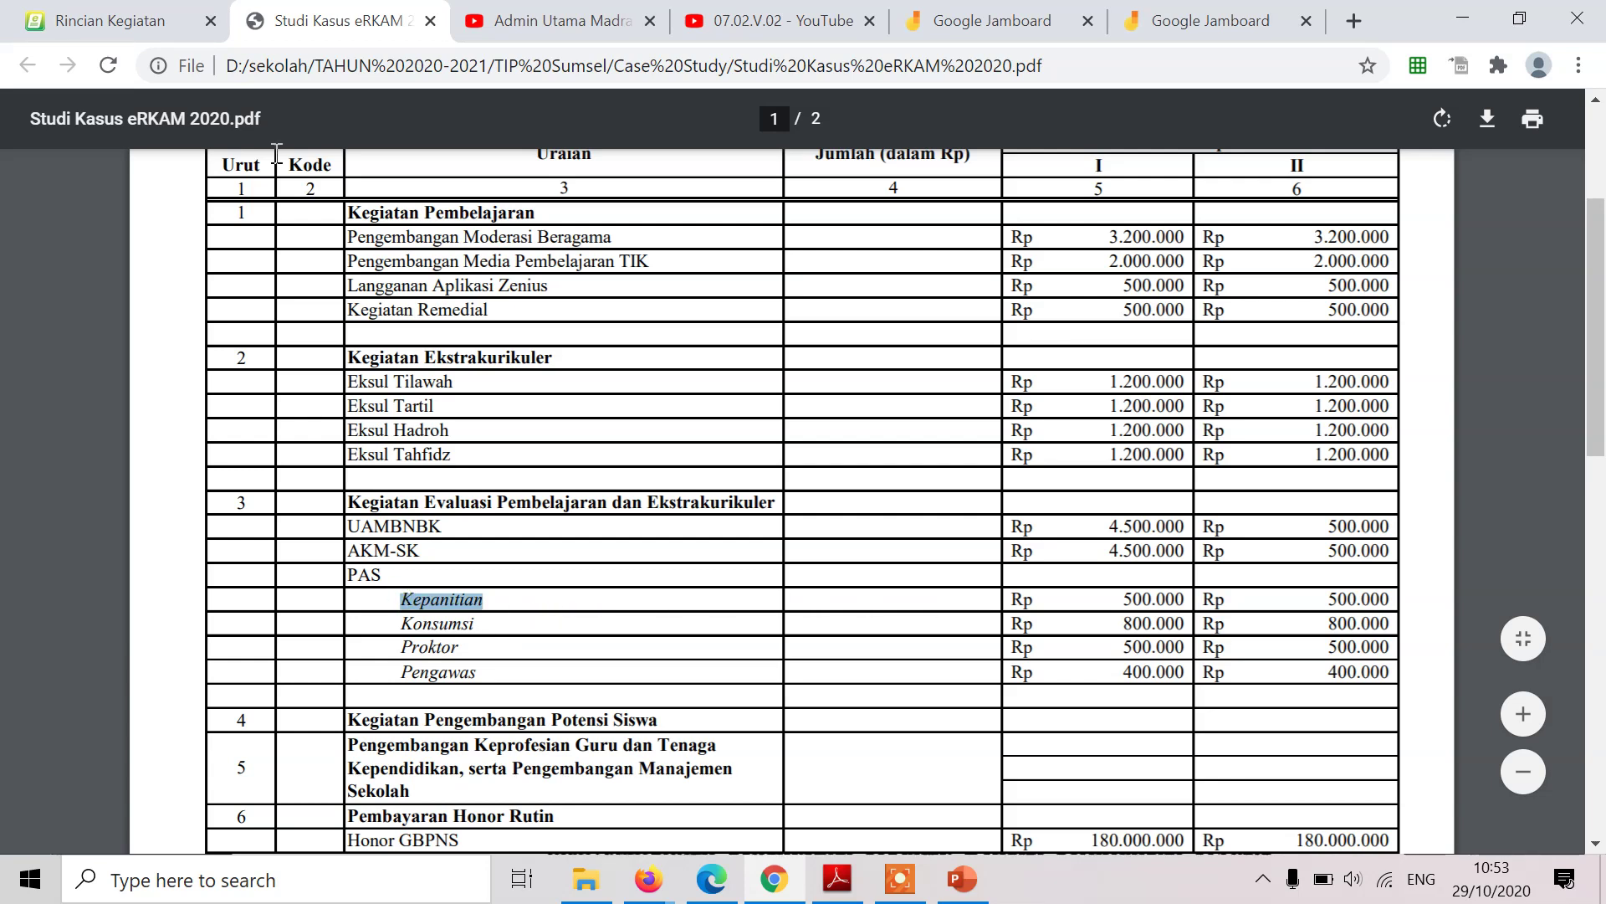
left_click(170, 15)
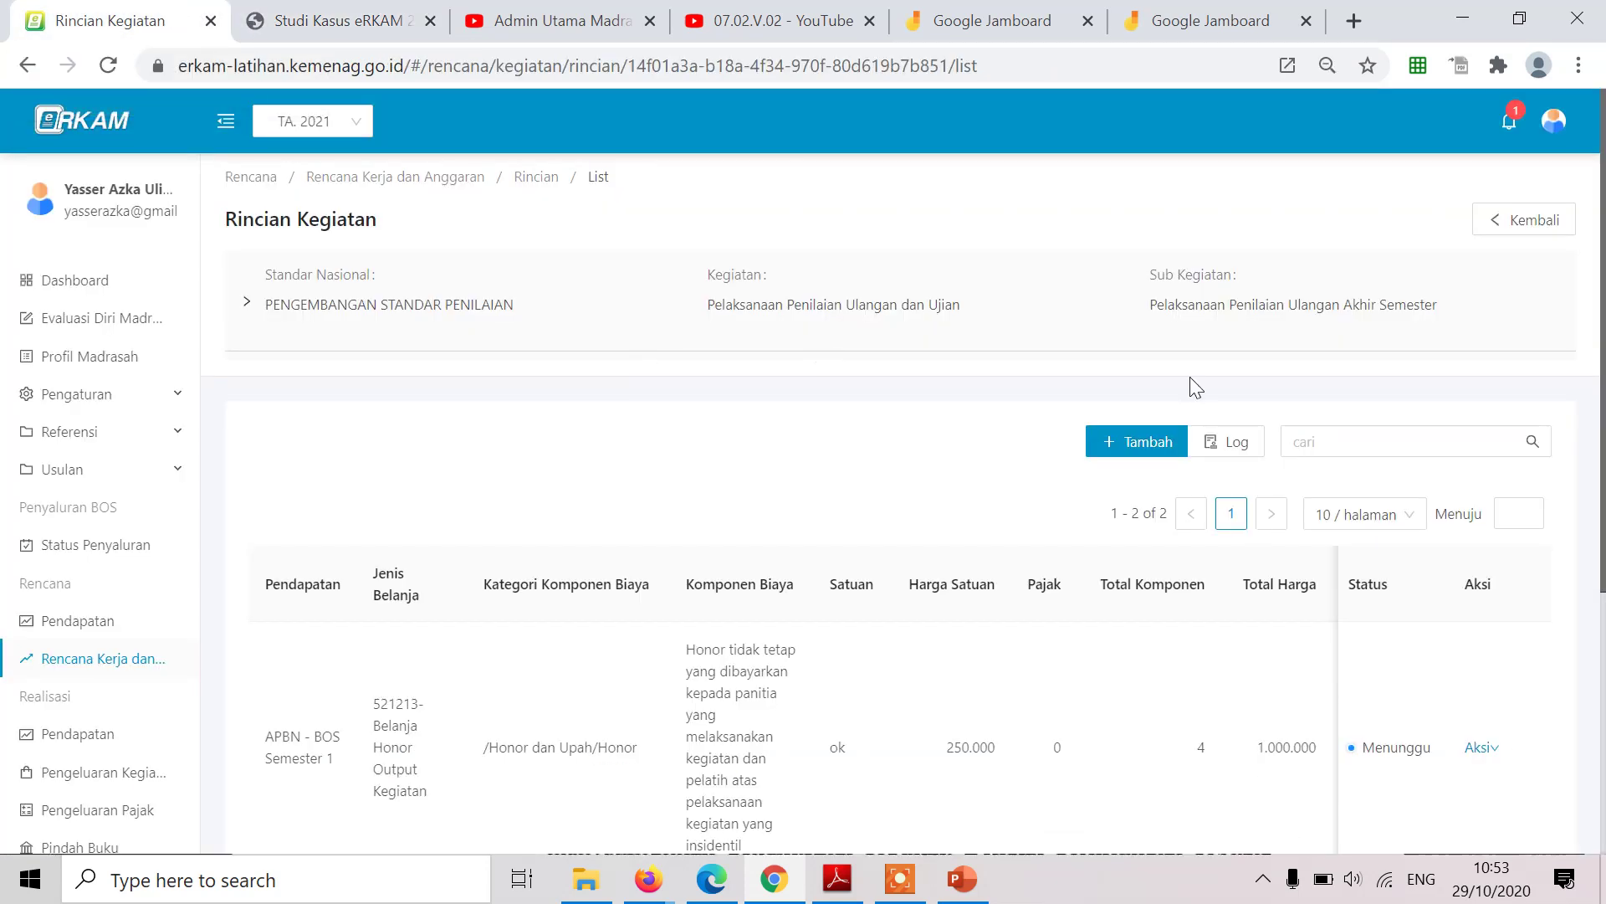
Start a new activity detail funded by APBN - BOS Semester 1 and expand 521 - Belanja Barang among the Akun Belanja options.
left_click(1157, 441)
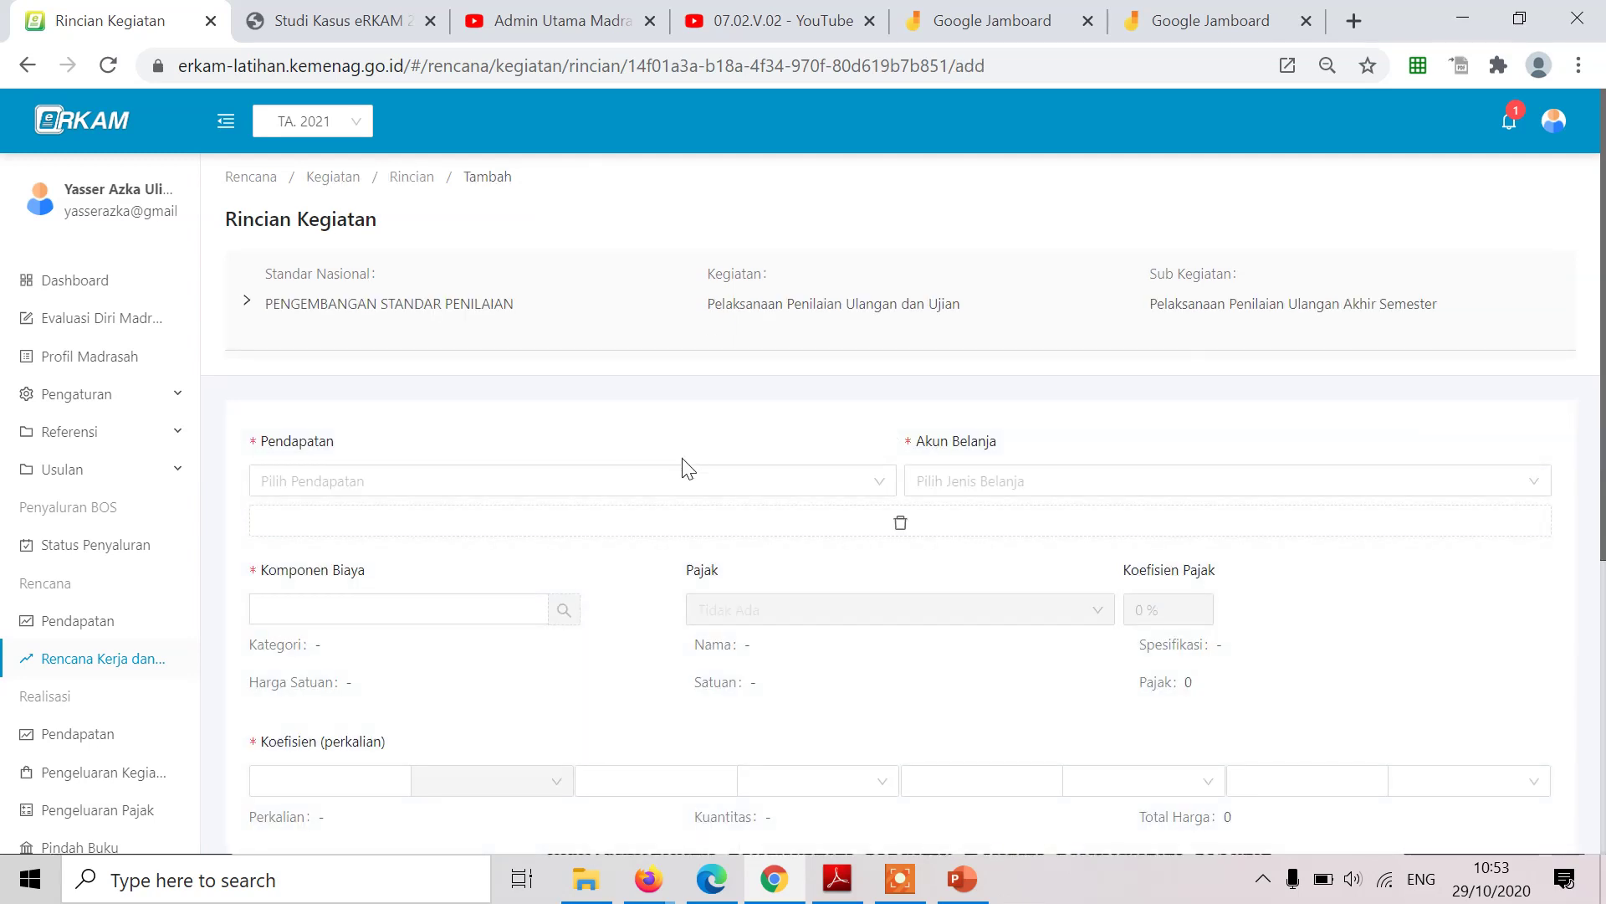
left_click(651, 489)
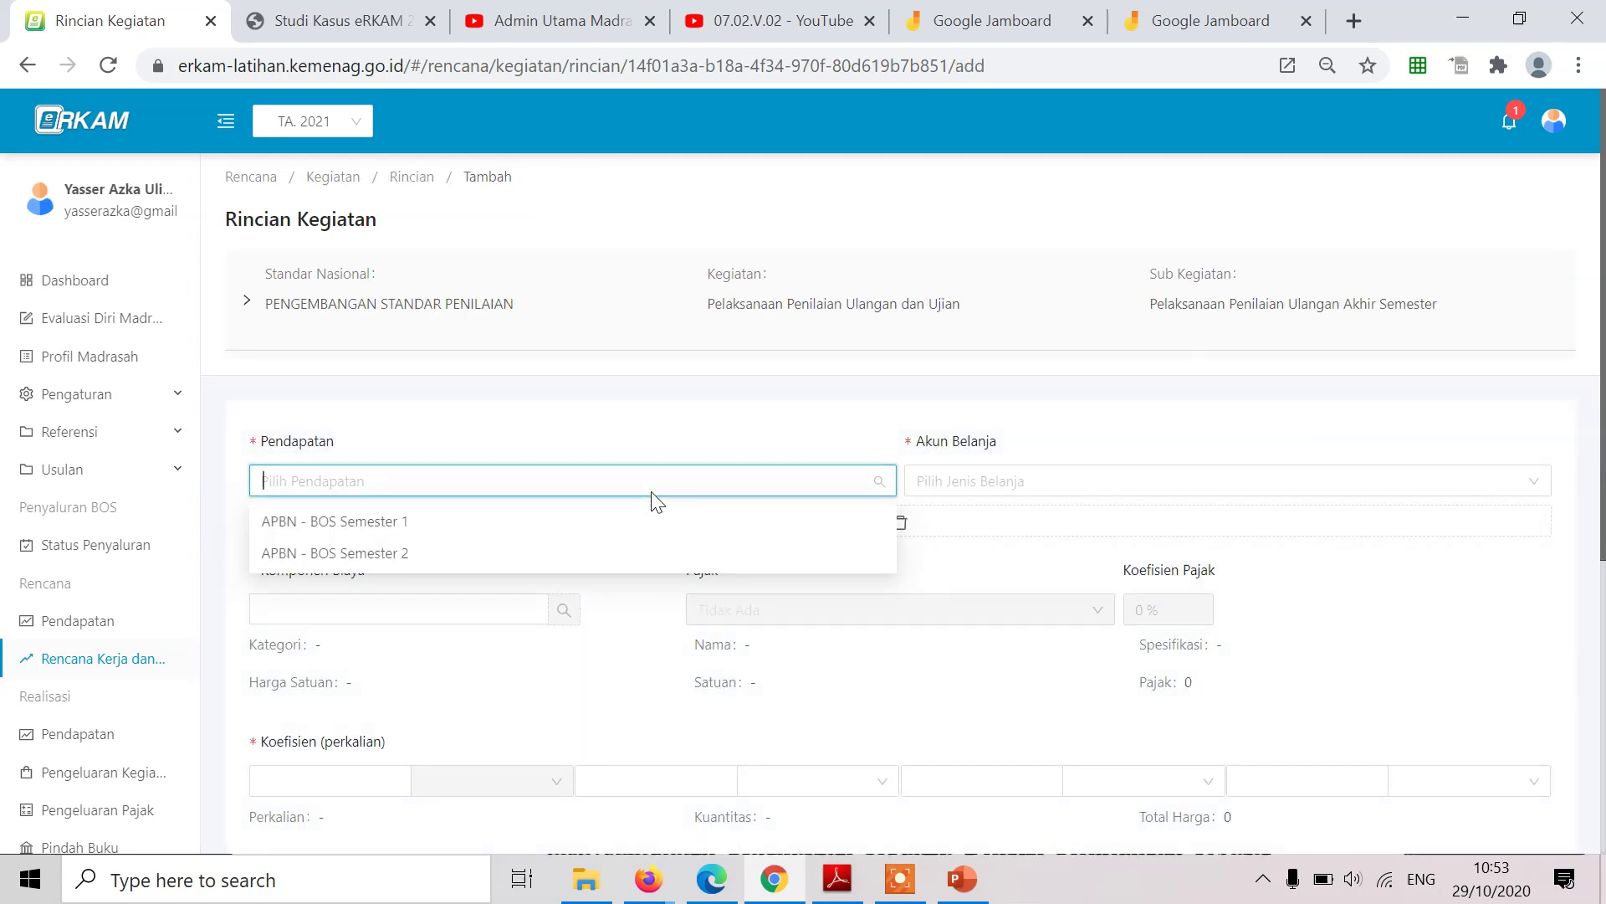
left_click(608, 522)
left_click(1015, 483)
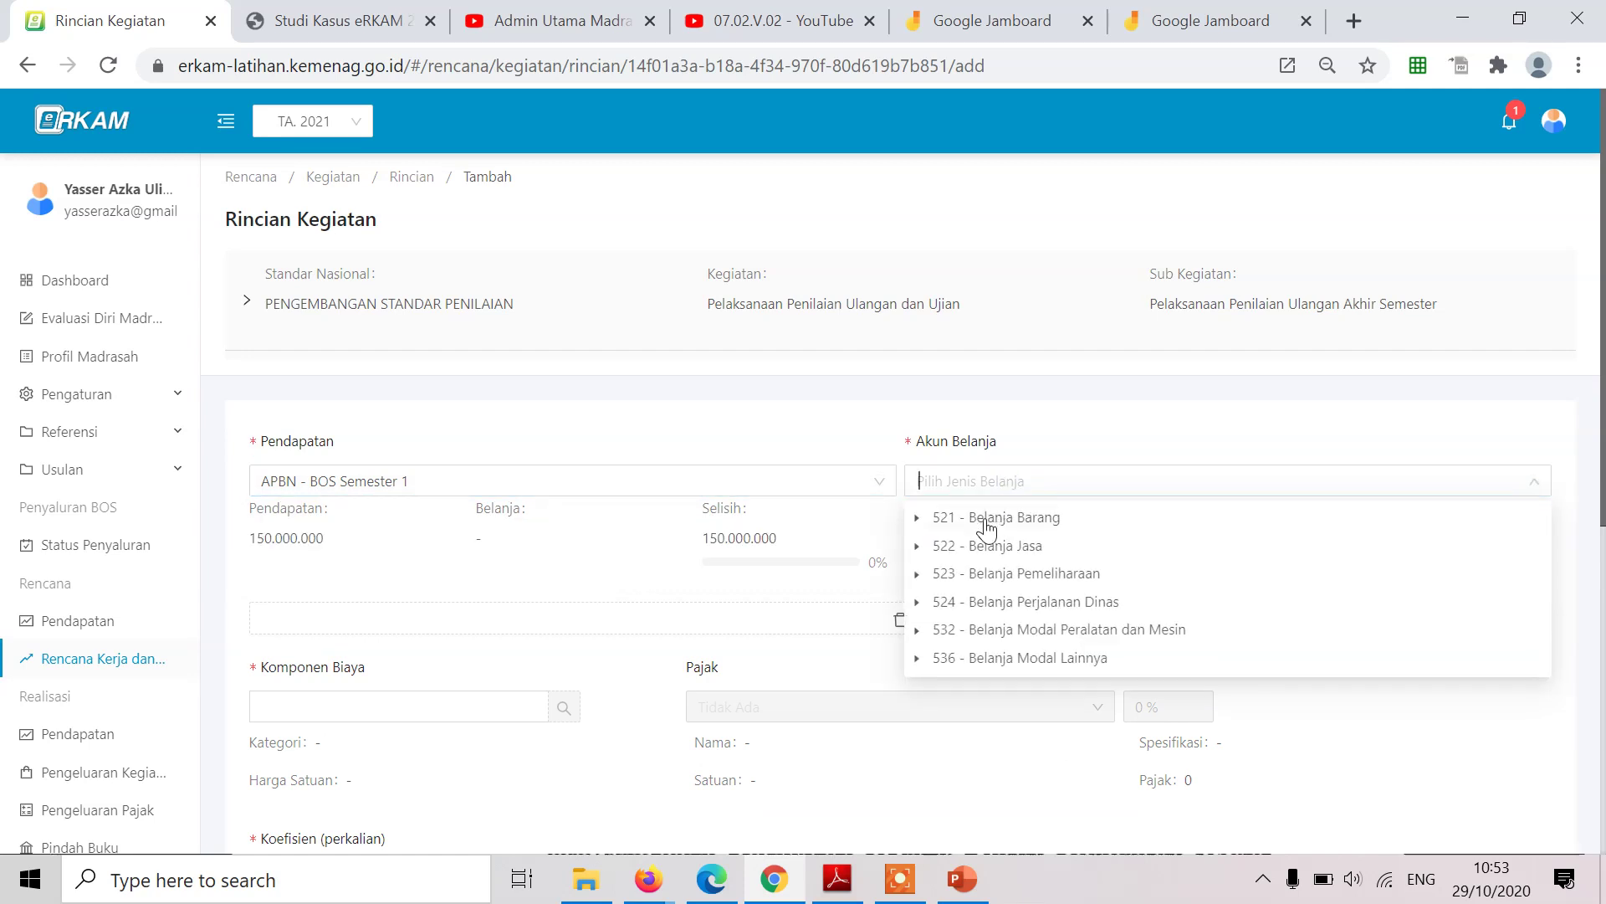
left_click(917, 518)
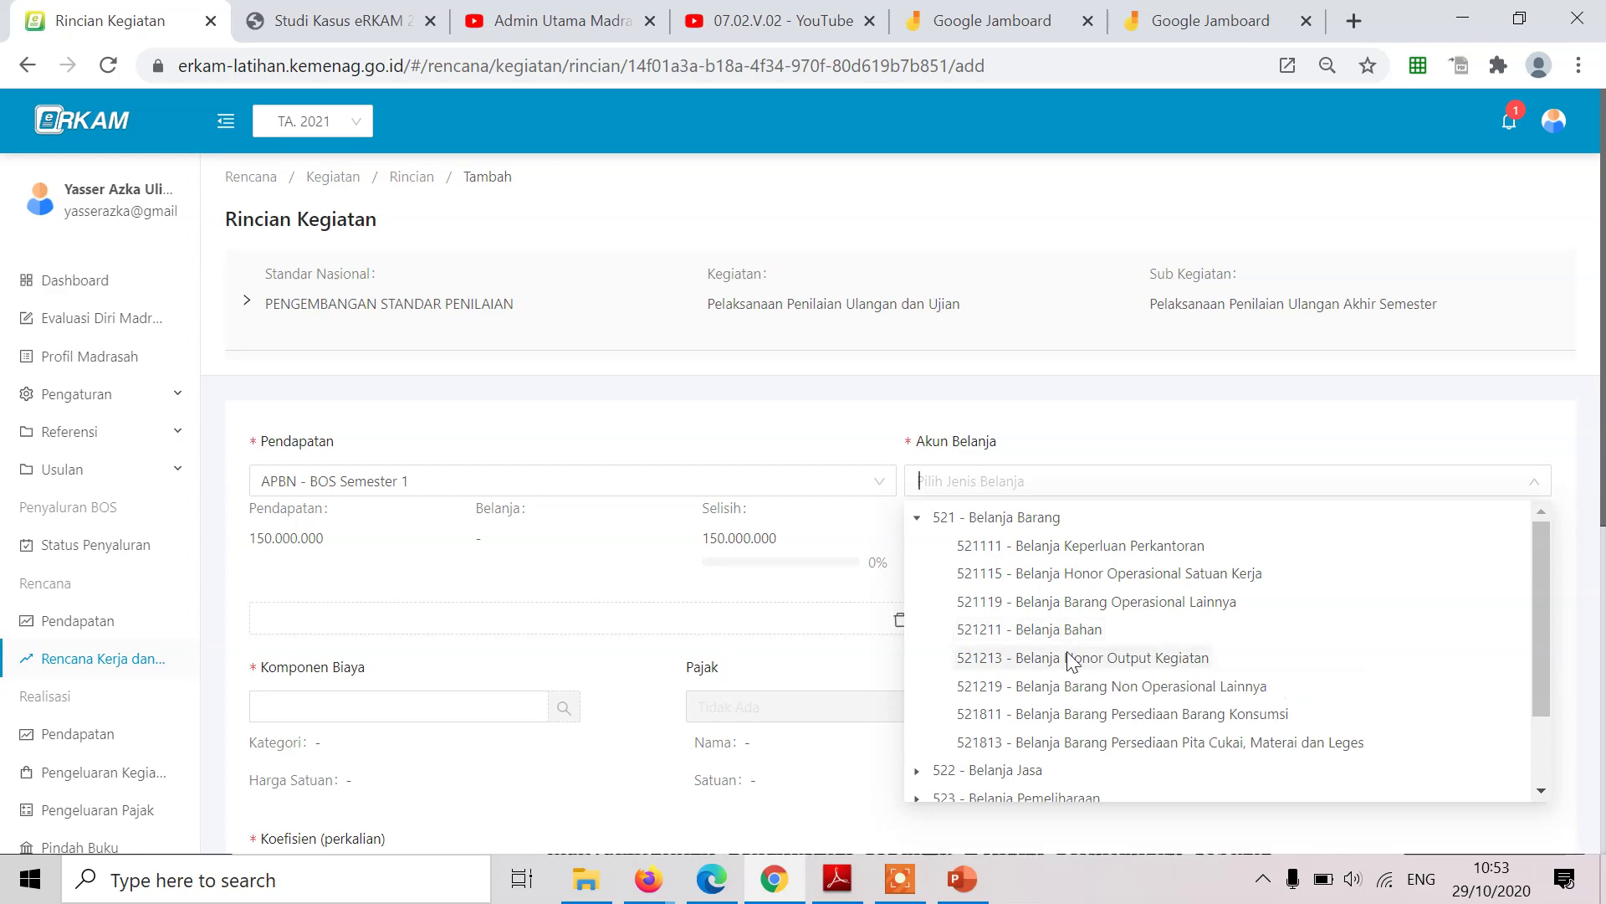
Check the account codes for Kegiatan Evaluasi Pembelajaran on pages 26–27 of the Juknis BOP RA dan BOS PDF, and return to the eRKAM form.
key("alt+Tab")
key("alt+Tab")
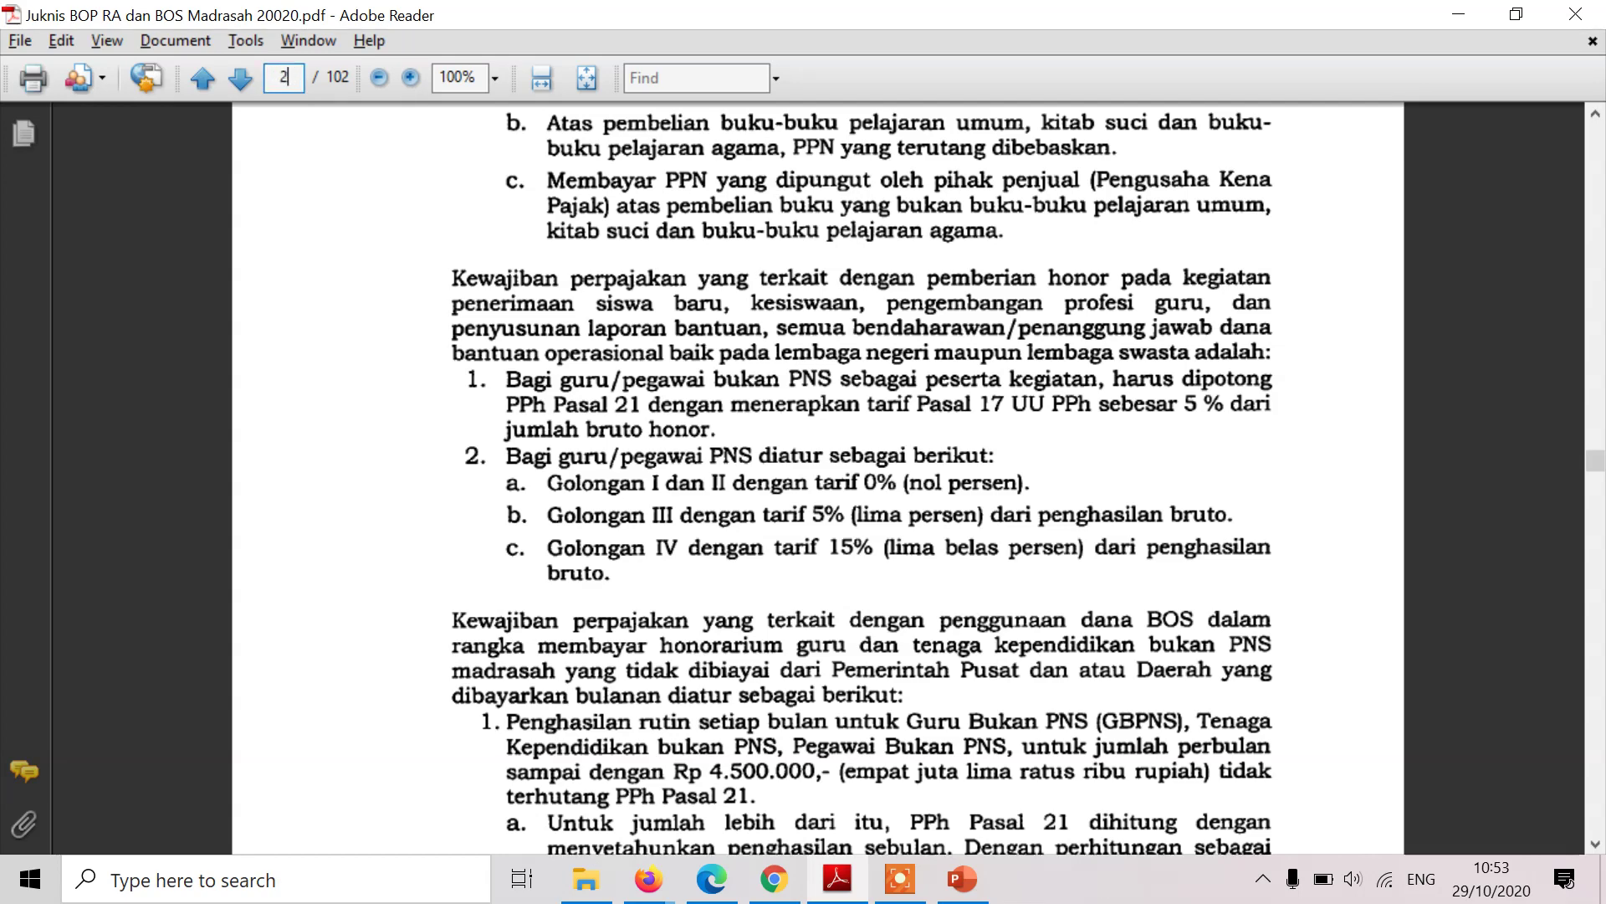
key("Return")
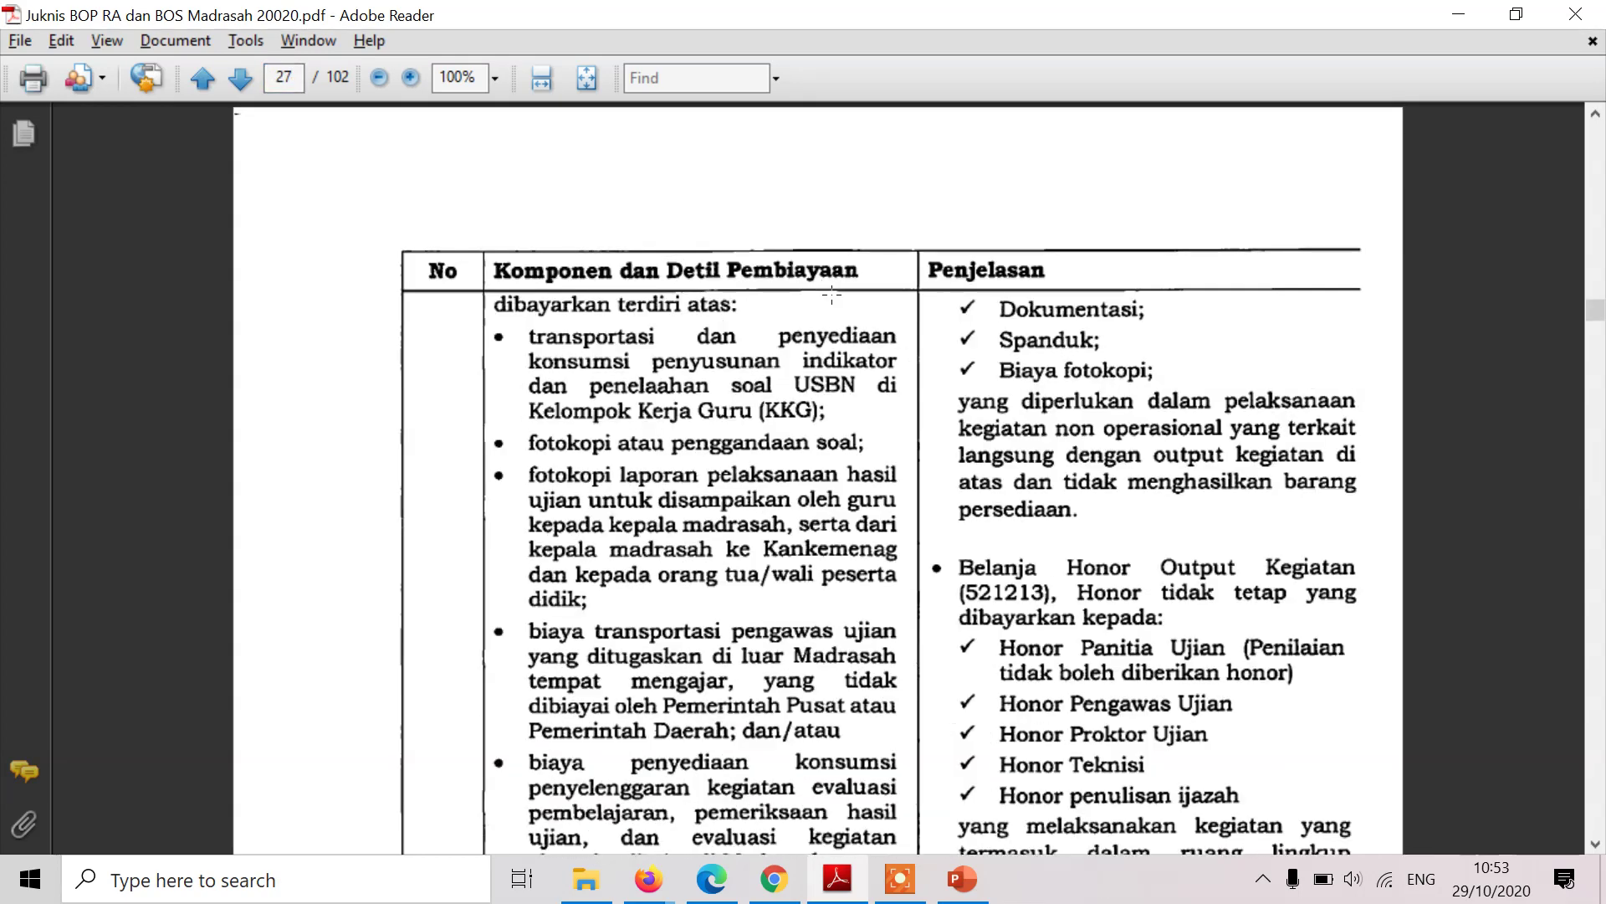
scroll(714, 287, "up", 10)
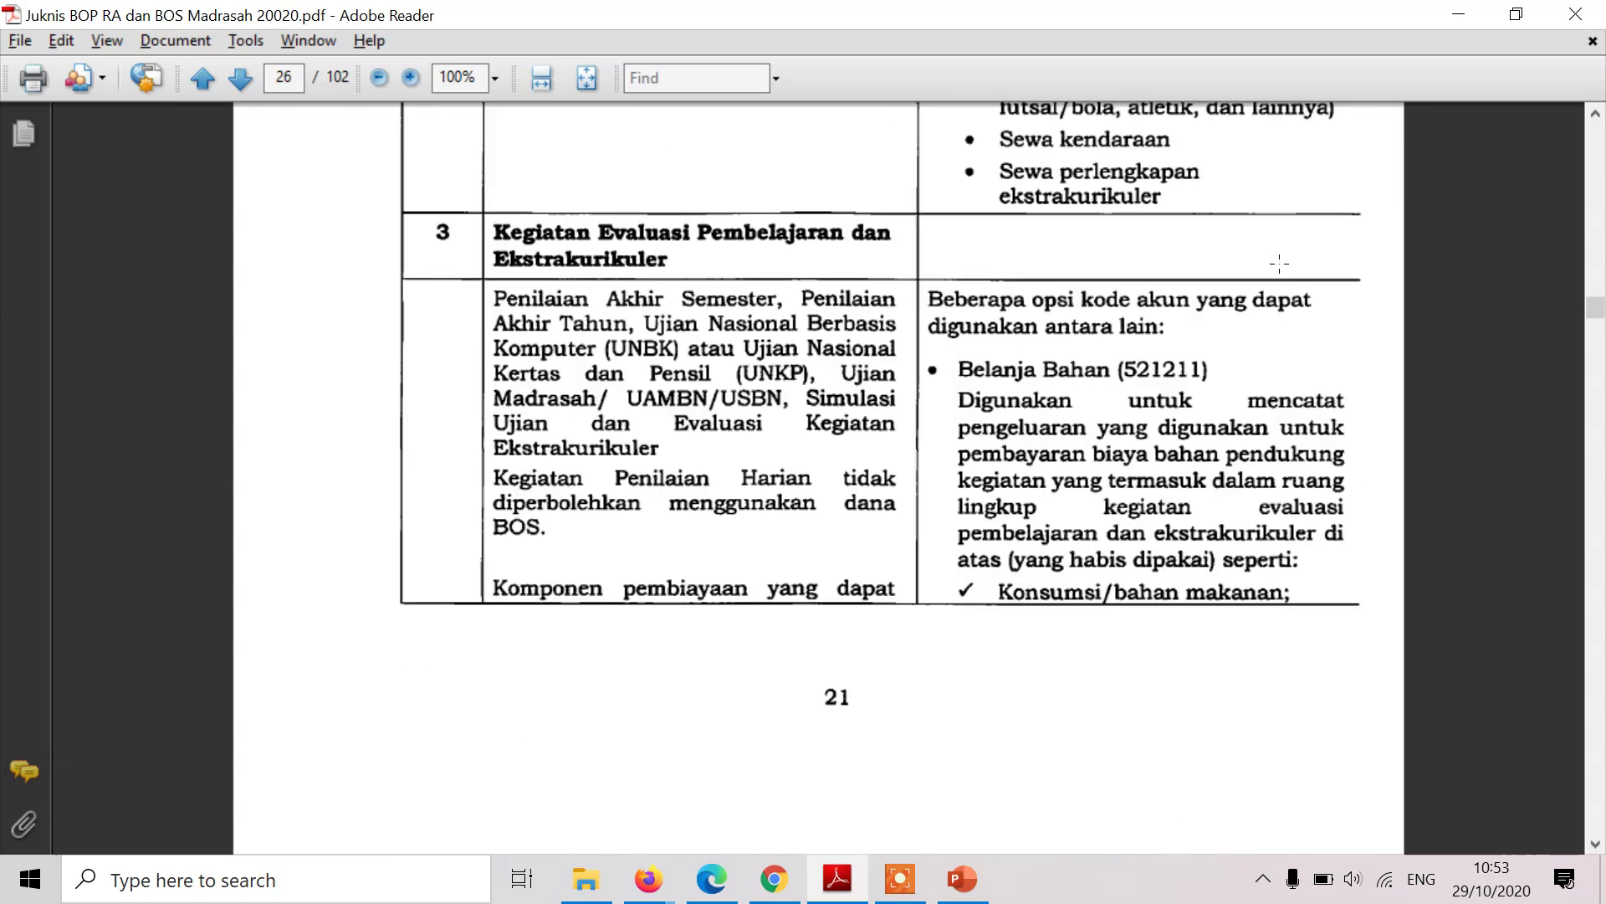
scroll(1241, 357, "down", 3)
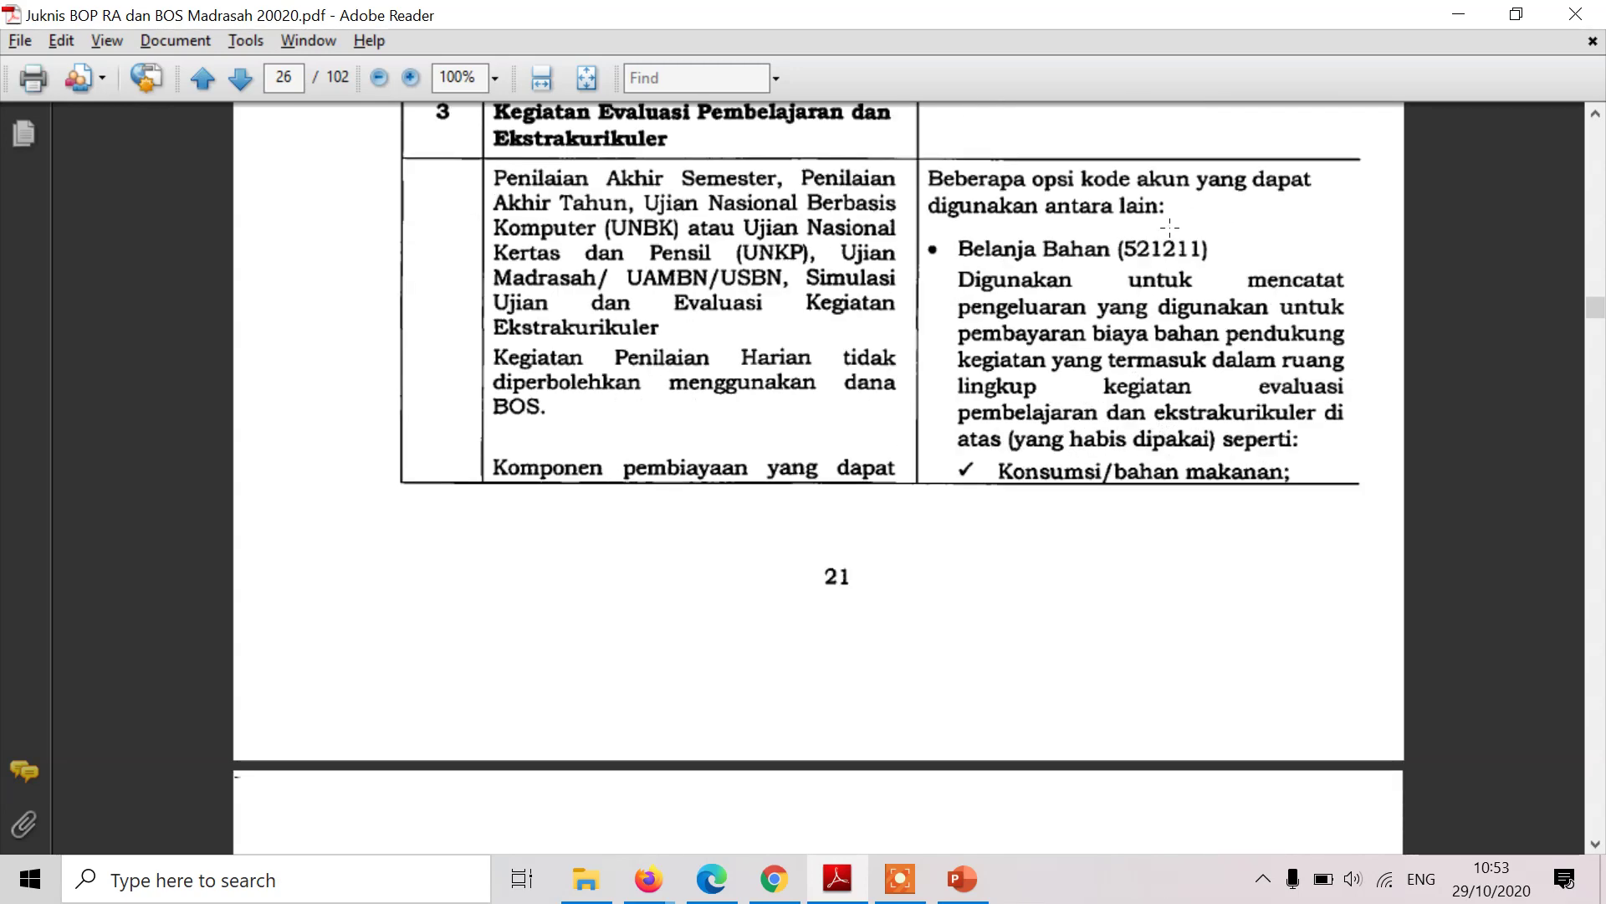
key("alt+Tab")
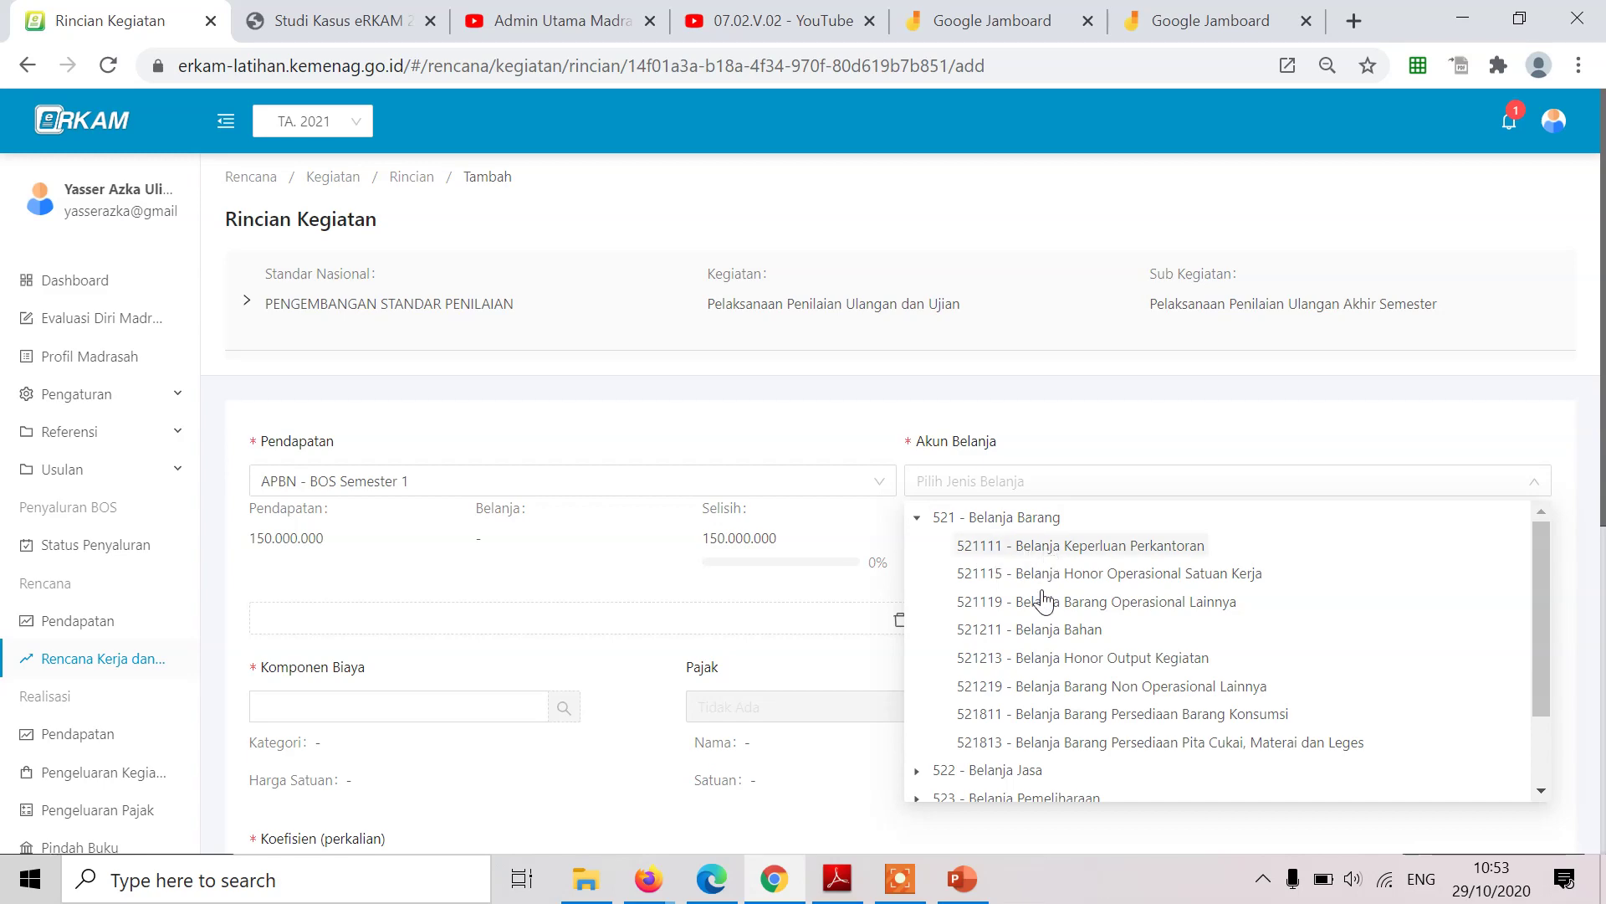
key("alt+Tab")
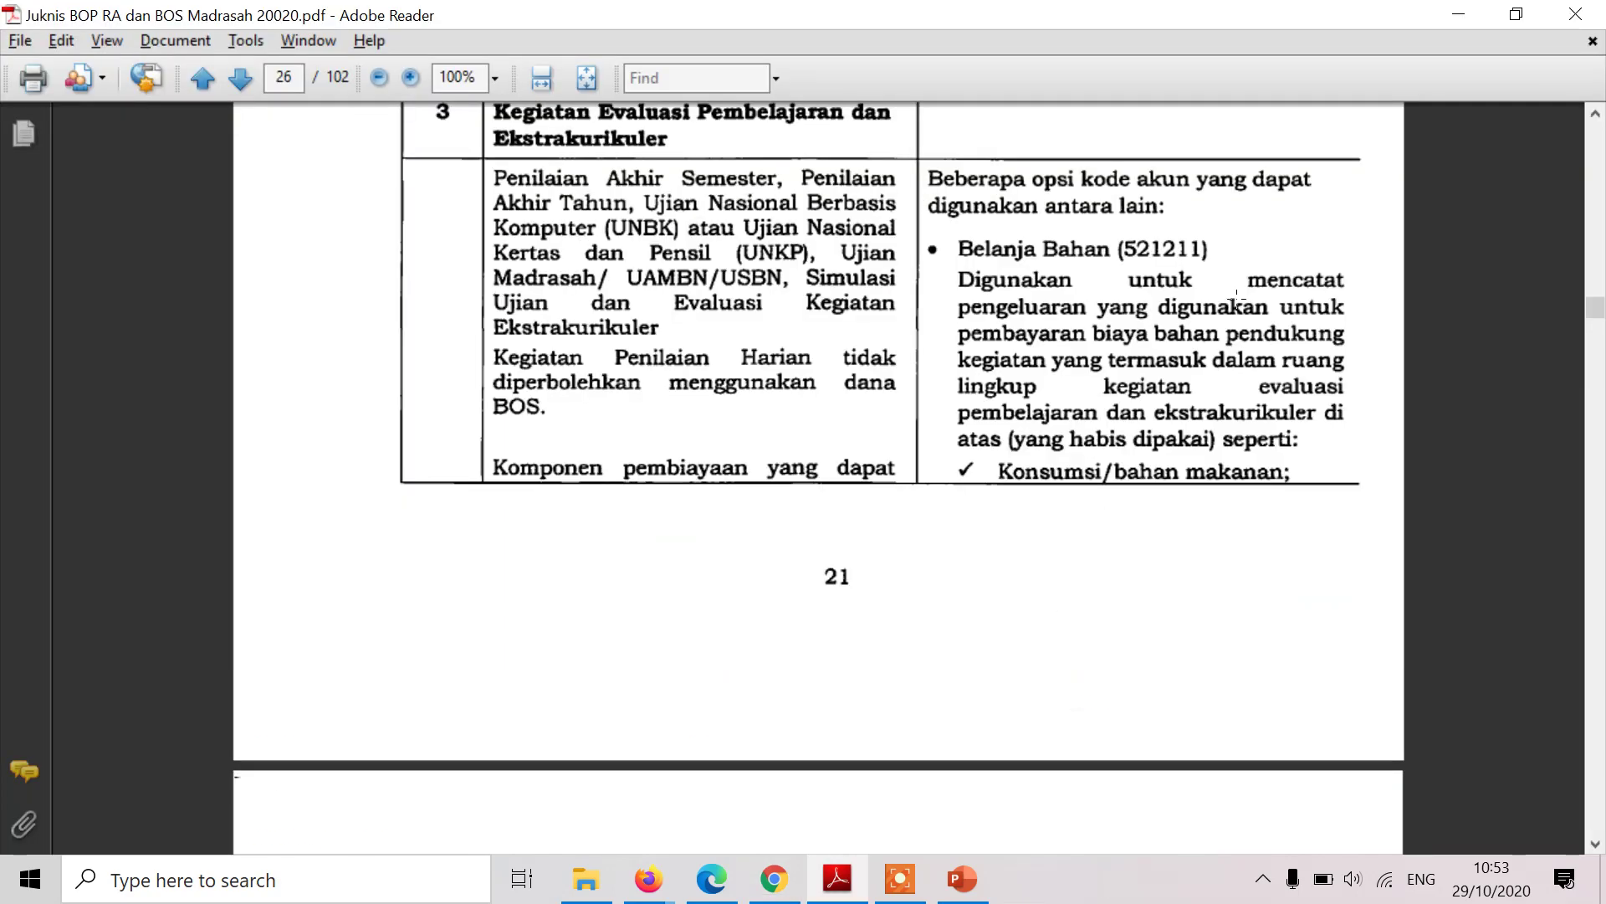
key("alt+Tab")
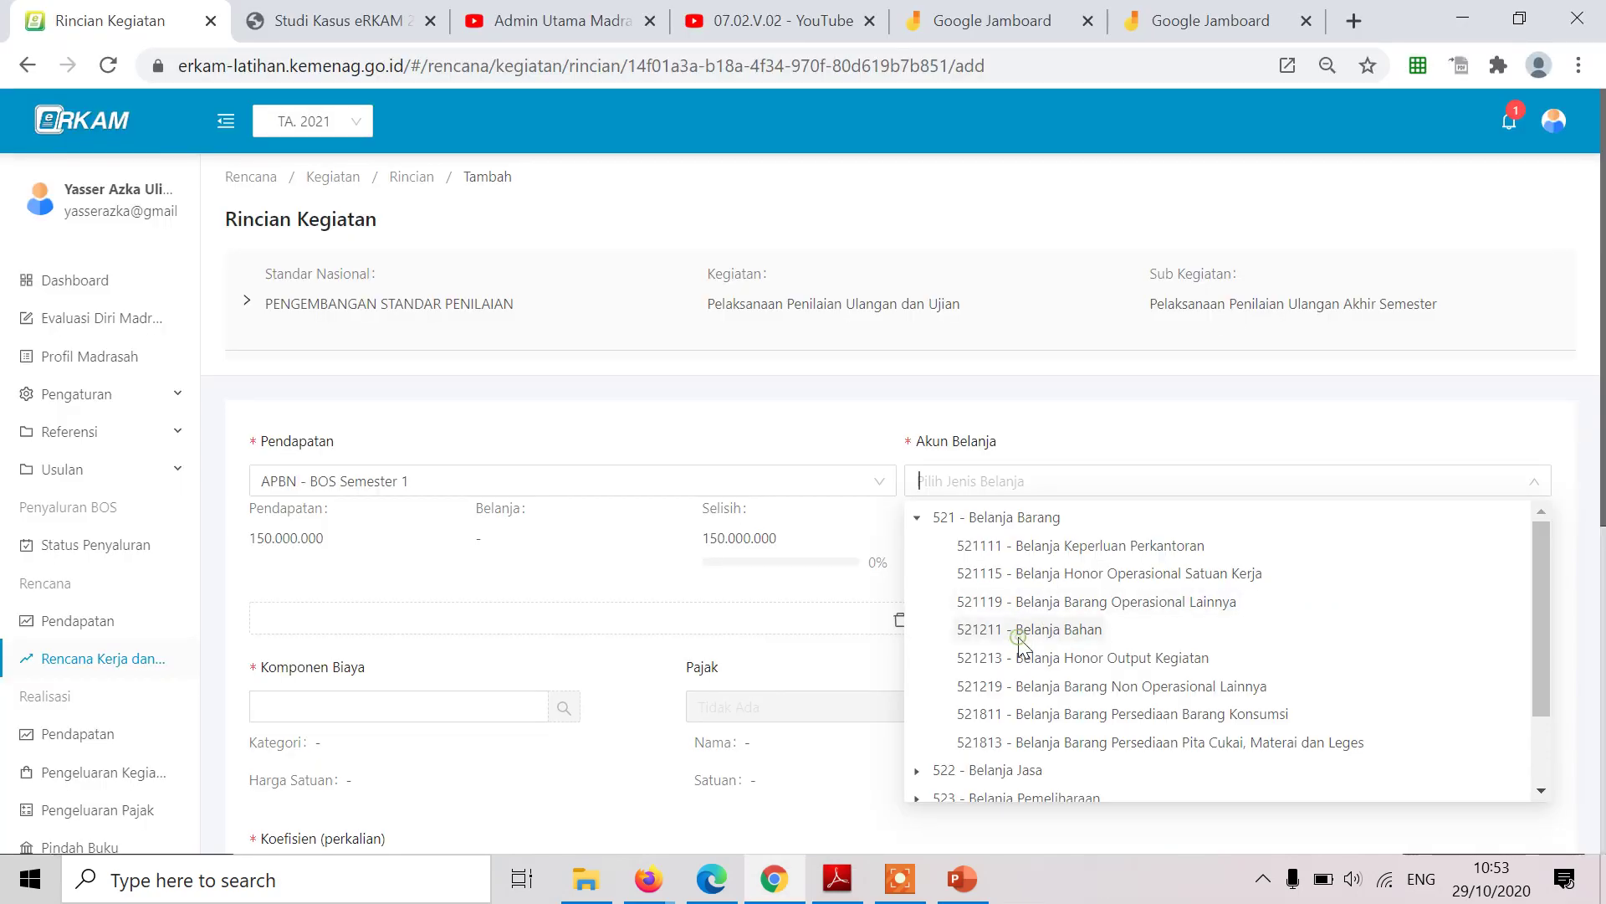
Set Akun Belanja to 521211 - Belanja Bahan and open the Komponen Biaya selection for it.
left_click(1018, 639)
scroll(577, 641, "down", 2)
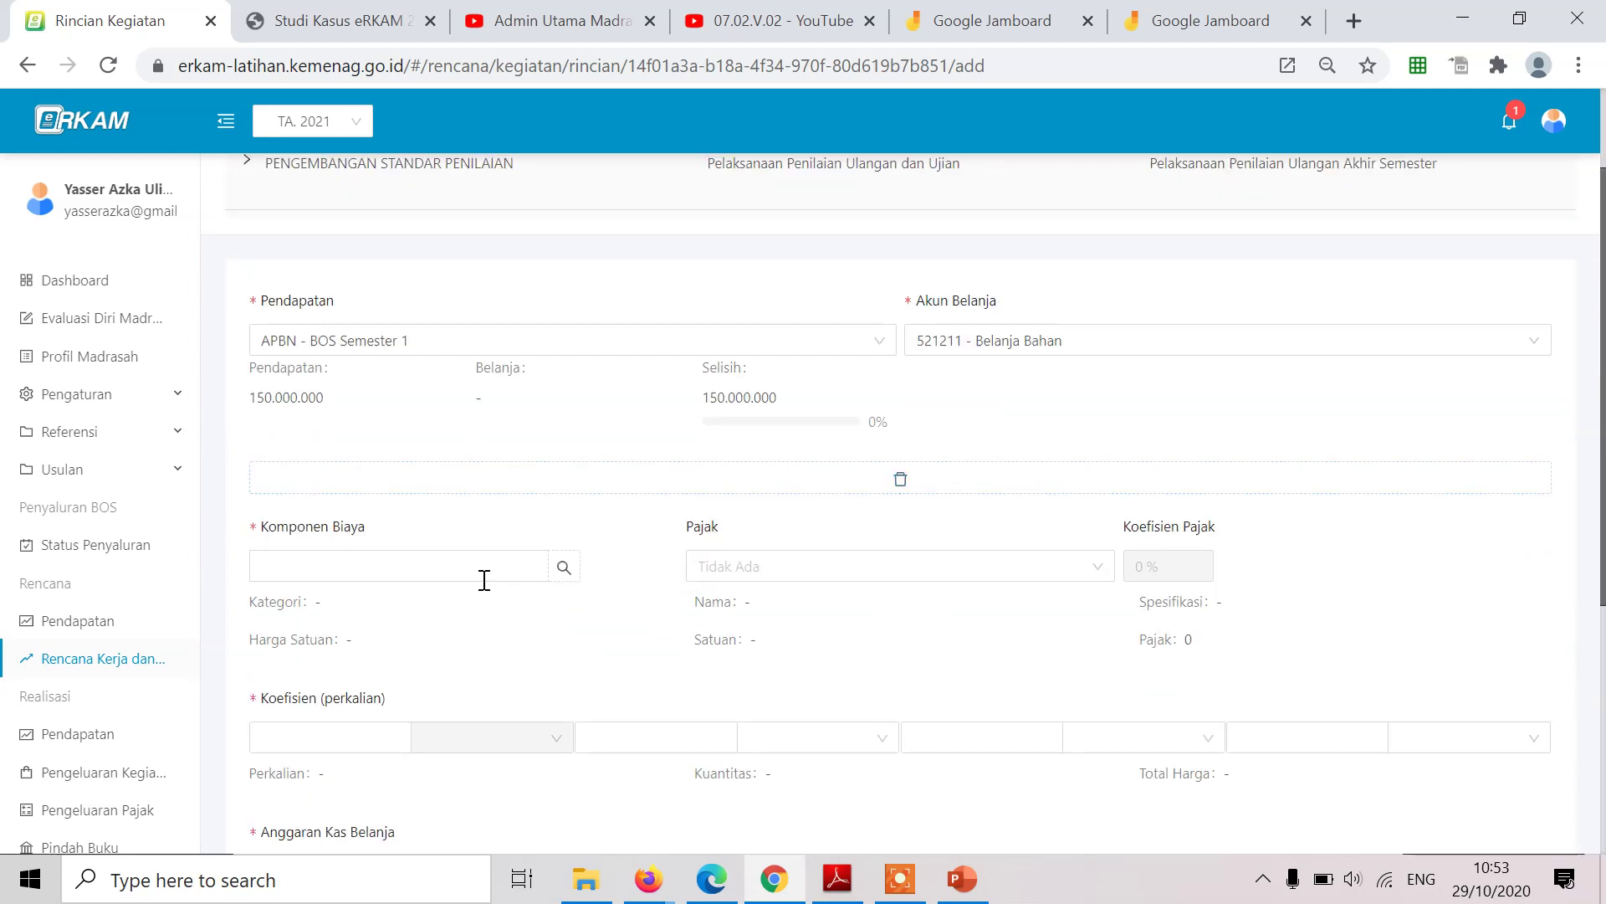
left_click(567, 573)
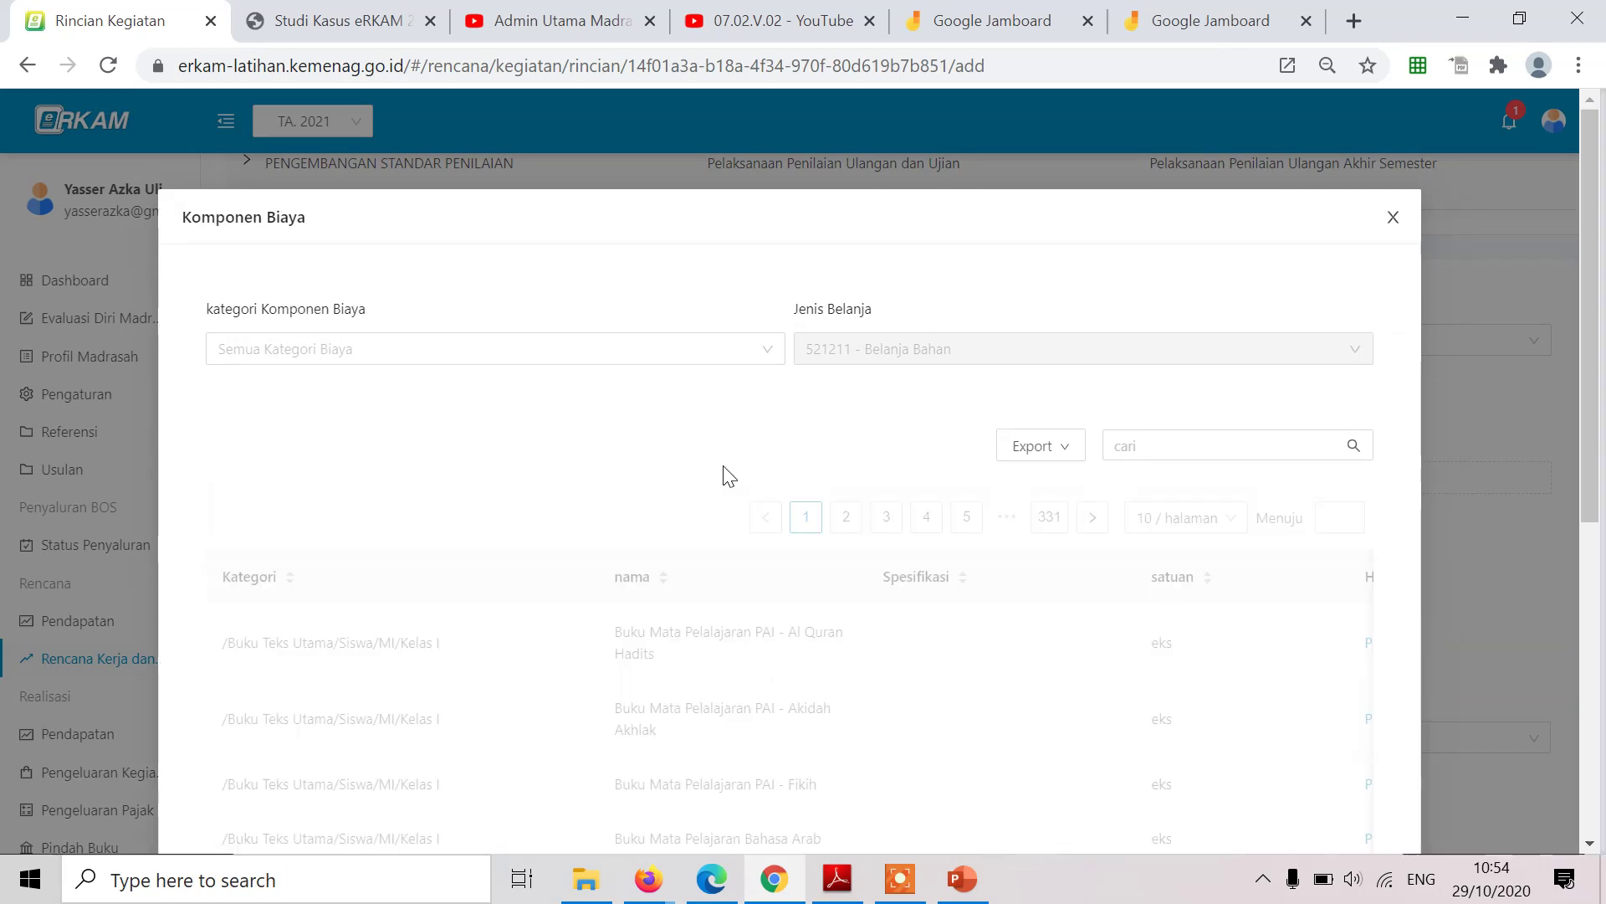
scroll(723, 473, "down", 2)
scroll(722, 474, "up", 2)
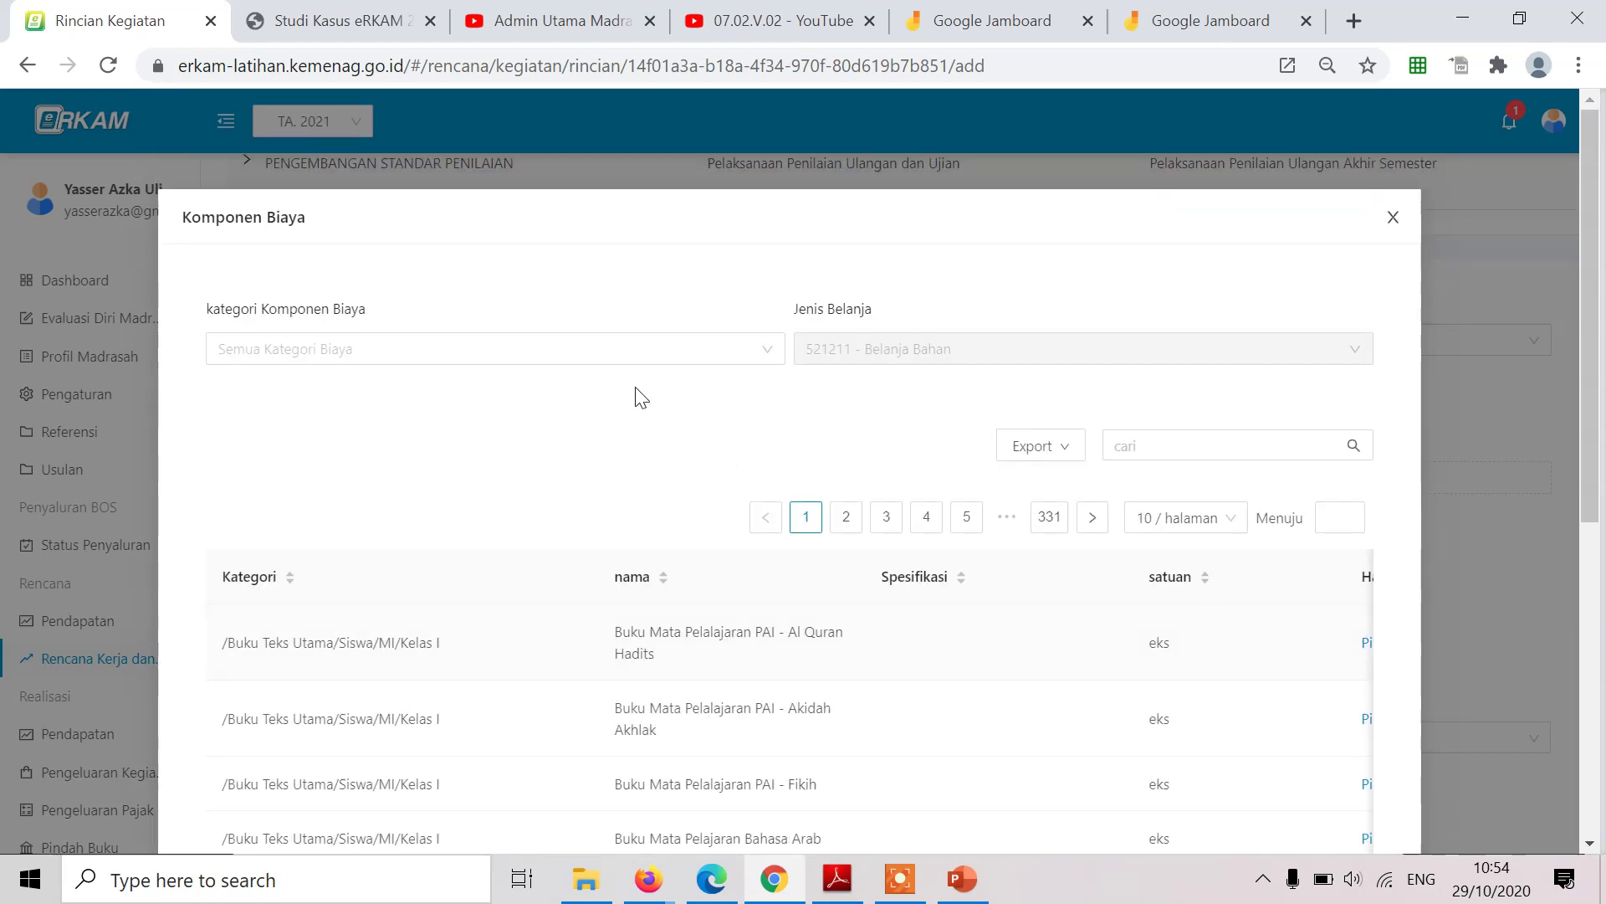
Search the Komponen Biaya list for "konsumsi" and look through the cost component categories.
left_click(1207, 444)
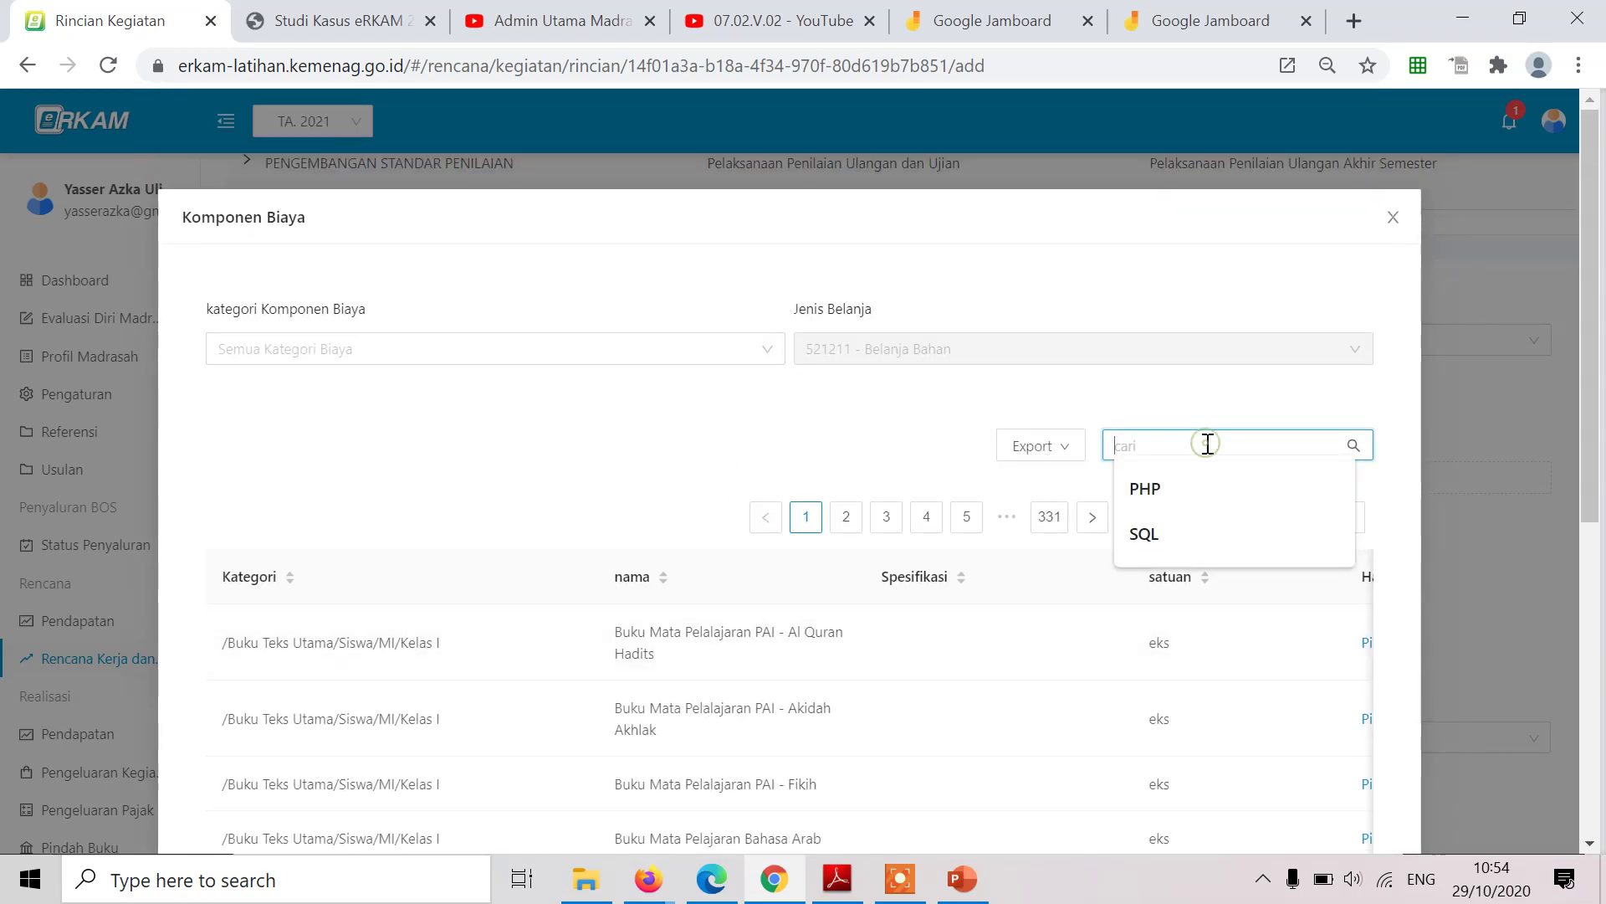
type("konsum")
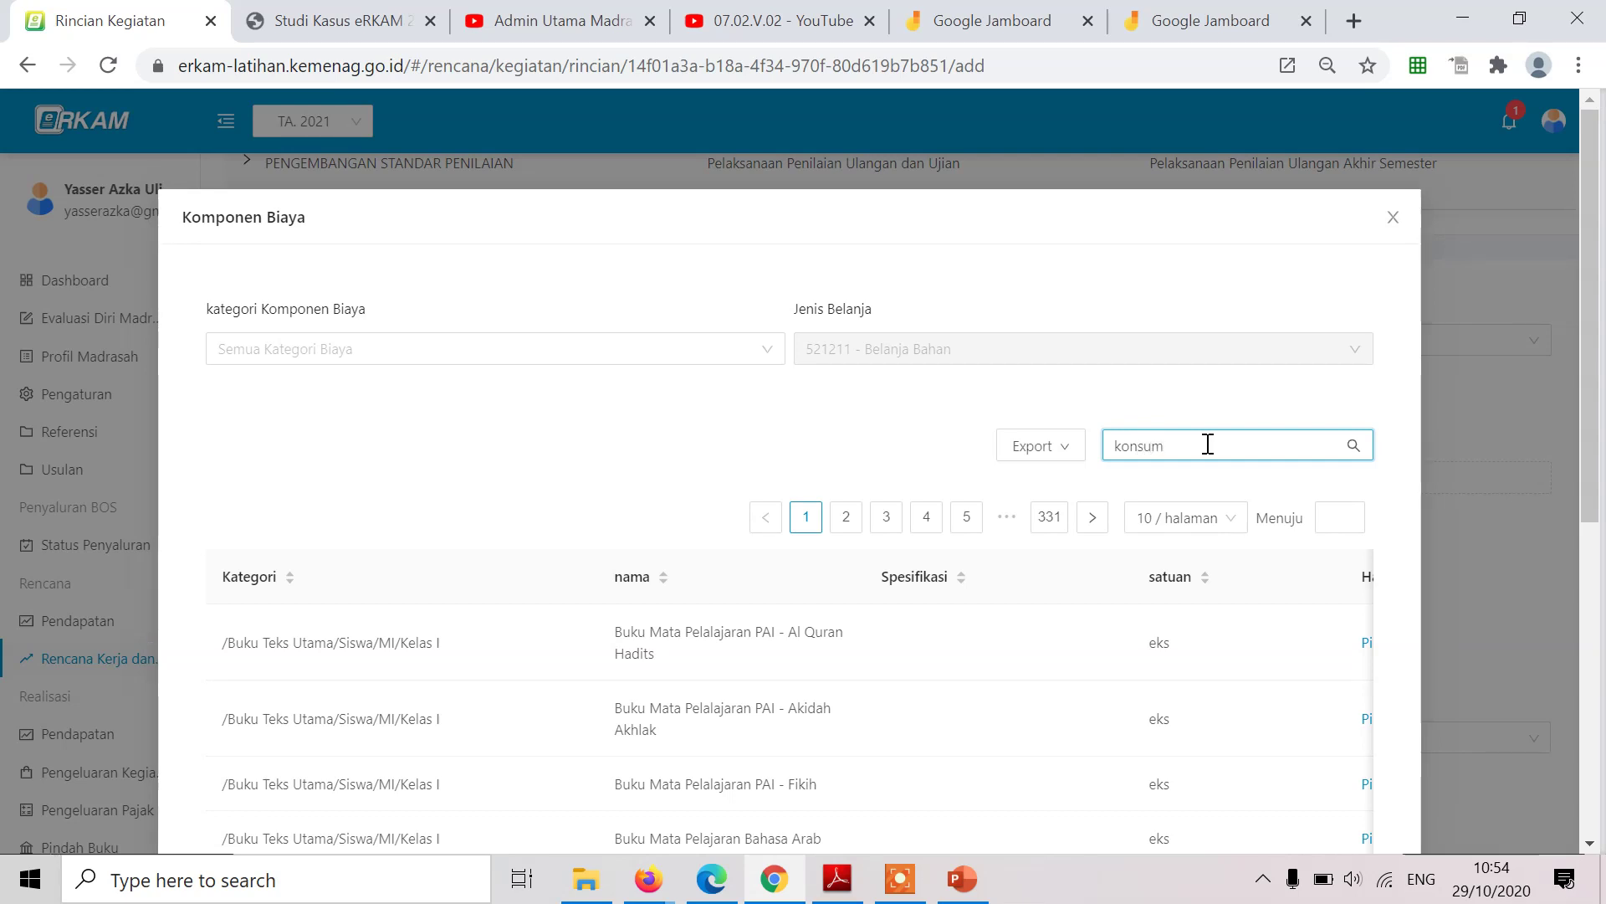
left_click(1353, 445)
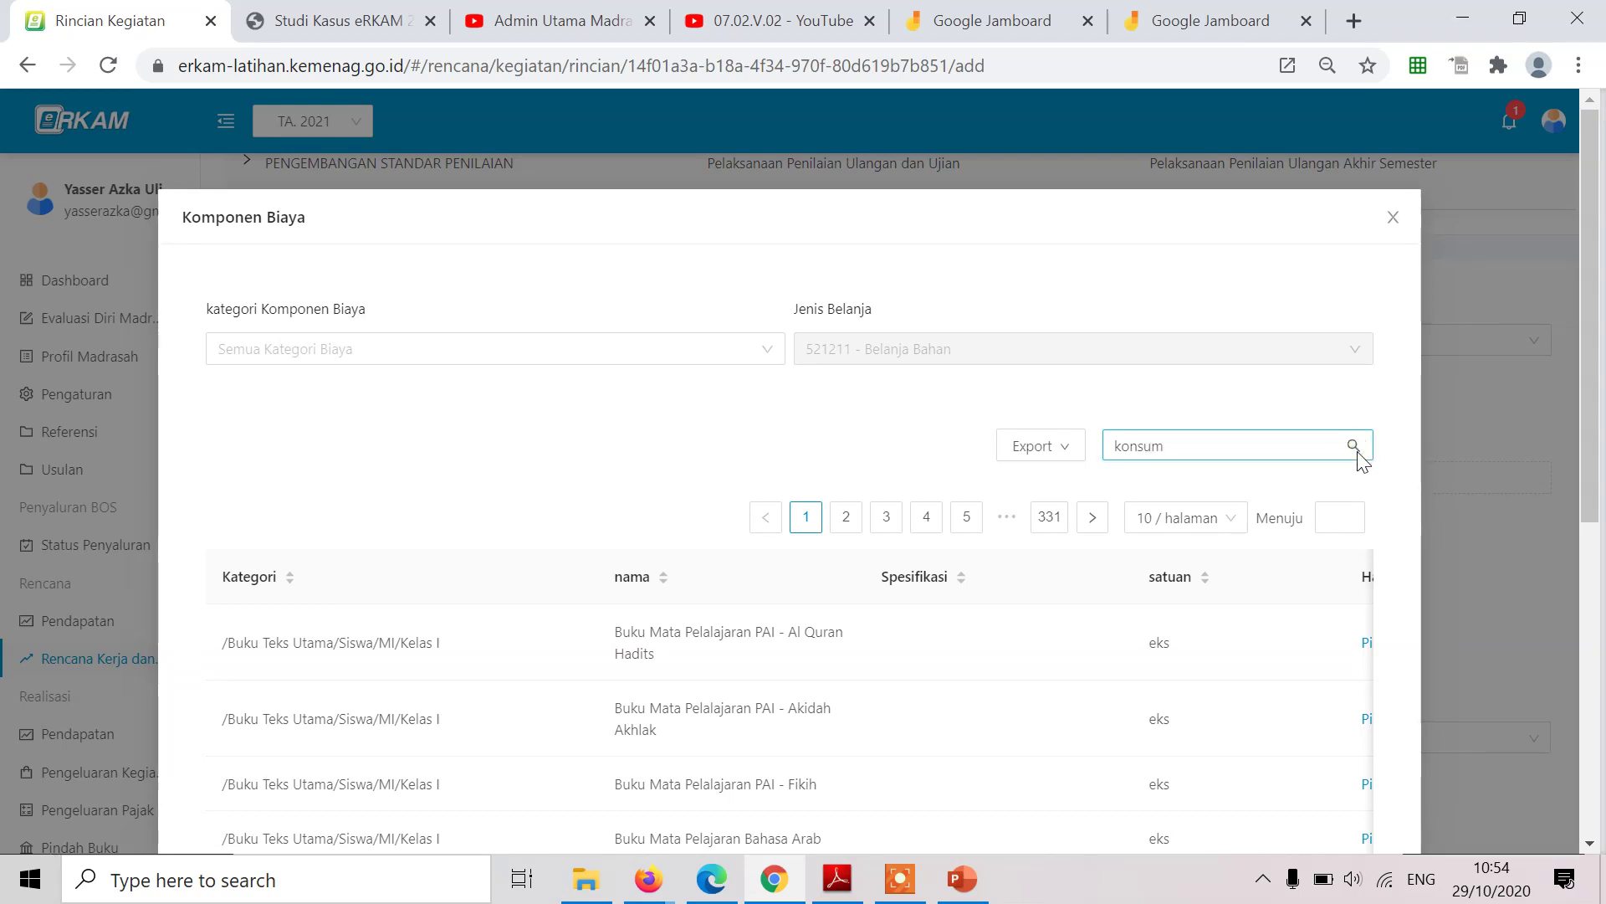
left_click(1292, 444)
type("si")
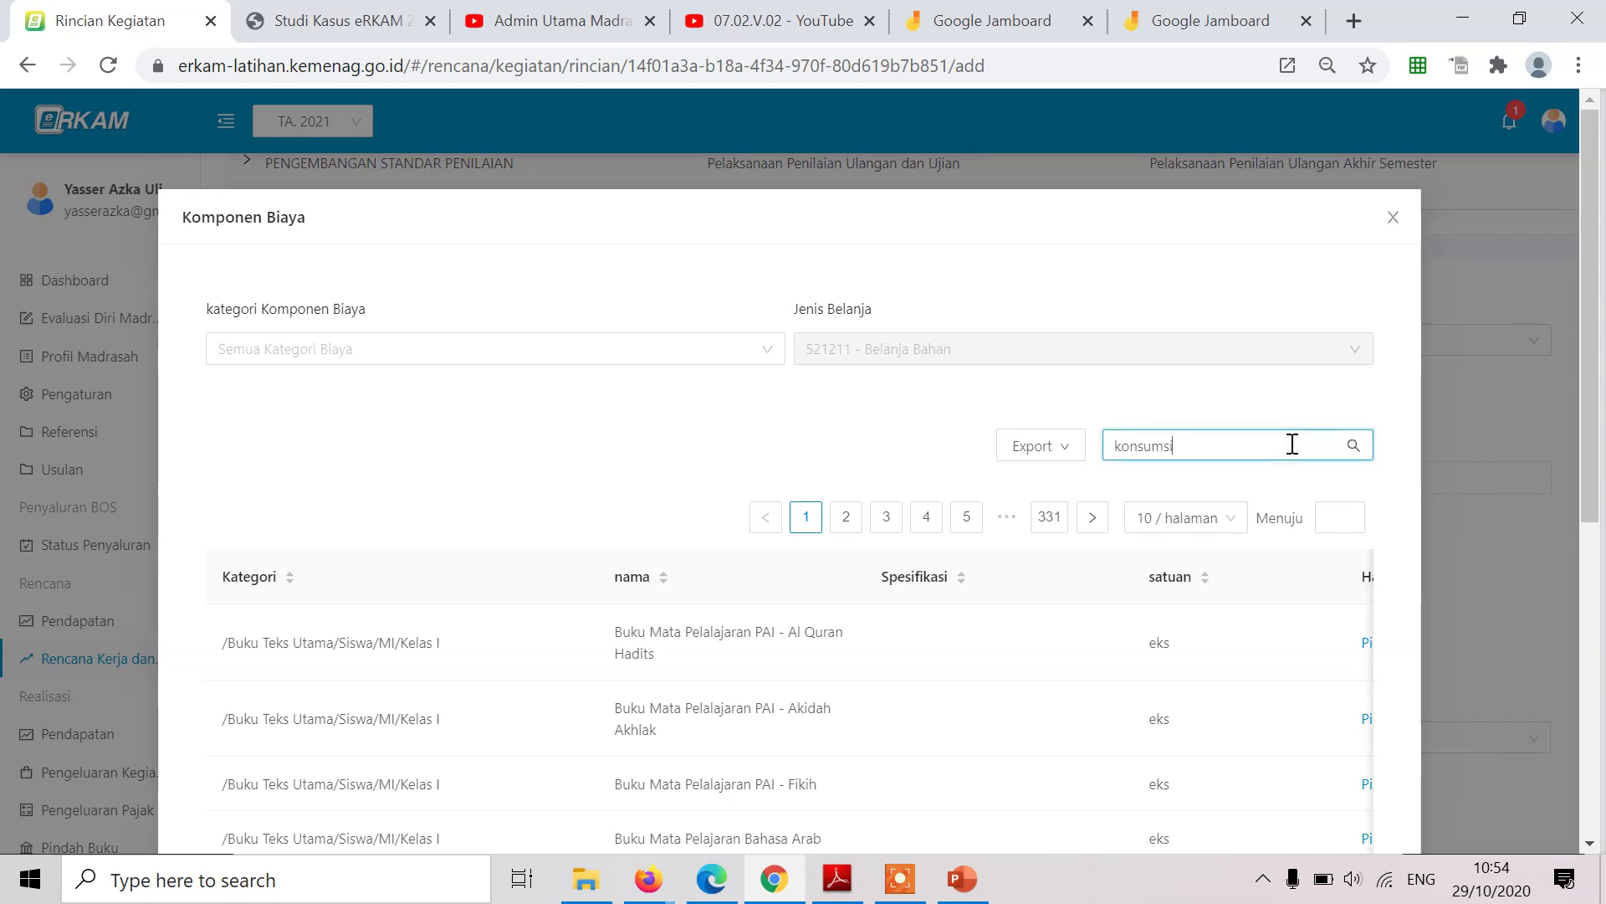
left_click(1353, 445)
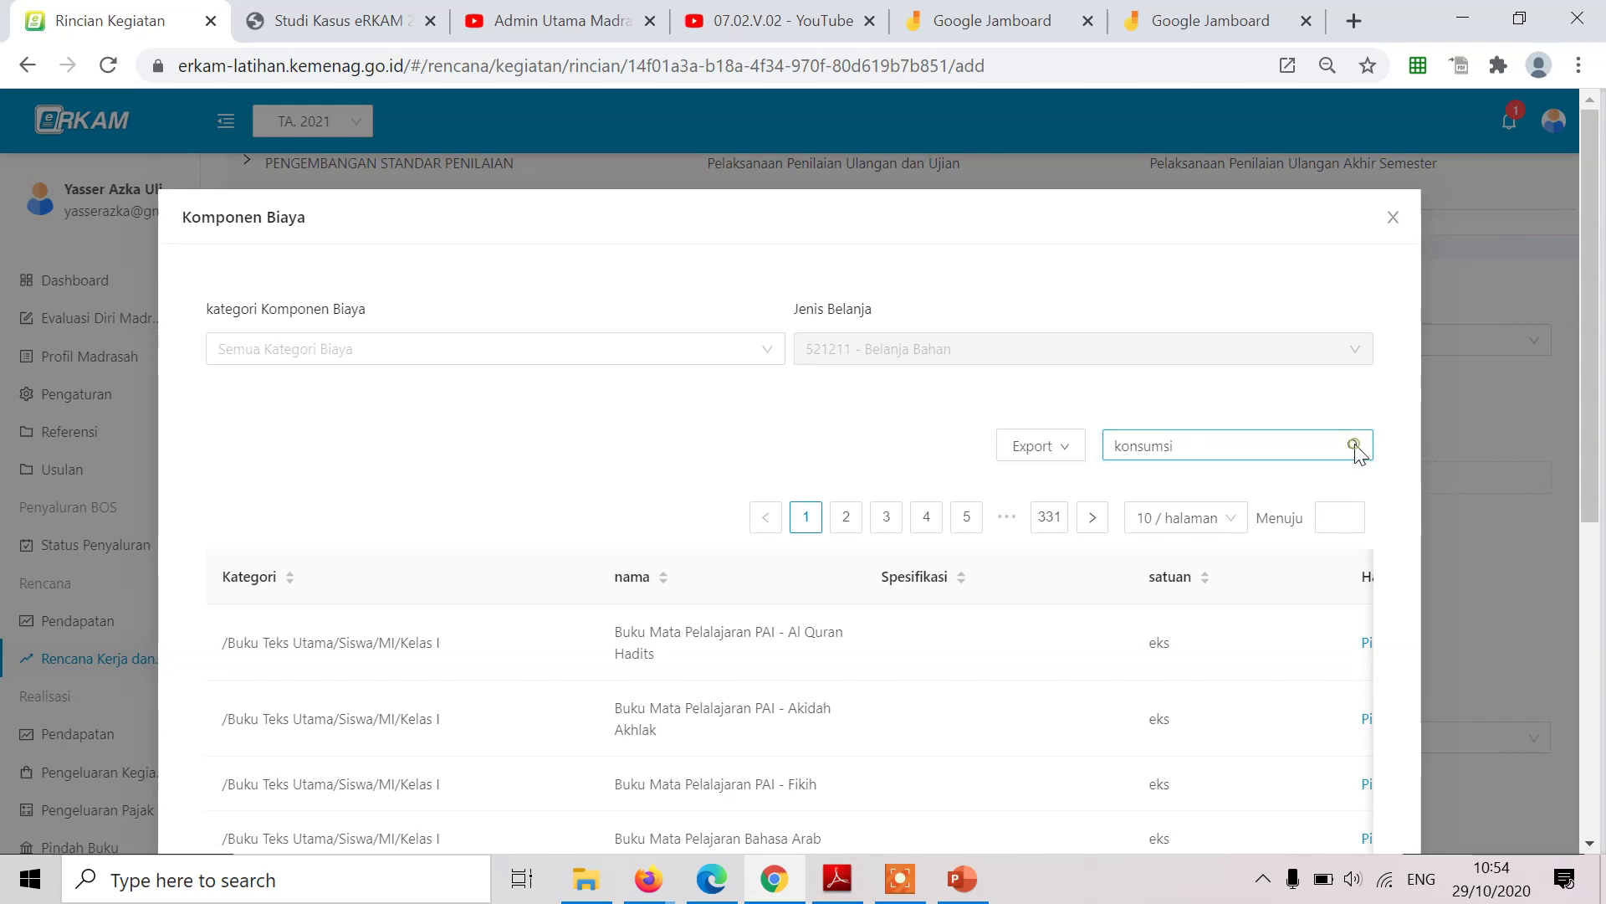
left_click(699, 350)
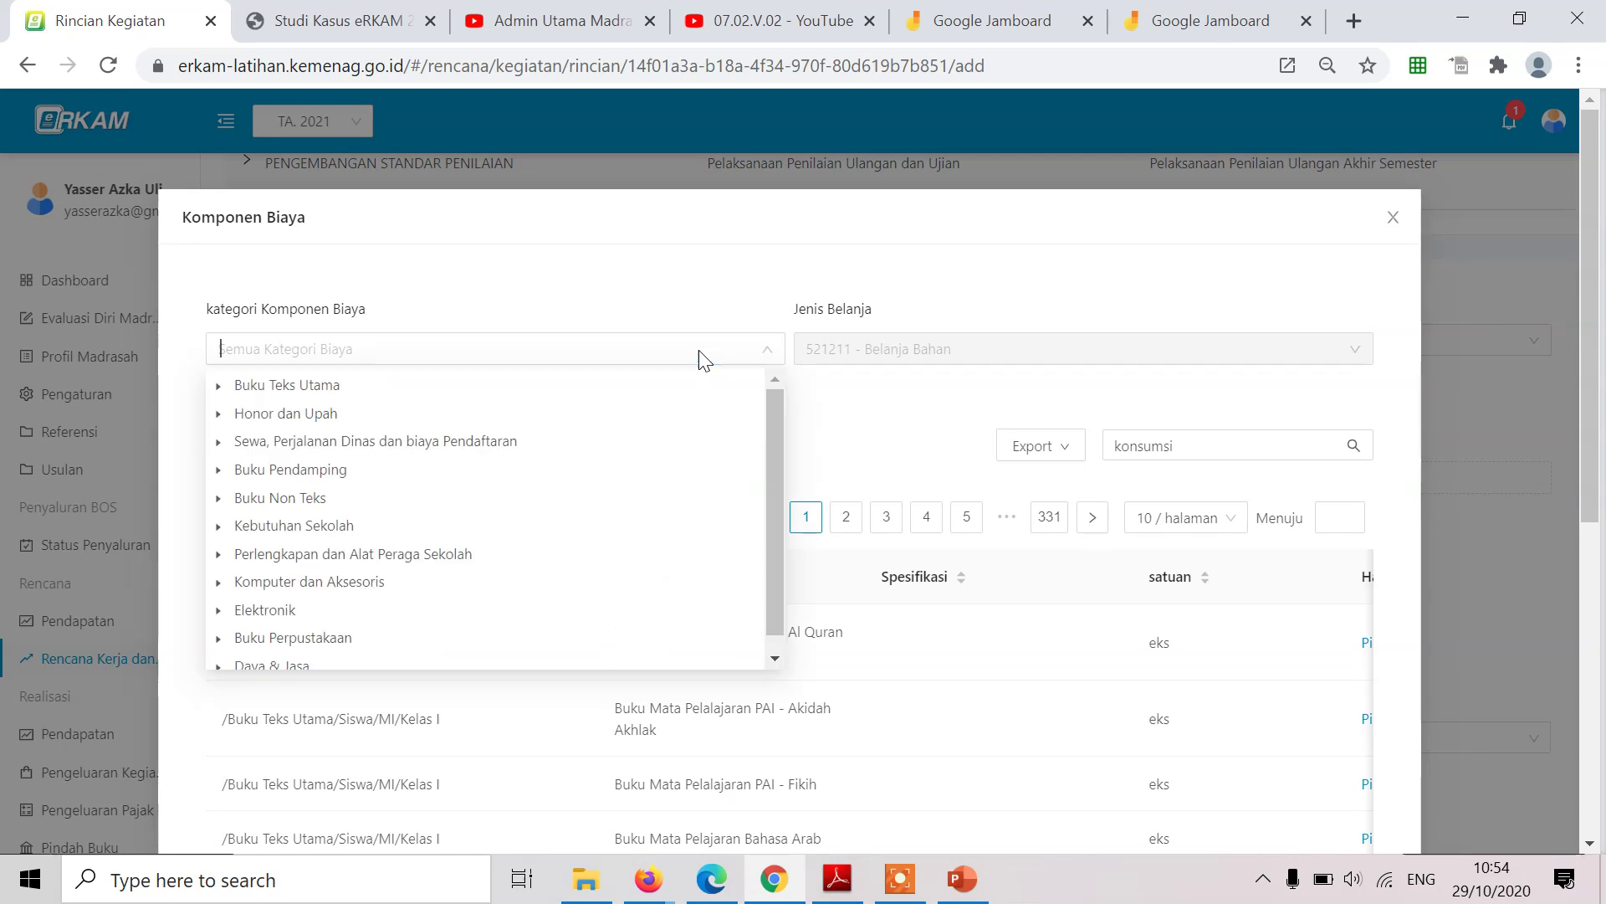
scroll(473, 502, "down", 1)
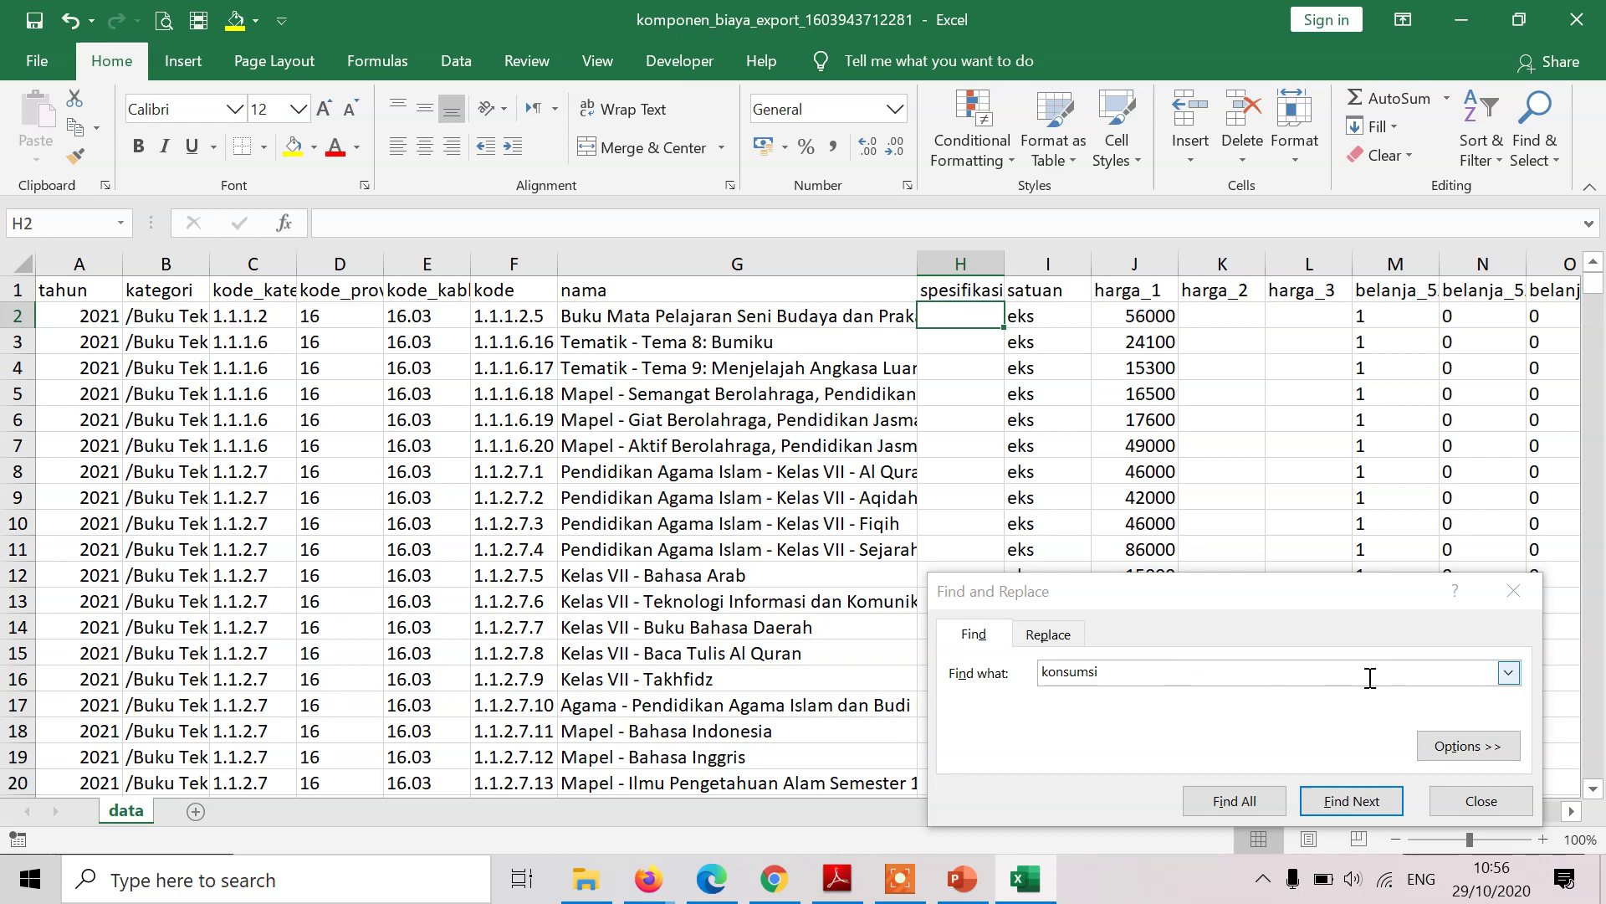
Find all "konsumsi" entries in the exported Excel cost component data, and review the Belanja Bahan examples in the Juknis PDF.
left_click(1257, 799)
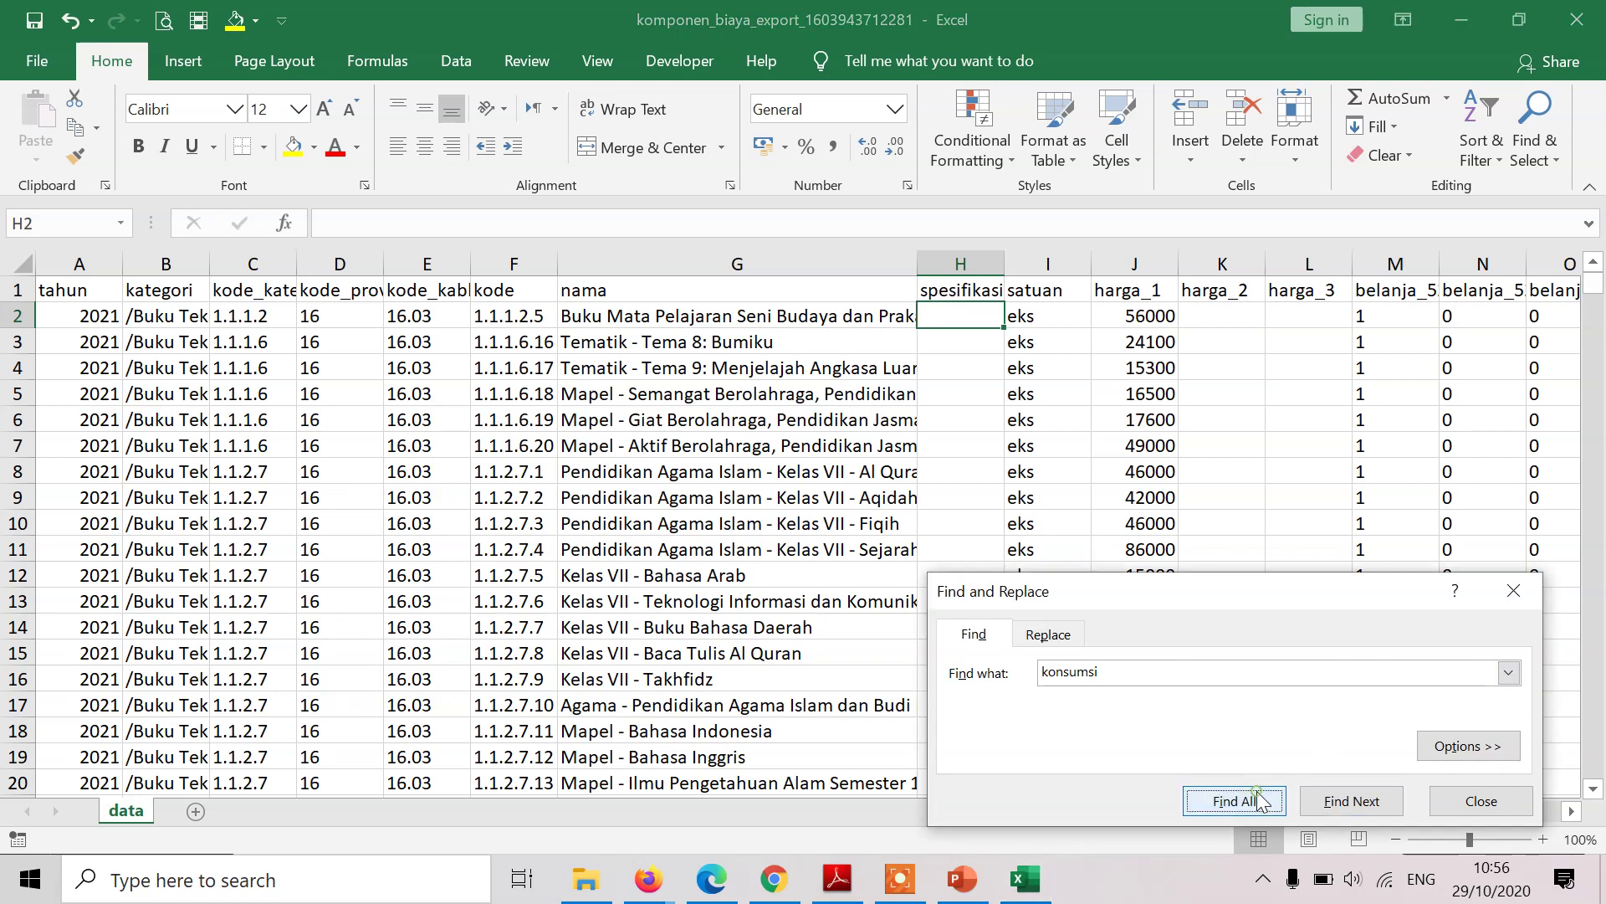
left_click(808, 510)
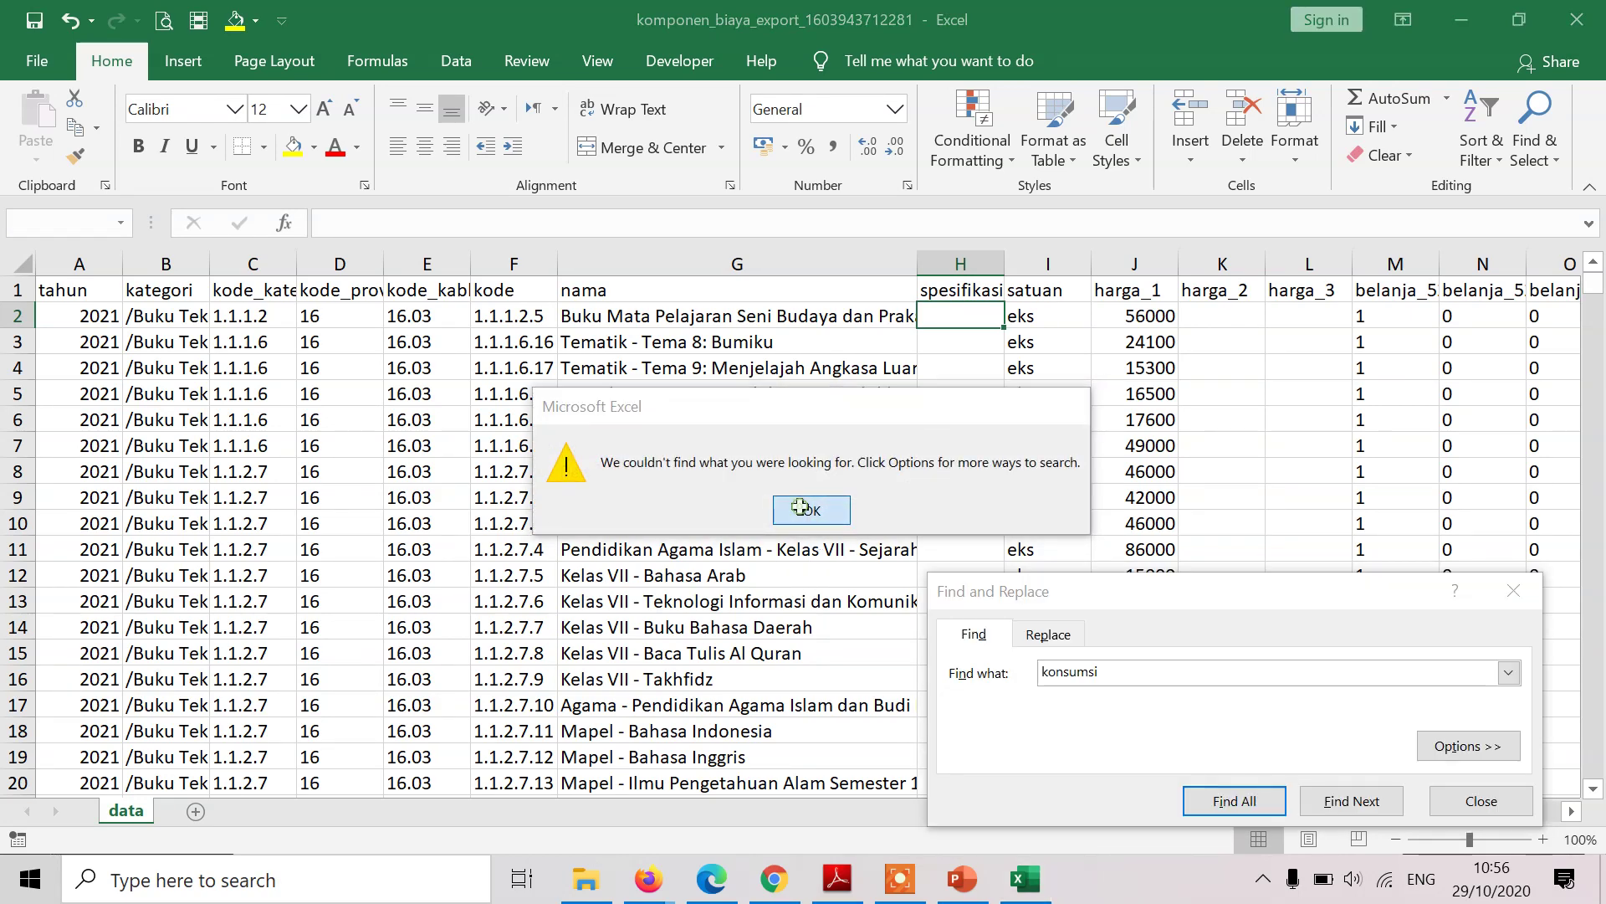
left_click(830, 883)
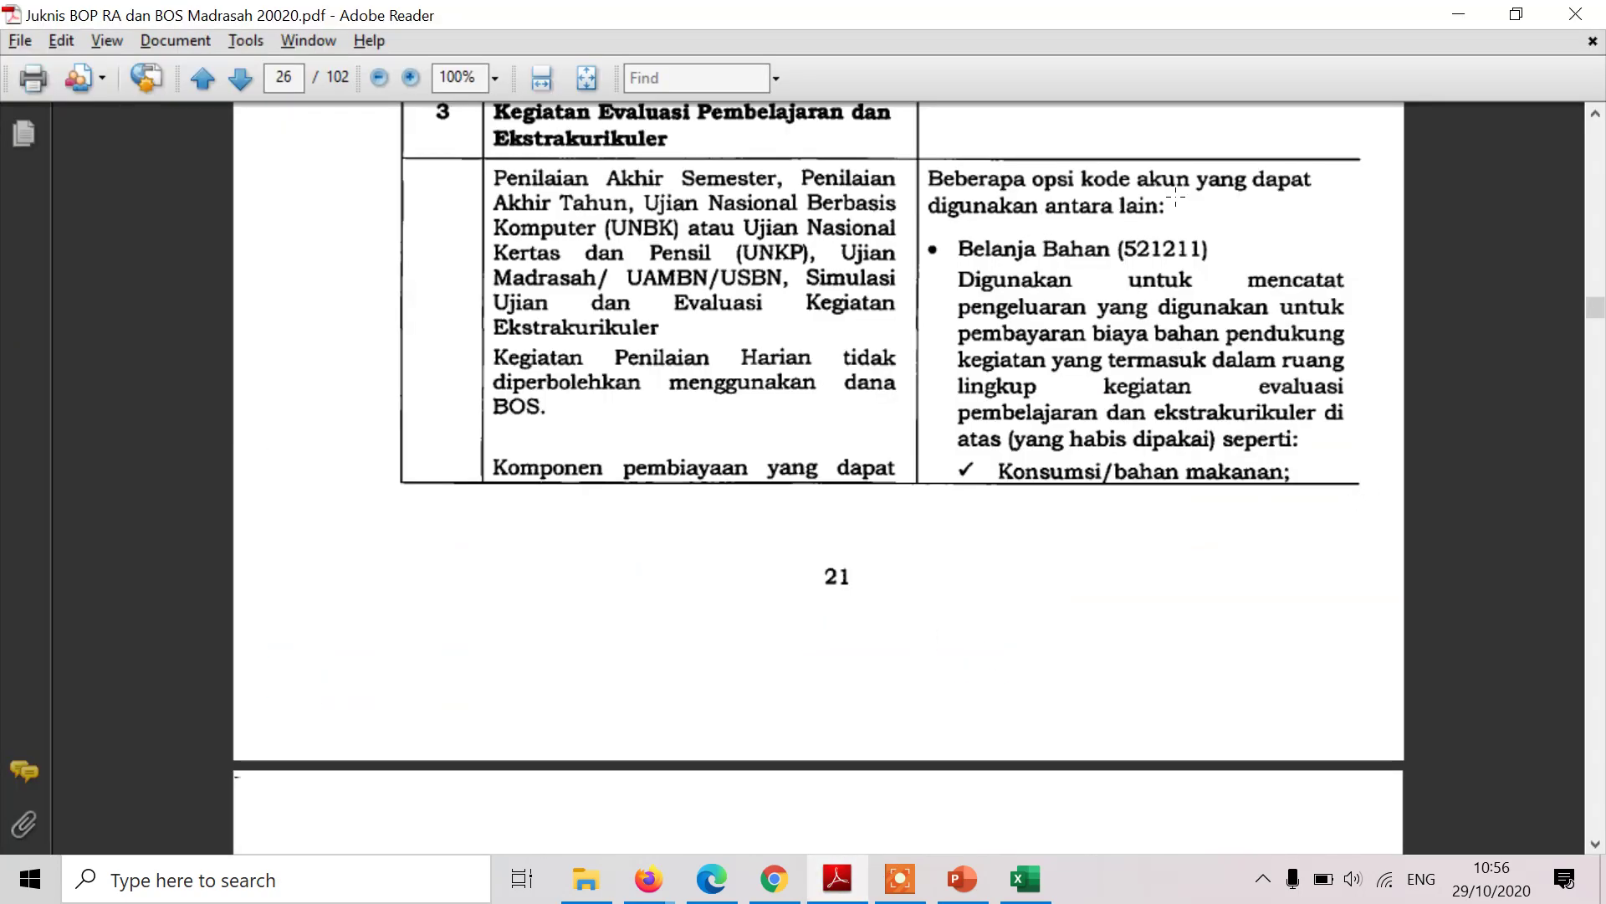
scroll(1122, 334, "down", 3)
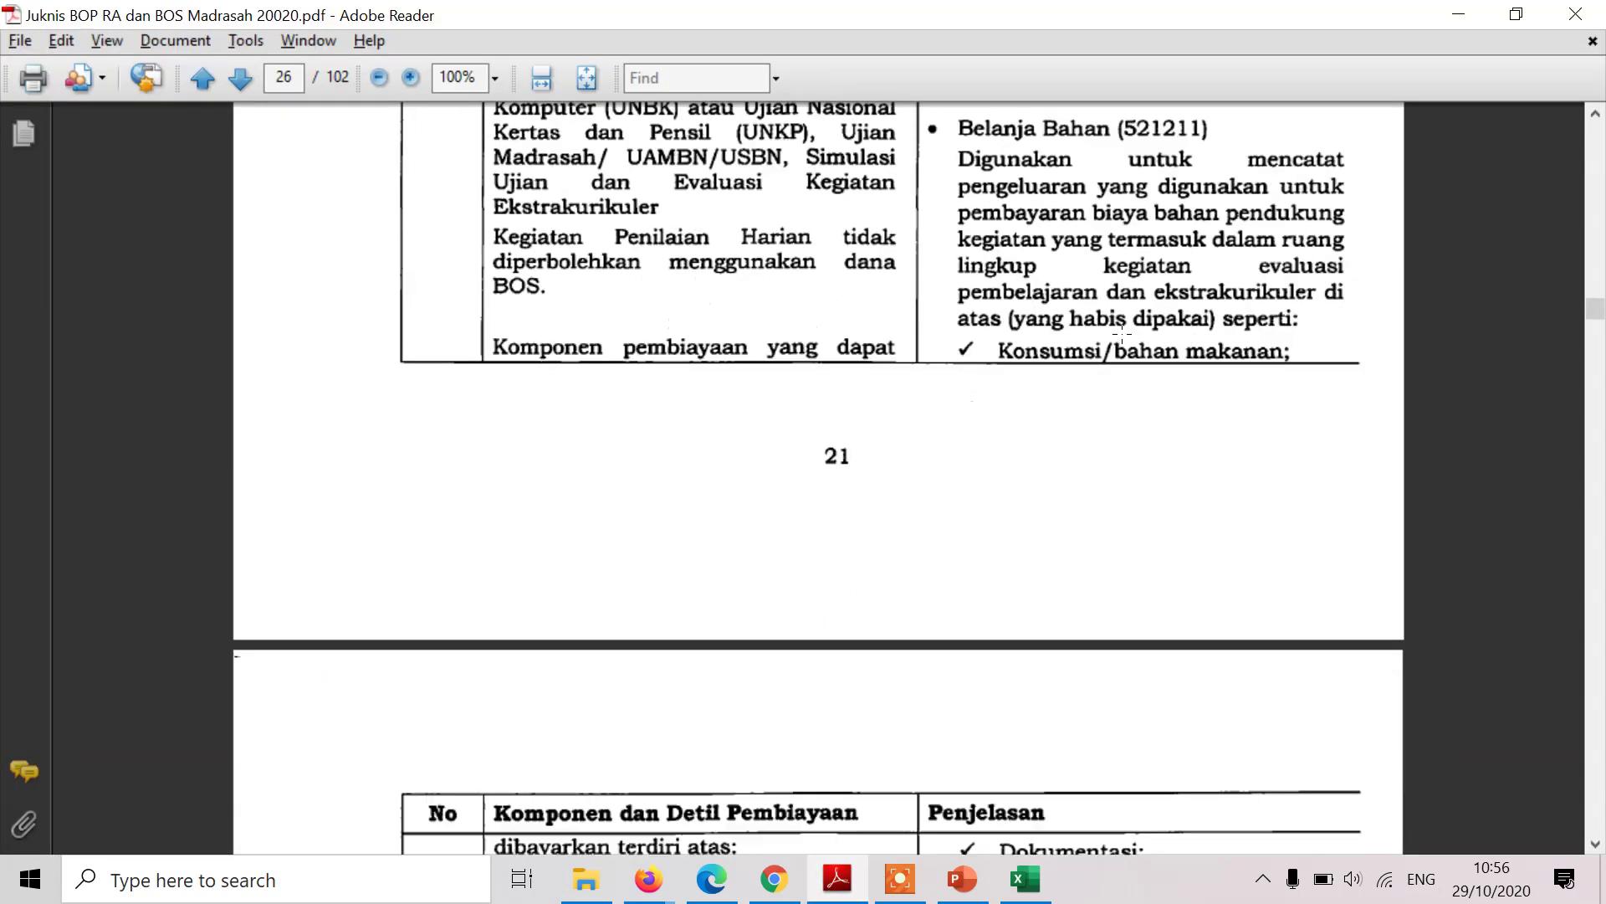
scroll(1307, 345, "down", 7)
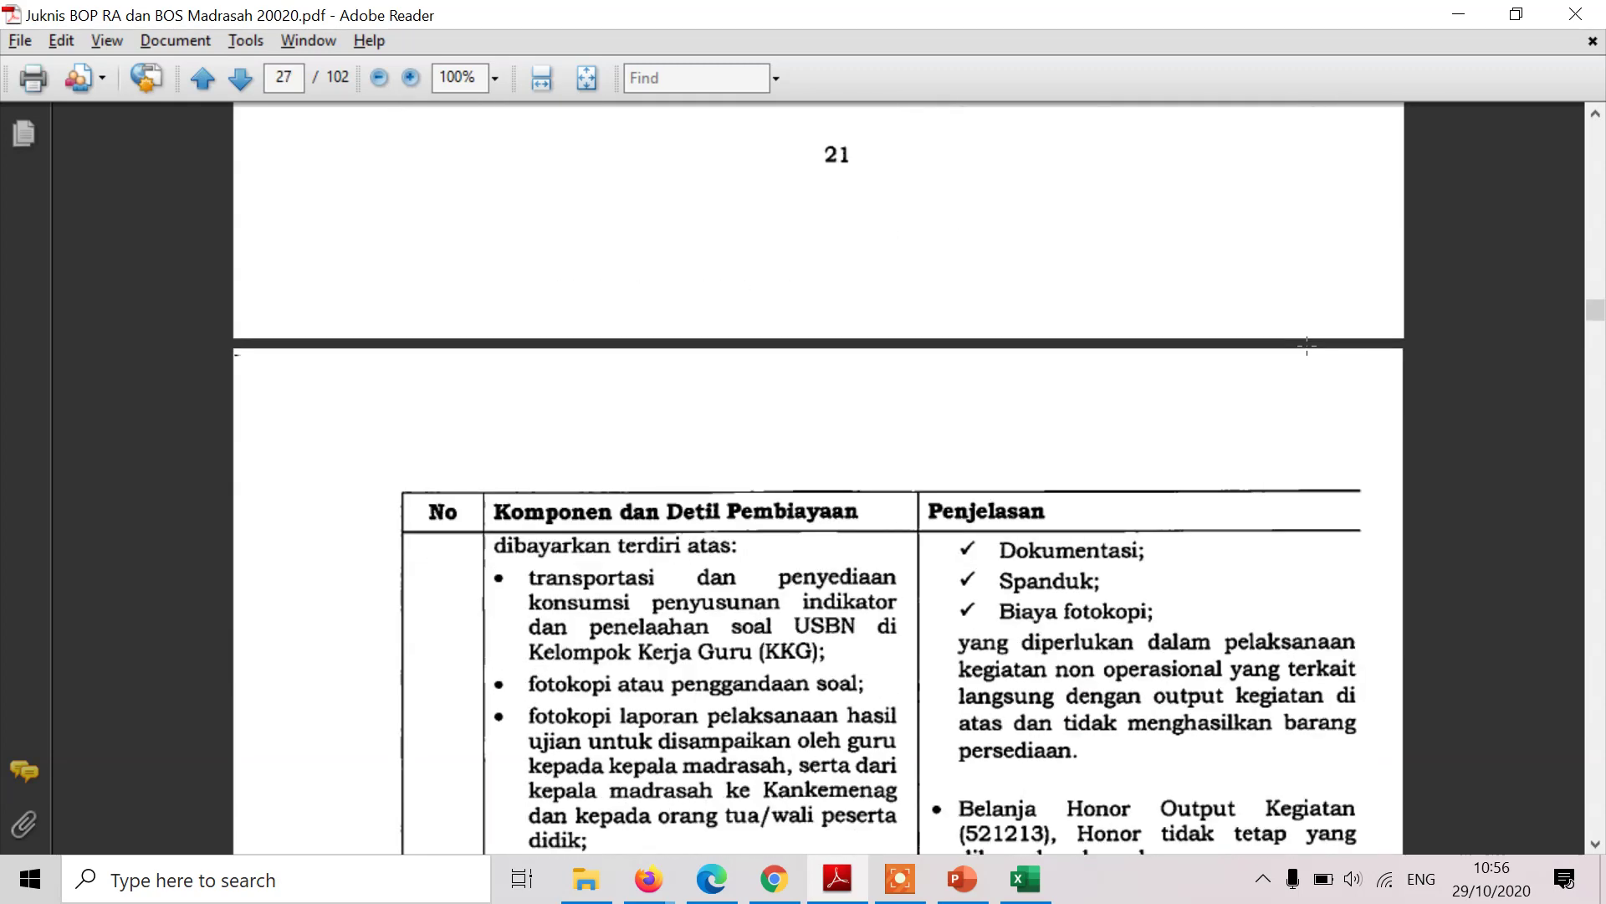
Switch back to eRKAM in Chrome and start a new request under Usulan Komponen.
key("alt+Tab")
key("alt+Tab")
key("alt+Tab")
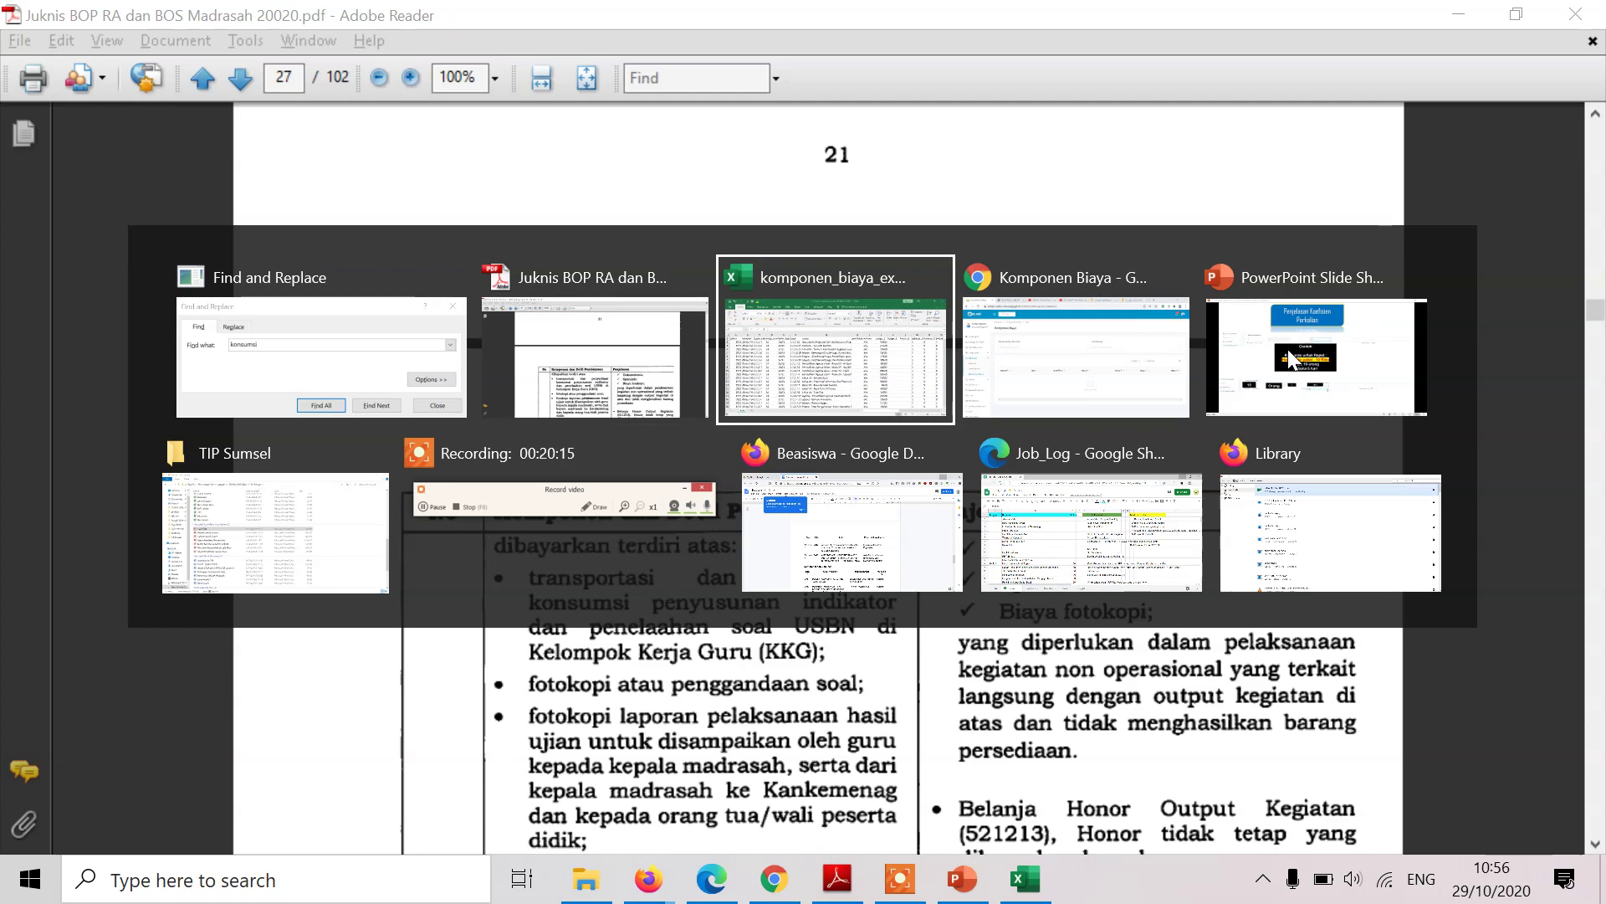
left_click(964, 374)
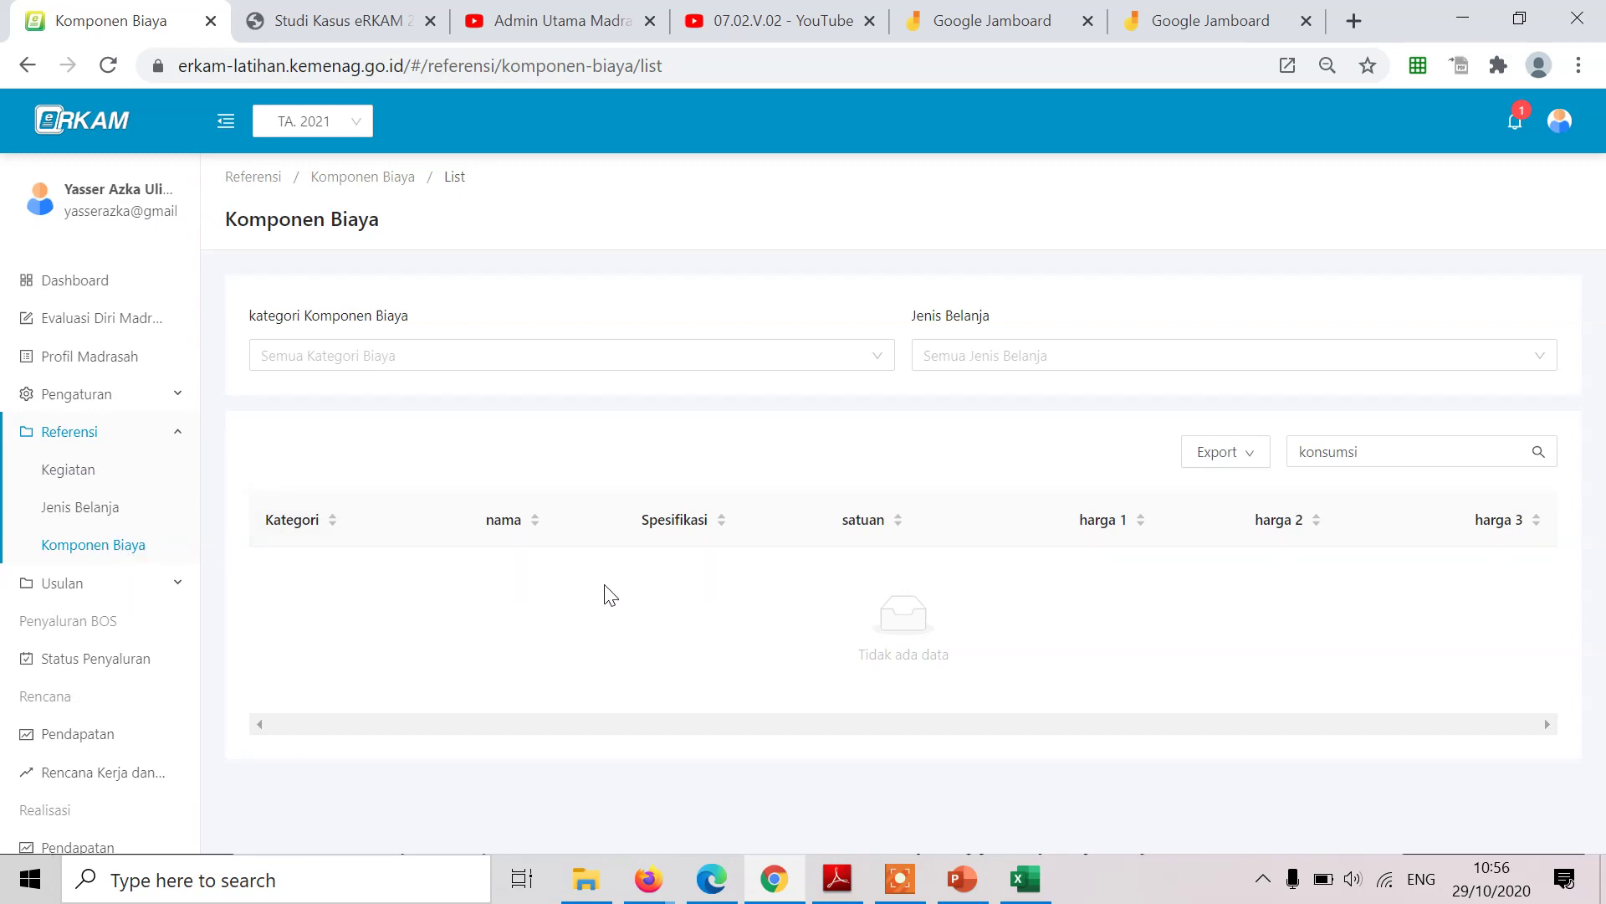
left_click(79, 586)
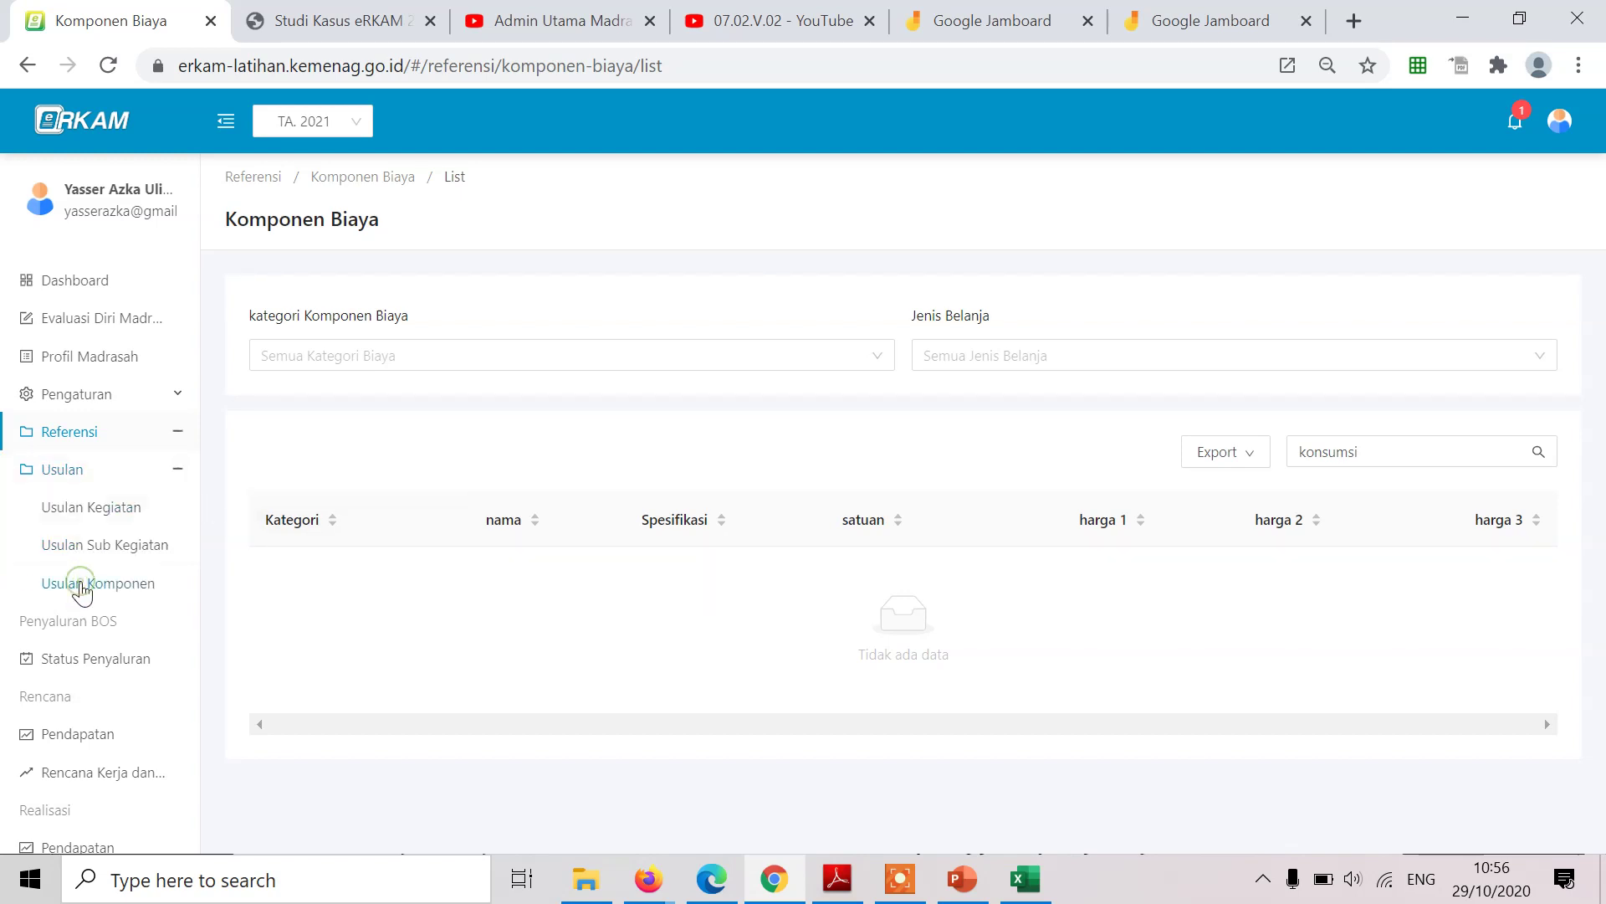
left_click(137, 586)
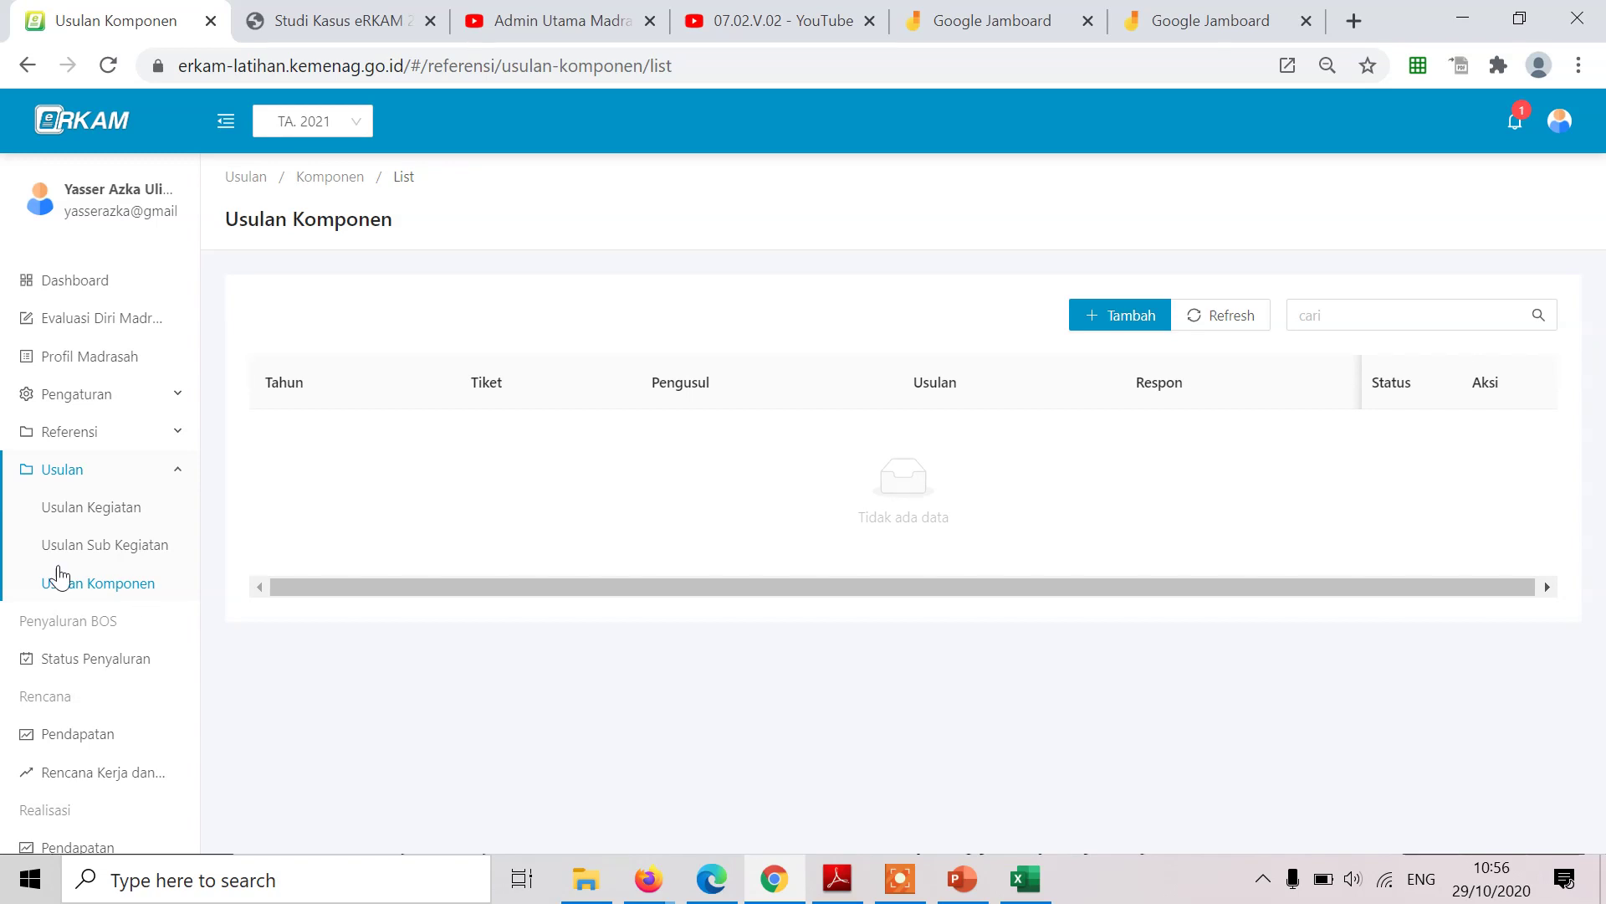
left_click(1129, 315)
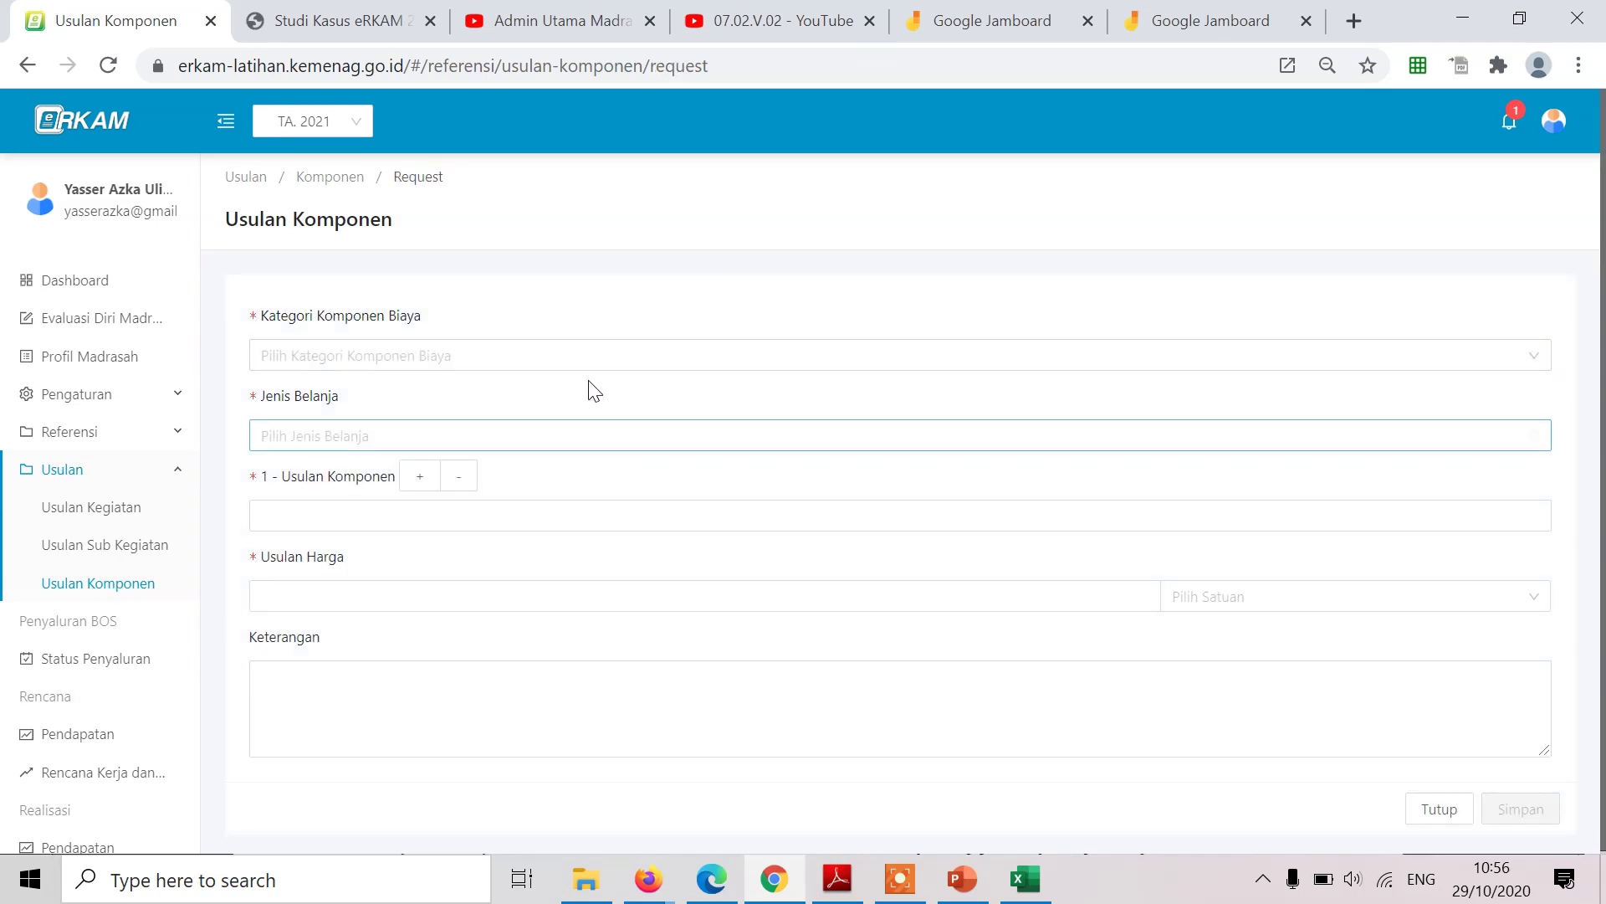
Set the Kategori Komponen Biaya of the proposal to 10.1 - Honor under Honor dan Upah.
left_click(583, 366)
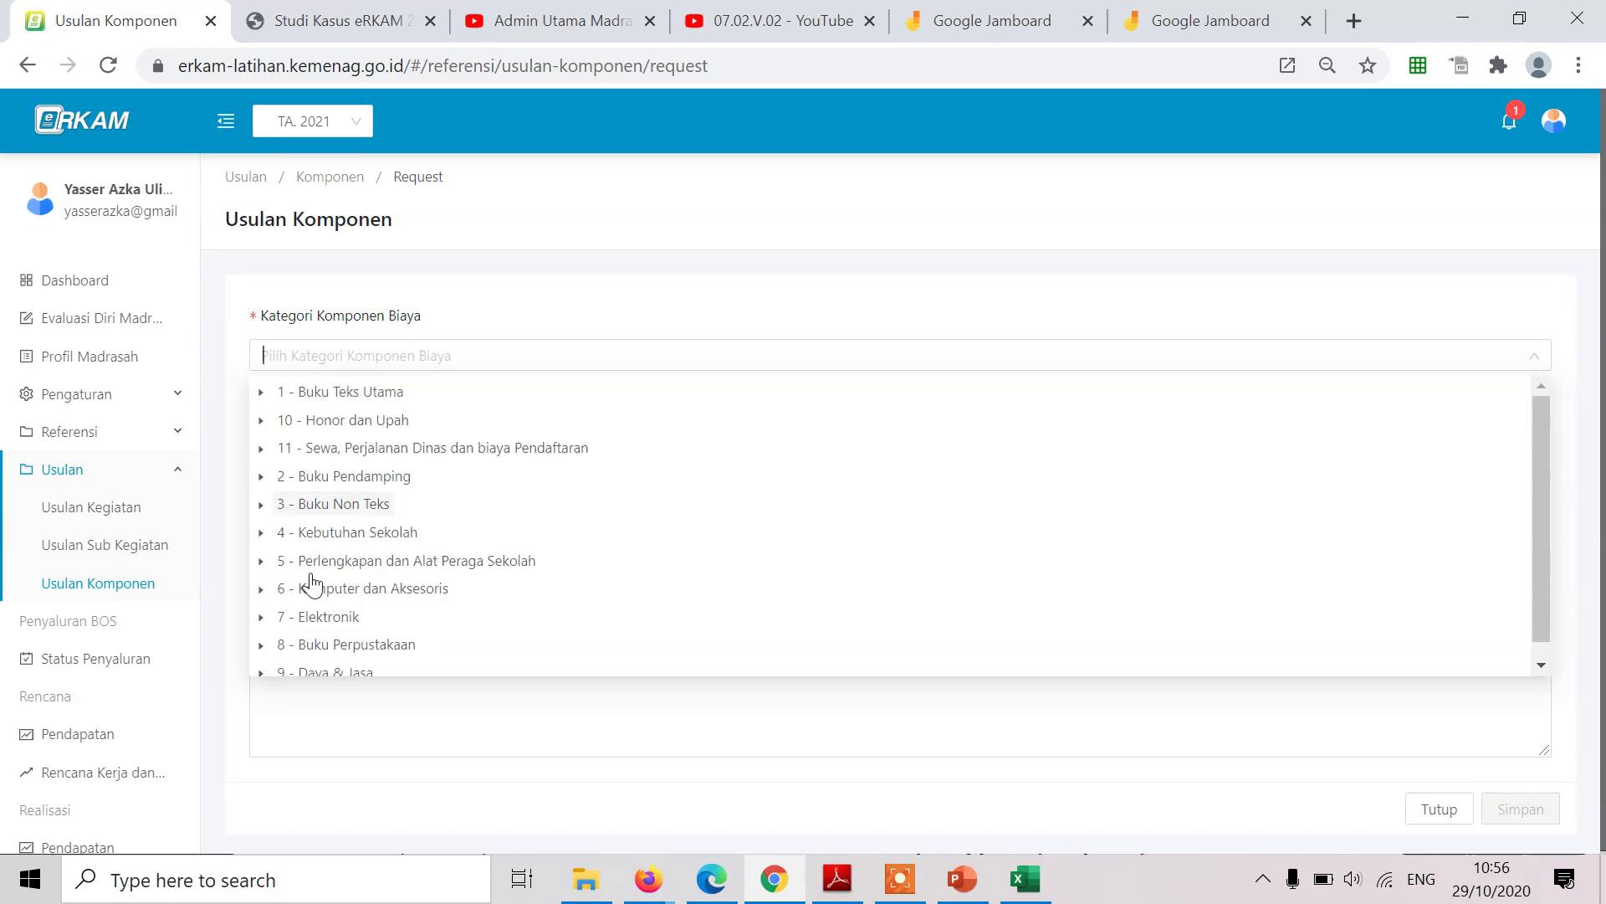
scroll(311, 582, "down", 1)
scroll(383, 609, "up", 1)
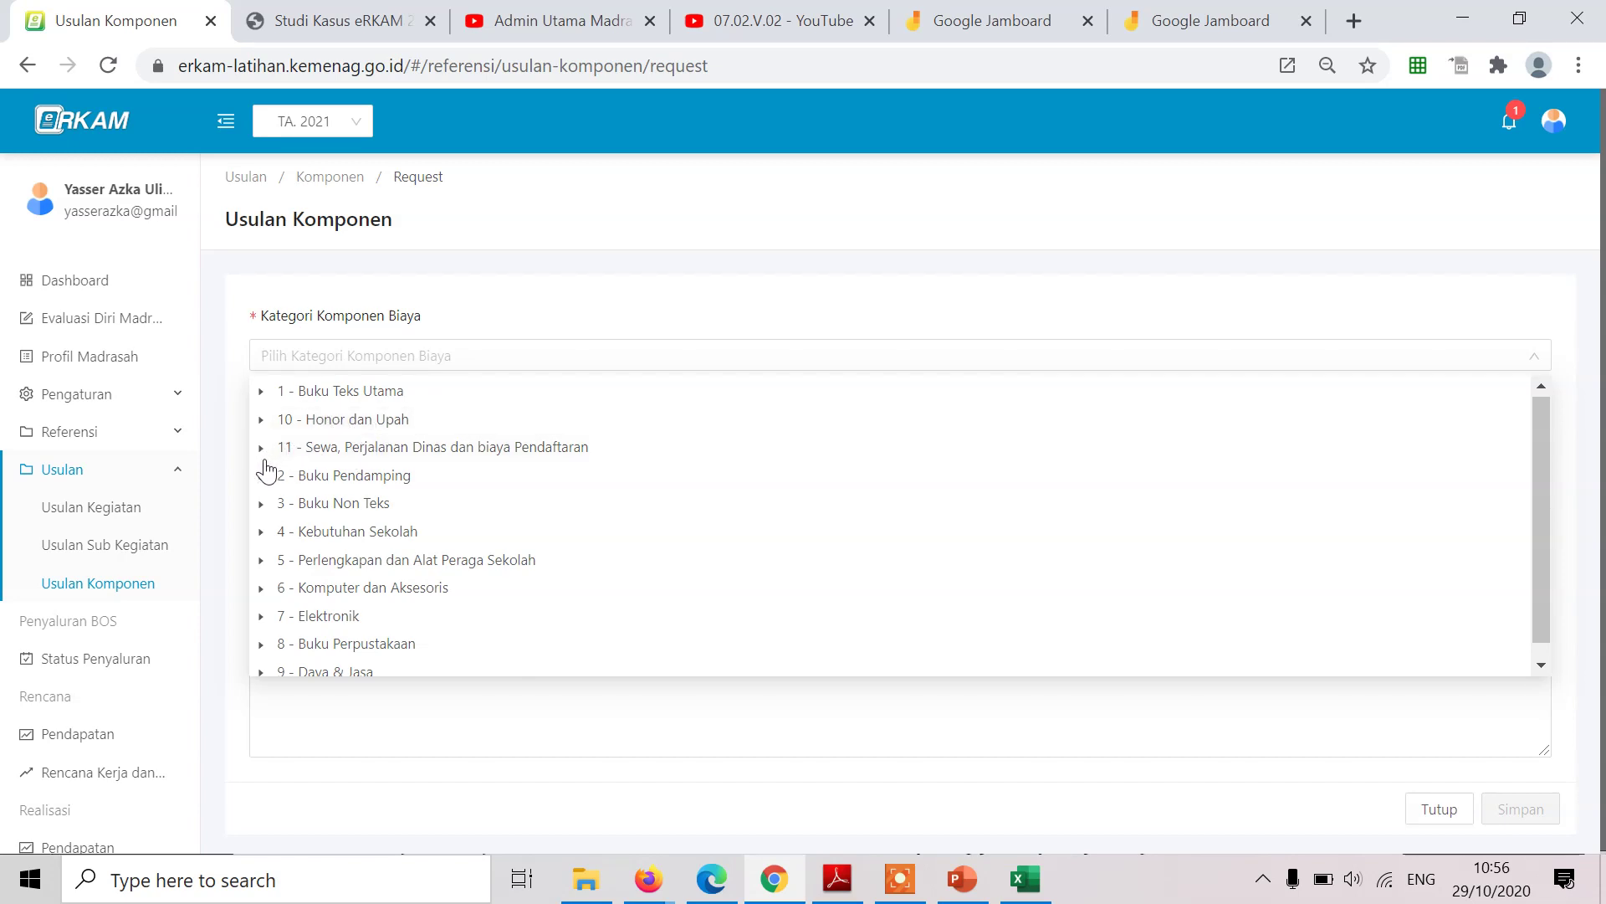
left_click(262, 532)
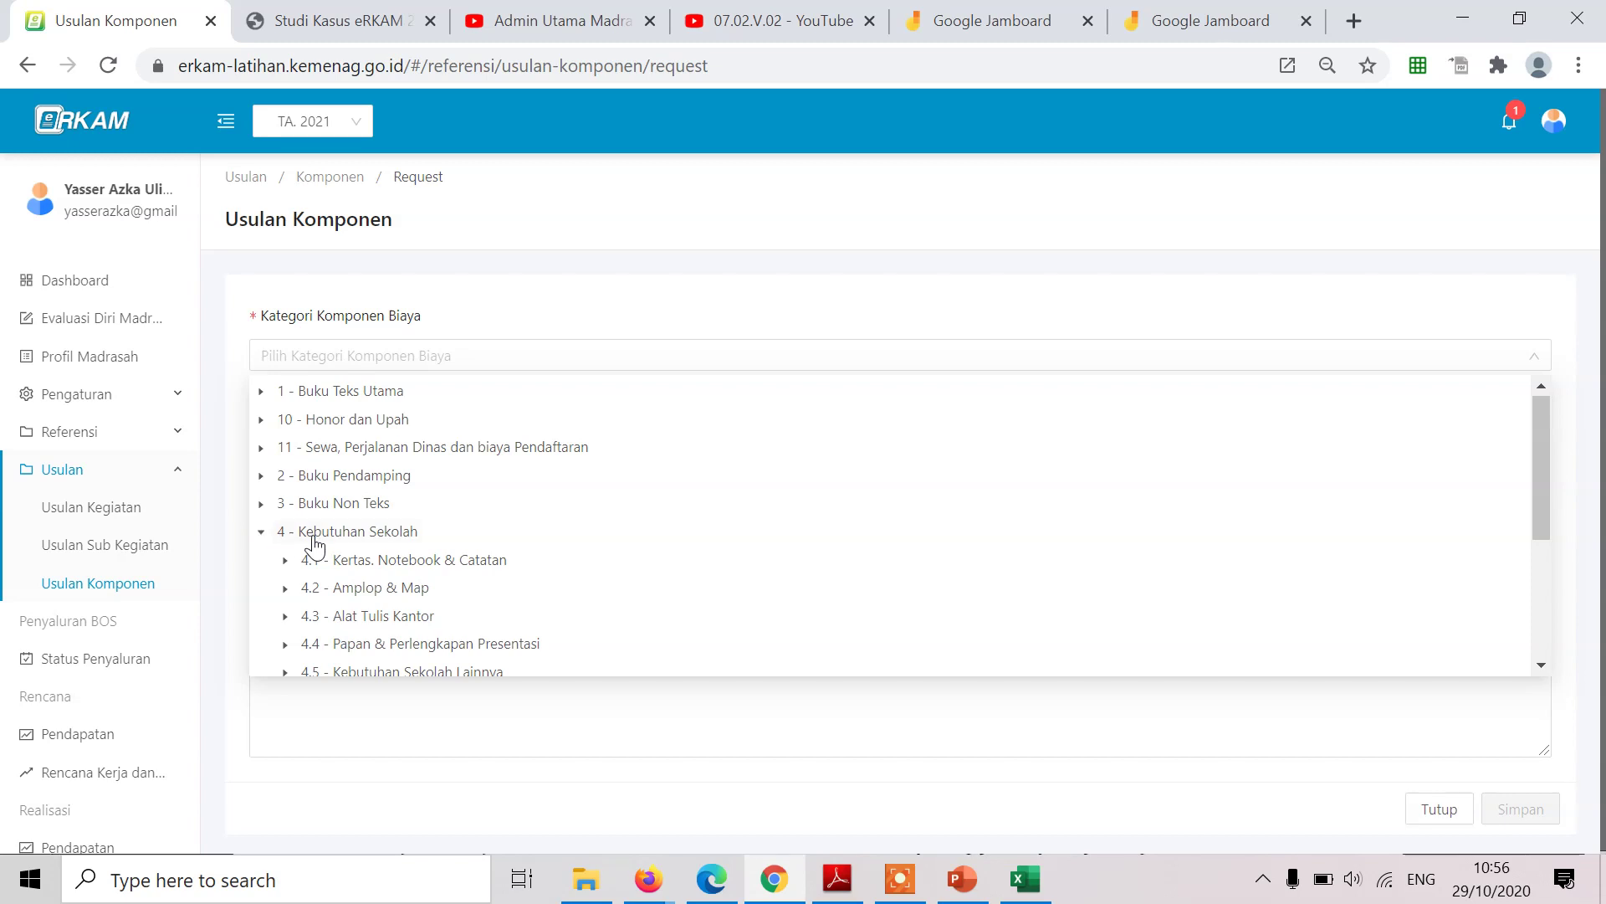
scroll(314, 545, "down", 3)
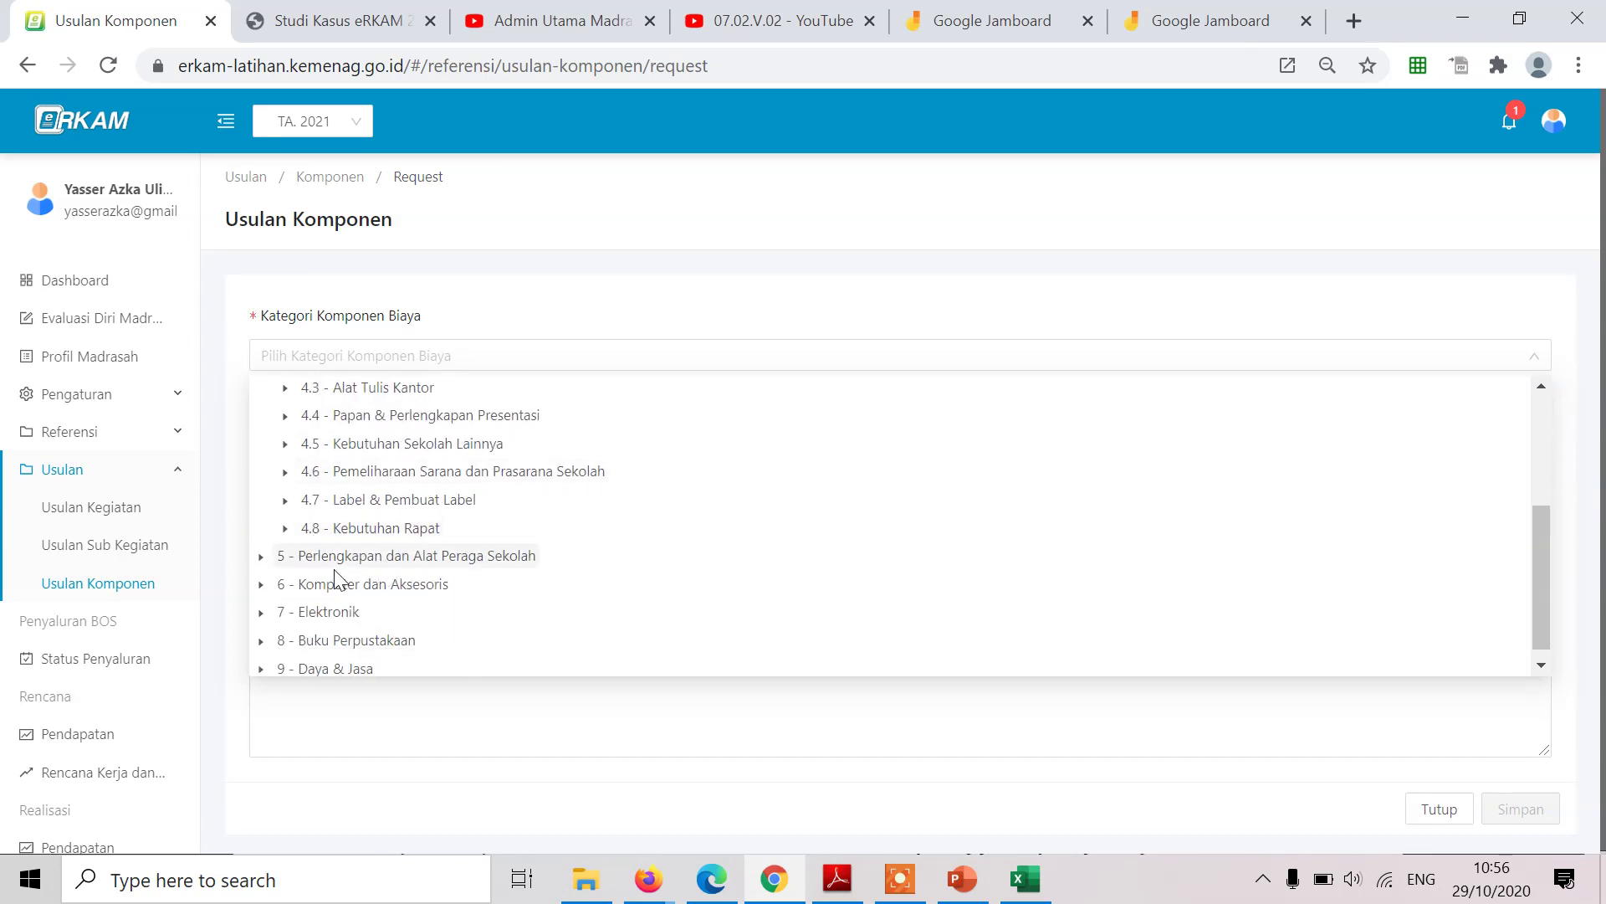
scroll(385, 623, "down", 1)
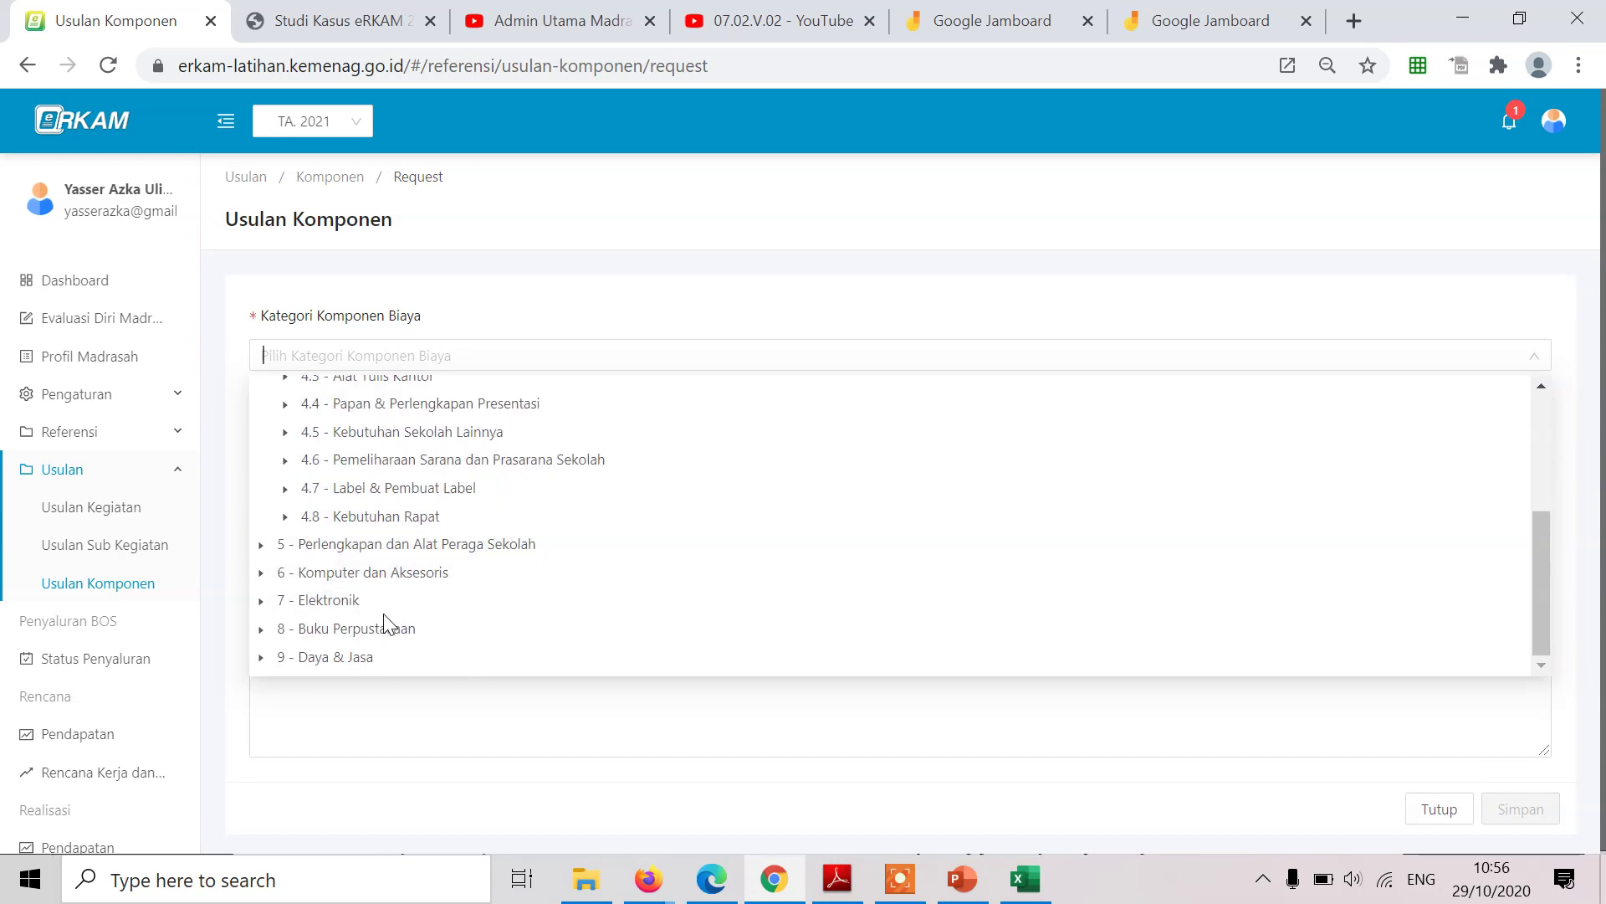
scroll(385, 623, "up", 4)
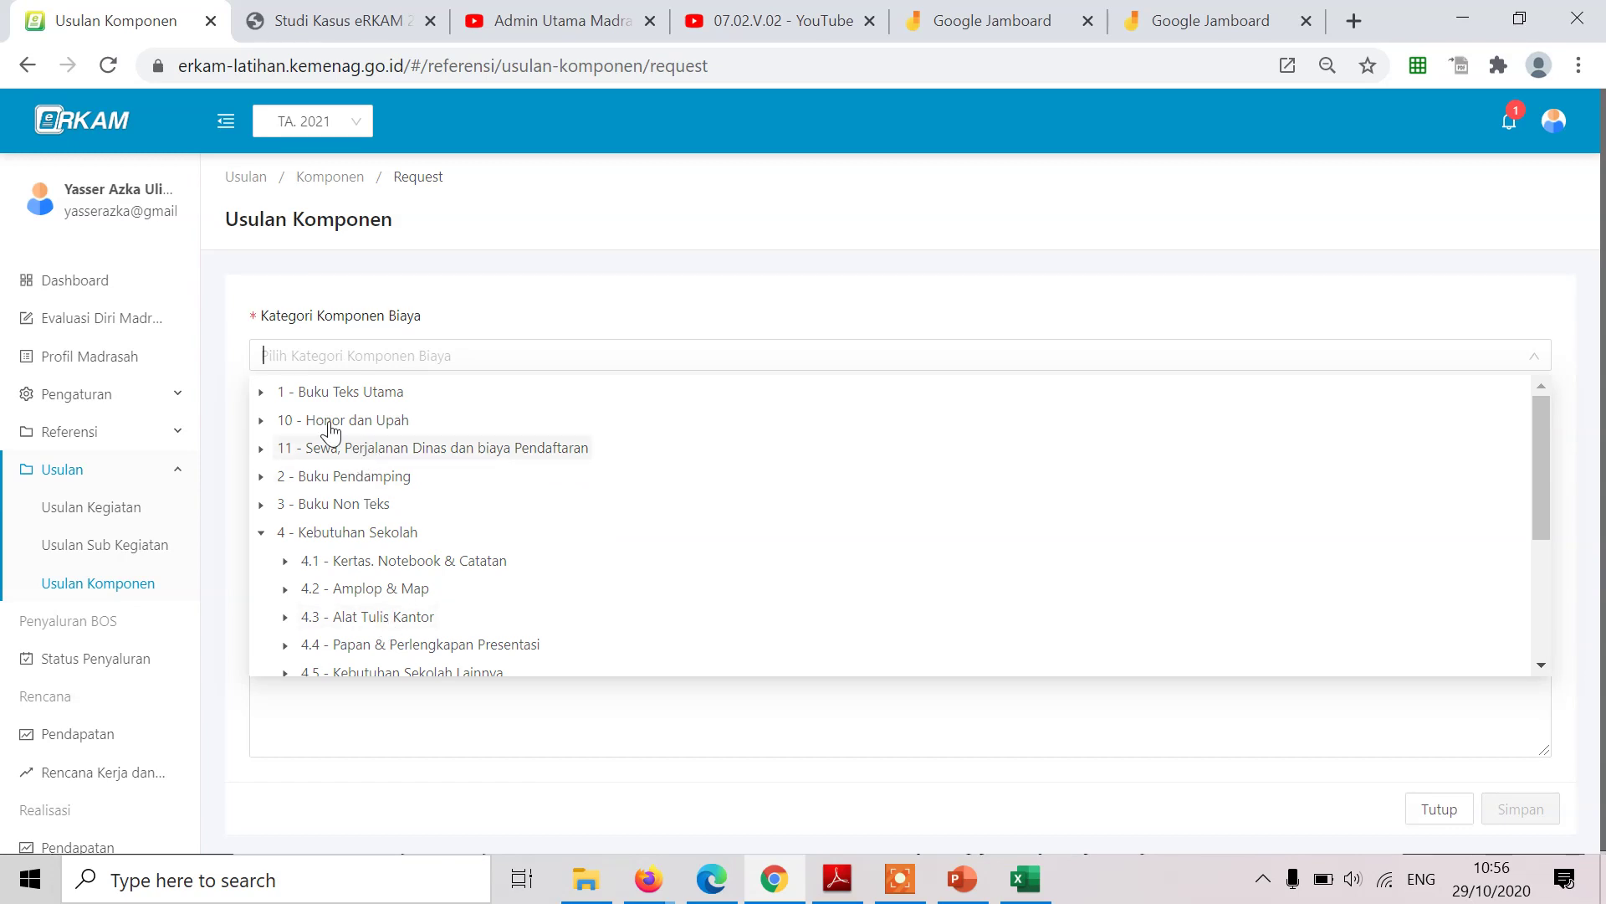
left_click(262, 421)
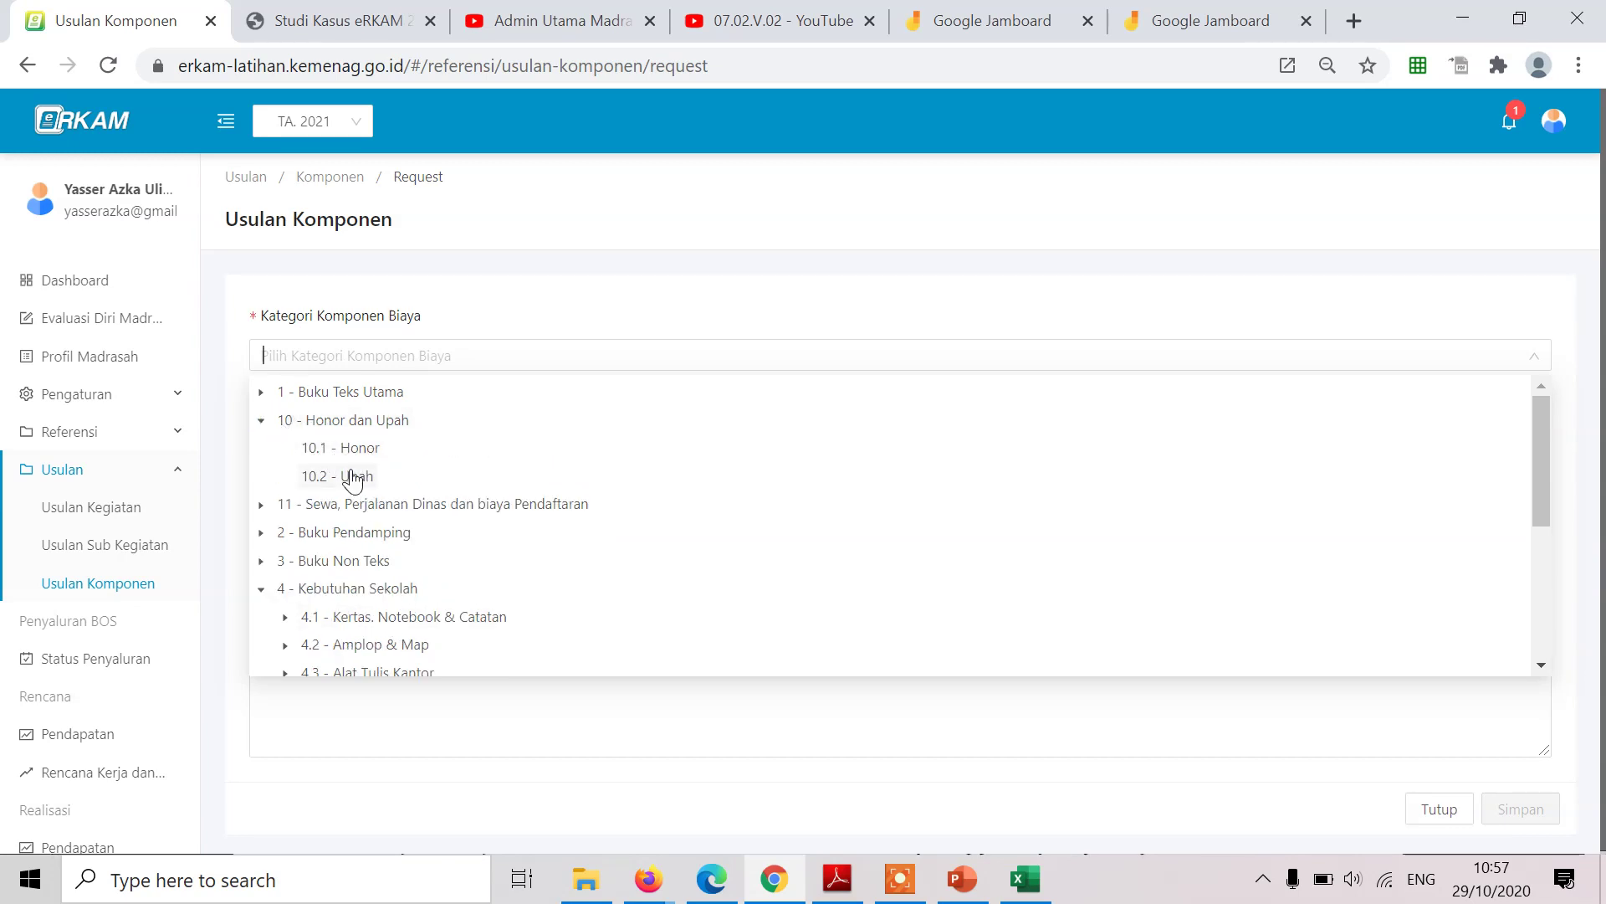
left_click(368, 449)
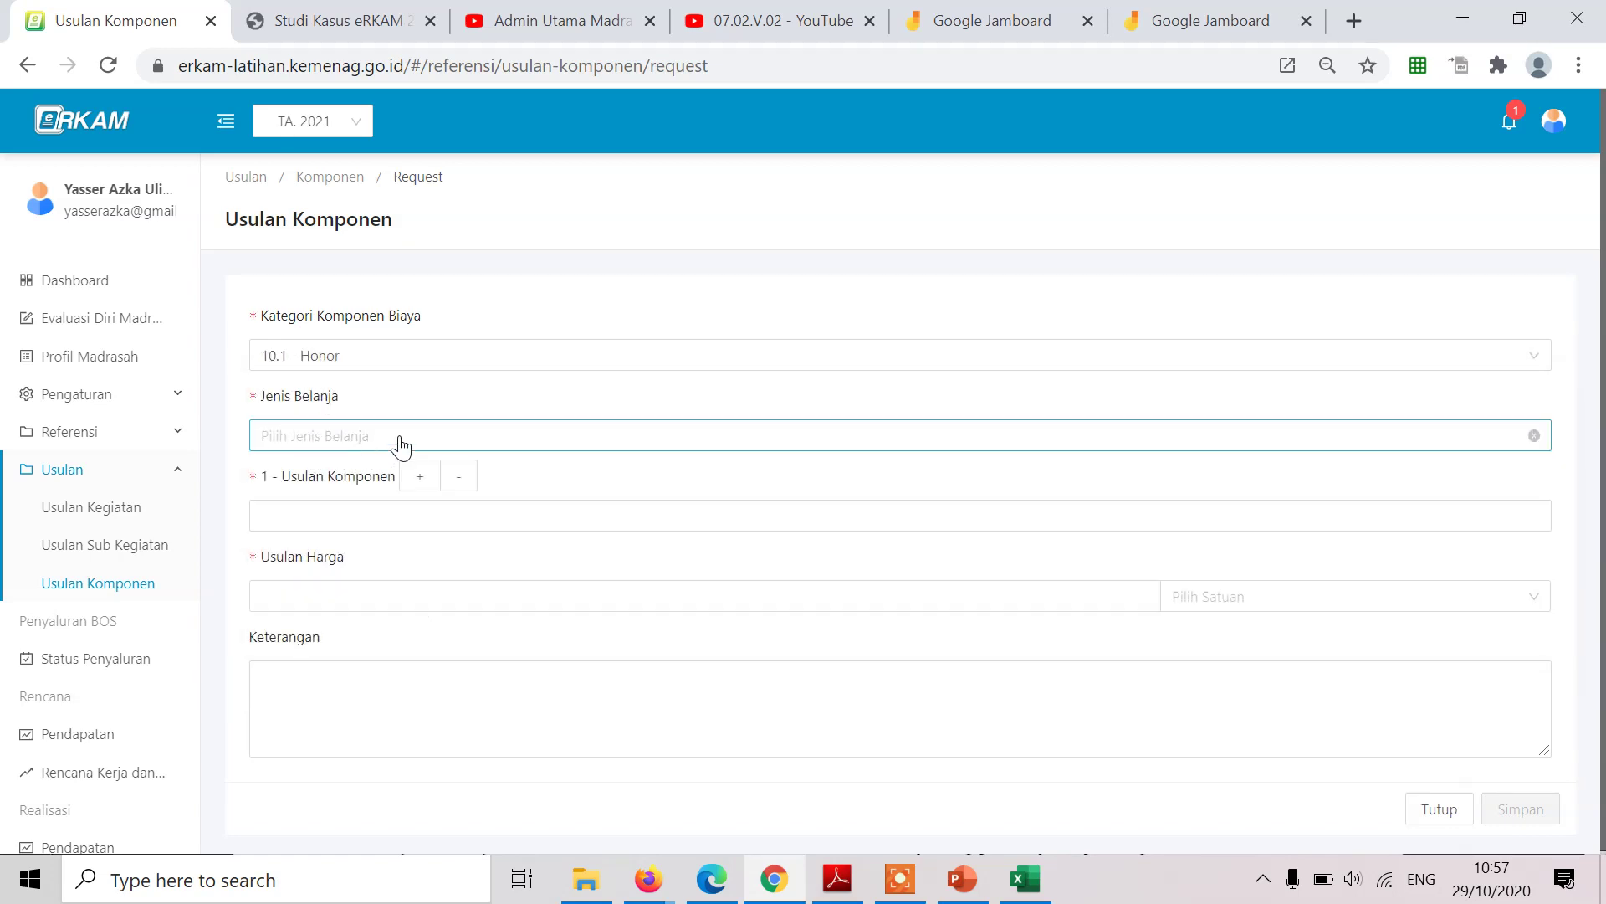
Set the proposal's Jenis Belanja to 521211 - Belanja Bahan within 521 - Belanja Barang.
left_click(461, 447)
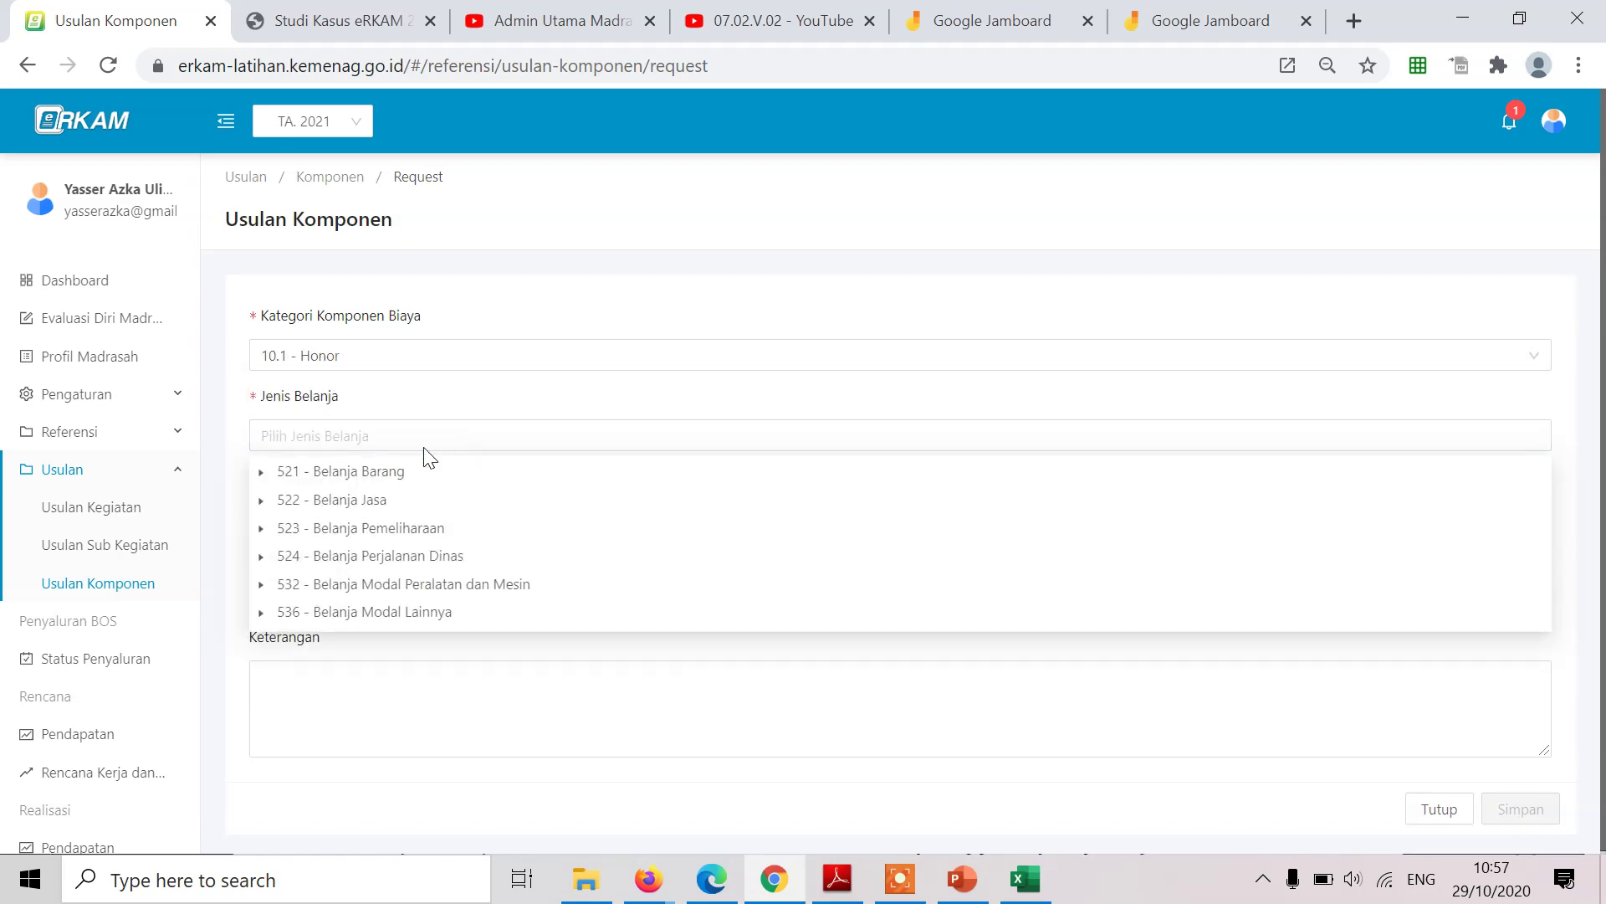
left_click(261, 472)
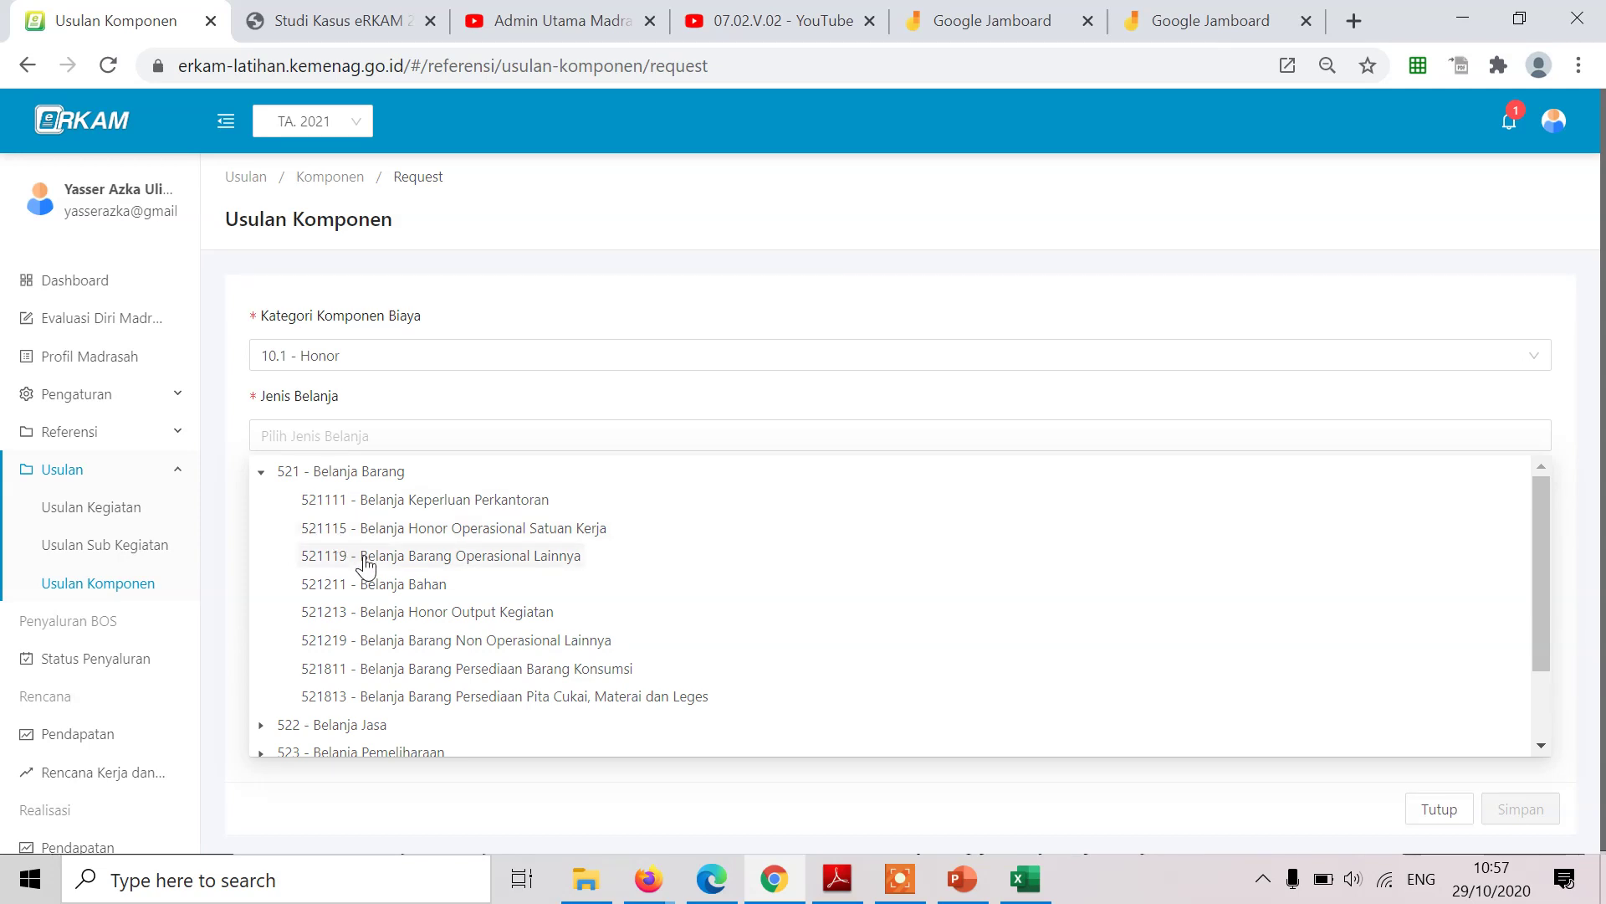
left_click(380, 586)
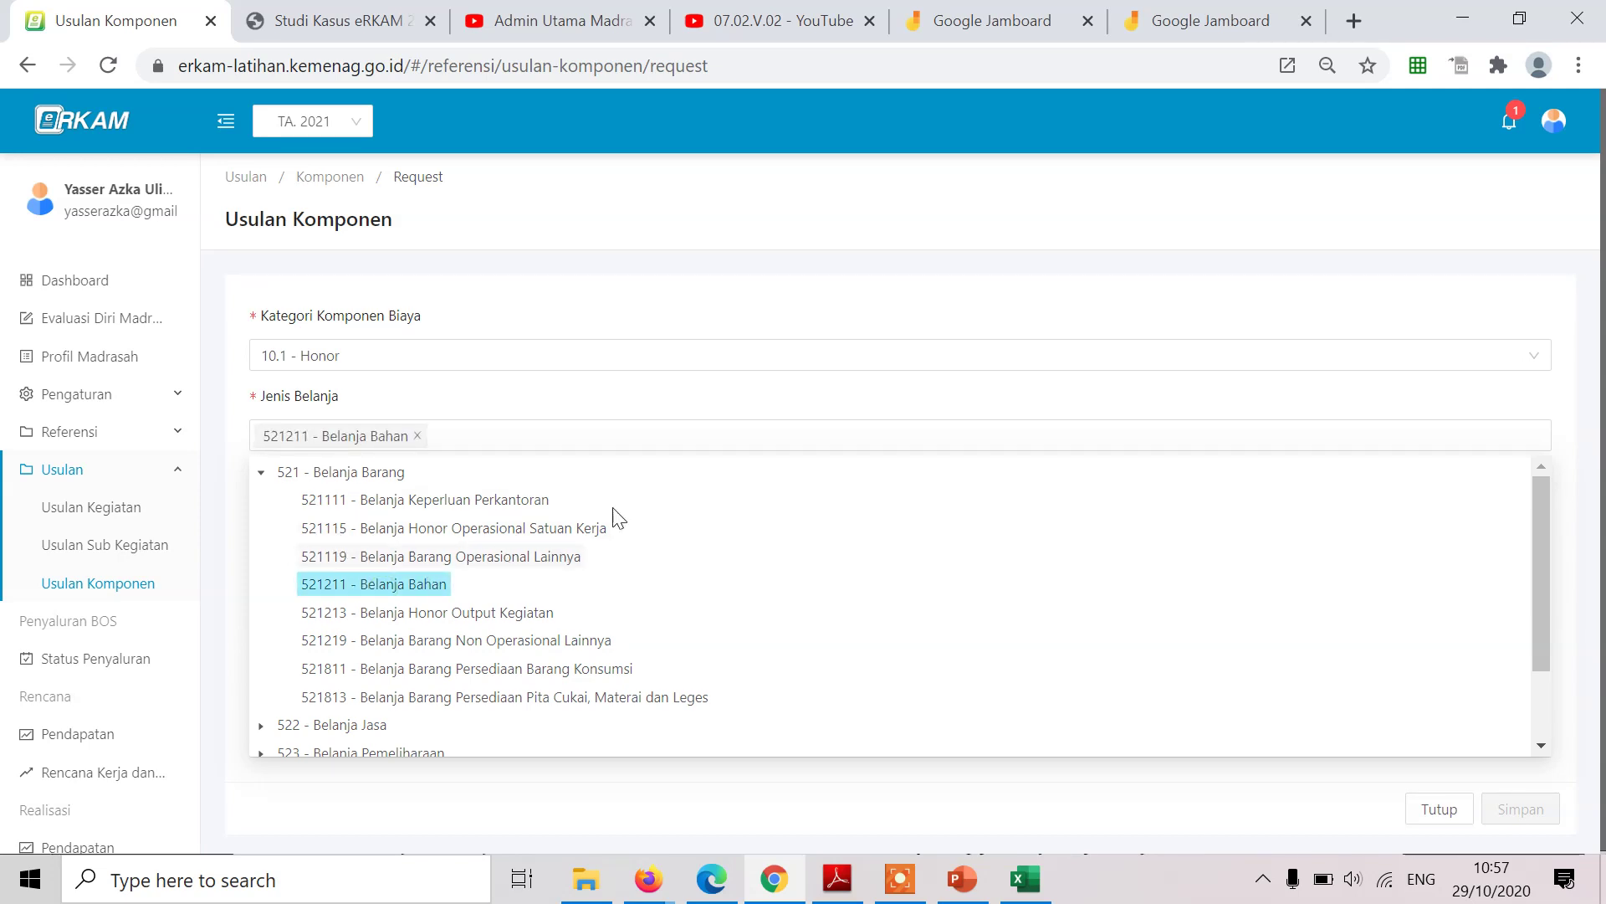
left_click(551, 413)
Enter Konsumsi as the proposed component, with a proposed price of 15000 per eks.
left_click(399, 518)
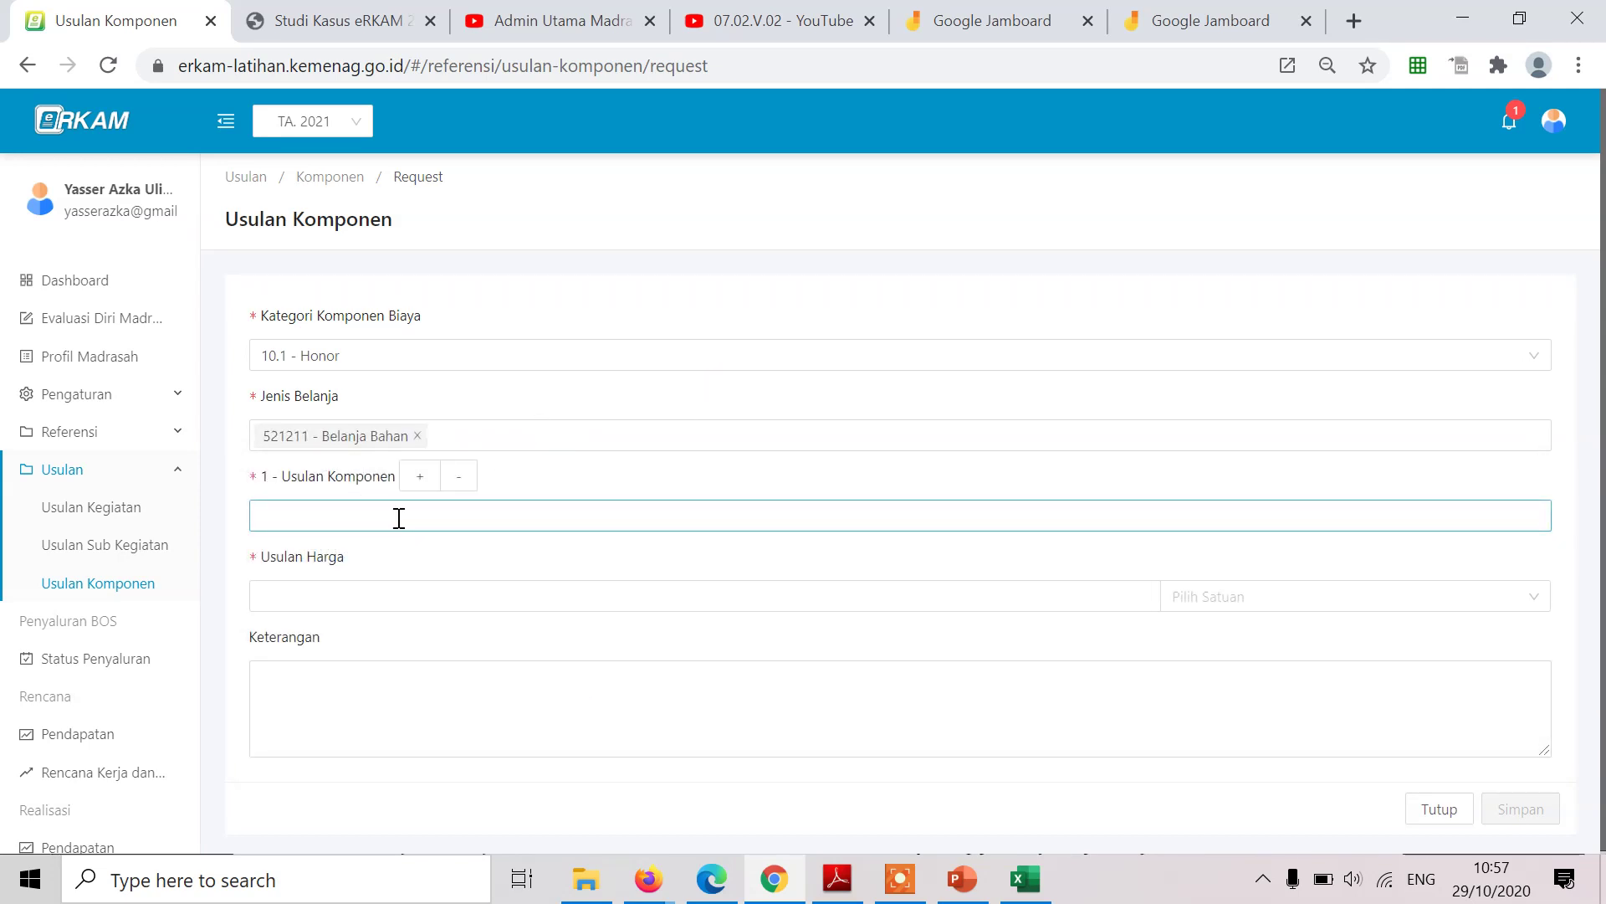
left_click(398, 517)
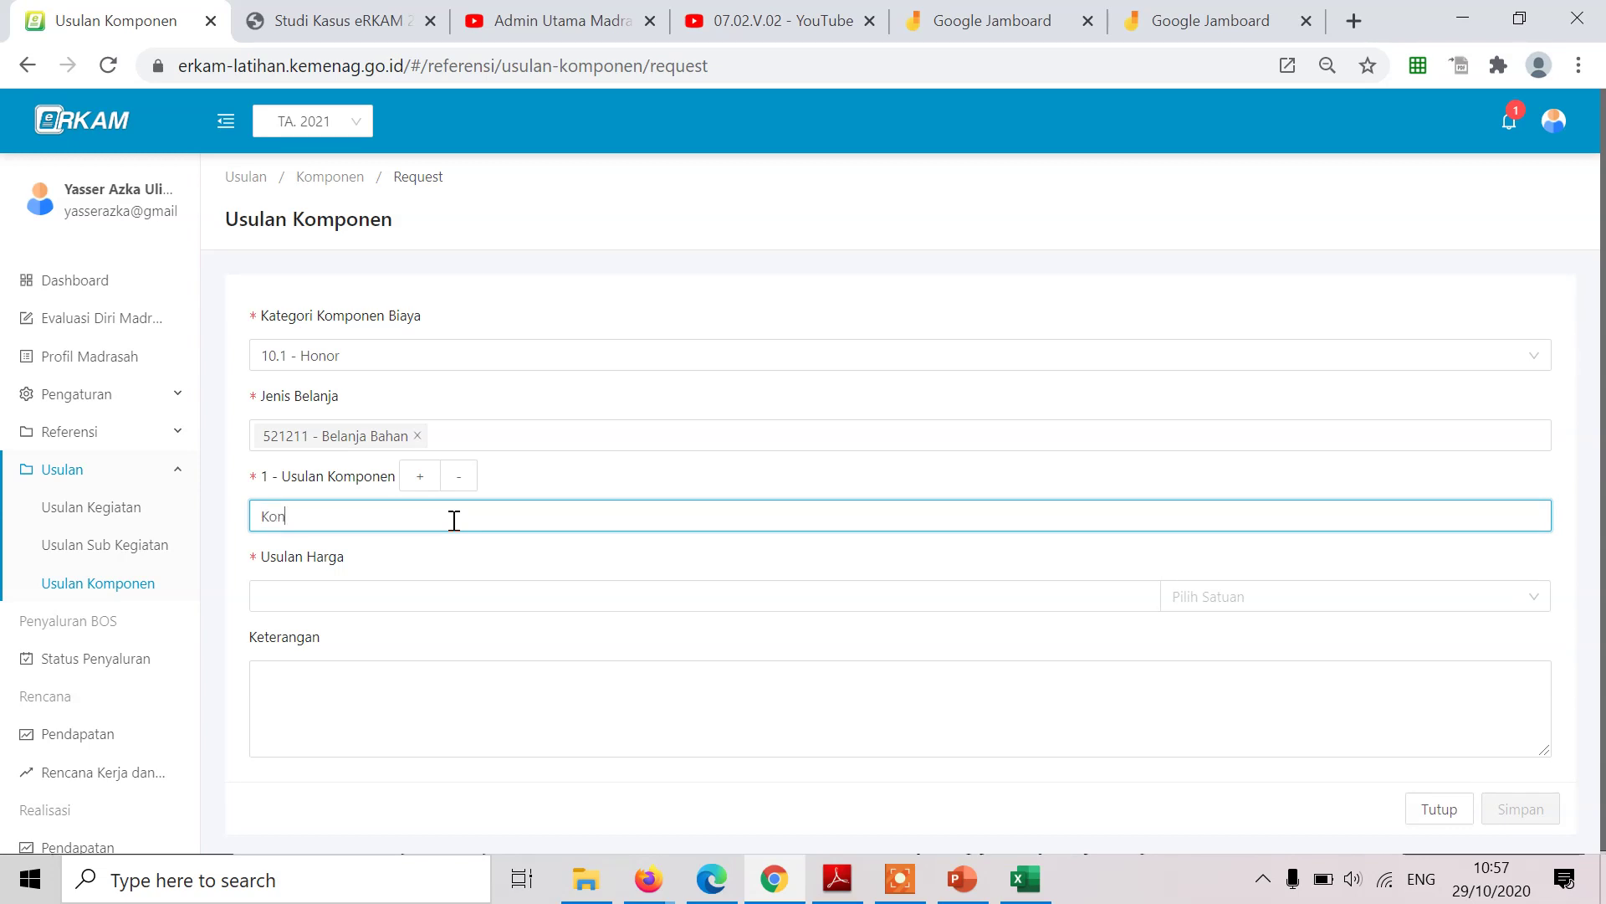
left_click(379, 590)
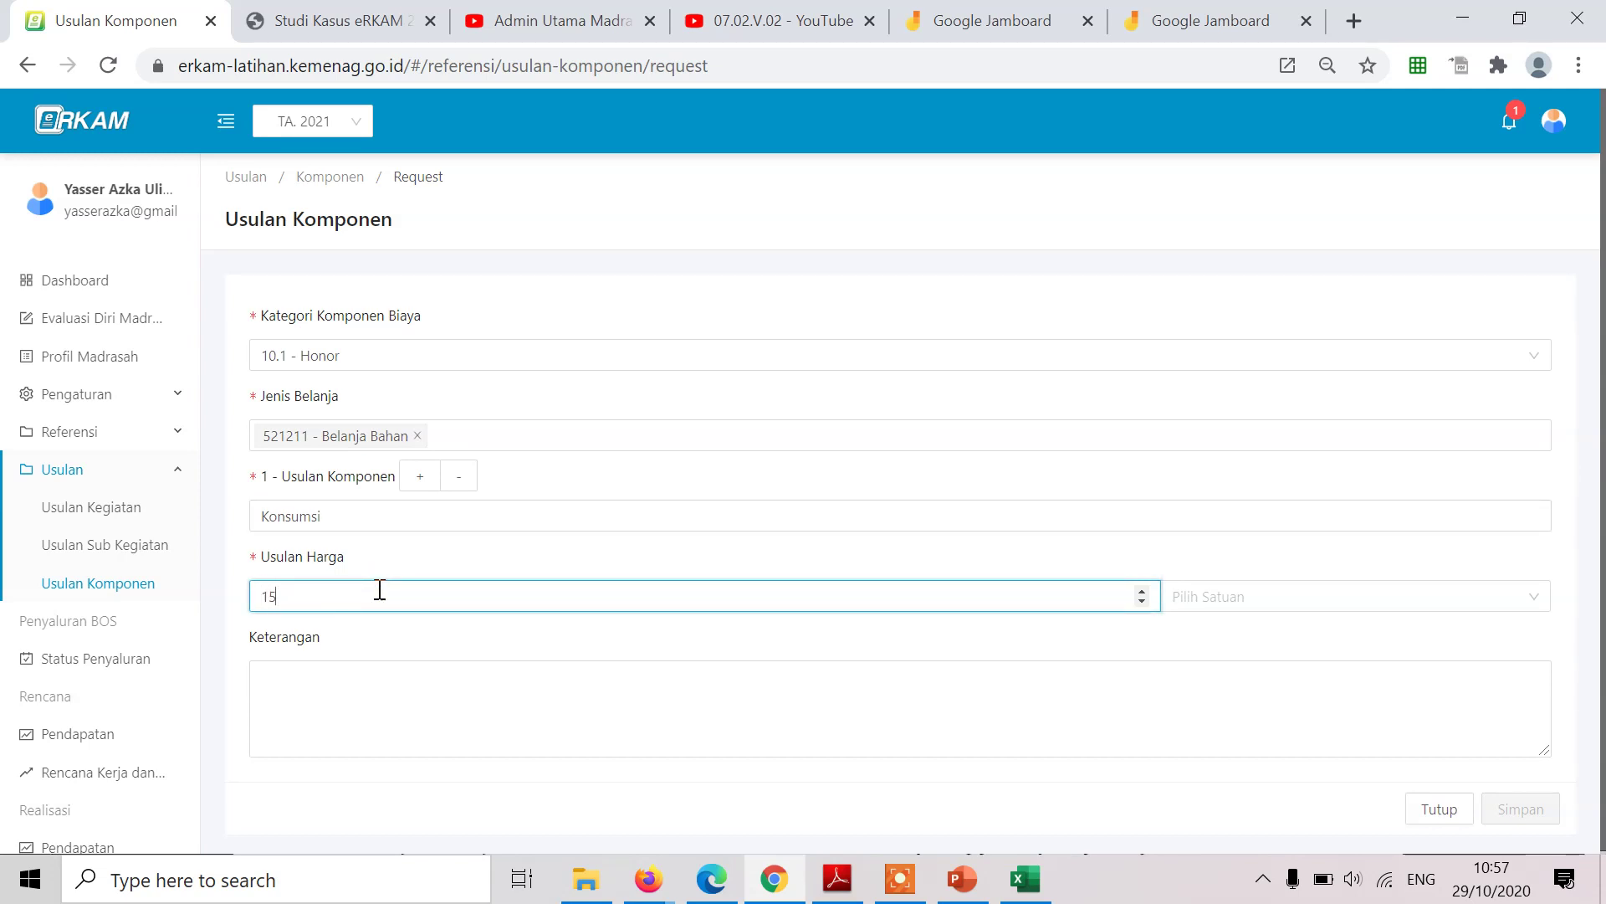
left_click(1220, 615)
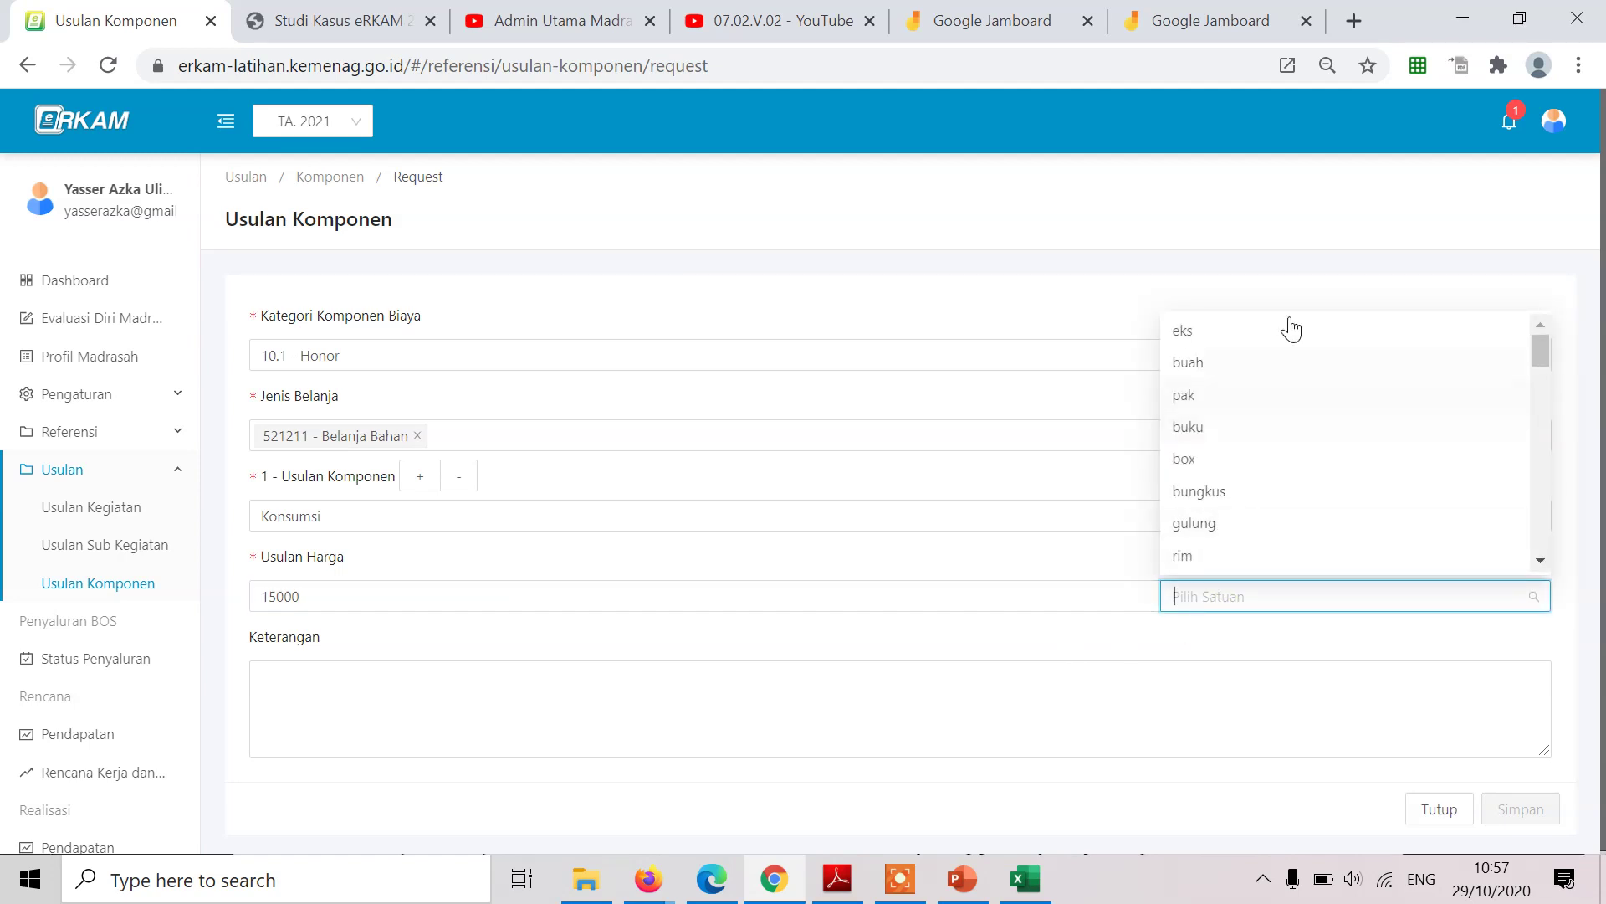
left_click(1275, 339)
Add the Keterangan "Konsumsi untuk Ujian" and save the component proposal.
left_click(780, 698)
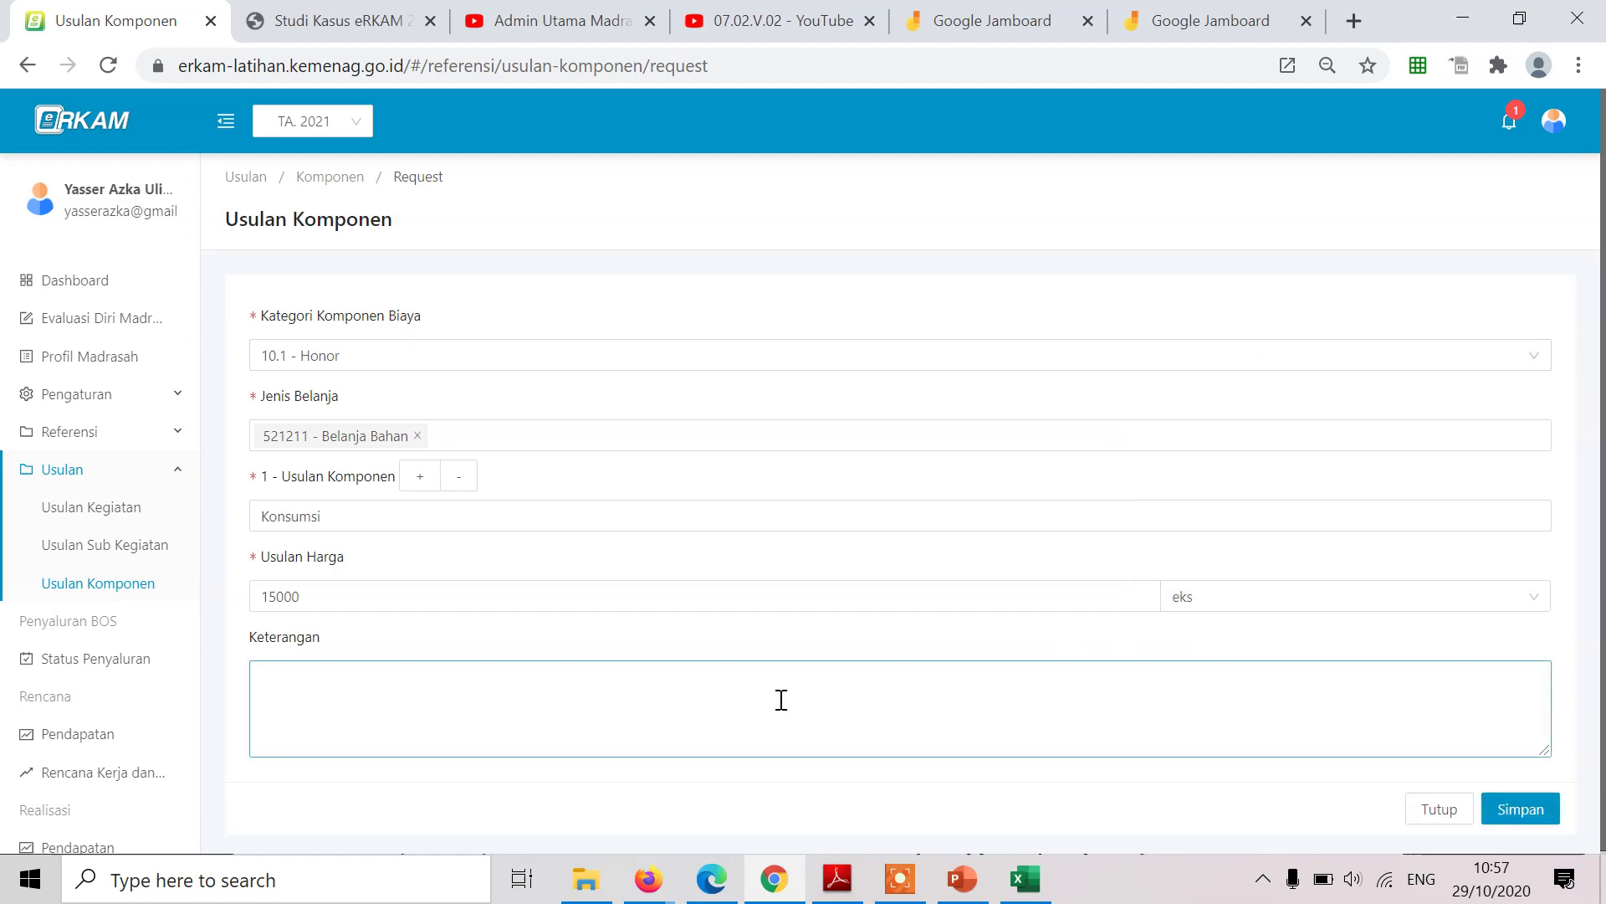
type("KOnsumsi untuk Ujian")
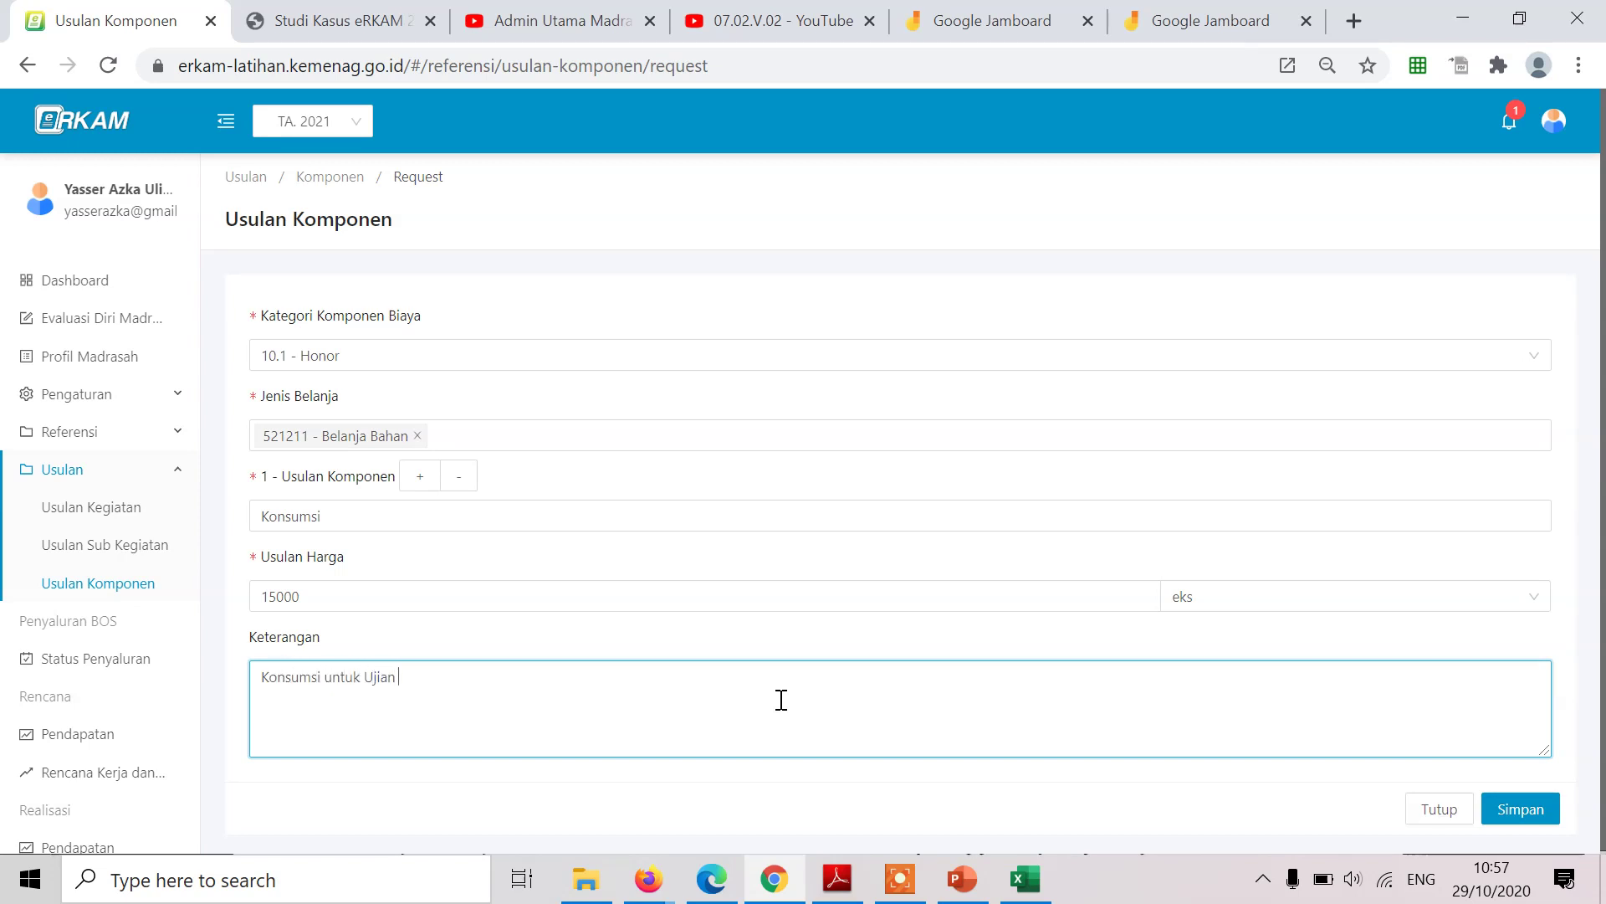
left_click(1531, 807)
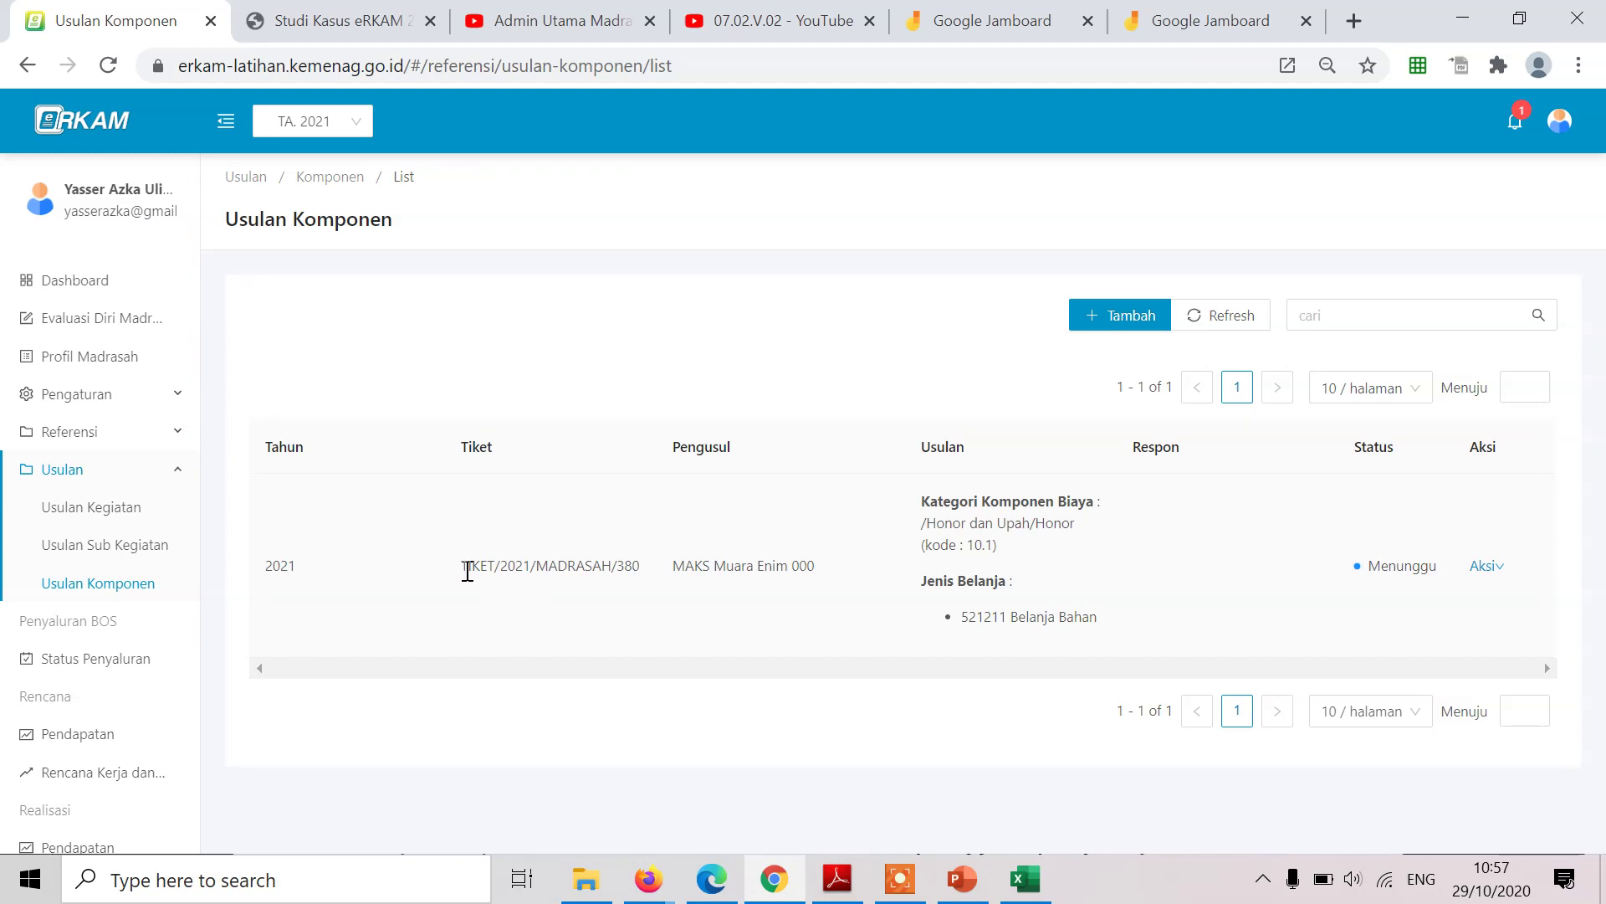
left_click_drag(468, 571, 625, 579)
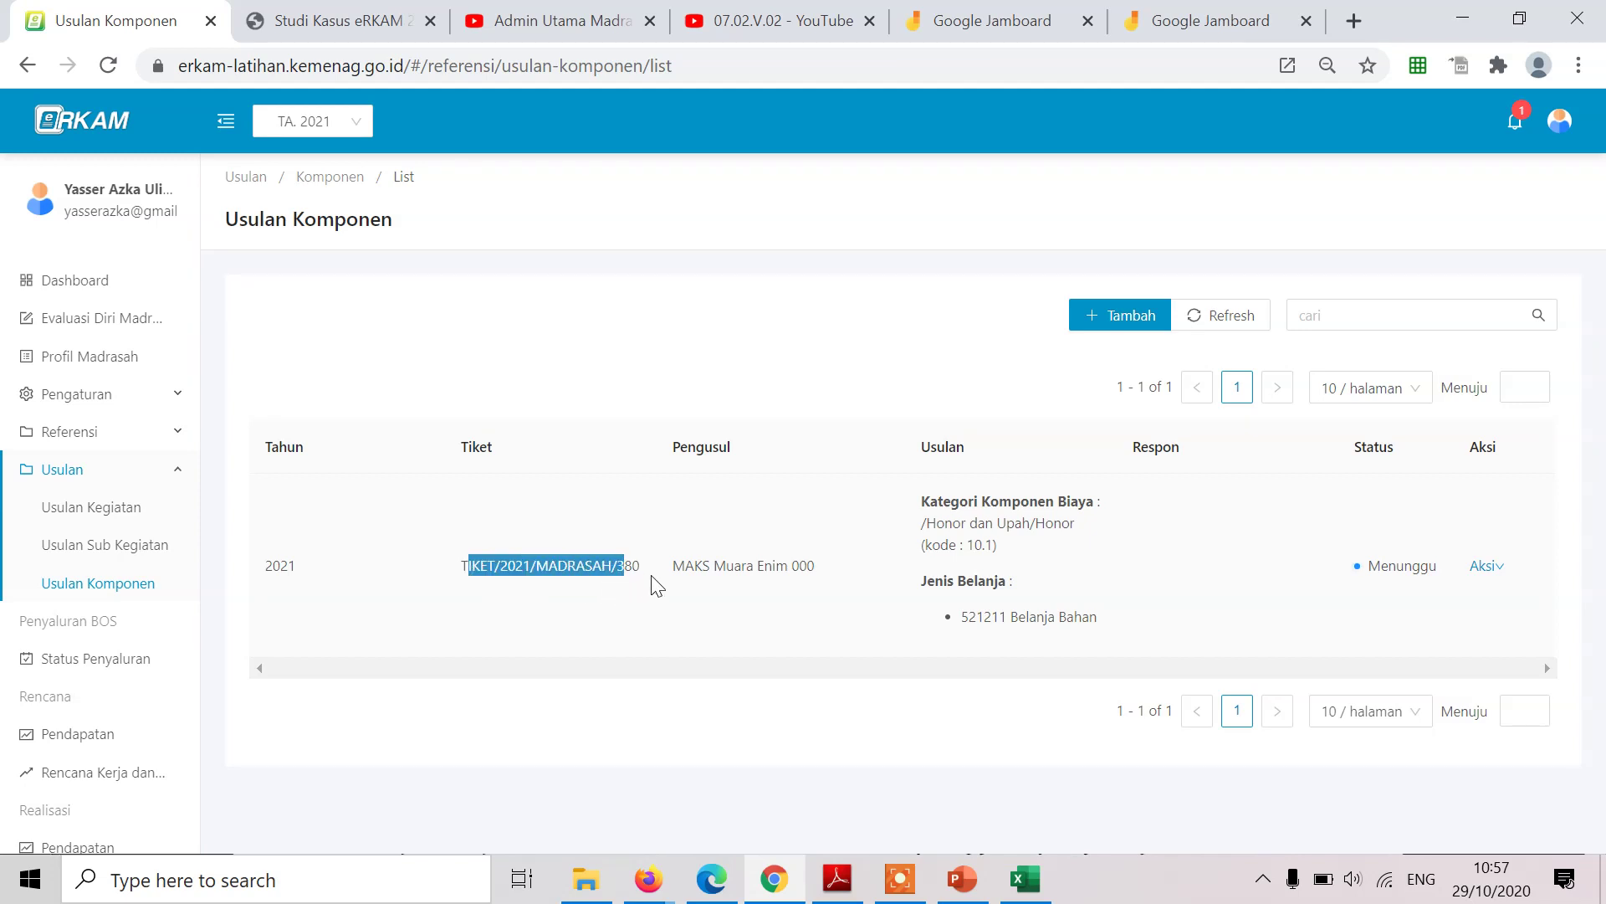
left_click(657, 585)
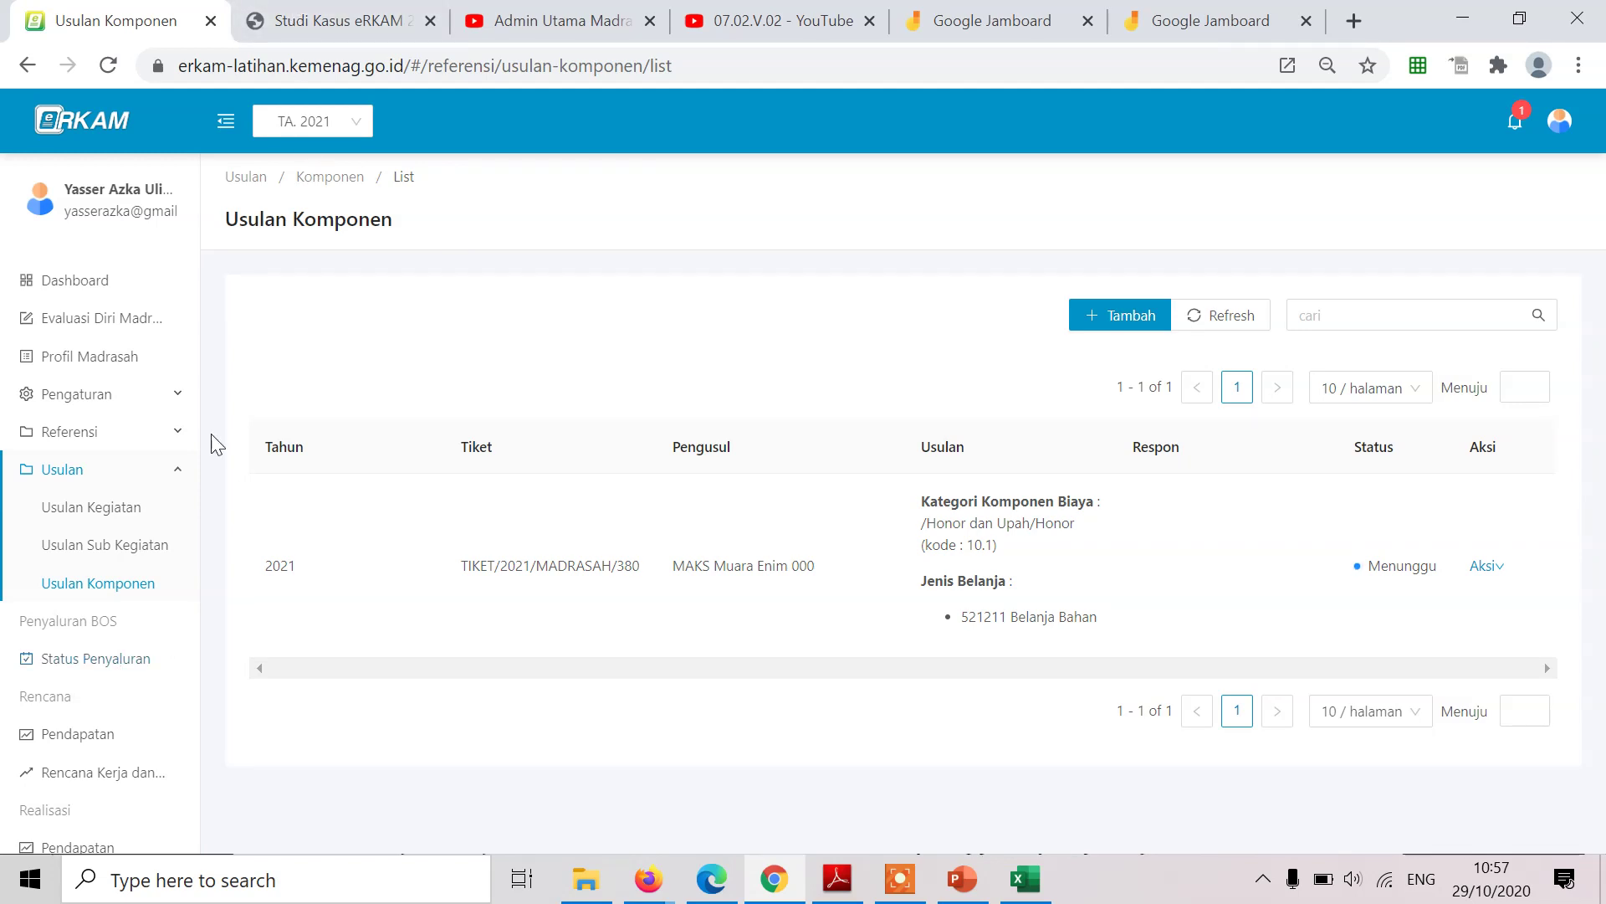
Review the planned activities and their semester amounts in the Studi Kasus eRKAM 2020 PDF.
left_click(276, 21)
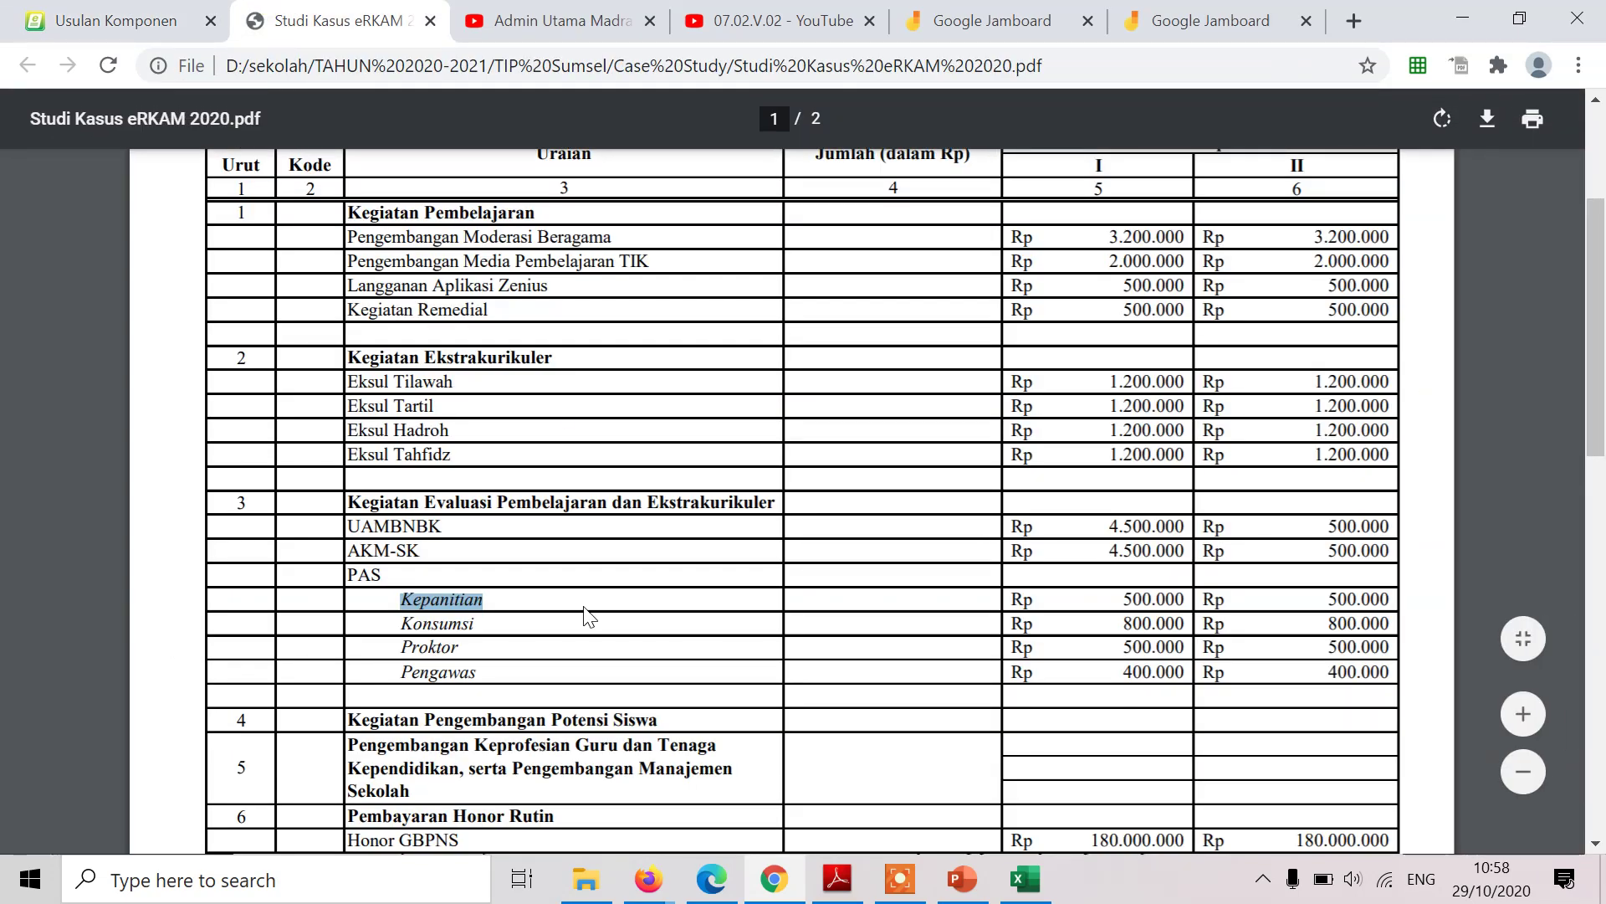
scroll(585, 609, "down", 10)
scroll(585, 615, "up", 1)
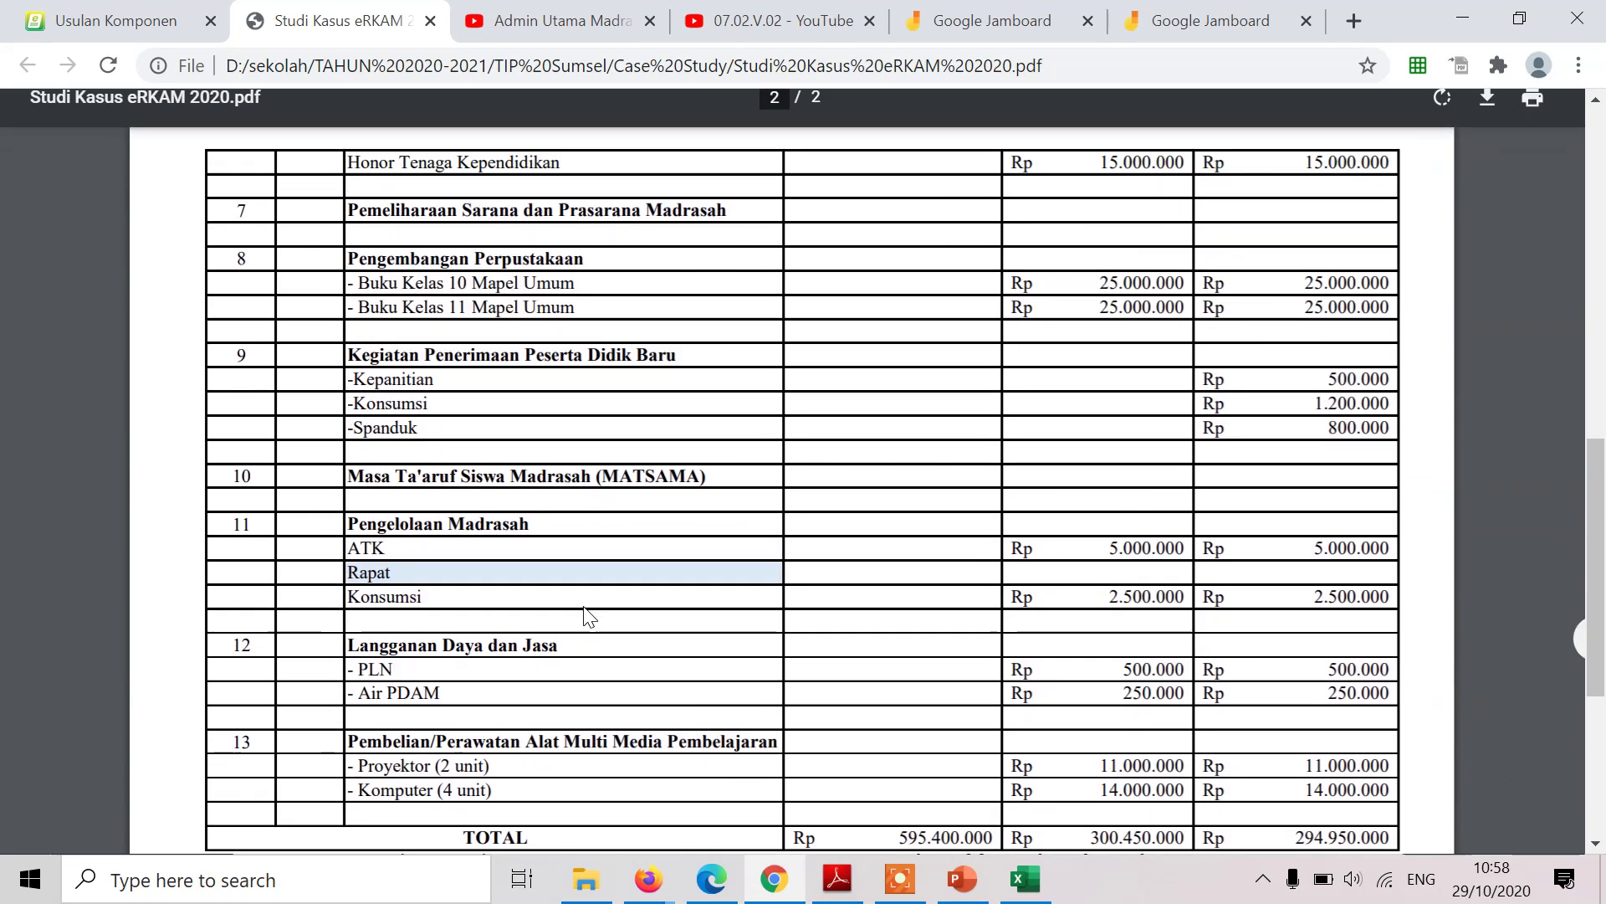
scroll(586, 616, "down", 1)
scroll(587, 616, "up", 1)
scroll(589, 616, "down", 1)
scroll(589, 617, "up", 6)
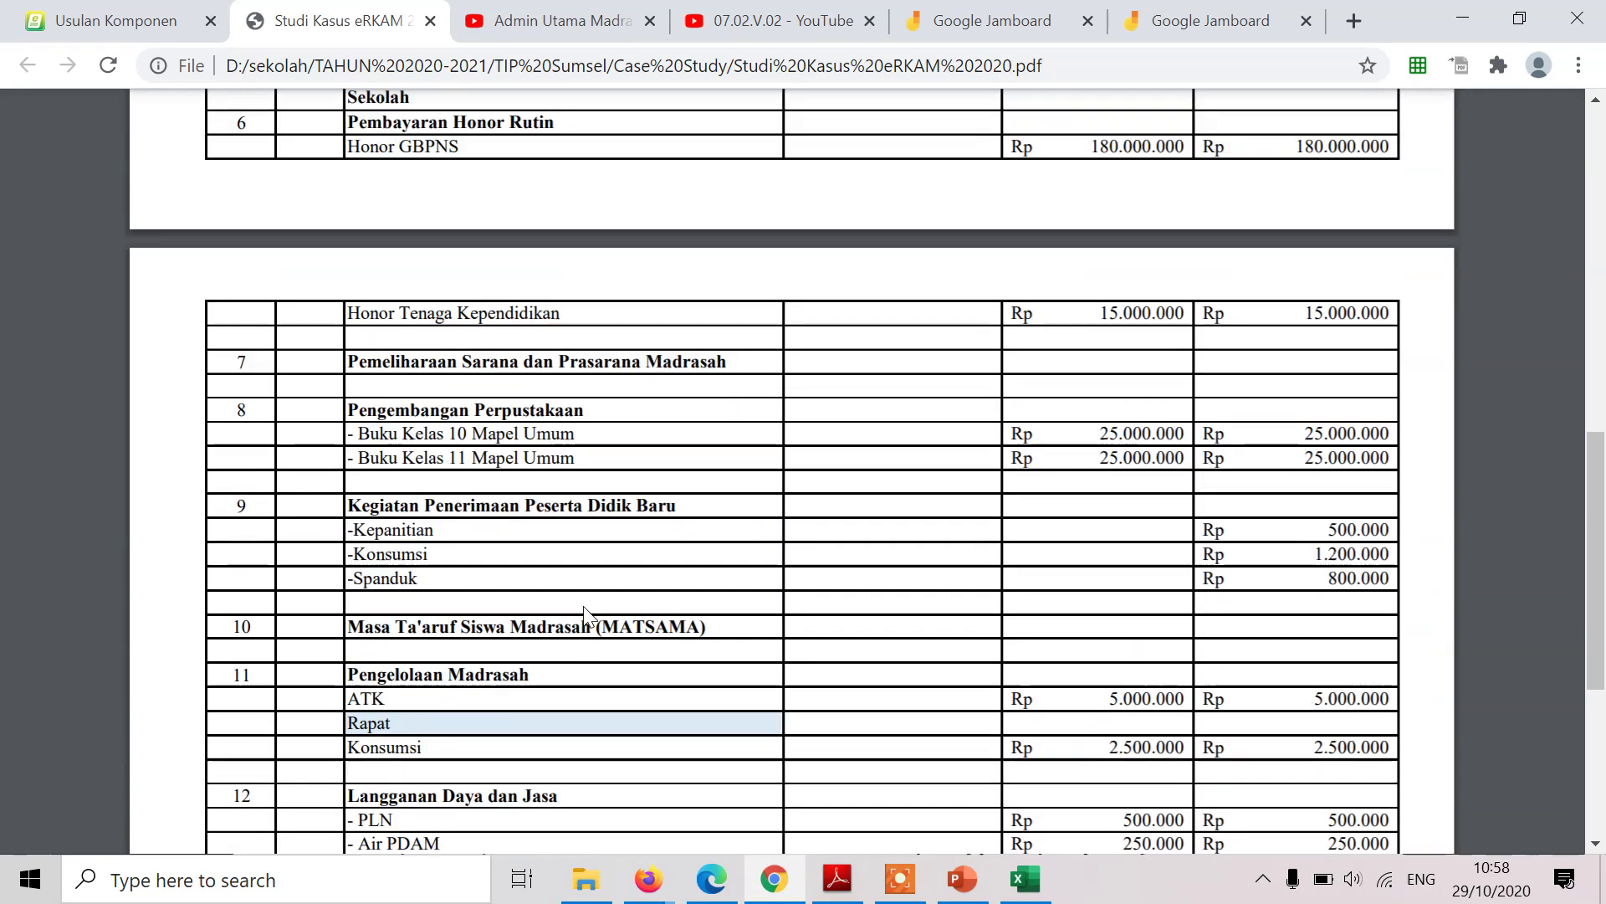
Return to eRKAM and open the RKAM (BOS K1) report in the BOS section of Laporan.
left_click(113, 16)
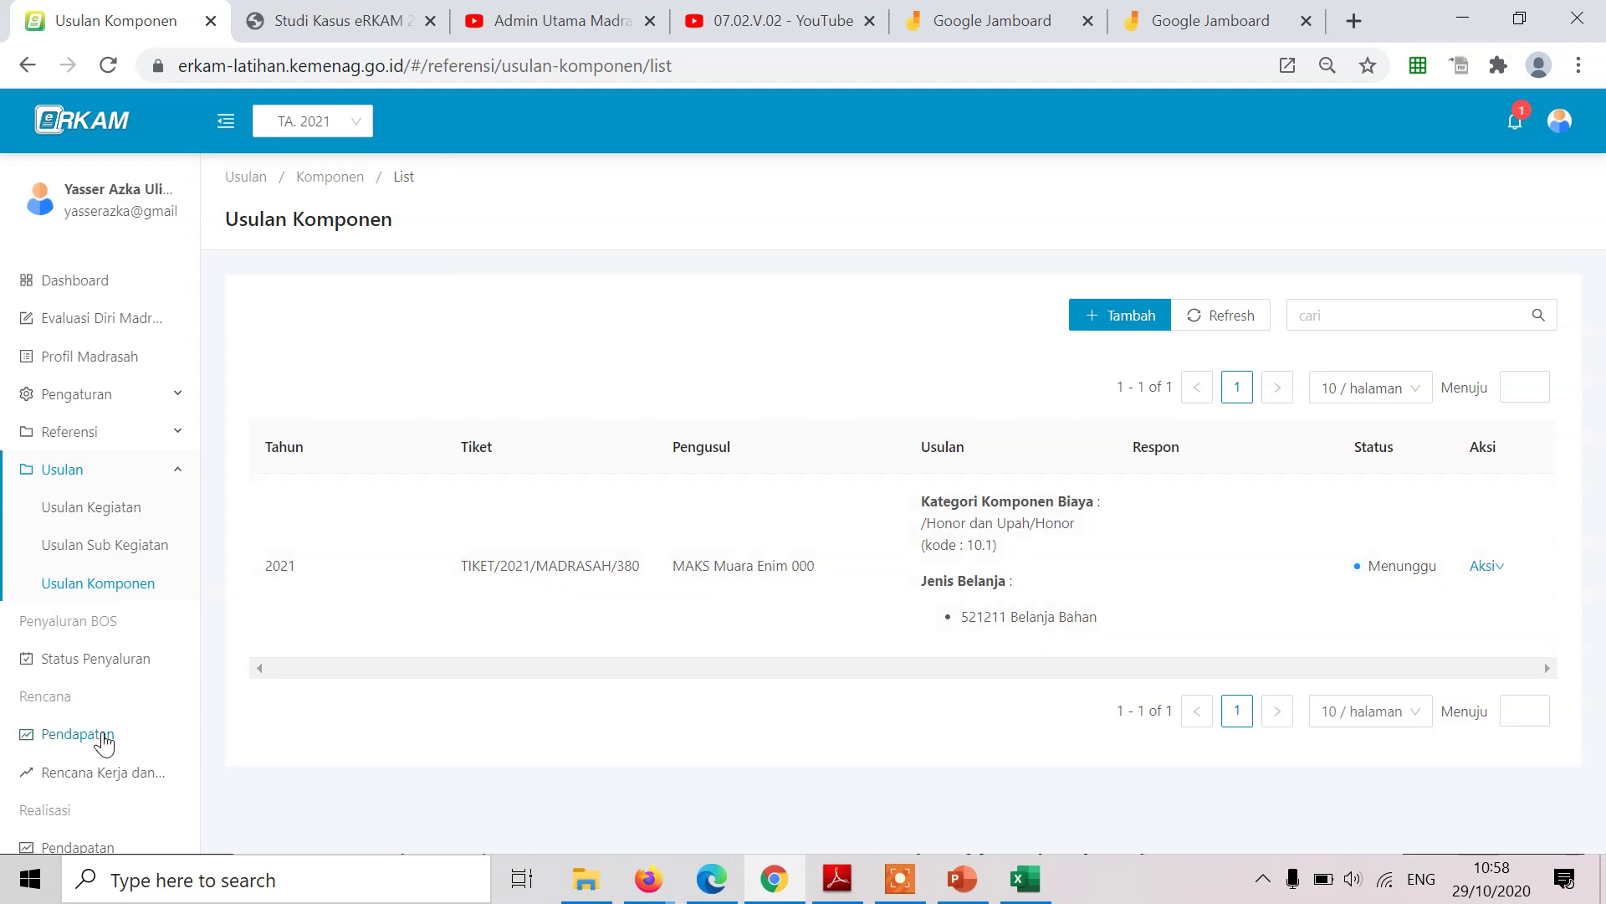
scroll(104, 736, "down", 6)
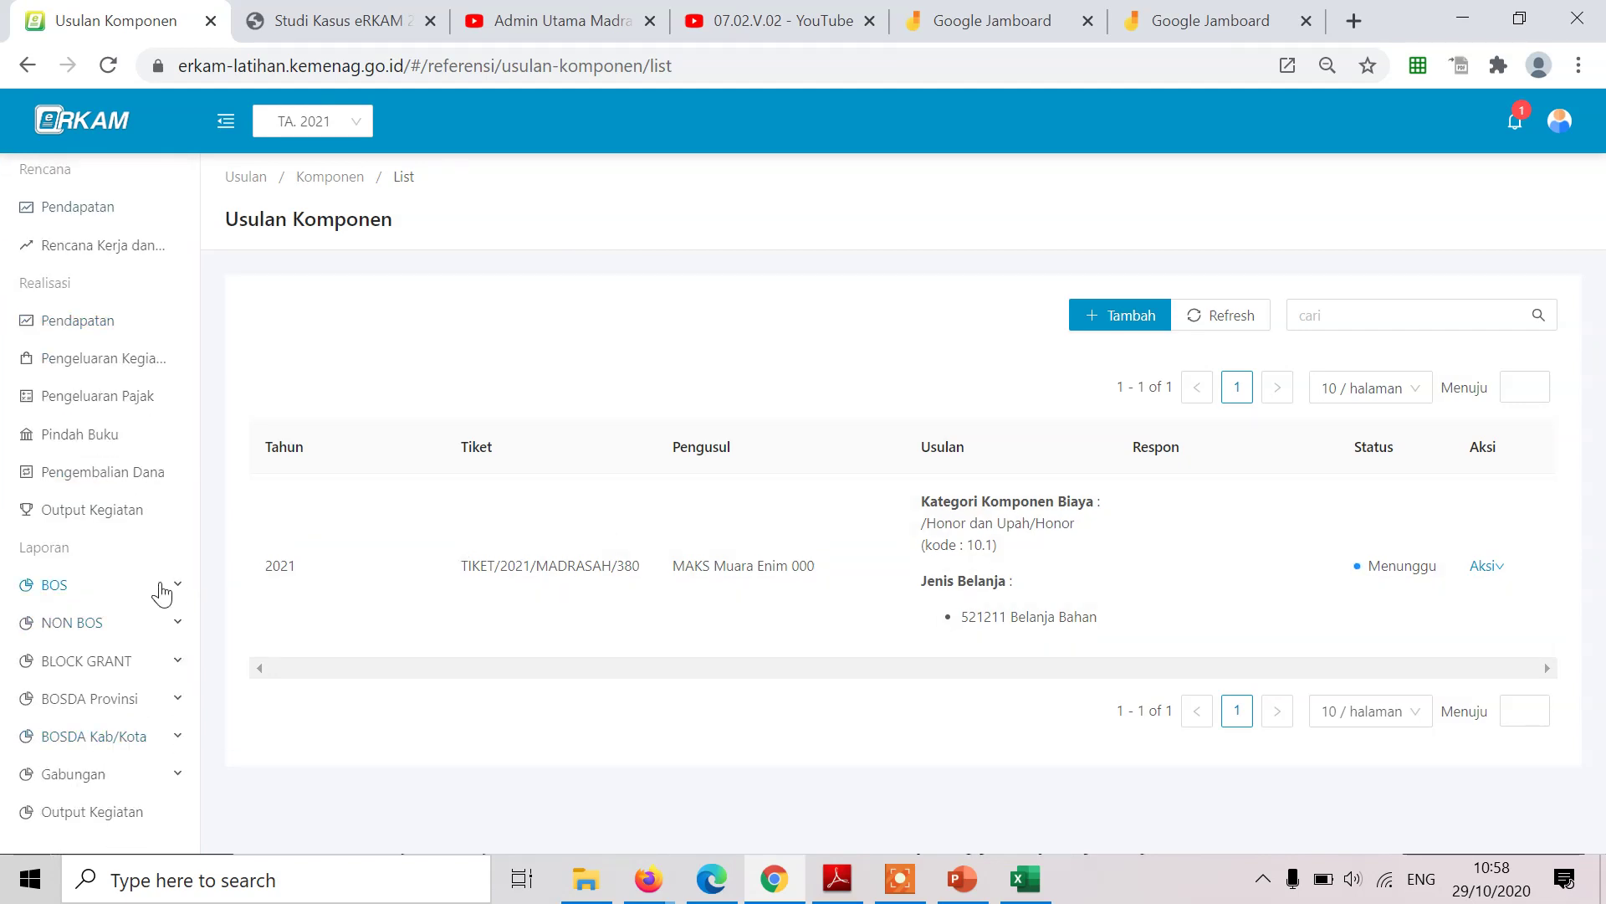
left_click(161, 589)
left_click(111, 624)
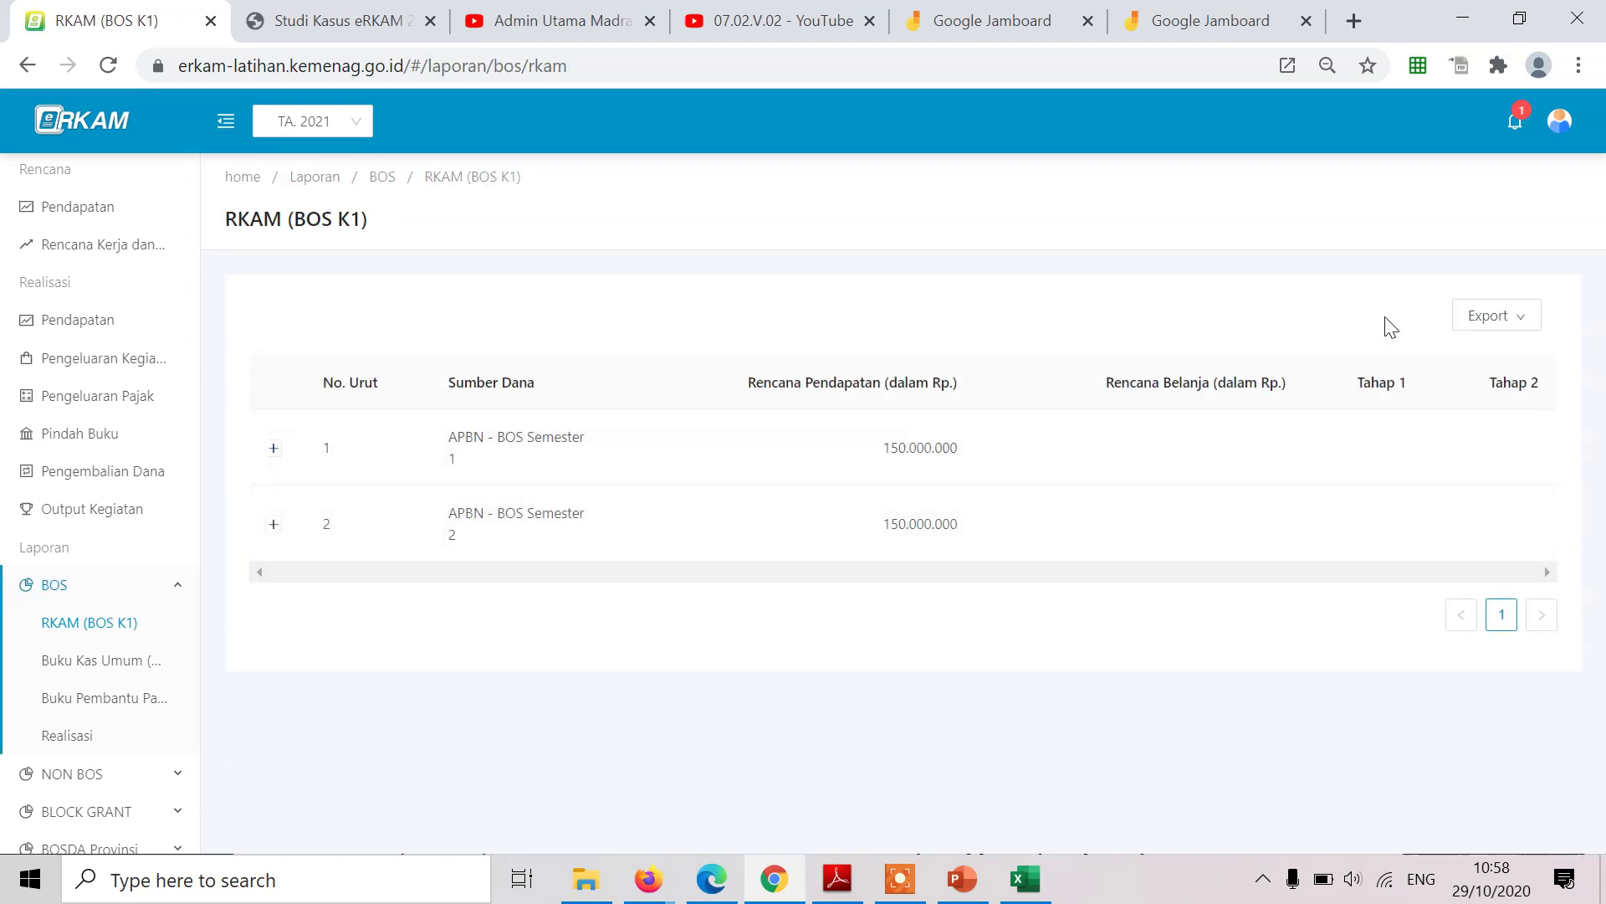
Export the RKAM (BOS K1) report as PDF and look through its budget table and signature section.
mouse_move(1498, 316)
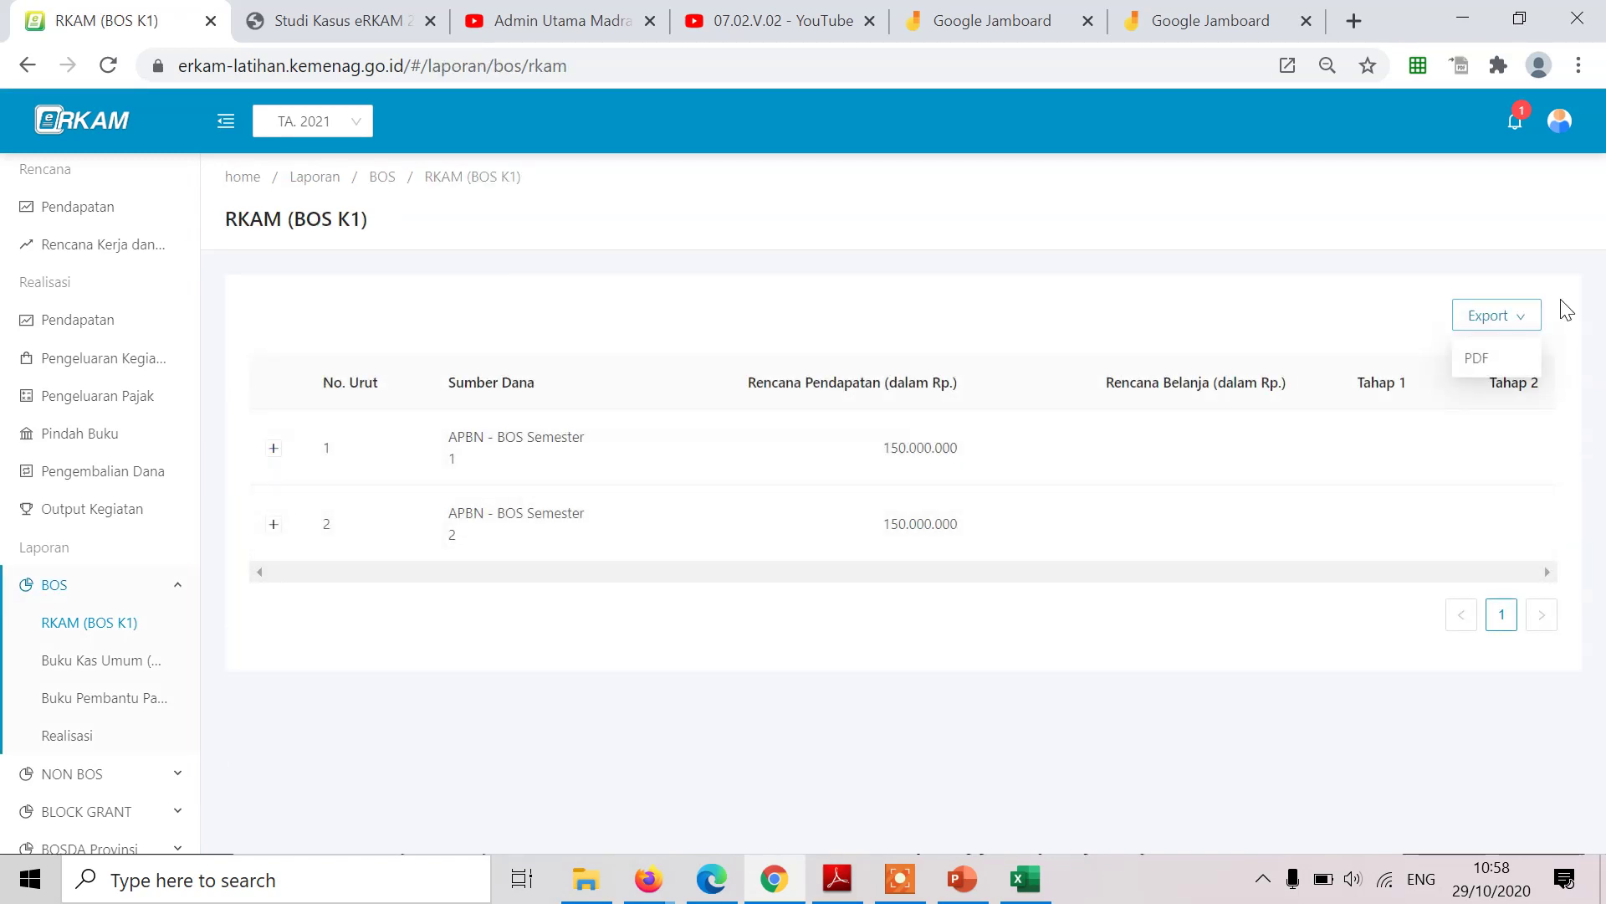
left_click(1494, 359)
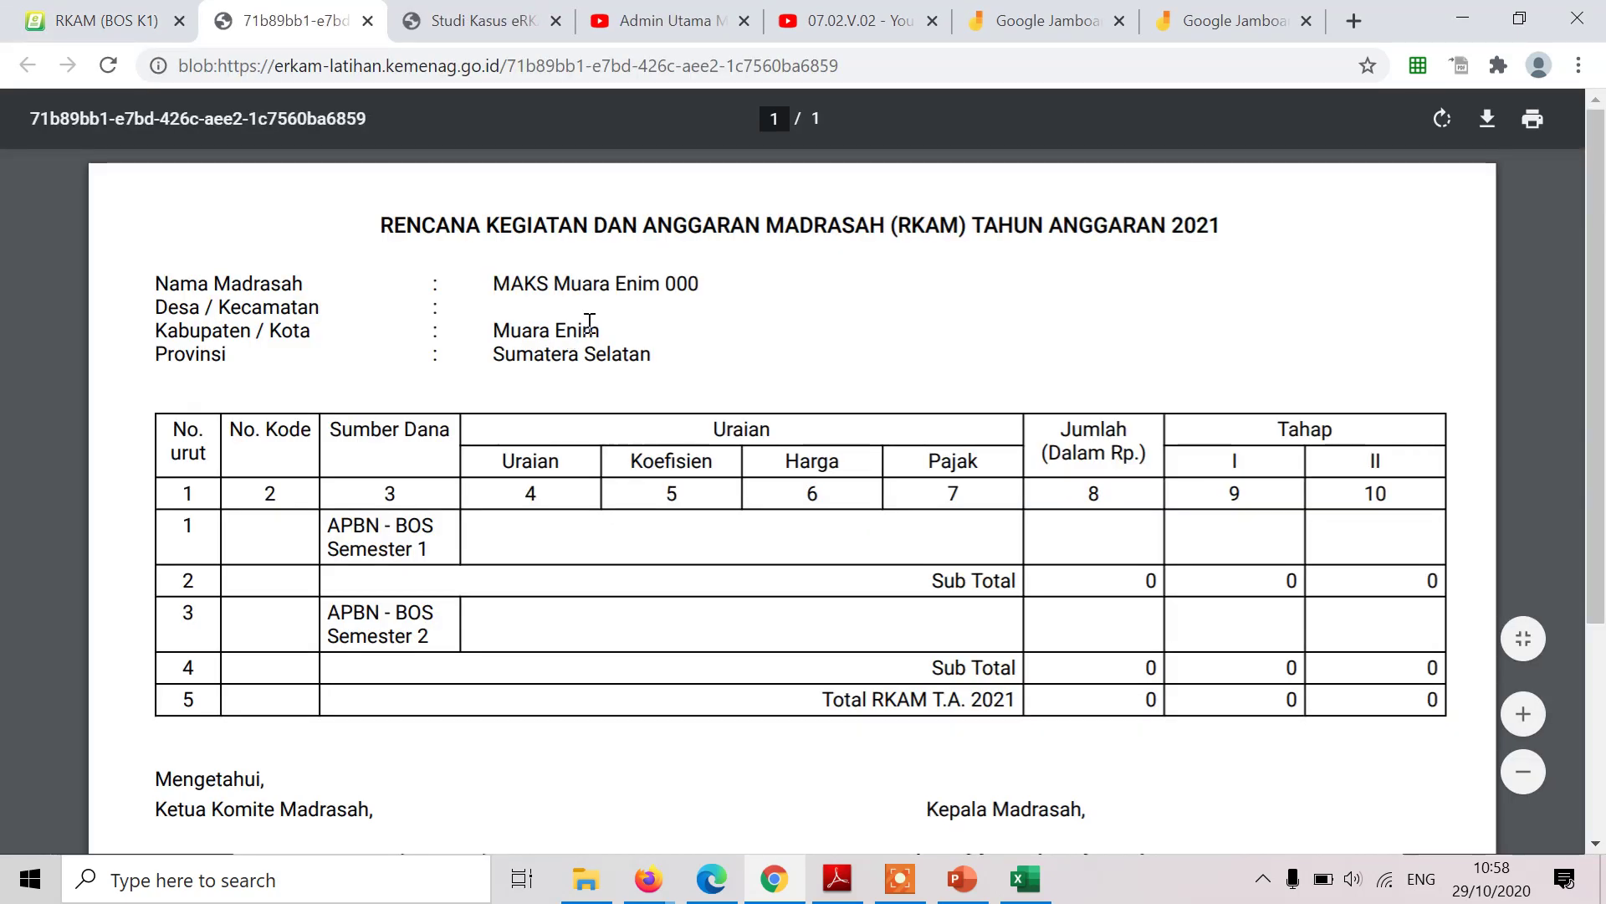
scroll(589, 322, "down", 2)
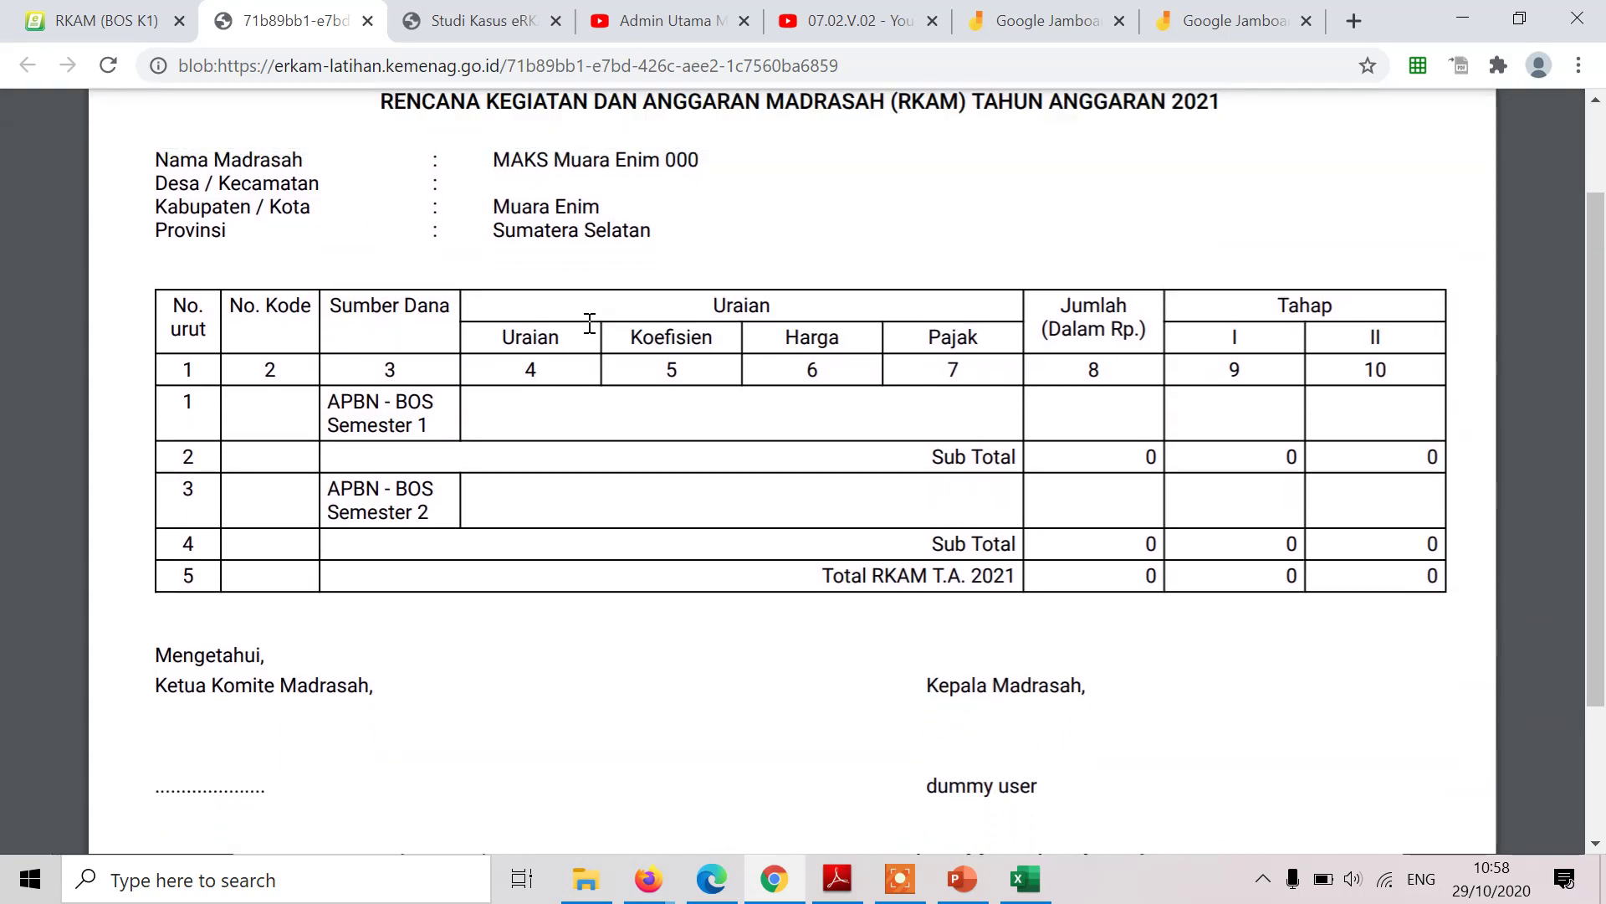
scroll(589, 323, "down", 1)
scroll(590, 323, "down", 1)
scroll(589, 323, "up", 3)
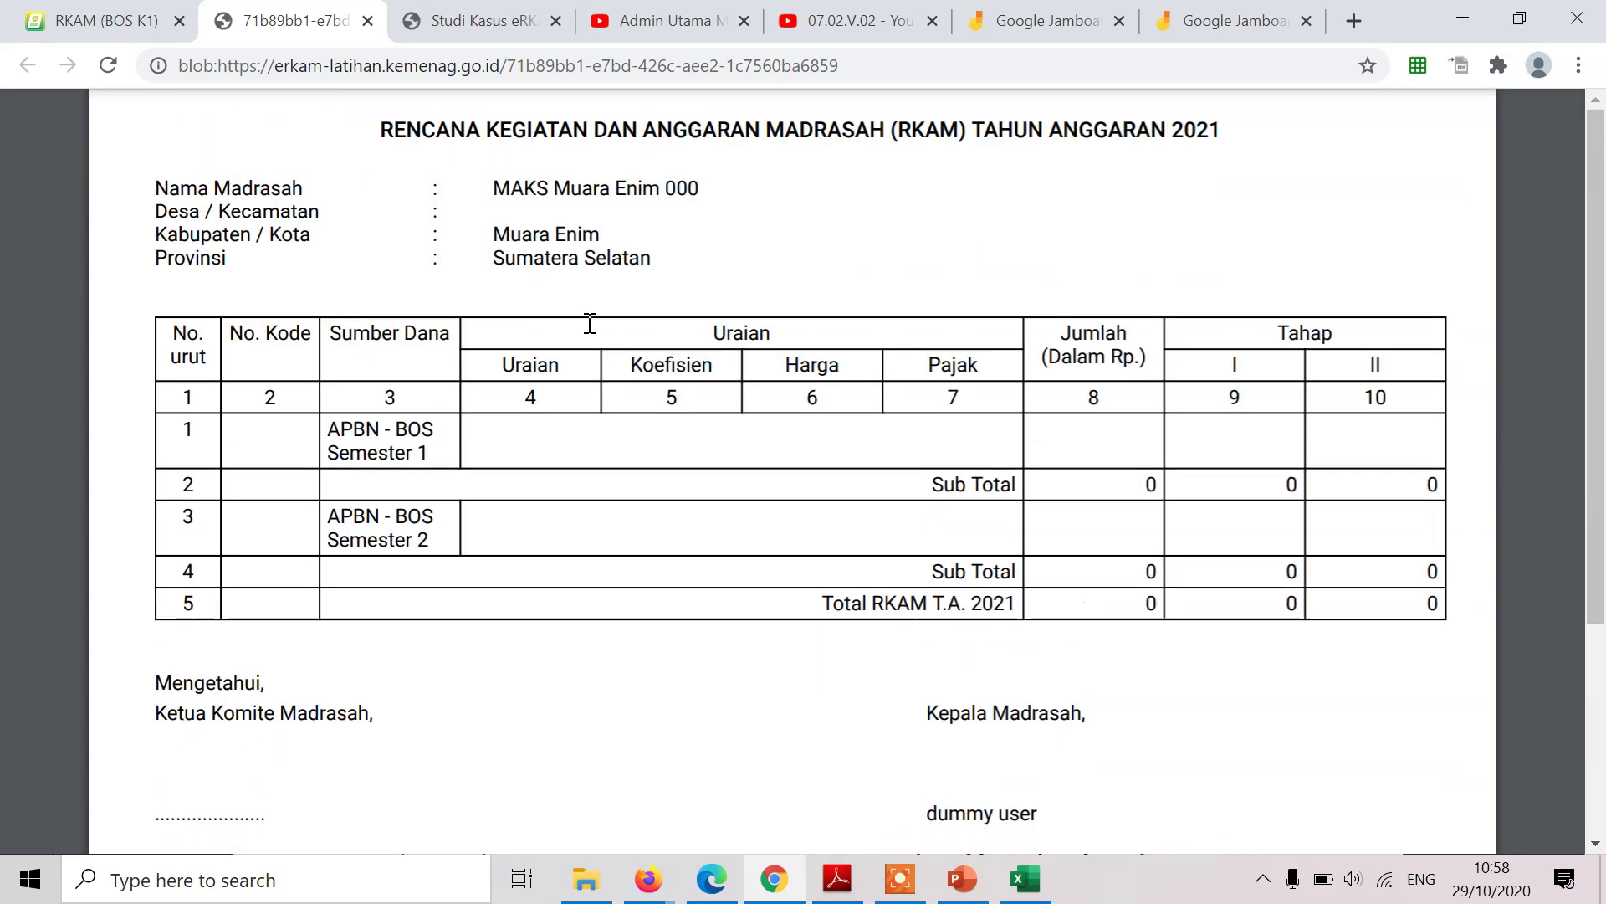
Back in eRKAM, change the active role to Kepala Madrasah of MAKS Muara Enim 000.
left_click(3, 10)
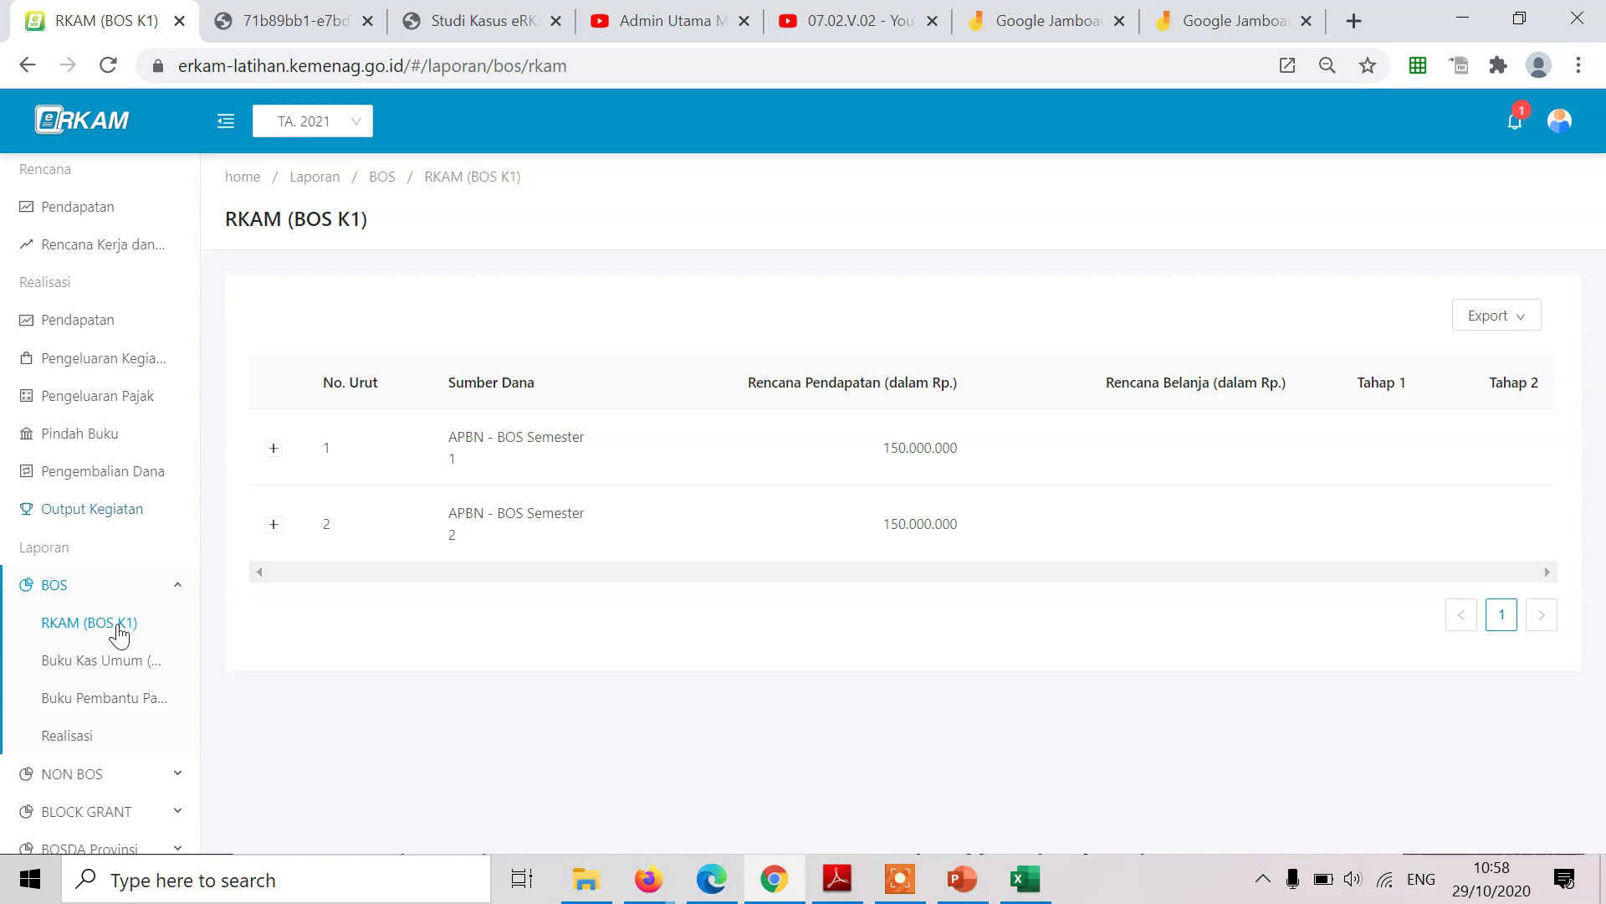
scroll(118, 351, "up", 3)
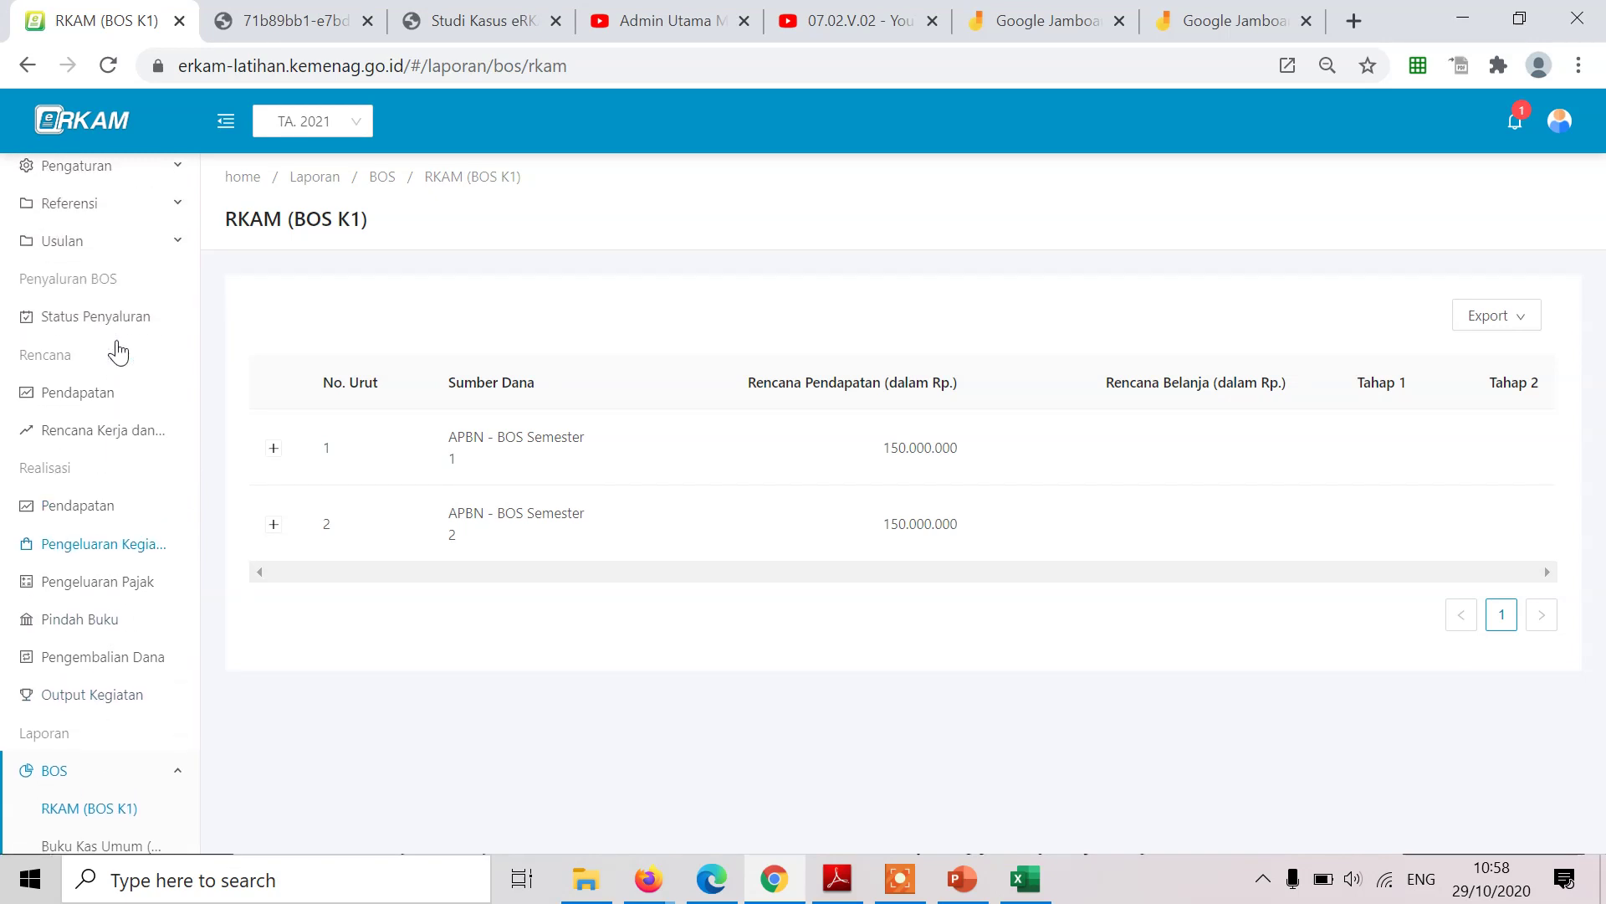
left_click(1561, 147)
left_click(1500, 233)
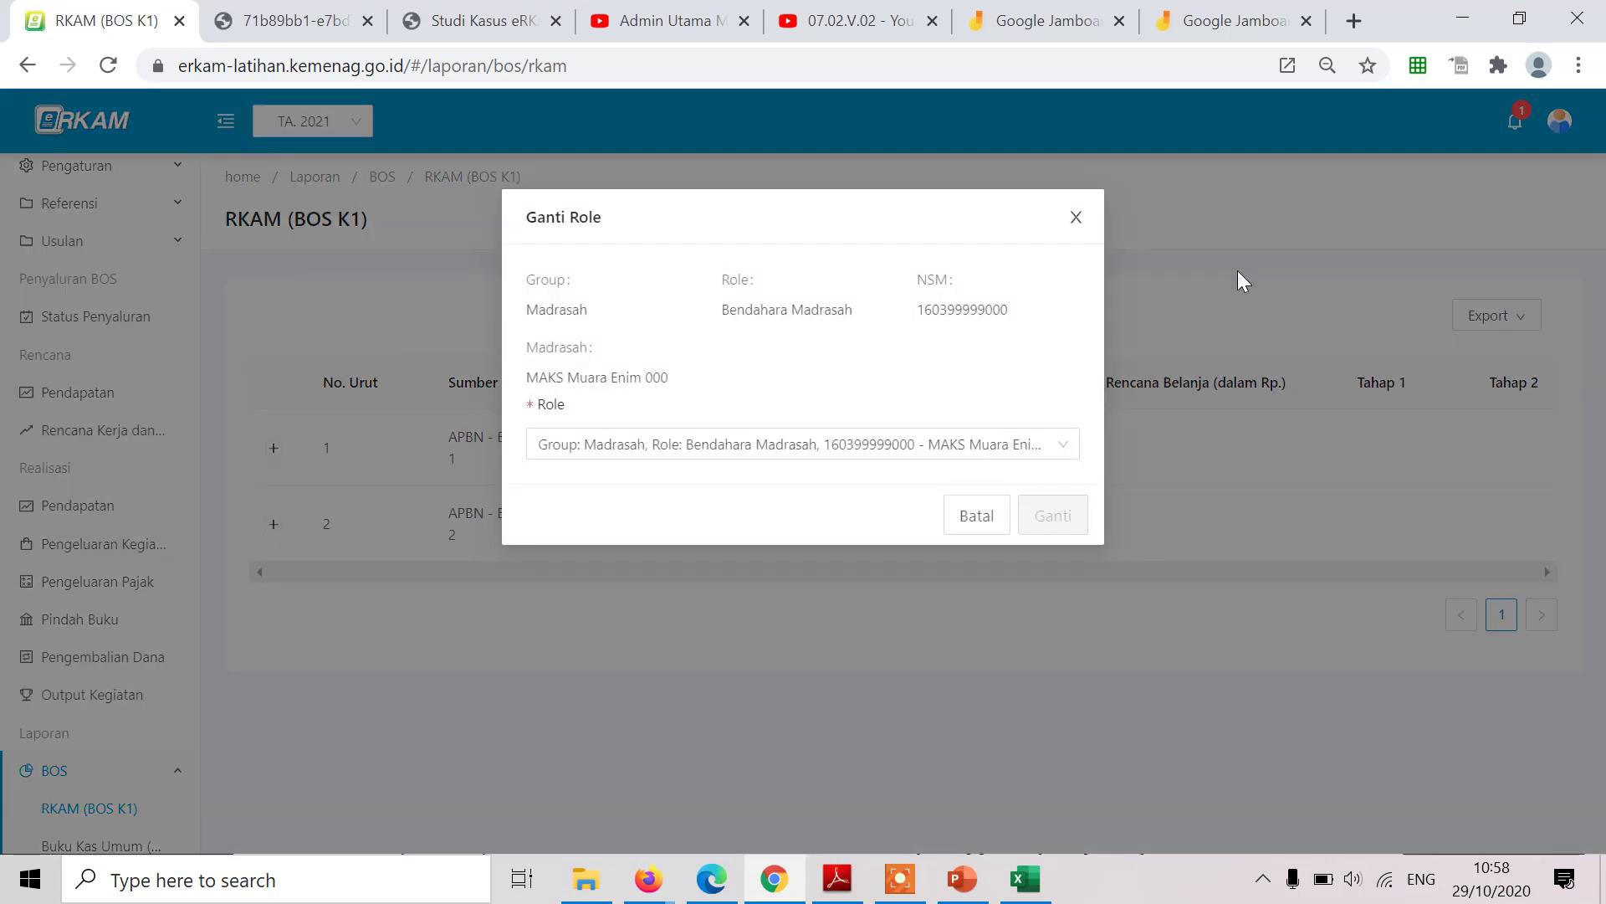
left_click(929, 442)
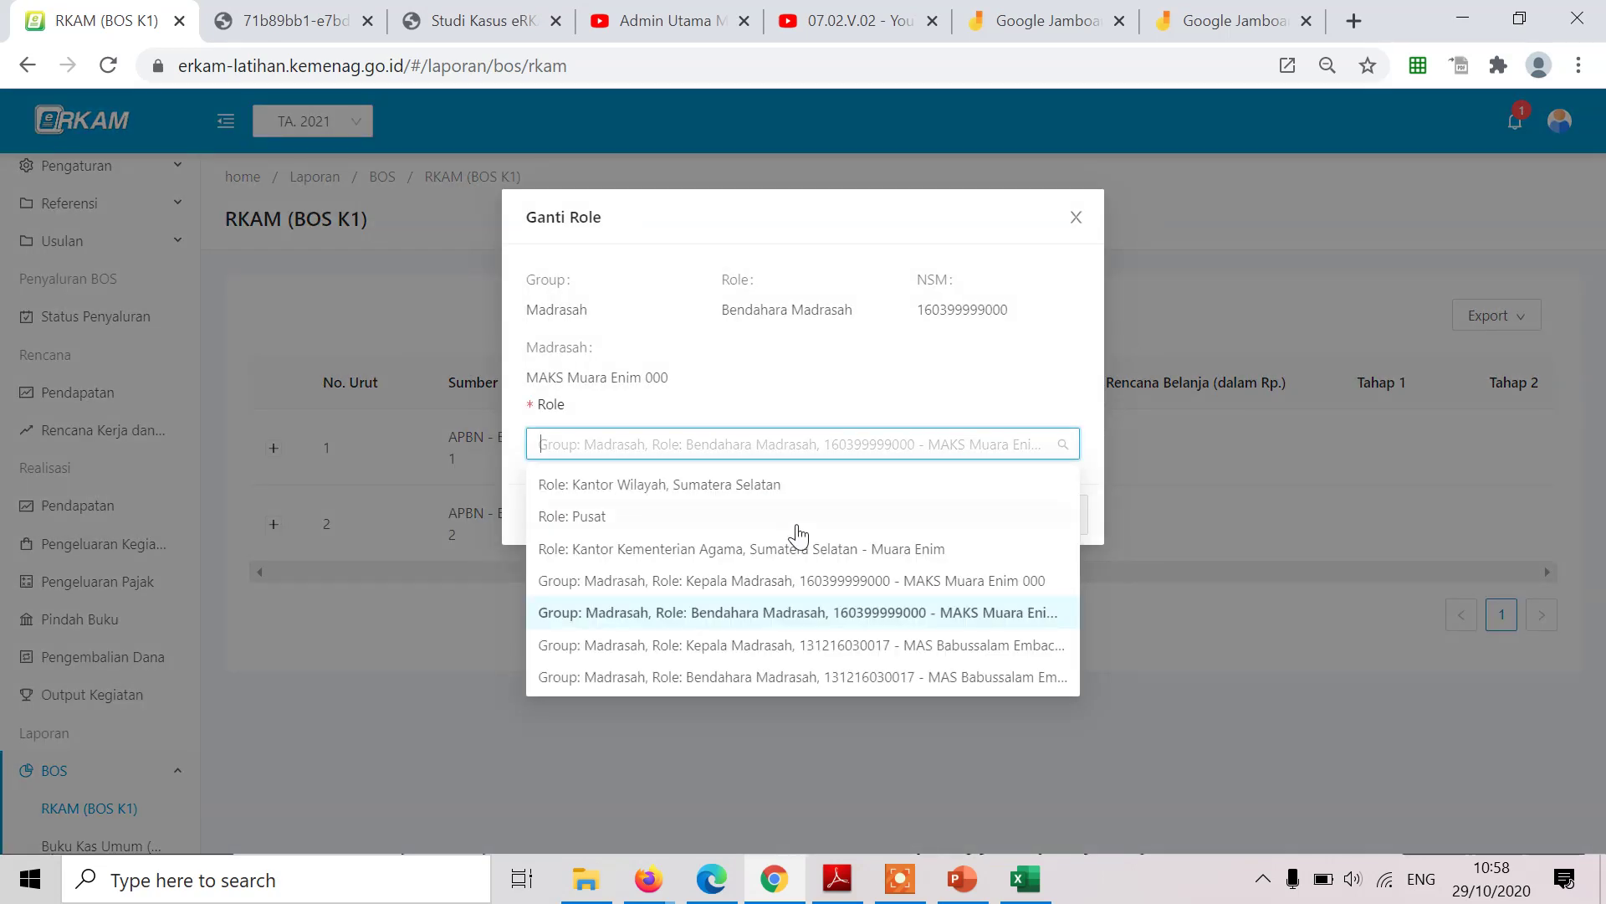
left_click(770, 585)
left_click(1052, 515)
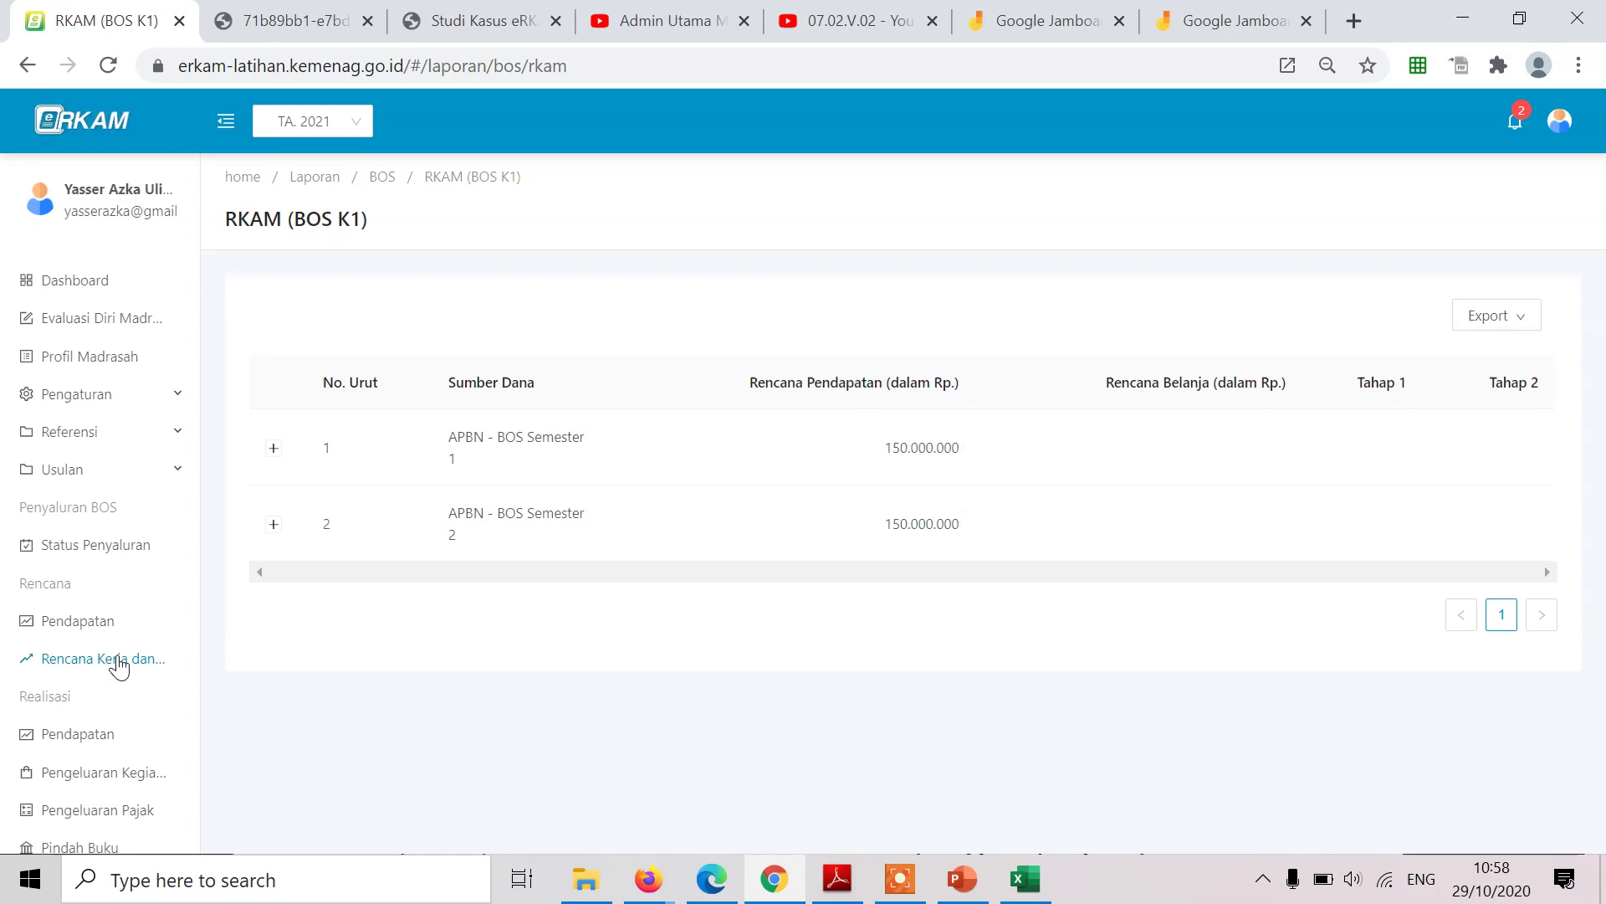
Open the Rincian Kegiatan of the Pelaksanaan Penilaian Ulangan Akhir Semester activity in Rencana Kerja dan Anggaran.
left_click(117, 659)
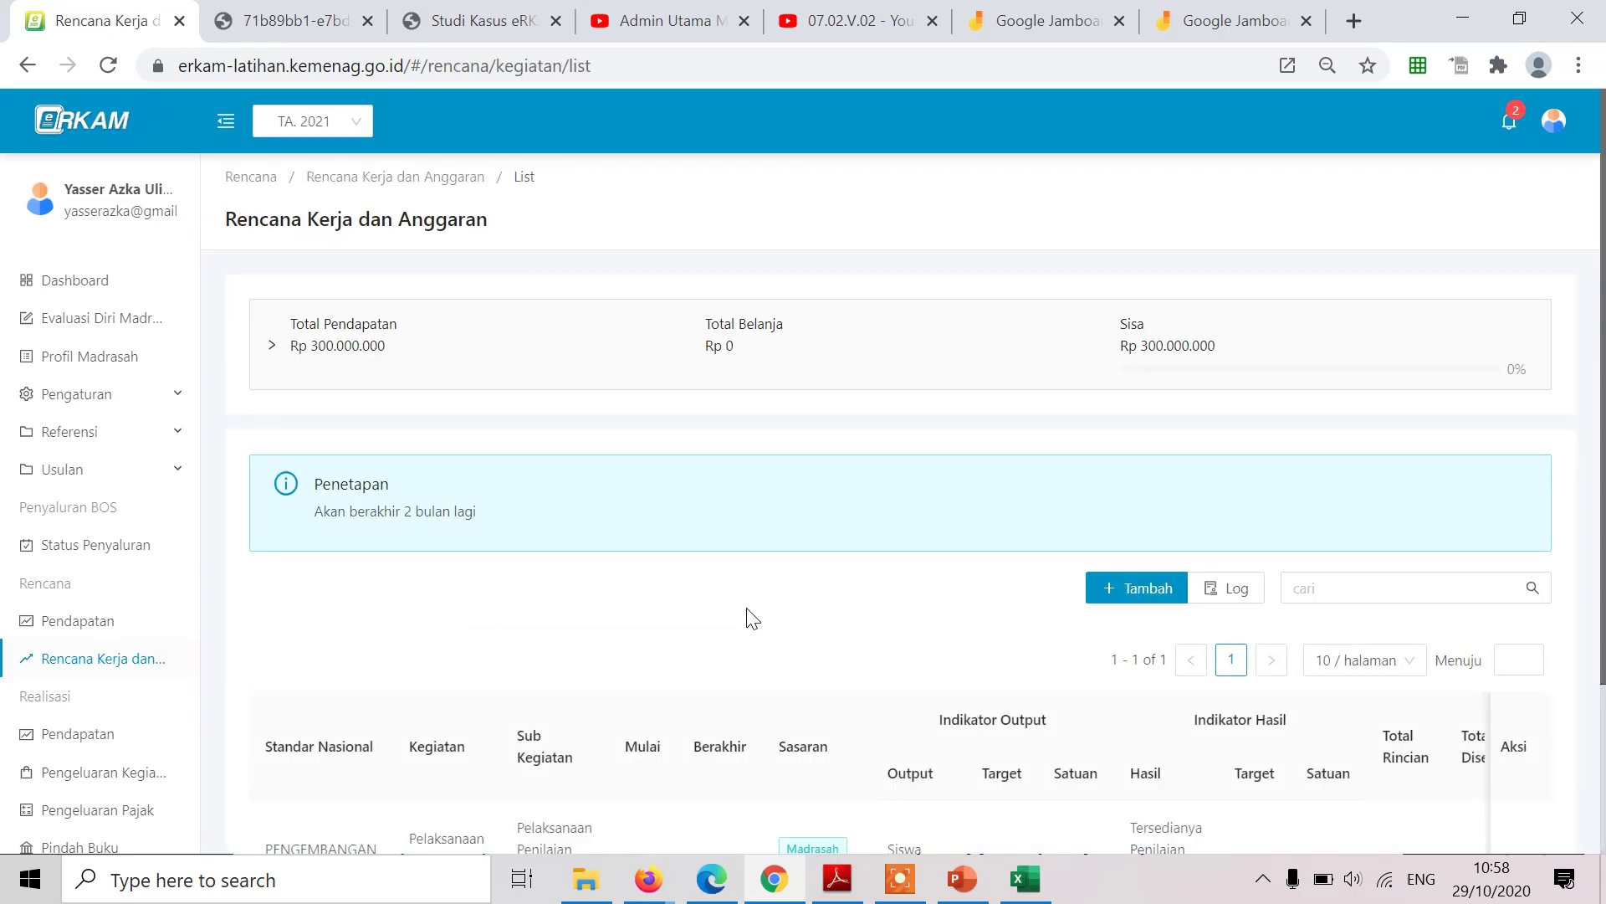
scroll(753, 619, "down", 3)
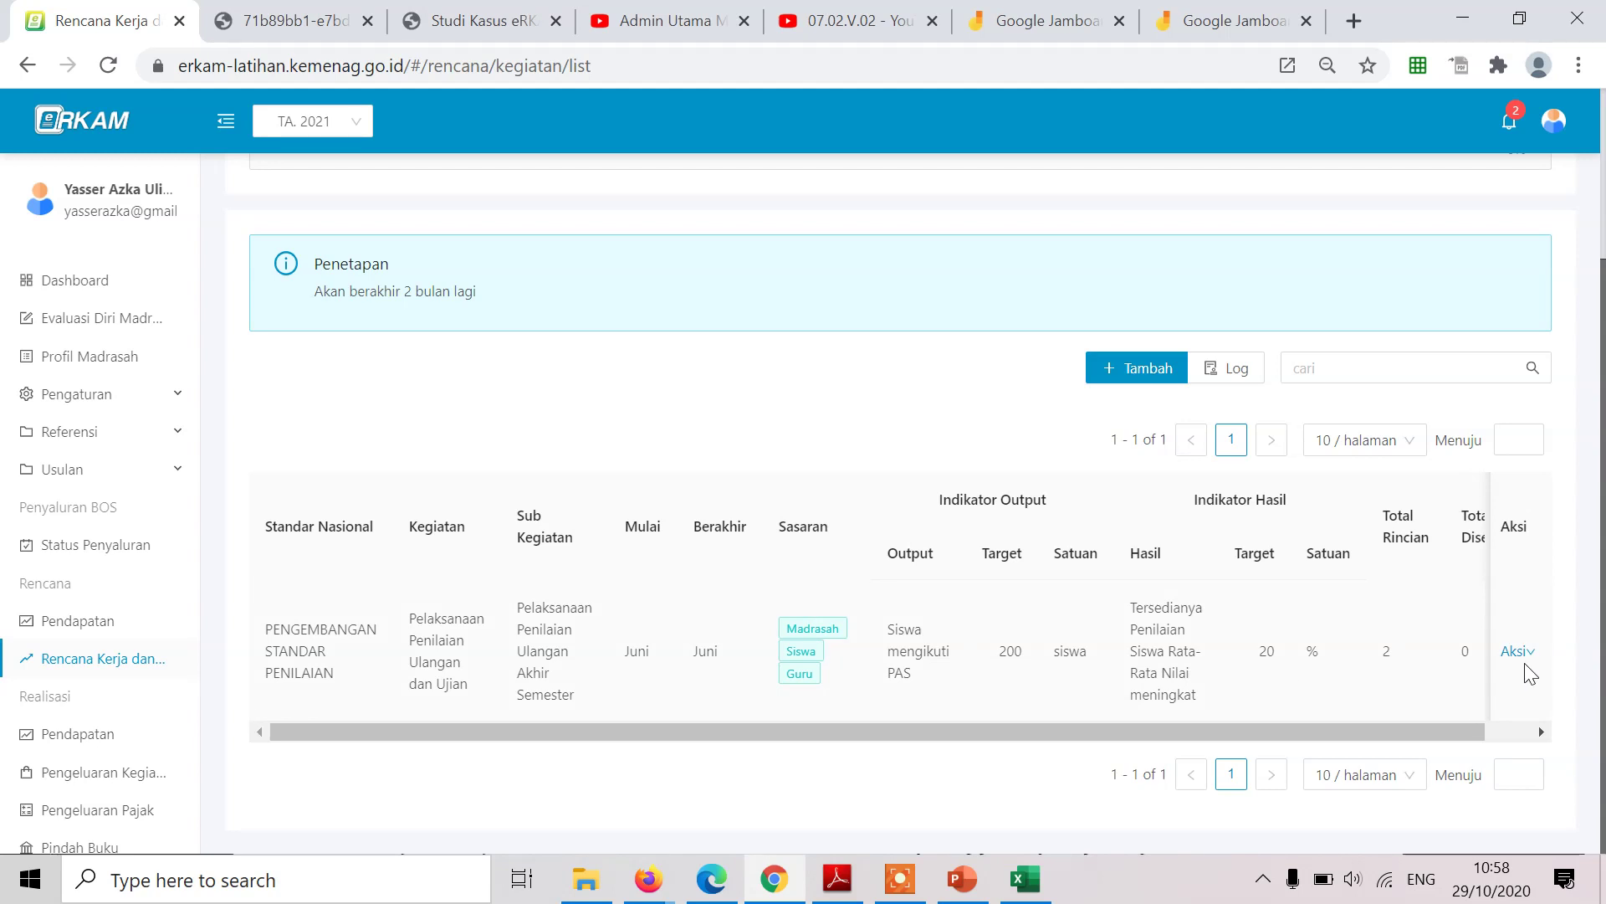
mouse_move(1532, 658)
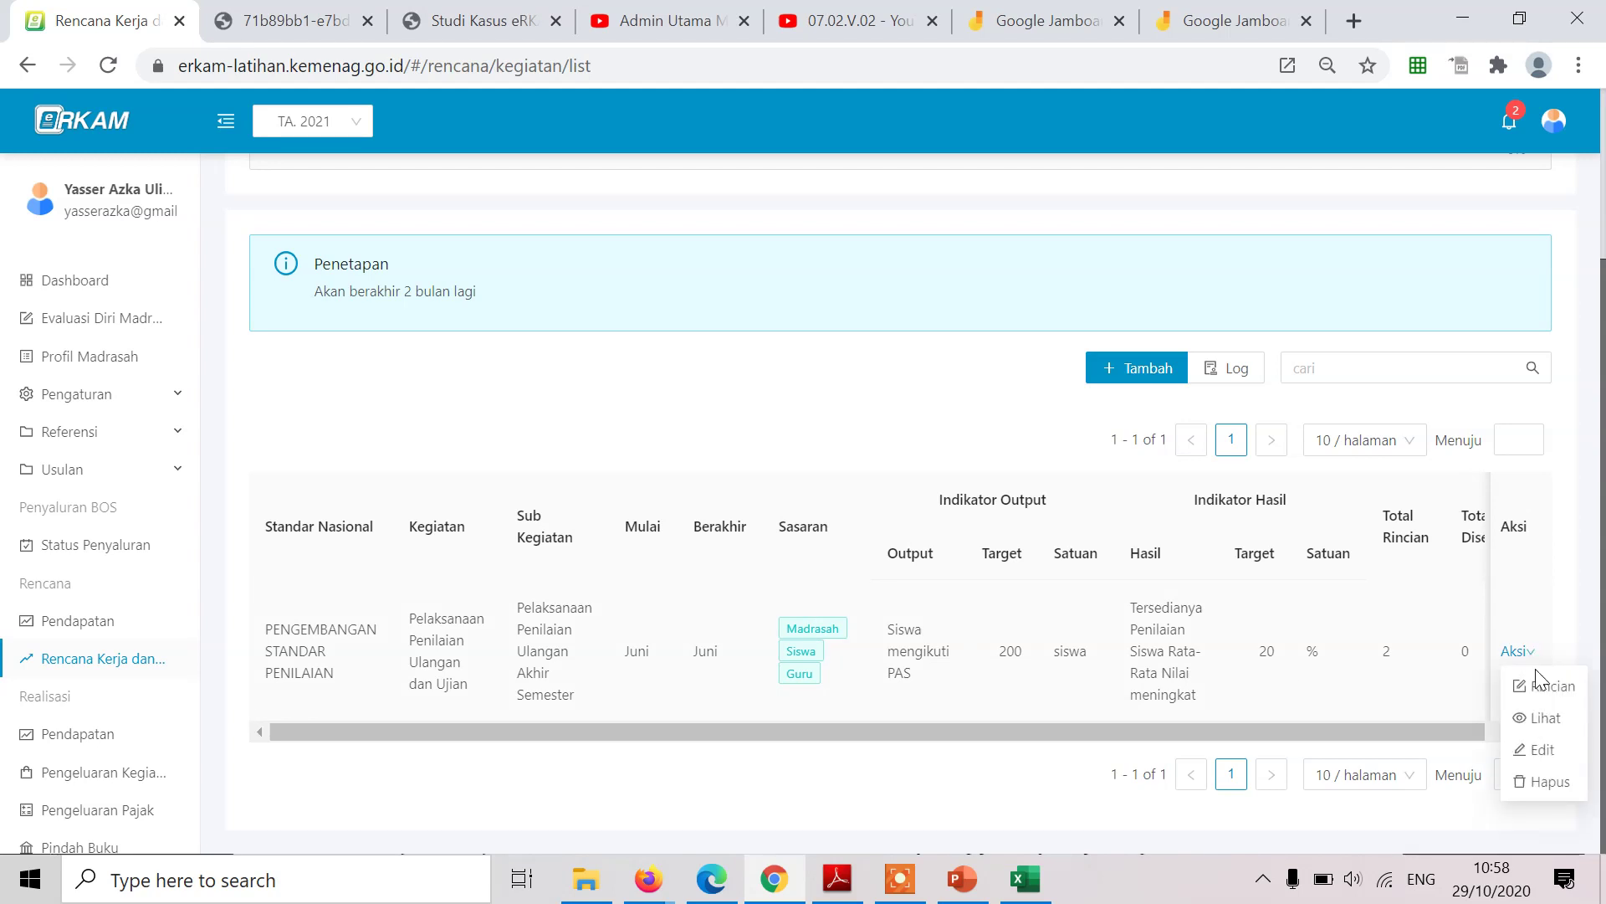
left_click(1543, 685)
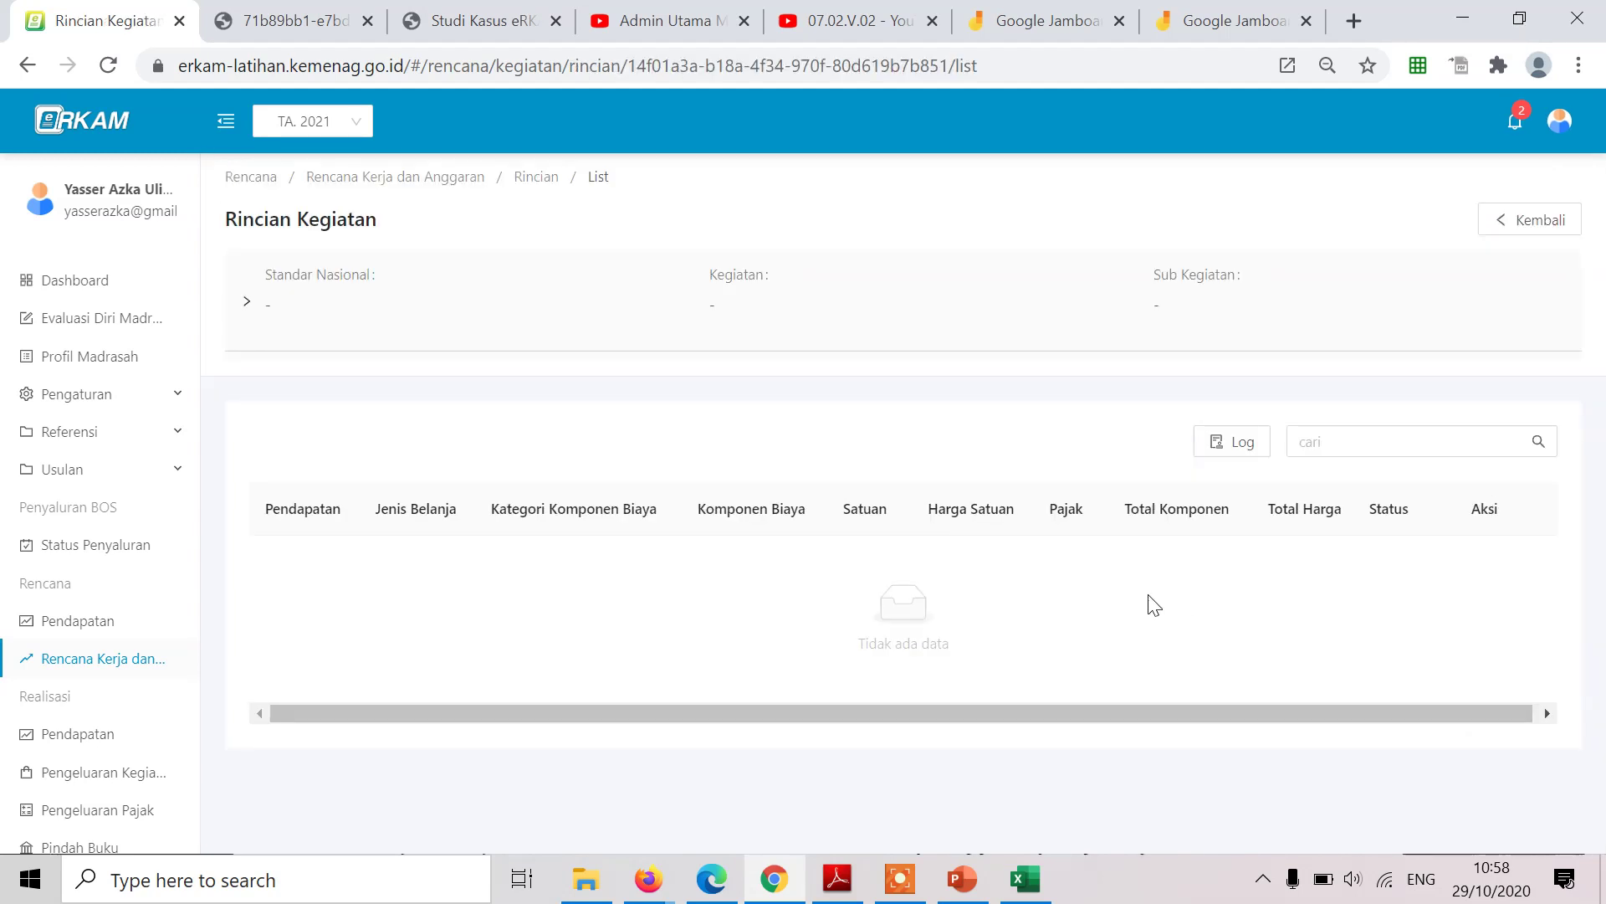
Approve the waiting honor component with a unit price of 250.000 as Disetujui.
scroll(555, 477, "down", 3)
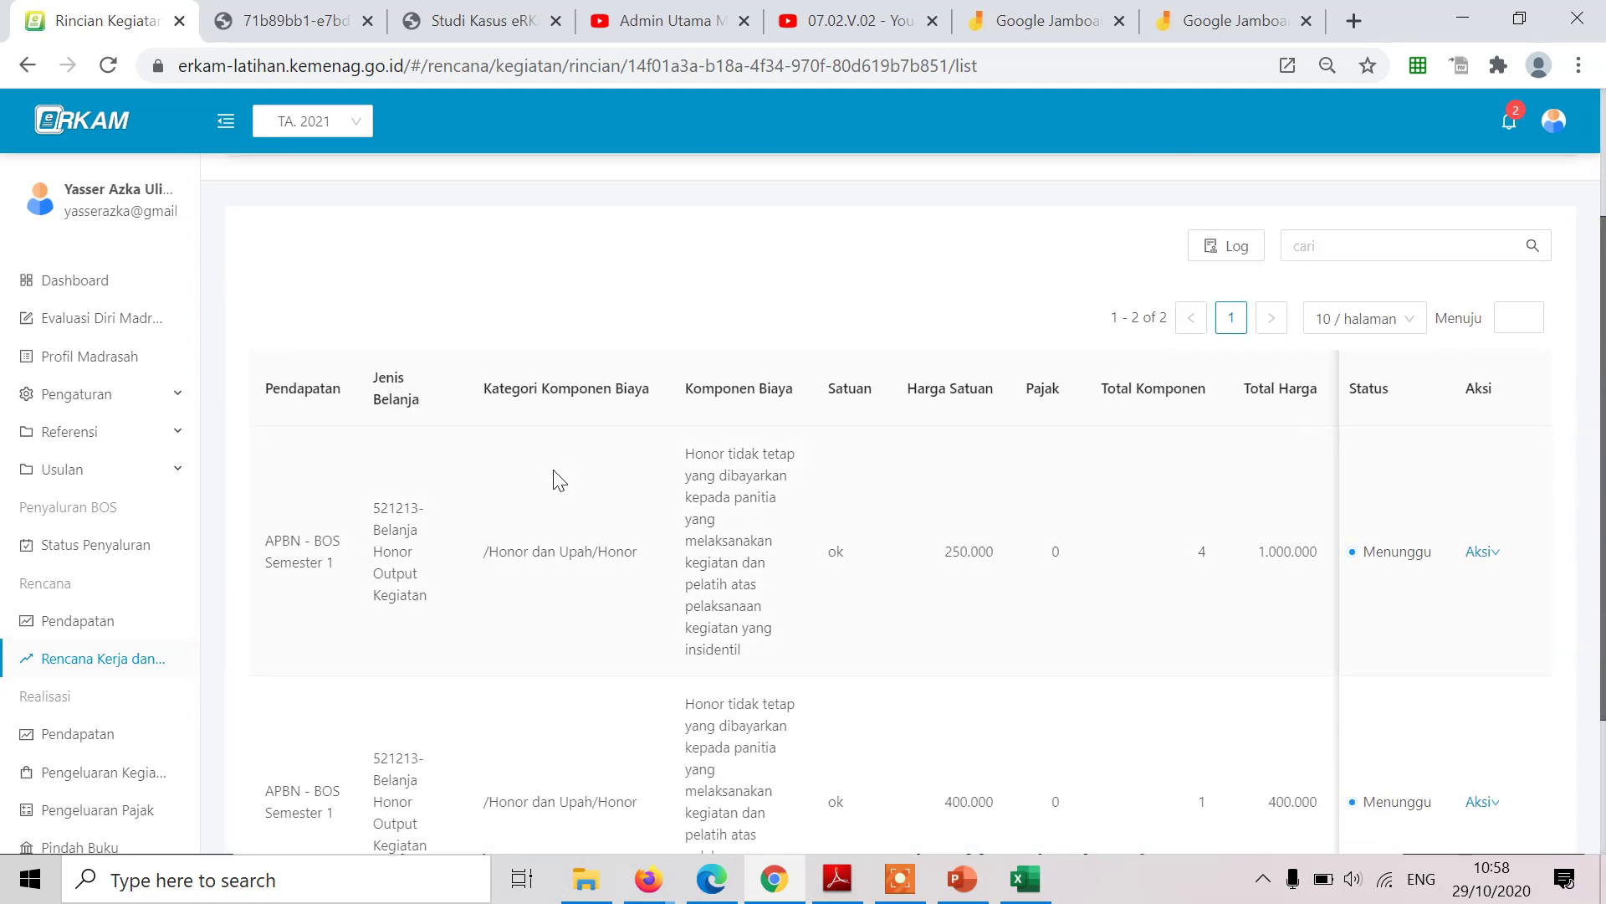
scroll(555, 477, "down", 3)
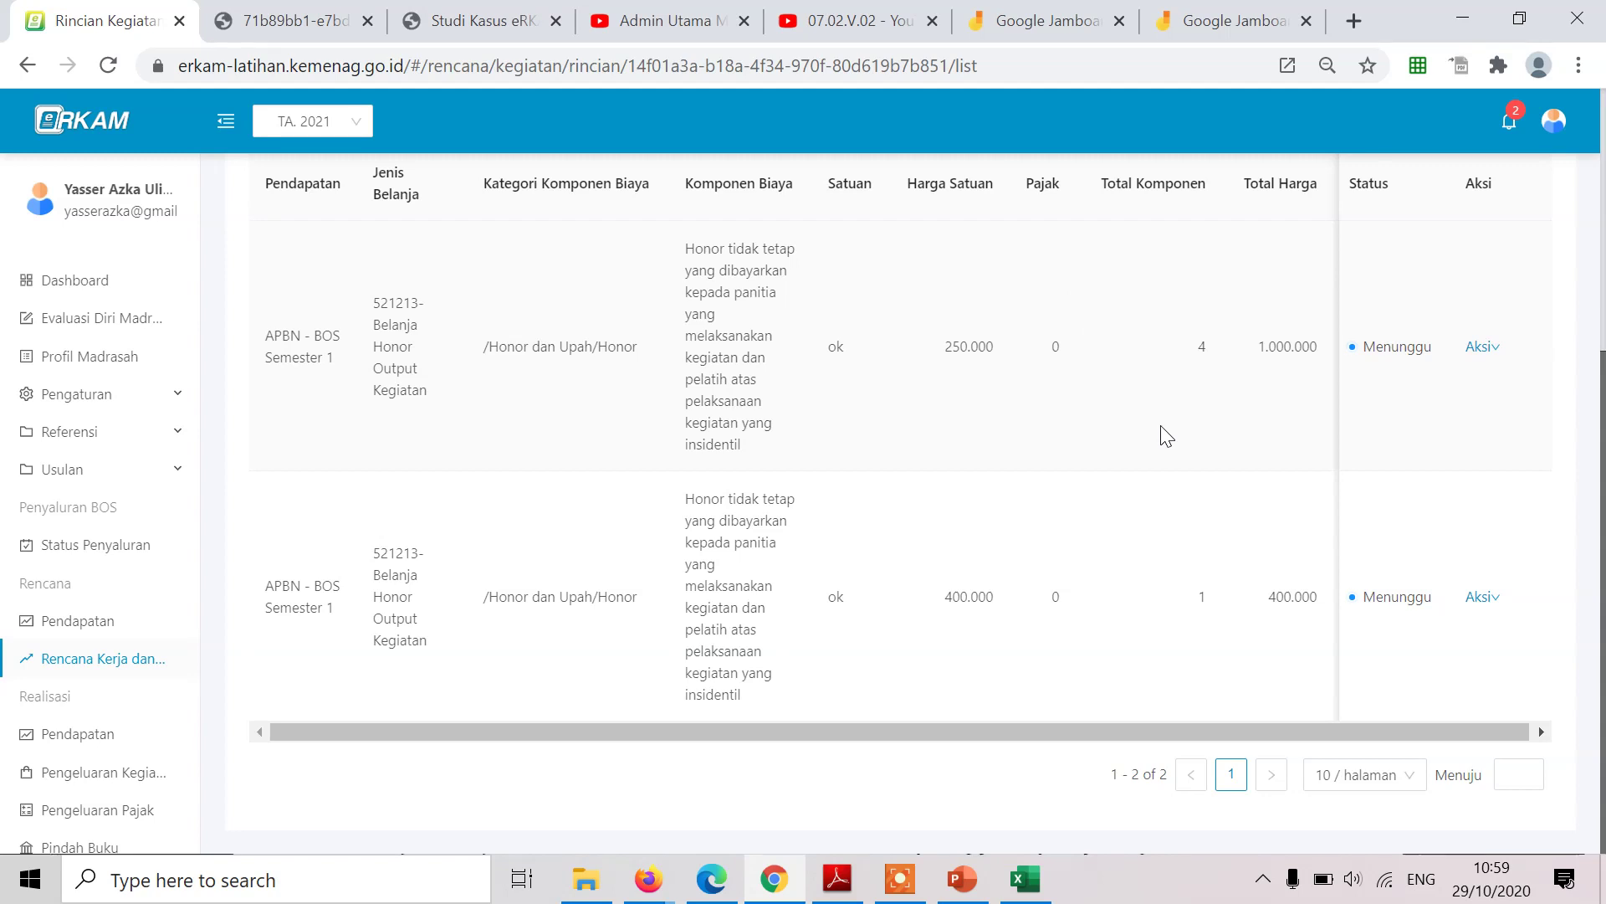
left_click(1496, 365)
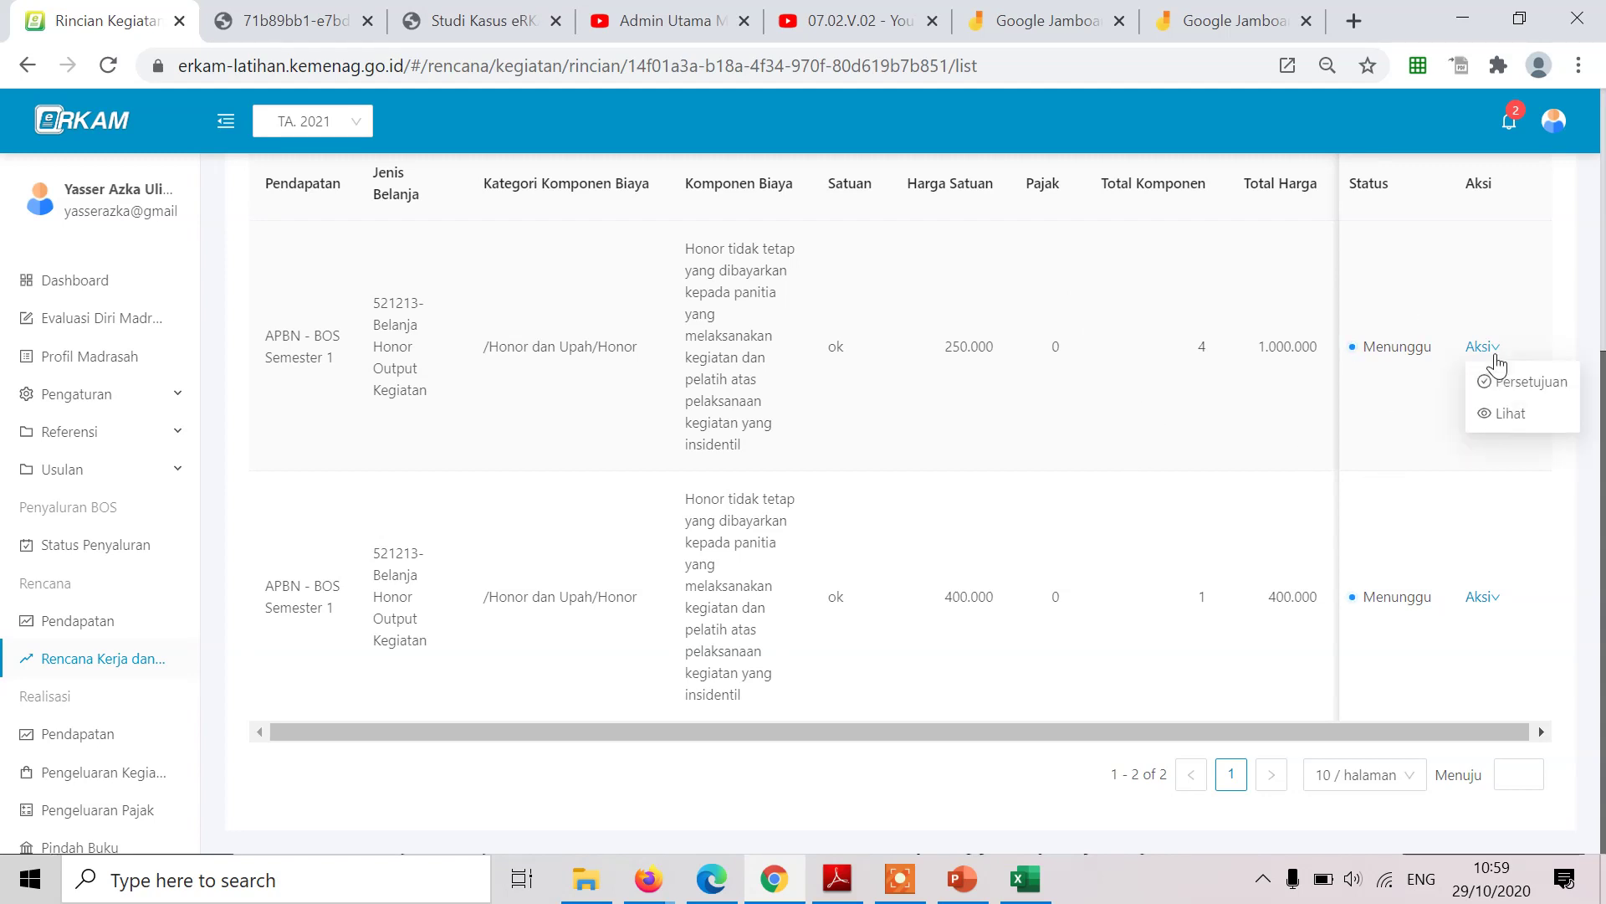
left_click(1538, 382)
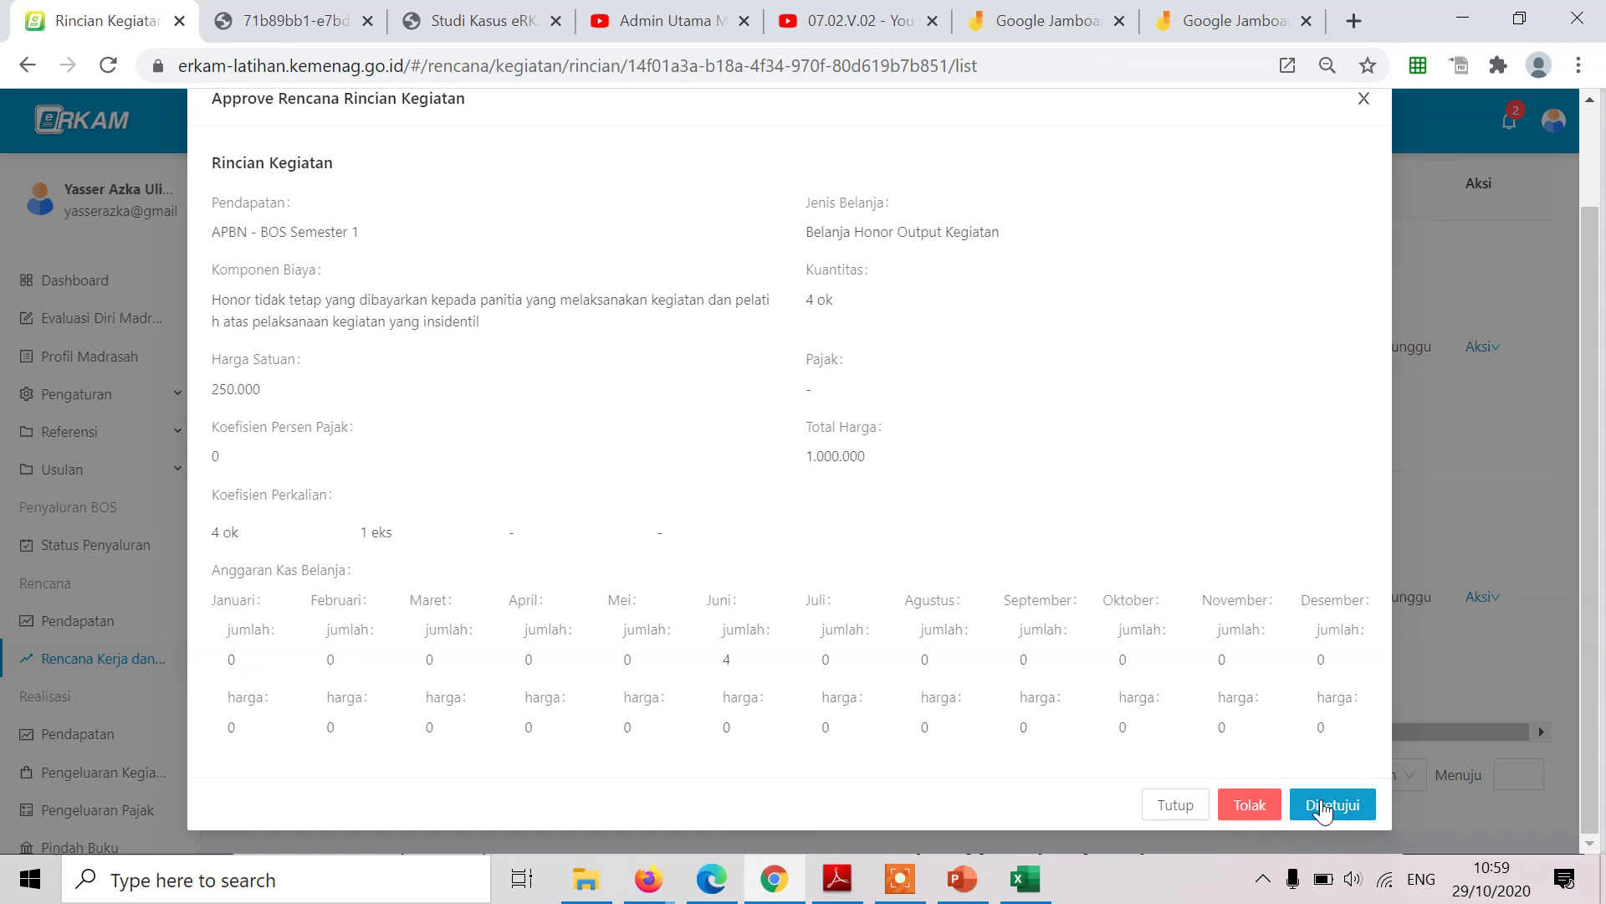
left_click(1324, 806)
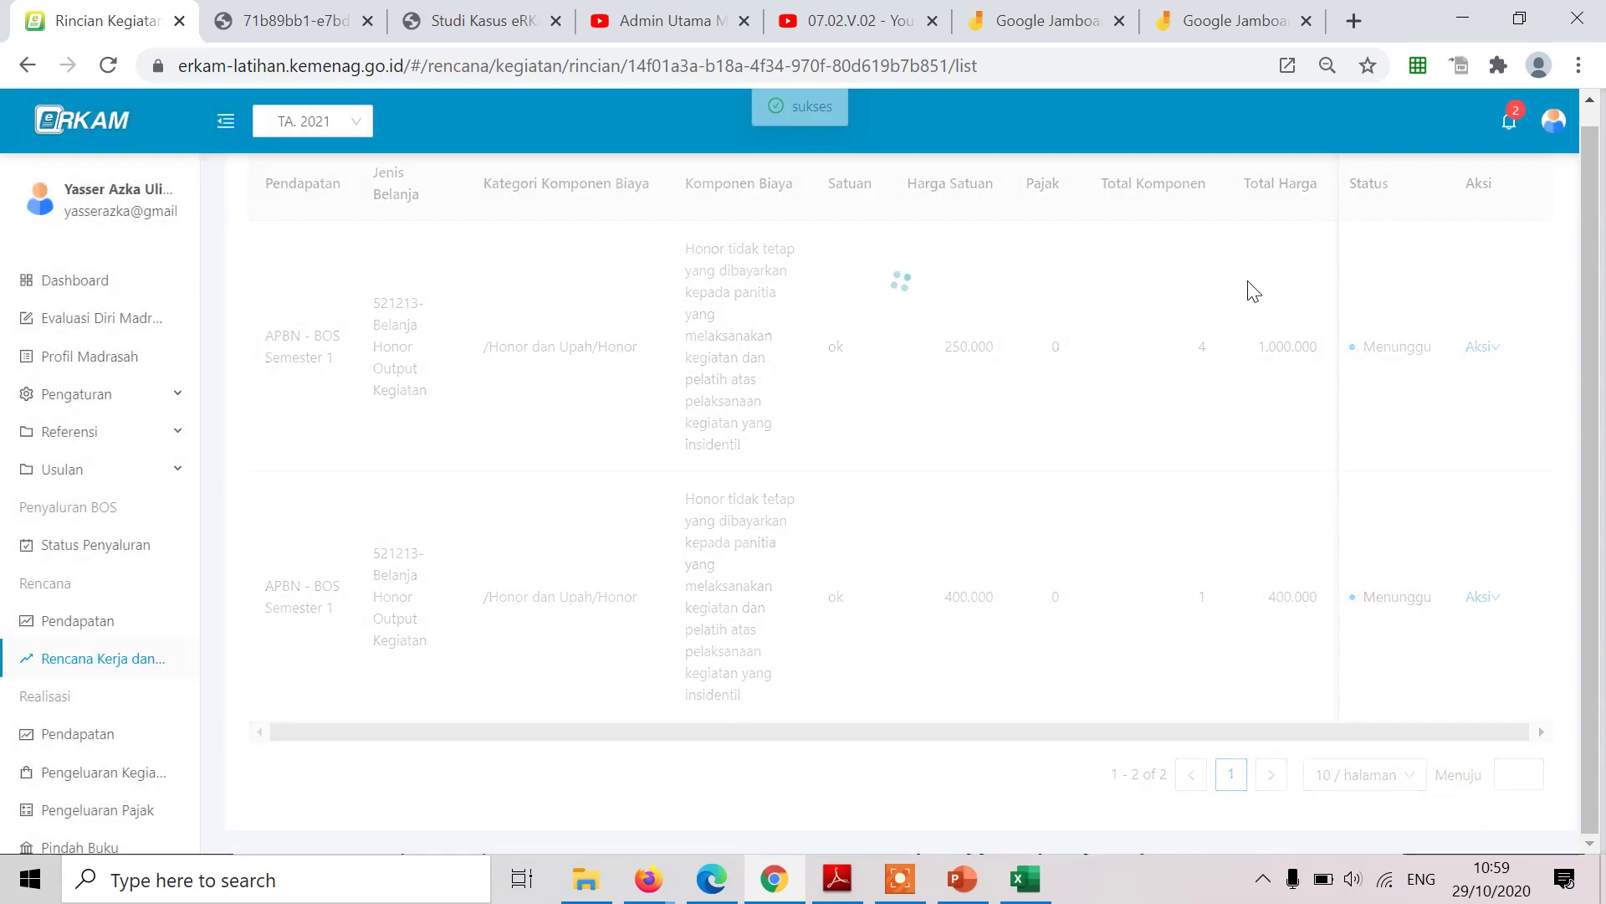
Approve the other waiting honor component, with a unit price of 400.000, as Disetujui.
mouse_move(1492, 599)
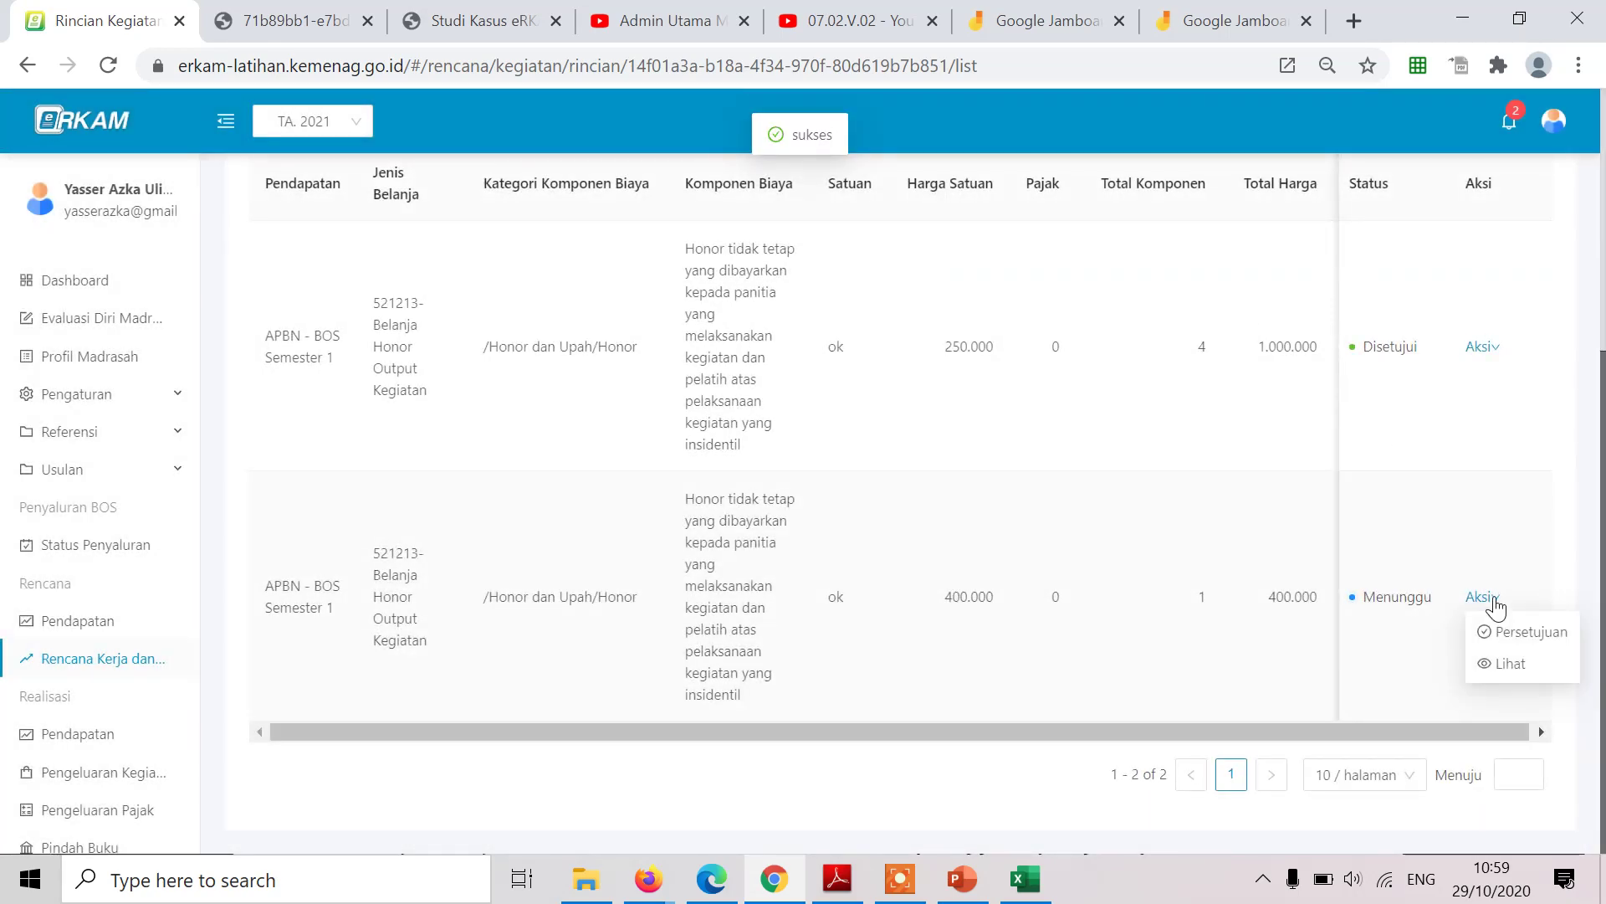
left_click(1524, 634)
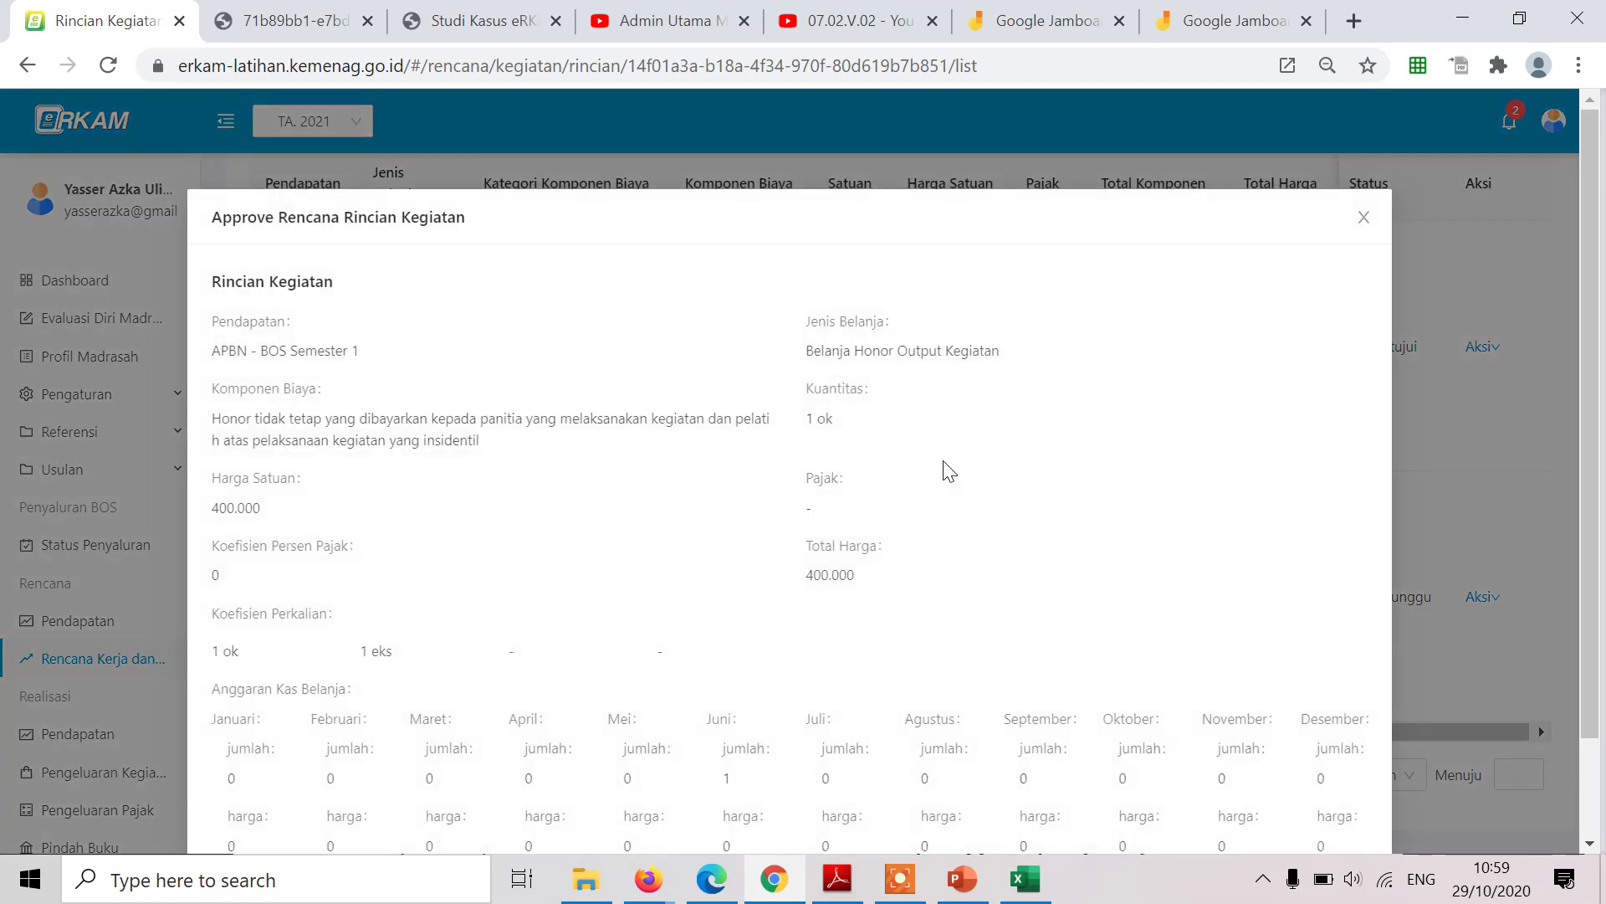
scroll(889, 459, "down", 2)
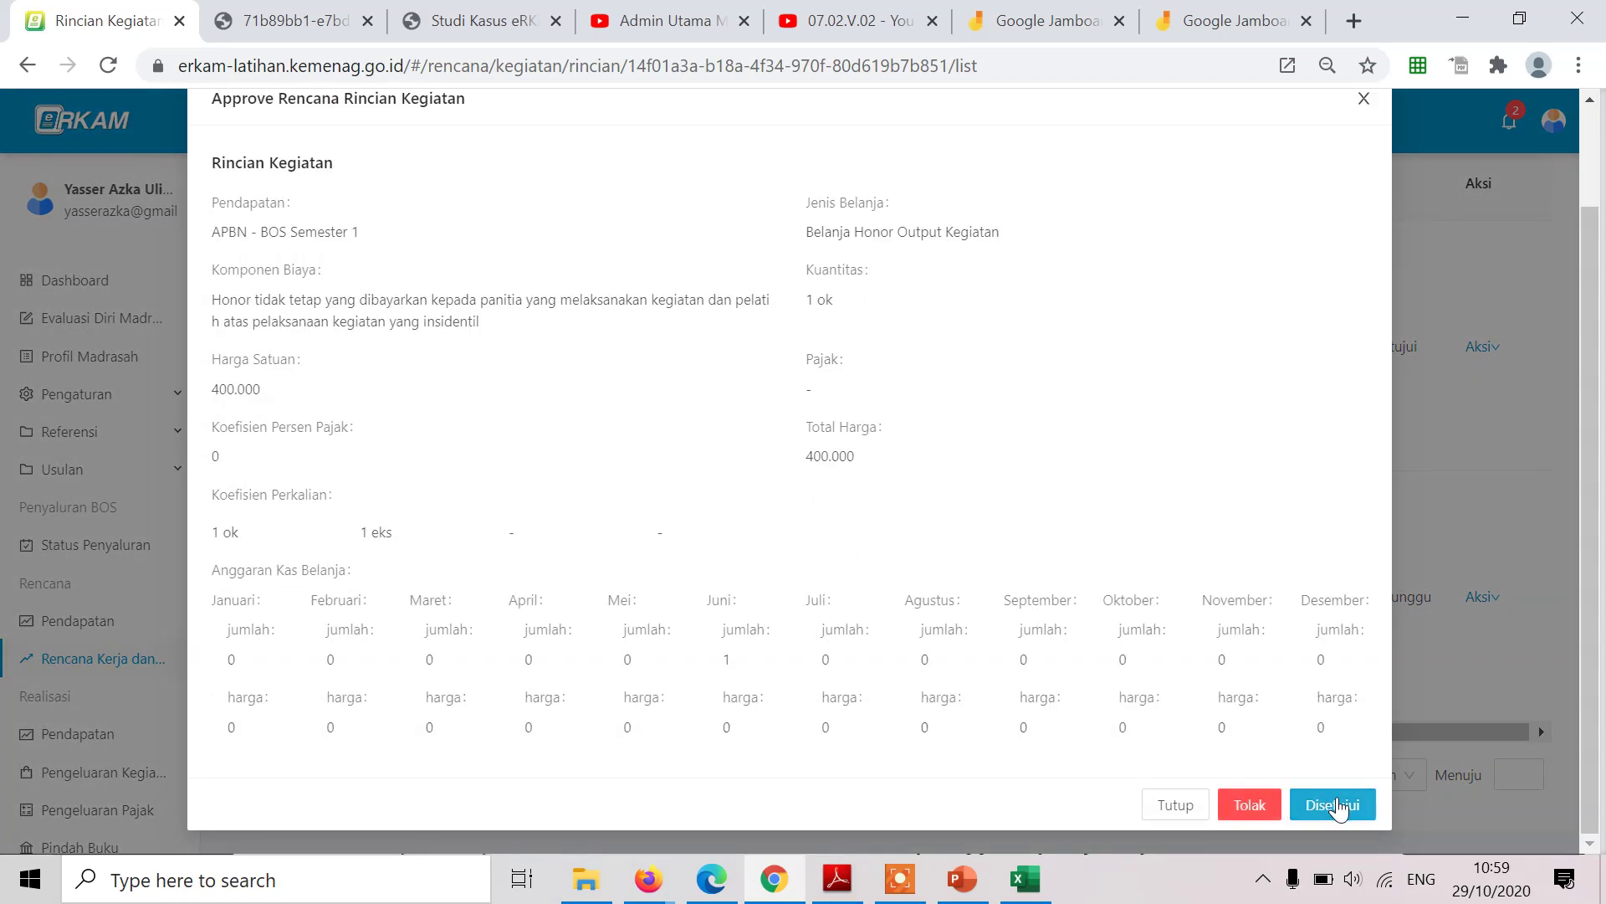
left_click(1337, 804)
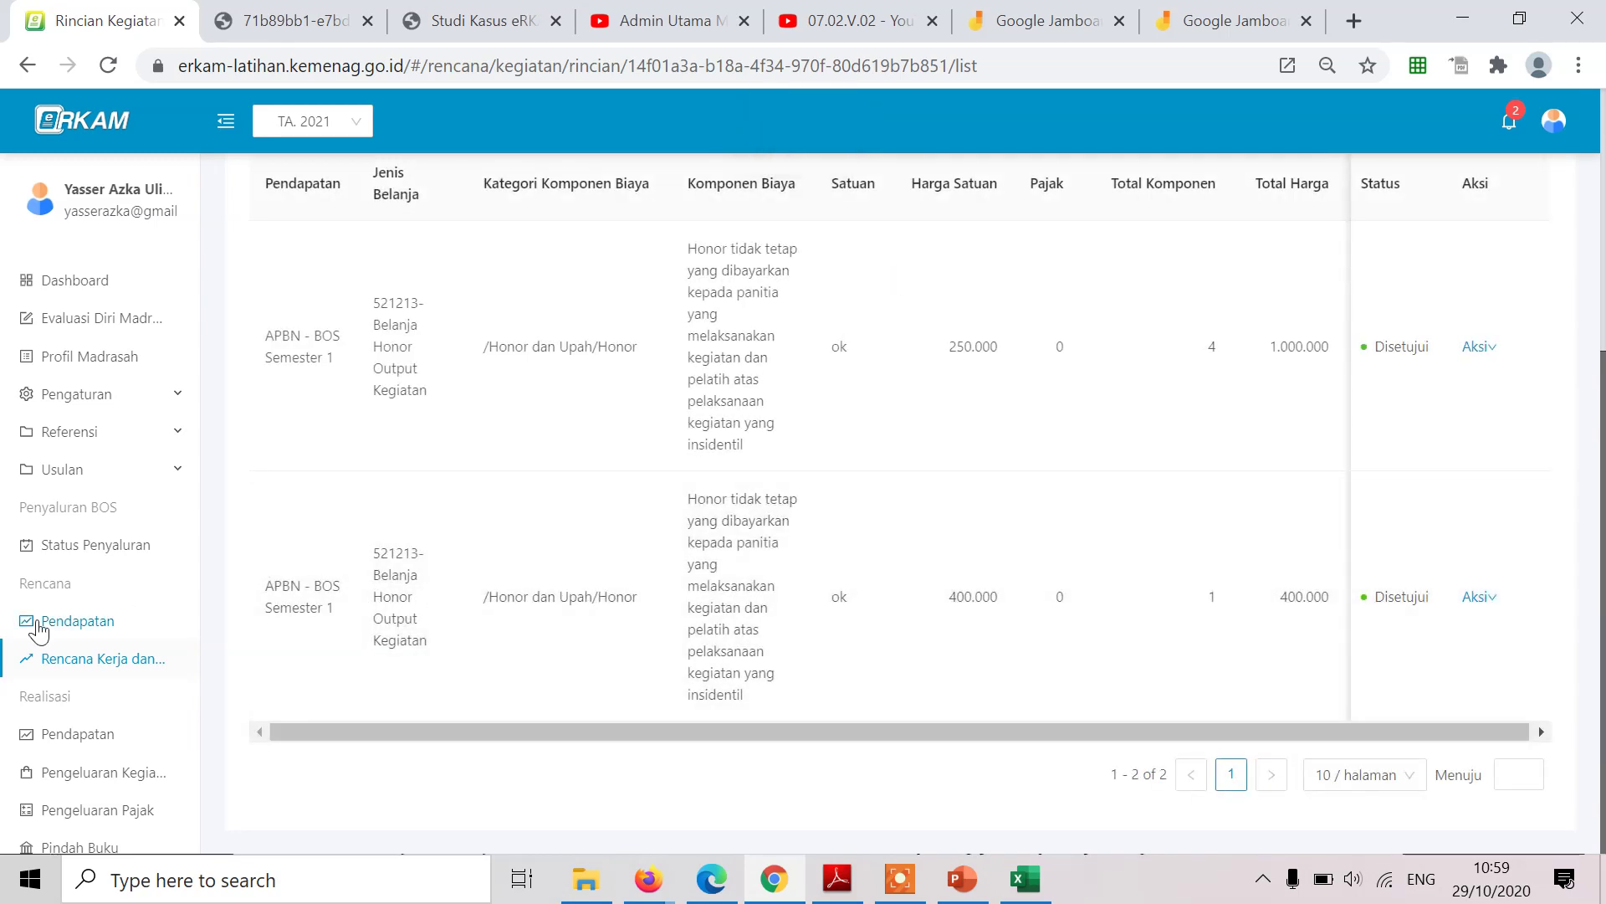
Export the RKAM (BOS K1) report from the BOS section of Laporan as PDF again and close the previously exported PDF.
scroll(37, 628, "down", 5)
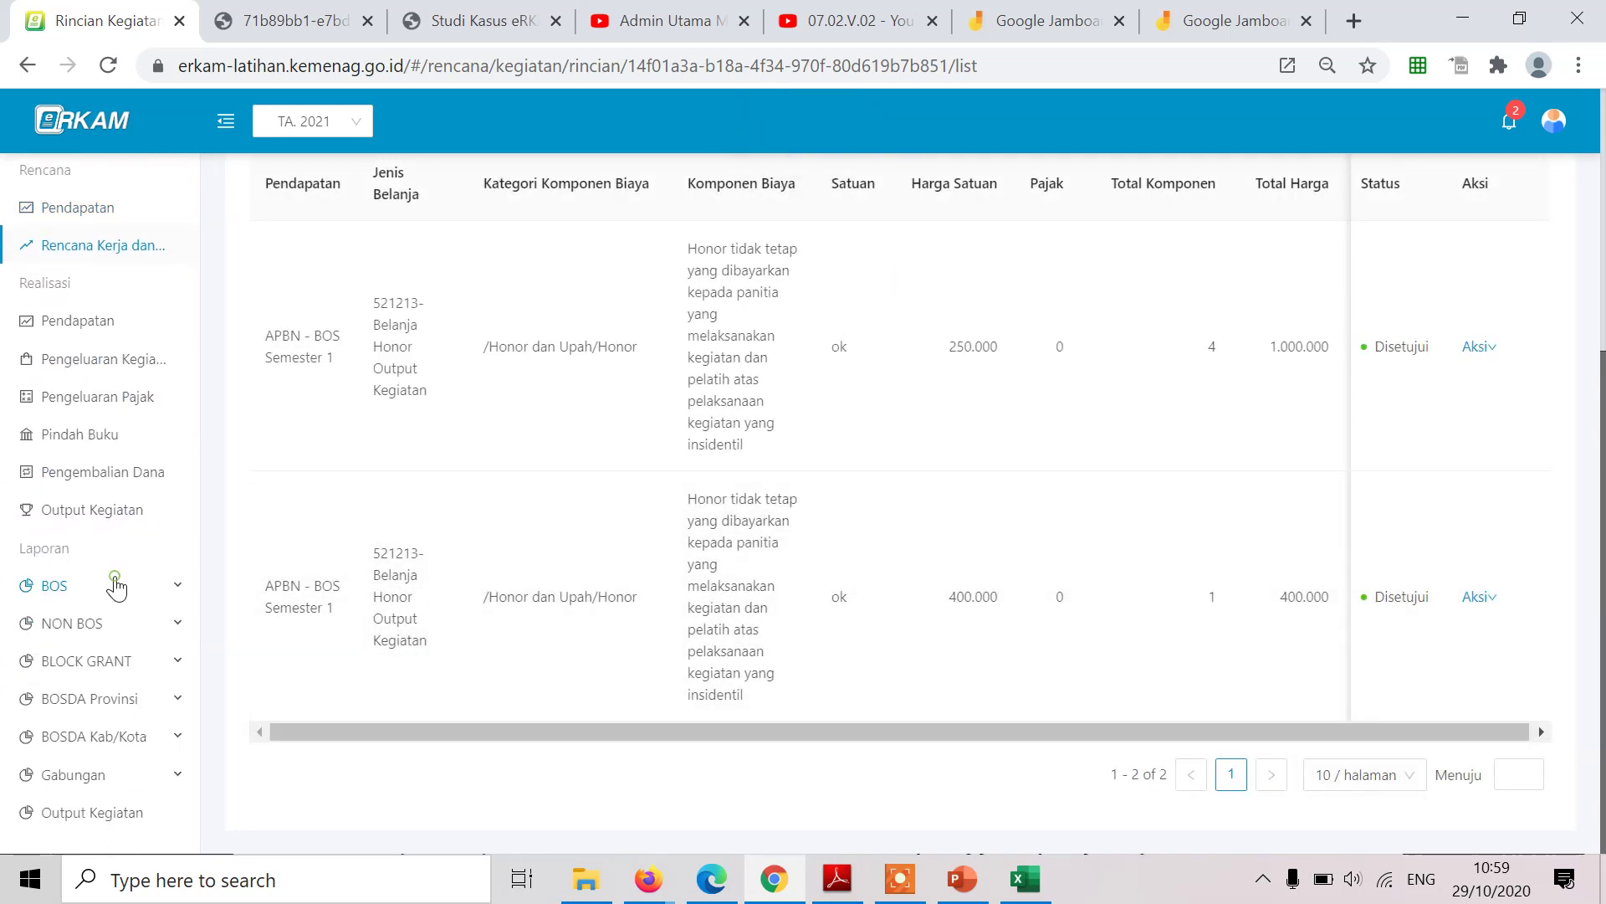
left_click(116, 589)
left_click(144, 629)
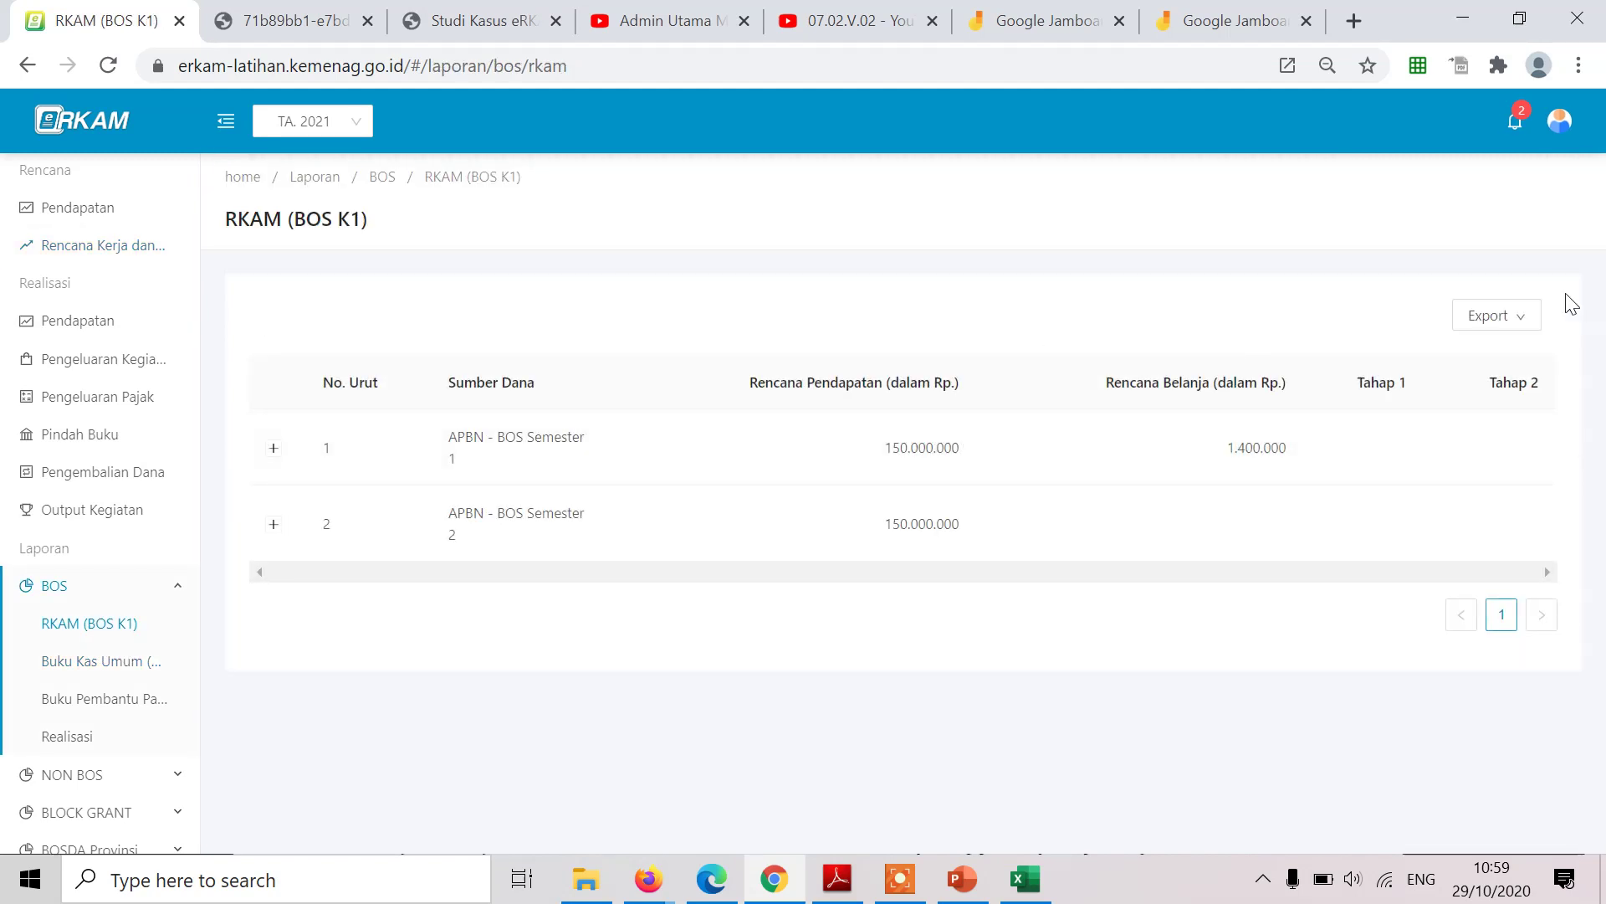
mouse_move(1528, 315)
left_click(1497, 358)
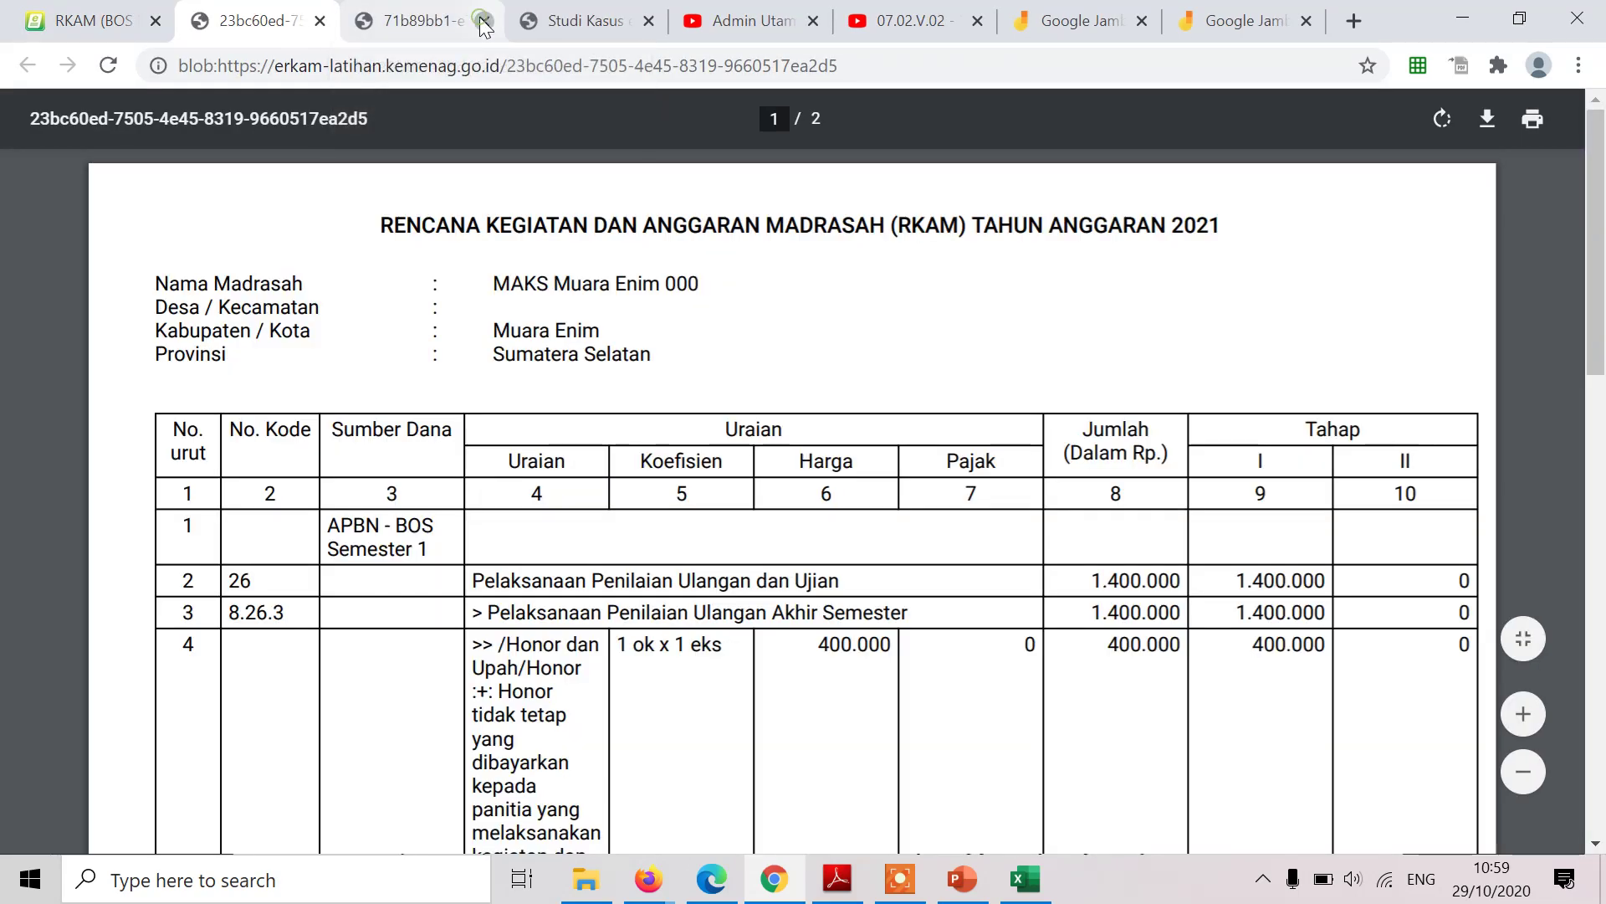
left_click(483, 20)
Examine the exported RKAM 2021 PDF: the activity rows, honor components, subtotals per semester, total and signature section.
scroll(701, 548, "down", 1)
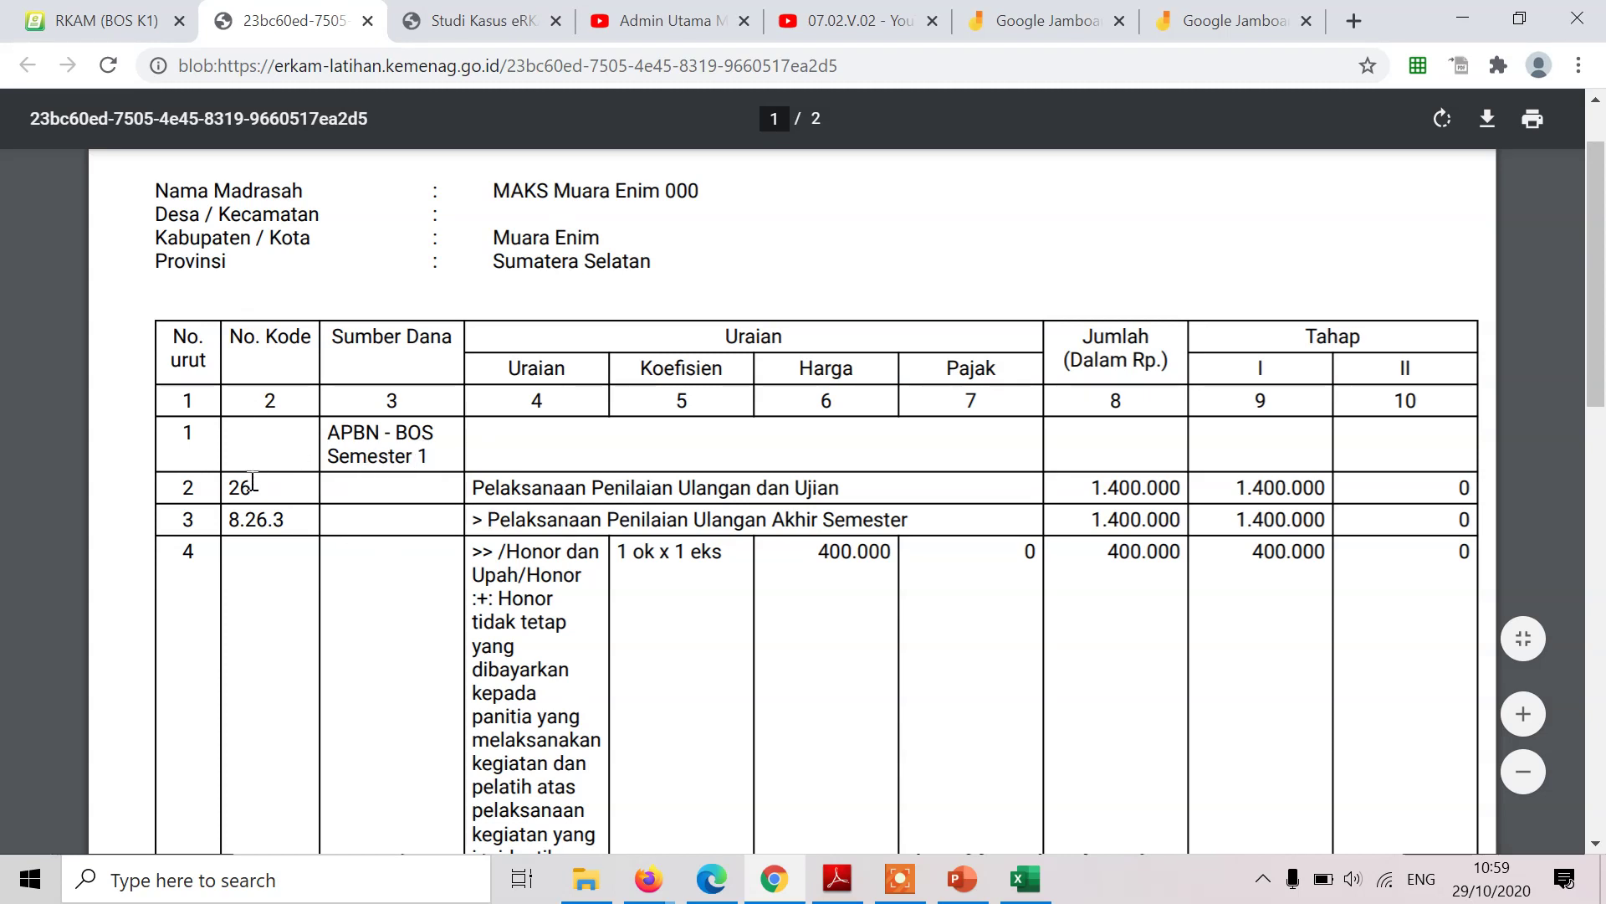
scroll(796, 507, "down", 3)
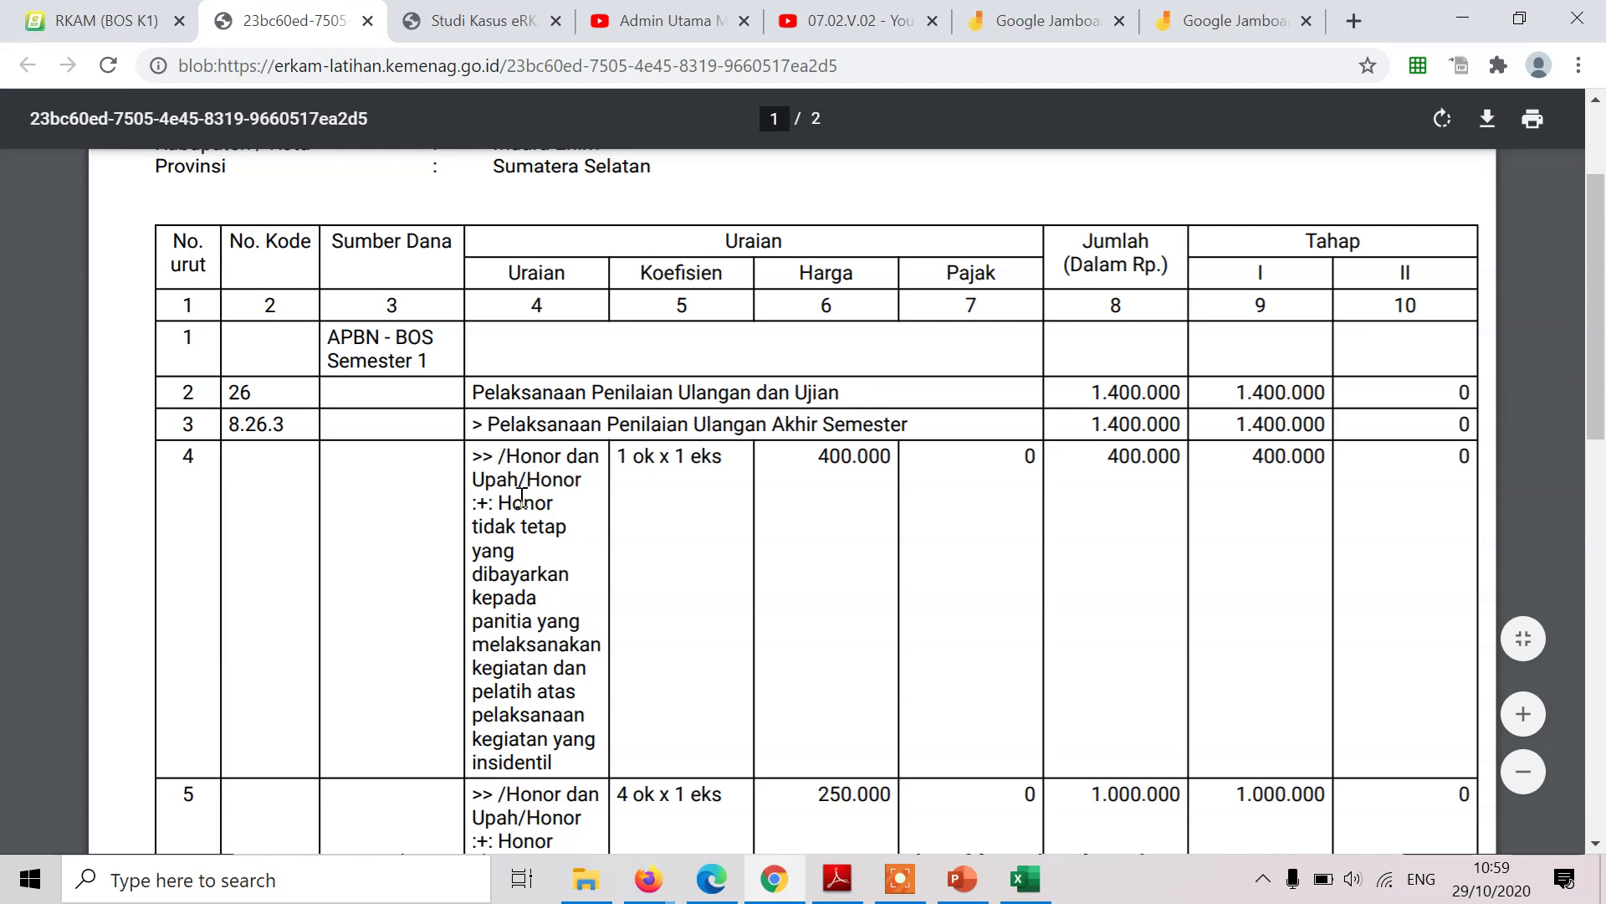
scroll(578, 627, "down", 2)
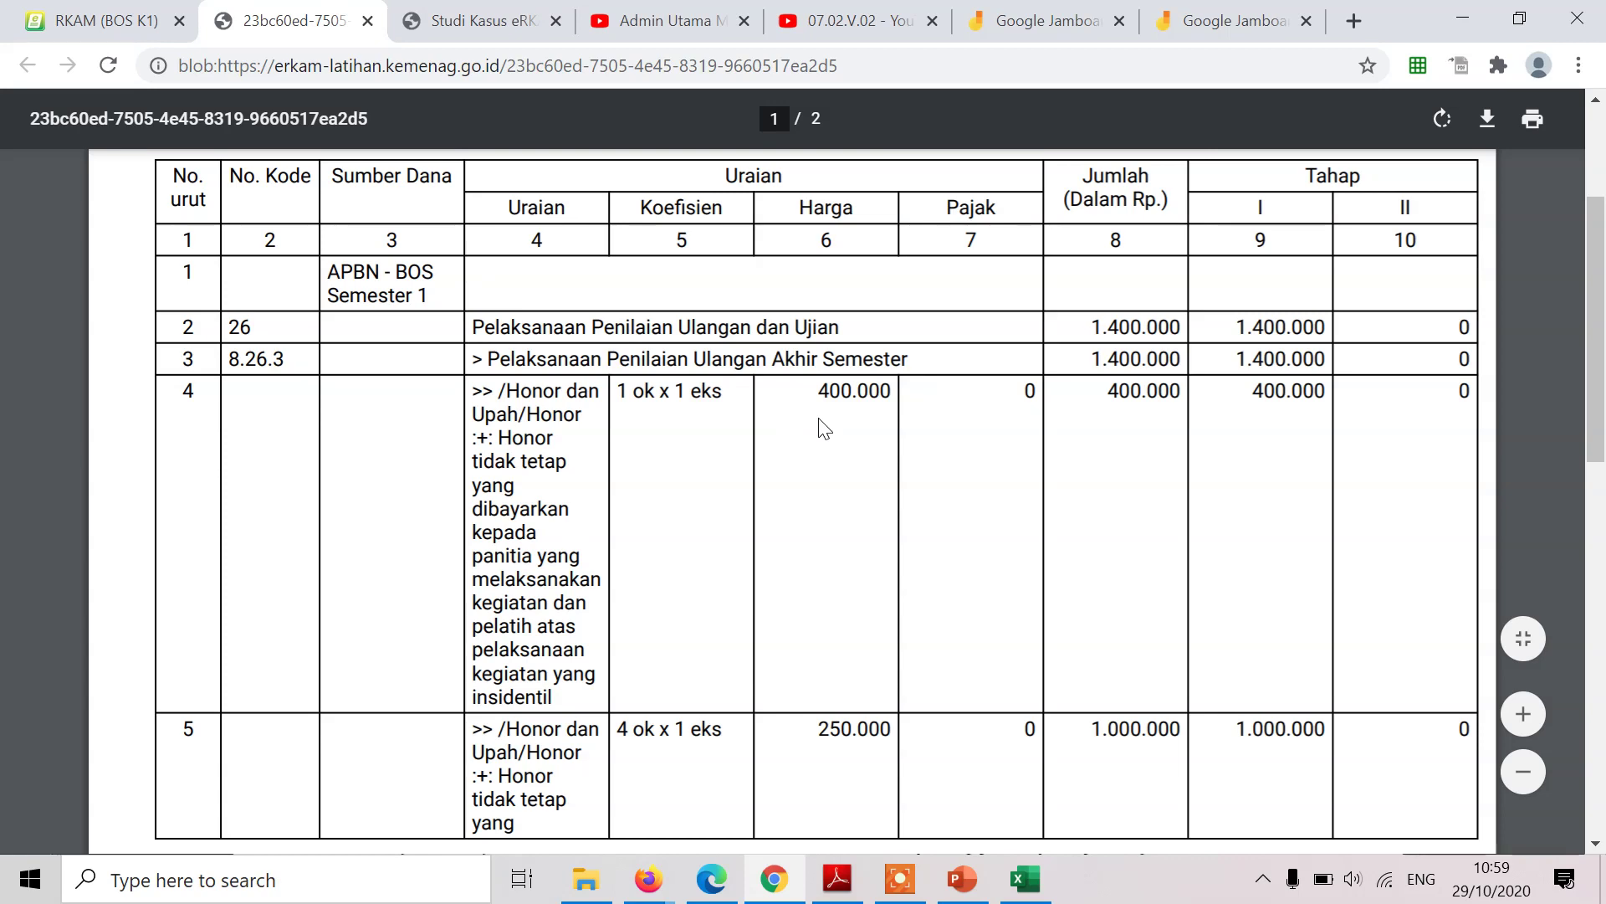
scroll(615, 724, "down", 2)
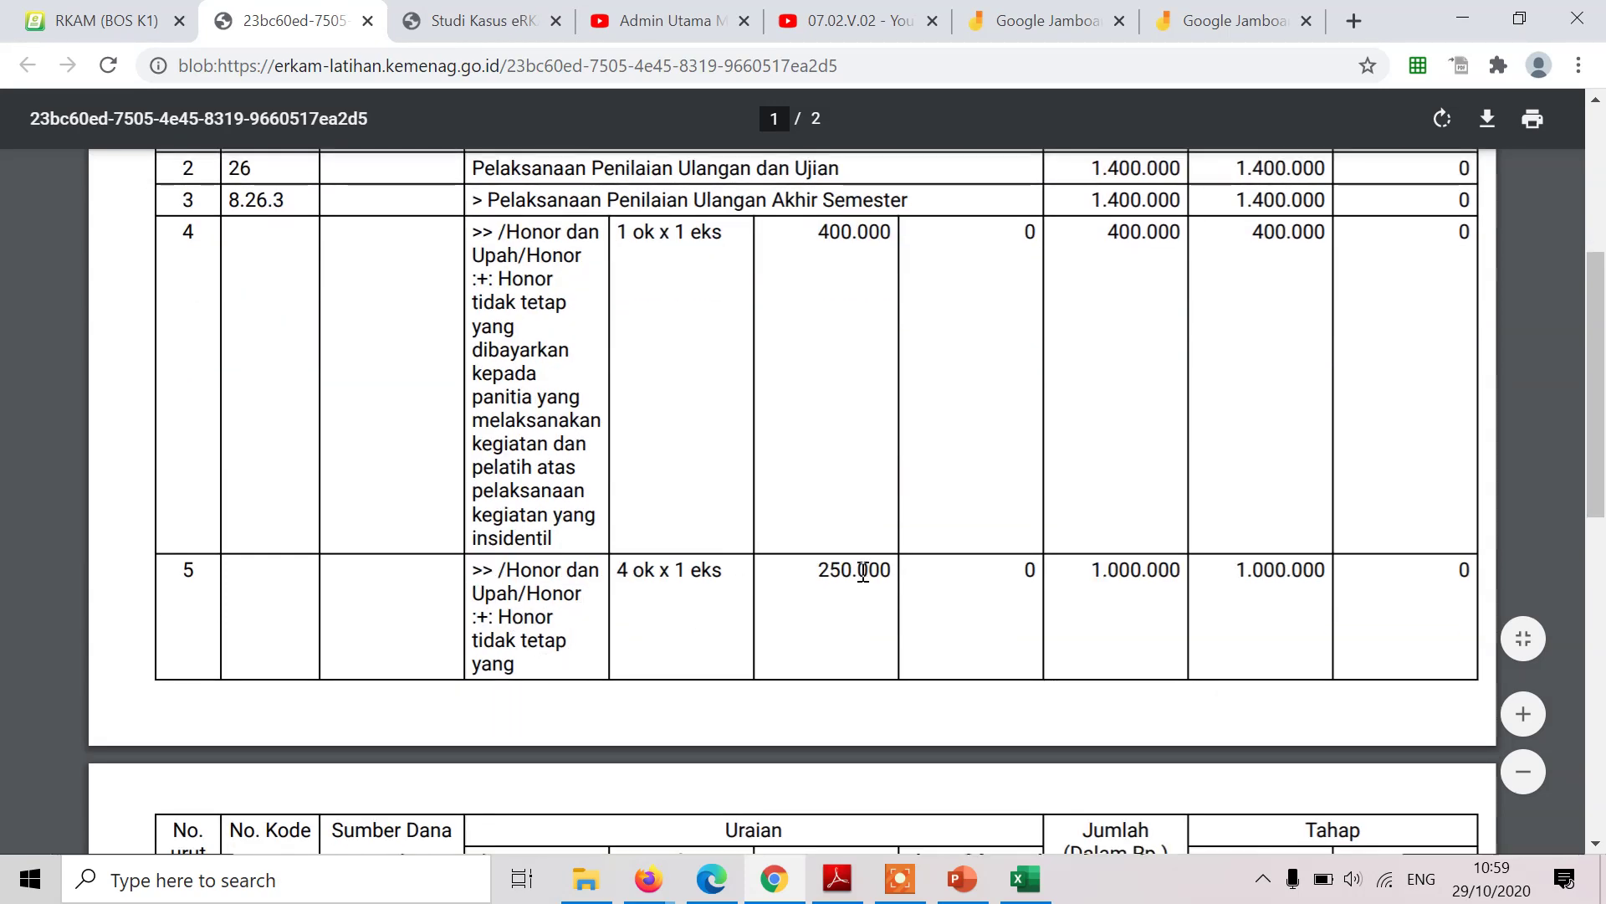
scroll(864, 573, "down", 7)
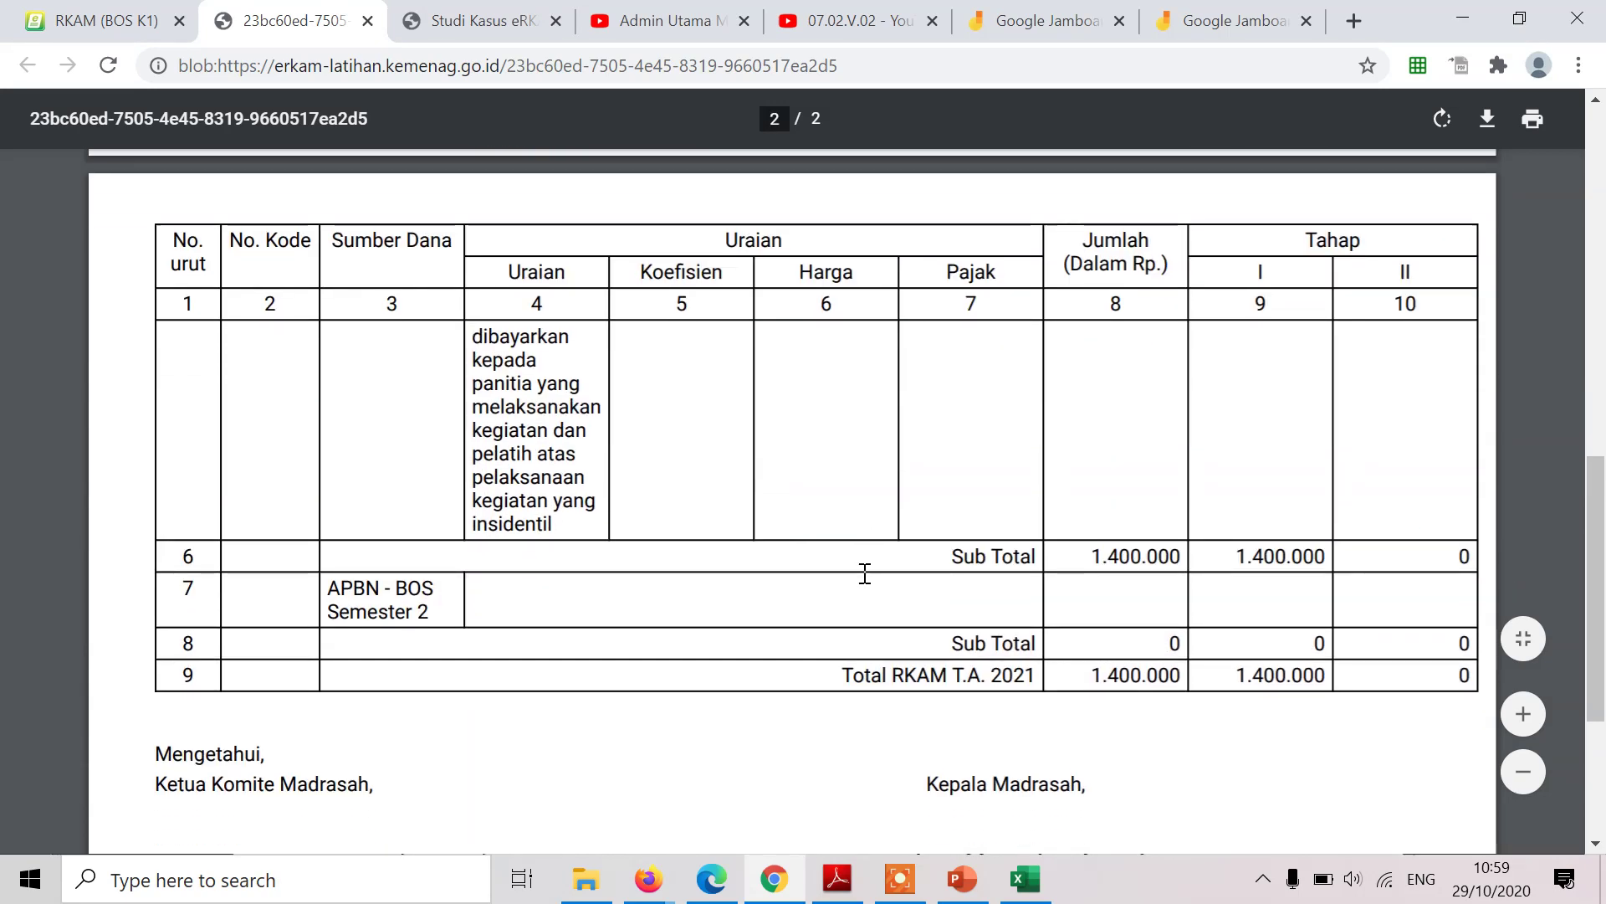
scroll(865, 573, "up", 5)
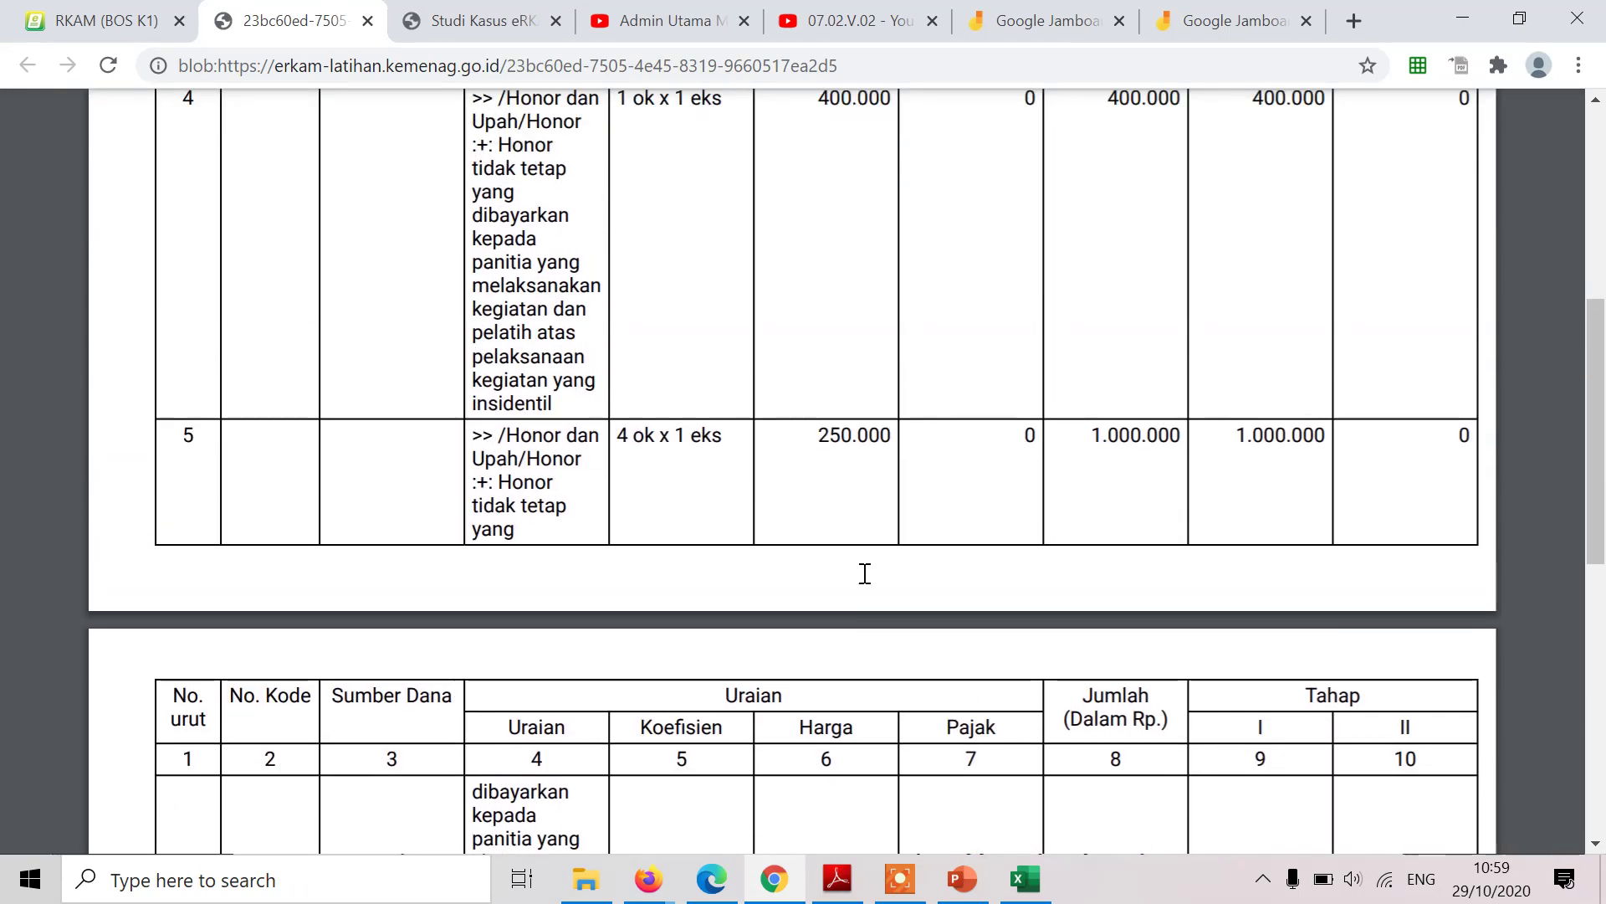
scroll(890, 466, "up", 5)
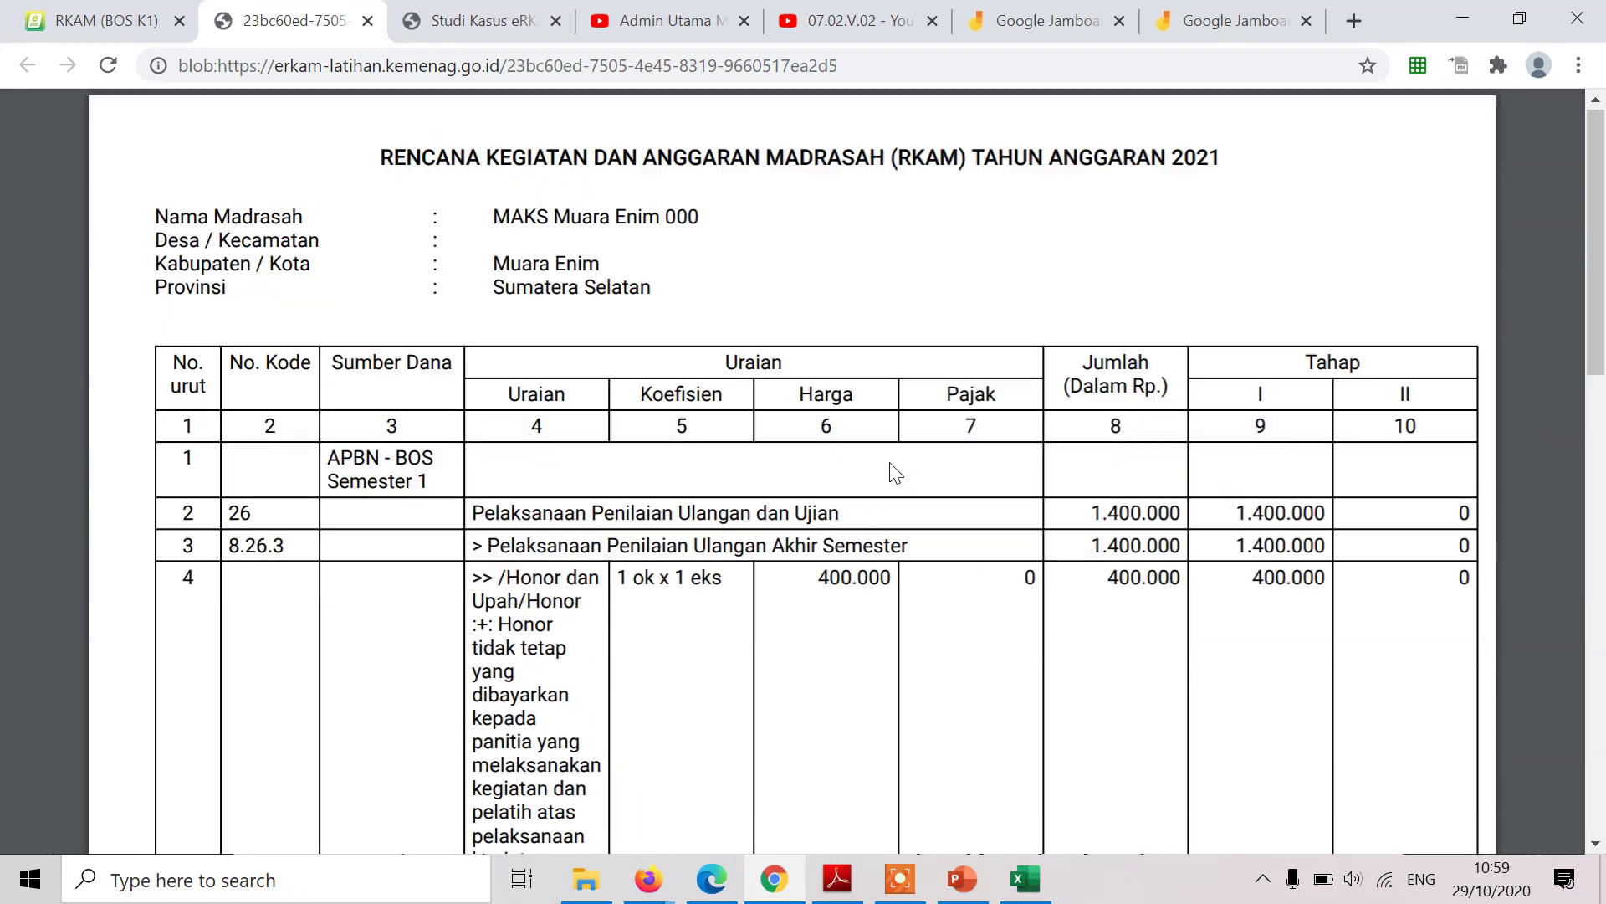
scroll(893, 473, "up", 1)
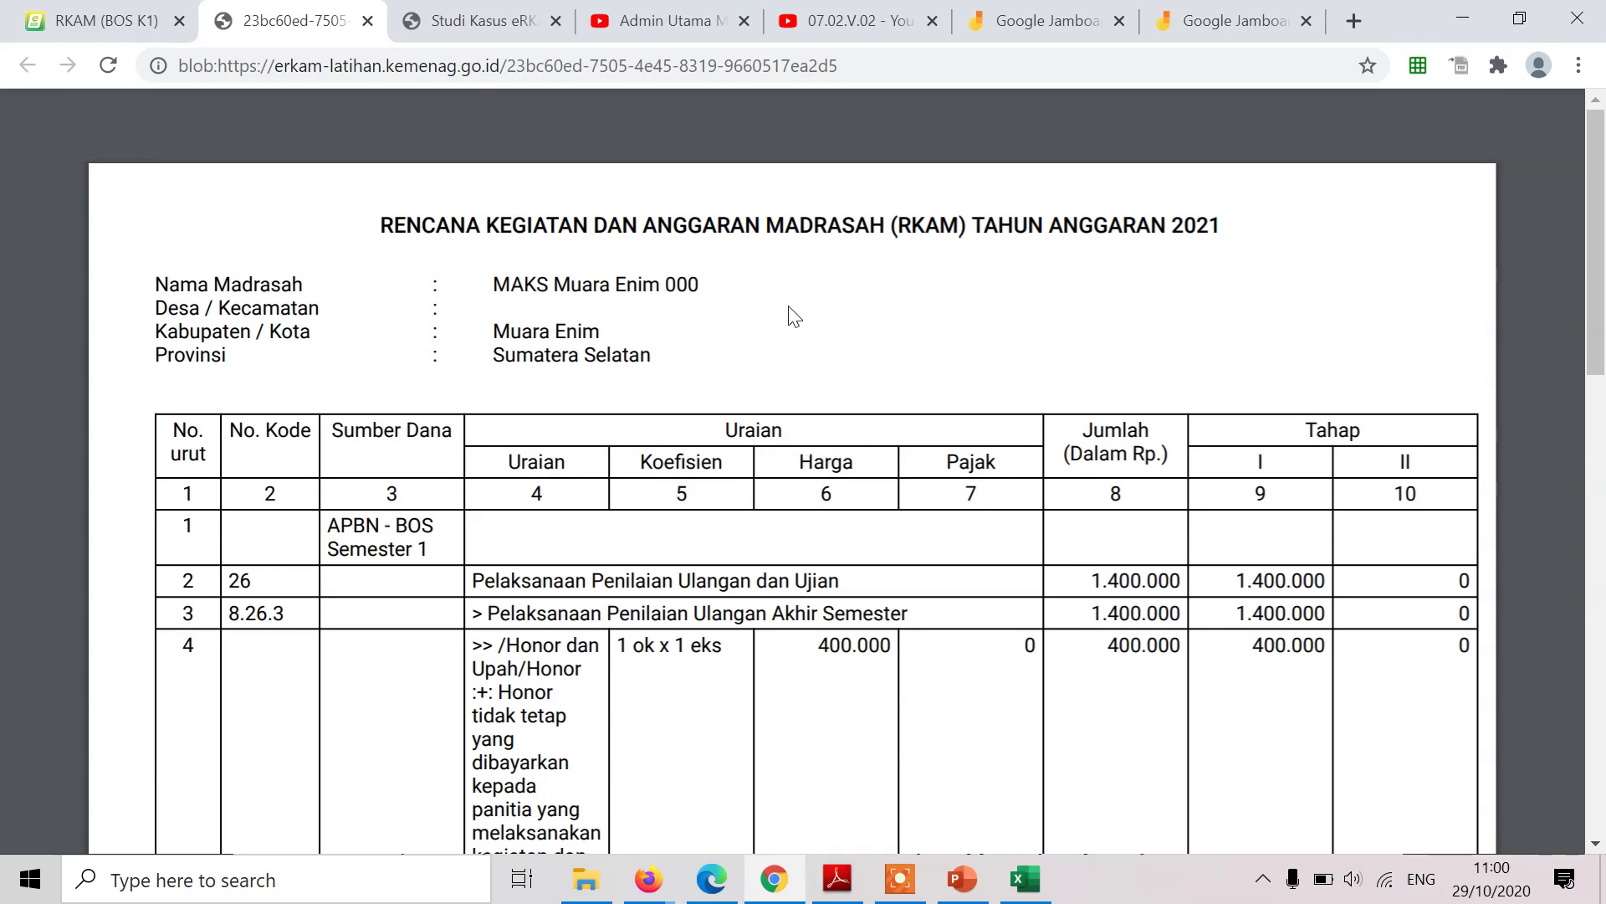
scroll(843, 368, "down", 6)
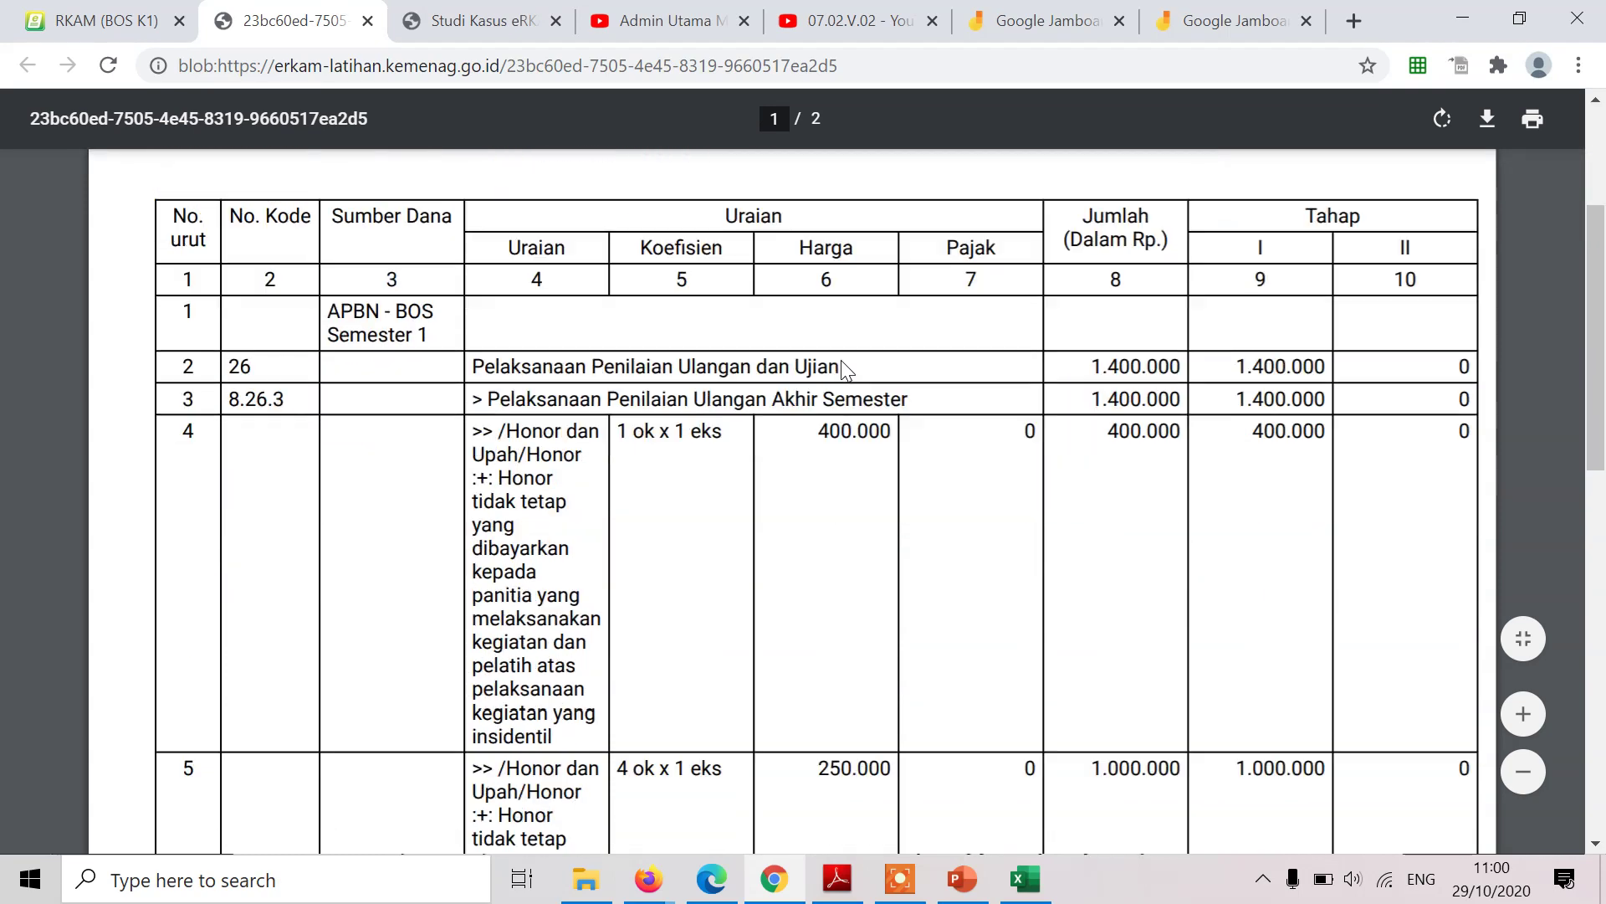
scroll(844, 368, "down", 6)
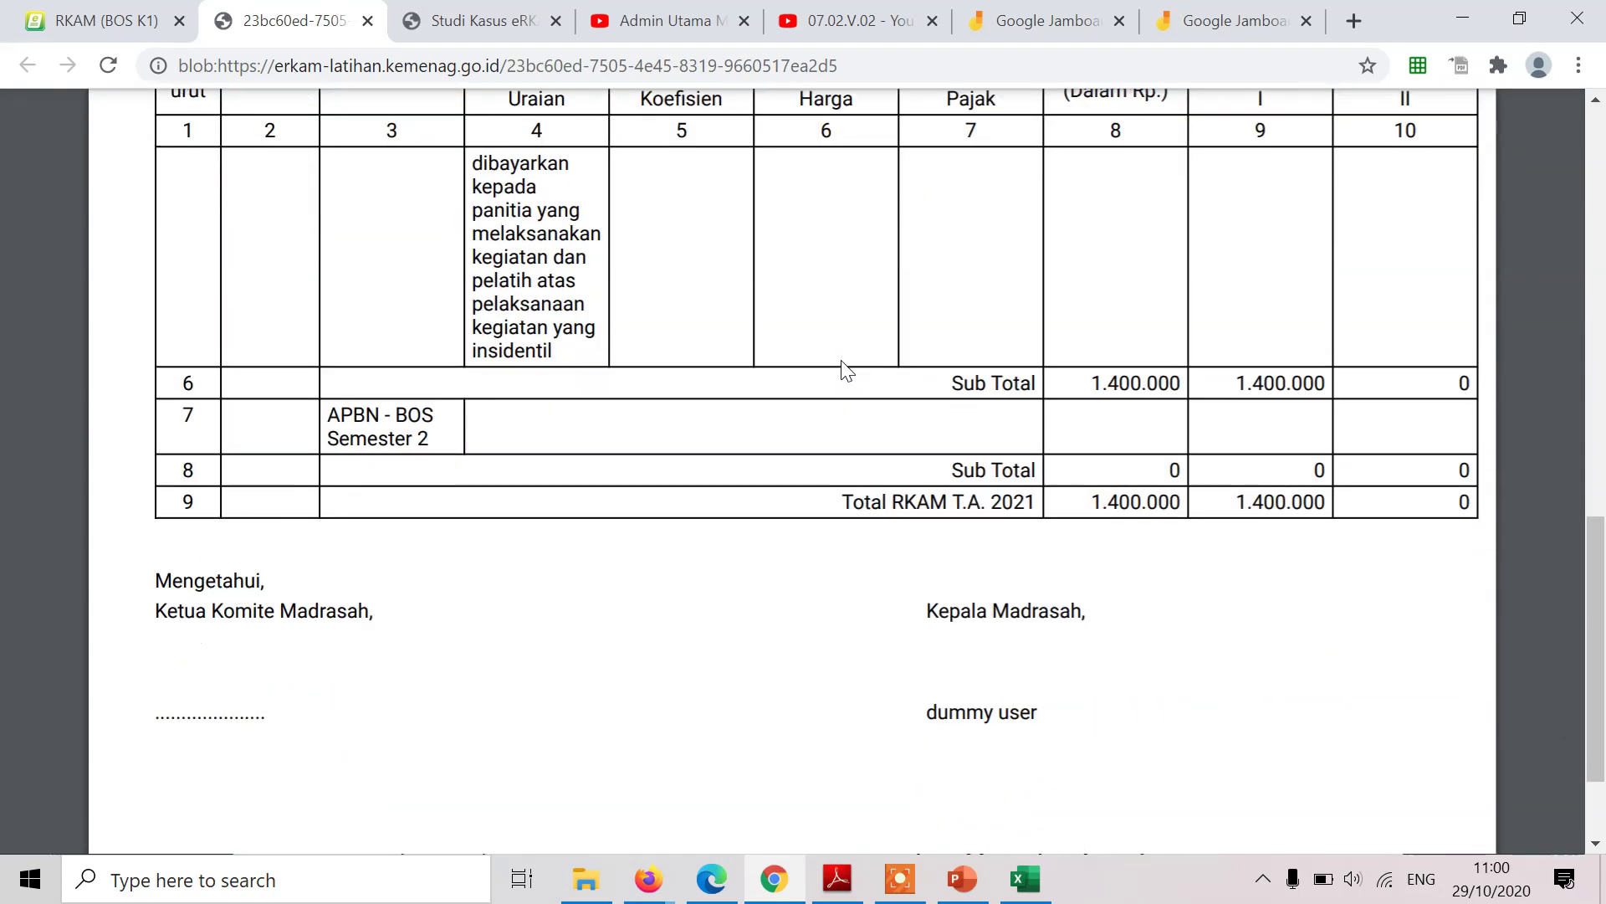
scroll(845, 368, "up", 15)
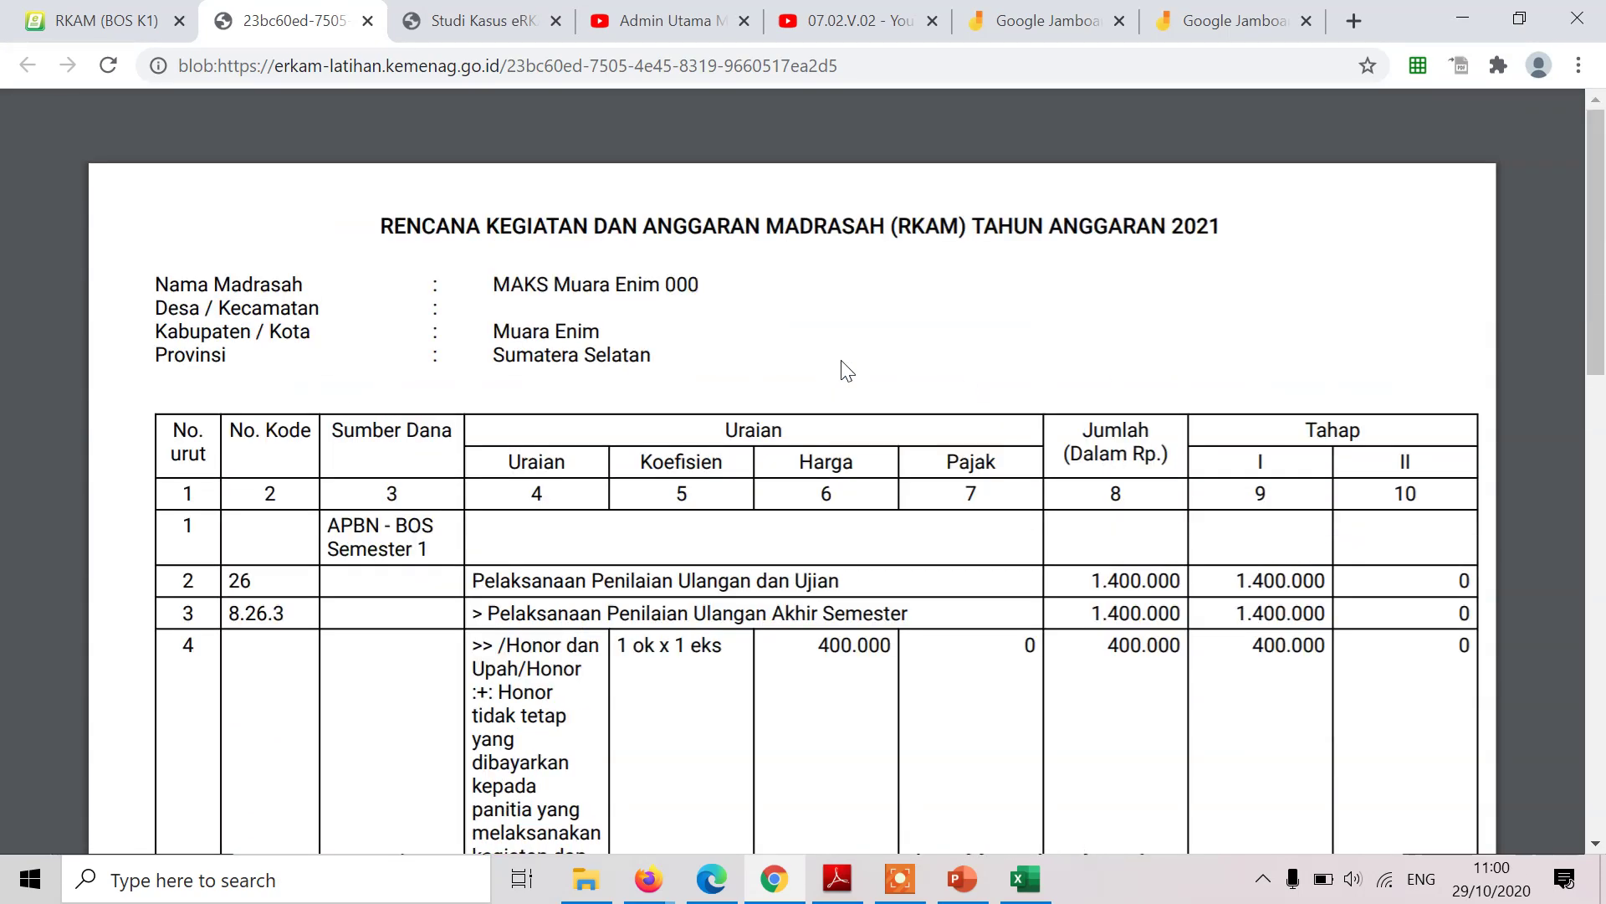